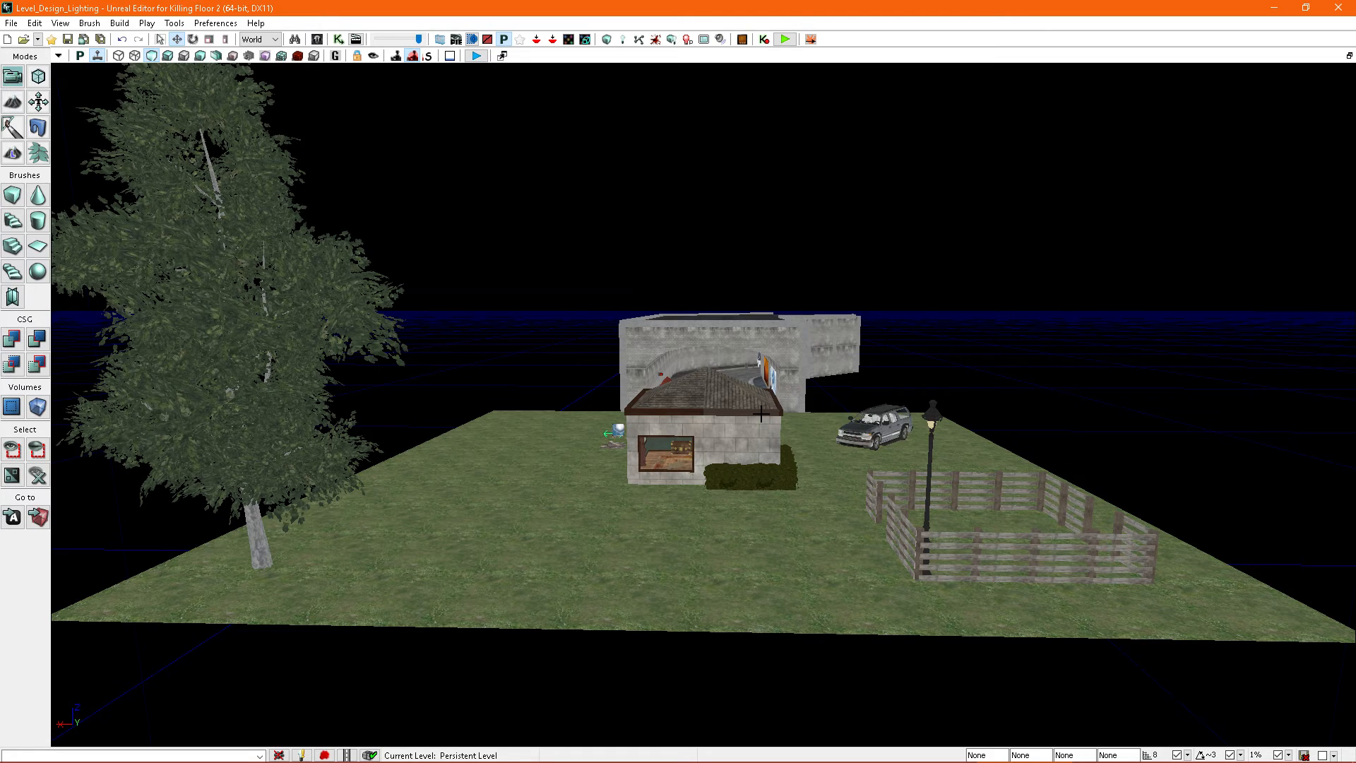
Step: Compare the level around the house in unlit and lit view modes, finishing with the viewport in lit mode
{"action": "right_click_drag", "start_coordinate": [768, 492], "coordinate": [417, 424]}
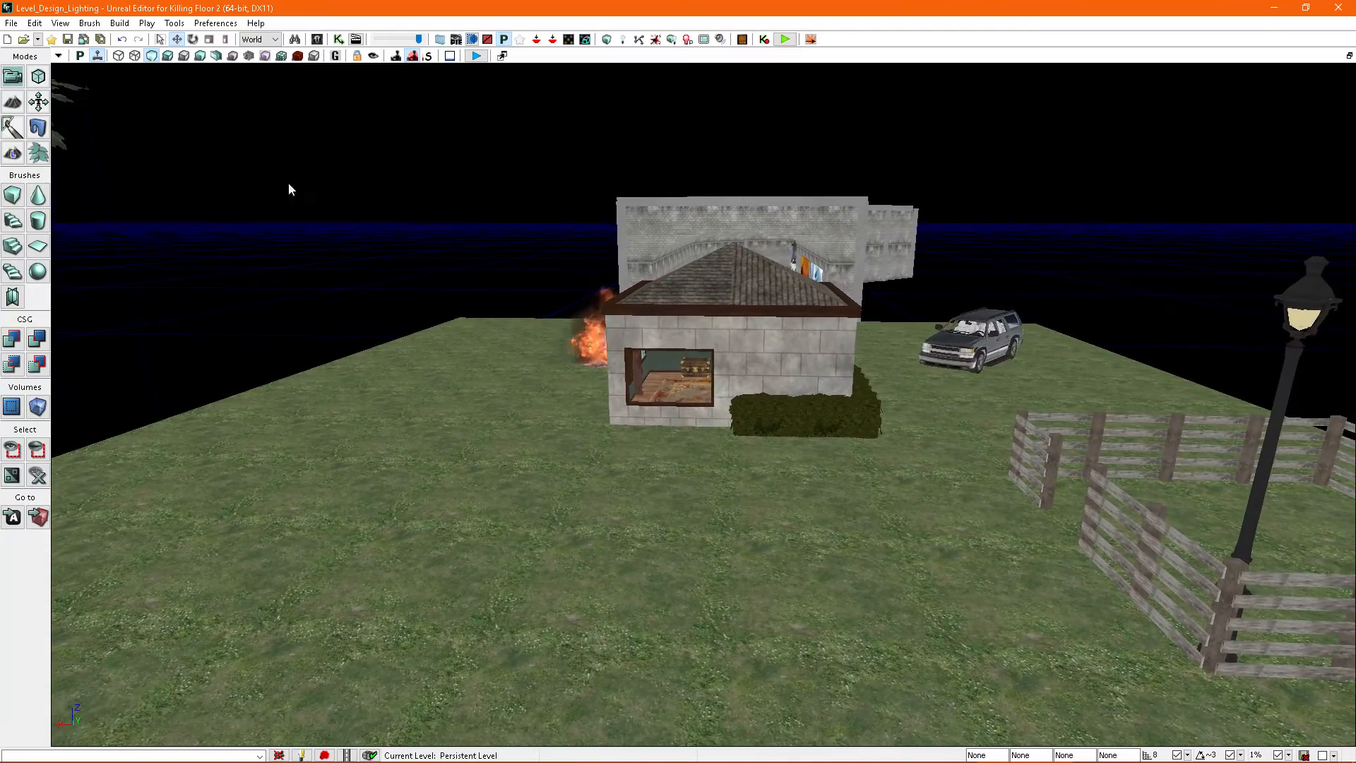
{"action": "left_click", "coordinate": [167, 56]}
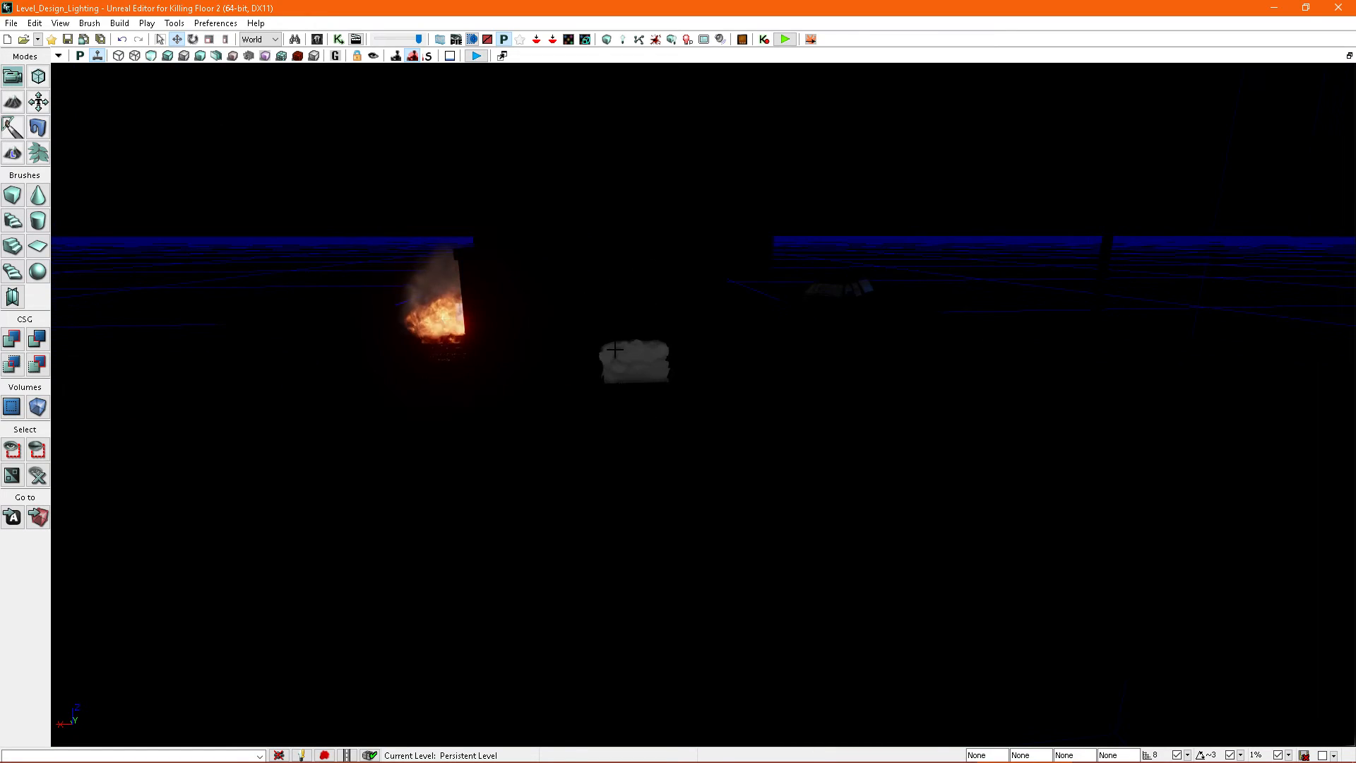
{"action": "mouse_move", "coordinate": [678, 403]}
{"action": "right_mouse_down"}
{"action": "mouse_move", "coordinate": [840, 419]}
{"action": "mouse_move", "coordinate": [897, 444]}
{"action": "mouse_move", "coordinate": [783, 404]}
{"action": "mouse_move", "coordinate": [677, 424]}
{"action": "right_mouse_up"}
{"action": "right_click_drag", "start_coordinate": [738, 387], "coordinate": [665, 360]}
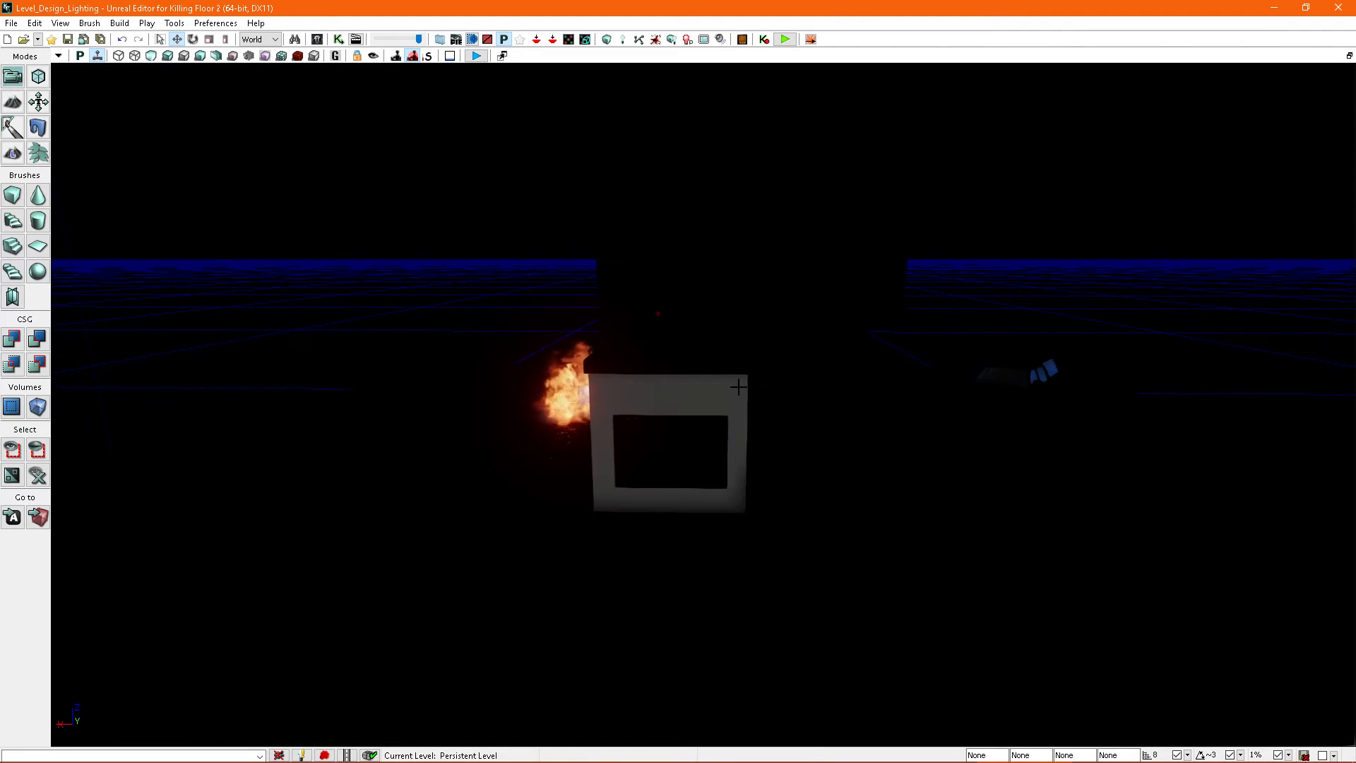
{"action": "right_click_drag", "start_coordinate": [739, 387], "coordinate": [661, 388]}
{"action": "key", "text": "alt+3"}
{"action": "right_click_drag", "start_coordinate": [750, 419], "coordinate": [783, 429]}
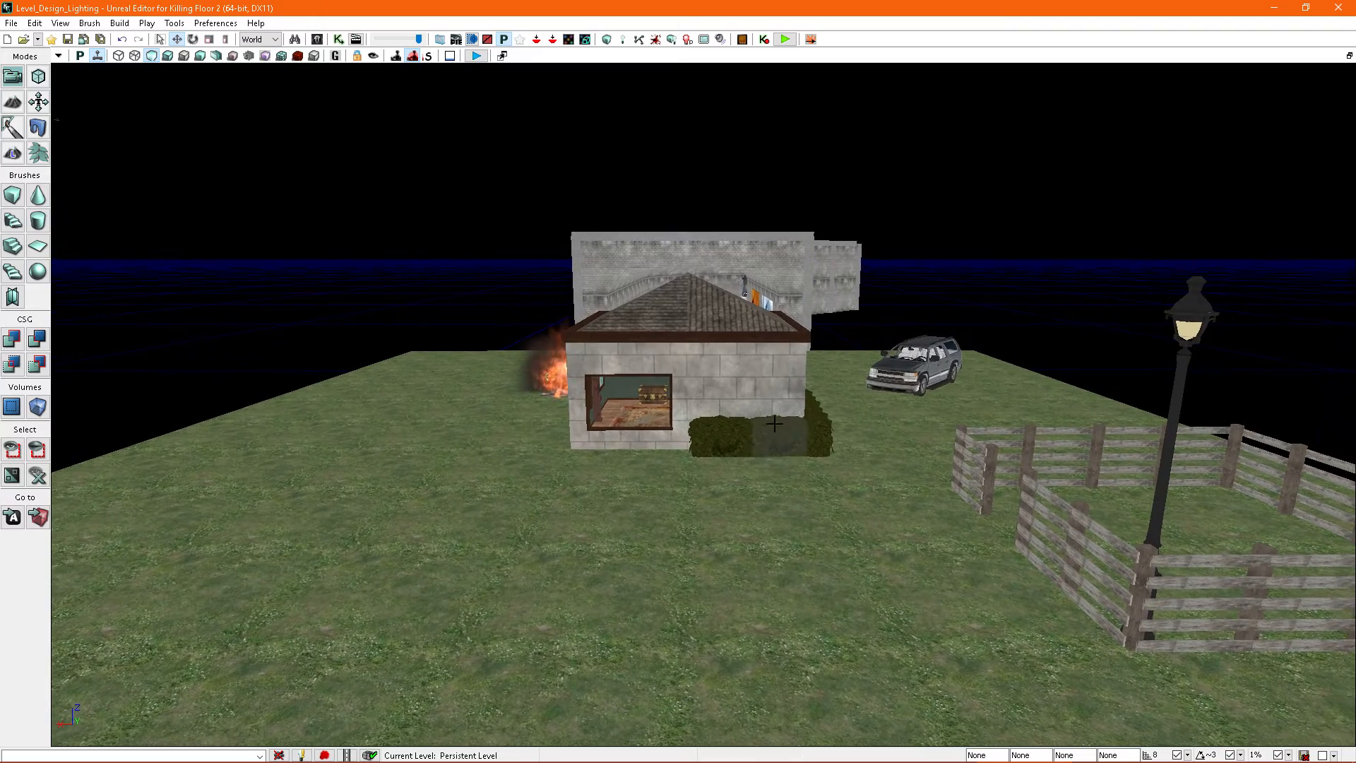
{"action": "right_click_drag", "start_coordinate": [547, 346], "coordinate": [473, 301]}
{"action": "left_click", "coordinate": [167, 56]}
{"action": "right_click_drag", "start_coordinate": [262, 141], "coordinate": [257, 125]}
{"action": "right_click_drag", "start_coordinate": [562, 287], "coordinate": [565, 274]}
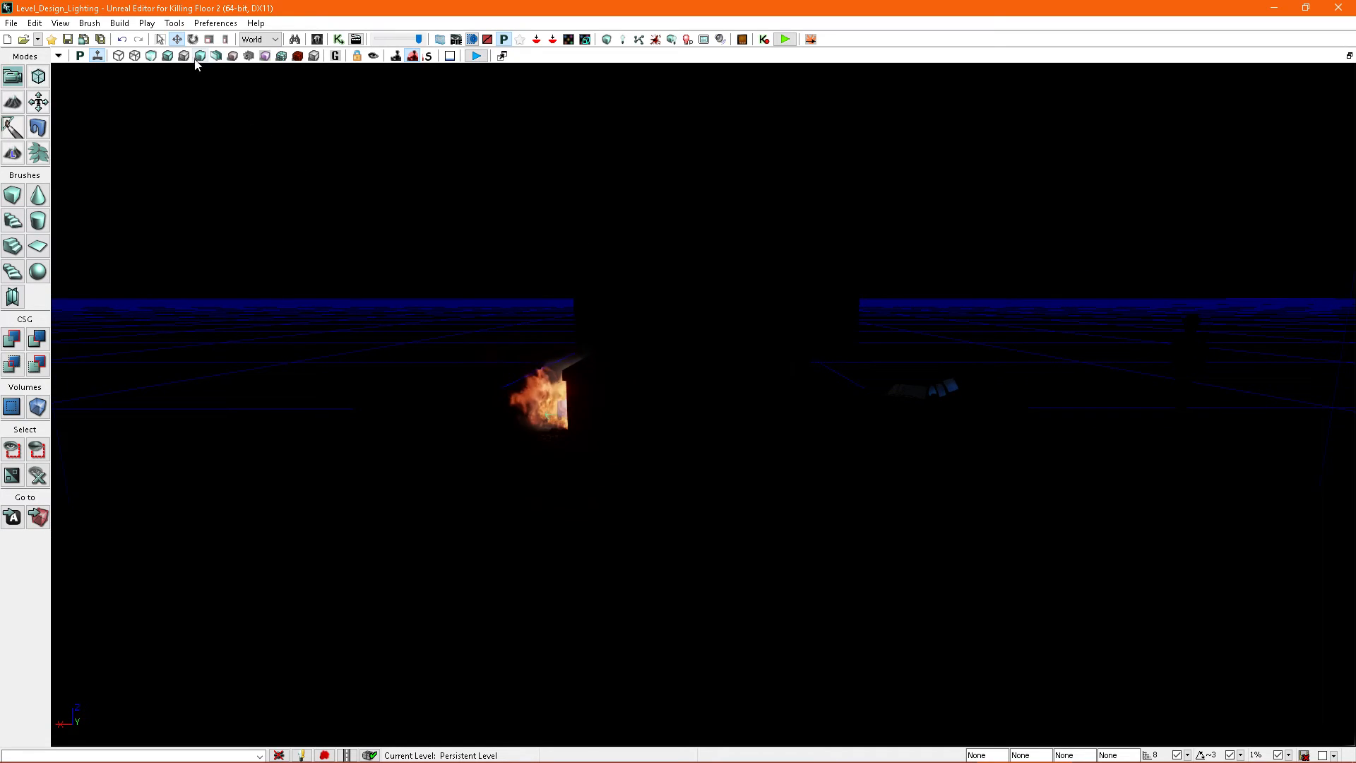
Step: Place a SkyLight from the Light actor classes on the ground in front of the house
{"action": "left_click", "coordinate": [319, 44]}
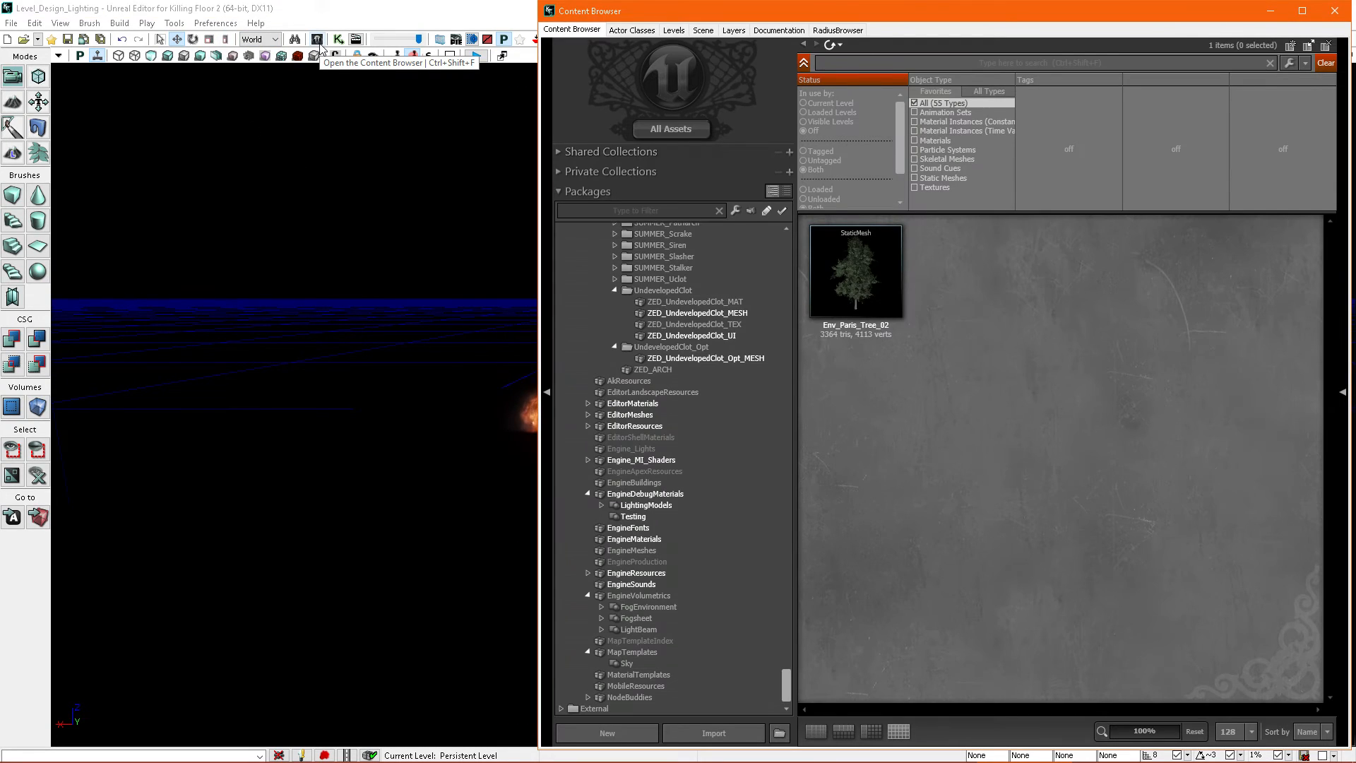
{"action": "left_click", "coordinate": [632, 31]}
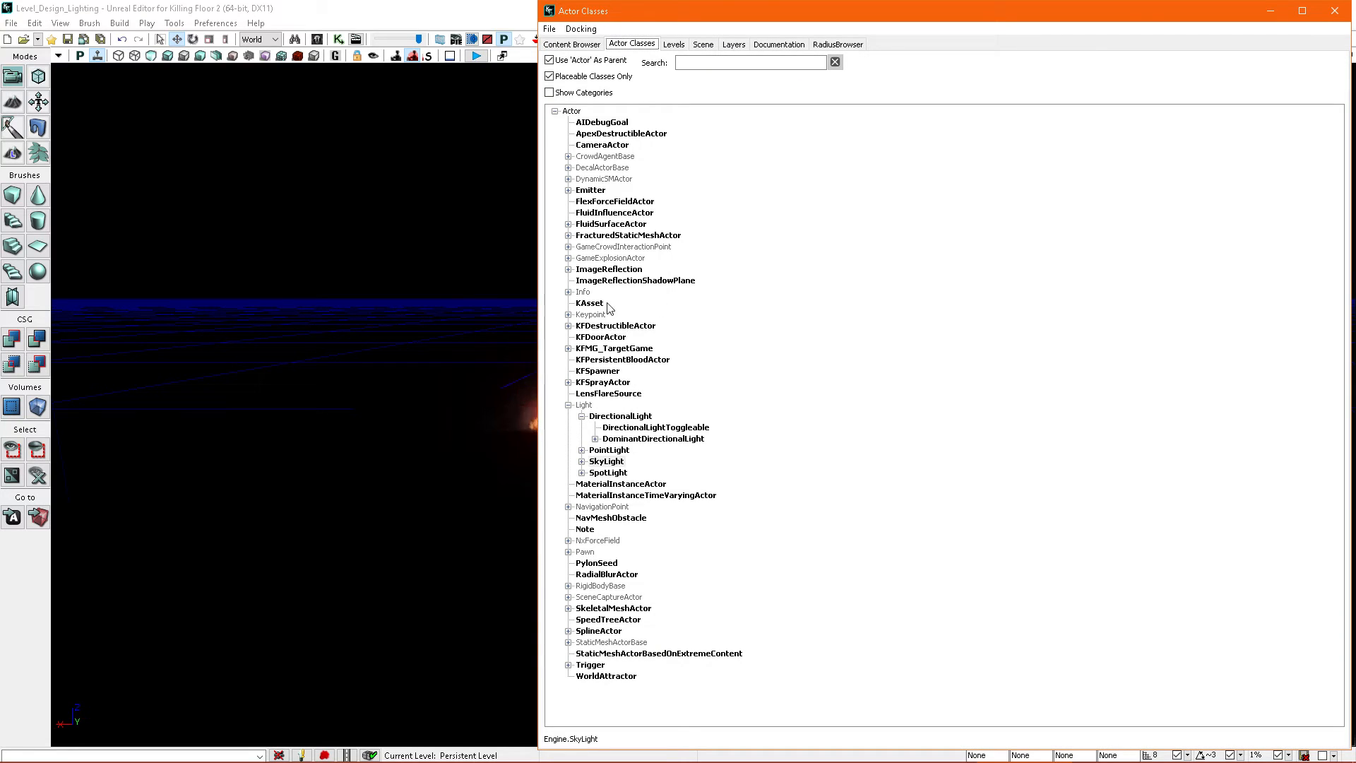
{"action": "left_click", "coordinate": [582, 416]}
{"action": "left_click", "coordinate": [568, 406]}
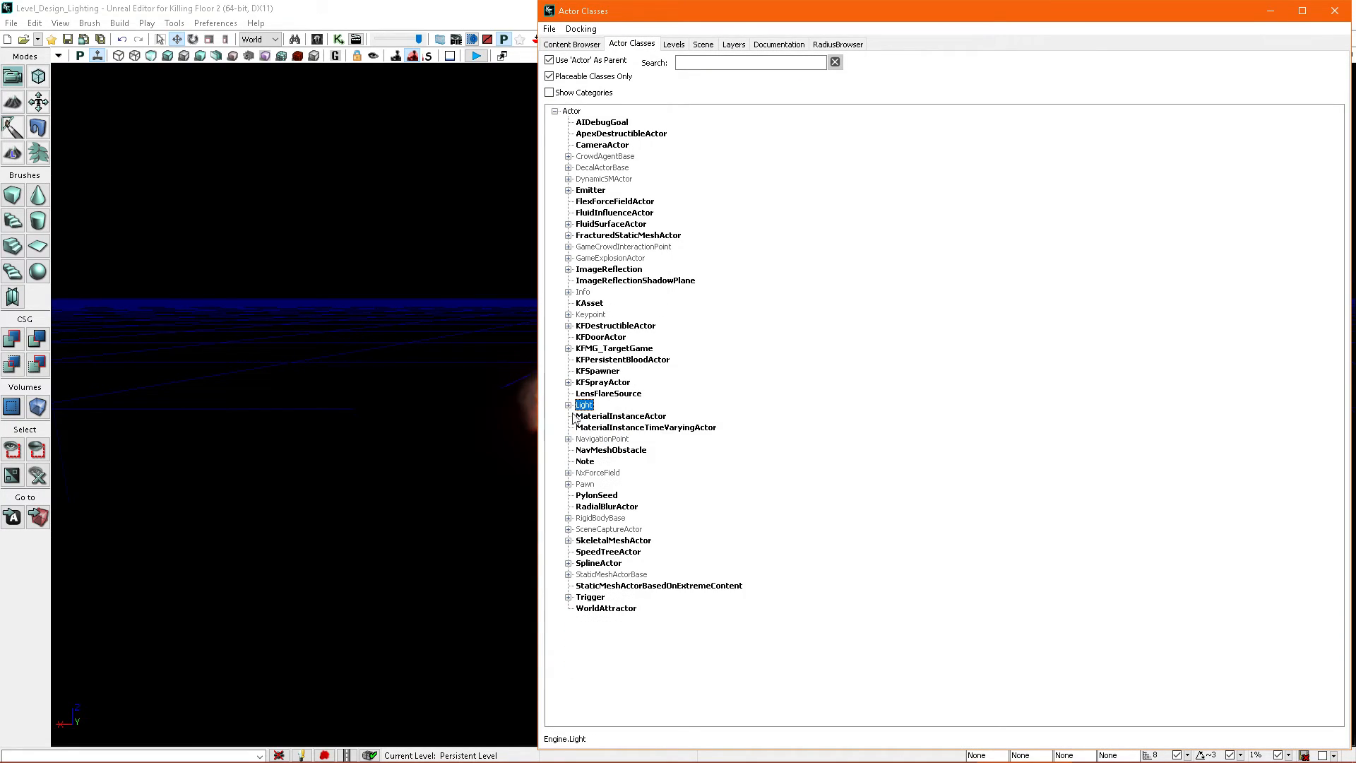
{"action": "left_click", "coordinate": [568, 406]}
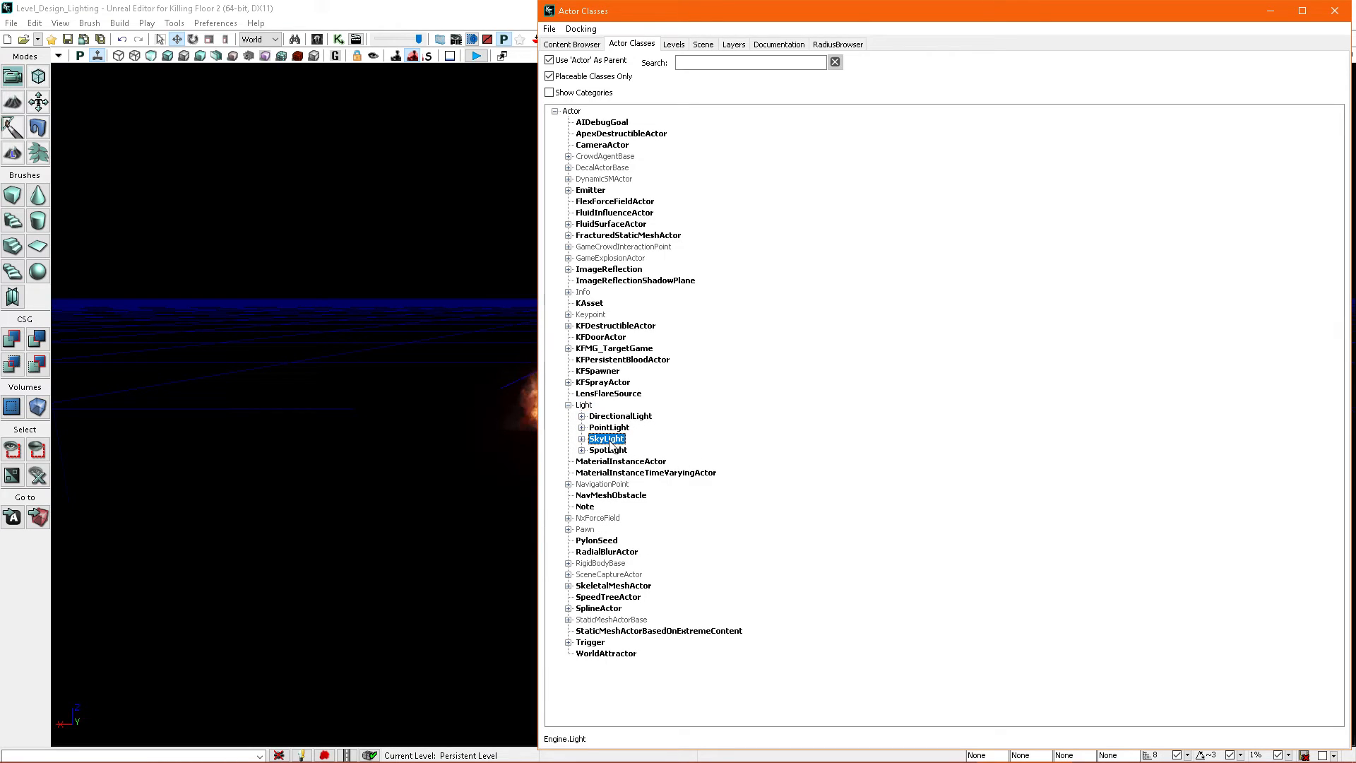
{"action": "right_click_drag", "start_coordinate": [460, 421], "coordinate": [516, 435]}
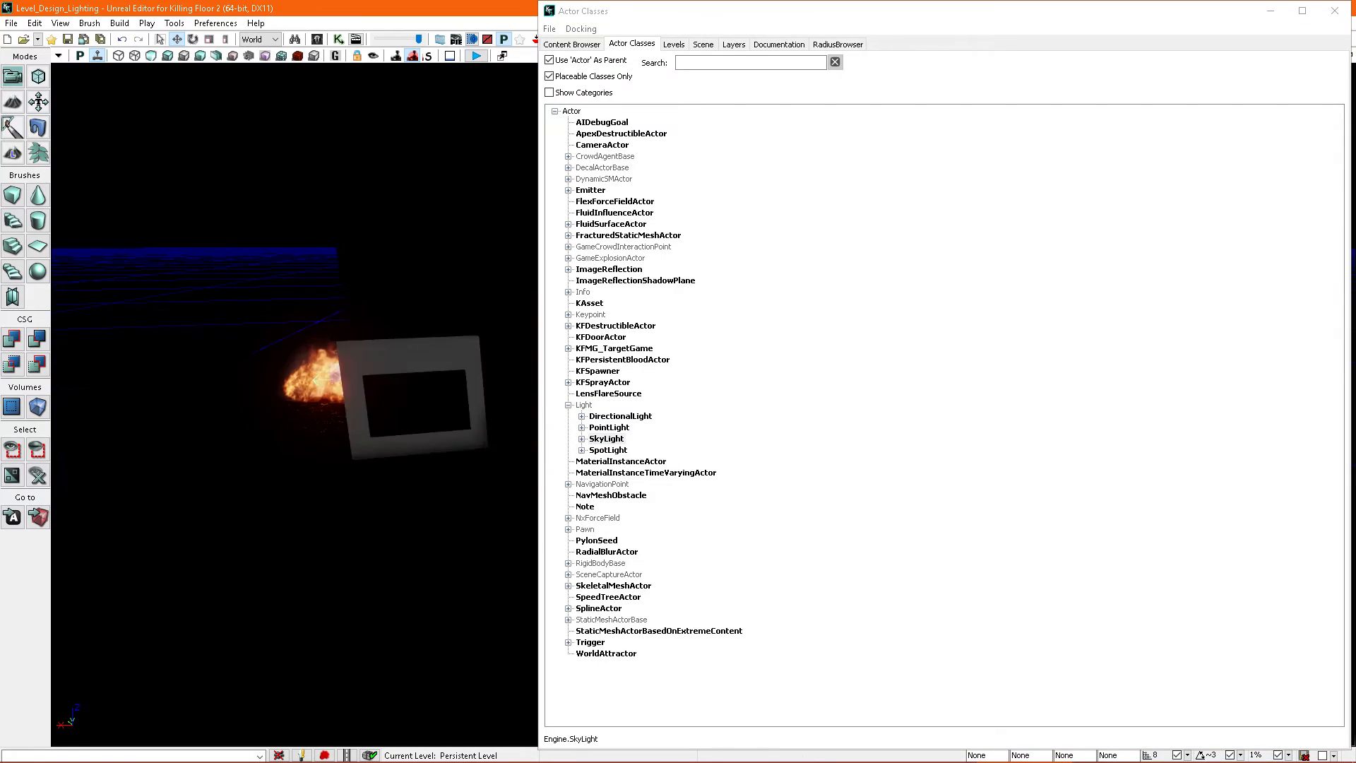
{"action": "left_click", "coordinate": [607, 443]}
{"action": "left_click_drag", "start_coordinate": [603, 441], "coordinate": [358, 523]}
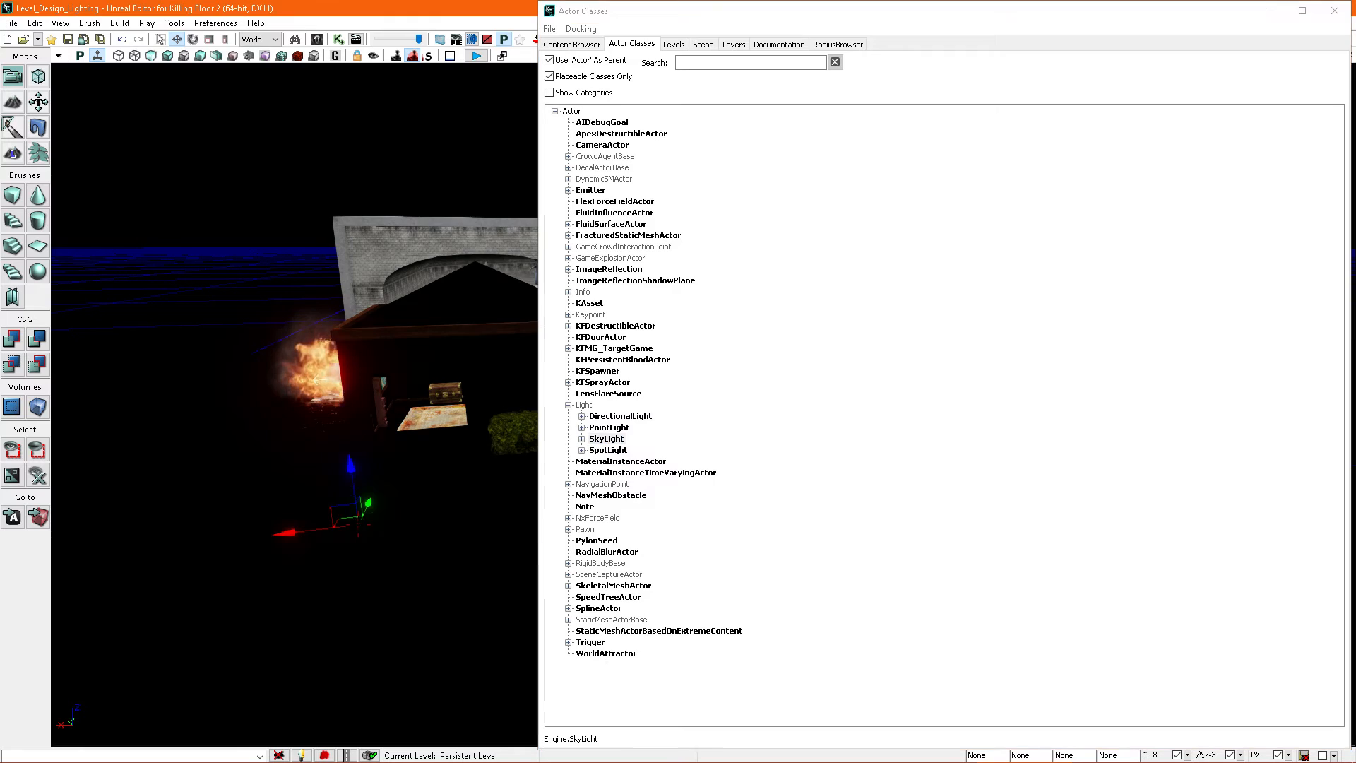
Step: Raise the new sky light high above the ground and move it sideways, away from the house
{"action": "left_click", "coordinate": [1335, 11]}
{"action": "middle_click_drag", "start_coordinate": [571, 356], "coordinate": [529, 394]}
{"action": "left_click_drag", "start_coordinate": [571, 356], "coordinate": [574, 87]}
{"action": "middle_click_drag", "start_coordinate": [575, 88], "coordinate": [565, 71]}
{"action": "right_click_drag", "start_coordinate": [565, 70], "coordinate": [526, 96]}
{"action": "left_click_drag", "start_coordinate": [770, 353], "coordinate": [457, 383]}
{"action": "right_click_drag", "start_coordinate": [458, 383], "coordinate": [395, 325]}
Step: In the sky light's properties, enable the Outdoor lighting channel and disable the Indoor channel
{"action": "key", "text": "F4"}
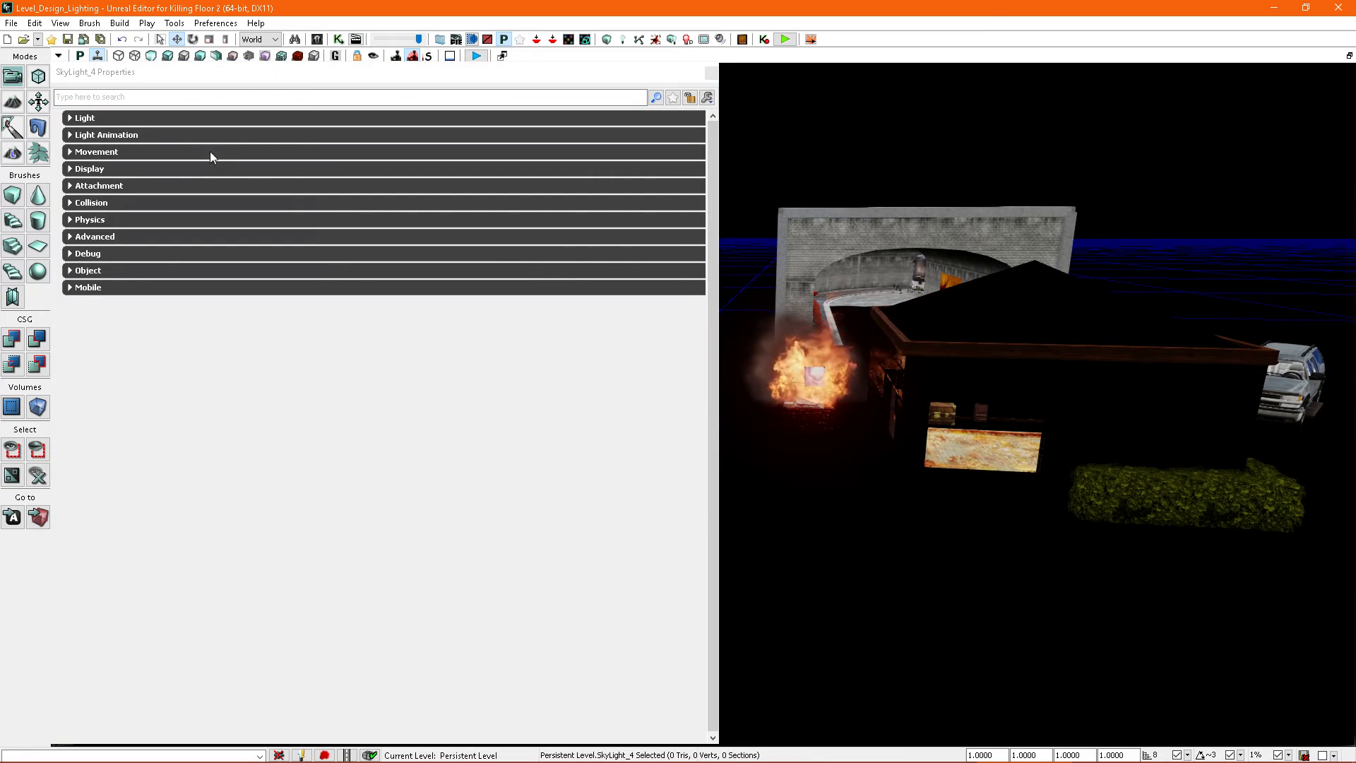
{"action": "left_click", "coordinate": [71, 118]}
{"action": "left_click", "coordinate": [67, 134]}
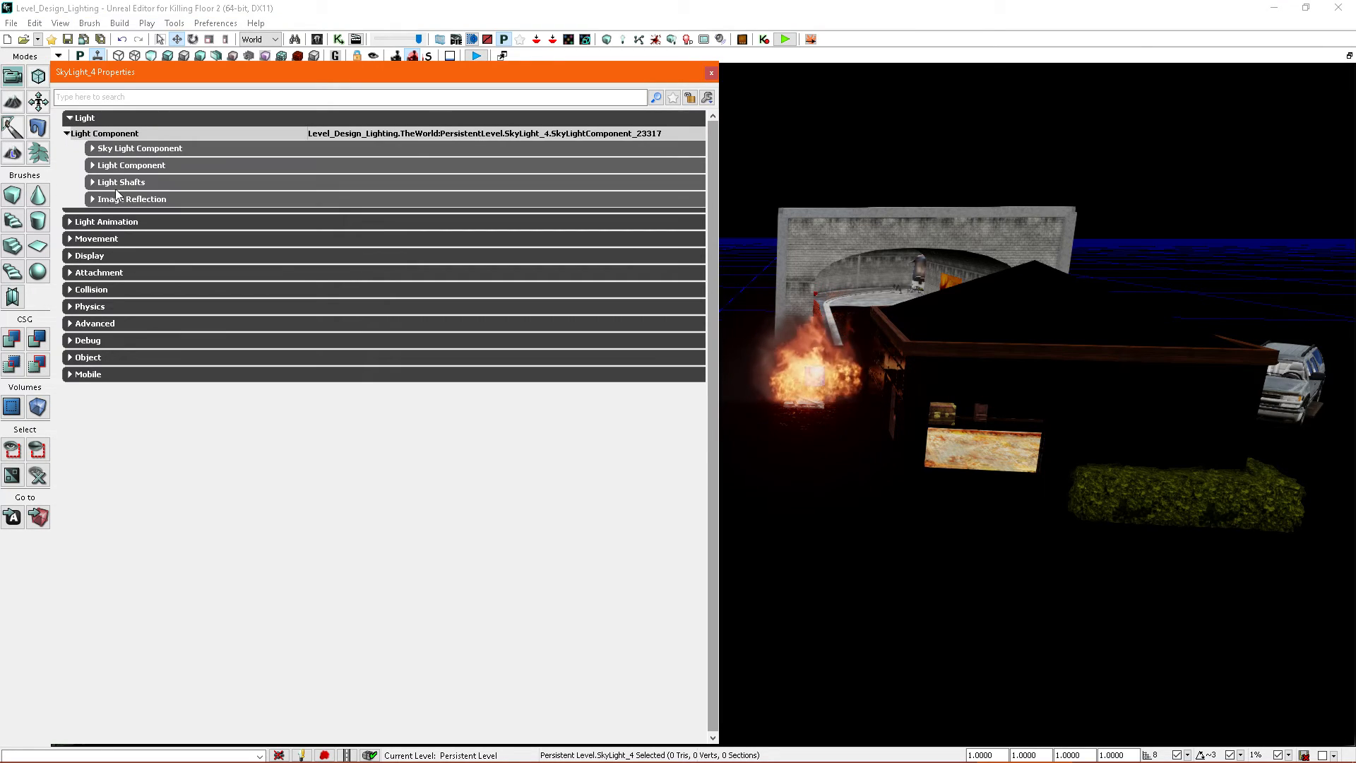
{"action": "left_click", "coordinate": [92, 166]}
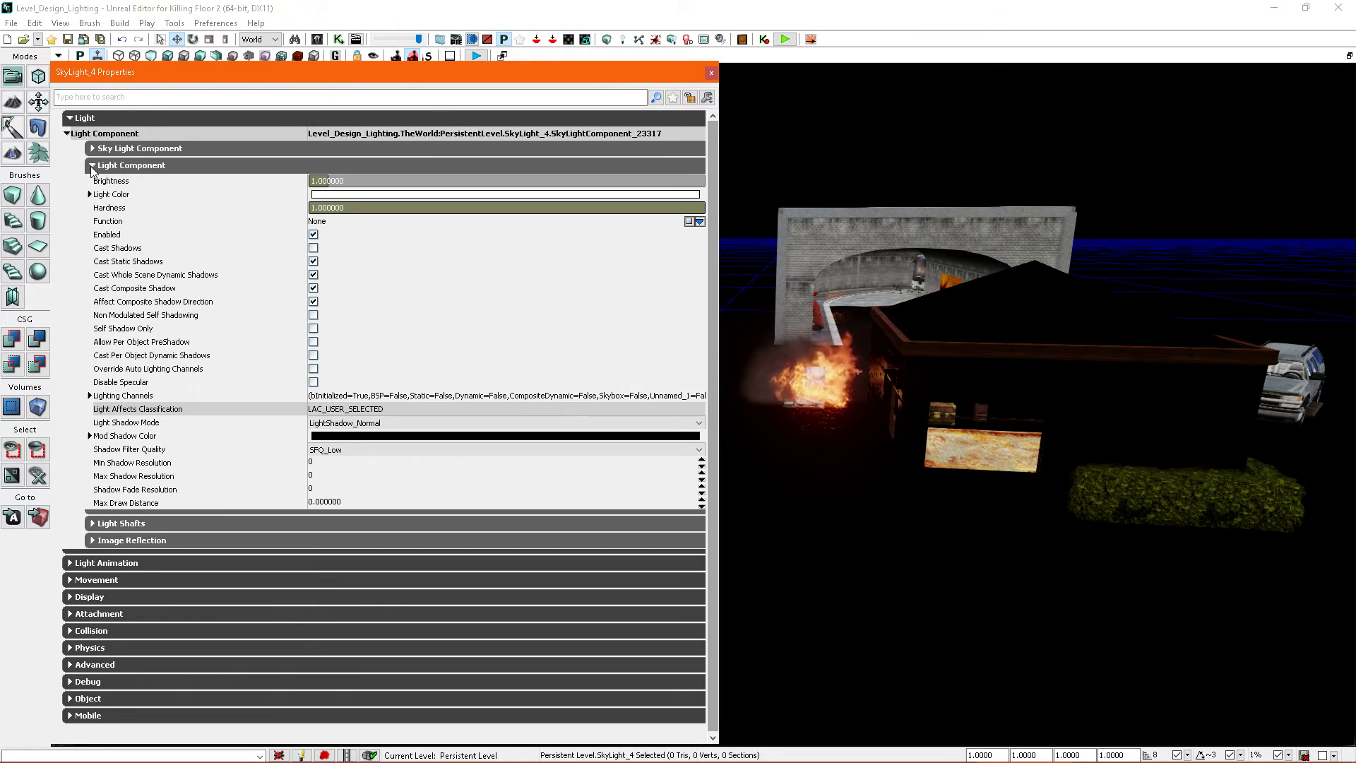
{"action": "left_click", "coordinate": [99, 149]}
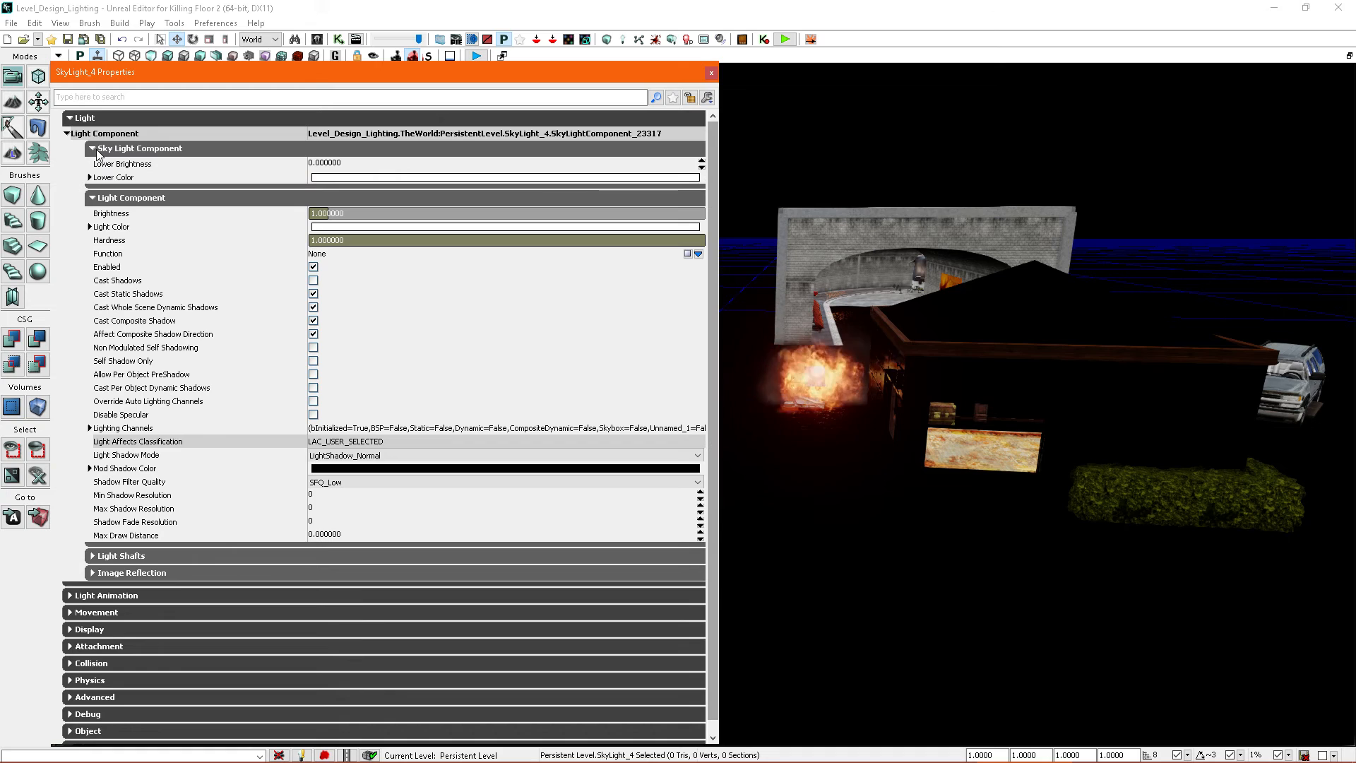
{"action": "left_click", "coordinate": [89, 428]}
{"action": "left_click_drag", "start_coordinate": [833, 468], "coordinate": [790, 441]}
{"action": "right_click_drag", "start_coordinate": [791, 442], "coordinate": [764, 477]}
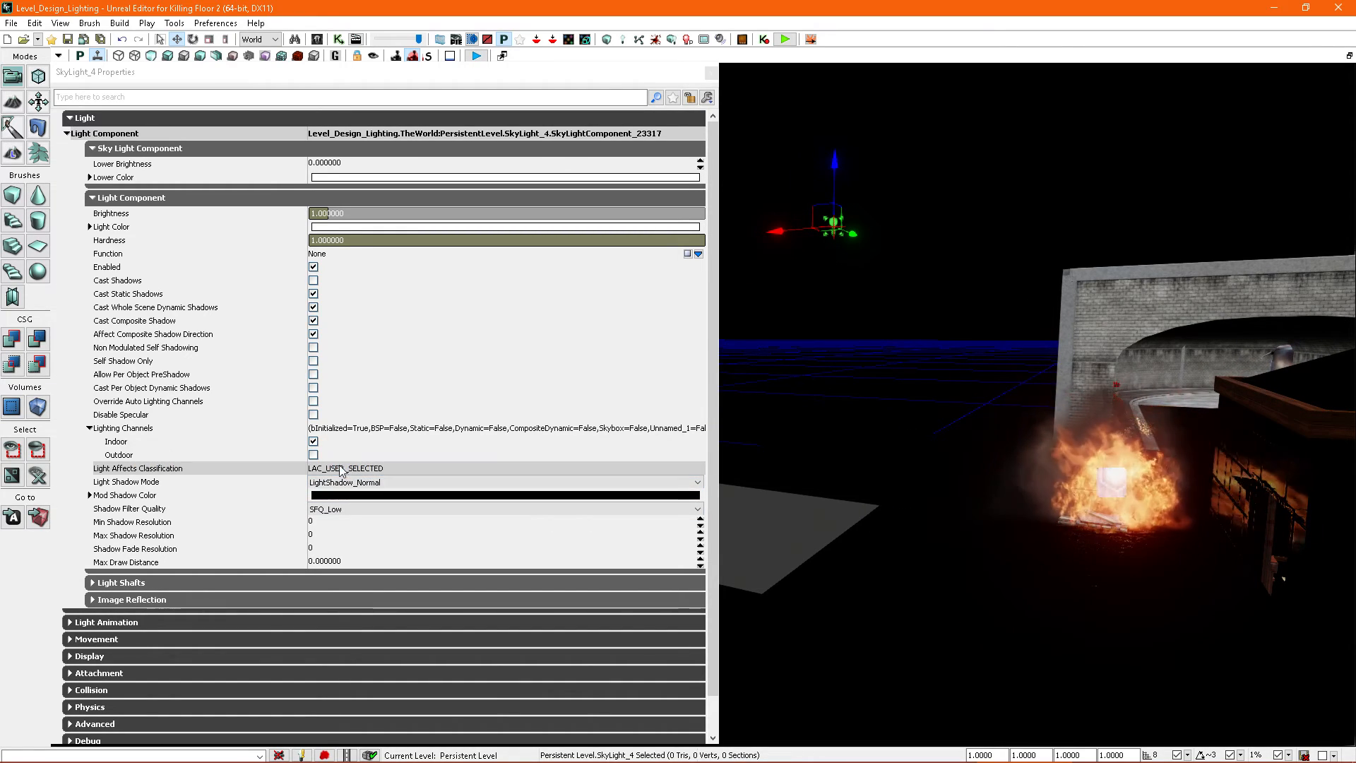
{"action": "left_click", "coordinate": [314, 454]}
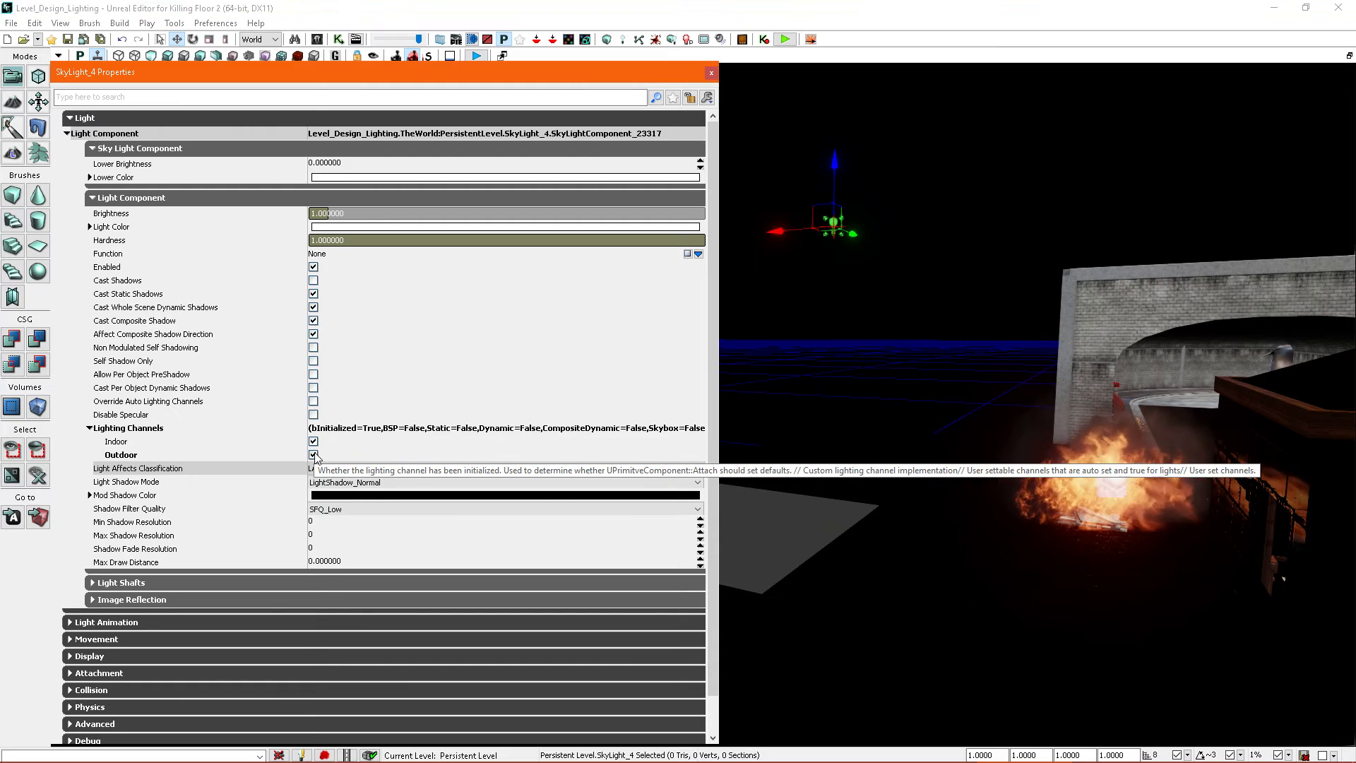
{"action": "left_click", "coordinate": [316, 443]}
{"action": "right_click_drag", "start_coordinate": [849, 453], "coordinate": [869, 372]}
Step: Duplicate the sky light with a sideways offset and enable the Indoor lighting channel on the light nearer the bridge
{"action": "right_click_drag", "start_coordinate": [810, 200], "coordinate": [897, 305]}
{"action": "left_click_drag", "start_coordinate": [758, 296], "coordinate": [947, 297]}
{"action": "key", "text": "d"}
{"action": "right_click_drag", "start_coordinate": [947, 297], "coordinate": [882, 335]}
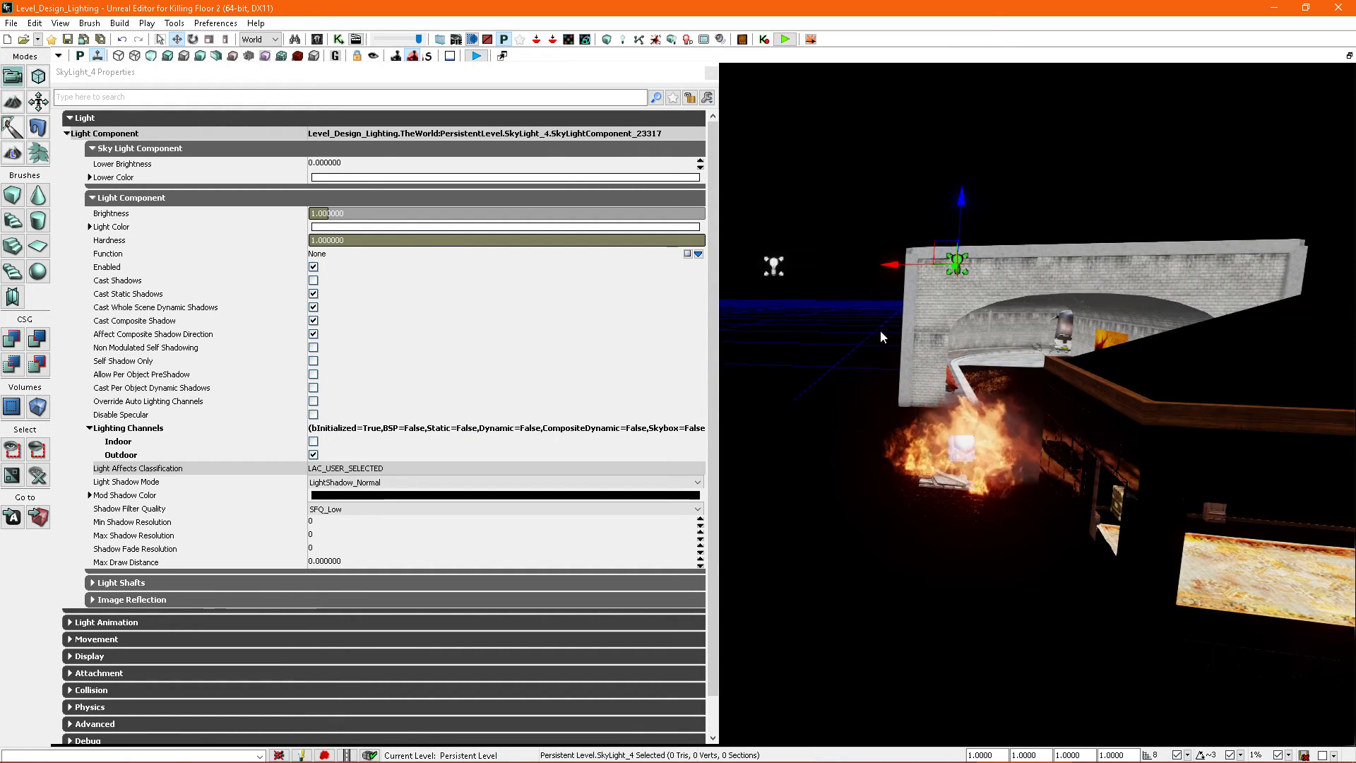
{"action": "left_click", "coordinate": [313, 441]}
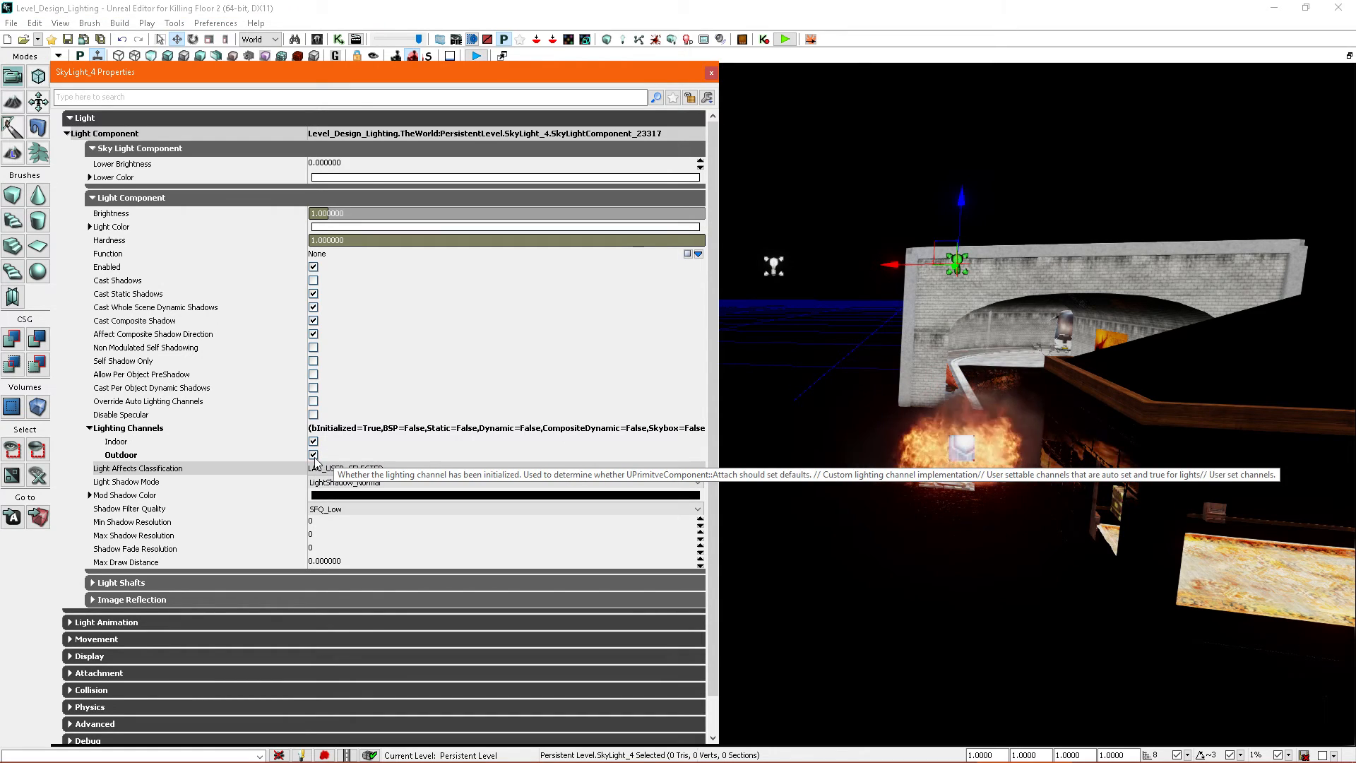
{"action": "left_click", "coordinate": [711, 74]}
Step: Examine the two sky lights by selecting each in turn, and select the ground mesh in front of the house
{"action": "right_click_drag", "start_coordinate": [763, 310], "coordinate": [819, 350]}
{"action": "left_click", "coordinate": [631, 264]}
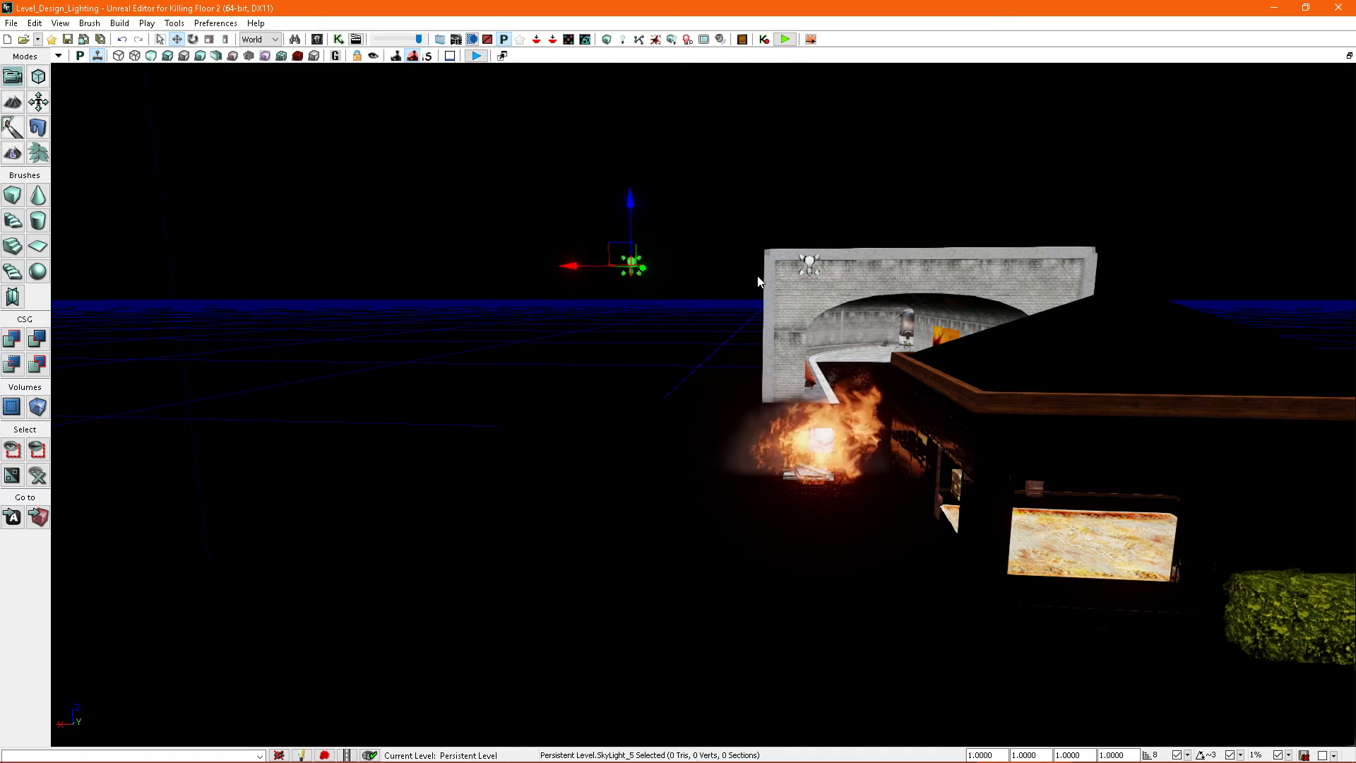
{"action": "left_click", "coordinate": [809, 264]}
{"action": "left_click_drag", "start_coordinate": [749, 263], "coordinate": [822, 261]}
{"action": "right_click_drag", "start_coordinate": [822, 261], "coordinate": [832, 292]}
{"action": "right_click_drag", "start_coordinate": [824, 385], "coordinate": [758, 498]}
{"action": "left_click", "coordinate": [758, 499]}
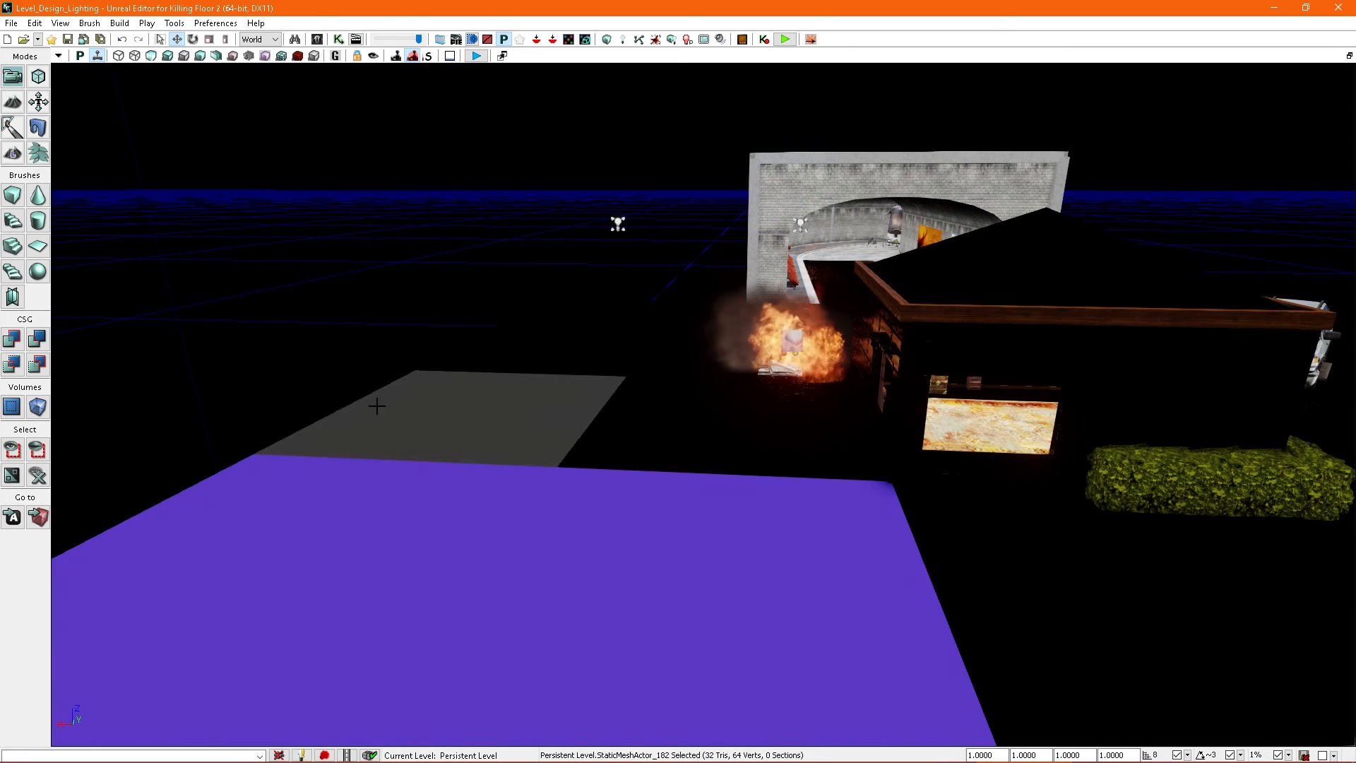
Step: Build a cube builder brush and move it from beside the tree across the grass towards the house
{"action": "right_click_drag", "start_coordinate": [69, 398], "coordinate": [116, 450]}
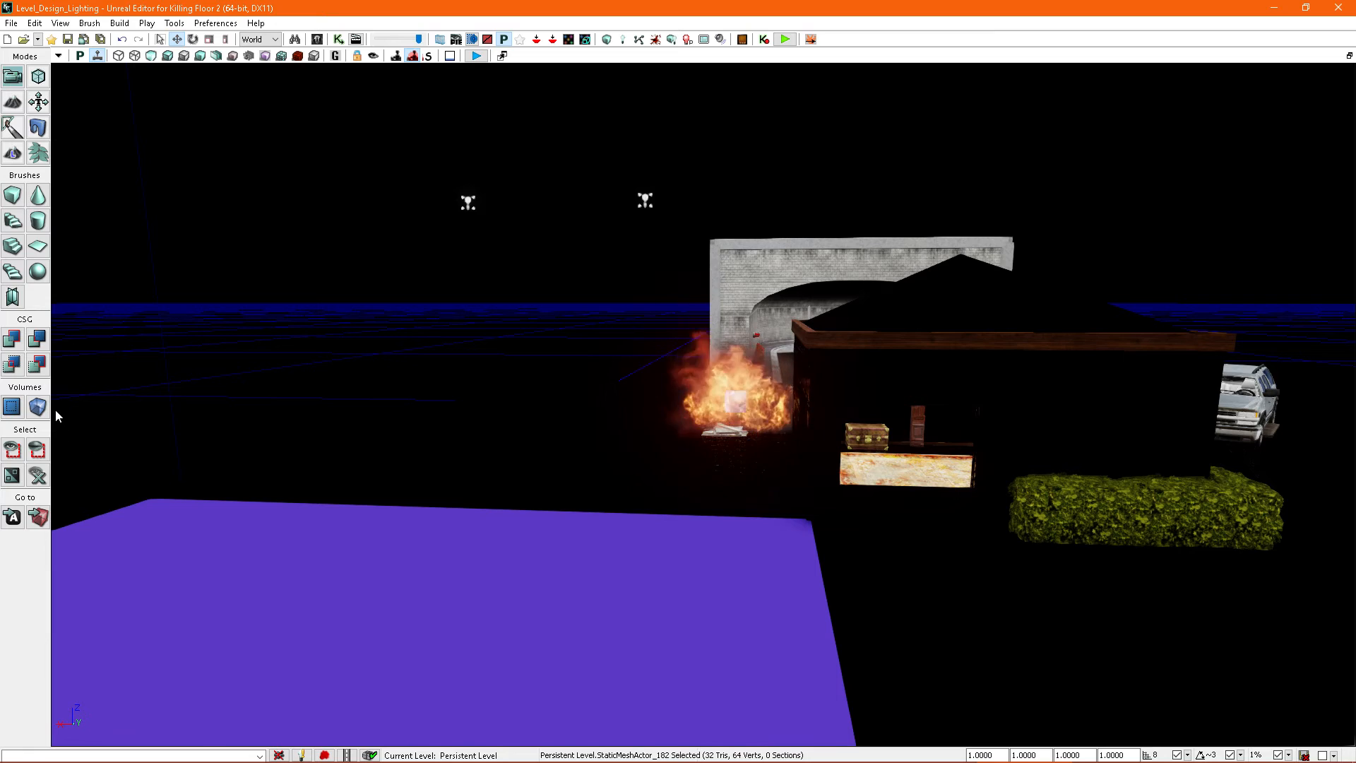
{"action": "right_click_drag", "start_coordinate": [290, 457], "coordinate": [299, 423]}
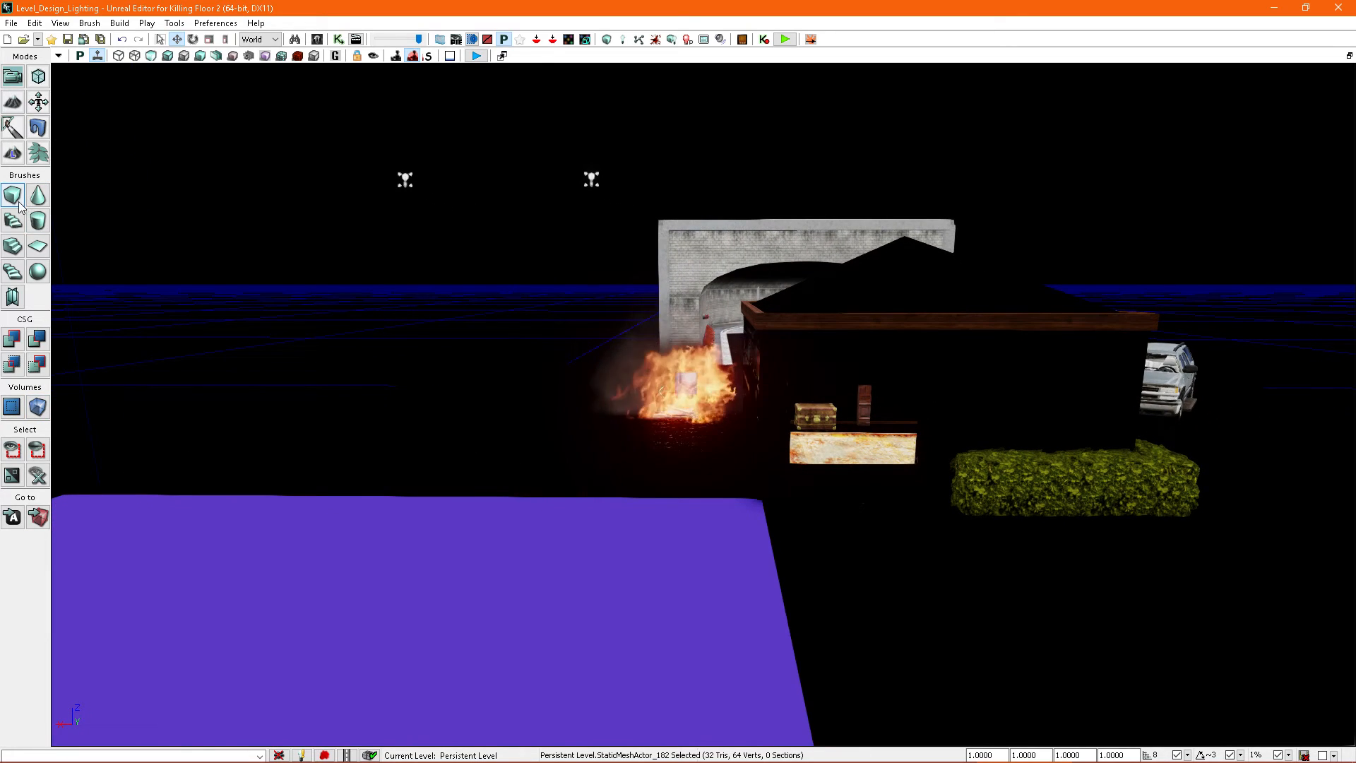
{"action": "right_click_drag", "start_coordinate": [354, 351], "coordinate": [762, 497]}
{"action": "right_click_drag", "start_coordinate": [526, 466], "coordinate": [832, 520]}
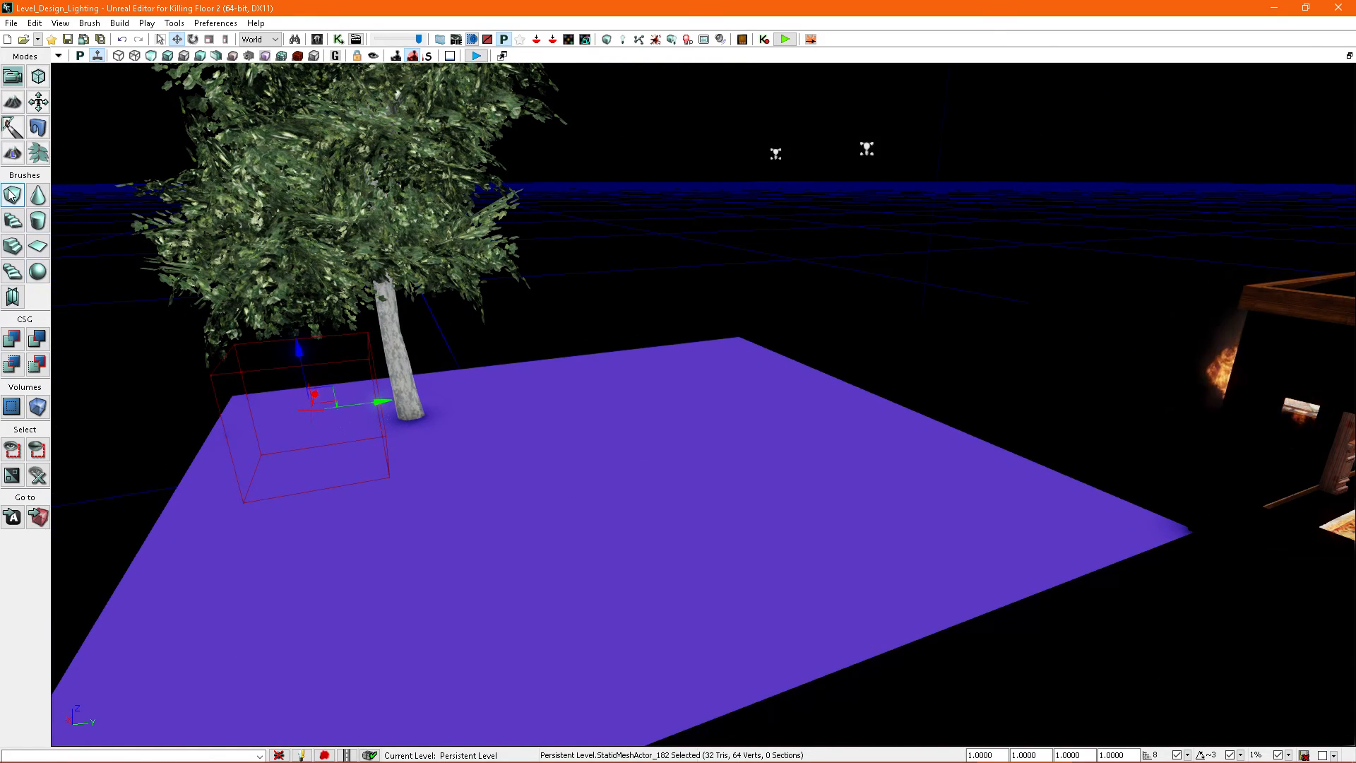
{"action": "right_click_drag", "start_coordinate": [346, 386], "coordinate": [343, 404]}
{"action": "left_click", "coordinate": [322, 342]}
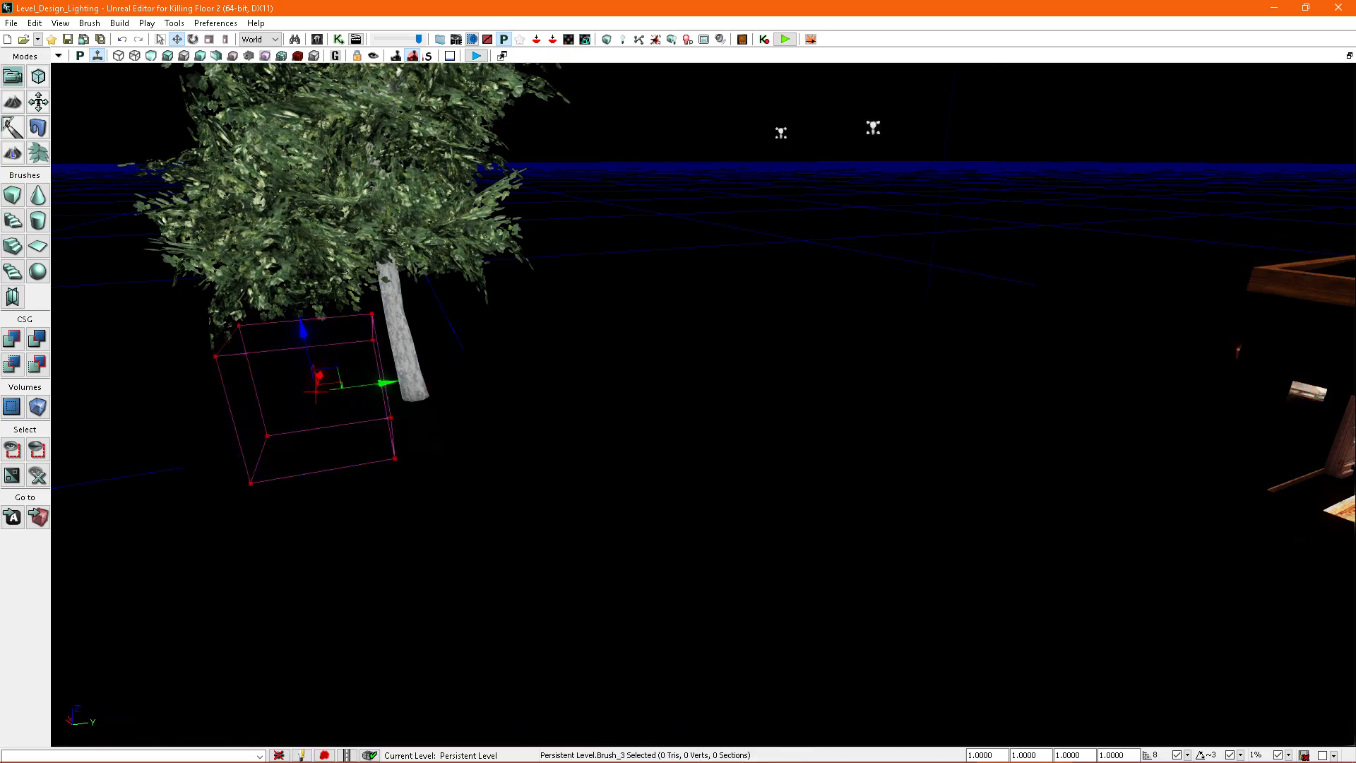
{"action": "right_click_drag", "start_coordinate": [327, 346], "coordinate": [345, 390]}
{"action": "left_click_drag", "start_coordinate": [334, 393], "coordinate": [813, 444]}
{"action": "mouse_move", "coordinate": [813, 444]}
{"action": "right_mouse_down"}
{"action": "mouse_move", "coordinate": [841, 409]}
{"action": "mouse_move", "coordinate": [883, 404]}
{"action": "mouse_move", "coordinate": [799, 454]}
{"action": "right_mouse_up"}
Step: Raise the cube builder brush towards the height of the sky lights
{"action": "key", "text": "q"}
{"action": "key", "text": "q"}
{"action": "key", "text": "q"}
{"action": "key", "text": "q"}
{"action": "key", "text": "b"}
{"action": "key", "text": "q"}
{"action": "key", "text": "q"}
{"action": "key", "text": "q"}
{"action": "key", "text": "q"}
{"action": "key", "text": "q"}
{"action": "left_click_drag", "start_coordinate": [695, 413], "coordinate": [734, 99]}
{"action": "mouse_move", "coordinate": [735, 99]}
{"action": "right_mouse_down"}
{"action": "mouse_move", "coordinate": [732, 223]}
{"action": "mouse_move", "coordinate": [642, 227]}
{"action": "right_mouse_up"}
Step: Shift the cube builder brush sideways to the area near the sky lights and the house
{"action": "key", "text": "q"}
{"action": "key", "text": "q"}
{"action": "key", "text": "q"}
{"action": "key", "text": "q"}
{"action": "mouse_move", "coordinate": [648, 255]}
{"action": "left_mouse_down"}
{"action": "mouse_move", "coordinate": [944, 222]}
{"action": "mouse_move", "coordinate": [922, 281]}
{"action": "left_mouse_up"}
{"action": "mouse_move", "coordinate": [923, 281]}
{"action": "right_mouse_down"}
{"action": "mouse_move", "coordinate": [815, 255]}
{"action": "mouse_move", "coordinate": [819, 219]}
{"action": "mouse_move", "coordinate": [904, 169]}
{"action": "mouse_move", "coordinate": [1024, 187]}
{"action": "mouse_move", "coordinate": [1017, 247]}
{"action": "right_mouse_up"}
{"action": "right_click_drag", "start_coordinate": [835, 354], "coordinate": [511, 297]}
{"action": "key", "text": "q"}
{"action": "key", "text": "q"}
Step: Position the indoor sky light inside the cube brush and move the outdoor sky light well clear of it
{"action": "left_click", "coordinate": [780, 288]}
{"action": "left_click_drag", "start_coordinate": [731, 290], "coordinate": [780, 290]}
{"action": "mouse_move", "coordinate": [781, 290]}
{"action": "right_mouse_down"}
{"action": "mouse_move", "coordinate": [868, 279]}
{"action": "mouse_move", "coordinate": [974, 240]}
{"action": "mouse_move", "coordinate": [669, 318]}
{"action": "right_mouse_up"}
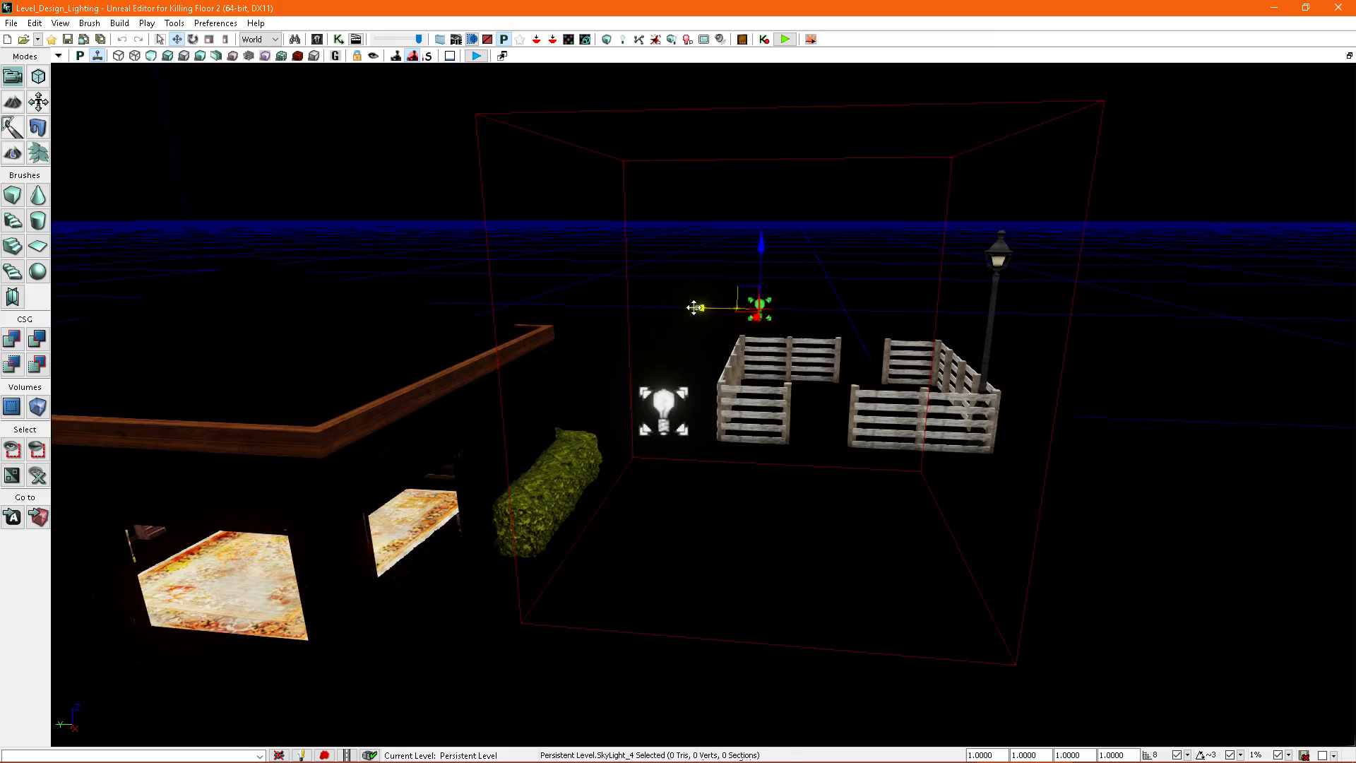
{"action": "left_click", "coordinate": [664, 409]}
{"action": "right_click_drag", "start_coordinate": [663, 410], "coordinate": [682, 371]}
{"action": "left_click_drag", "start_coordinate": [685, 358], "coordinate": [534, 357]}
{"action": "right_click_drag", "start_coordinate": [566, 324], "coordinate": [757, 370]}
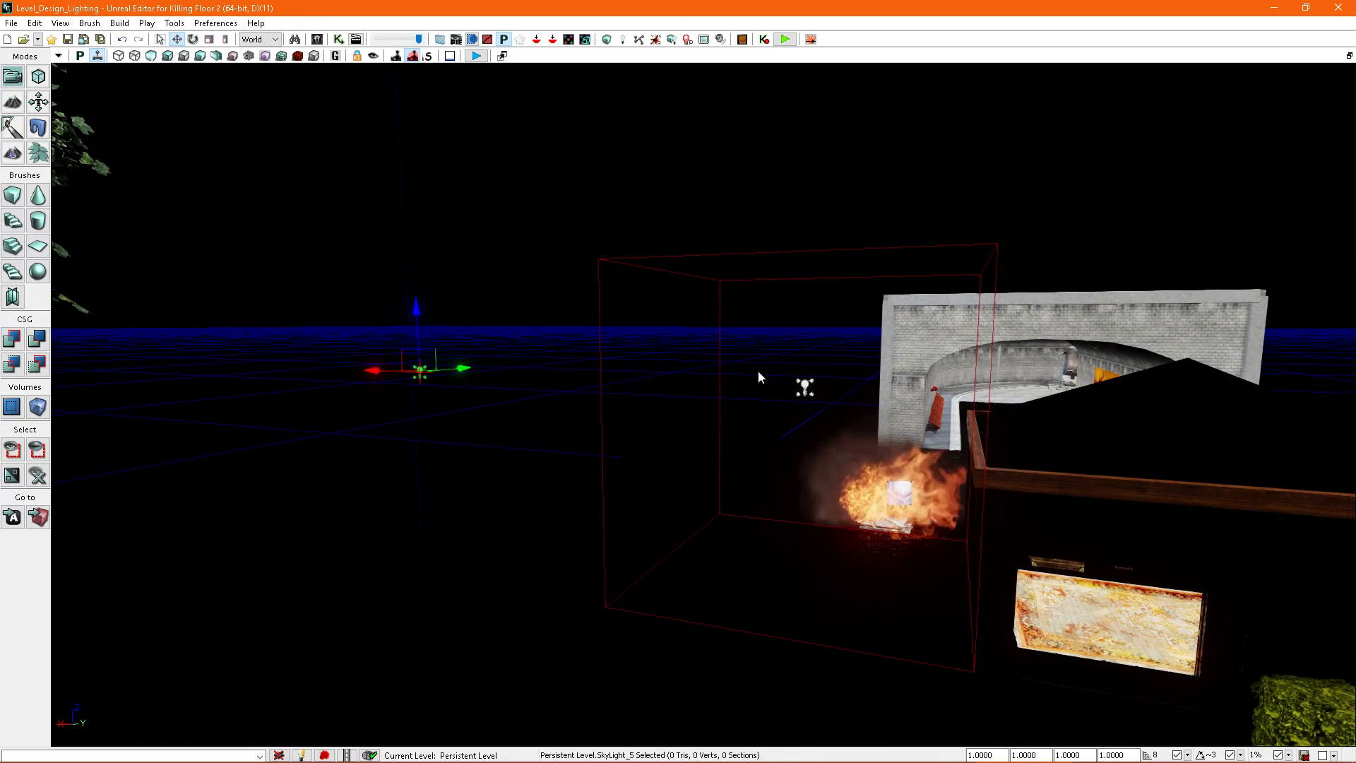
Step: Add a TWIndoorLightingVolume from the cube brush around the indoor sky light, and move the builder brush out of the way
{"action": "left_click", "coordinate": [749, 279]}
{"action": "right_click_drag", "start_coordinate": [748, 279], "coordinate": [664, 318]}
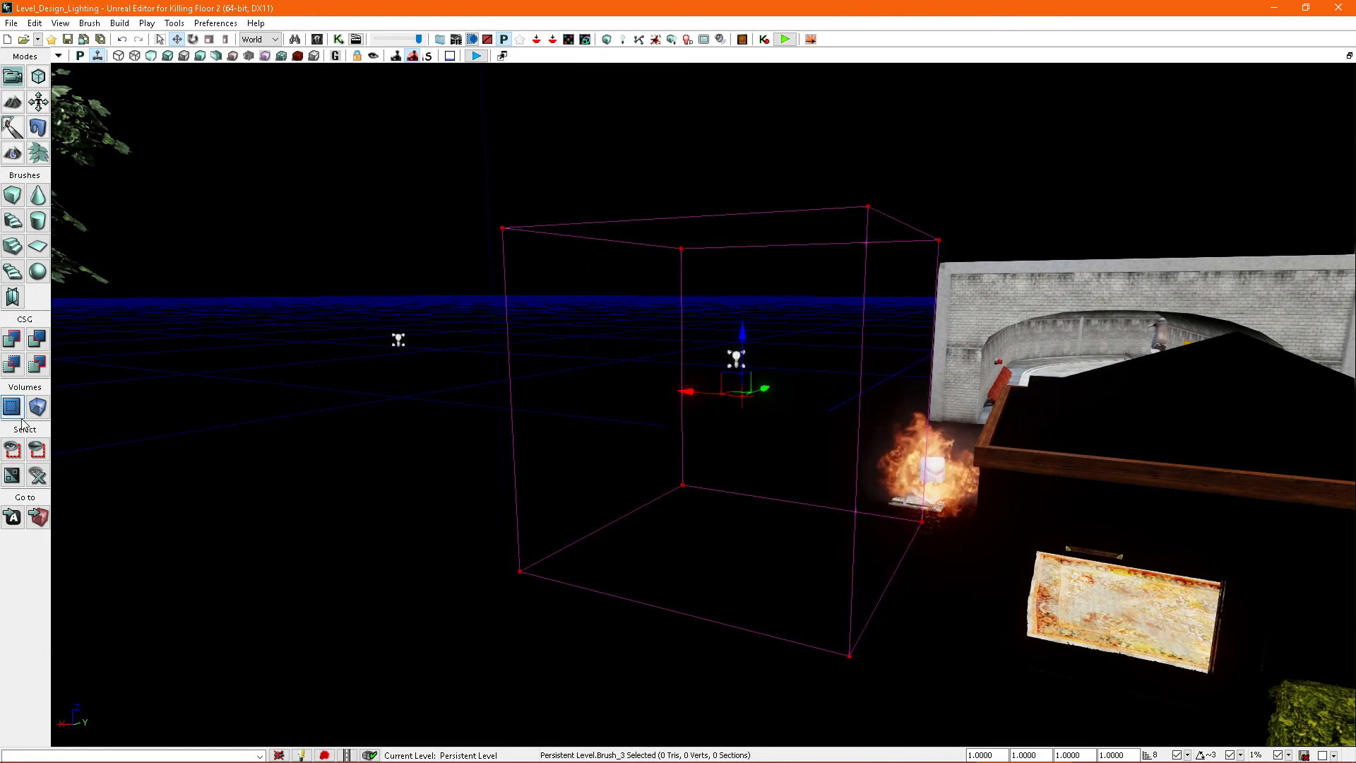
{"action": "right_click", "coordinate": [42, 414]}
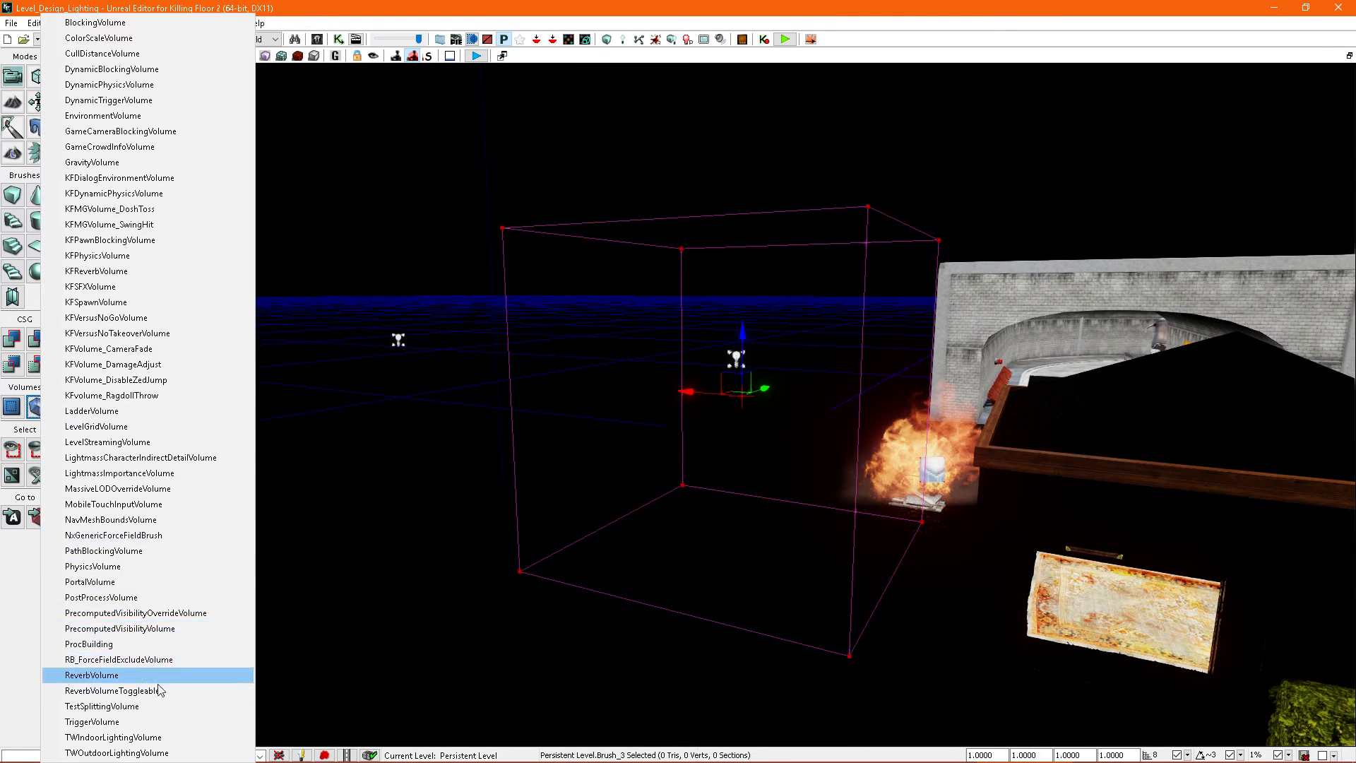
{"action": "left_click", "coordinate": [132, 740]}
{"action": "mouse_move", "coordinate": [543, 463]}
{"action": "right_mouse_down"}
{"action": "mouse_move", "coordinate": [593, 452]}
{"action": "mouse_move", "coordinate": [543, 471]}
{"action": "mouse_move", "coordinate": [523, 463]}
{"action": "mouse_move", "coordinate": [555, 464]}
{"action": "right_mouse_up"}
{"action": "left_click_drag", "start_coordinate": [487, 412], "coordinate": [854, 414]}
{"action": "right_click_drag", "start_coordinate": [678, 342], "coordinate": [655, 331]}
Step: Review the indoor lighting volume's properties, close them and select the indoor sky light
{"action": "double_click", "coordinate": [655, 244]}
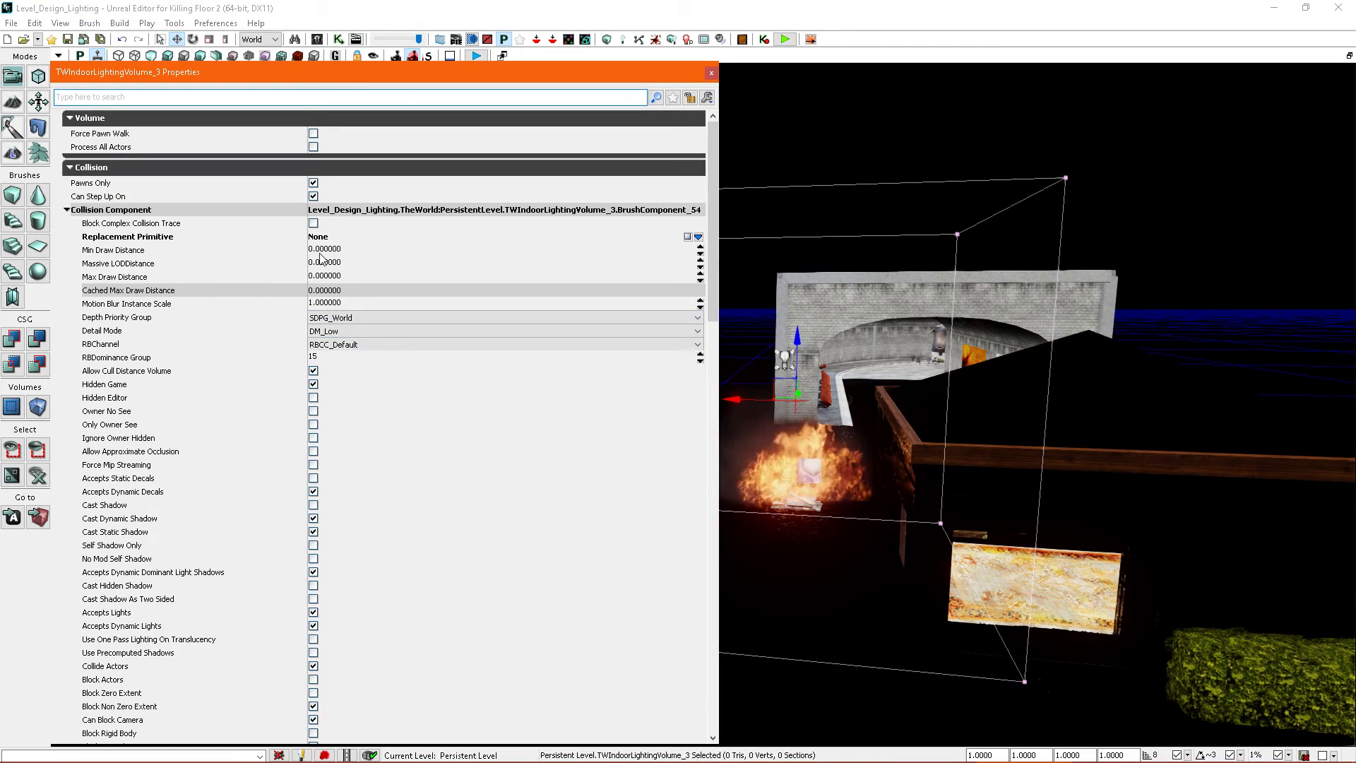
{"action": "left_click", "coordinate": [711, 72]}
{"action": "right_click_drag", "start_coordinate": [787, 211], "coordinate": [742, 272]}
{"action": "right_click", "coordinate": [741, 272]}
{"action": "right_click_drag", "start_coordinate": [608, 345], "coordinate": [741, 219]}
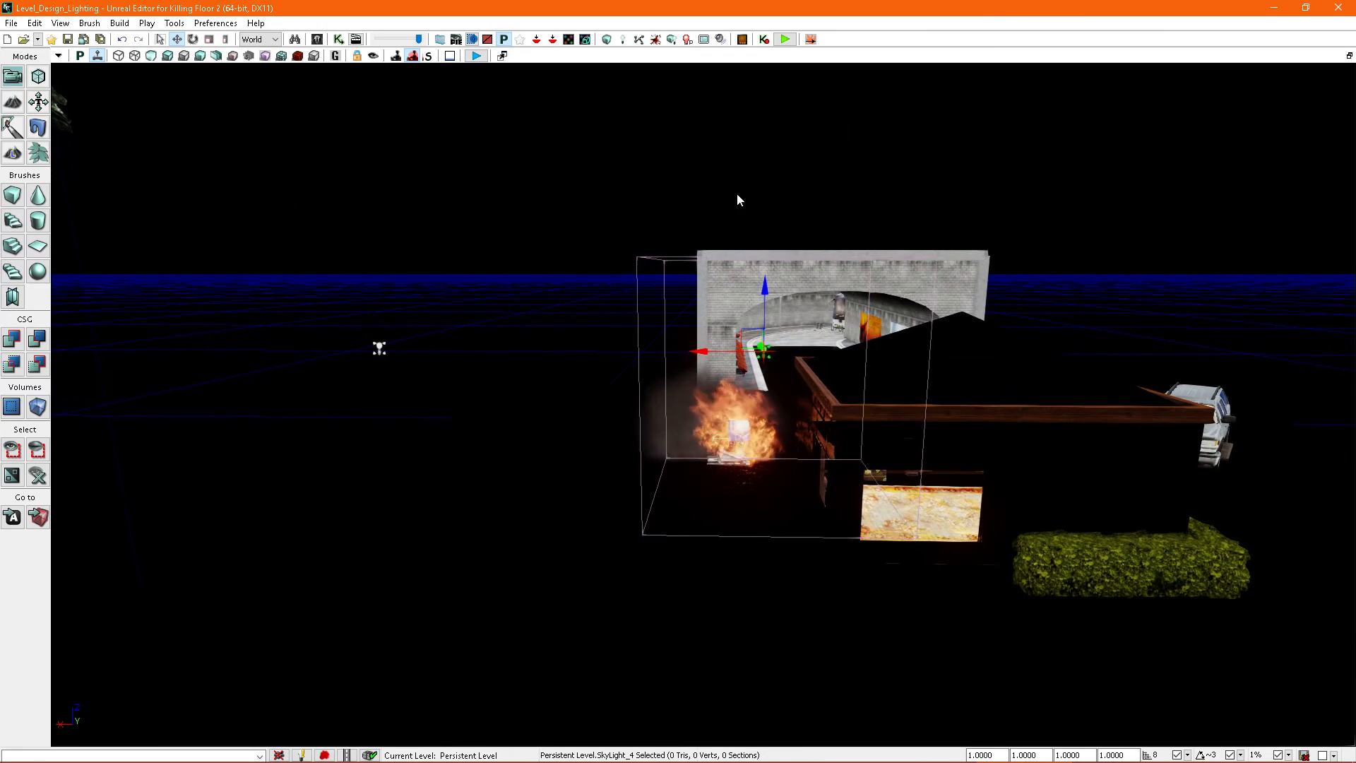
Step: Build the level's lighting, dismiss the Map Check report and inspect the lit scene
{"action": "left_click", "coordinate": [671, 39]}
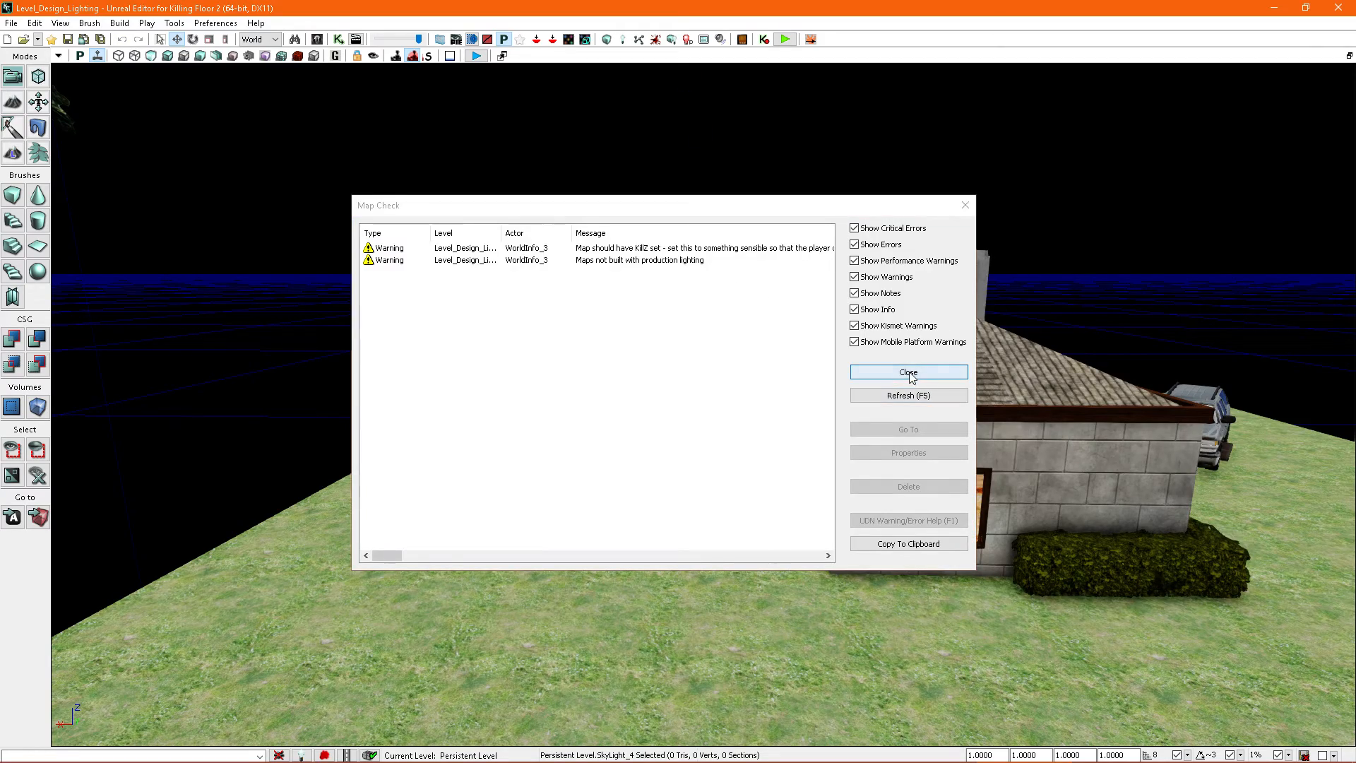
{"action": "left_click", "coordinate": [910, 376]}
{"action": "right_click_drag", "start_coordinate": [819, 427], "coordinate": [547, 370]}
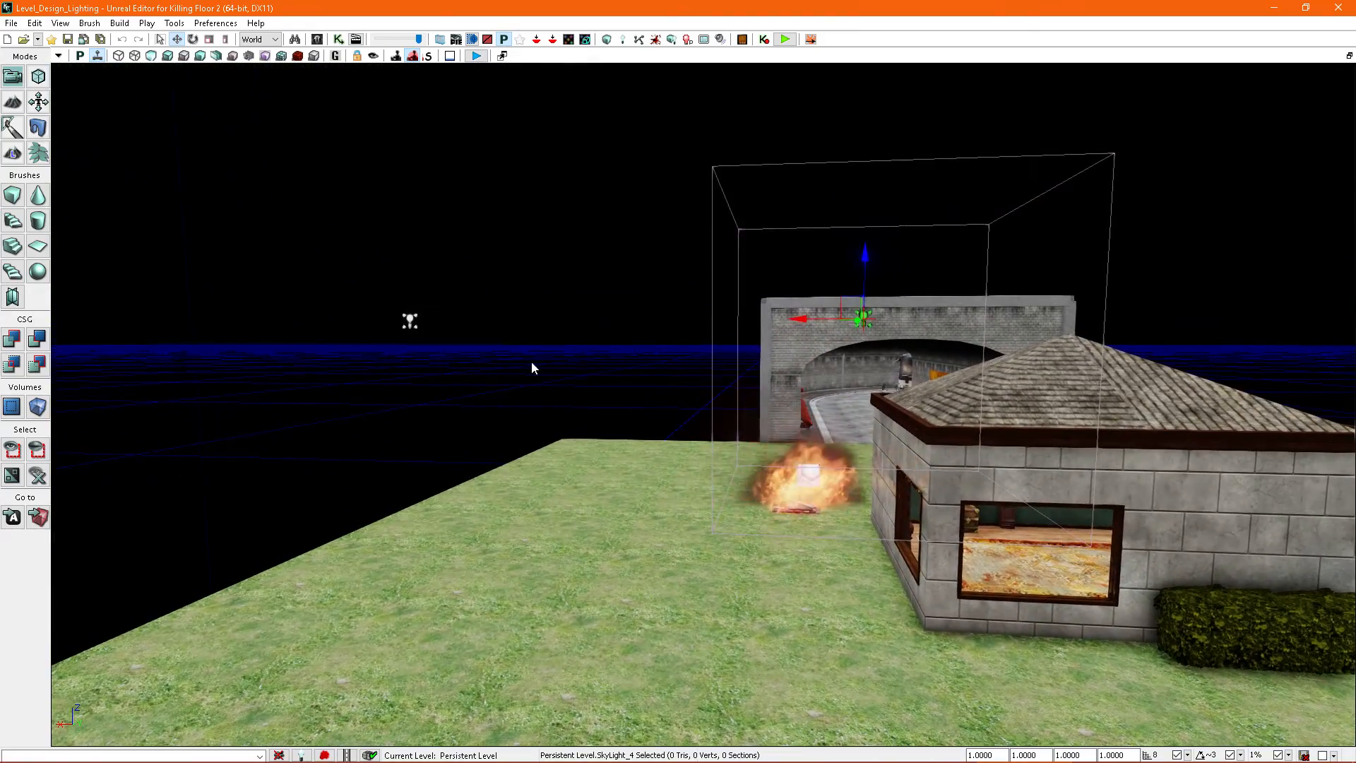
Step: Open the properties of the outdoor sky light outside the indoor lighting volume
{"action": "right_click_drag", "start_coordinate": [436, 338], "coordinate": [514, 347]}
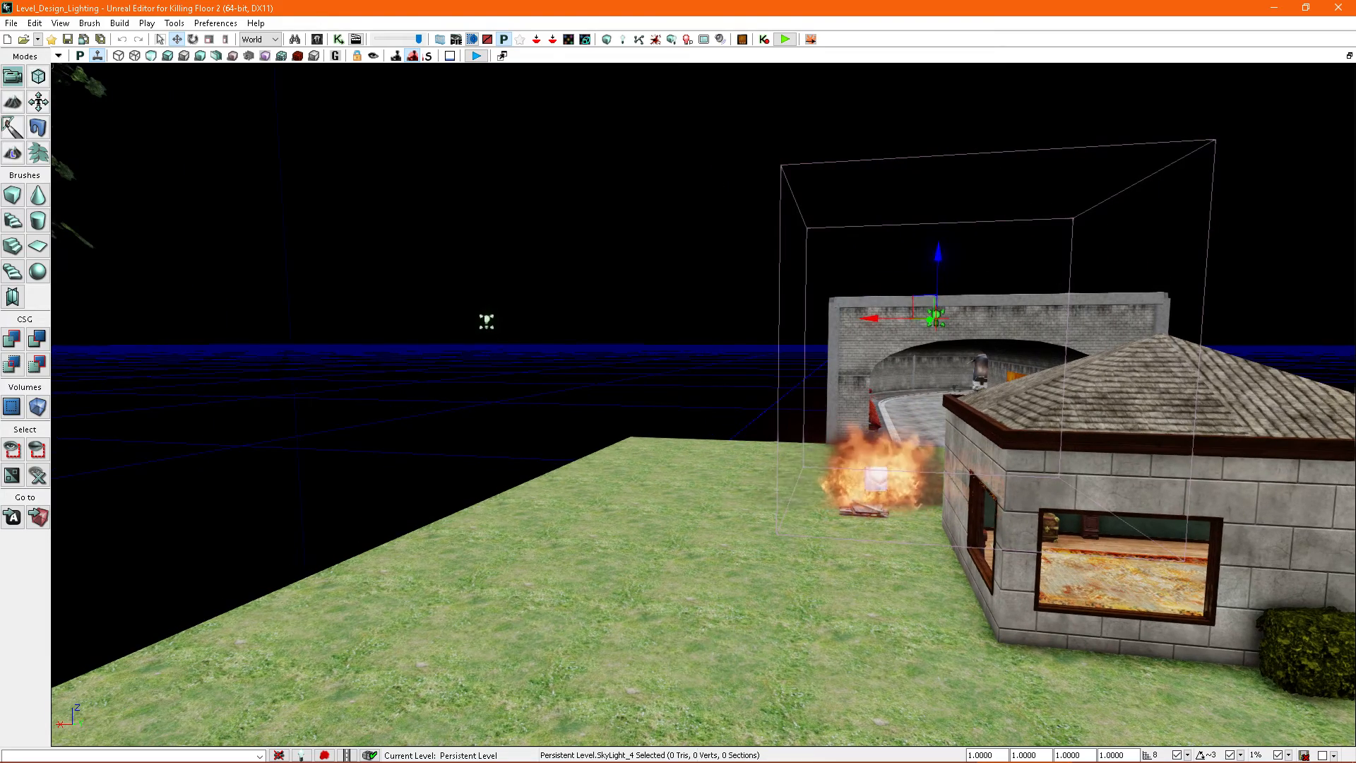
{"action": "double_click", "coordinate": [484, 321]}
{"action": "mouse_move", "coordinate": [839, 311]}
{"action": "right_mouse_down"}
{"action": "mouse_move", "coordinate": [811, 320]}
{"action": "mouse_move", "coordinate": [834, 304]}
{"action": "right_mouse_up"}
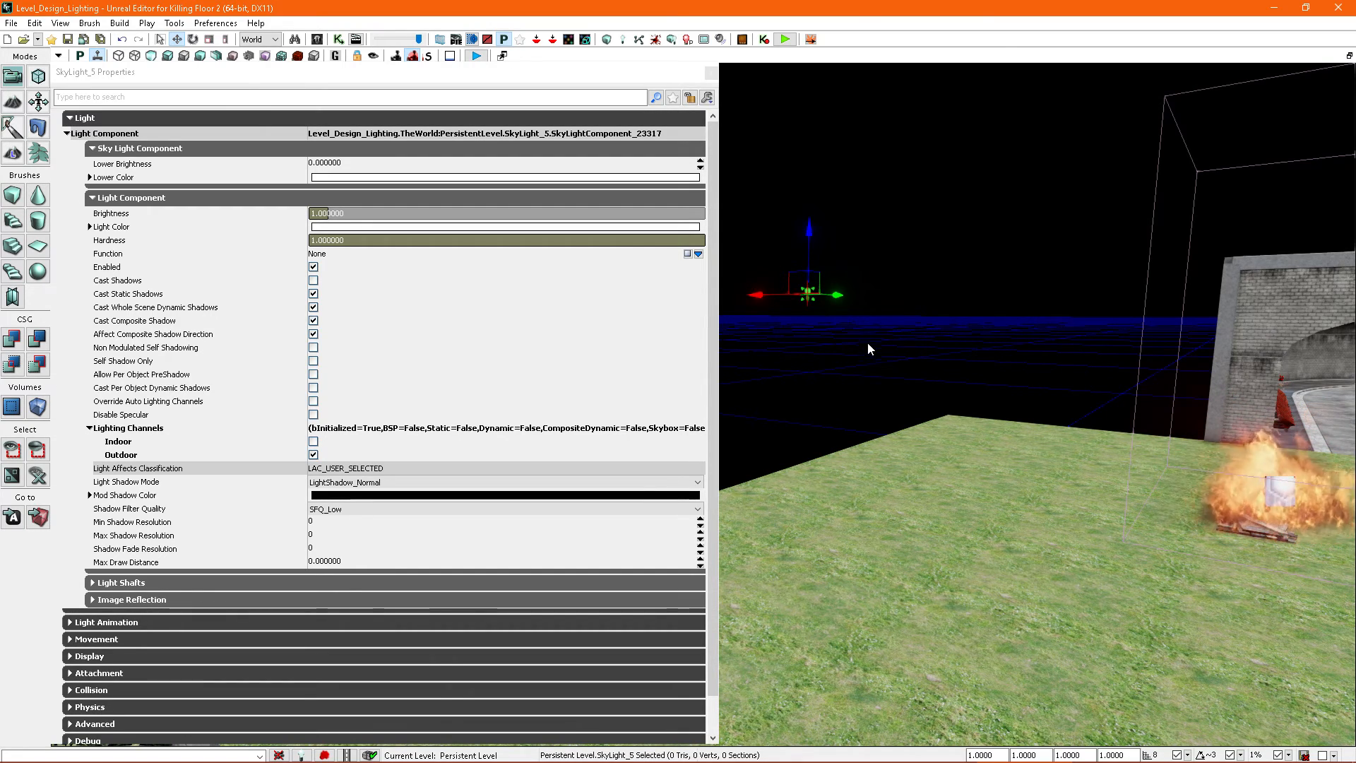
Step: Set the outdoor sky light's brightness to 0.1
{"action": "right_click_drag", "start_coordinate": [883, 333], "coordinate": [891, 321]}
{"action": "right_click_drag", "start_coordinate": [899, 374], "coordinate": [757, 302]}
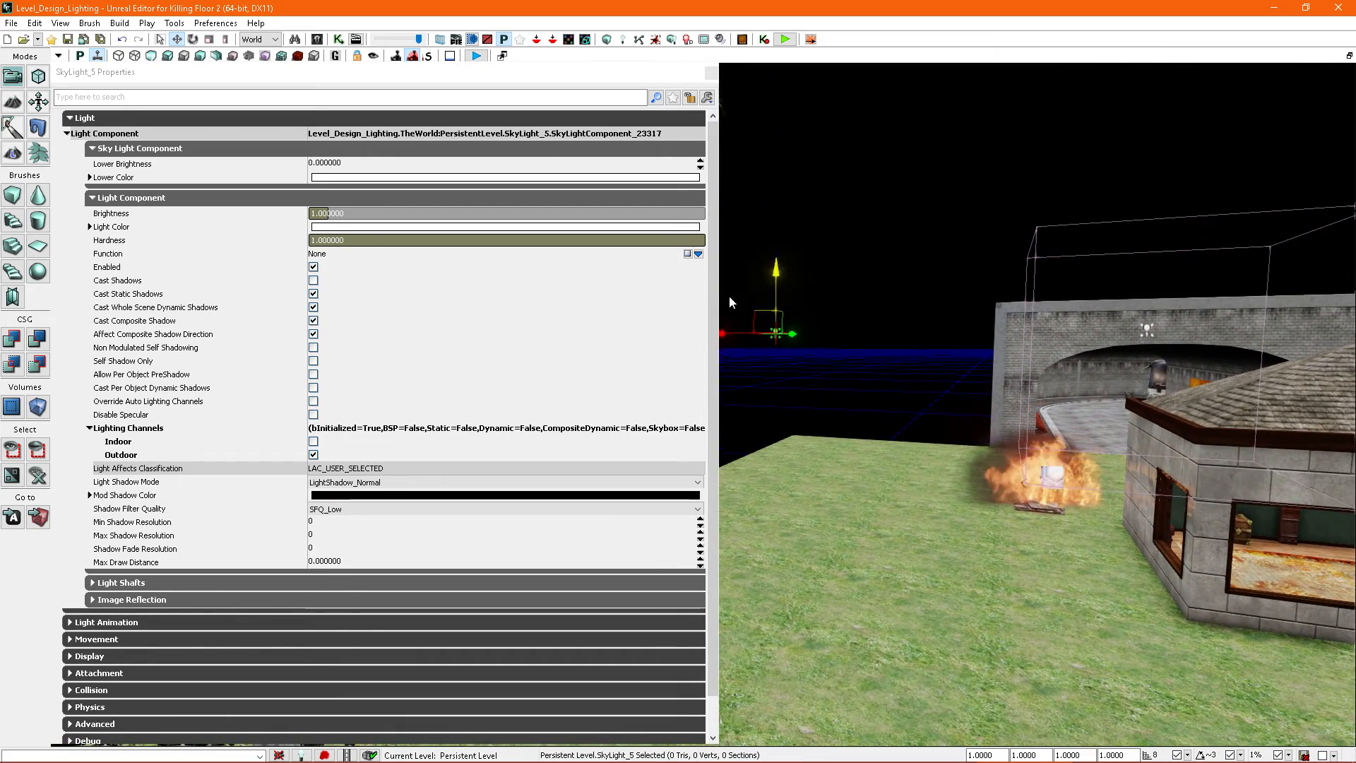
{"action": "left_click", "coordinate": [351, 214]}
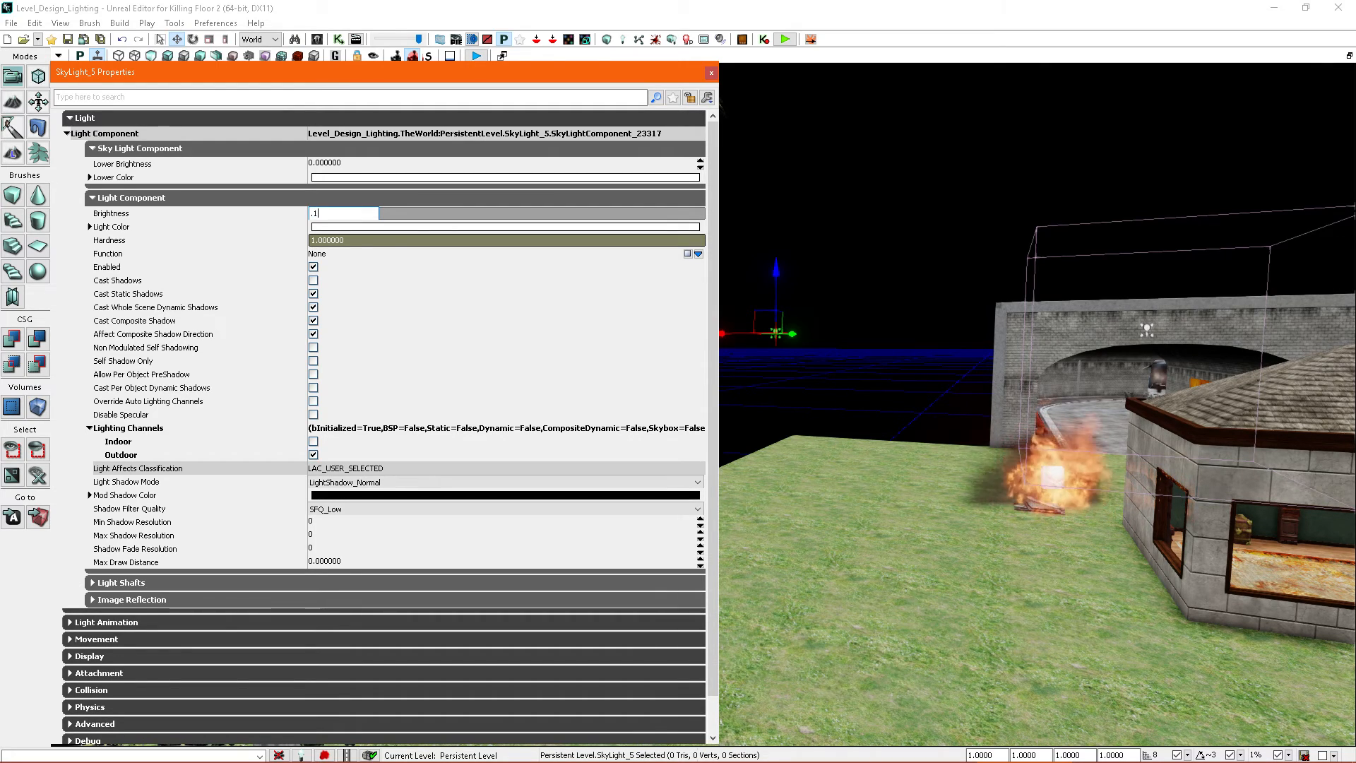
{"action": "key", "text": "Return"}
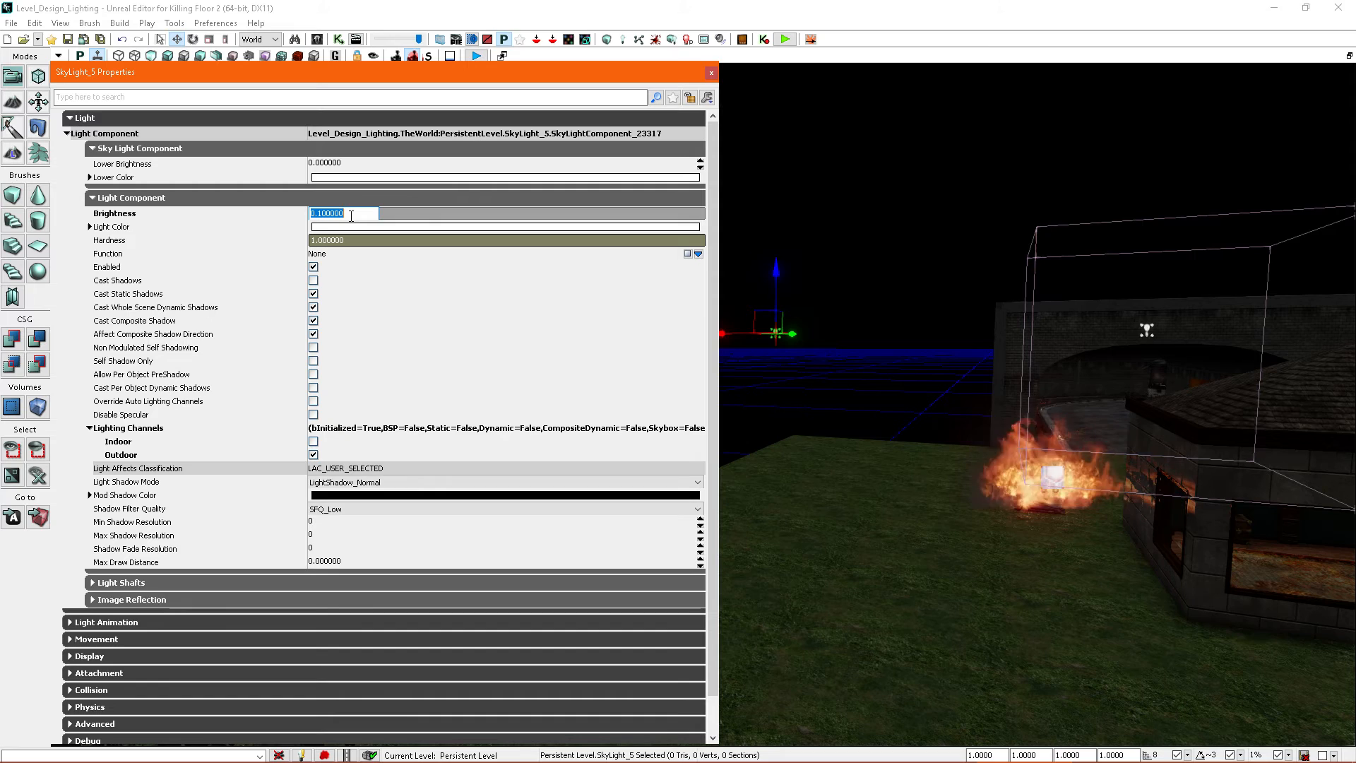
{"action": "right_click_drag", "start_coordinate": [821, 395], "coordinate": [791, 408]}
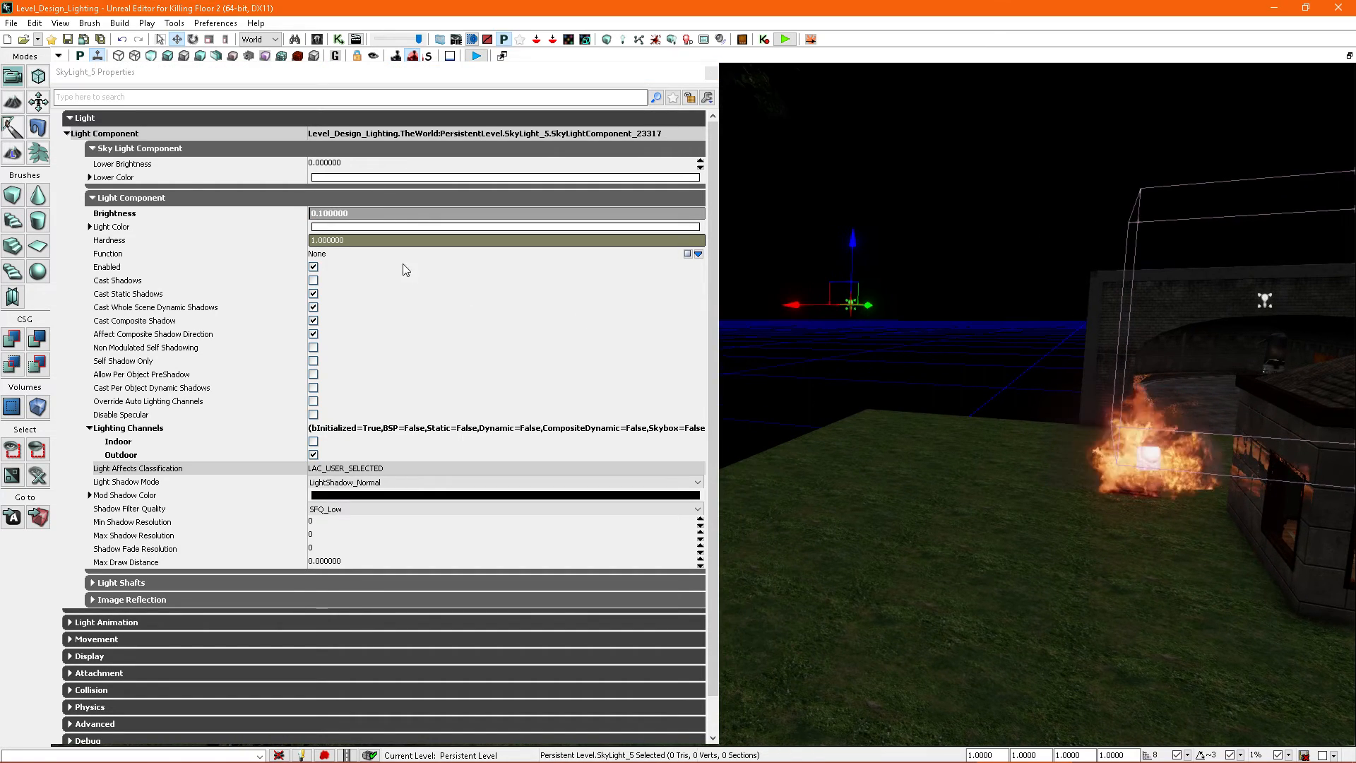
Step: Set the outdoor sky light's light color to a pale warm orange, hex 00FFE7C7, and close its properties
{"action": "left_click", "coordinate": [387, 226]}
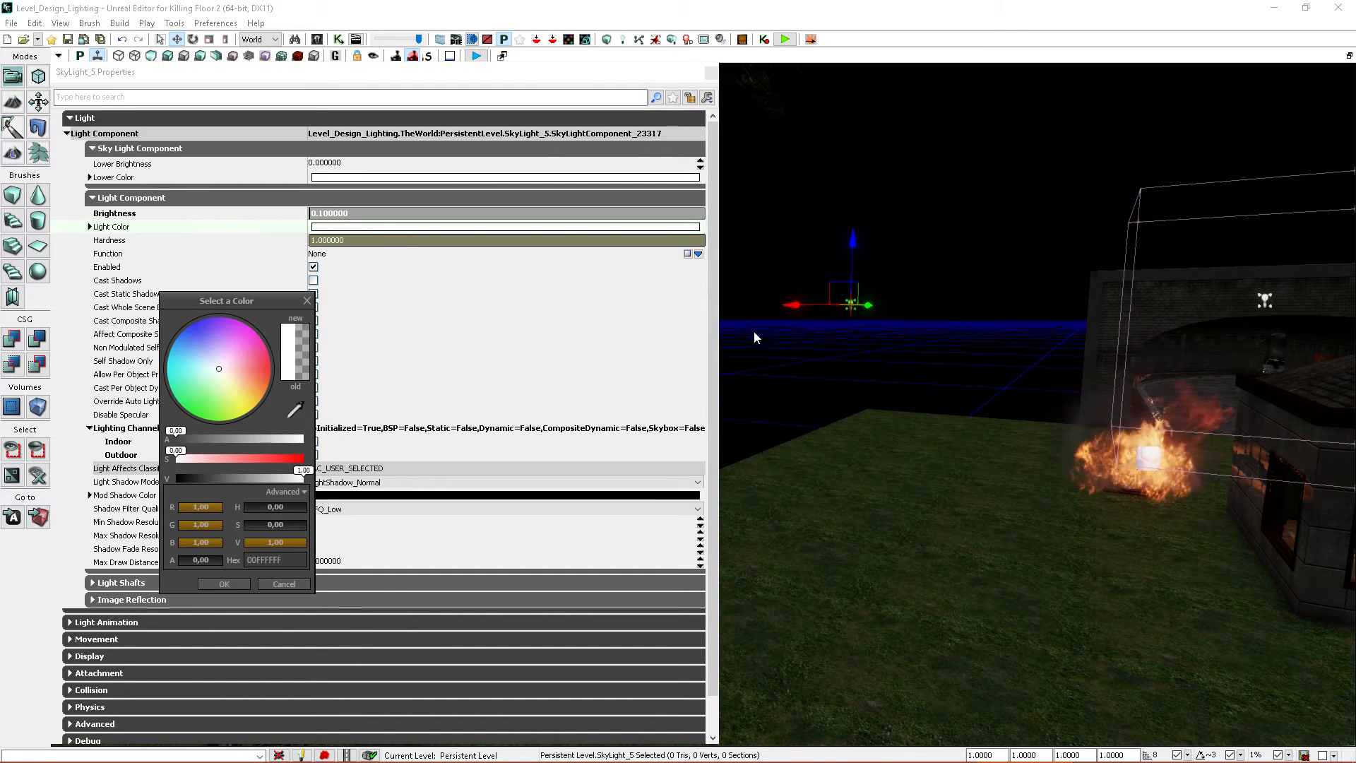
{"action": "left_click", "coordinate": [234, 380]}
{"action": "left_click_drag", "start_coordinate": [234, 380], "coordinate": [237, 381]}
{"action": "right_click_drag", "start_coordinate": [897, 459], "coordinate": [985, 466]}
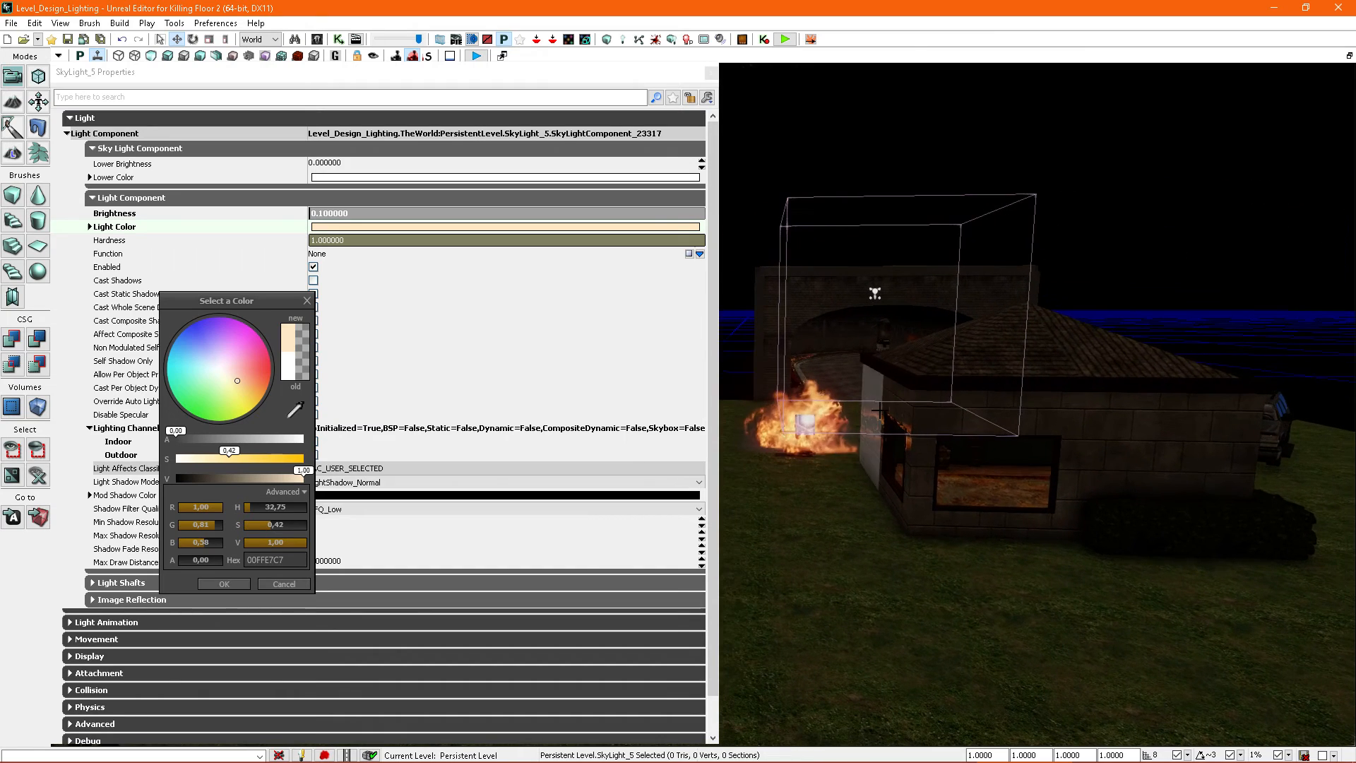
{"action": "left_click", "coordinate": [229, 586]}
{"action": "right_click_drag", "start_coordinate": [869, 452], "coordinate": [841, 444]}
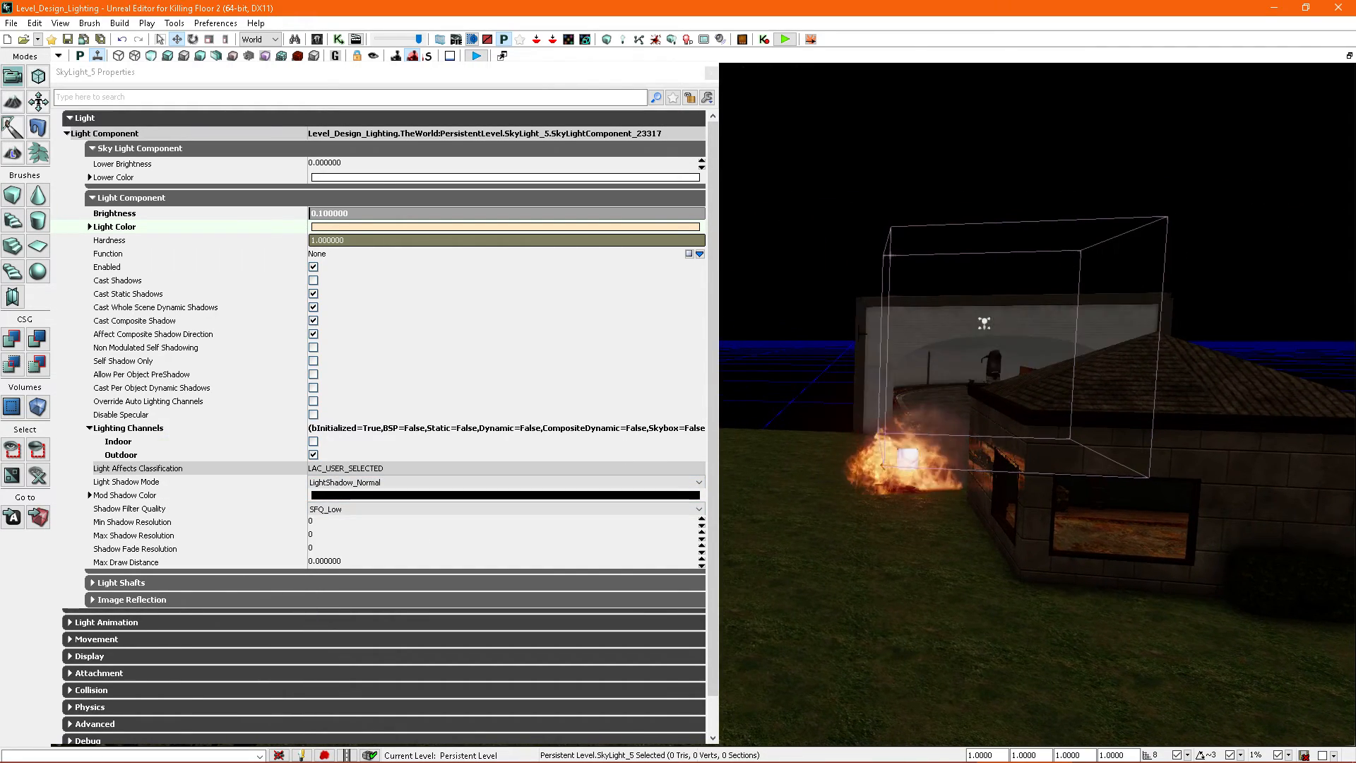
{"action": "left_click", "coordinate": [711, 73]}
Step: Move the indoor lighting volume down beside the house and start editing its geometry
{"action": "right_click_drag", "start_coordinate": [784, 233], "coordinate": [735, 391]}
{"action": "left_click", "coordinate": [590, 324]}
{"action": "right_click_drag", "start_coordinate": [591, 324], "coordinate": [564, 351]}
{"action": "right_click_drag", "start_coordinate": [813, 229], "coordinate": [953, 250]}
{"action": "left_click", "coordinate": [905, 297]}
{"action": "right_click_drag", "start_coordinate": [650, 311], "coordinate": [717, 353]}
{"action": "left_click_drag", "start_coordinate": [1028, 294], "coordinate": [635, 452]}
{"action": "key", "text": "shift+2"}
{"action": "right_click_drag", "start_coordinate": [634, 452], "coordinate": [756, 378]}
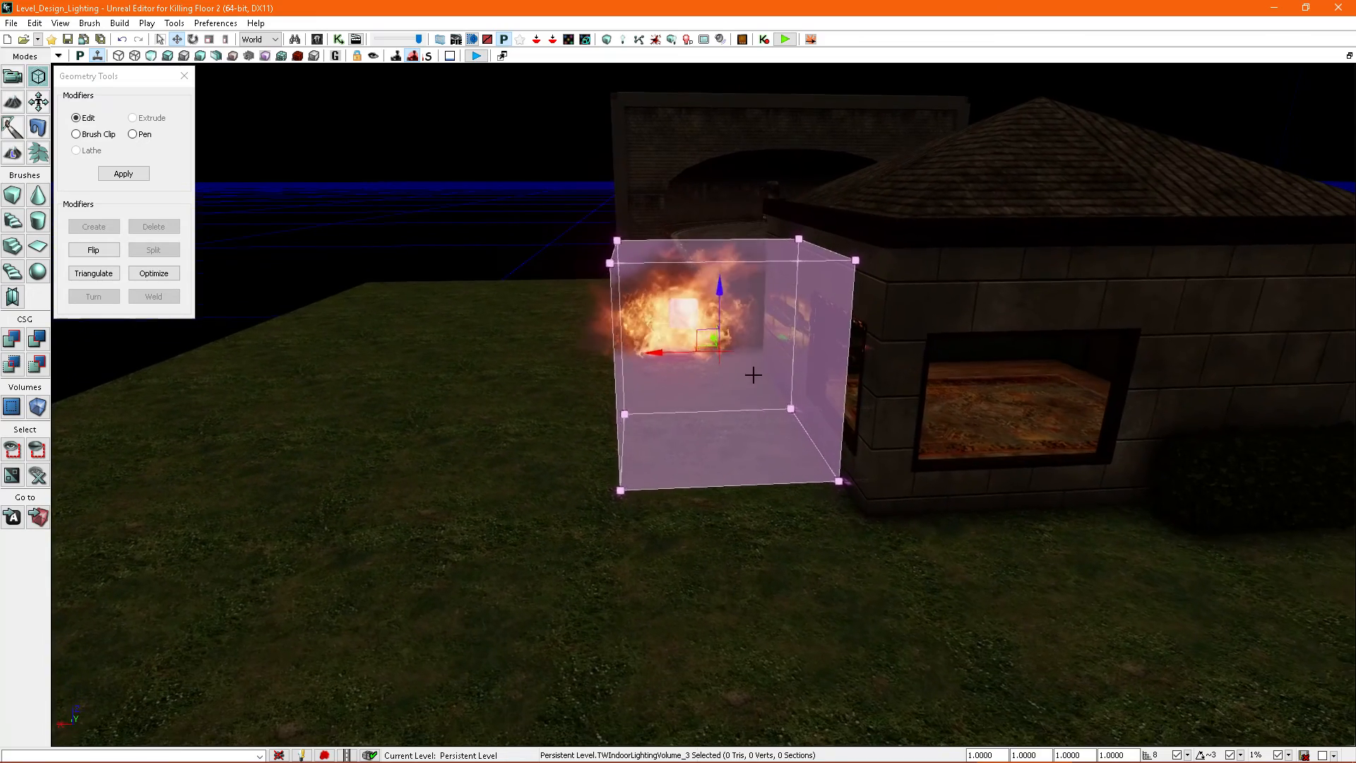
Step: Lower the indoor lighting volume and shift it into the corner of the house's room
{"action": "left_click_drag", "start_coordinate": [718, 299], "coordinate": [720, 316]}
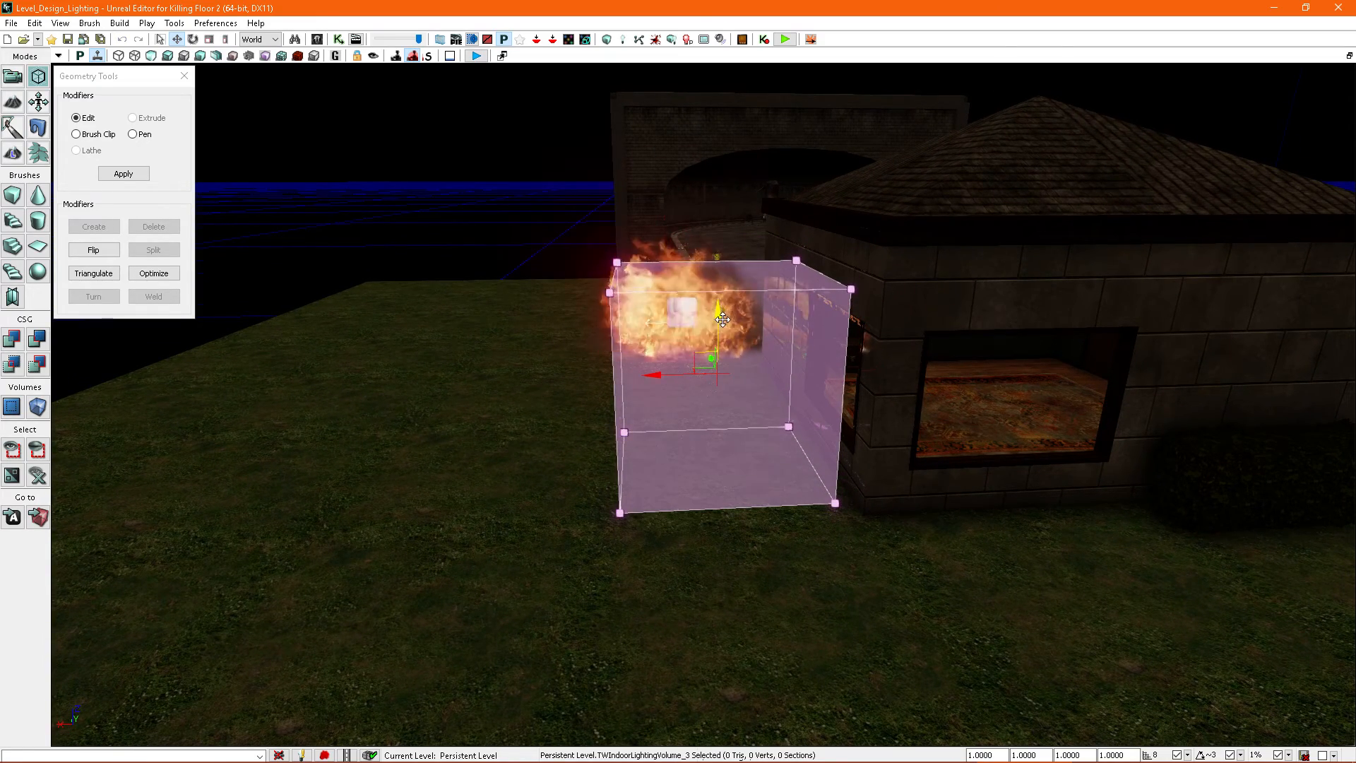
{"action": "left_click_drag", "start_coordinate": [617, 351], "coordinate": [846, 358]}
{"action": "right_click_drag", "start_coordinate": [784, 349], "coordinate": [749, 285]}
{"action": "left_click_drag", "start_coordinate": [920, 226], "coordinate": [856, 234]}
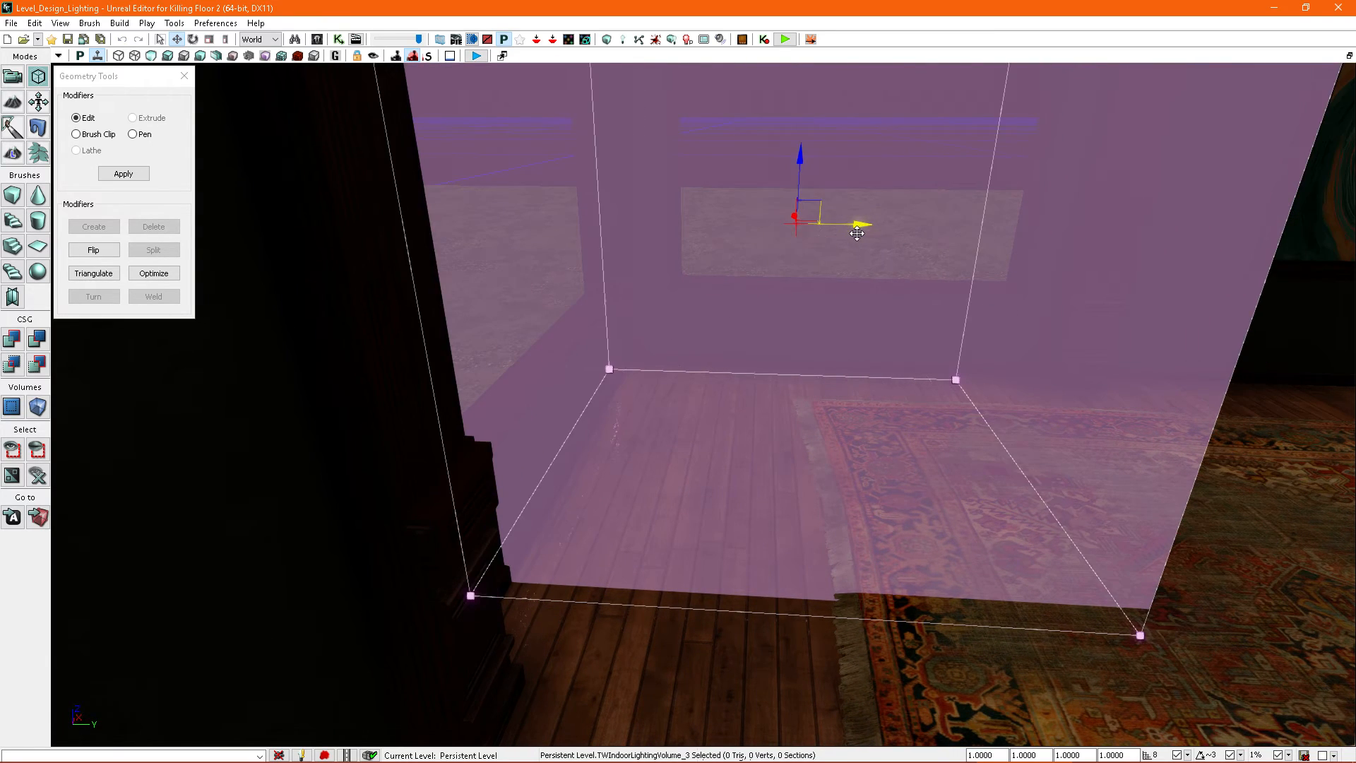
{"action": "right_click_drag", "start_coordinate": [857, 234], "coordinate": [827, 379]}
Step: Stretch the indoor lighting volume's side face across the room to the house's opposite wall
{"action": "left_click", "coordinate": [838, 384]}
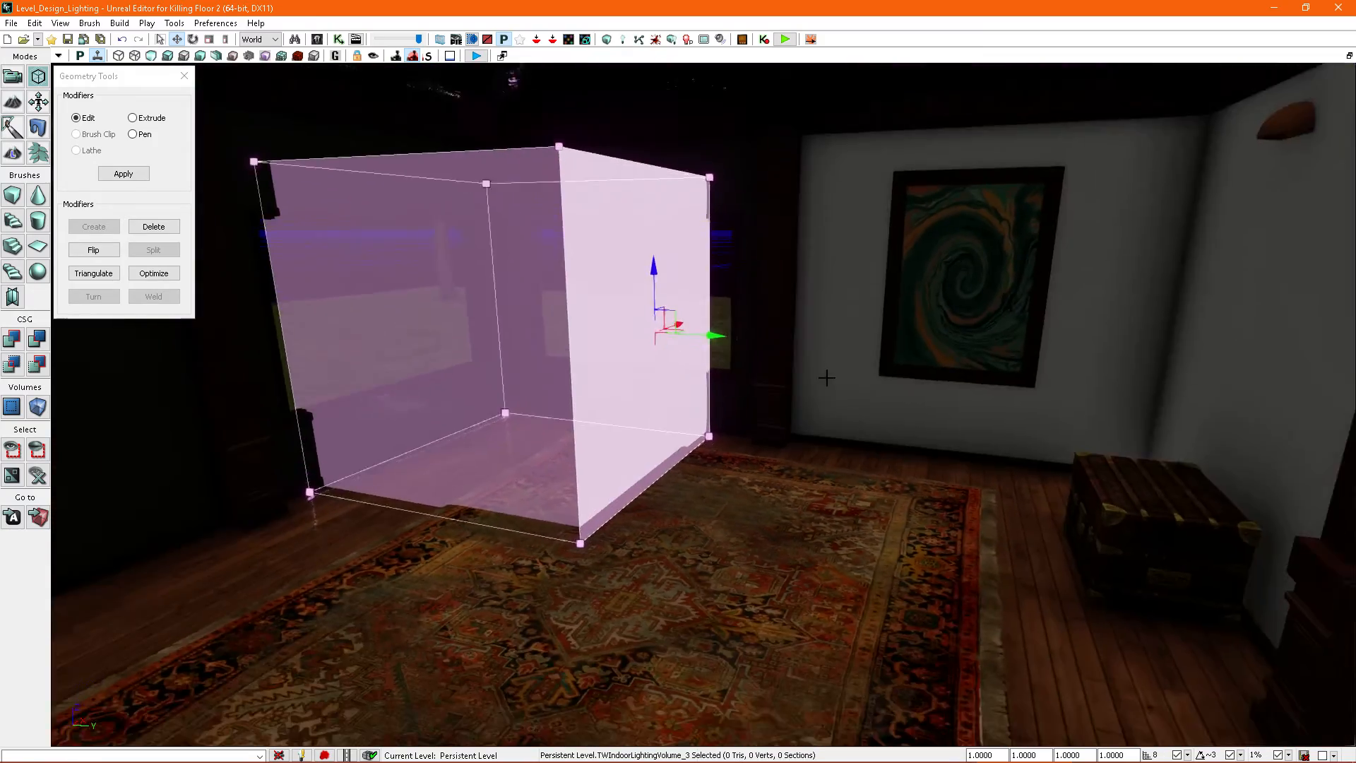
{"action": "left_click_drag", "start_coordinate": [713, 314], "coordinate": [1260, 346]}
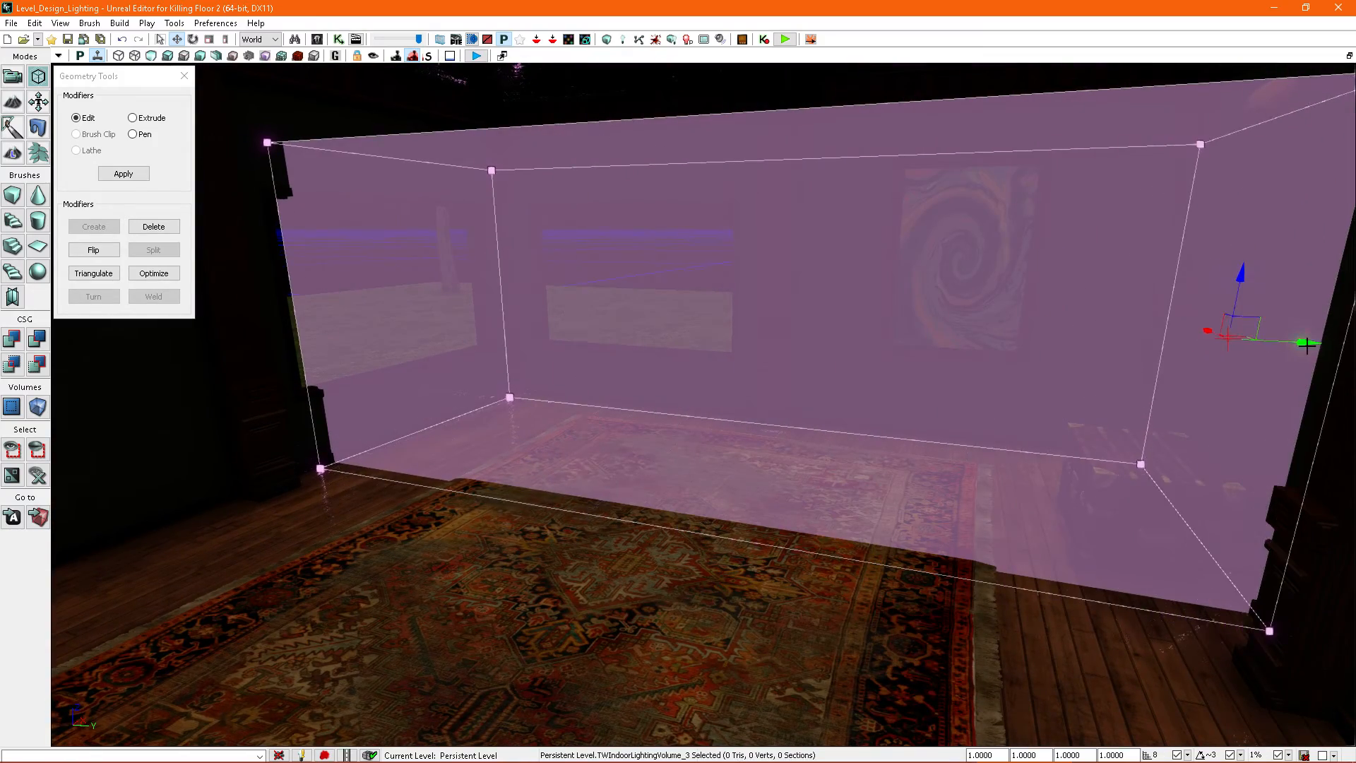
{"action": "right_click_drag", "start_coordinate": [1260, 346], "coordinate": [1183, 358]}
{"action": "left_click_drag", "start_coordinate": [1129, 364], "coordinate": [1145, 364]}
{"action": "right_click_drag", "start_coordinate": [1145, 364], "coordinate": [696, 391]}
Step: Raise the volume's top face up to the room's ceiling and leave geometry editing
{"action": "right_click_drag", "start_coordinate": [834, 534], "coordinate": [579, 453]}
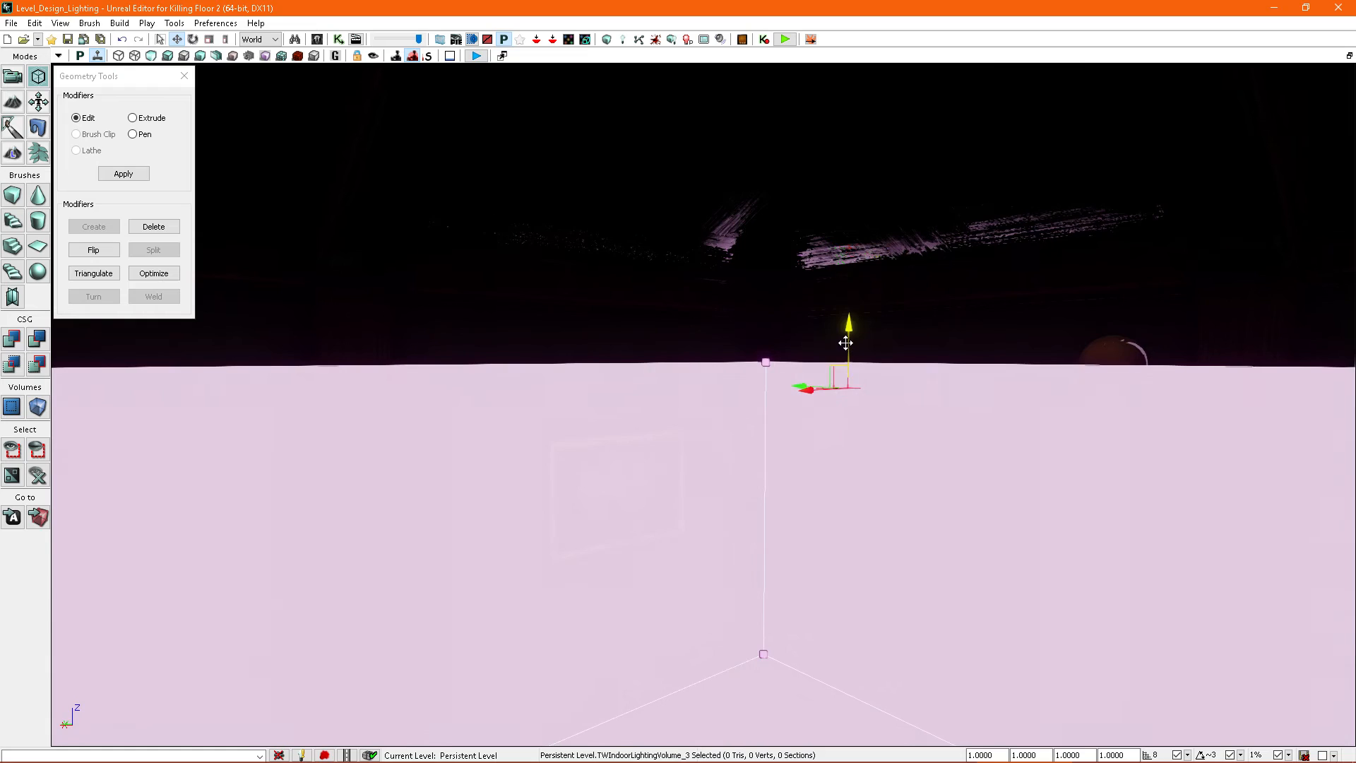
{"action": "left_click_drag", "start_coordinate": [847, 332], "coordinate": [866, 221]}
{"action": "left_click_drag", "start_coordinate": [867, 74], "coordinate": [866, 73]}
{"action": "right_click_drag", "start_coordinate": [891, 332], "coordinate": [937, 324]}
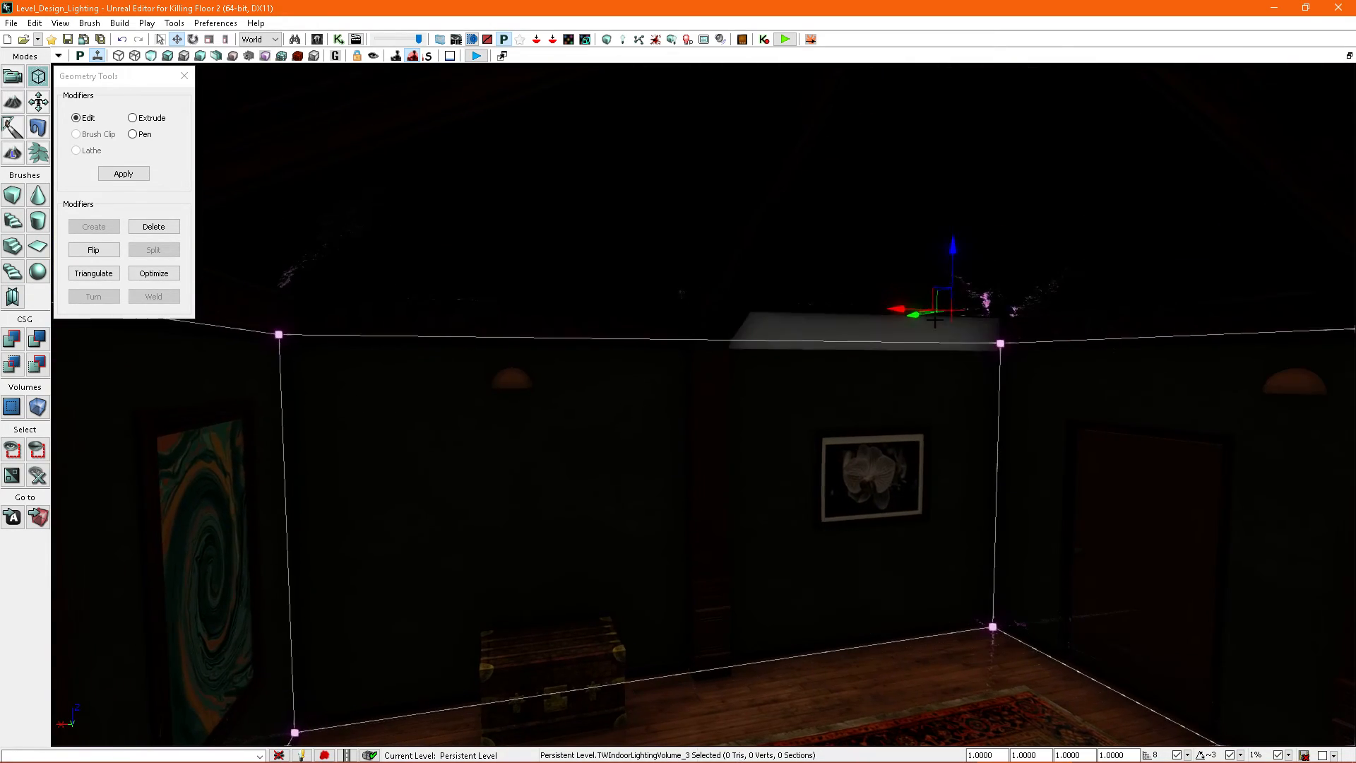
{"action": "right_click_drag", "start_coordinate": [944, 259], "coordinate": [683, 288]}
{"action": "key", "text": "shift+1"}
Step: Select the indoor sky light and move it across the lawn and down into the house
{"action": "left_click", "coordinate": [682, 286]}
{"action": "right_click_drag", "start_coordinate": [682, 289], "coordinate": [682, 289]}
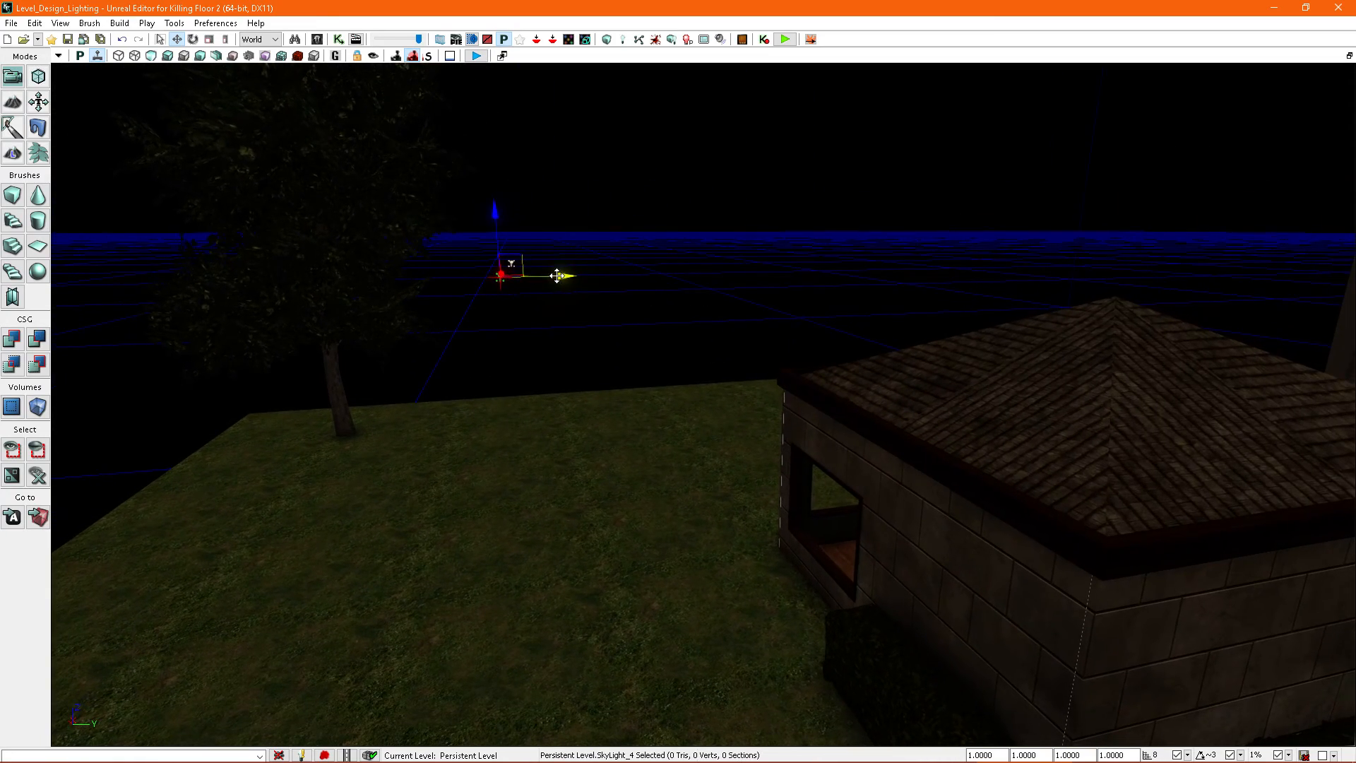
{"action": "left_click_drag", "start_coordinate": [883, 276], "coordinate": [933, 276]}
{"action": "right_click_drag", "start_coordinate": [934, 276], "coordinate": [757, 290]}
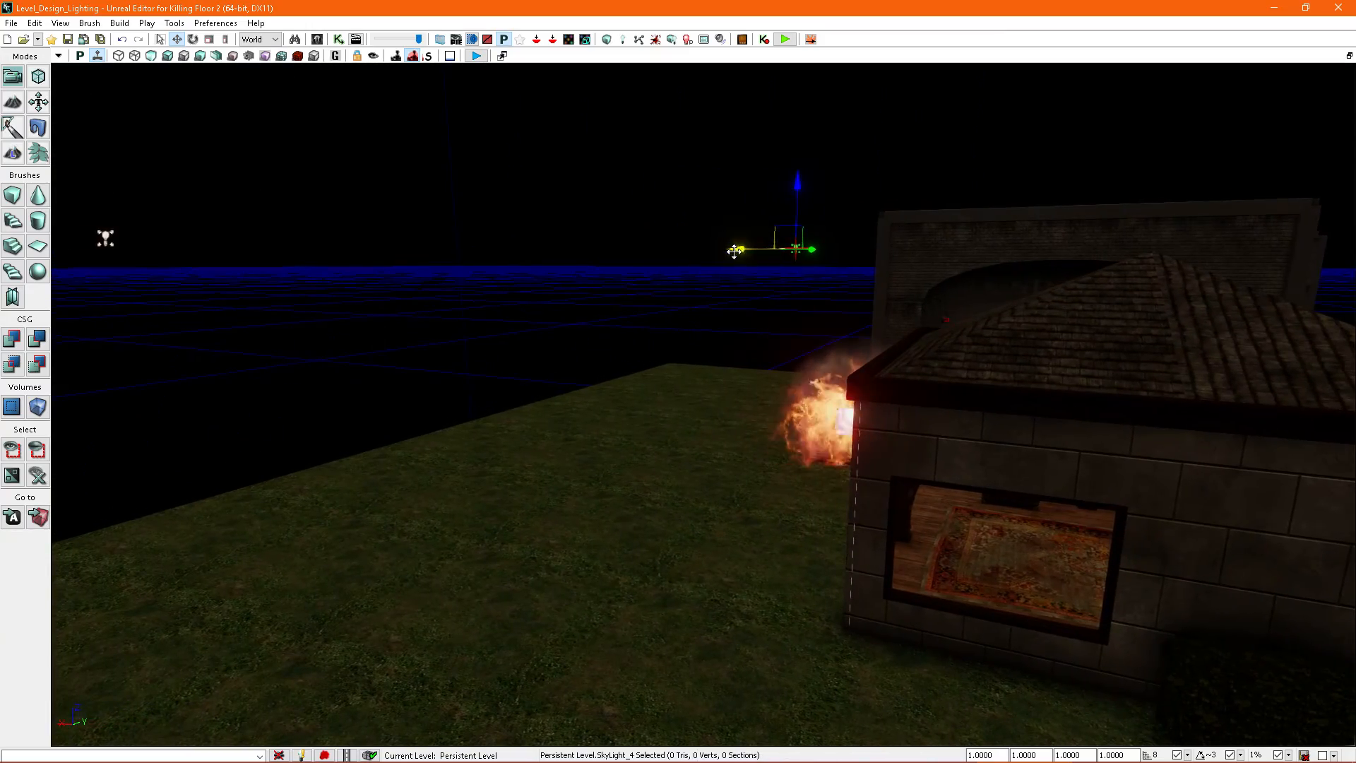
{"action": "left_click_drag", "start_coordinate": [1000, 269], "coordinate": [1068, 270]}
{"action": "right_click_drag", "start_coordinate": [1068, 271], "coordinate": [1008, 205]}
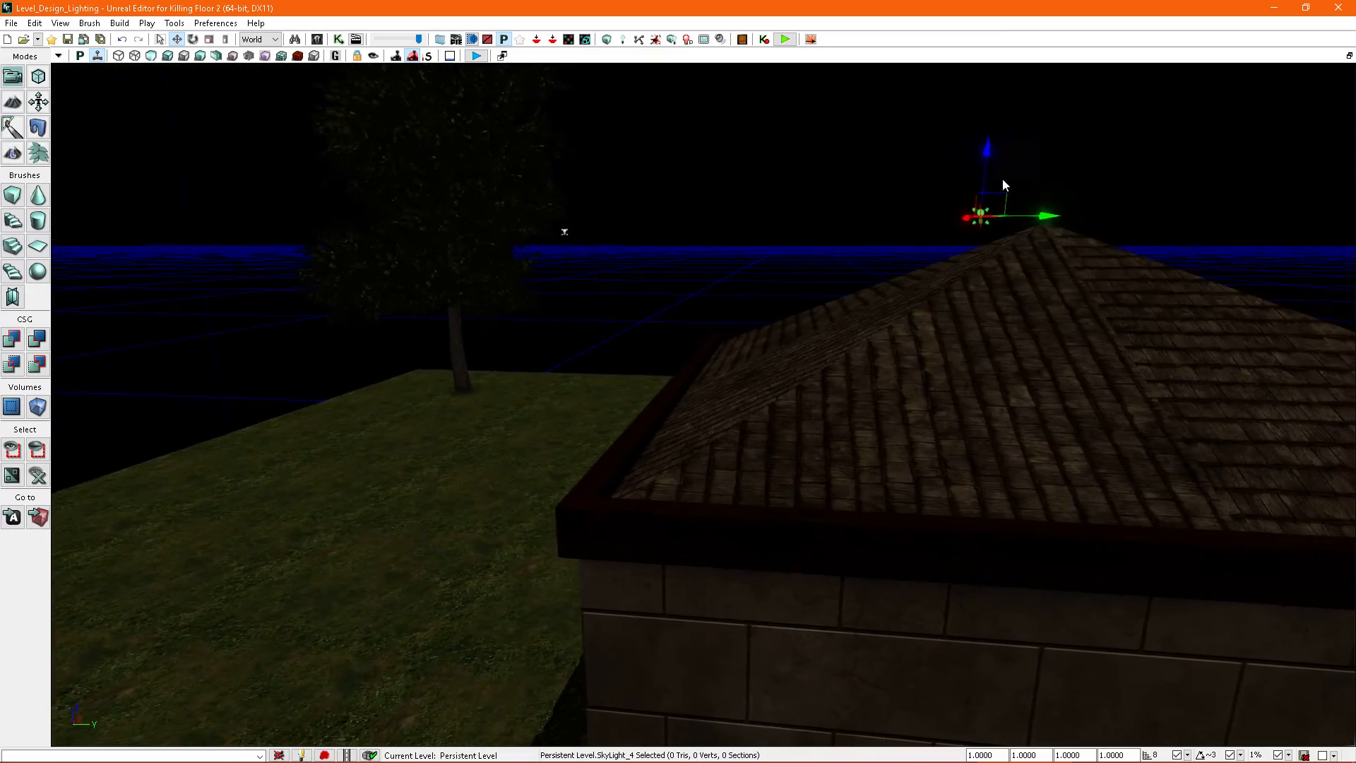
{"action": "left_click_drag", "start_coordinate": [985, 152], "coordinate": [954, 415]}
{"action": "right_click_drag", "start_coordinate": [948, 418], "coordinate": [907, 395]}
{"action": "left_click_drag", "start_coordinate": [816, 329], "coordinate": [819, 452]}
{"action": "right_click_drag", "start_coordinate": [889, 481], "coordinate": [867, 464]}
Step: Build the level's lighting, dismiss the report and inspect the house
{"action": "right_click_drag", "start_coordinate": [712, 145], "coordinate": [715, 139]}
{"action": "left_click", "coordinate": [671, 40]}
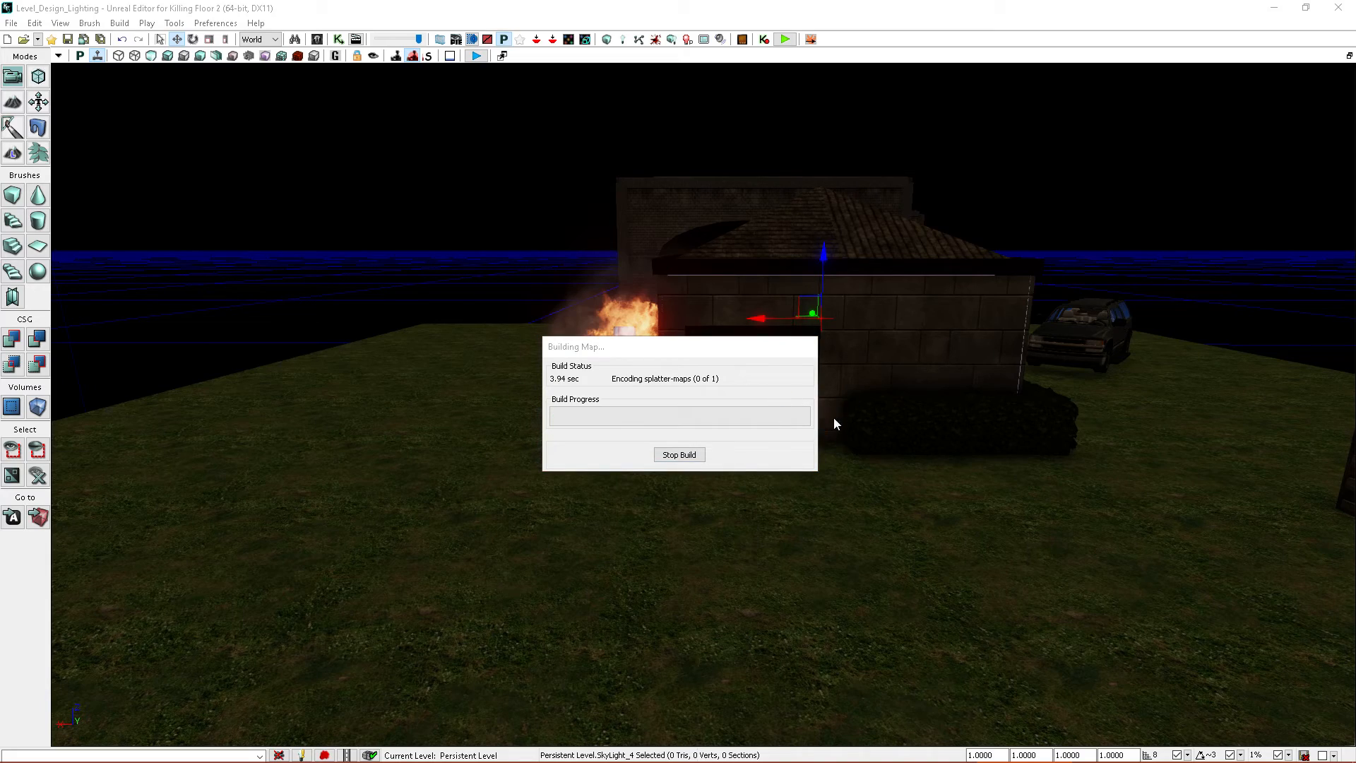
{"action": "left_click", "coordinate": [908, 376]}
{"action": "right_click_drag", "start_coordinate": [863, 426], "coordinate": [897, 435]}
{"action": "left_click", "coordinate": [629, 260]}
{"action": "right_click_drag", "start_coordinate": [629, 261], "coordinate": [799, 324]}
Step: Set the indoor sky light's light color to magenta, hex 00FF00D6, and close the properties
{"action": "left_click", "coordinate": [881, 363]}
{"action": "right_click_drag", "start_coordinate": [880, 363], "coordinate": [812, 381]}
{"action": "key", "text": "F4"}
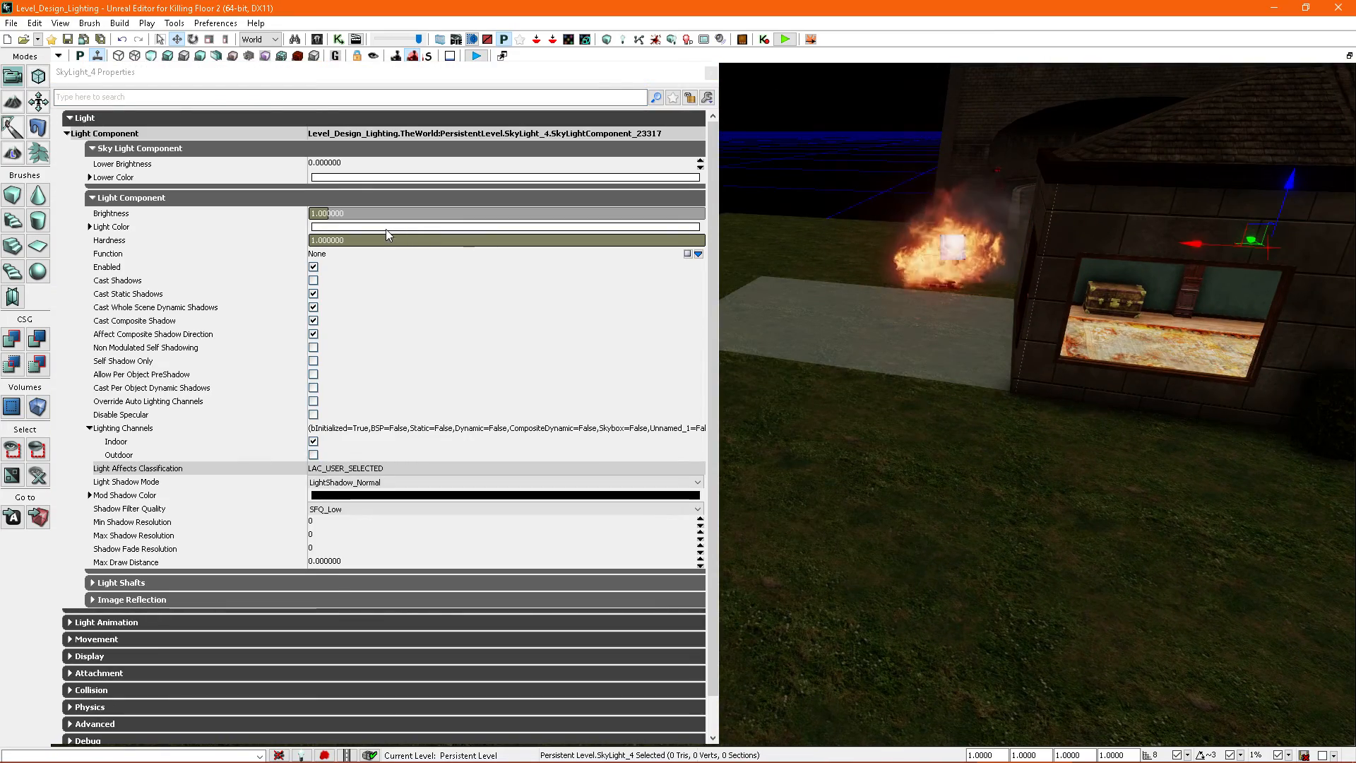
{"action": "double_click", "coordinate": [387, 228]}
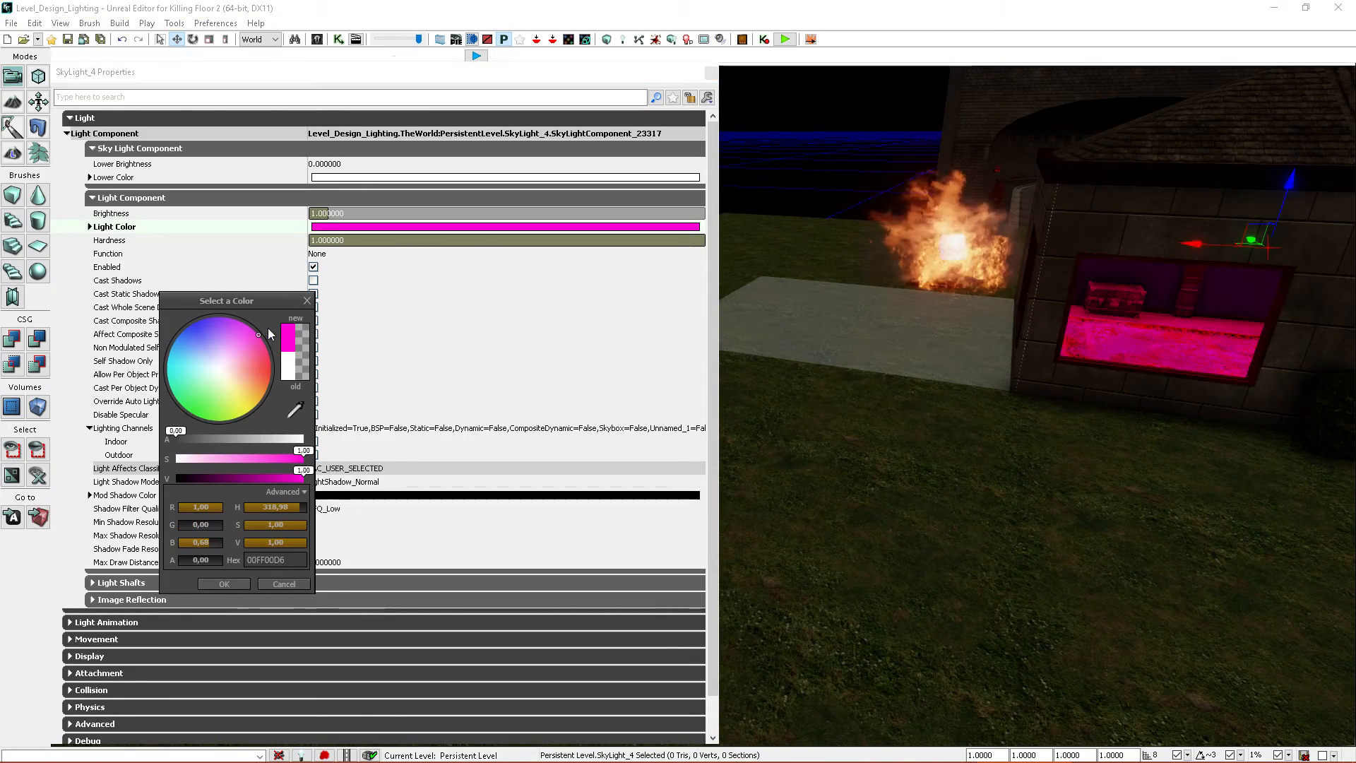
{"action": "right_click_drag", "start_coordinate": [962, 417], "coordinate": [987, 405]}
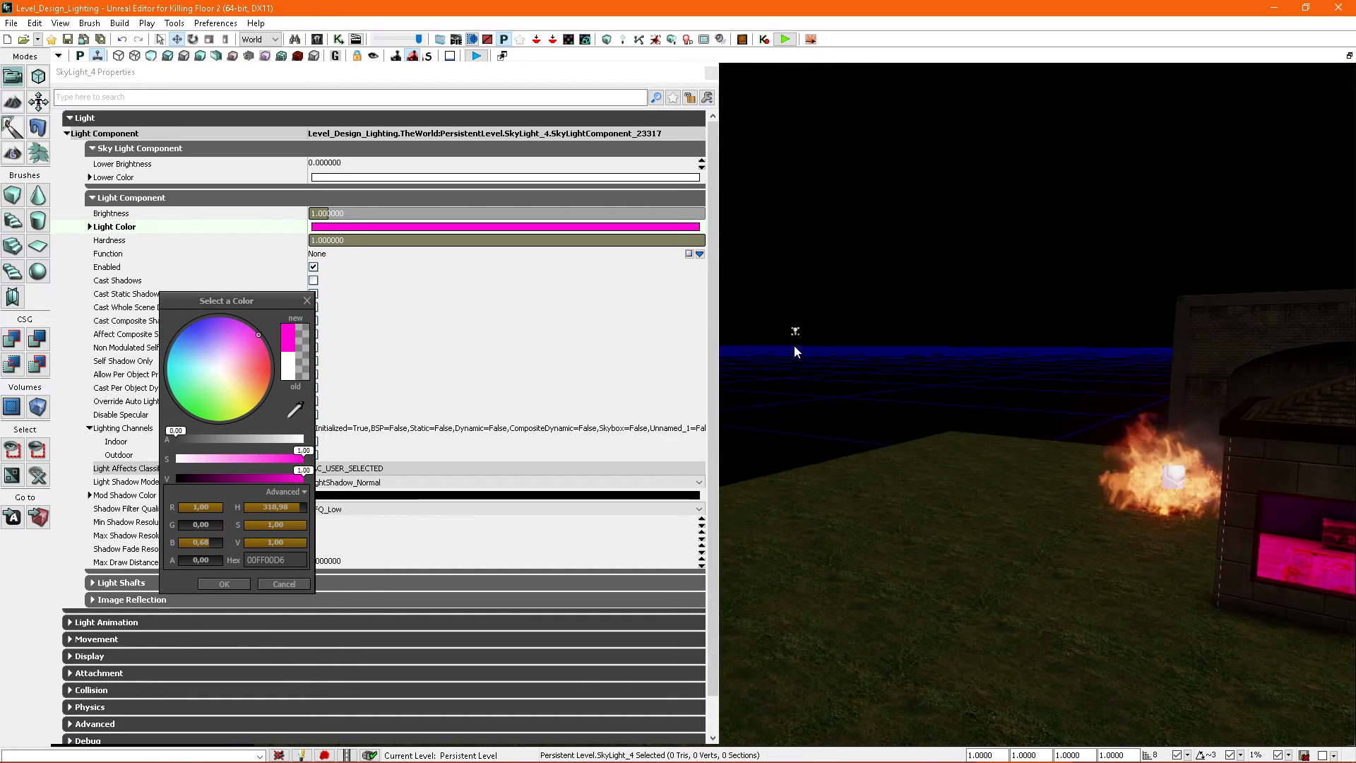
{"action": "left_click", "coordinate": [796, 331]}
{"action": "right_click_drag", "start_coordinate": [795, 331], "coordinate": [866, 311]}
{"action": "left_click", "coordinate": [709, 71]}
Step: Copy the house's indoor lighting volume over to the tunnel and position it in the archway in geometry editing
{"action": "right_click_drag", "start_coordinate": [895, 404], "coordinate": [789, 430]}
{"action": "left_click", "coordinate": [1063, 460]}
{"action": "right_click_drag", "start_coordinate": [1062, 457], "coordinate": [922, 480]}
{"action": "left_click", "coordinate": [962, 605]}
{"action": "right_click_drag", "start_coordinate": [962, 605], "coordinate": [975, 471]}
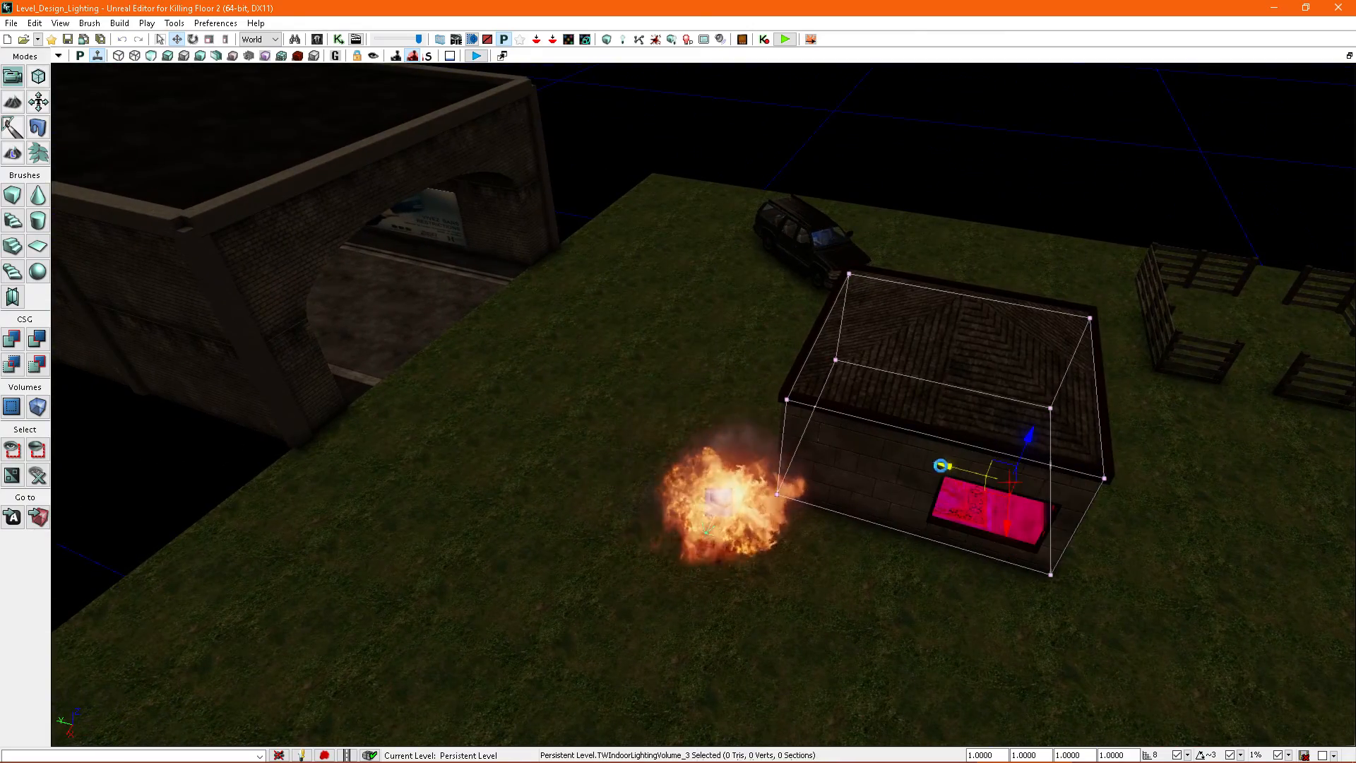
{"action": "left_click_drag", "start_coordinate": [362, 255], "coordinate": [335, 248]}
{"action": "mouse_move", "coordinate": [335, 249]}
{"action": "right_mouse_down"}
{"action": "mouse_move", "coordinate": [727, 345]}
{"action": "mouse_move", "coordinate": [684, 311]}
{"action": "right_mouse_up"}
{"action": "key", "text": "shift+2"}
{"action": "left_click_drag", "start_coordinate": [650, 276], "coordinate": [511, 296]}
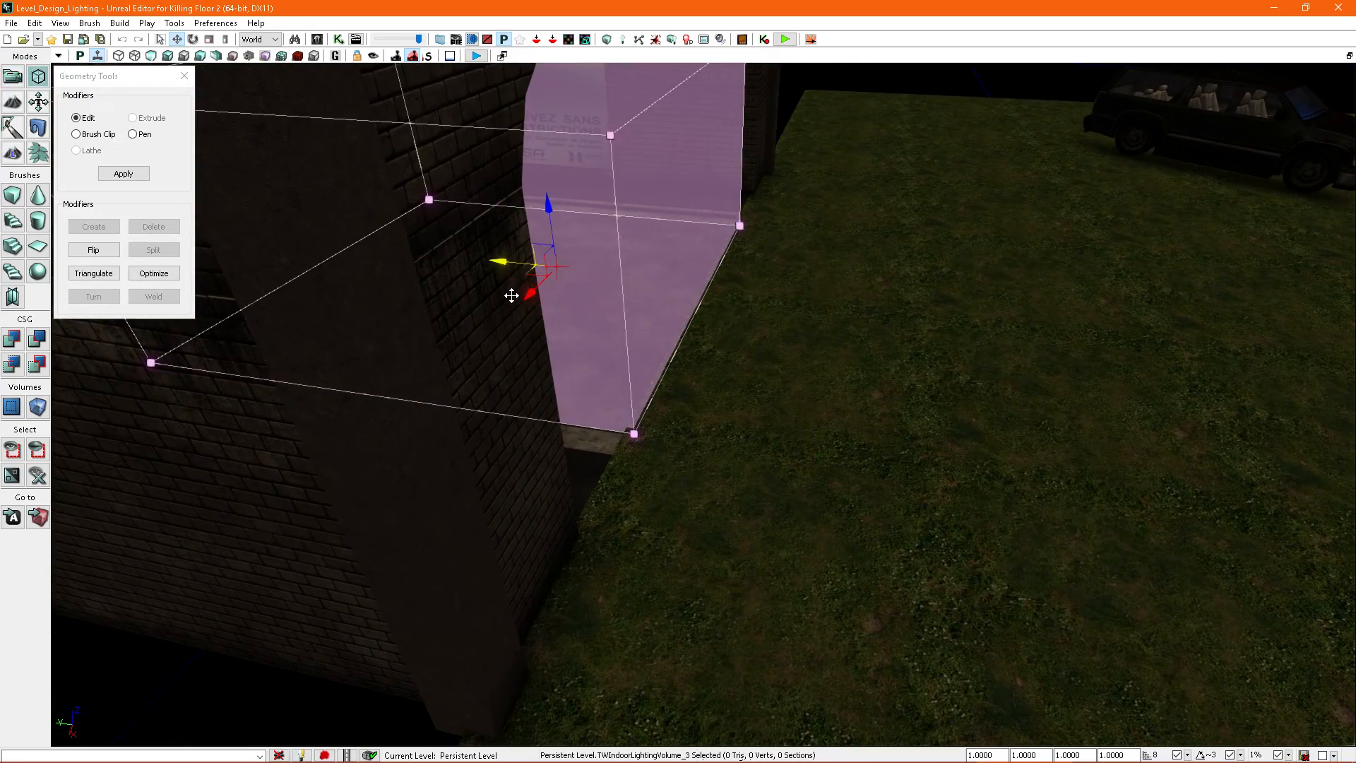
Step: Stretch the copied volume's side faces outward to span the width of the tunnel
{"action": "left_click", "coordinate": [567, 309]}
{"action": "right_click_drag", "start_coordinate": [567, 309], "coordinate": [388, 309]}
{"action": "left_click_drag", "start_coordinate": [750, 272], "coordinate": [503, 328]}
{"action": "right_click_drag", "start_coordinate": [503, 329], "coordinate": [644, 353]}
{"action": "left_click", "coordinate": [753, 445]}
{"action": "right_click_drag", "start_coordinate": [753, 445], "coordinate": [600, 390]}
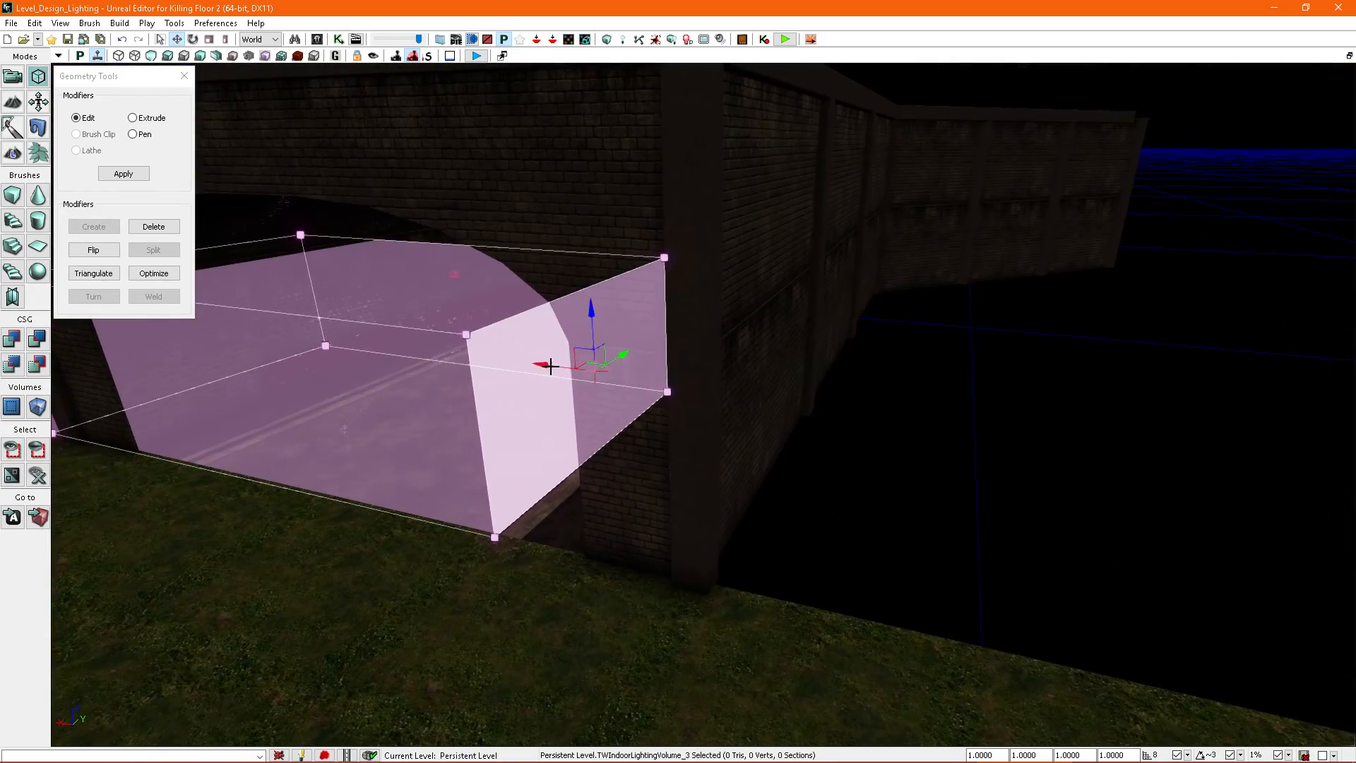
{"action": "left_click_drag", "start_coordinate": [540, 364], "coordinate": [1259, 475]}
{"action": "right_click_drag", "start_coordinate": [1259, 475], "coordinate": [1065, 432]}
Step: Extend the volume's end face along the full length of the tunnel and raise its top face to the roof
{"action": "left_click", "coordinate": [690, 387]}
{"action": "right_click_drag", "start_coordinate": [690, 388], "coordinate": [750, 345]}
{"action": "left_click_drag", "start_coordinate": [527, 266], "coordinate": [1342, 274]}
{"action": "right_click_drag", "start_coordinate": [869, 424], "coordinate": [971, 429]}
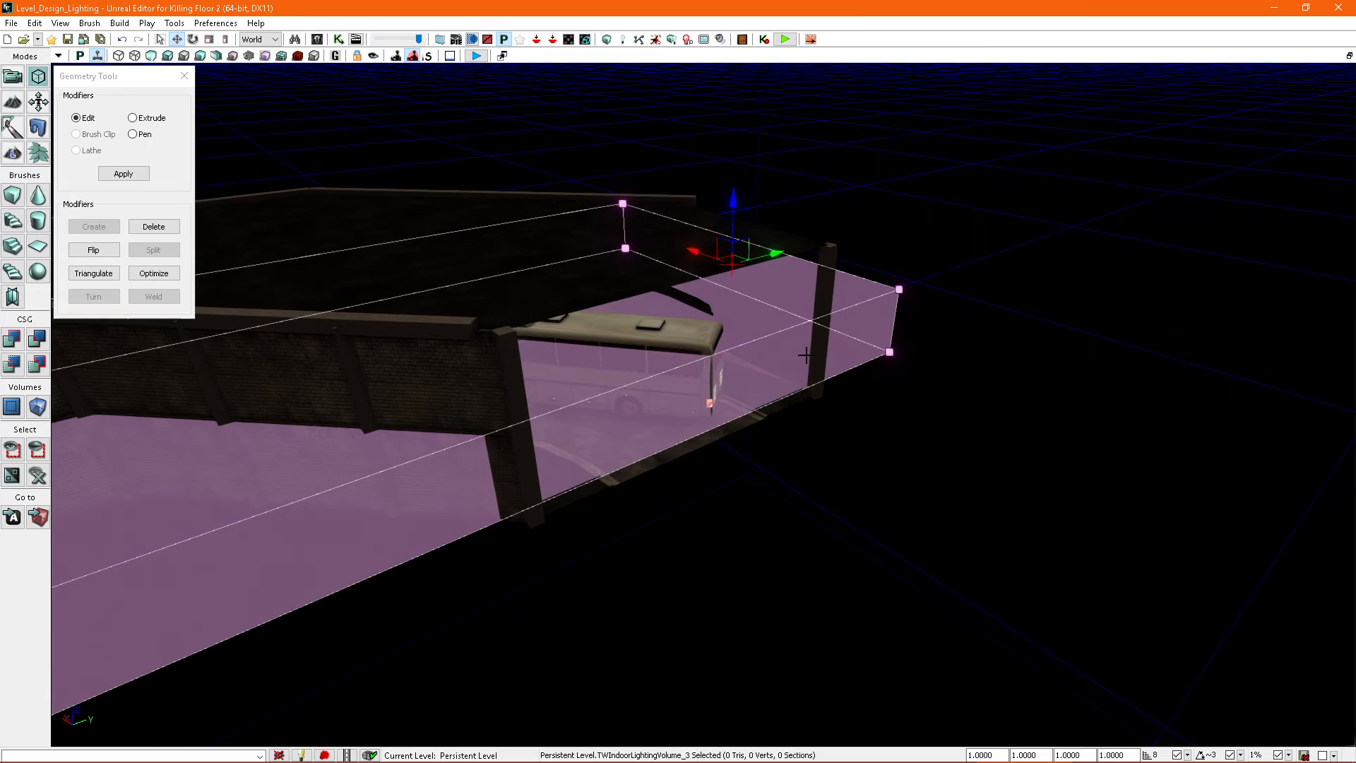
{"action": "left_click", "coordinate": [805, 356]}
{"action": "right_click_drag", "start_coordinate": [734, 403], "coordinate": [657, 411]}
{"action": "left_click", "coordinate": [942, 359]}
{"action": "right_click_drag", "start_coordinate": [942, 359], "coordinate": [876, 335]}
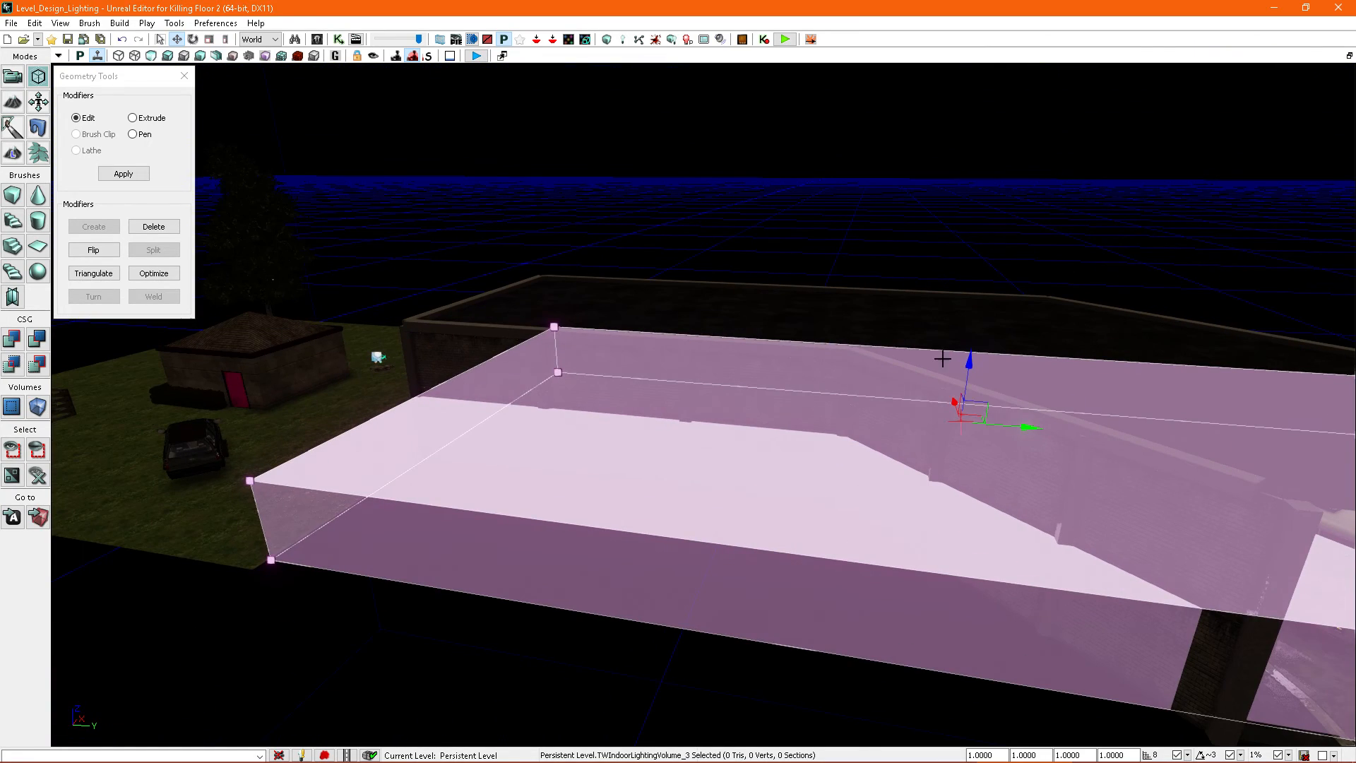
{"action": "left_click_drag", "start_coordinate": [976, 365], "coordinate": [986, 303]}
{"action": "mouse_move", "coordinate": [1044, 426]}
{"action": "right_mouse_down"}
{"action": "mouse_move", "coordinate": [1158, 431]}
{"action": "mouse_move", "coordinate": [1169, 417]}
{"action": "mouse_move", "coordinate": [1045, 423]}
{"action": "mouse_move", "coordinate": [1067, 418]}
{"action": "right_mouse_up"}
Step: Align the volume's remaining side face with the tunnel's outer wall and leave geometry editing
{"action": "right_click_drag", "start_coordinate": [777, 311], "coordinate": [812, 370]}
{"action": "right_click_drag", "start_coordinate": [636, 360], "coordinate": [706, 385]}
{"action": "key", "text": "shift+1"}
{"action": "left_click", "coordinate": [718, 378]}
{"action": "key", "text": "shift+2"}
{"action": "left_click", "coordinate": [656, 312]}
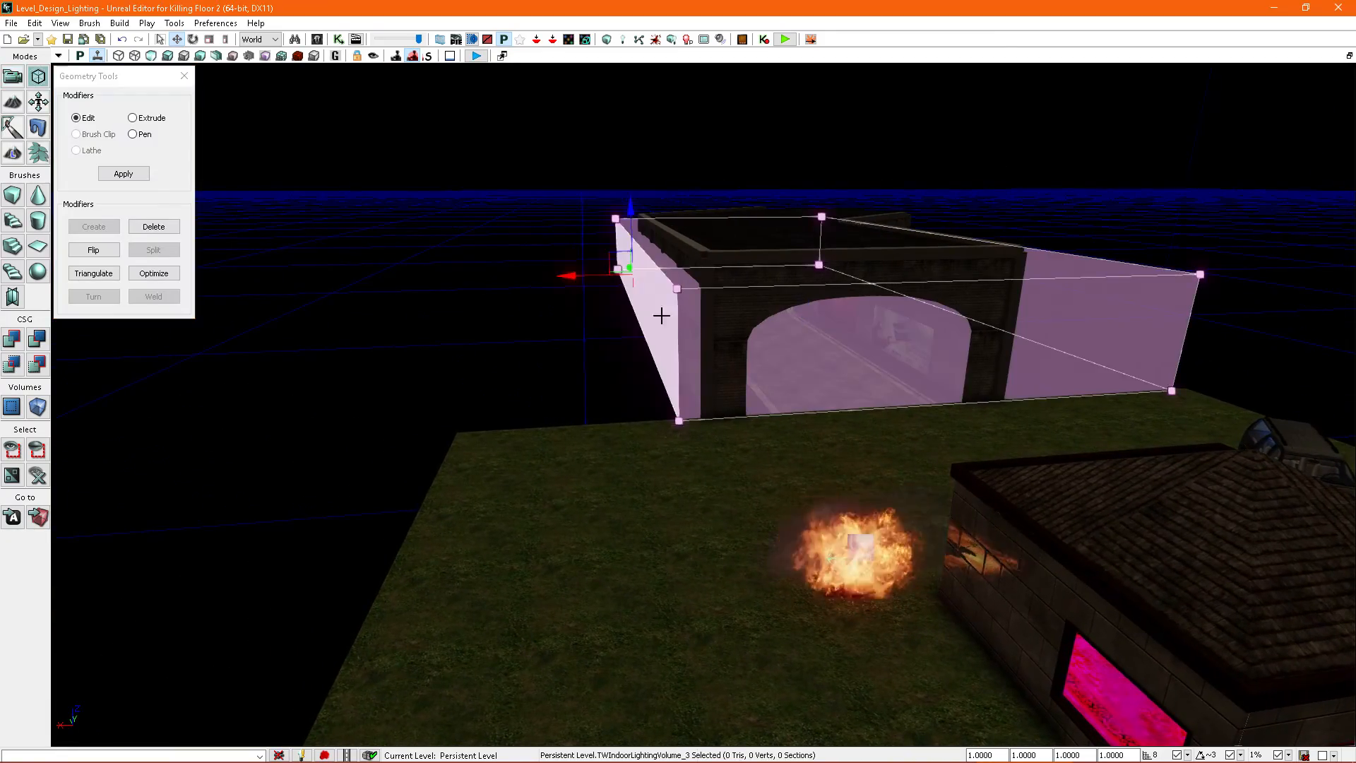
{"action": "right_click_drag", "start_coordinate": [657, 312], "coordinate": [642, 318]}
{"action": "left_click_drag", "start_coordinate": [630, 252], "coordinate": [616, 257]}
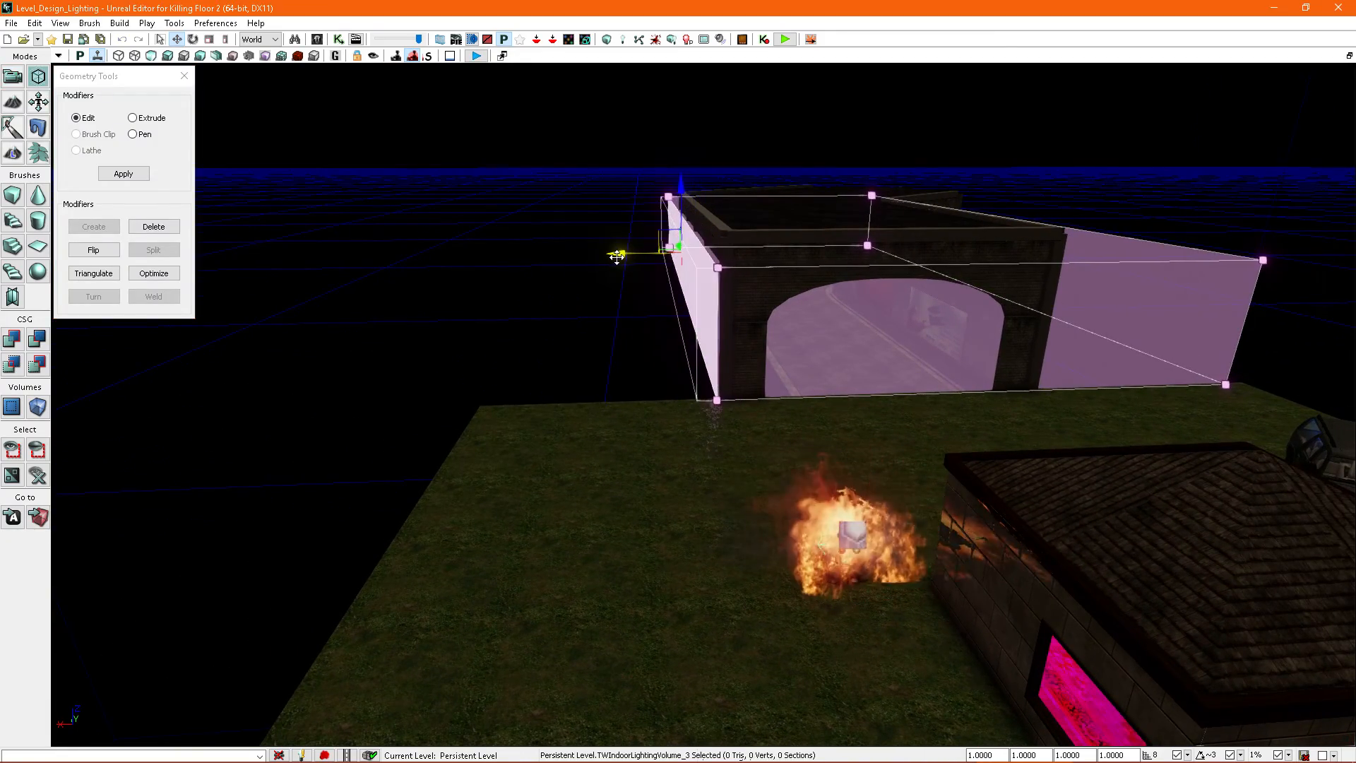
{"action": "key", "text": "shift+1"}
Step: Rebuild the level's lighting, dismiss the report and move over to the tunnel's outer wall
{"action": "right_click_drag", "start_coordinate": [689, 334], "coordinate": [859, 393]}
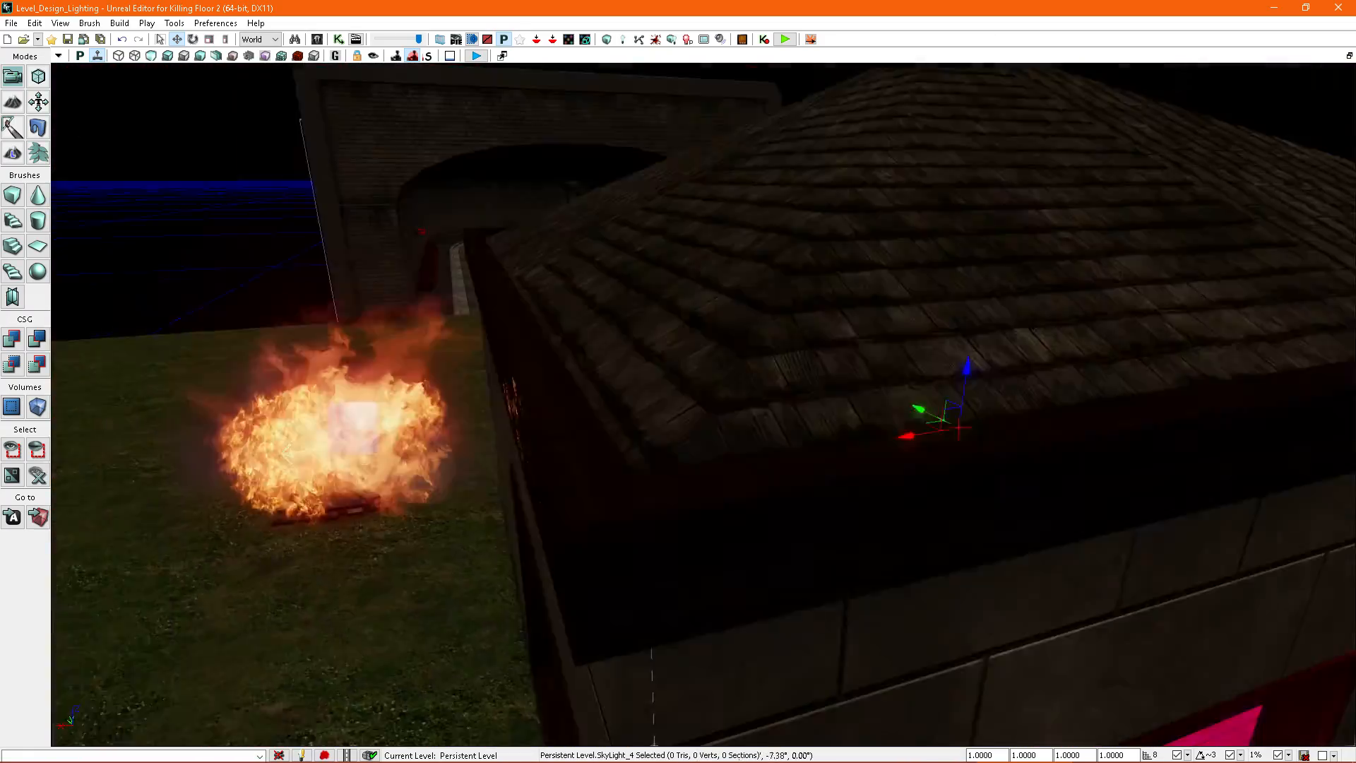
{"action": "right_click_drag", "start_coordinate": [859, 393], "coordinate": [645, 152]}
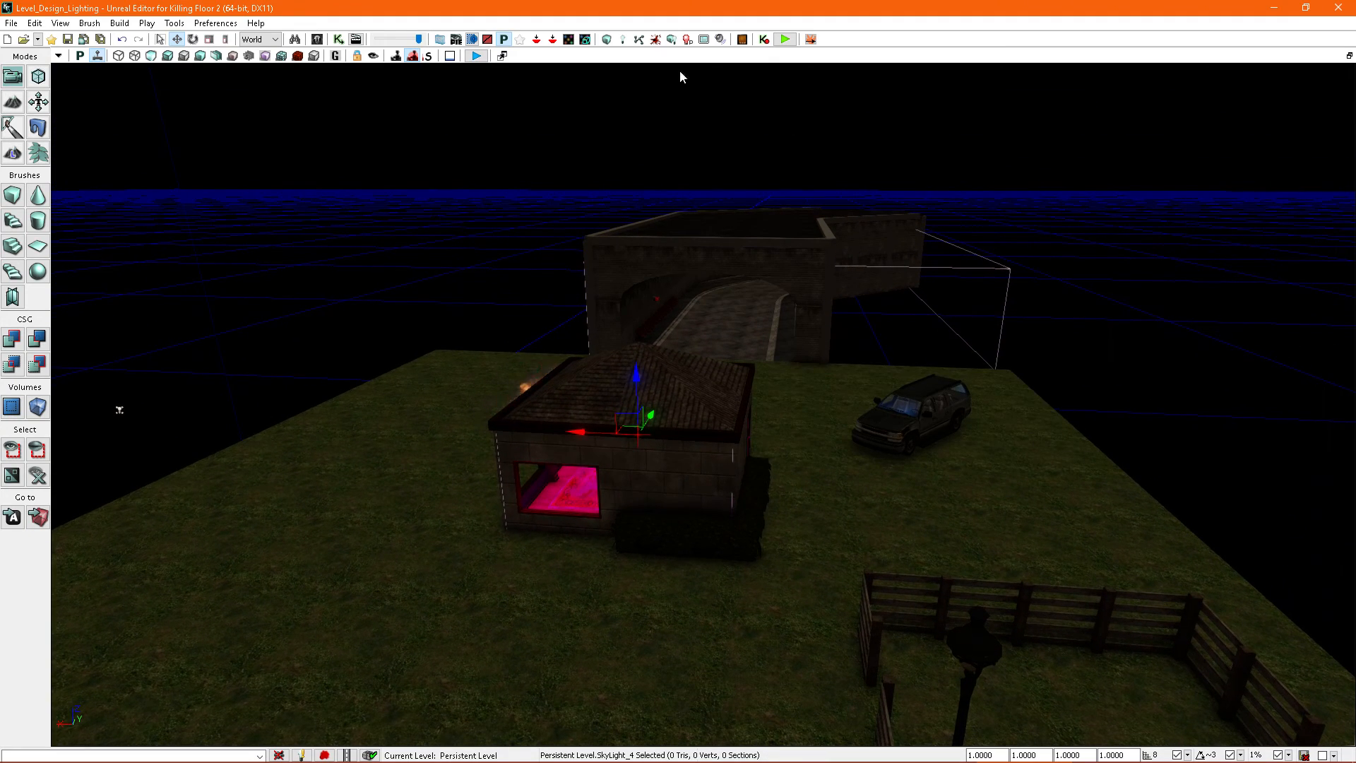
{"action": "left_click", "coordinate": [672, 40]}
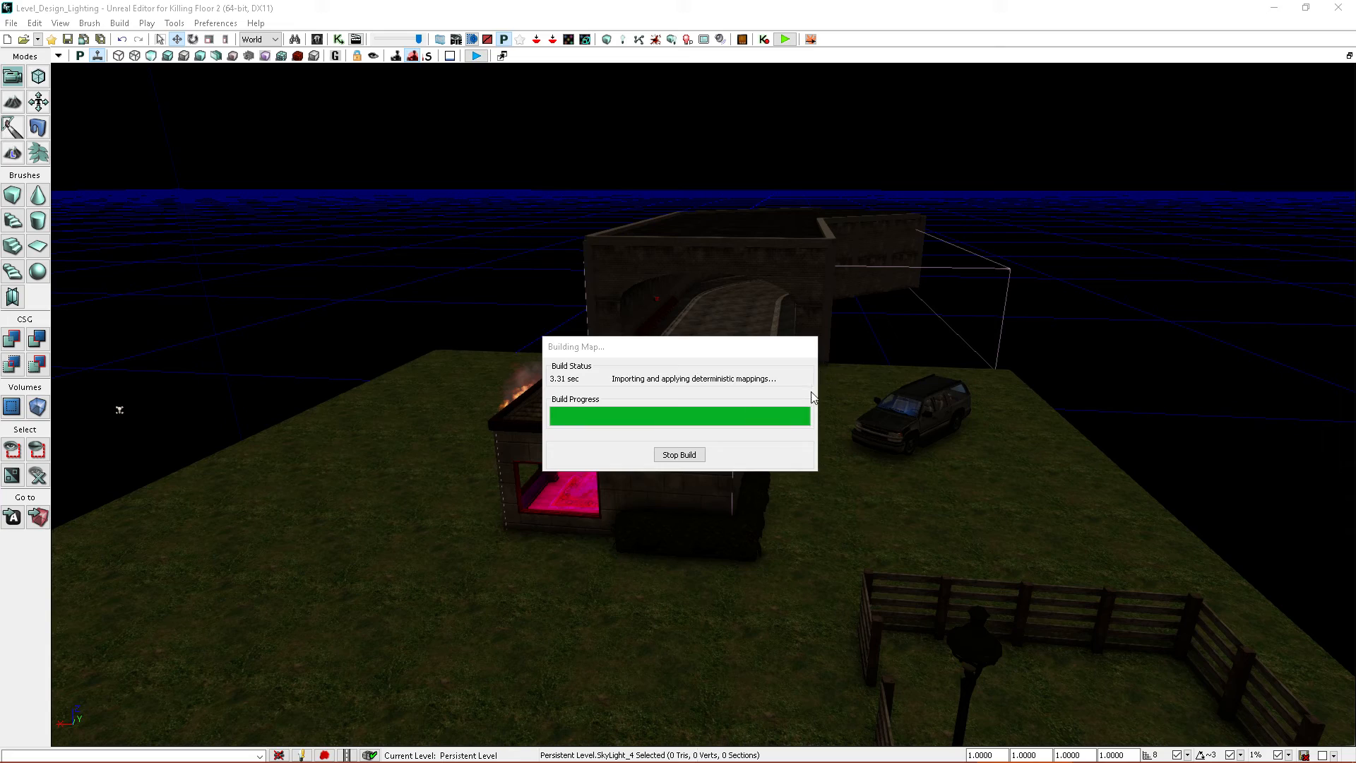
{"action": "left_click", "coordinate": [880, 370]}
{"action": "left_click", "coordinate": [880, 371]}
{"action": "right_click_drag", "start_coordinate": [880, 370], "coordinate": [1009, 389]}
Step: Select all the wall panels and pillars along the outer side of the tunnel
{"action": "left_click", "coordinate": [897, 404]}
{"action": "left_click", "coordinate": [1006, 368]}
{"action": "left_click", "coordinate": [893, 386]}
{"action": "left_click", "coordinate": [1011, 387], "text": "ctrl"}
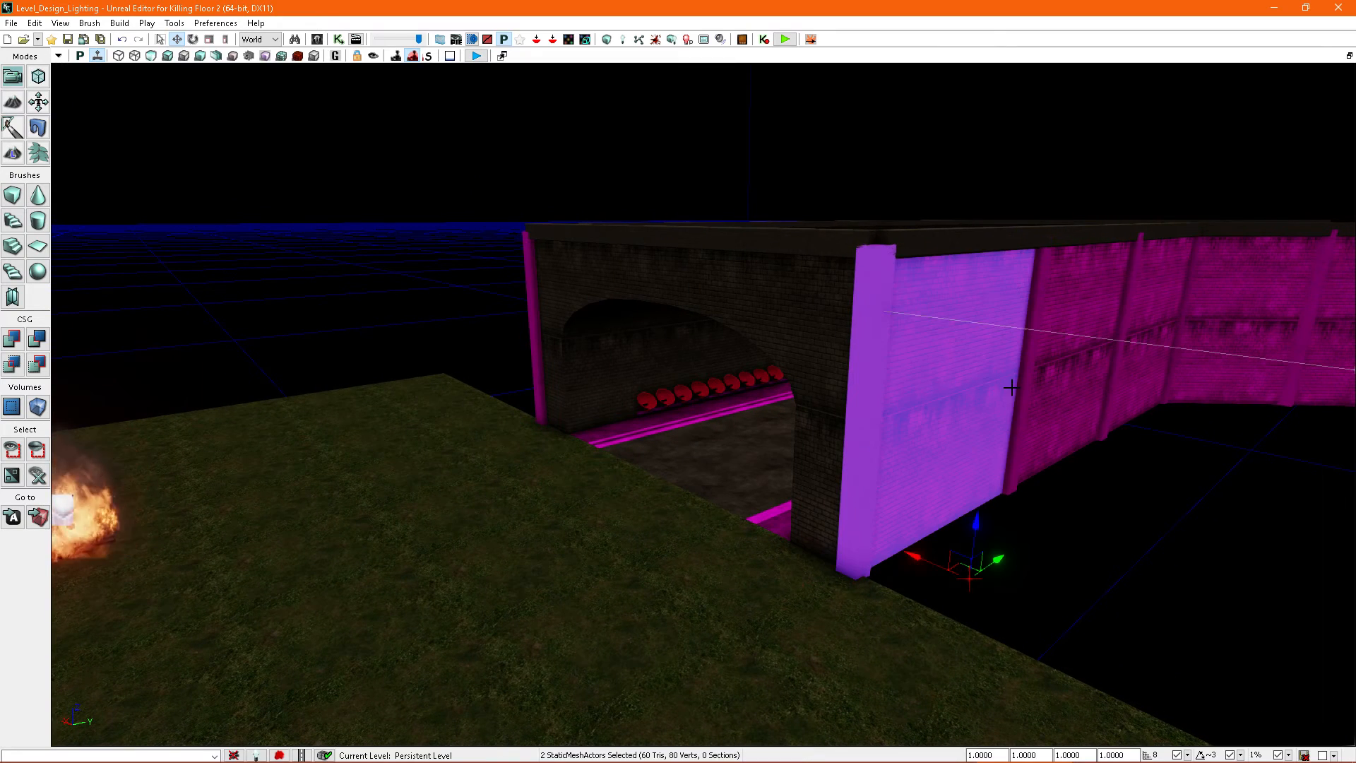
{"action": "left_click", "coordinate": [1038, 373], "text": "ctrl"}
{"action": "right_click_drag", "start_coordinate": [891, 341], "coordinate": [919, 330]}
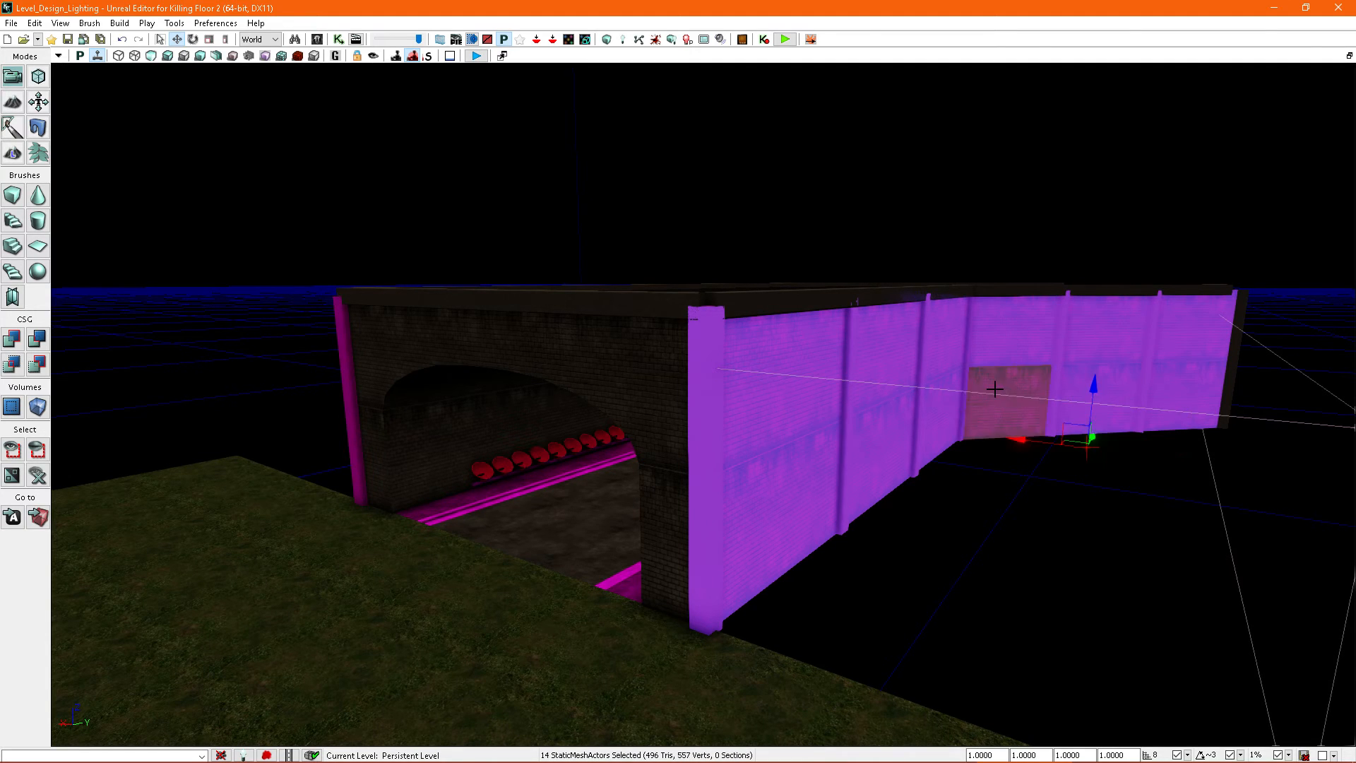
{"action": "right_click_drag", "start_coordinate": [934, 378], "coordinate": [876, 410]}
Step: Try to put the selected wall meshes on the Outdoor lighting channel with the Indoor channel disabled
{"action": "key", "text": "F4"}
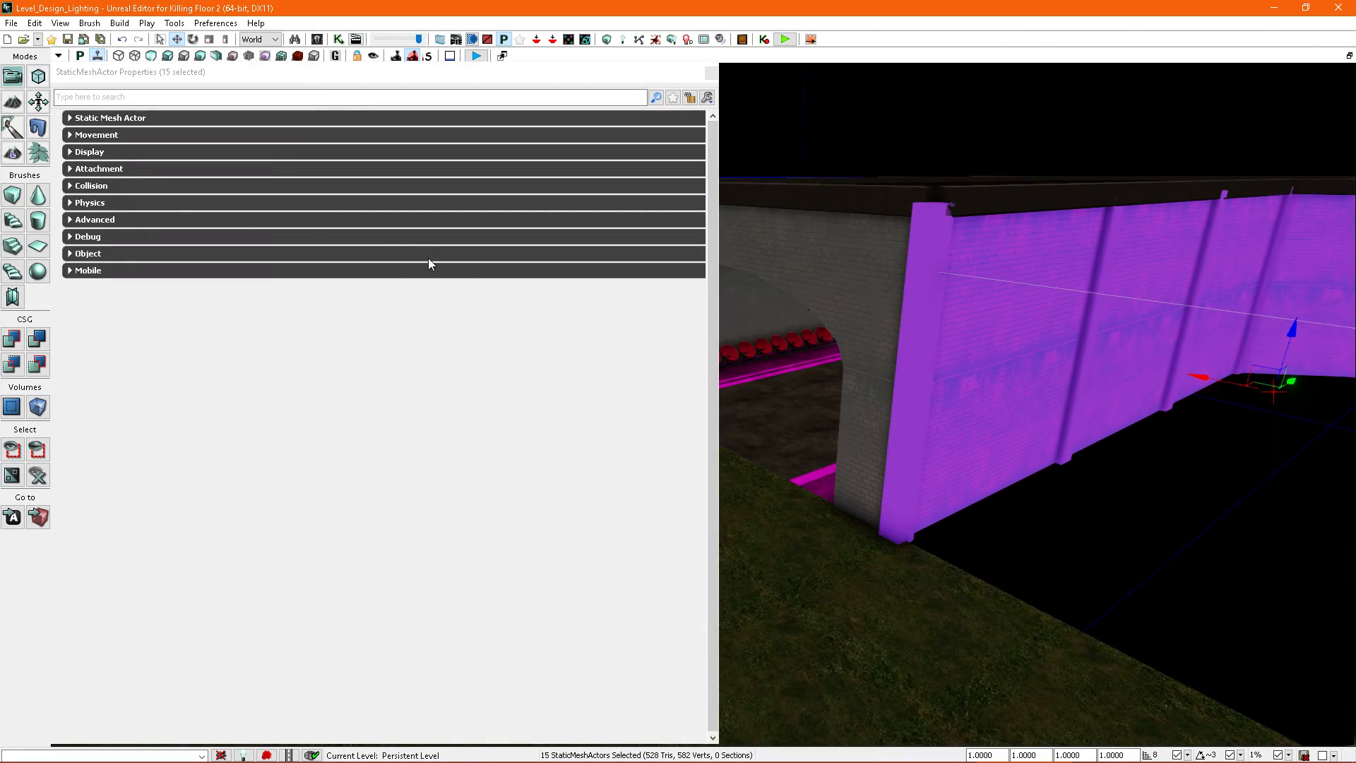
{"action": "left_click", "coordinate": [70, 118]}
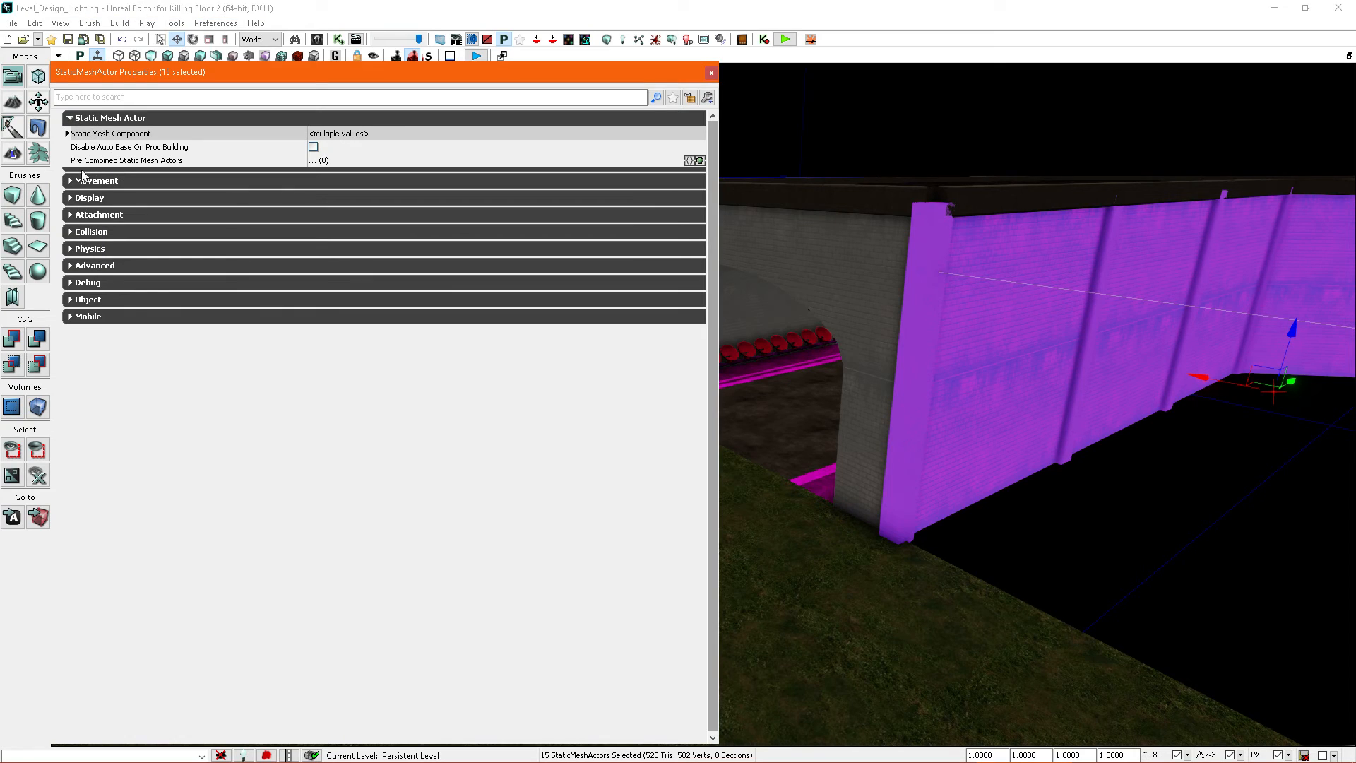
{"action": "left_click", "coordinate": [67, 134]}
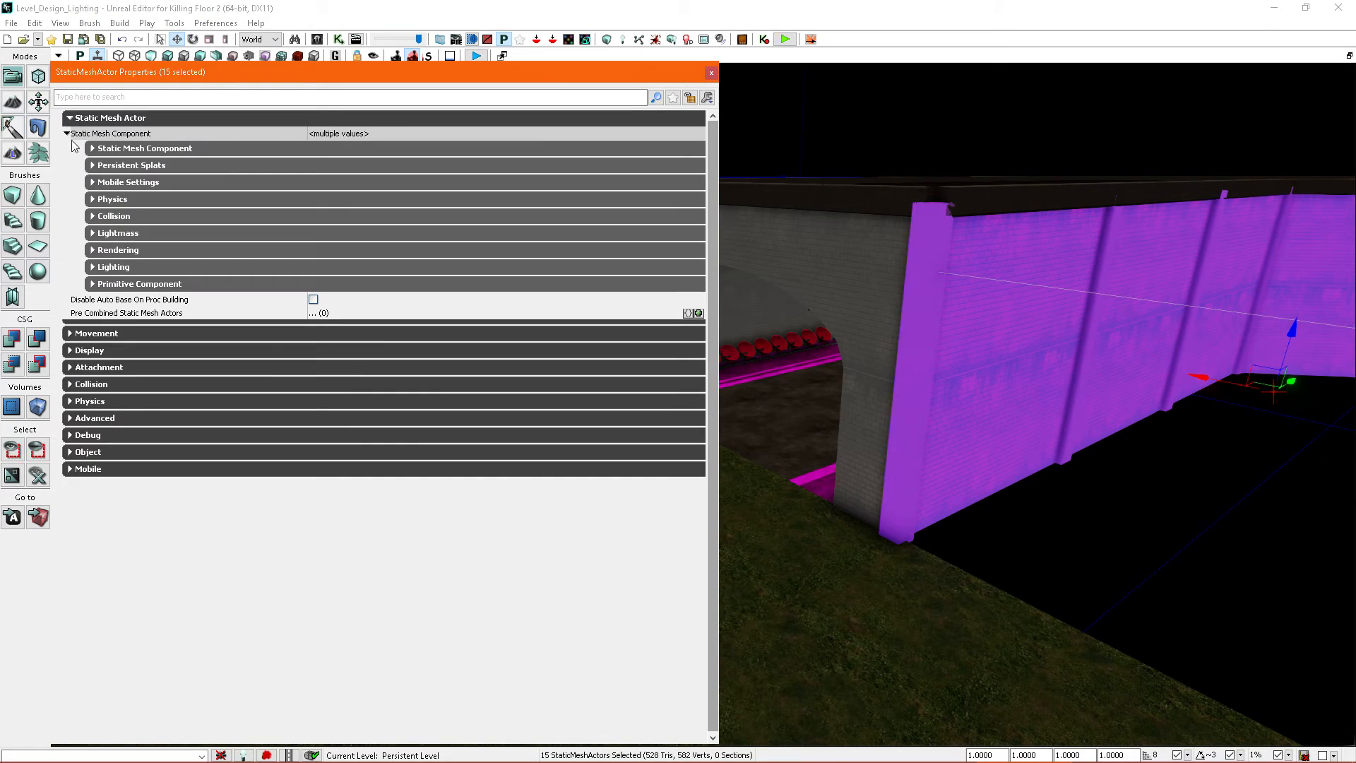
{"action": "left_click", "coordinate": [93, 267]}
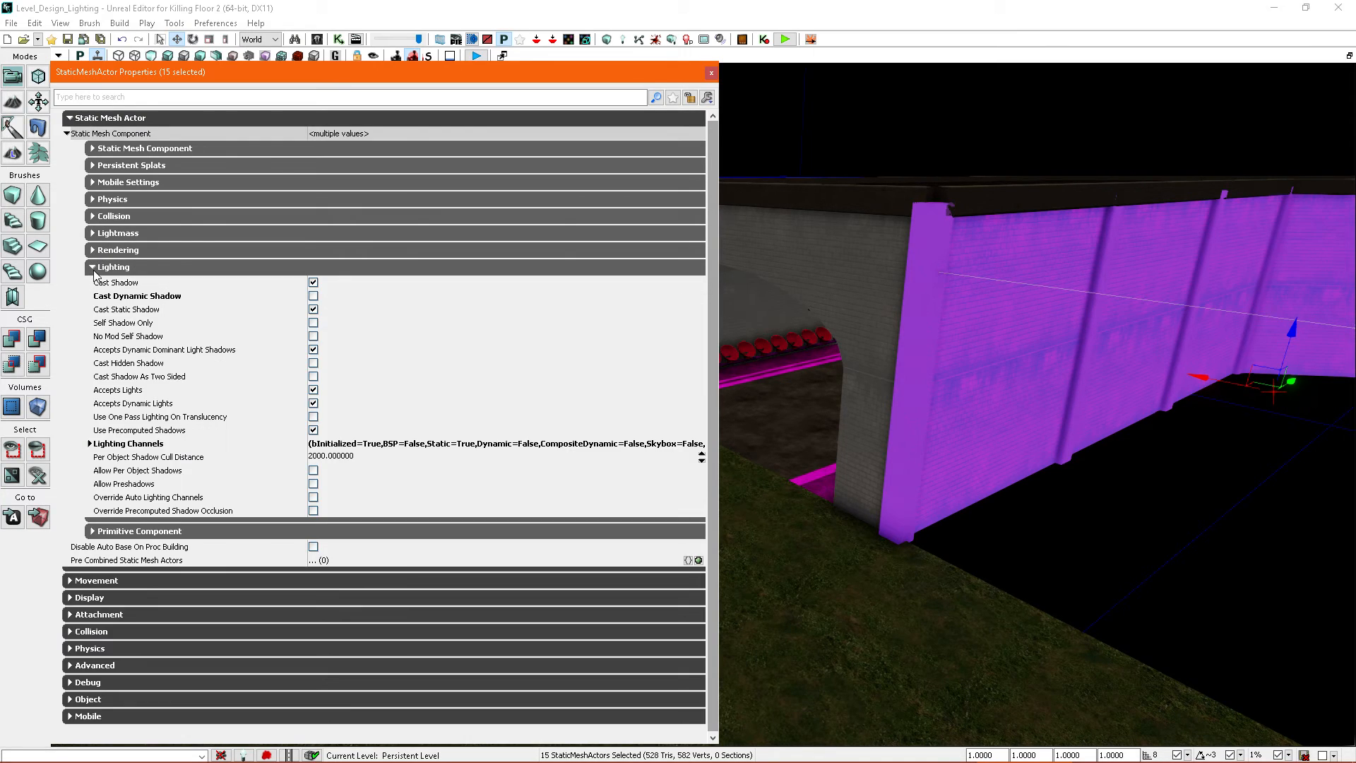
{"action": "left_click", "coordinate": [89, 444]}
{"action": "right_click_drag", "start_coordinate": [823, 377], "coordinate": [868, 302]}
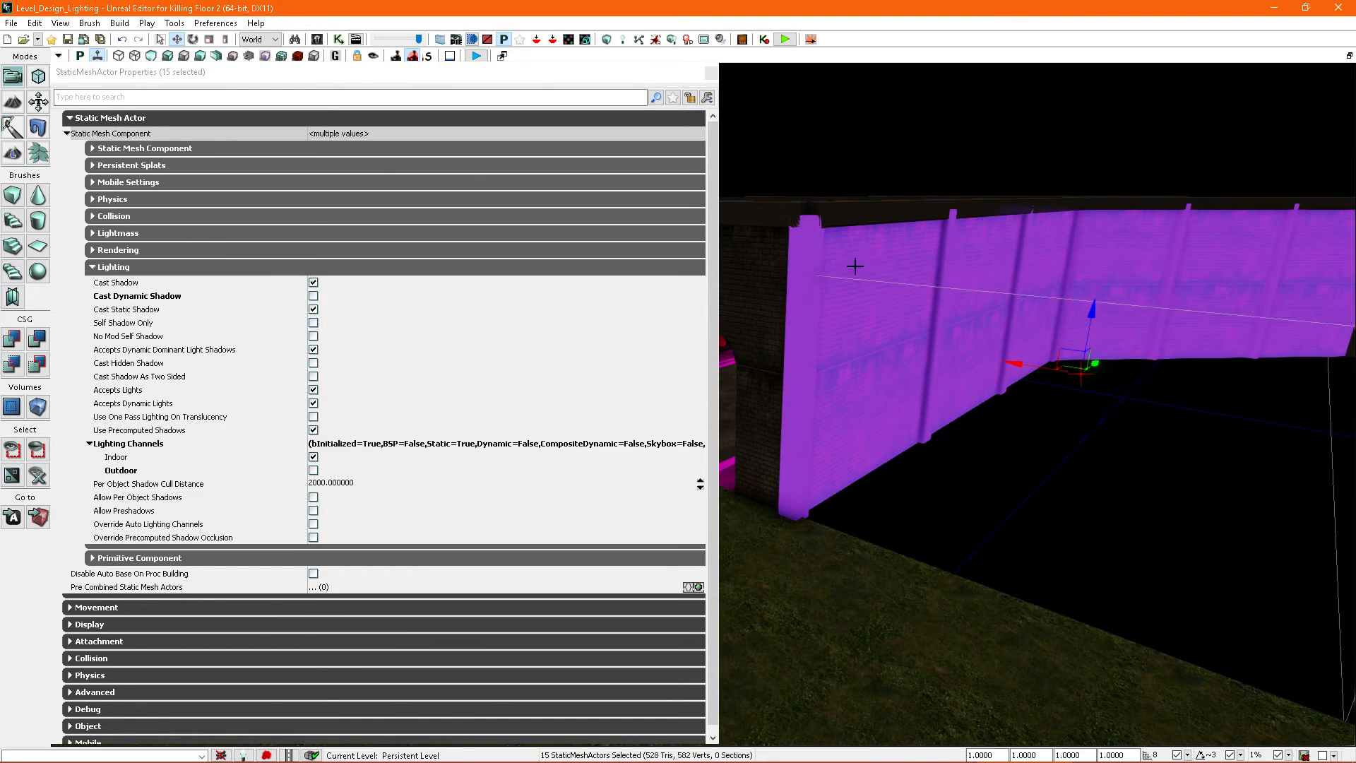
{"action": "right_click_drag", "start_coordinate": [910, 343], "coordinate": [940, 366]}
{"action": "right_click_drag", "start_coordinate": [895, 290], "coordinate": [654, 471]}
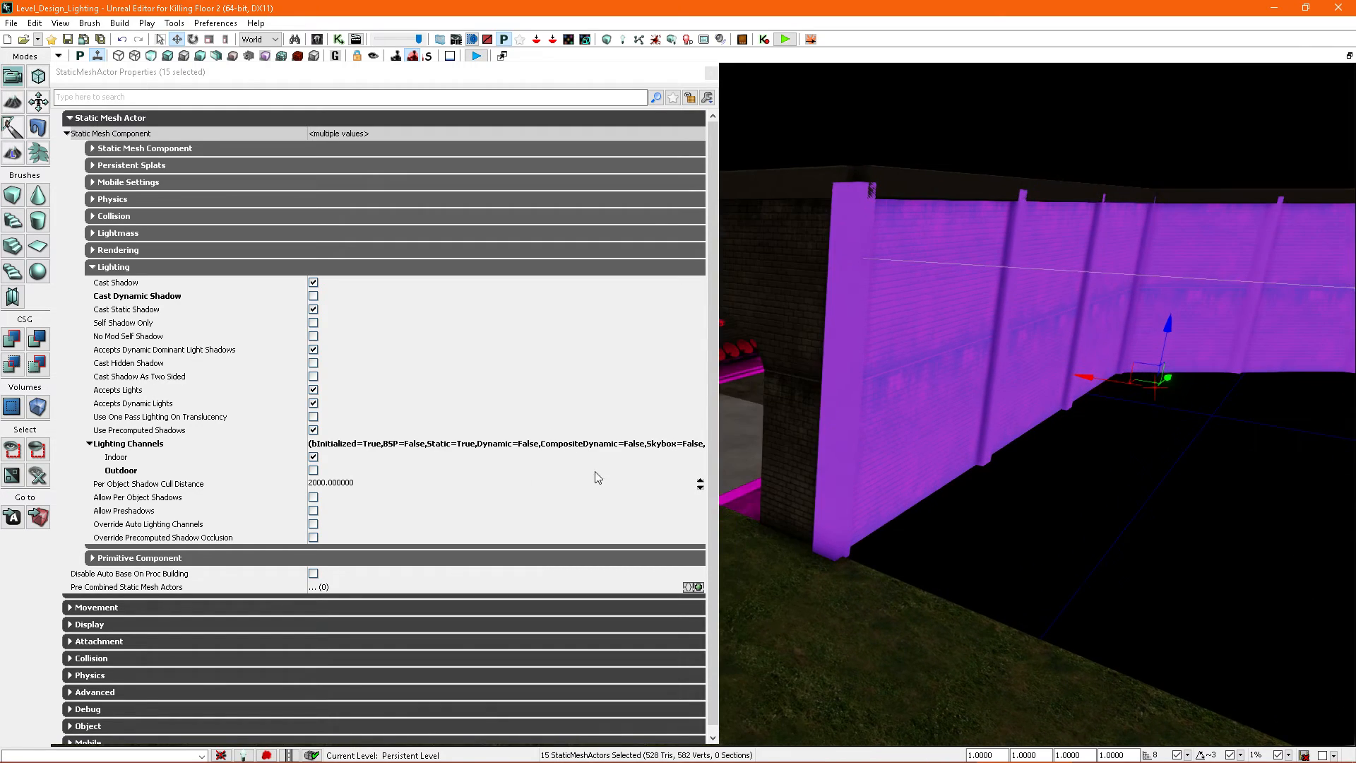
{"action": "right_click_drag", "start_coordinate": [831, 401], "coordinate": [1159, 287]}
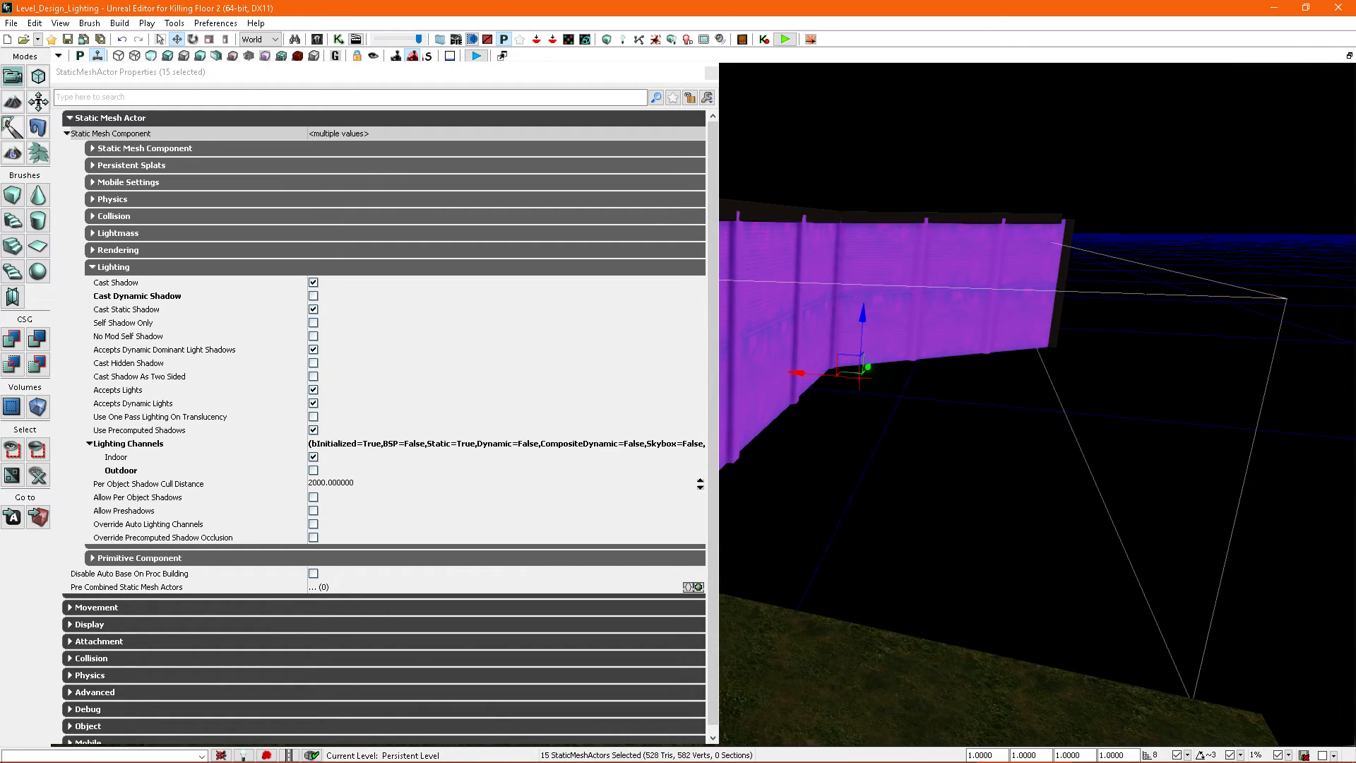
{"action": "right_click_drag", "start_coordinate": [1045, 318], "coordinate": [955, 368]}
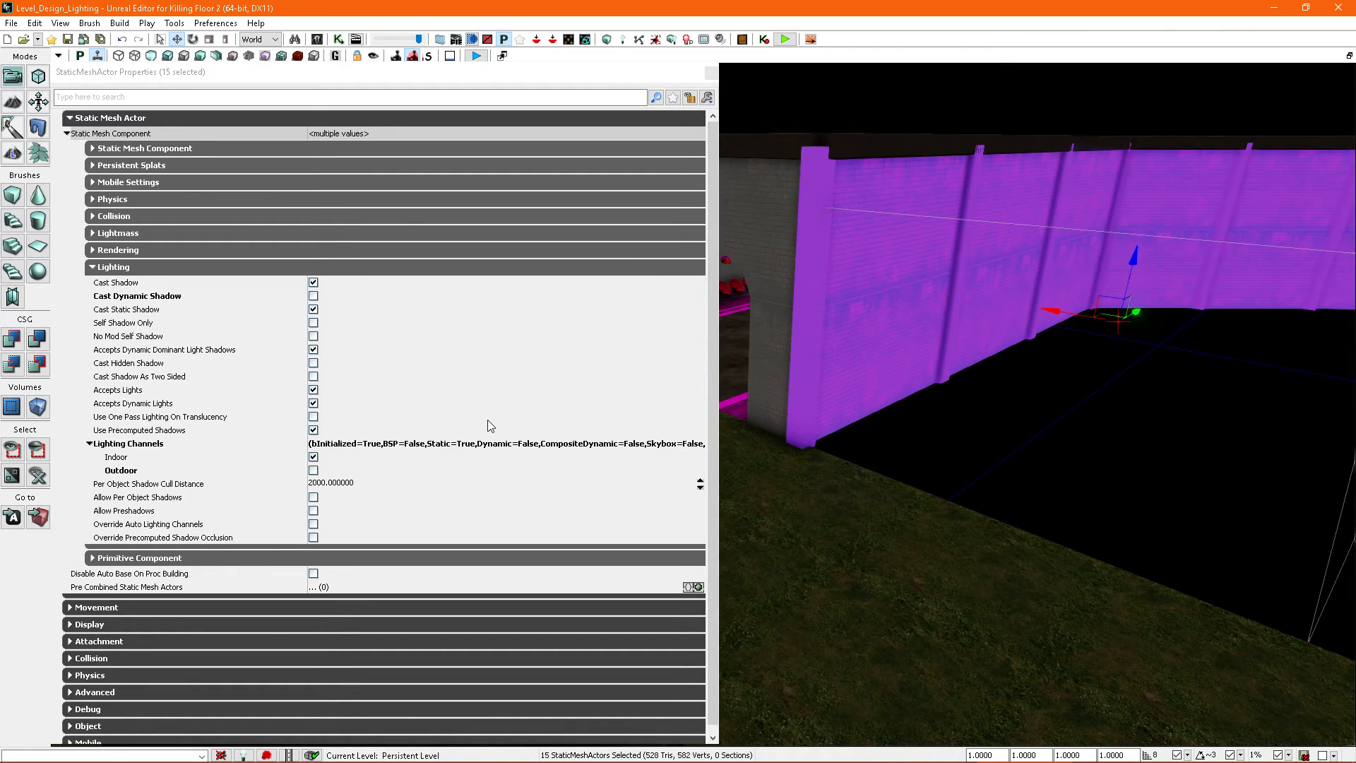
{"action": "left_click", "coordinate": [314, 471]}
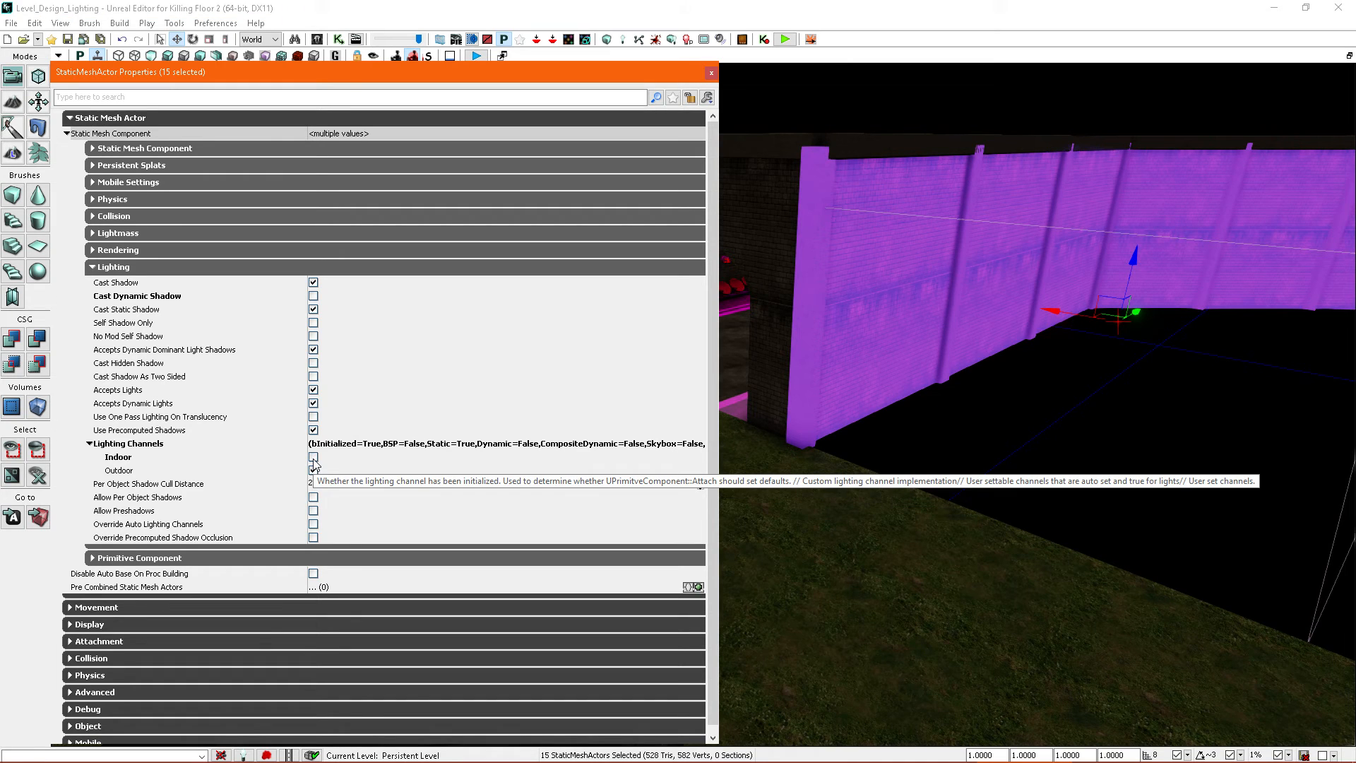
{"action": "left_click", "coordinate": [314, 457]}
Step: Rebuild the level's lighting and dismiss the build report
{"action": "right_click_drag", "start_coordinate": [857, 372], "coordinate": [745, 129]}
{"action": "key", "text": "g"}
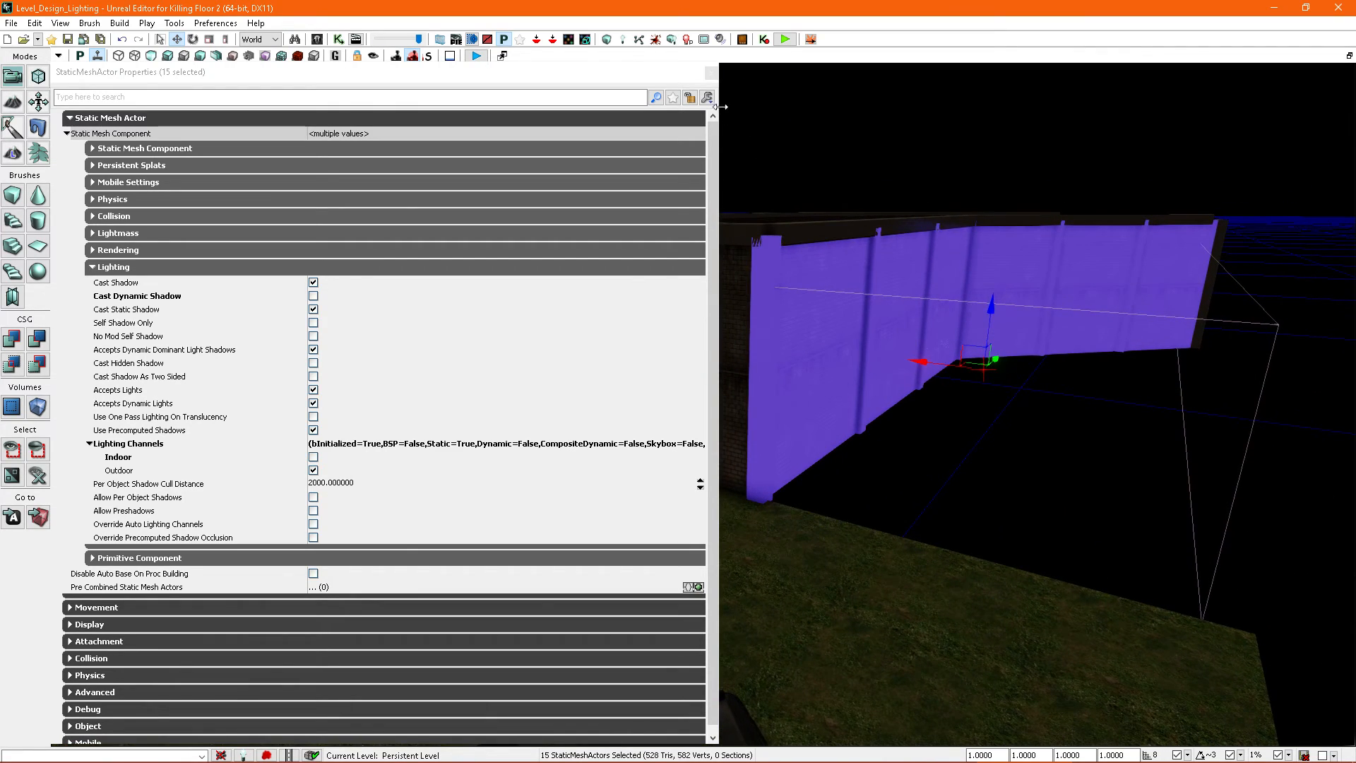
{"action": "left_click", "coordinate": [672, 40]}
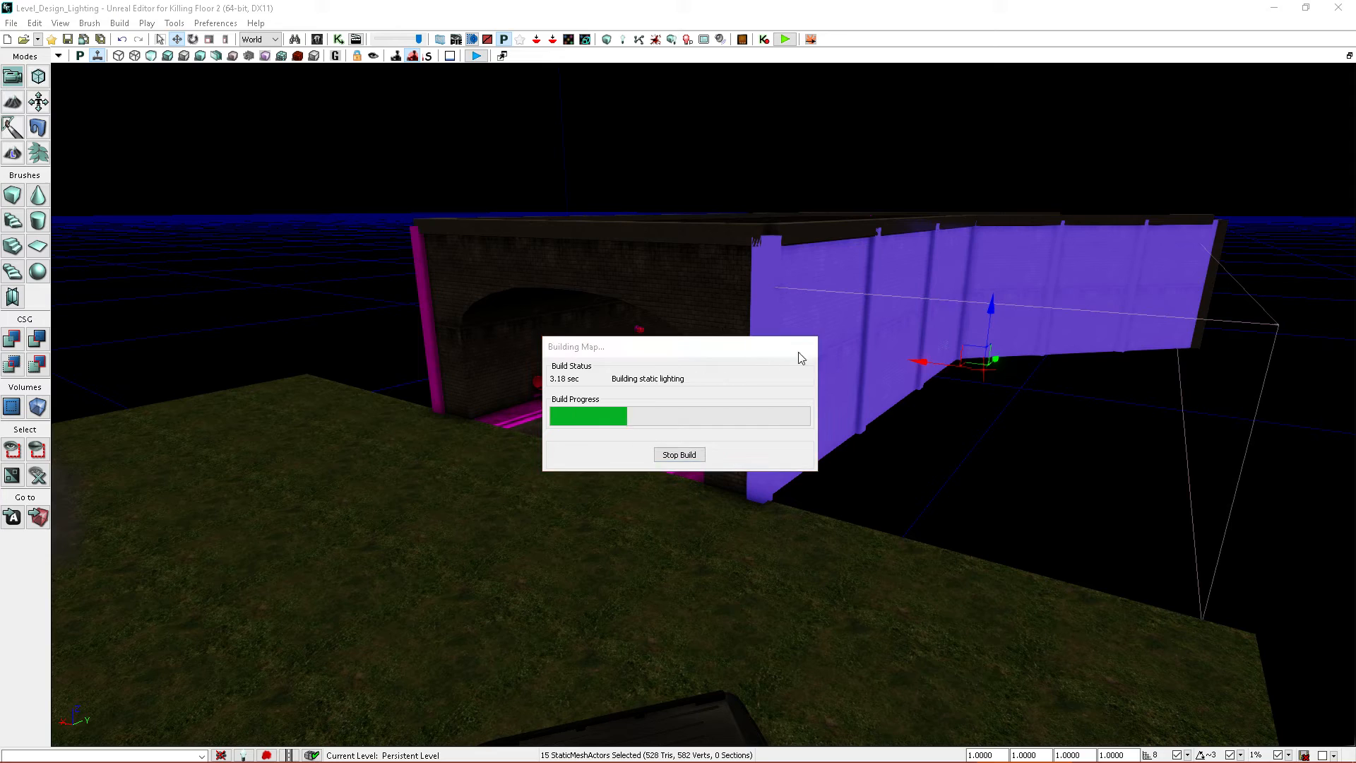
{"action": "left_click", "coordinate": [905, 375]}
{"action": "right_click_drag", "start_coordinate": [905, 375], "coordinate": [886, 394]}
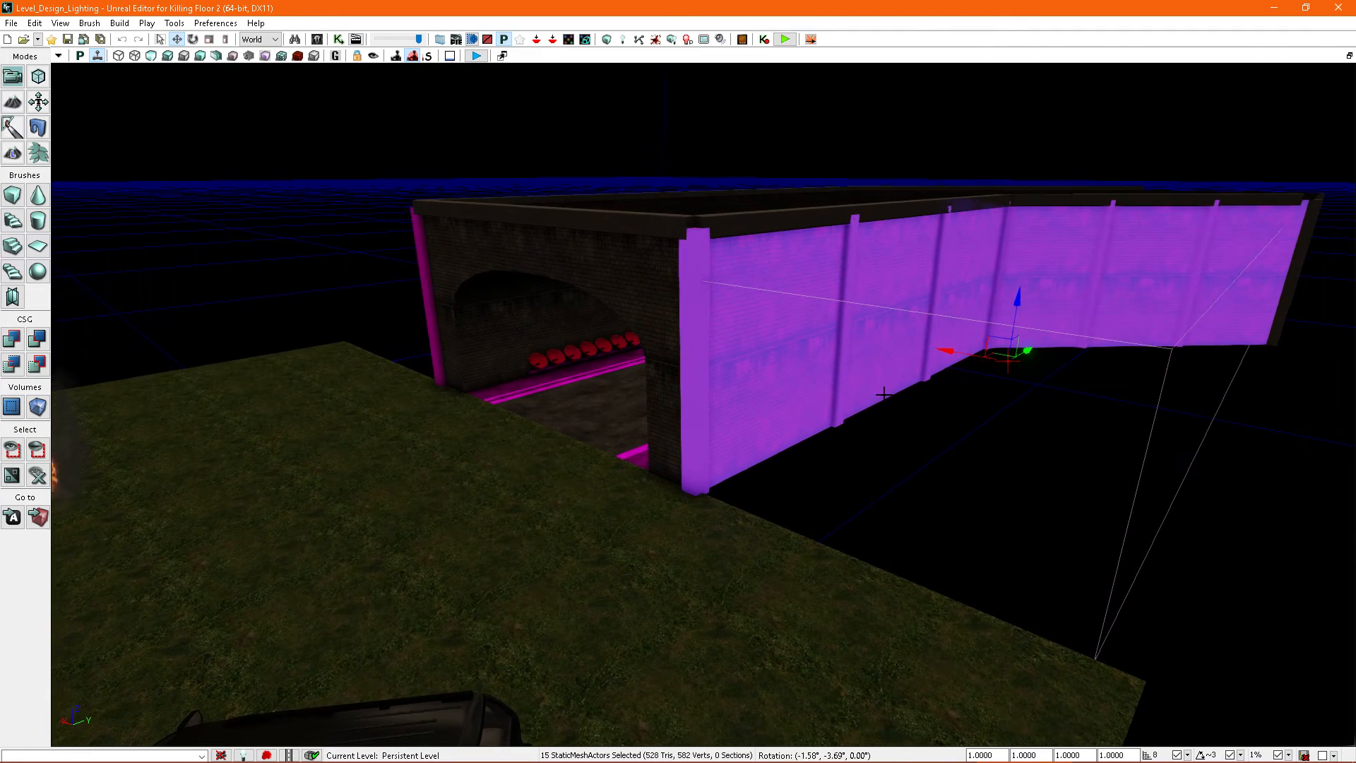
Step: Check the wall meshes' lighting channel settings after the build and inspect how the wall is lit
{"action": "key", "text": "F4"}
{"action": "right_click_drag", "start_coordinate": [932, 339], "coordinate": [890, 300]}
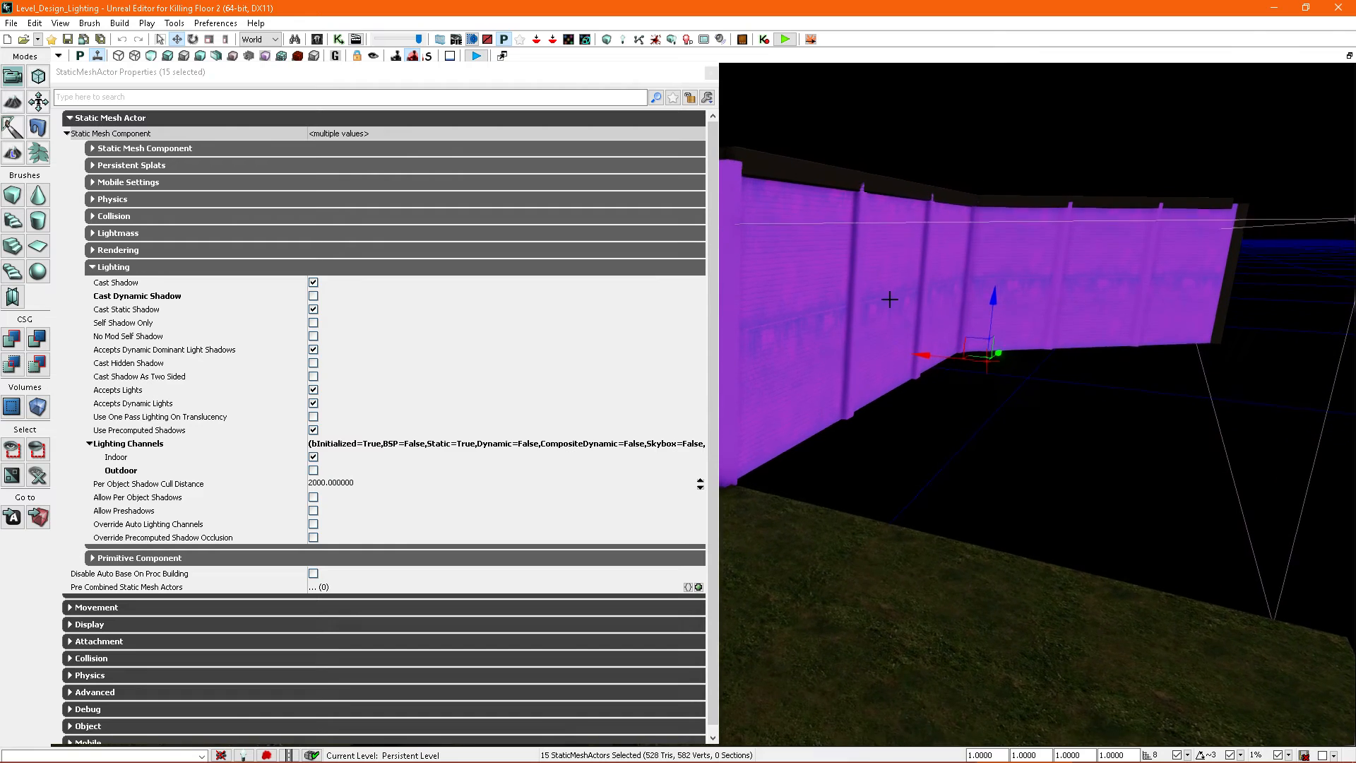
{"action": "right_click_drag", "start_coordinate": [944, 339], "coordinate": [913, 296]}
{"action": "right_click_drag", "start_coordinate": [875, 250], "coordinate": [1068, 319]}
{"action": "mouse_move", "coordinate": [981, 332]}
{"action": "right_mouse_down"}
{"action": "mouse_move", "coordinate": [939, 329]}
{"action": "mouse_move", "coordinate": [985, 356]}
{"action": "right_mouse_up"}
{"action": "right_click_drag", "start_coordinate": [1044, 401], "coordinate": [635, 414]}
{"action": "right_click_drag", "start_coordinate": [925, 395], "coordinate": [798, 374]}
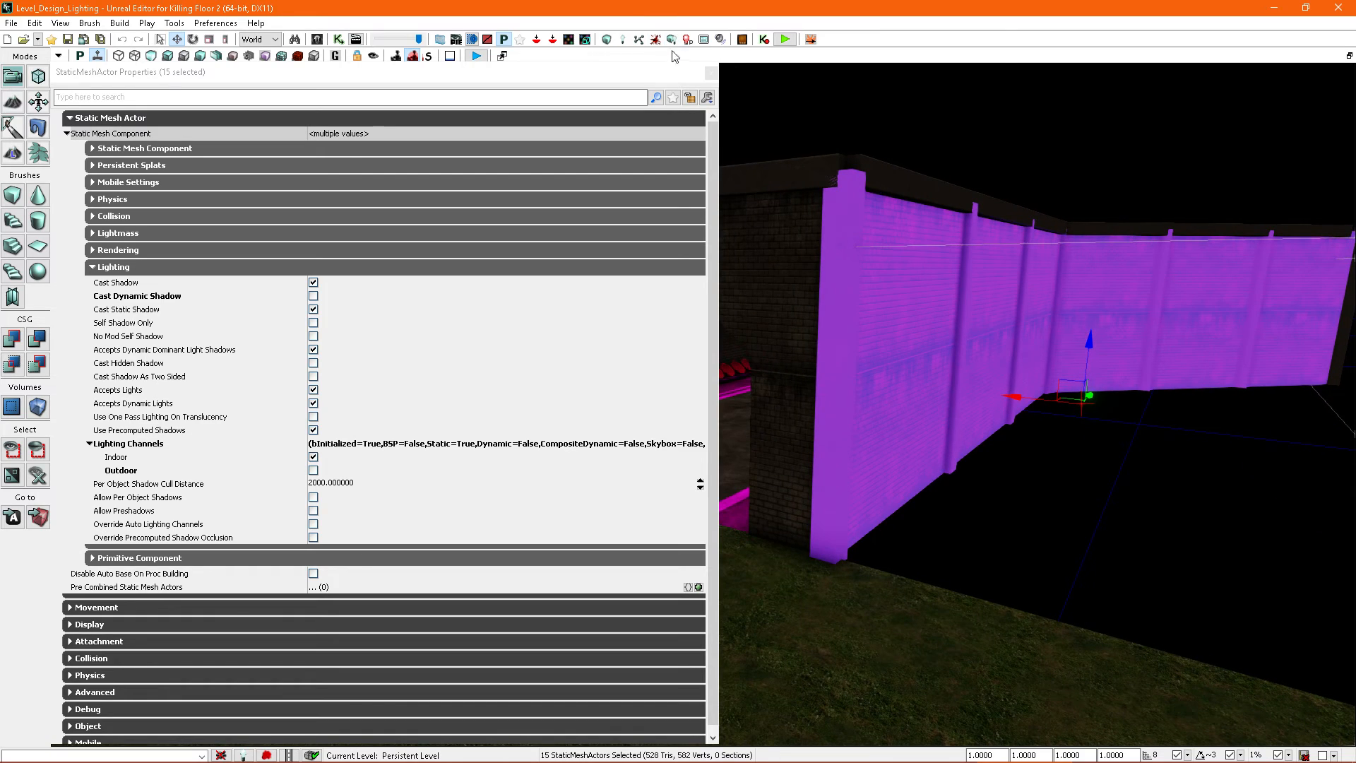
{"action": "right_click_drag", "start_coordinate": [910, 351], "coordinate": [902, 387]}
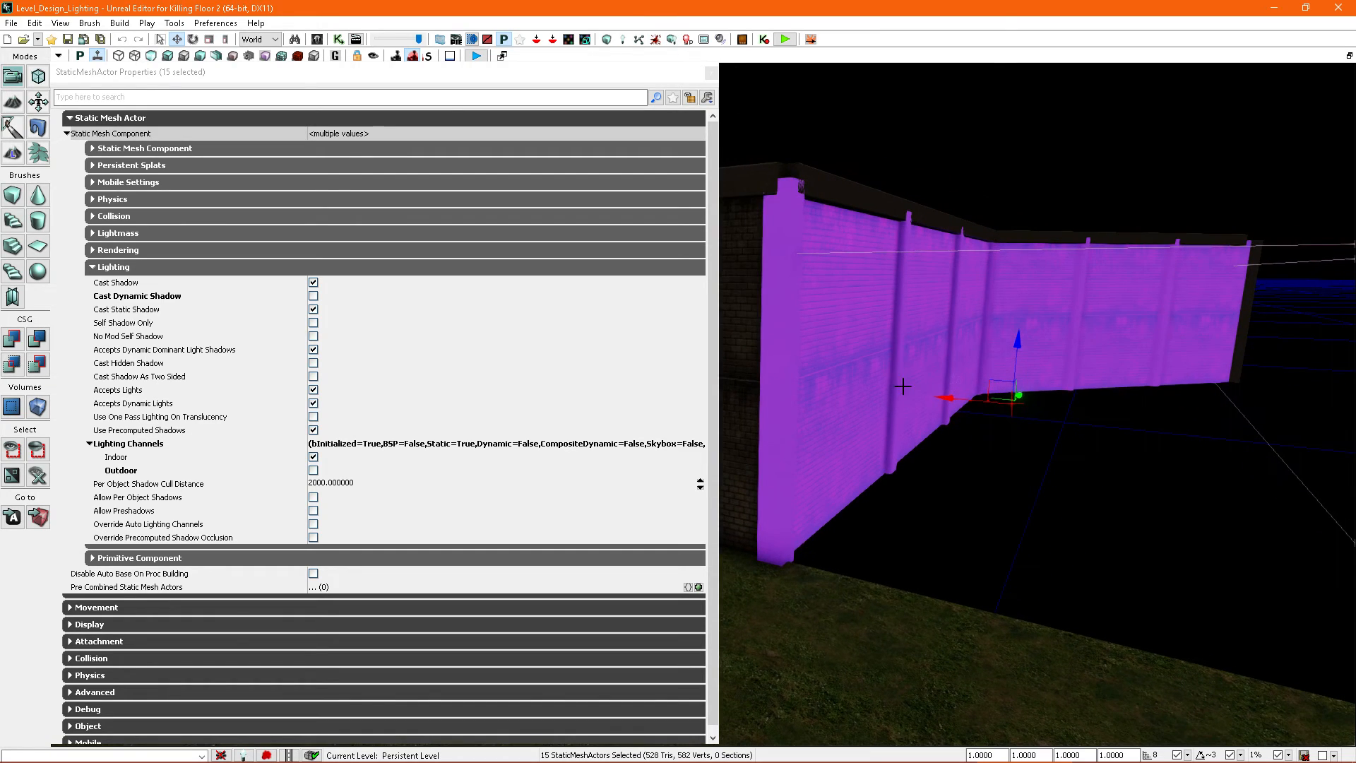
Step: Assign the wall meshes to the Outdoor lighting channel only, enable Override Auto Lighting Channels, and rebuild the lighting
{"action": "left_click", "coordinate": [313, 470]}
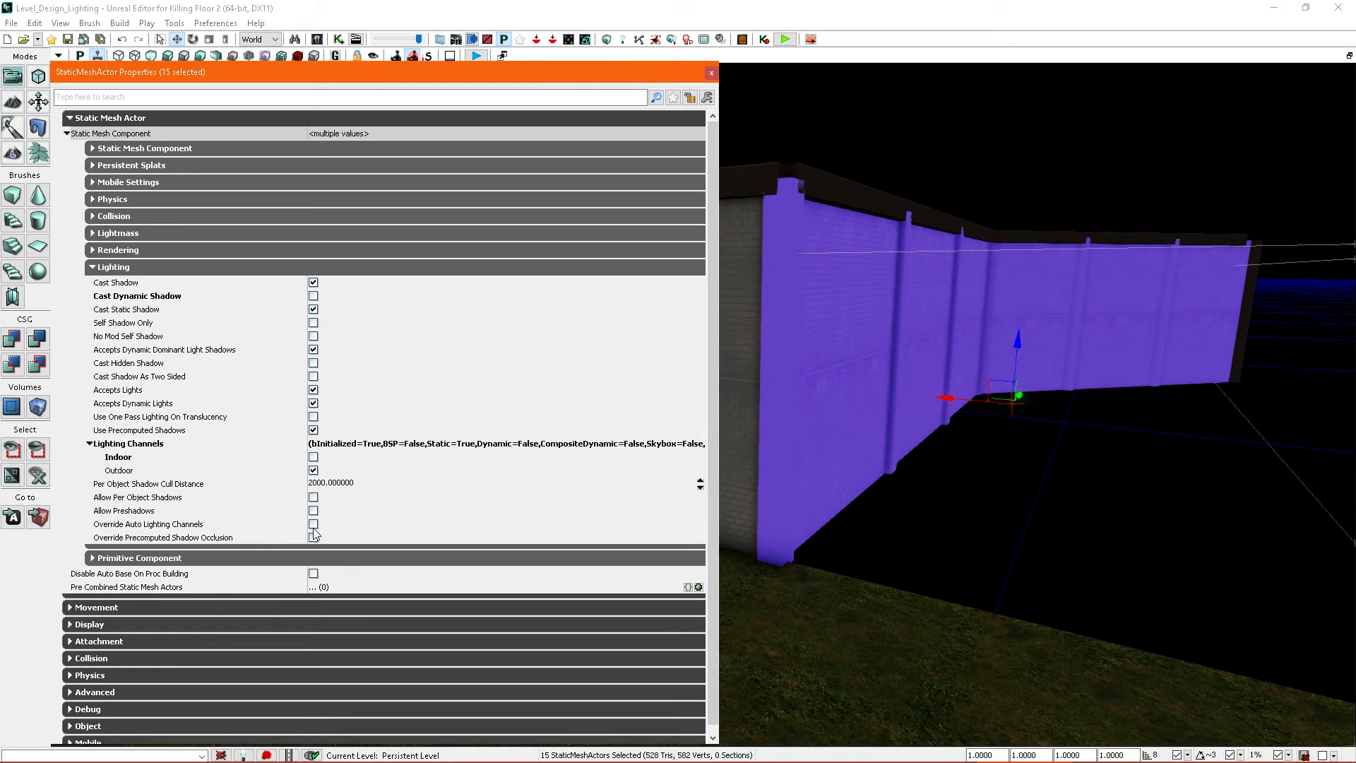
{"action": "right_click_drag", "start_coordinate": [843, 375], "coordinate": [877, 364]}
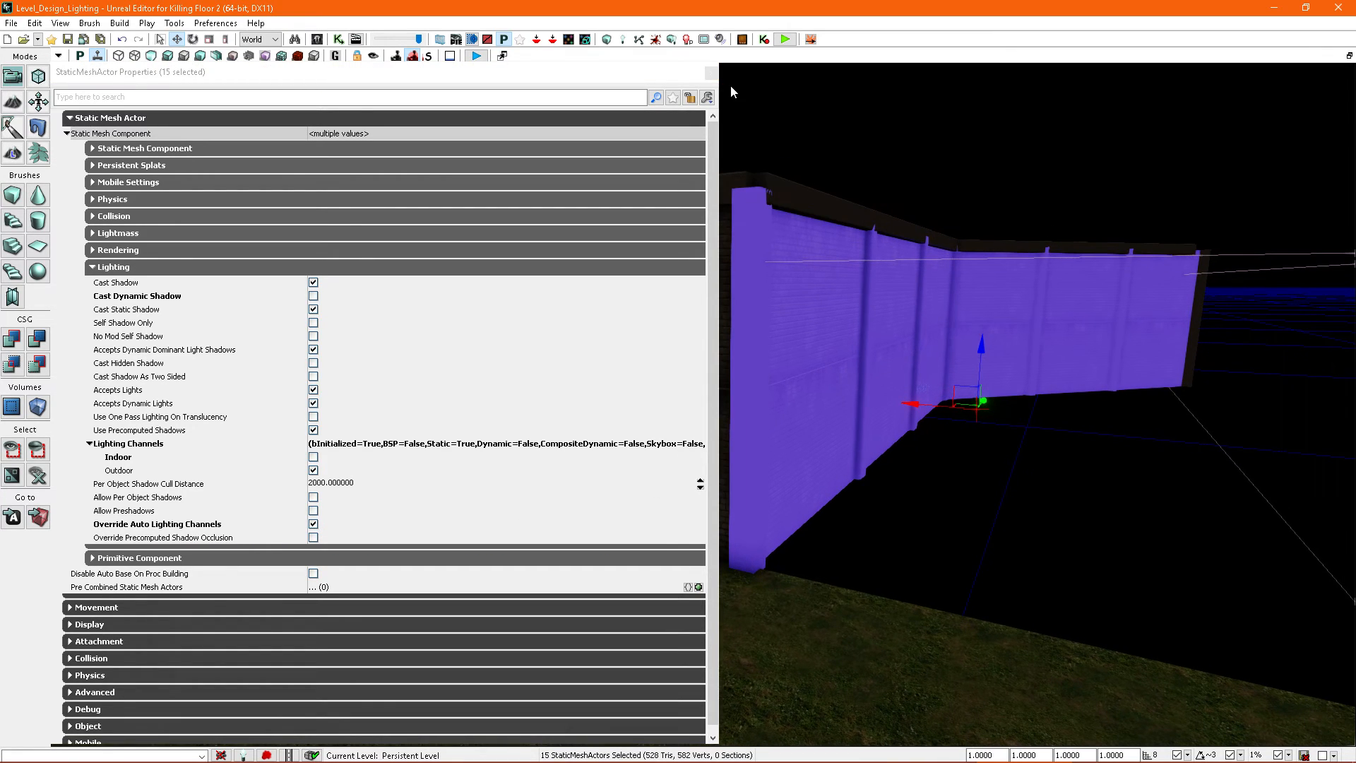
{"action": "left_click", "coordinate": [713, 74]}
{"action": "right_click_drag", "start_coordinate": [805, 272], "coordinate": [879, 400]}
{"action": "left_click", "coordinate": [701, 110]}
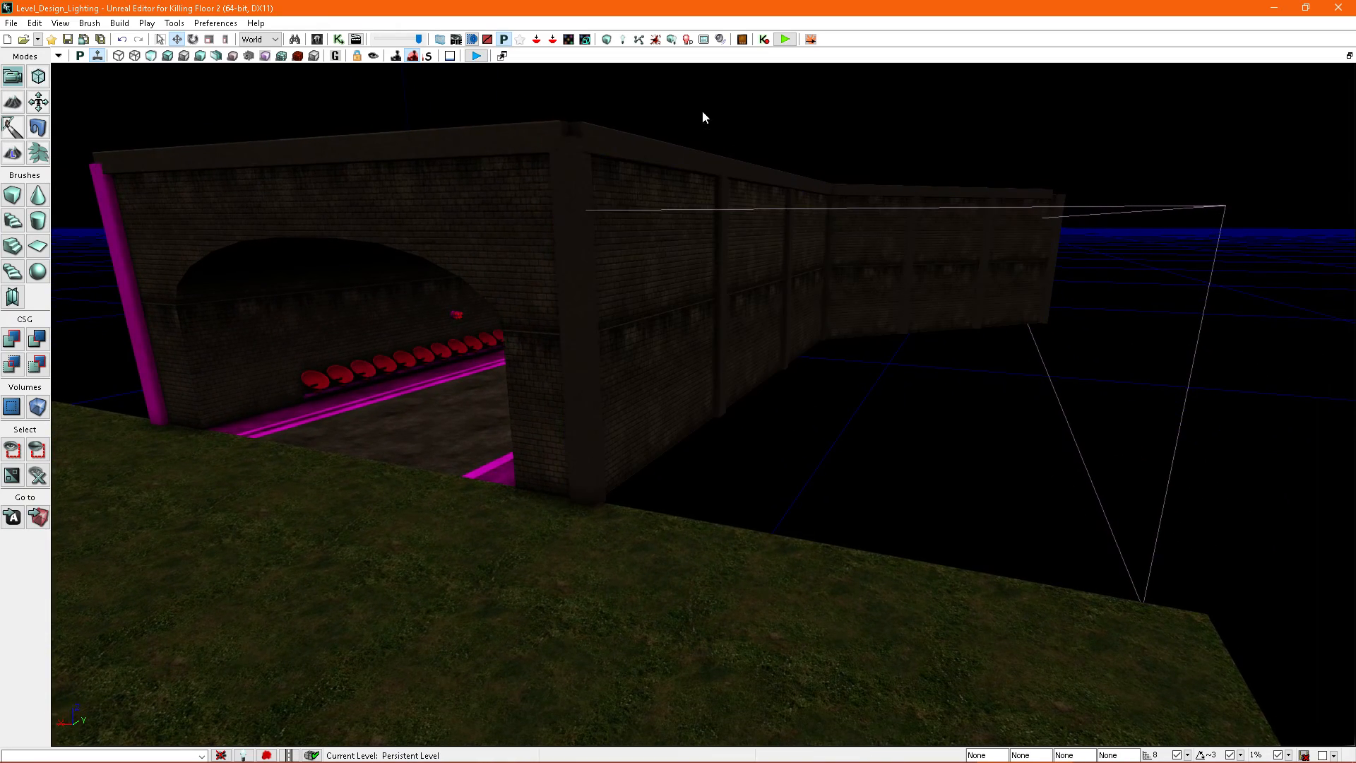
{"action": "left_click", "coordinate": [672, 41]}
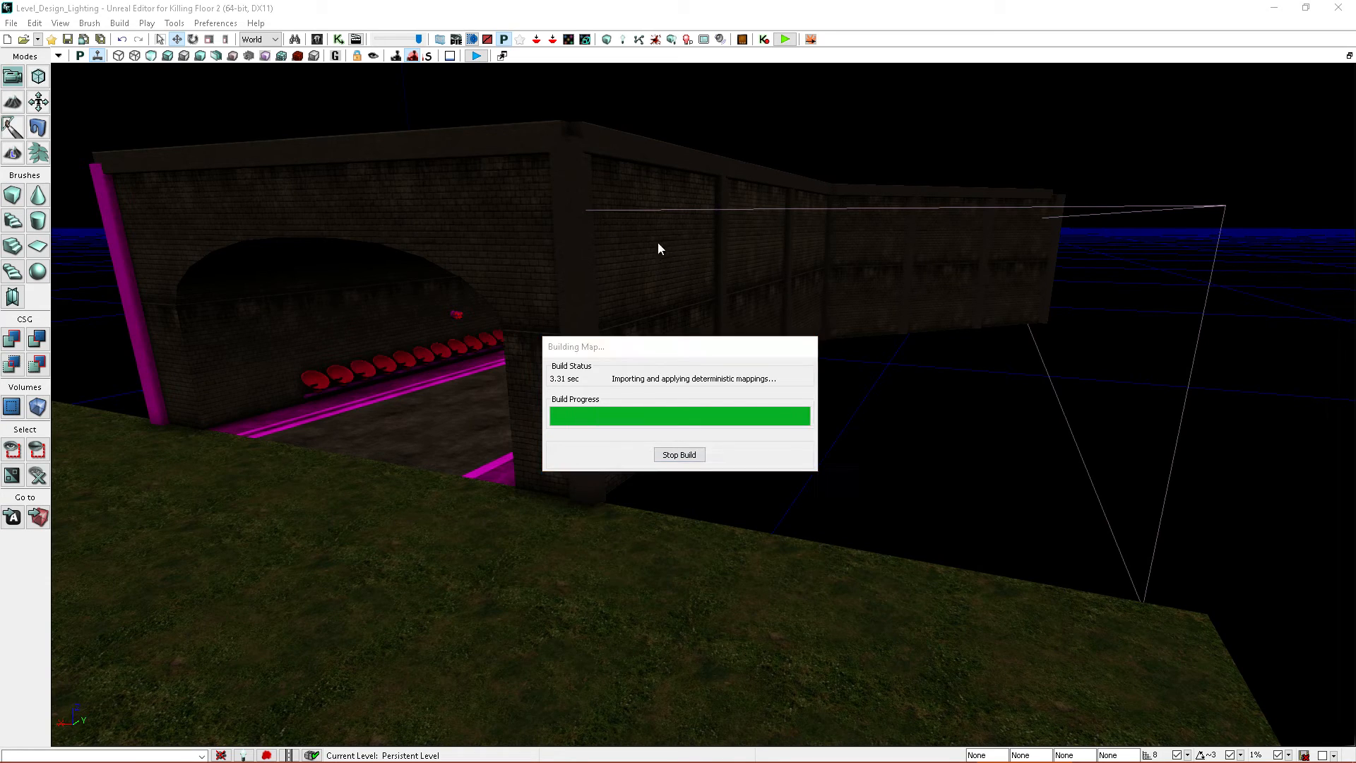
{"action": "left_click", "coordinate": [909, 370]}
Step: Assign the six pillars on the tunnel's opposite outer wall to the Outdoor lighting channel and disable their Indoor channel
{"action": "right_click_drag", "start_coordinate": [908, 372], "coordinate": [841, 364]}
{"action": "left_click", "coordinate": [840, 365]}
{"action": "left_click", "coordinate": [840, 364]}
{"action": "left_click", "coordinate": [694, 353], "text": "ctrl"}
{"action": "right_click_drag", "start_coordinate": [694, 353], "coordinate": [844, 359]}
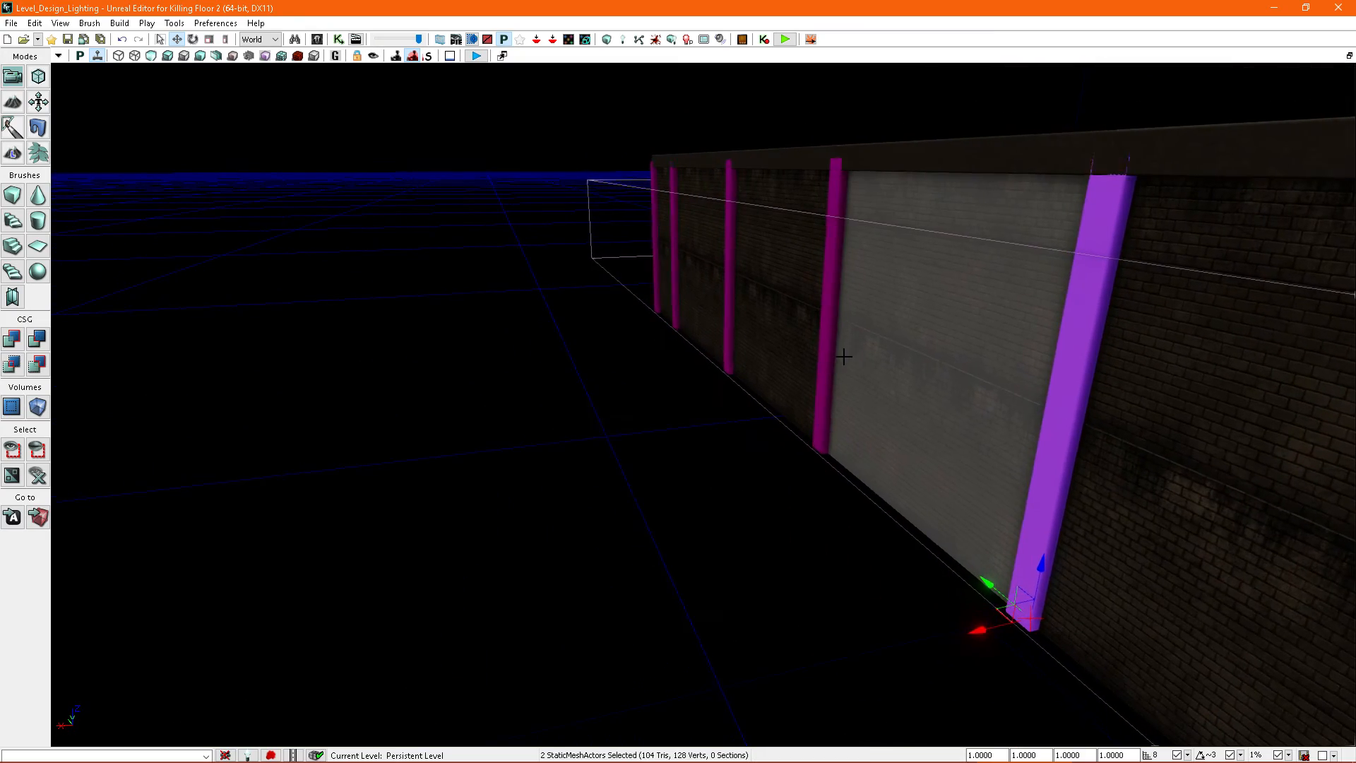
{"action": "left_click", "coordinate": [834, 359], "text": "ctrl"}
{"action": "left_click", "coordinate": [731, 315], "text": "ctrl"}
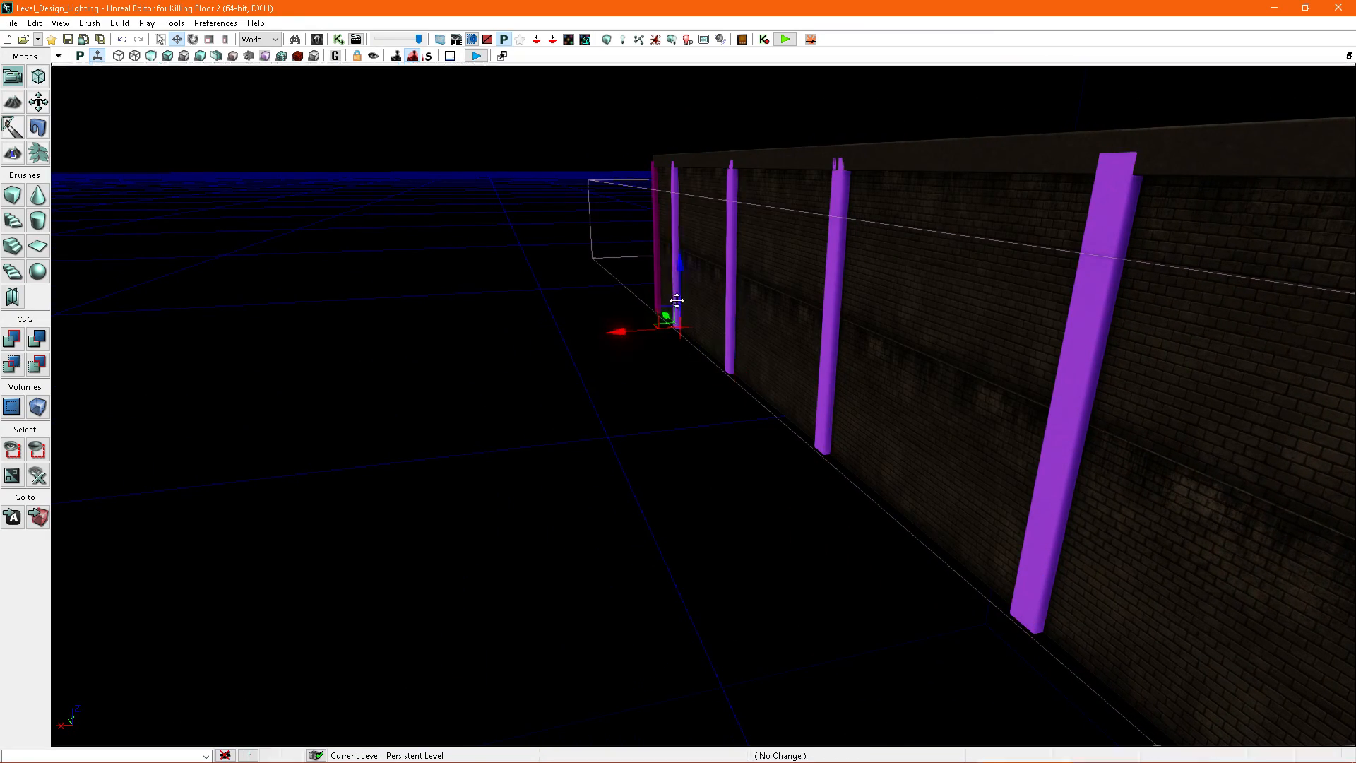
{"action": "left_click", "coordinate": [656, 278], "text": "ctrl"}
{"action": "right_click_drag", "start_coordinate": [656, 277], "coordinate": [758, 401]}
{"action": "key", "text": "F4"}
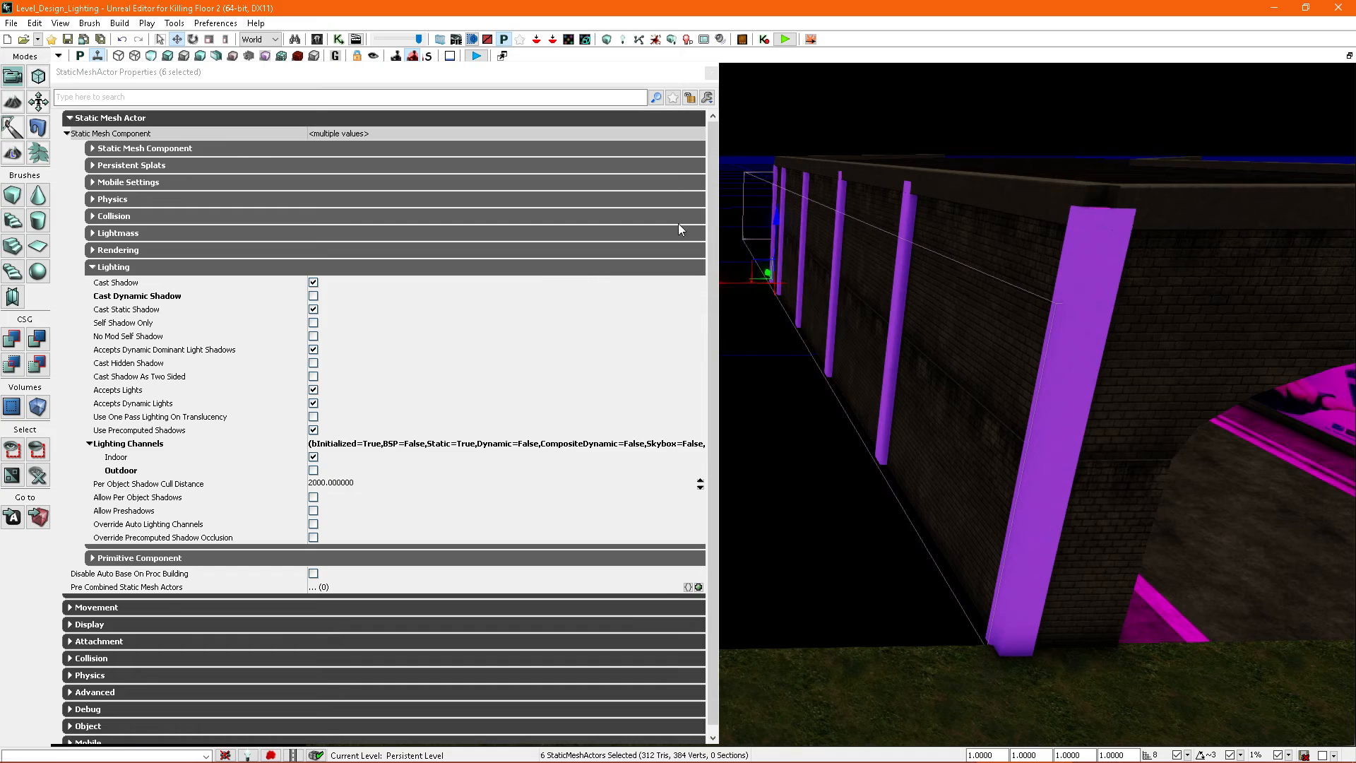
{"action": "left_click", "coordinate": [313, 469]}
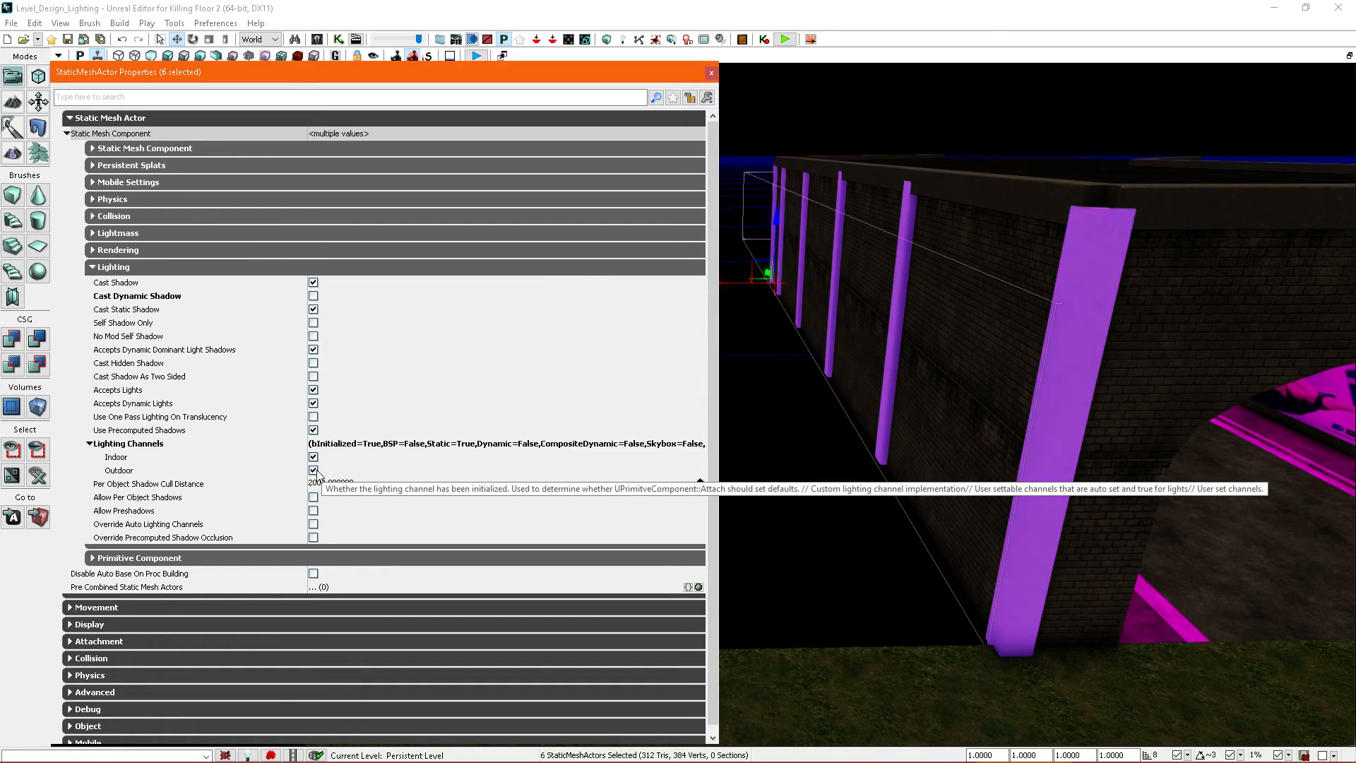
{"action": "left_click", "coordinate": [313, 456]}
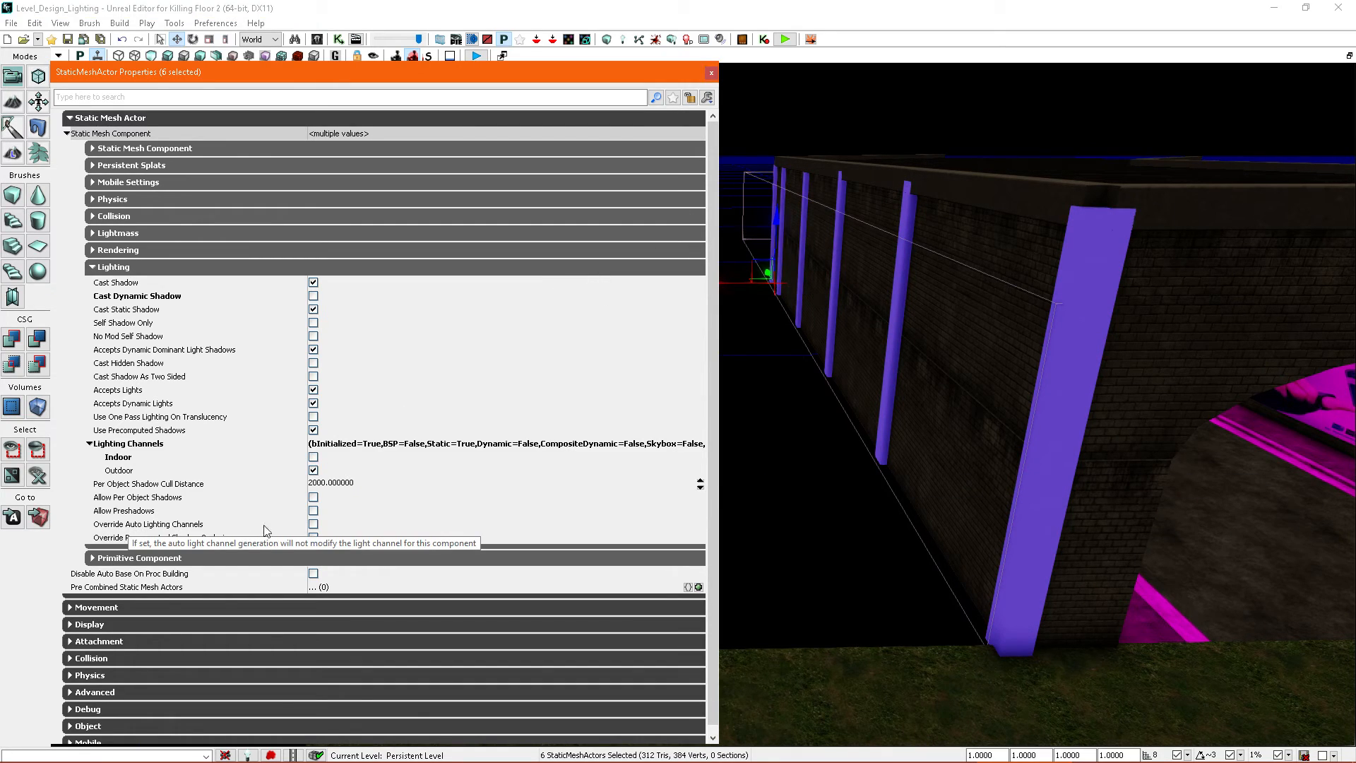
{"action": "left_click", "coordinate": [712, 73]}
Step: Assign the tunnel's three road pieces near the entrance to the Indoor lighting channel only, with Override Auto Lighting Channels enabled
{"action": "right_click_drag", "start_coordinate": [779, 296], "coordinate": [771, 390]}
{"action": "left_click", "coordinate": [755, 339]}
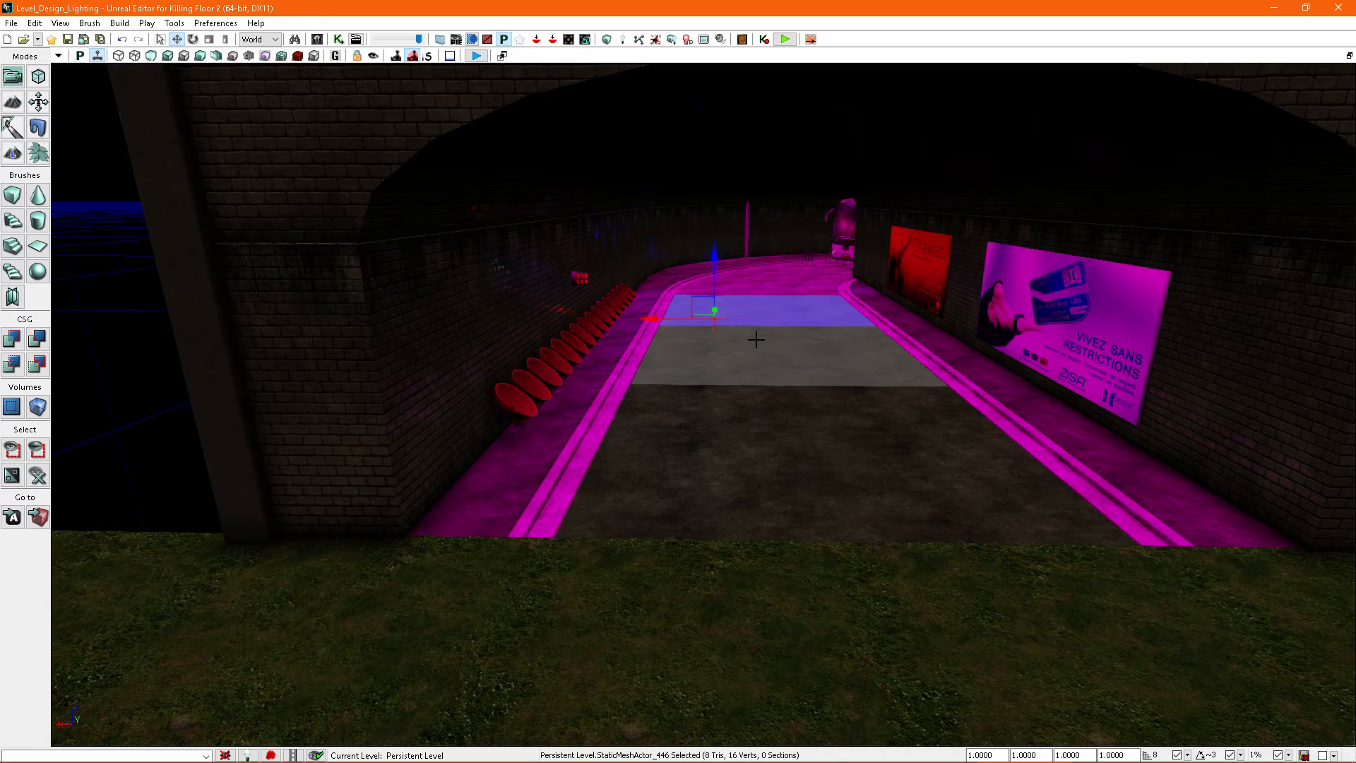
{"action": "left_click", "coordinate": [757, 346], "text": "ctrl"}
{"action": "left_click", "coordinate": [841, 399], "text": "ctrl"}
{"action": "mouse_move", "coordinate": [841, 400]}
{"action": "right_mouse_down"}
{"action": "mouse_move", "coordinate": [829, 402]}
{"action": "mouse_move", "coordinate": [858, 408]}
{"action": "mouse_move", "coordinate": [837, 404]}
{"action": "right_mouse_up"}
{"action": "key", "text": "F4"}
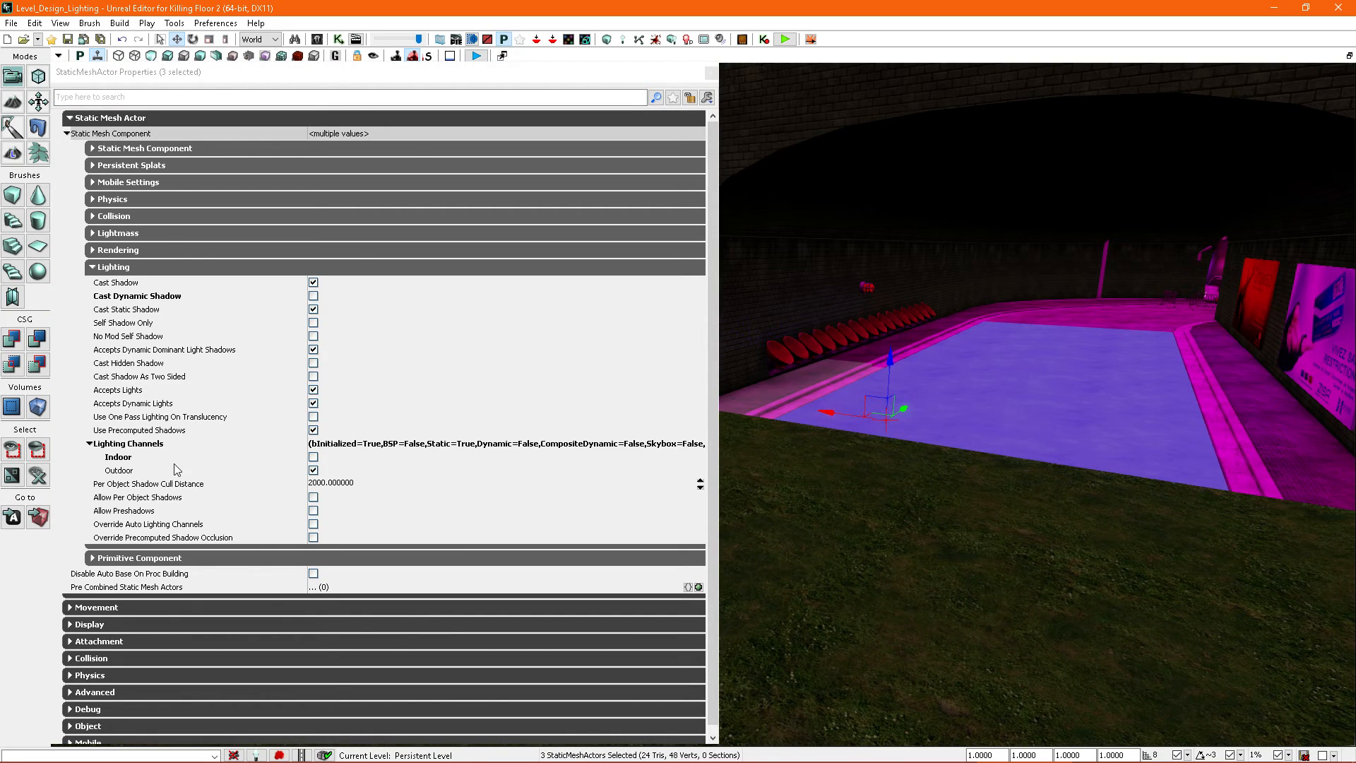
{"action": "left_click", "coordinate": [314, 458]}
{"action": "left_click", "coordinate": [313, 470]}
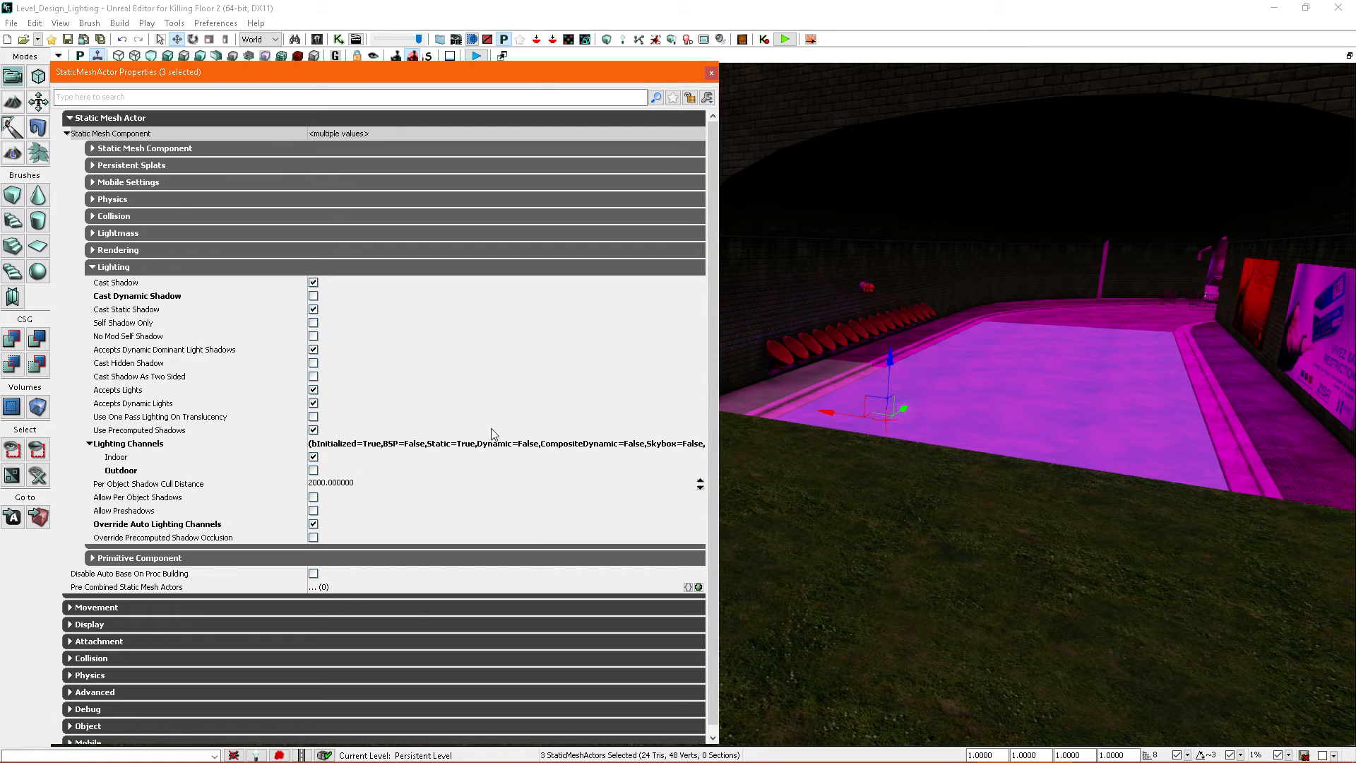
{"action": "left_click", "coordinate": [712, 75]}
{"action": "right_click_drag", "start_coordinate": [812, 275], "coordinate": [770, 361]}
{"action": "left_click", "coordinate": [930, 353]}
Step: Change the indoor sky light's Light Color from magenta to a dark bluish grey, hex 00727786
{"action": "double_click", "coordinate": [569, 360]}
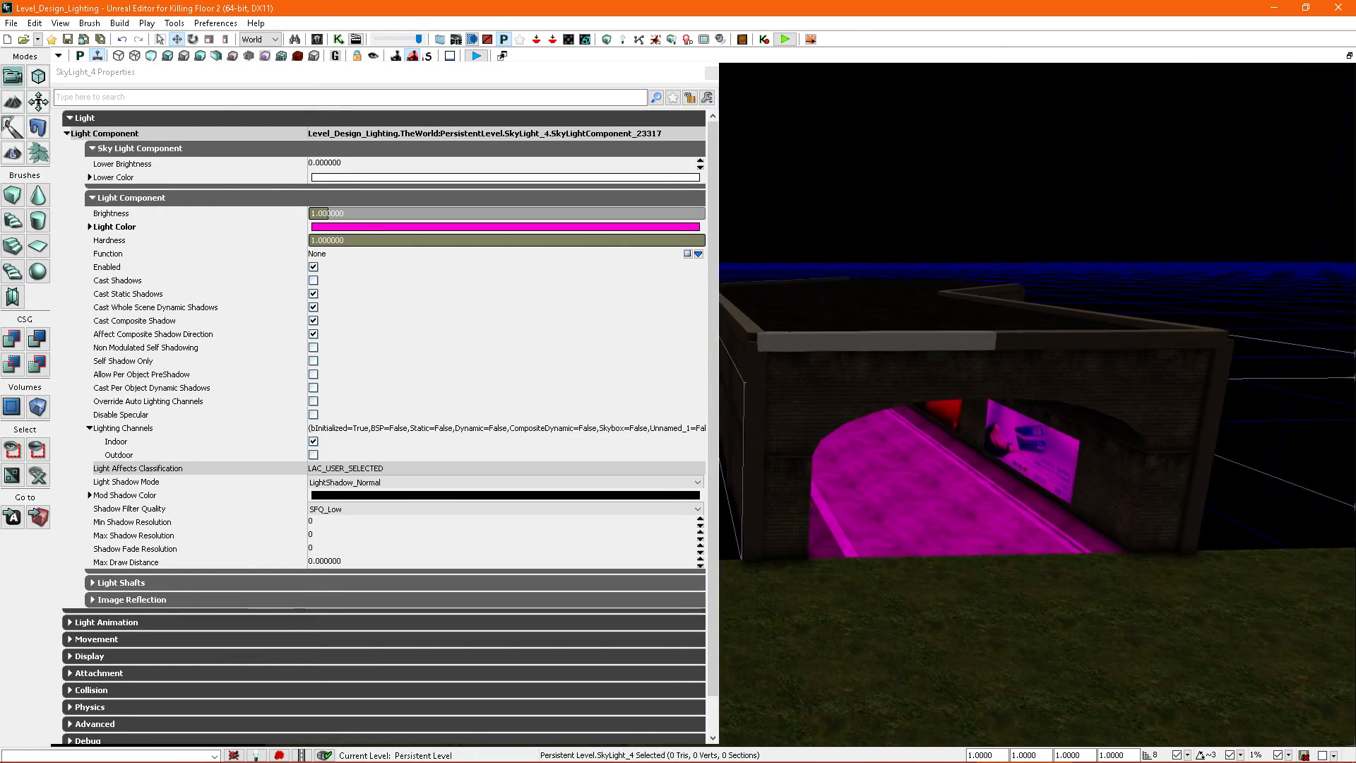
{"action": "left_click", "coordinate": [531, 227]}
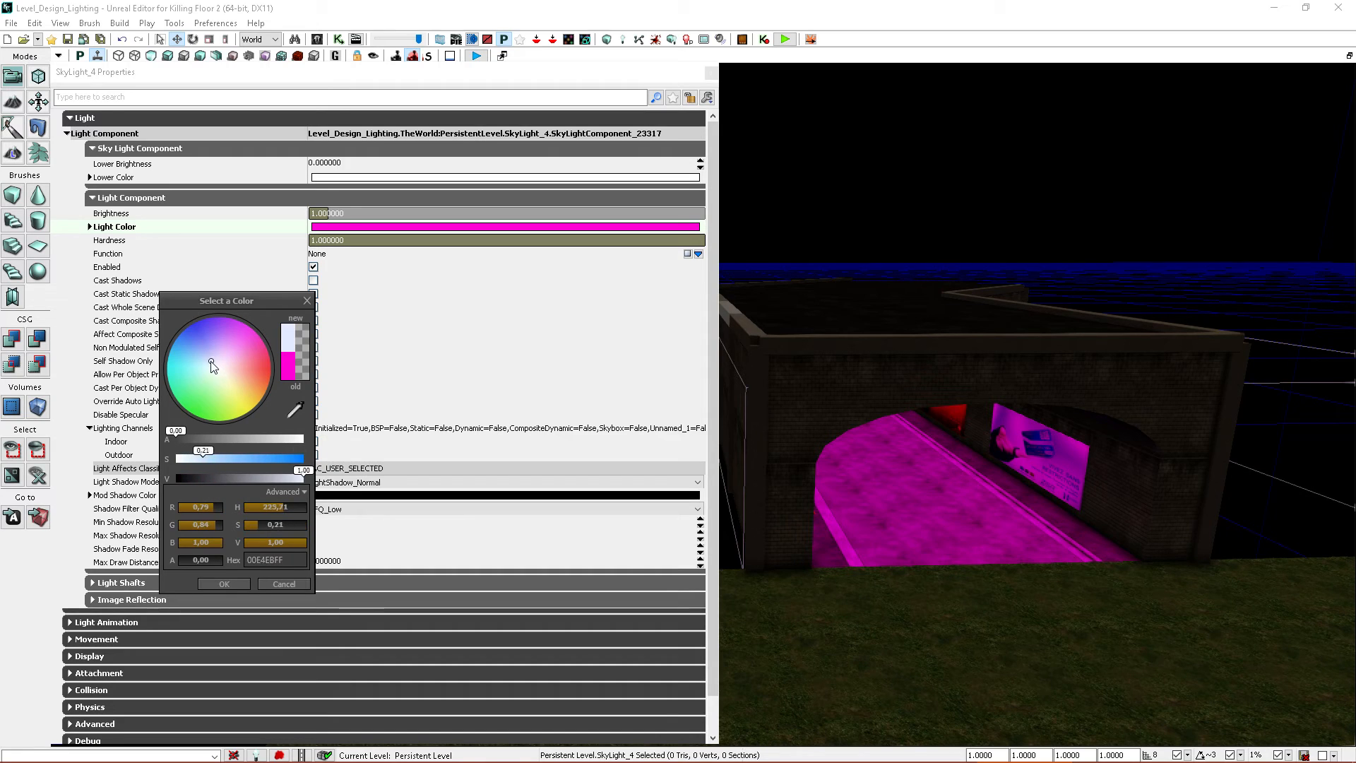
{"action": "mouse_move", "coordinate": [220, 477]}
{"action": "left_mouse_down"}
{"action": "mouse_move", "coordinate": [207, 478]}
{"action": "mouse_move", "coordinate": [218, 460]}
{"action": "left_mouse_up"}
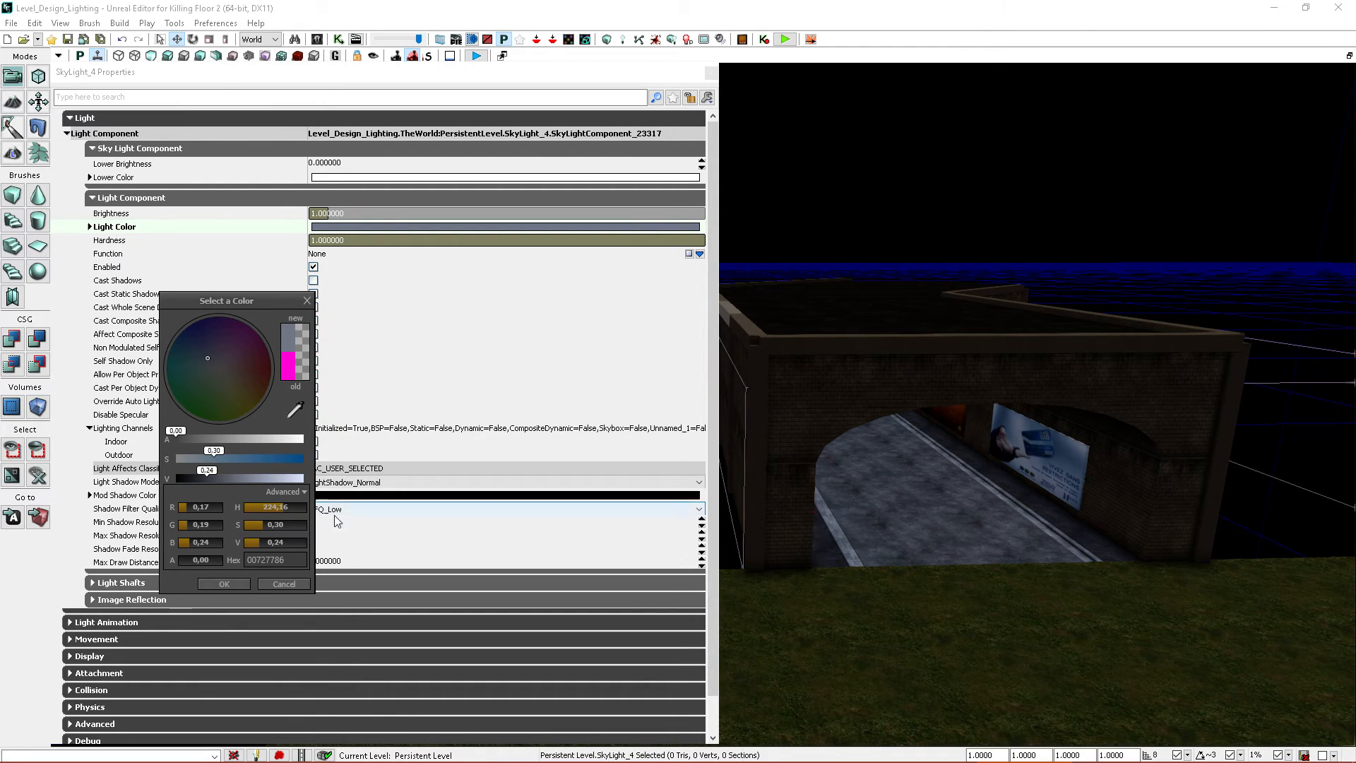
{"action": "left_click", "coordinate": [224, 583]}
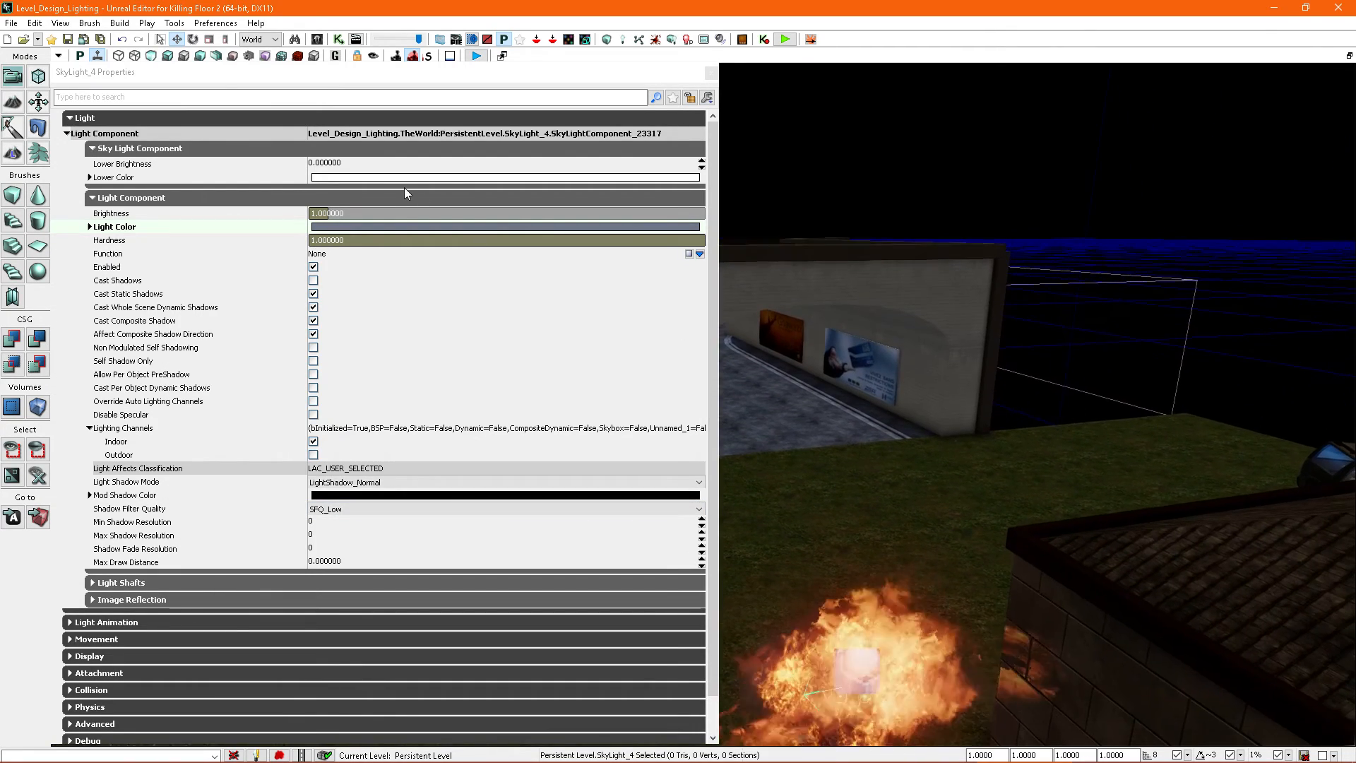
Step: Try a Brightness of 0.05 on the indoor sky light and check the tunnel interior
{"action": "left_click", "coordinate": [354, 214]}
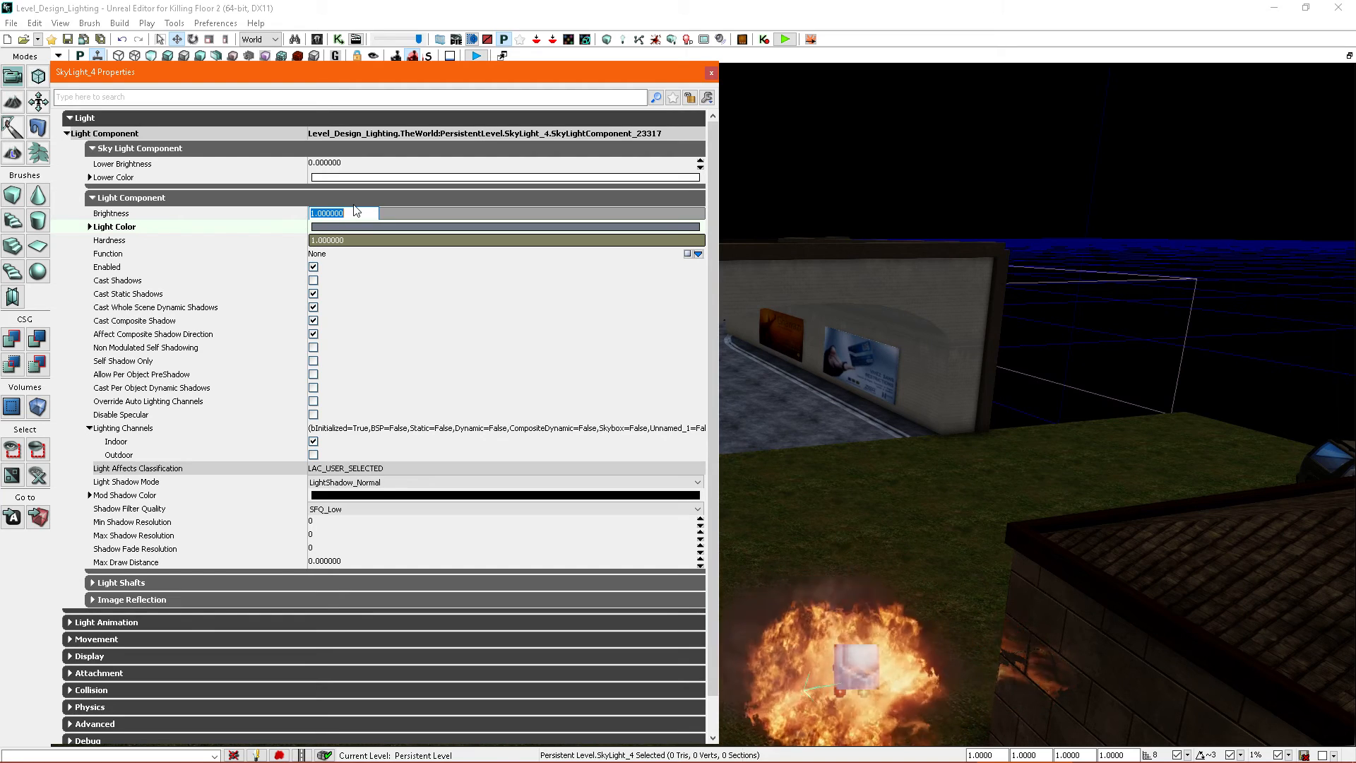
{"action": "type", "text": ".05"}
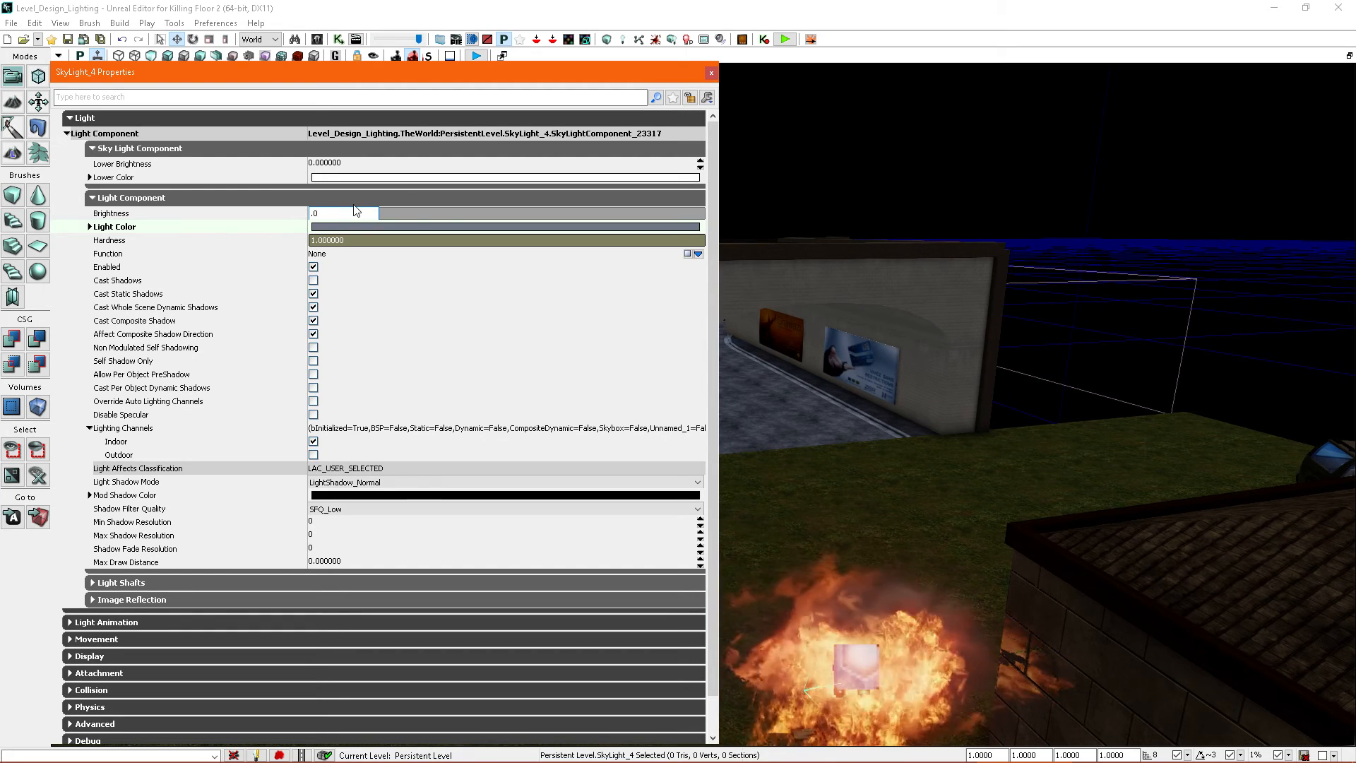
{"action": "key", "text": "Return"}
{"action": "right_click_drag", "start_coordinate": [847, 233], "coordinate": [898, 274]}
{"action": "key", "text": "w"}
{"action": "key", "text": "g"}
{"action": "key", "text": "g"}
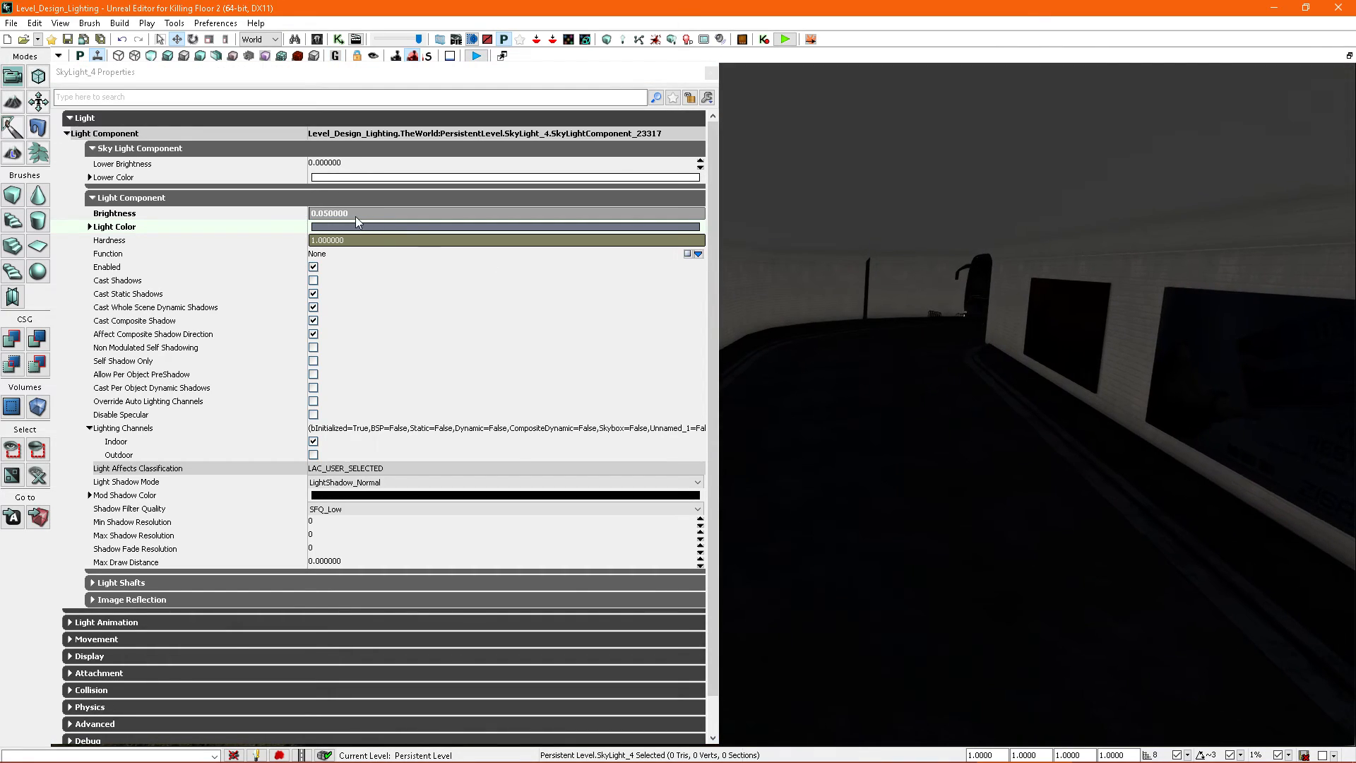
Step: Try a Brightness of 0.5 on the indoor sky light, and settle on 0.09
{"action": "left_click", "coordinate": [357, 215]}
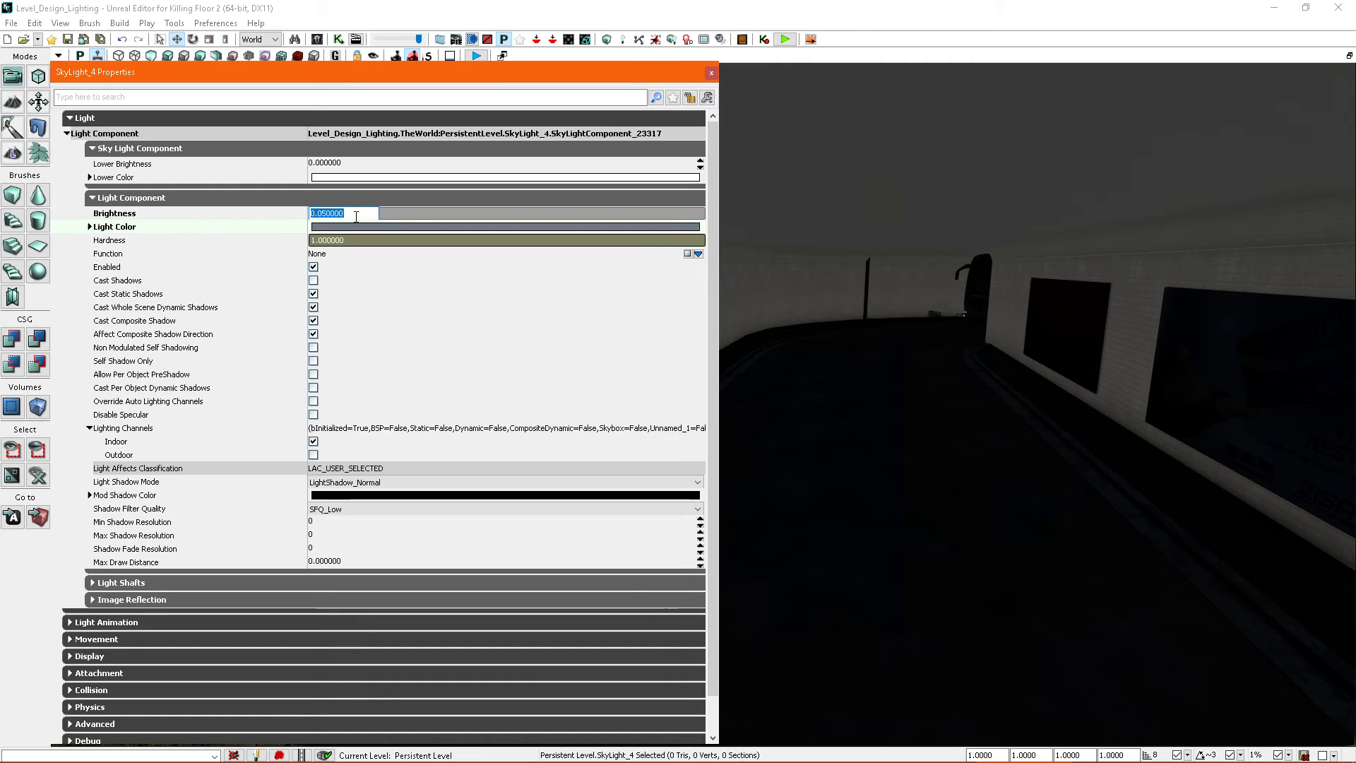
{"action": "type", "text": ".5"}
{"action": "key", "text": "Return"}
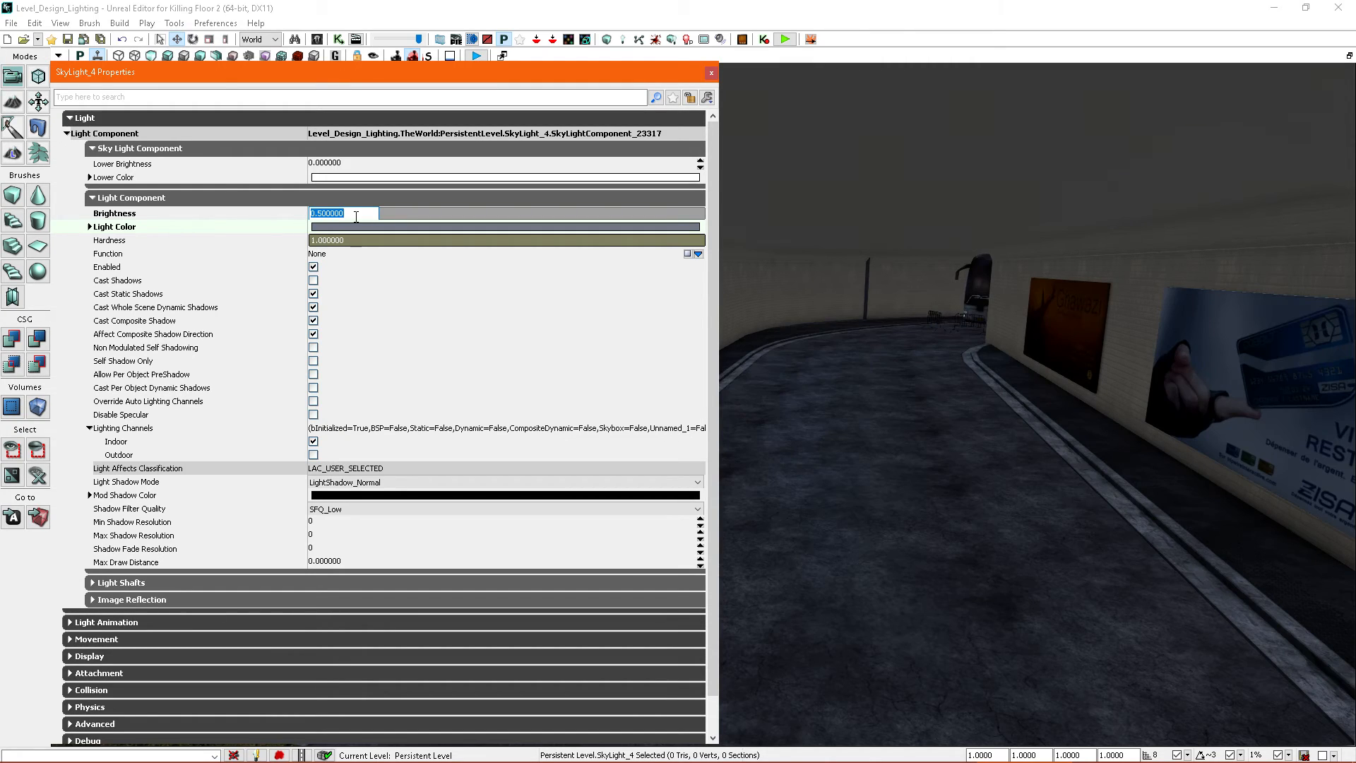
{"action": "type", "text": ".1"}
{"action": "key", "text": "Return"}
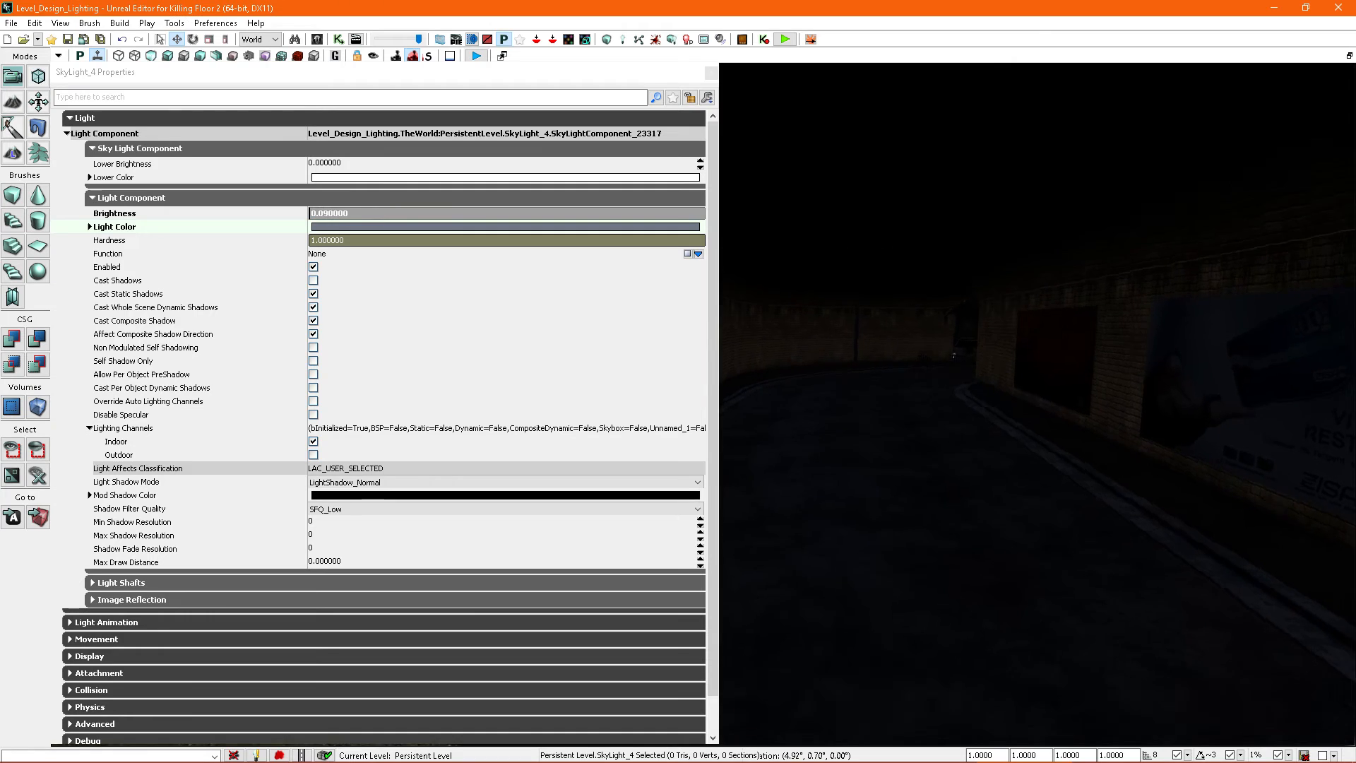
Step: Inspect the tunnel under the dimmed light and check the far road piece's lighting channels
{"action": "right_click_drag", "start_coordinate": [1037, 403], "coordinate": [986, 404]}
{"action": "mouse_move", "coordinate": [857, 344]}
{"action": "right_mouse_down"}
{"action": "mouse_move", "coordinate": [871, 338]}
{"action": "mouse_move", "coordinate": [843, 340]}
{"action": "mouse_move", "coordinate": [869, 334]}
{"action": "right_mouse_up"}
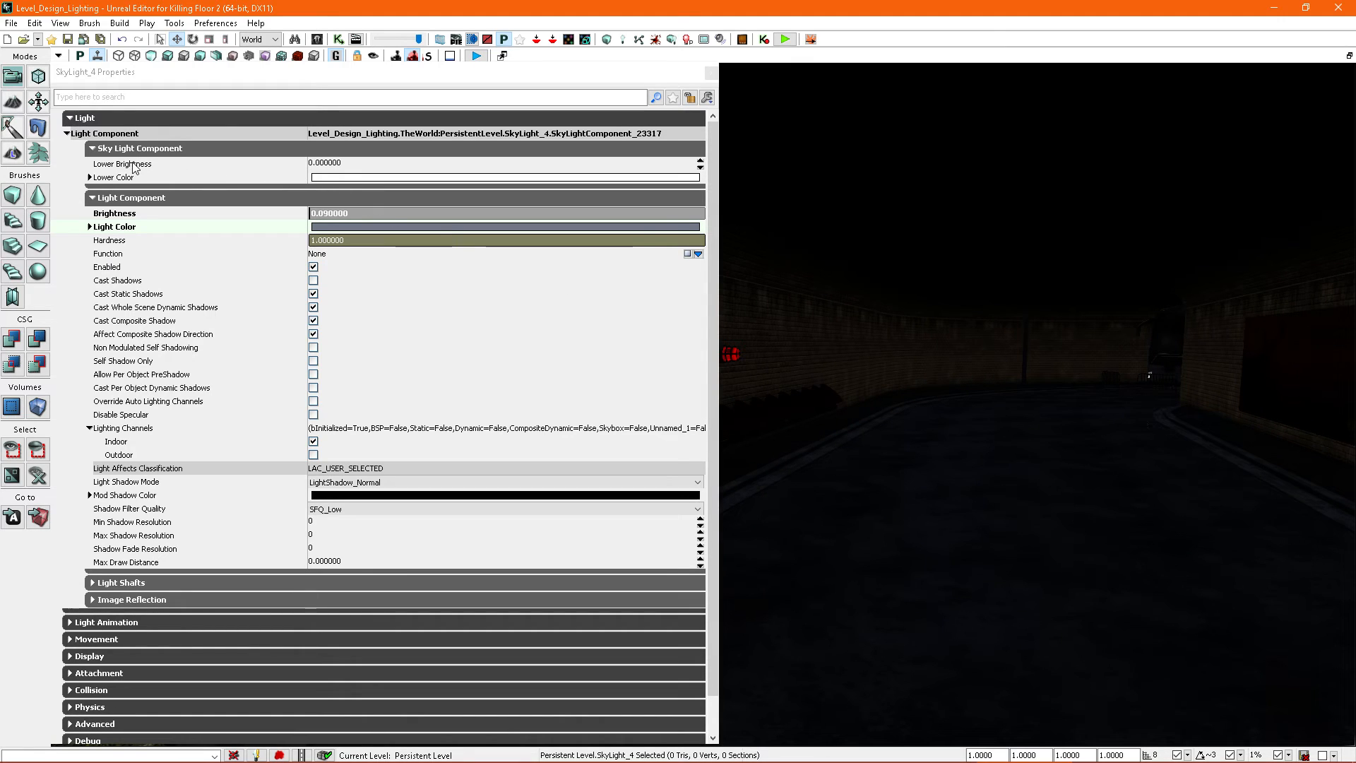
{"action": "mouse_move", "coordinate": [918, 353]}
{"action": "right_mouse_down"}
{"action": "mouse_move", "coordinate": [892, 311]}
{"action": "mouse_move", "coordinate": [901, 353]}
{"action": "right_mouse_up"}
{"action": "right_click_drag", "start_coordinate": [1035, 450], "coordinate": [1115, 434]}
{"action": "left_click", "coordinate": [988, 445]}
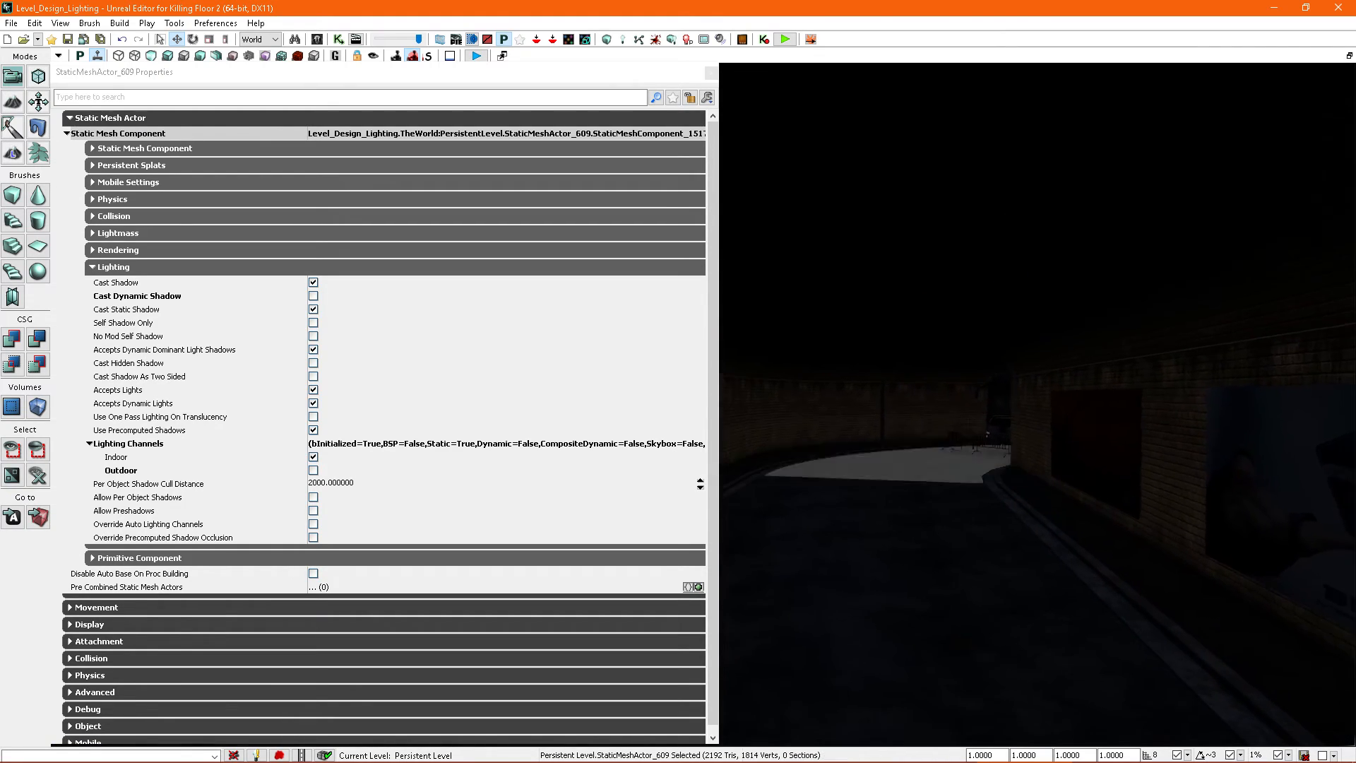
{"action": "right_click_drag", "start_coordinate": [914, 289], "coordinate": [871, 352]}
Step: Assign the tunnel mesh to the Indoor lighting channel only, with Override Auto Lighting Channels enabled, and inspect its entrance
{"action": "left_click", "coordinate": [872, 361]}
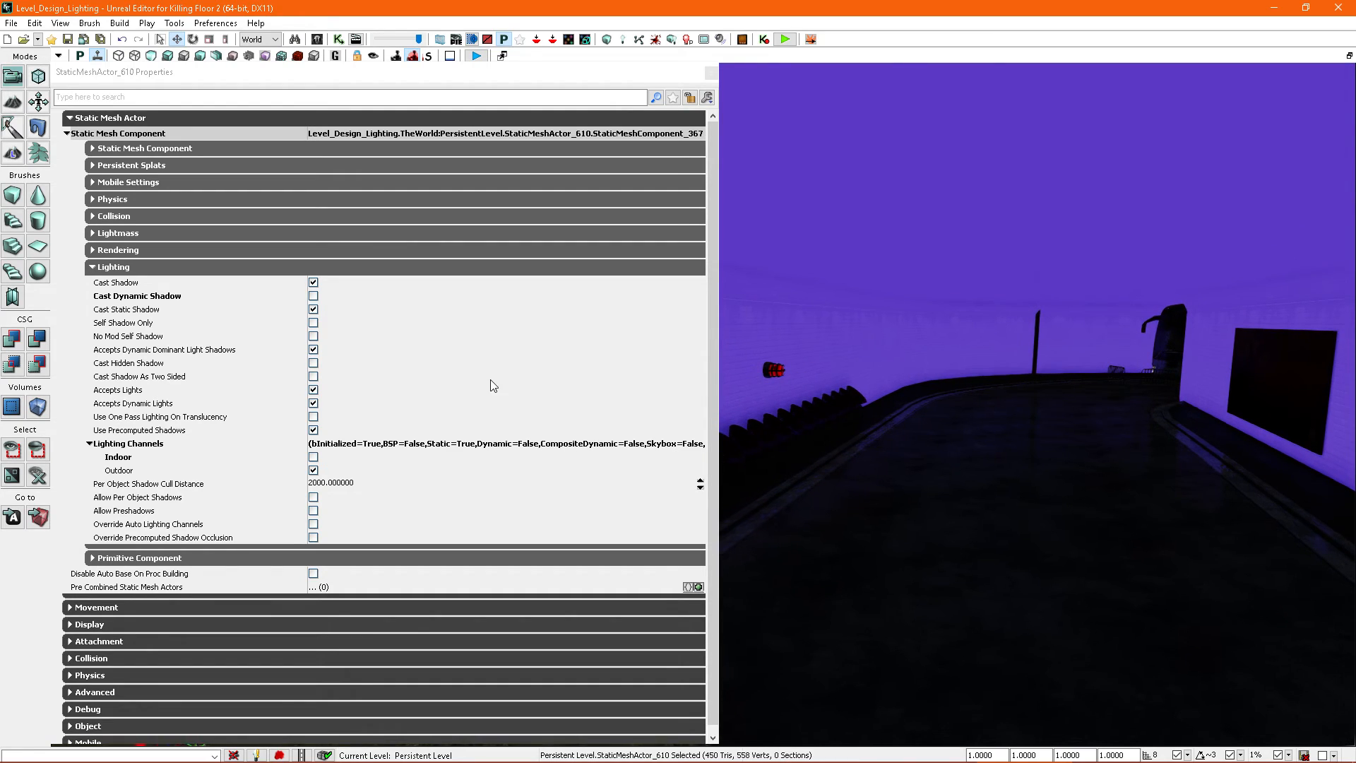
{"action": "right_click_drag", "start_coordinate": [770, 451], "coordinate": [805, 442]}
{"action": "key", "text": "g"}
{"action": "left_click", "coordinate": [314, 454]}
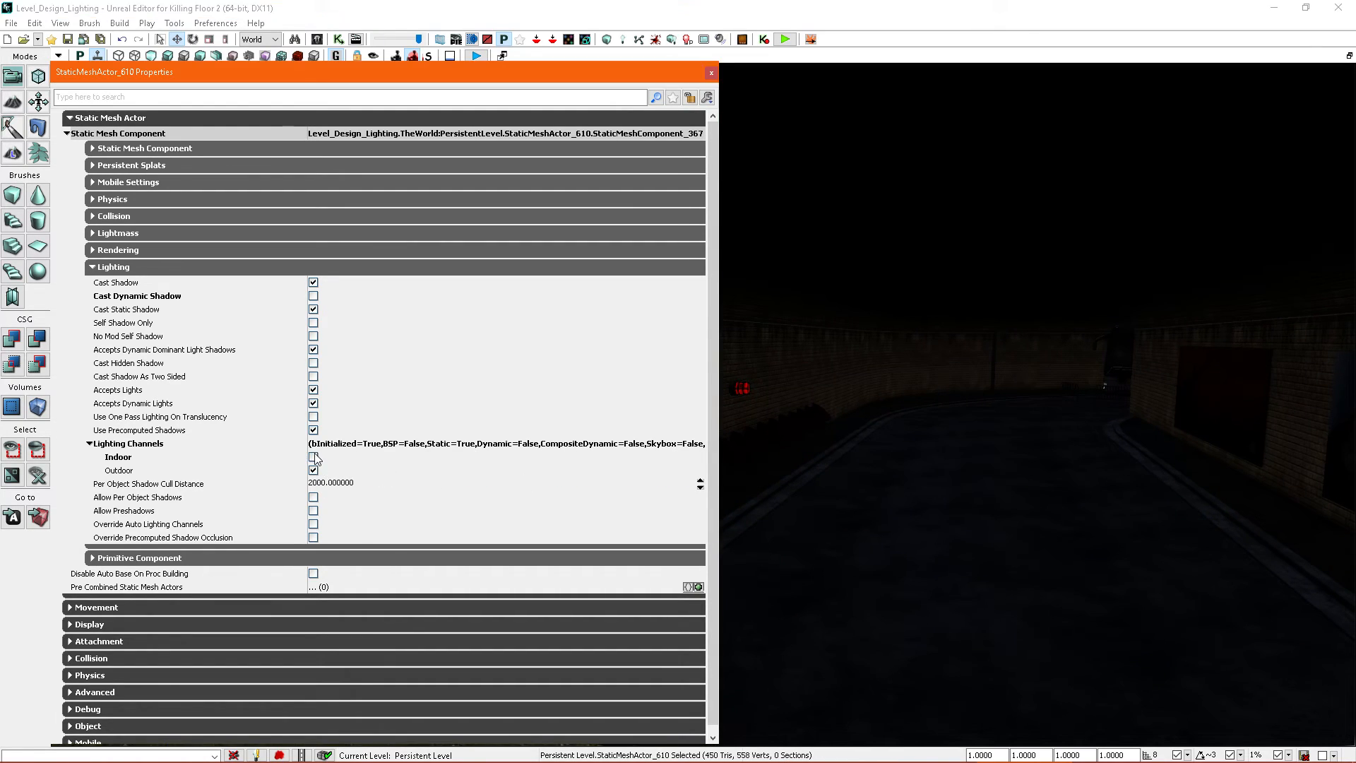
{"action": "left_click", "coordinate": [313, 457]}
{"action": "left_click", "coordinate": [314, 470]}
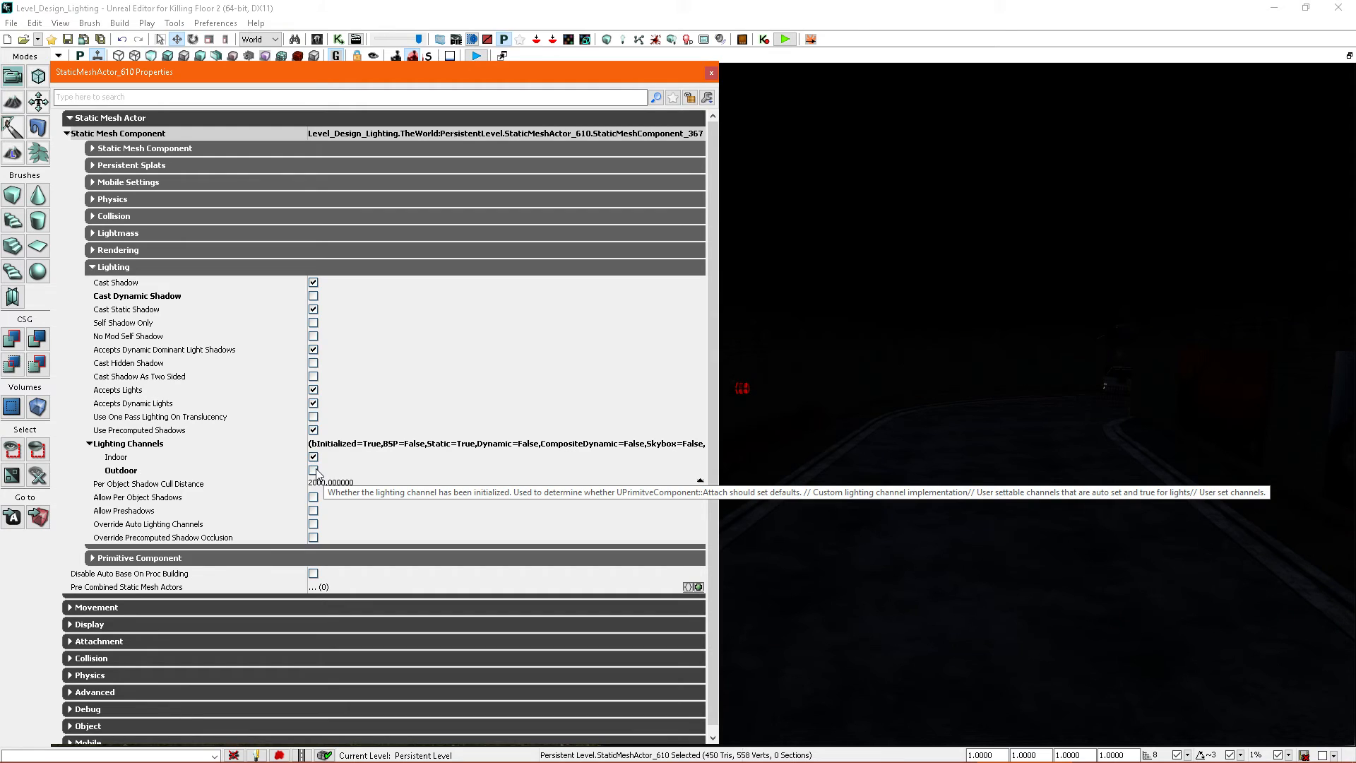
{"action": "left_click", "coordinate": [312, 524]}
{"action": "right_click_drag", "start_coordinate": [876, 353], "coordinate": [895, 349]}
{"action": "key", "text": "g"}
{"action": "key", "text": "g"}
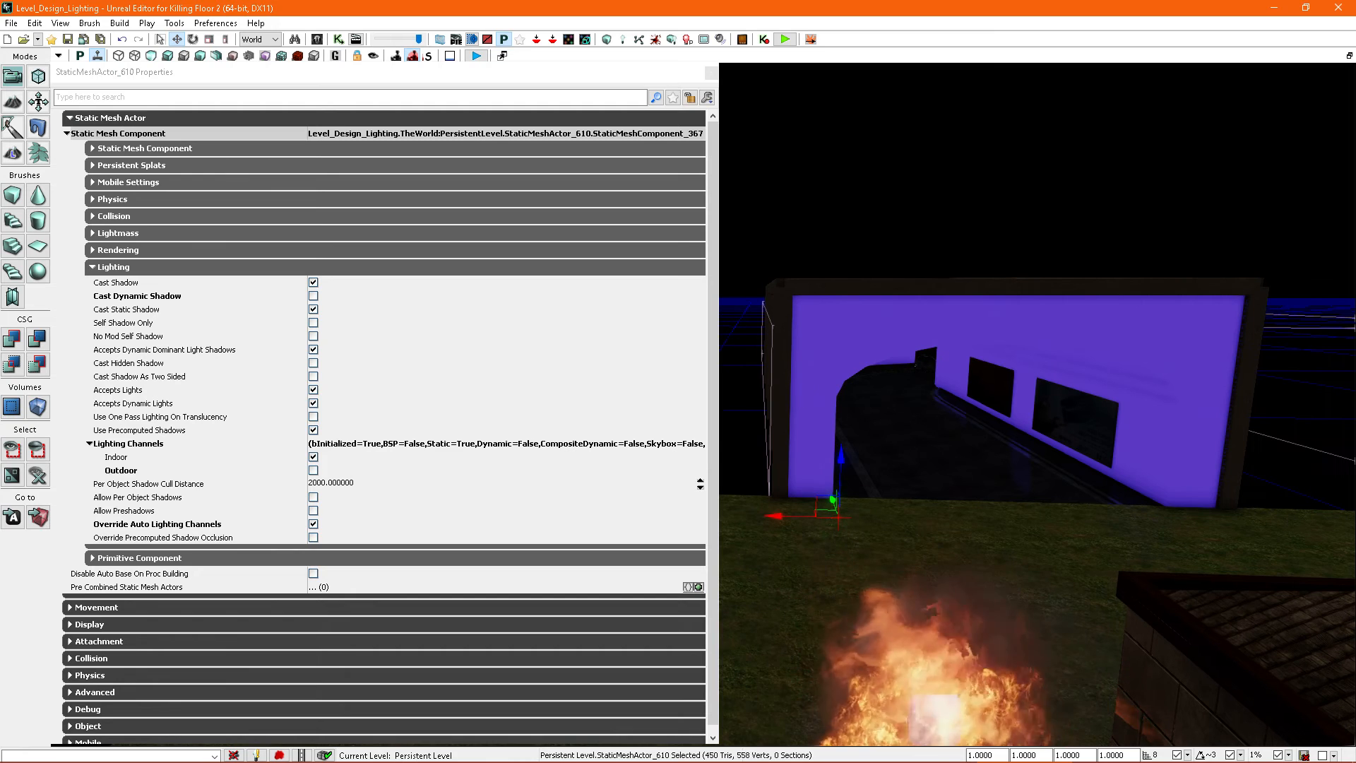
Step: Enable the Outdoor lighting channel on the tunnel mesh as well, and inspect the tunnel from outside and inside
{"action": "left_click", "coordinate": [313, 470]}
{"action": "right_click_drag", "start_coordinate": [775, 565], "coordinate": [924, 422]}
{"action": "key", "text": "w"}
{"action": "left_click_drag", "start_coordinate": [924, 422], "coordinate": [772, 221]}
{"action": "key", "text": "g"}
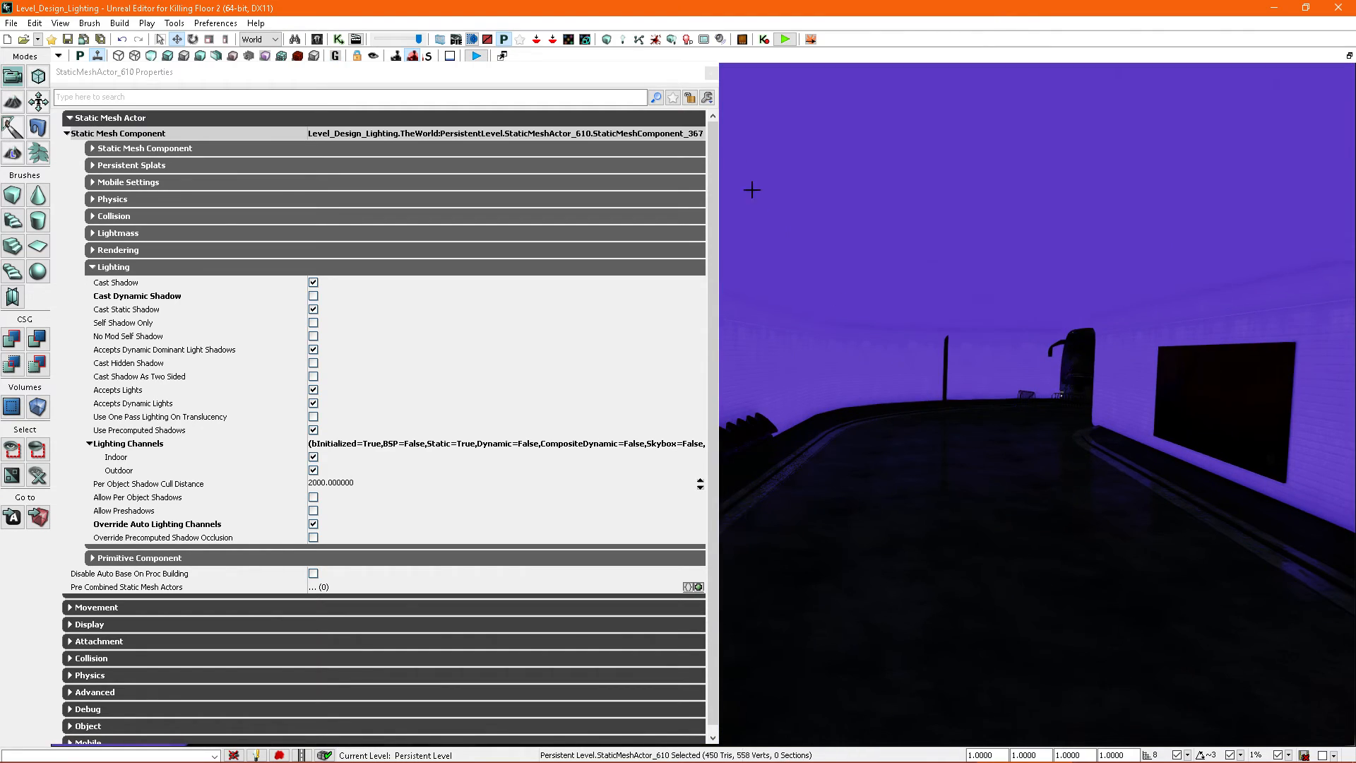
{"action": "right_click_drag", "start_coordinate": [721, 86], "coordinate": [798, 129]}
{"action": "right_click_drag", "start_coordinate": [947, 346], "coordinate": [927, 355]}
{"action": "left_click_drag", "start_coordinate": [927, 355], "coordinate": [947, 369]}
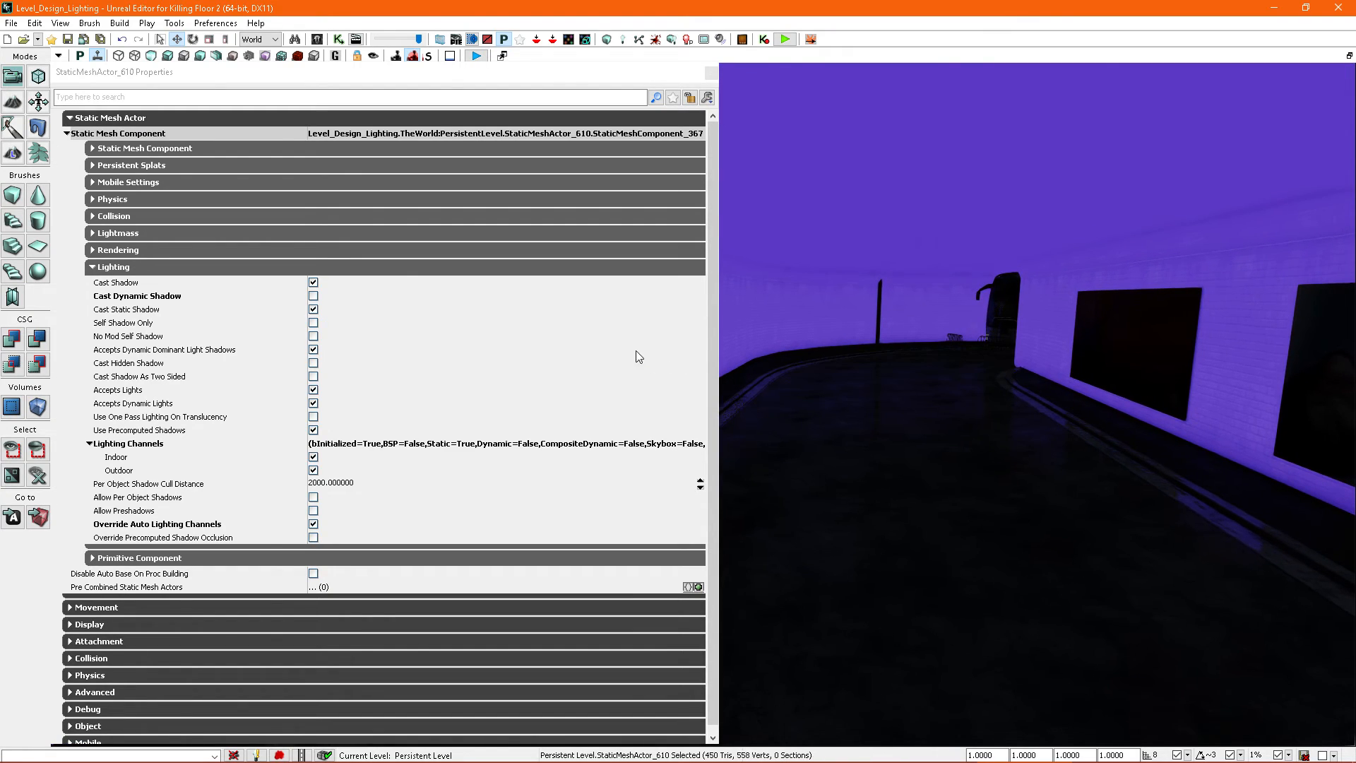
{"action": "key", "text": "g"}
{"action": "right_click_drag", "start_coordinate": [820, 397], "coordinate": [858, 317]}
{"action": "key", "text": "g"}
Step: Set the indoor sky light's Lower Brightness to 0.01 and check the tunnel wall in game view
{"action": "left_click", "coordinate": [932, 290]}
{"action": "left_click", "coordinate": [711, 73]}
{"action": "right_click_drag", "start_coordinate": [749, 177], "coordinate": [731, 227]}
{"action": "key", "text": "F4"}
{"action": "left_click", "coordinate": [345, 164]}
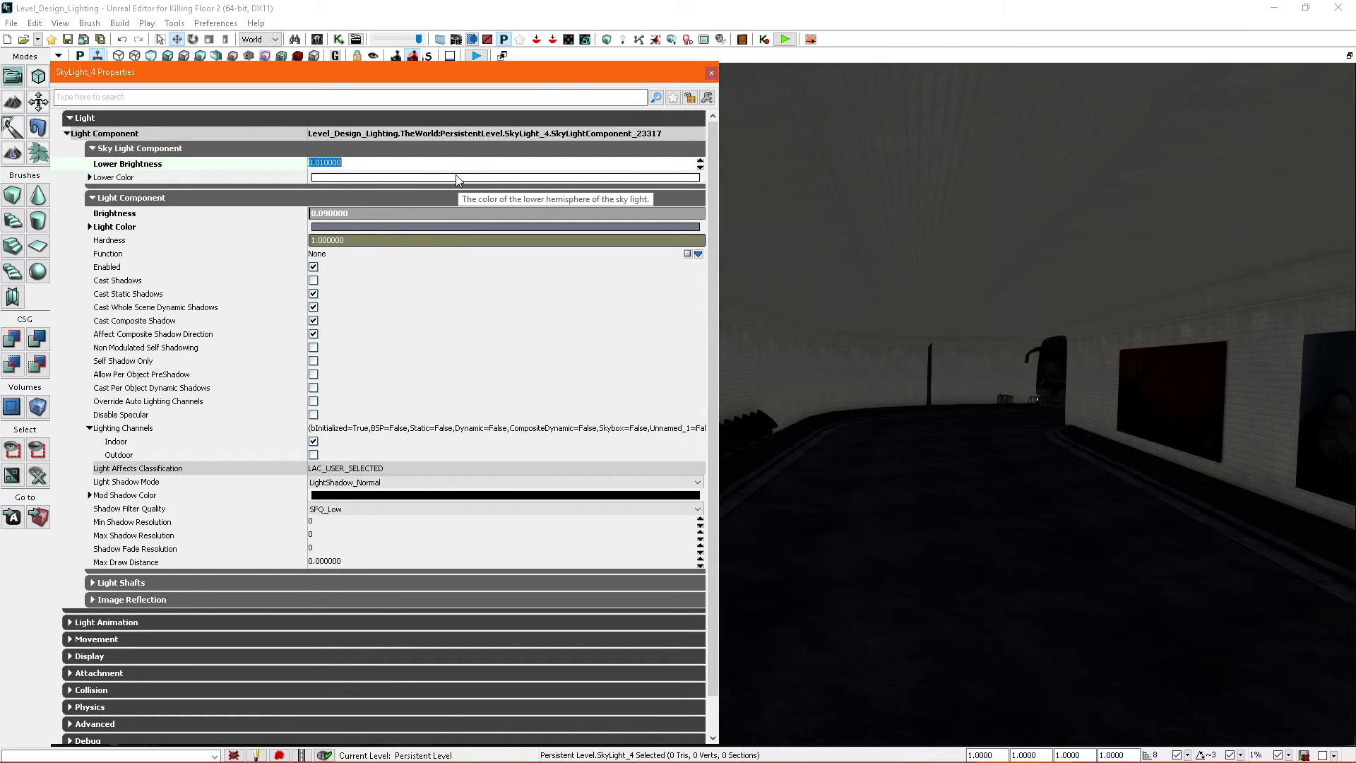
{"action": "key", "text": "g"}
{"action": "right_click_drag", "start_coordinate": [1000, 327], "coordinate": [932, 327]}
Step: Try Lower Brightness values of 0.1 and 5 on the indoor sky light, and restore 0.01
{"action": "left_click", "coordinate": [363, 165]}
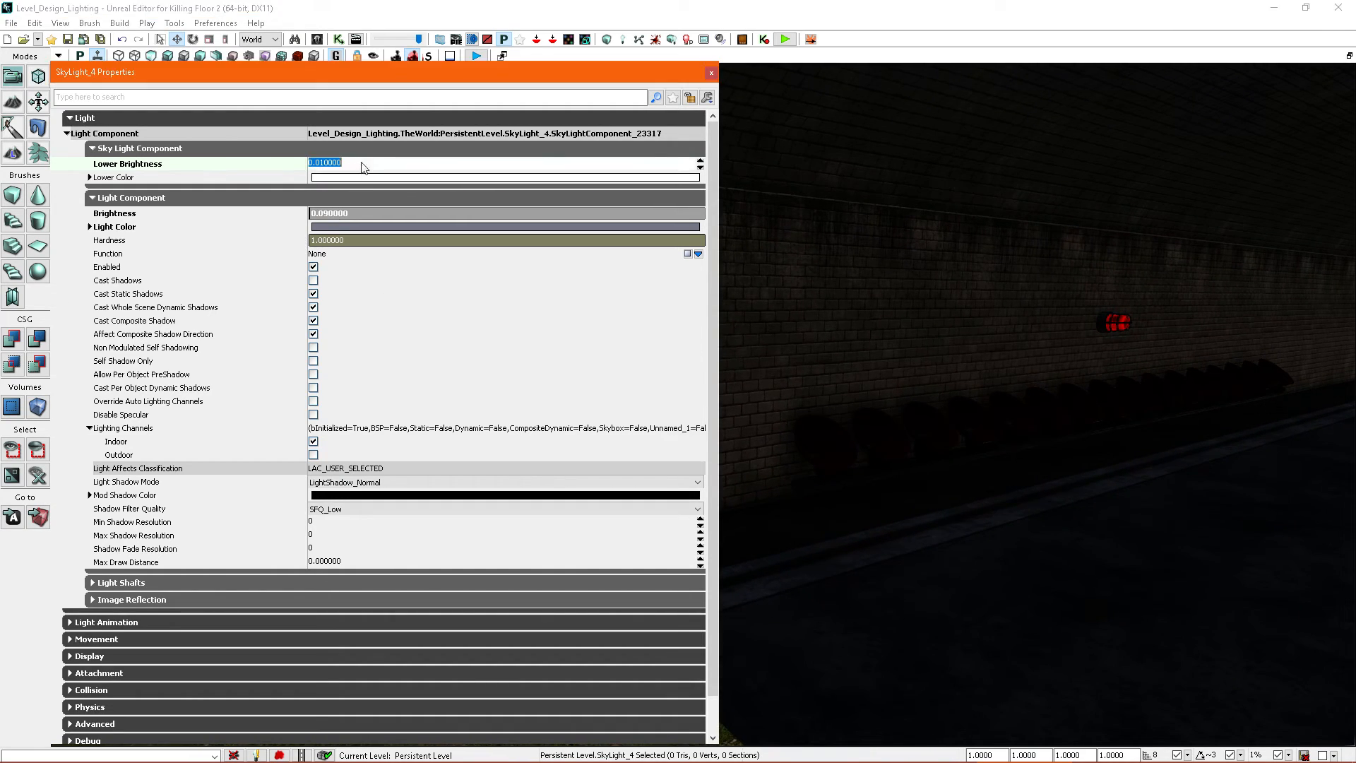
{"action": "type", "text": "0.1"}
{"action": "key", "text": "Return"}
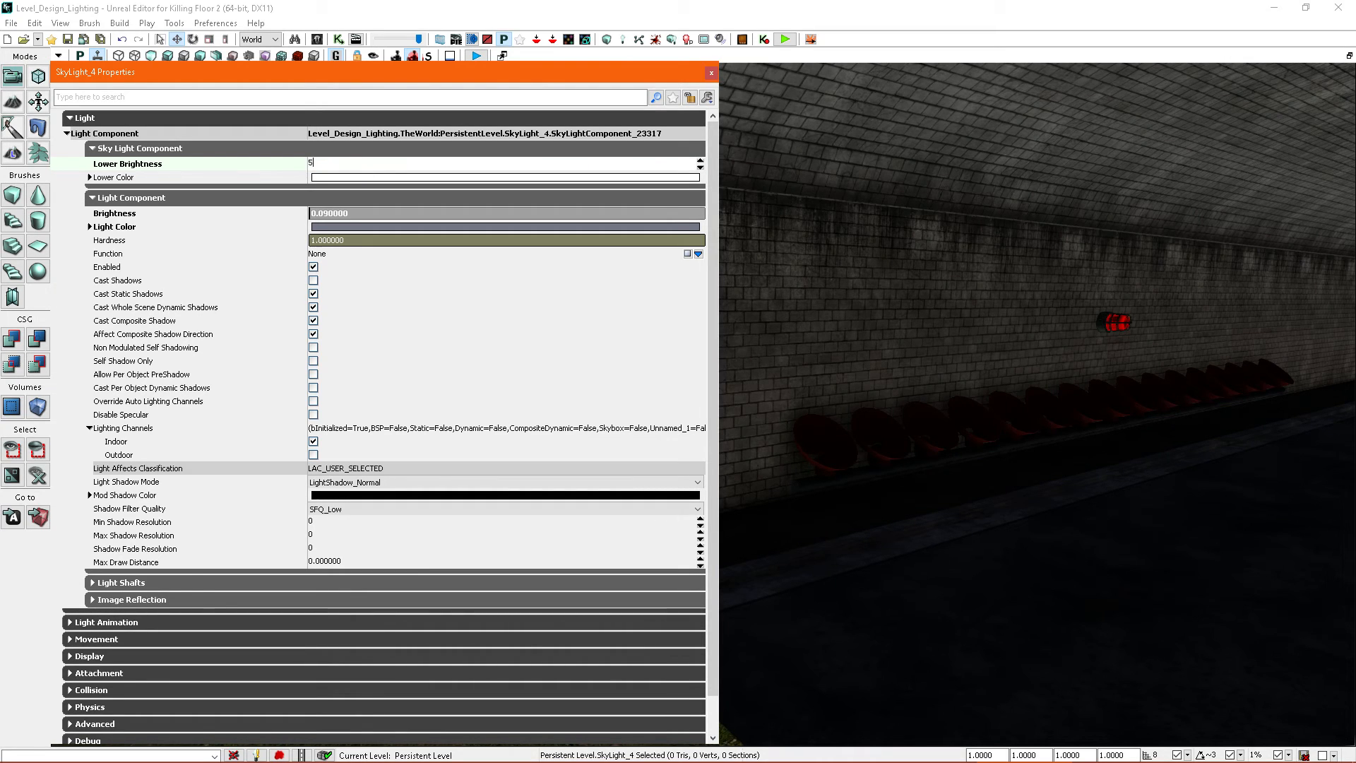
{"action": "key", "text": "Return"}
{"action": "type", "text": "."}
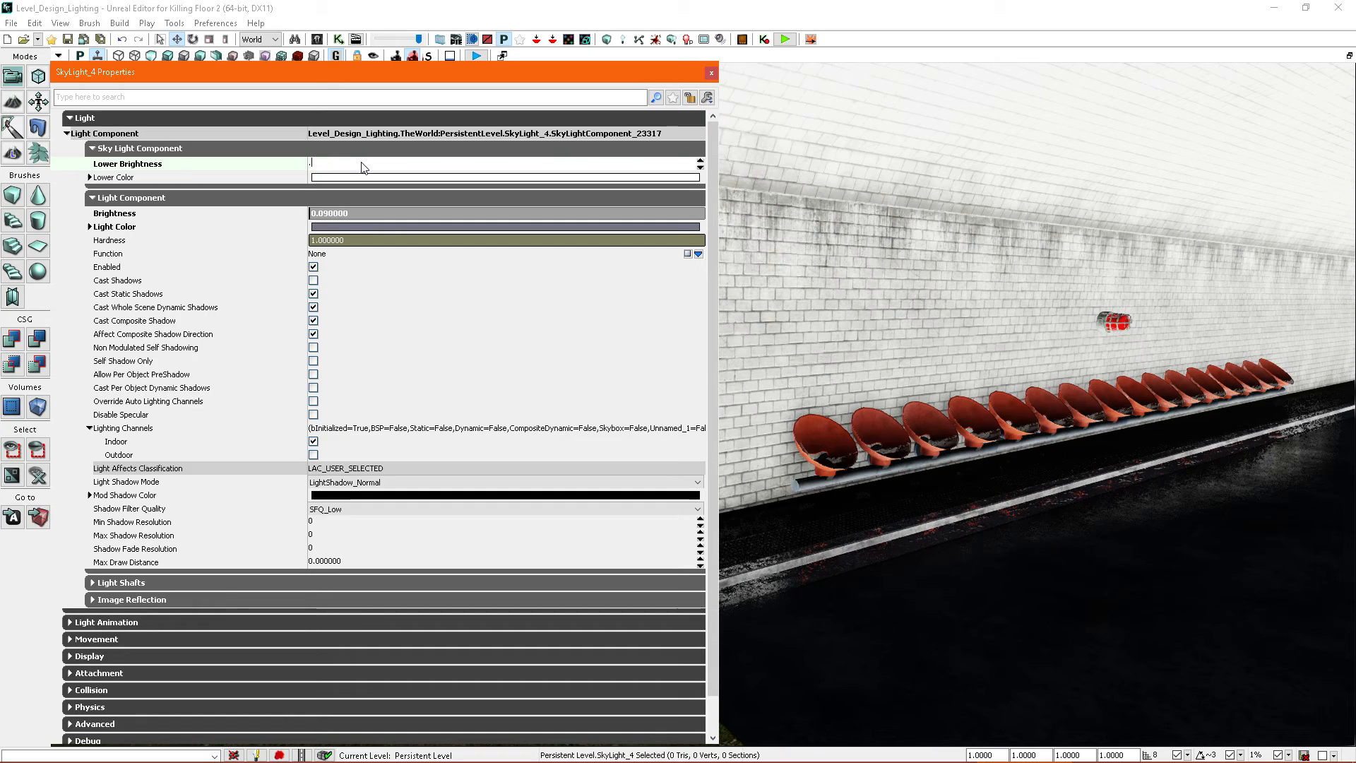
{"action": "type", "text": "01"}
{"action": "key", "text": "Return"}
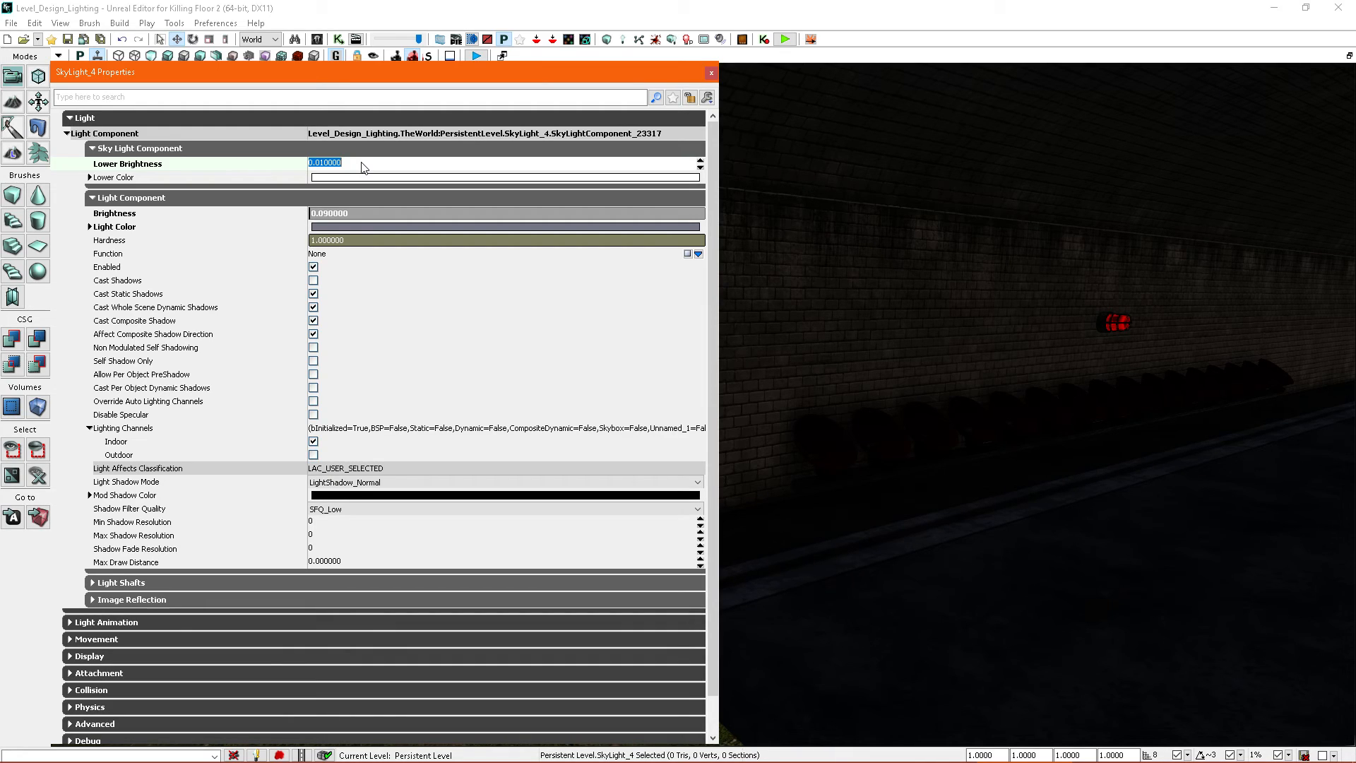
{"action": "left_click", "coordinate": [357, 216]}
{"action": "right_click_drag", "start_coordinate": [1032, 482], "coordinate": [989, 470]}
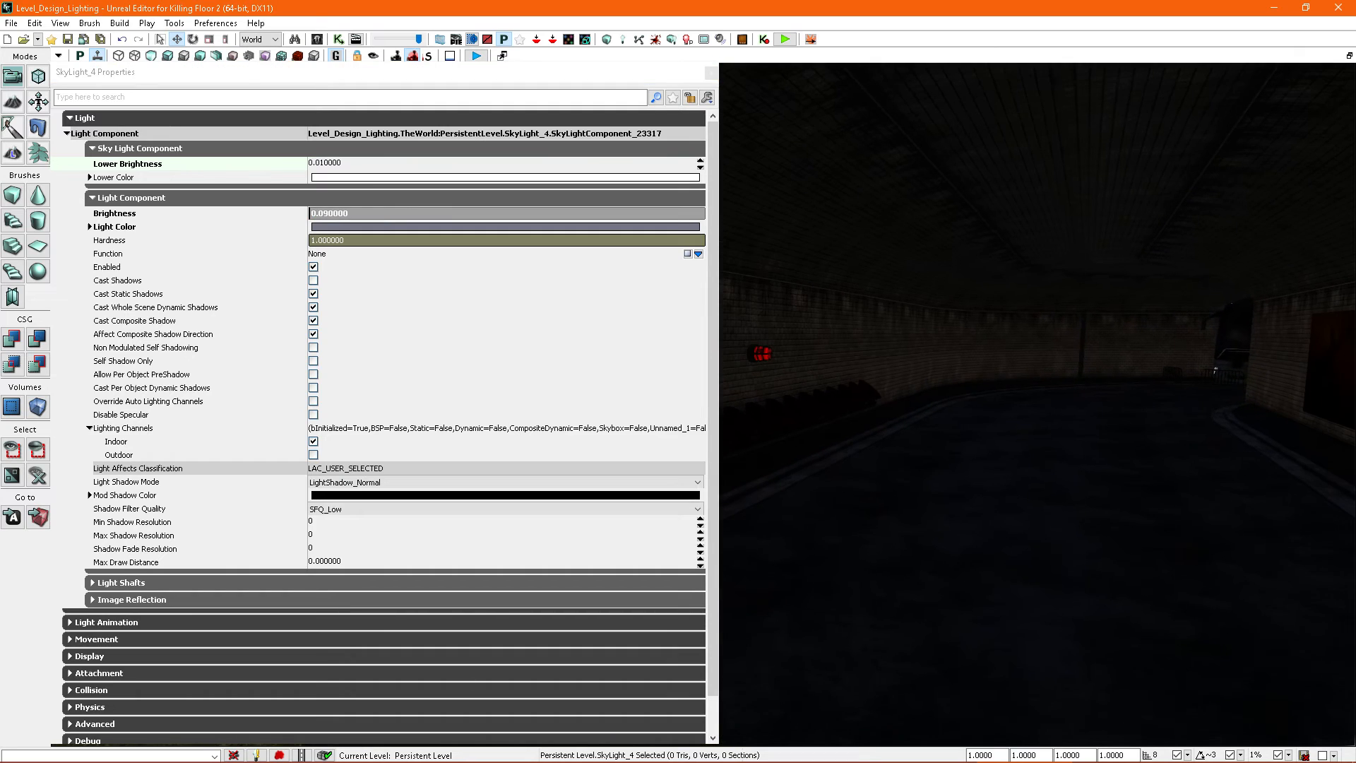
Step: Set the indoor sky light's Lower Color to a pale warm pink, hex 00FFE4E0, and close its properties
{"action": "left_click", "coordinate": [336, 177]}
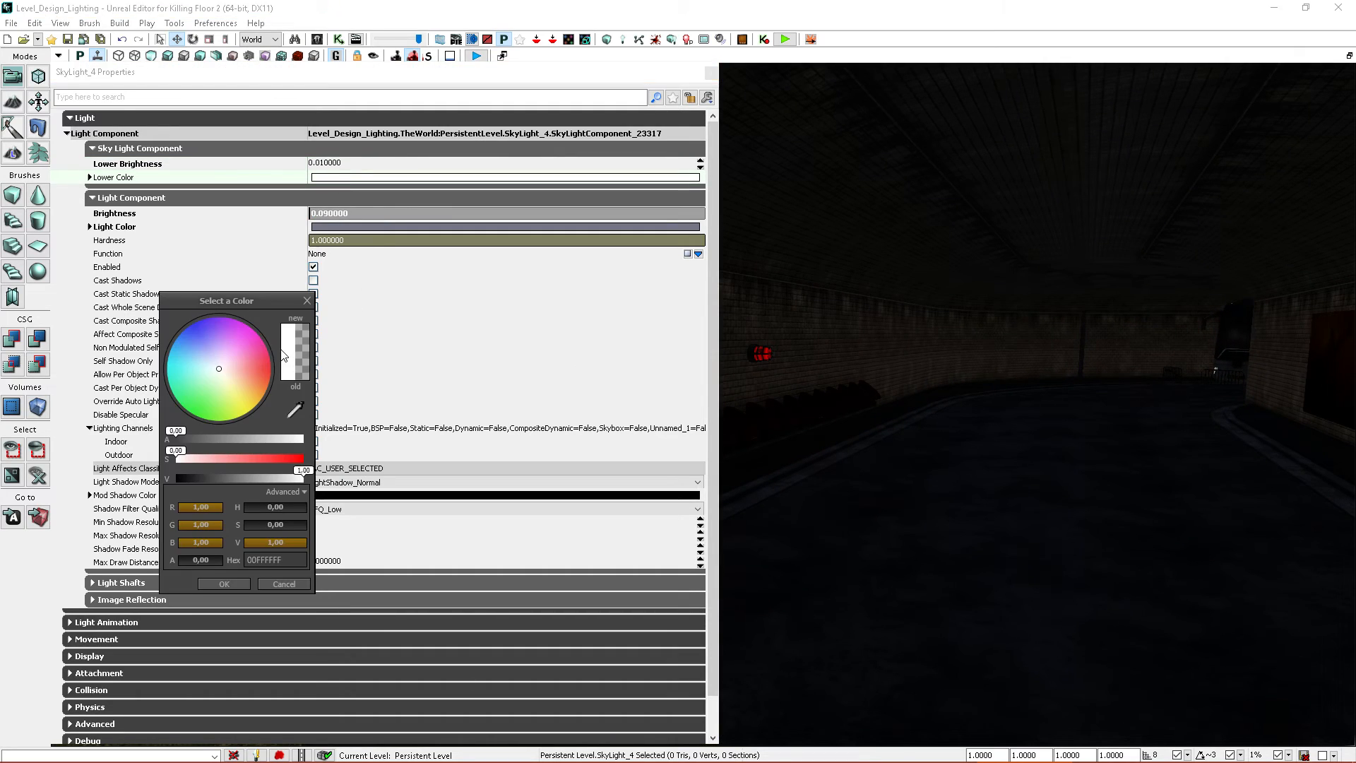
{"action": "left_click", "coordinate": [234, 368]}
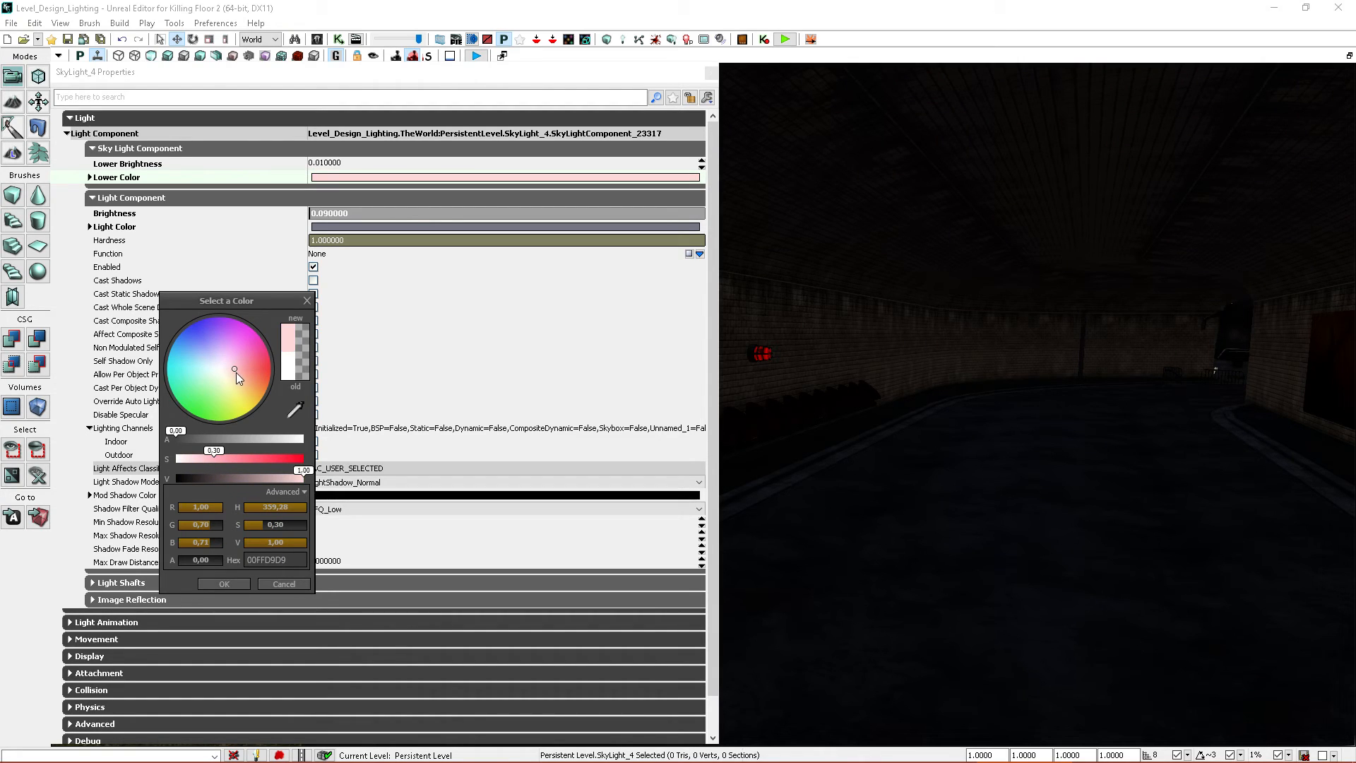
{"action": "left_click_drag", "start_coordinate": [244, 375], "coordinate": [231, 370]}
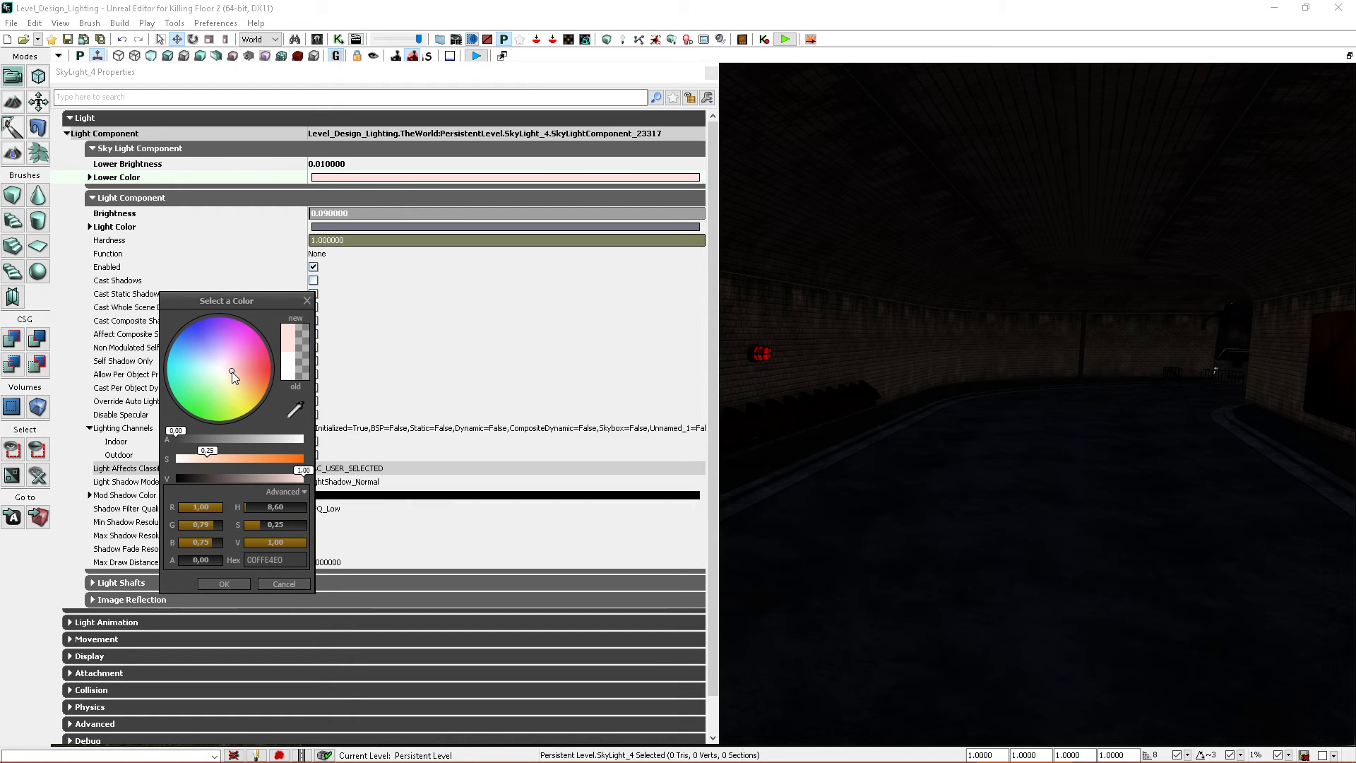
{"action": "left_click", "coordinate": [224, 584]}
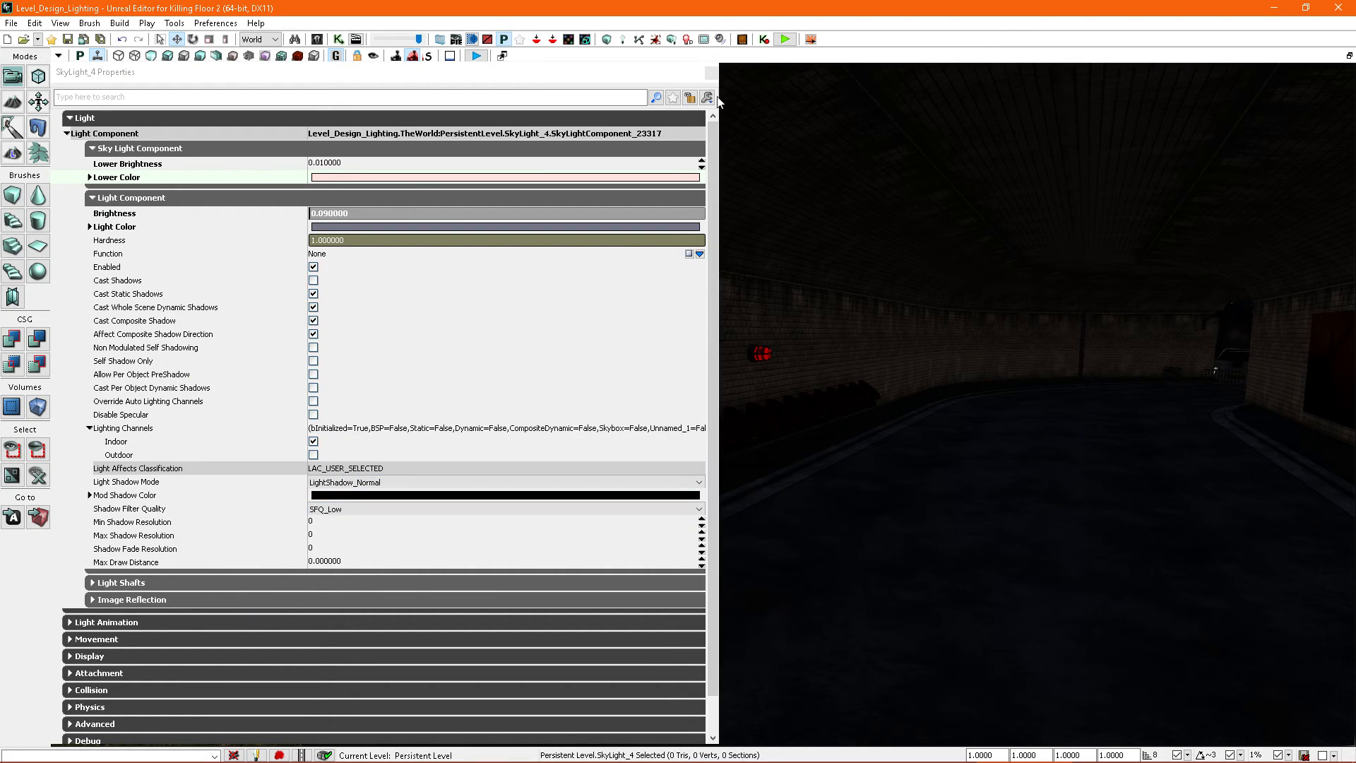
{"action": "left_click", "coordinate": [711, 72]}
Step: Set the outdoor sky light's Draw Scale to 10 to enlarge its icon, and close its properties
{"action": "key", "text": "s"}
{"action": "right_click_drag", "start_coordinate": [909, 375], "coordinate": [826, 463]}
{"action": "key", "text": "g"}
{"action": "key", "text": "s"}
{"action": "key", "text": "a"}
{"action": "key", "text": "g"}
{"action": "key", "text": "g"}
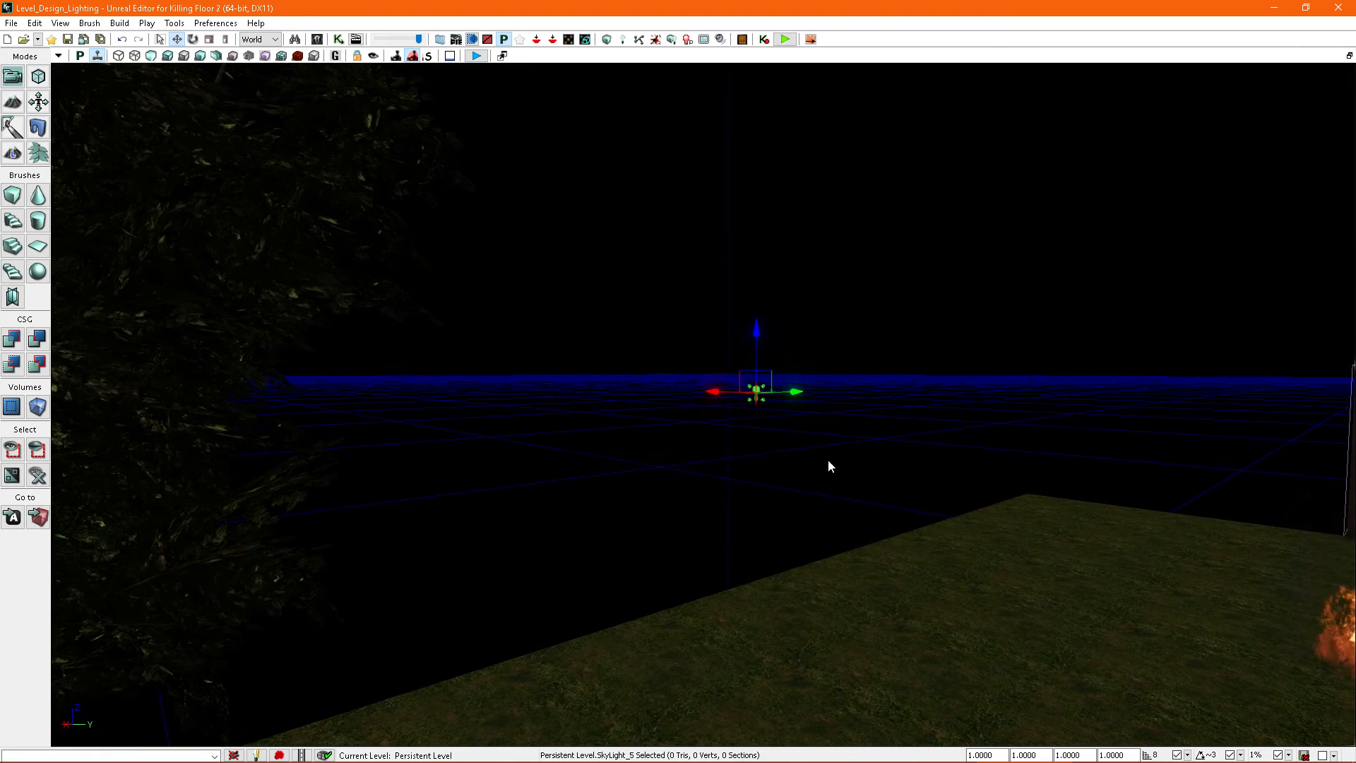
{"action": "key", "text": "F4"}
{"action": "right_click_drag", "start_coordinate": [910, 413], "coordinate": [902, 414]}
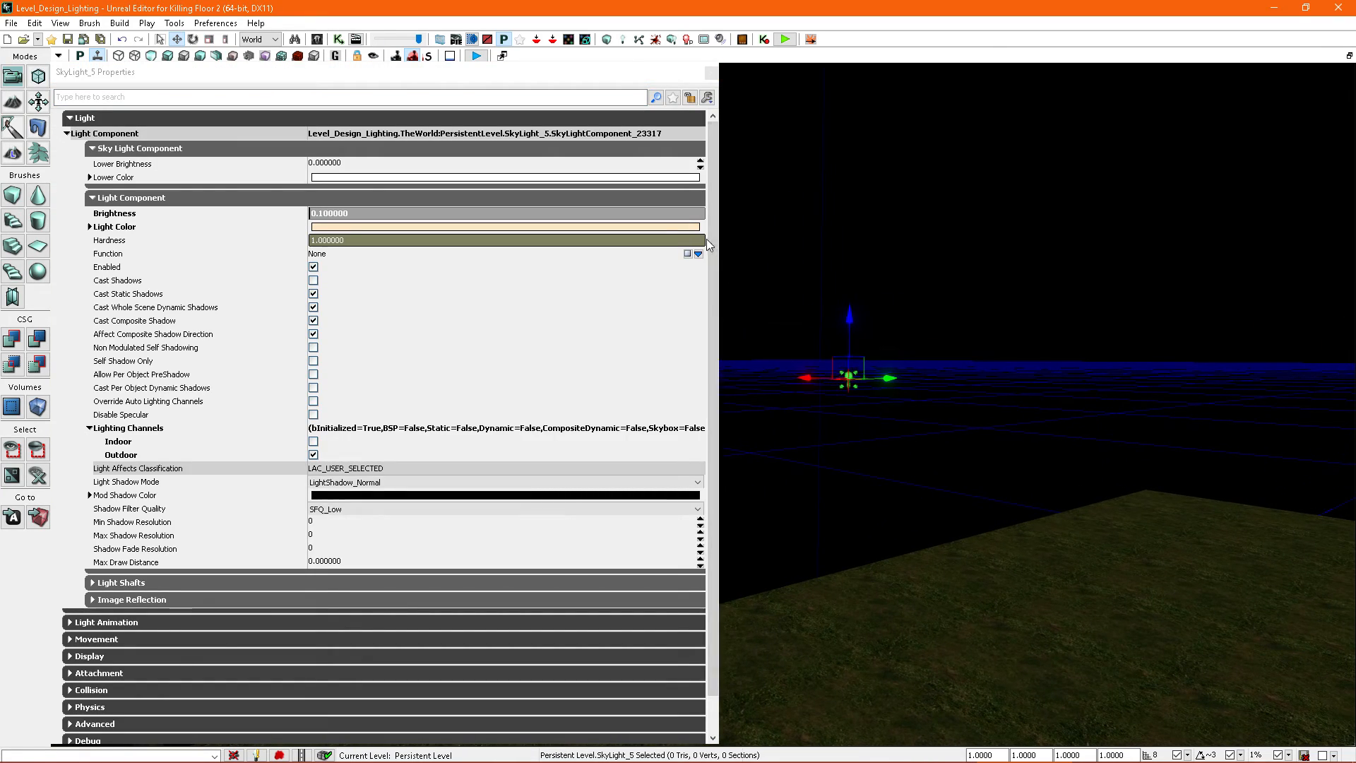
{"action": "left_click_drag", "start_coordinate": [713, 217], "coordinate": [720, 309]}
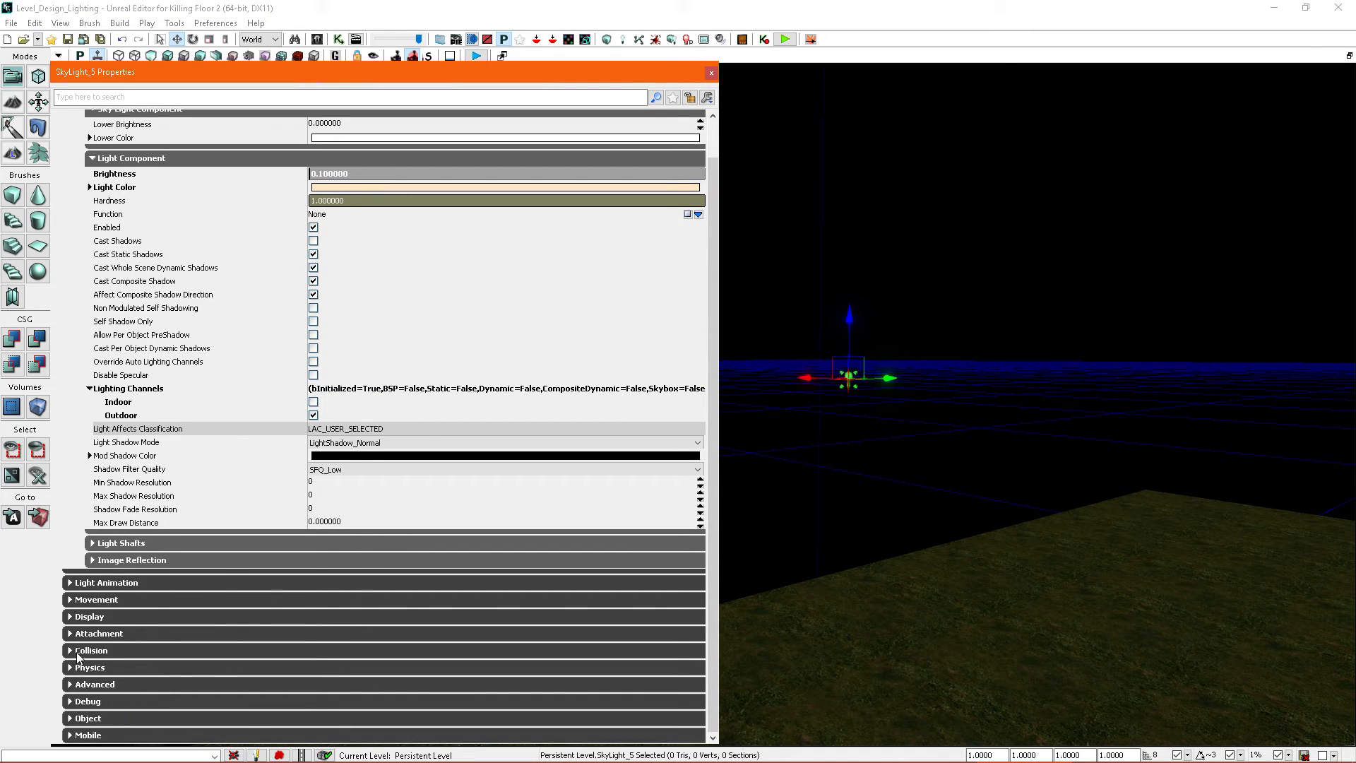
{"action": "left_click", "coordinate": [70, 617]}
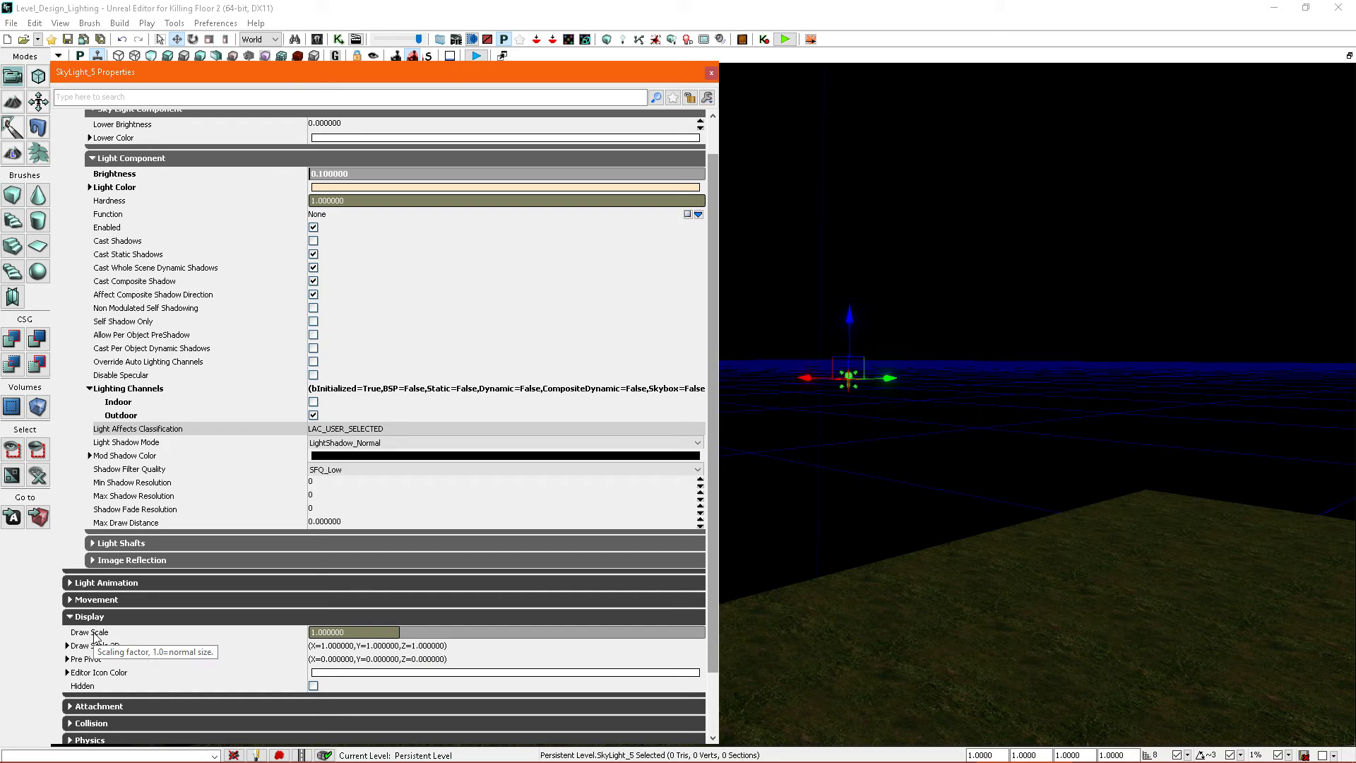
{"action": "left_click", "coordinate": [420, 638]}
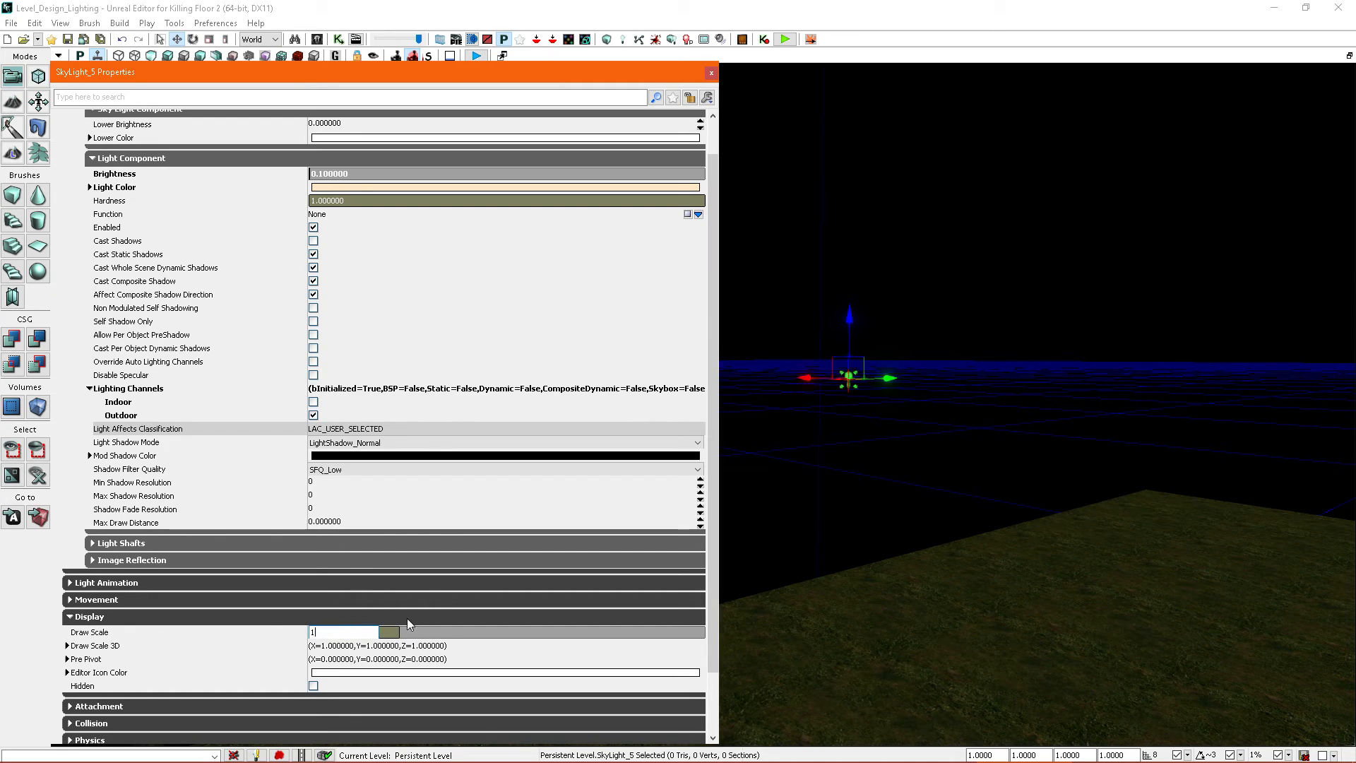
{"action": "key", "text": "Return"}
{"action": "right_click_drag", "start_coordinate": [851, 484], "coordinate": [860, 396]}
{"action": "key", "text": "F4"}
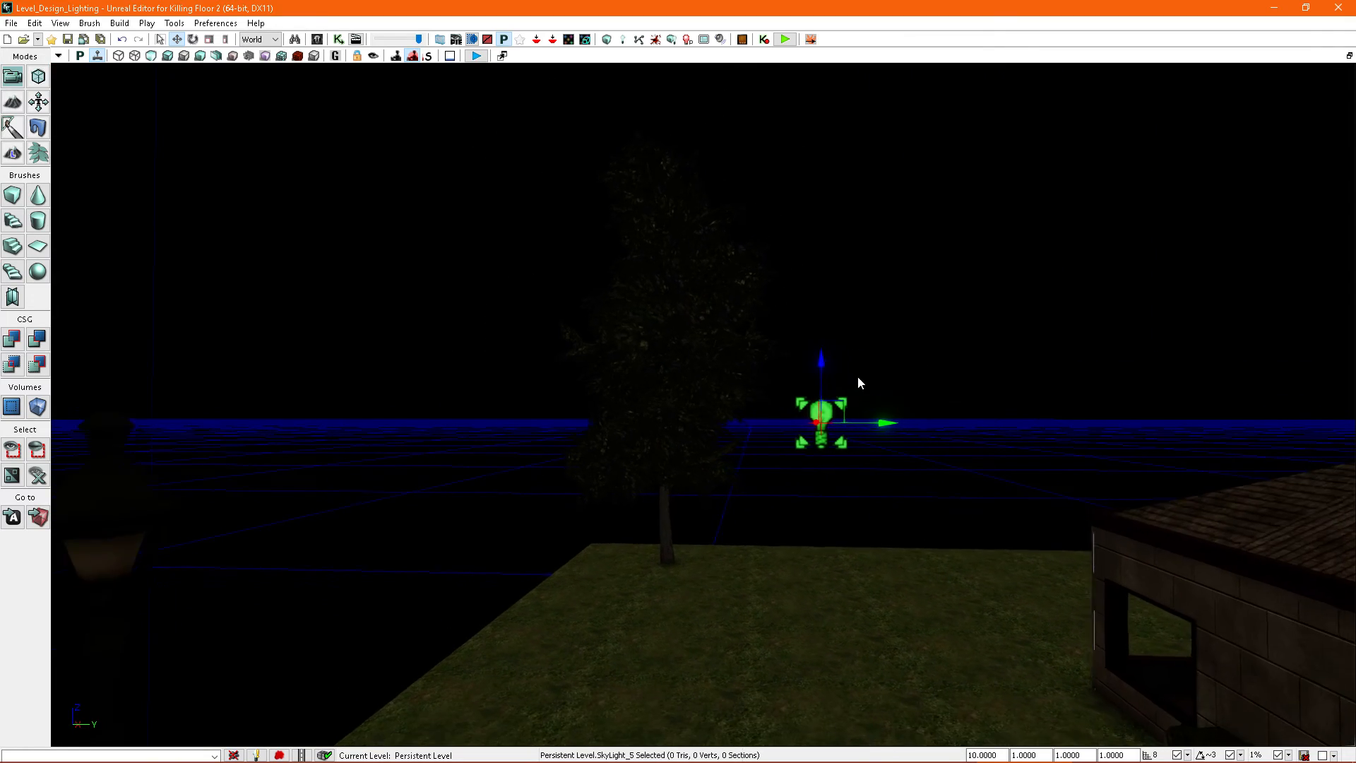
Step: Move the outdoor sky light high above the grass area and clear the selection
{"action": "left_click_drag", "start_coordinate": [834, 403], "coordinate": [1064, 184]}
{"action": "mouse_move", "coordinate": [847, 339]}
{"action": "right_mouse_down"}
{"action": "mouse_move", "coordinate": [880, 328]}
{"action": "mouse_move", "coordinate": [847, 330]}
{"action": "right_mouse_up"}
{"action": "right_click_drag", "start_coordinate": [765, 358], "coordinate": [840, 342]}
{"action": "left_click_drag", "start_coordinate": [778, 326], "coordinate": [654, 202]}
{"action": "right_click_drag", "start_coordinate": [654, 203], "coordinate": [787, 315]}
{"action": "right_click_drag", "start_coordinate": [840, 409], "coordinate": [892, 344]}
{"action": "left_click", "coordinate": [764, 414]}
{"action": "right_click_drag", "start_coordinate": [764, 415], "coordinate": [716, 498]}
{"action": "left_click", "coordinate": [716, 446]}
{"action": "left_click", "coordinate": [975, 333]}
{"action": "right_click_drag", "start_coordinate": [1007, 375], "coordinate": [936, 416]}
{"action": "right_click_drag", "start_coordinate": [802, 364], "coordinate": [802, 346]}
{"action": "left_click", "coordinate": [802, 363]}
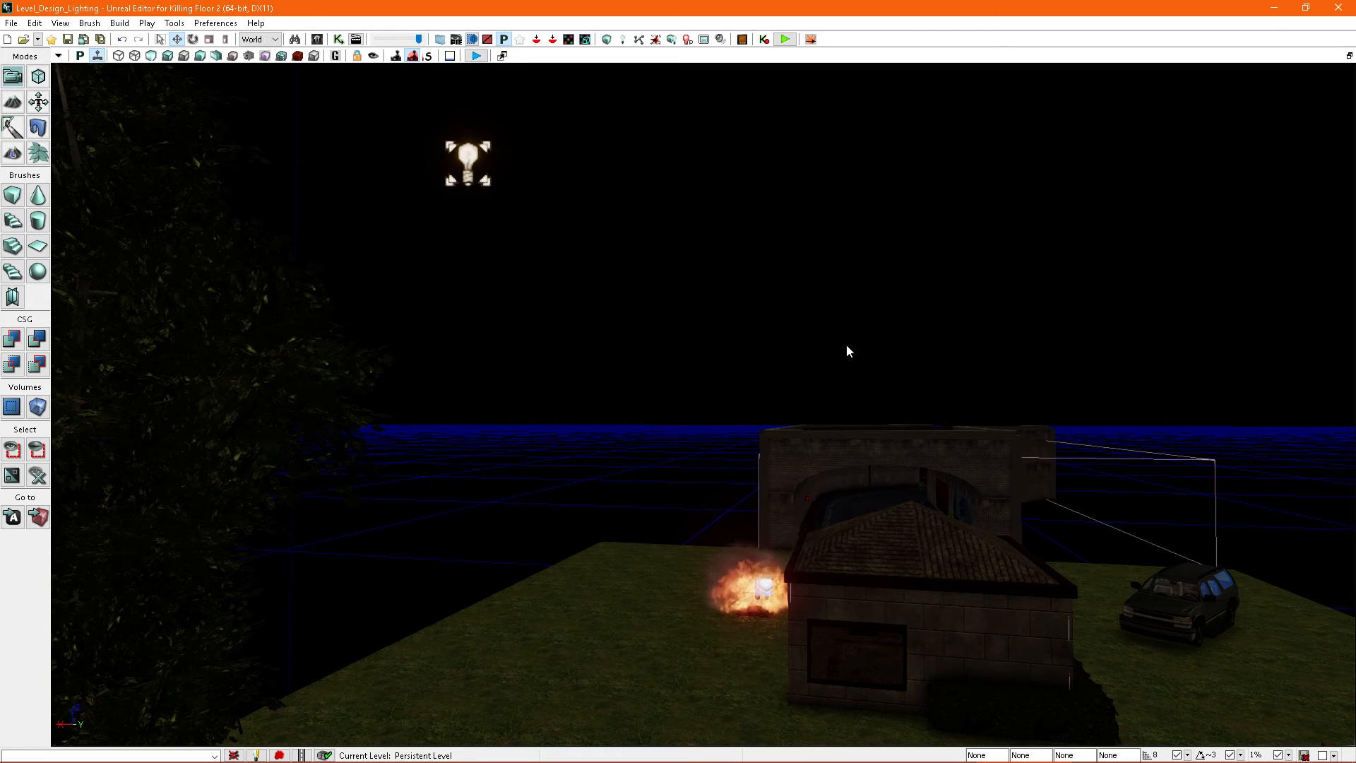
Step: Examine the house, tree, car and tunnel from several angles to judge the outdoor sky light's effect on the grass area
{"action": "right_click_drag", "start_coordinate": [865, 385], "coordinate": [890, 415]}
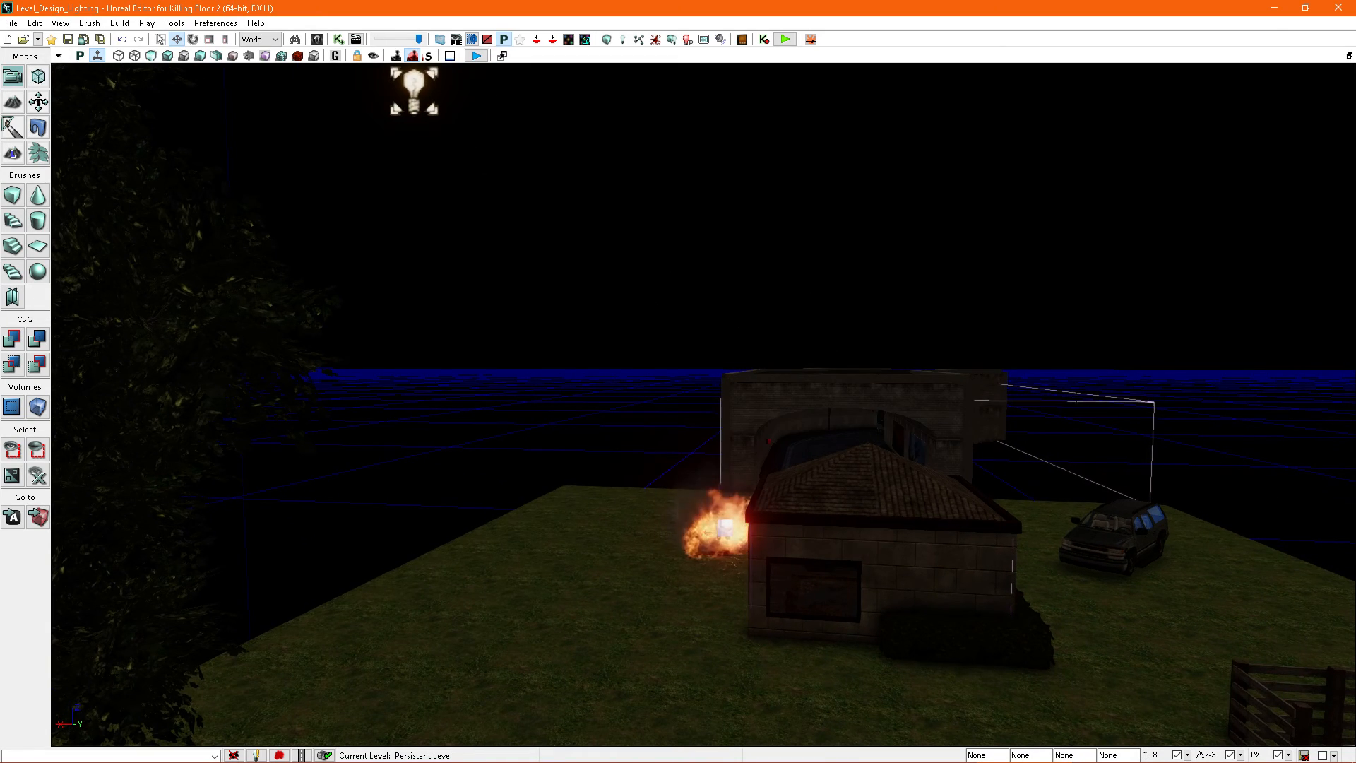
{"action": "right_click_drag", "start_coordinate": [1041, 415], "coordinate": [997, 406]}
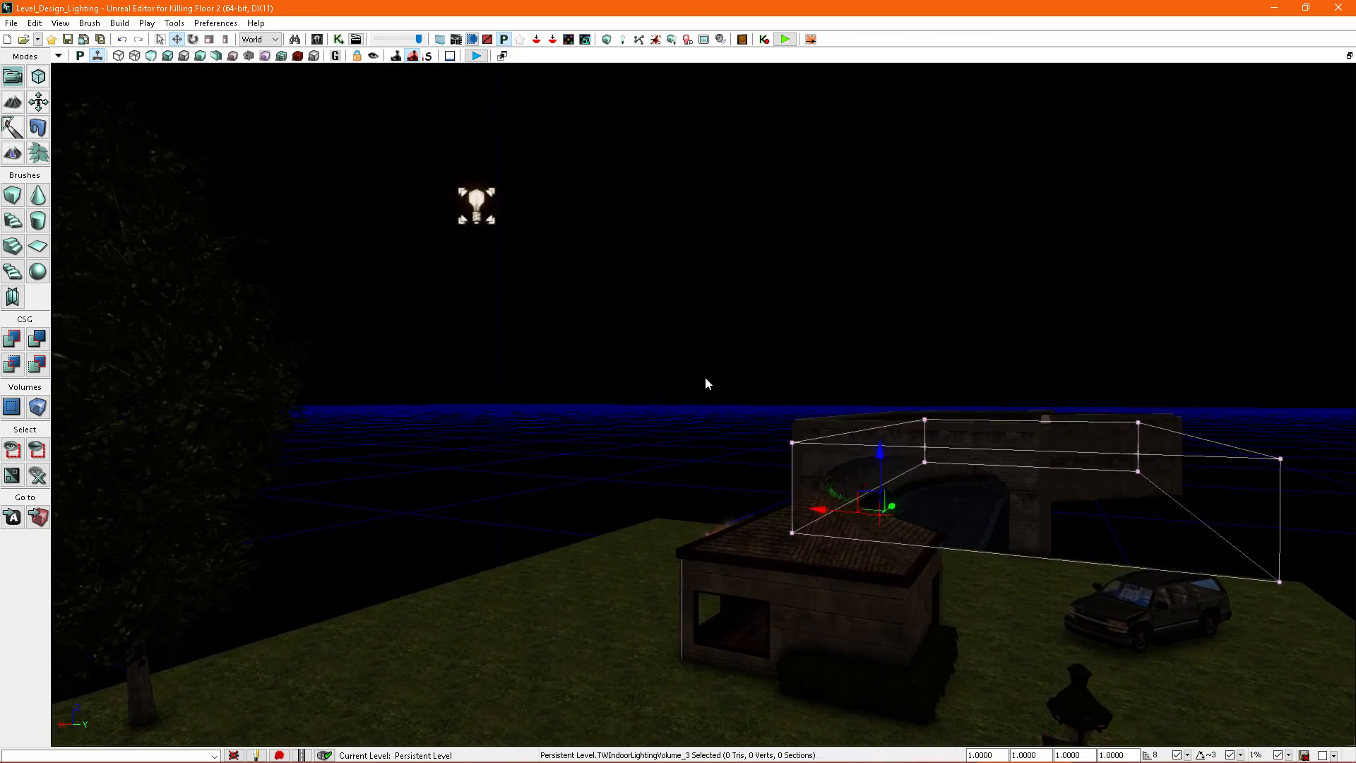
{"action": "right_click_drag", "start_coordinate": [851, 393], "coordinate": [859, 409]}
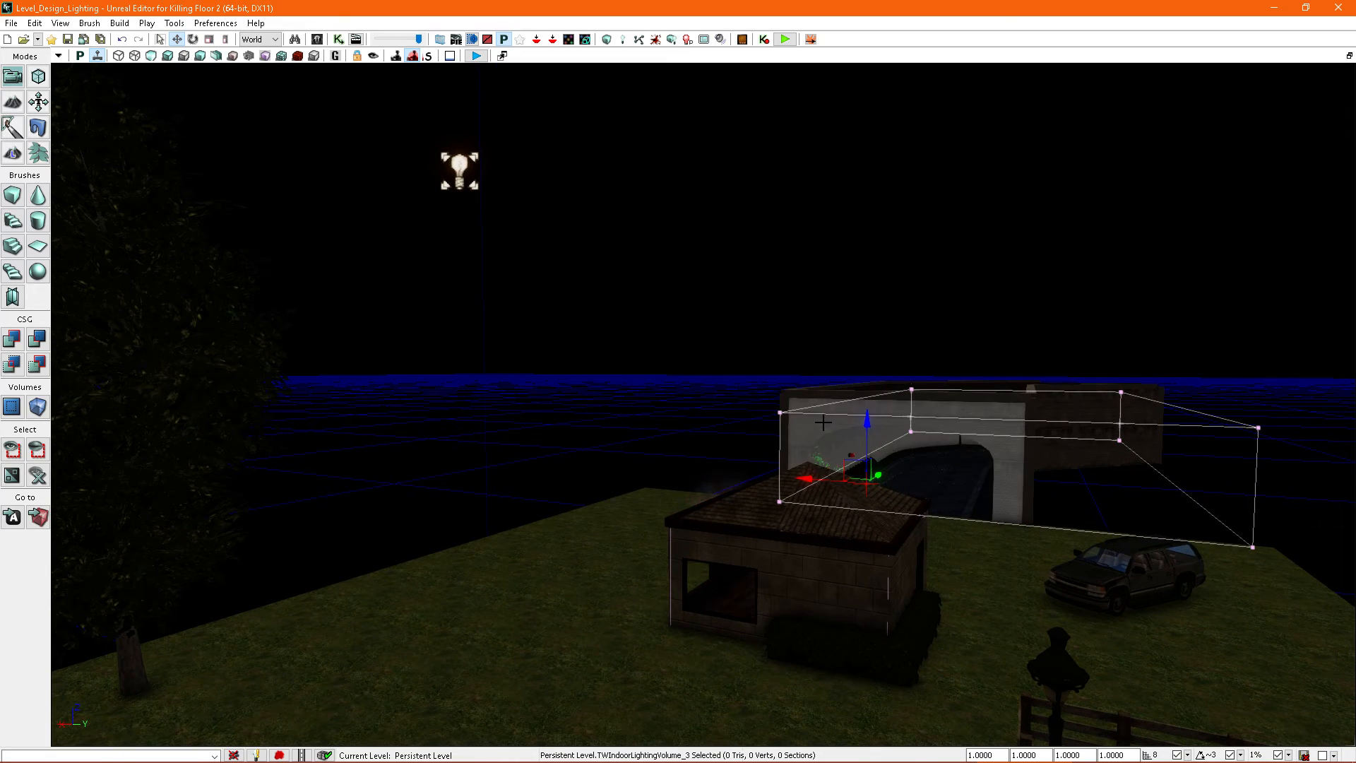
{"action": "right_click_drag", "start_coordinate": [816, 339], "coordinate": [815, 377]}
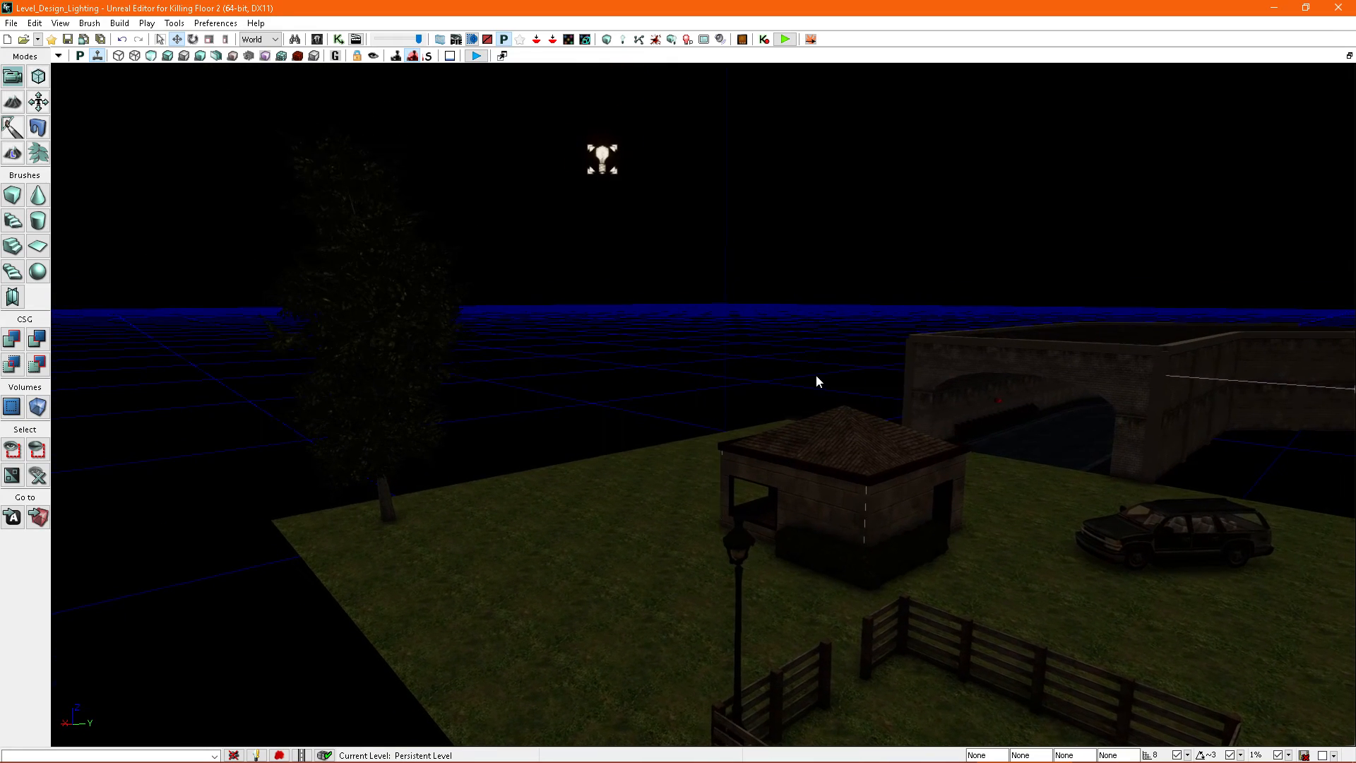
{"action": "right_click_drag", "start_coordinate": [680, 453], "coordinate": [452, 185]}
{"action": "right_click_drag", "start_coordinate": [1201, 245], "coordinate": [1242, 367]}
{"action": "right_click_drag", "start_coordinate": [706, 354], "coordinate": [664, 374]}
{"action": "mouse_move", "coordinate": [893, 395]}
{"action": "right_mouse_down"}
{"action": "mouse_move", "coordinate": [893, 508]}
{"action": "mouse_move", "coordinate": [893, 417]}
{"action": "right_mouse_up"}
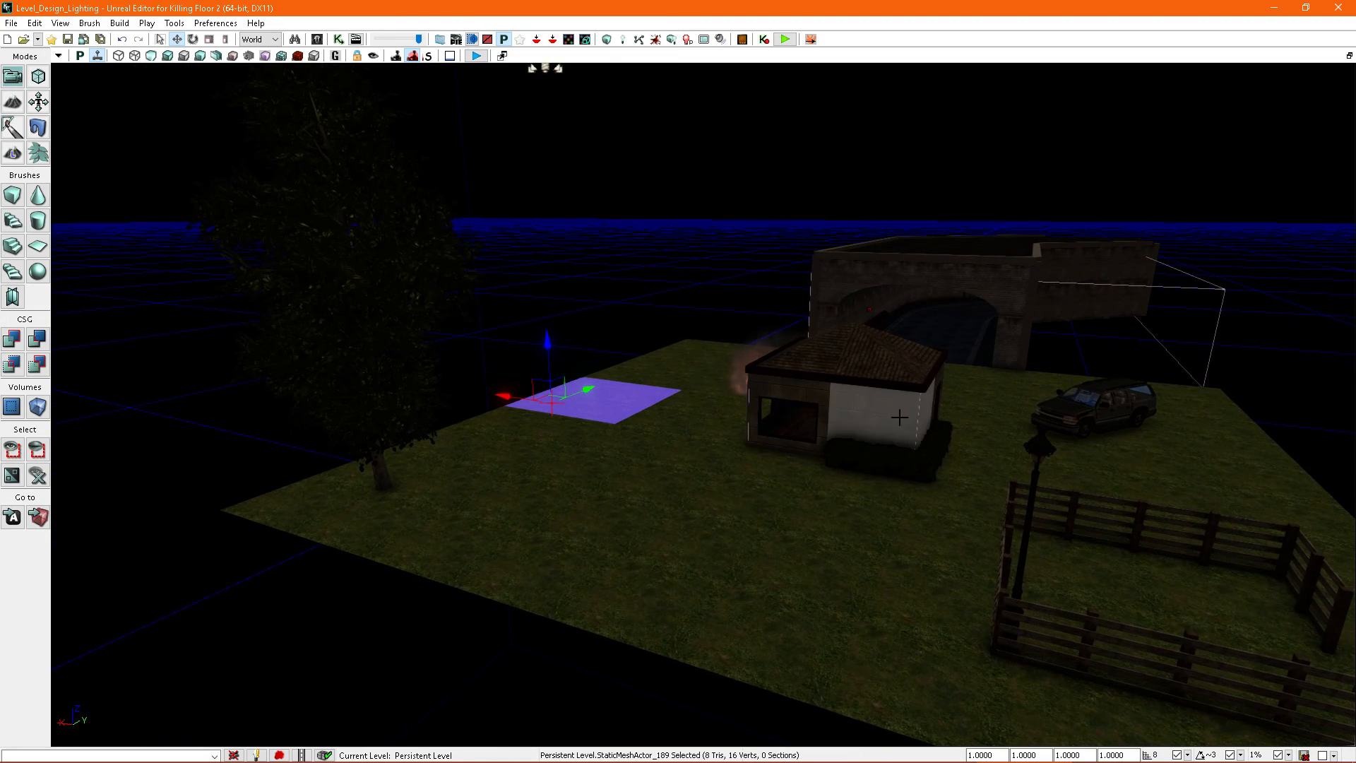
{"action": "left_click", "coordinate": [919, 404]}
{"action": "scroll", "coordinate": [914, 410], "scroll_direction": "up", "scroll_amount": 5}
{"action": "right_click", "coordinate": [906, 418]}
{"action": "right_click_drag", "start_coordinate": [856, 415], "coordinate": [890, 354]}
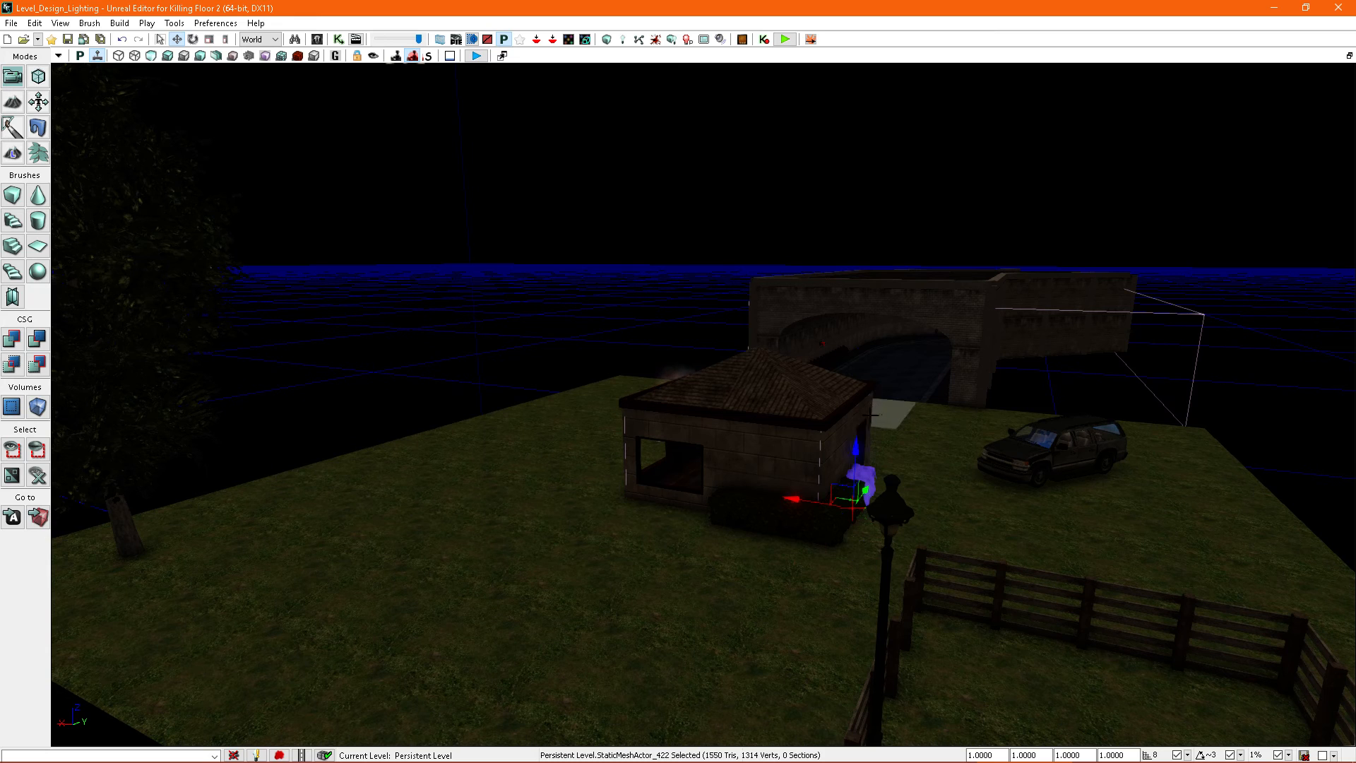
{"action": "left_click", "coordinate": [730, 341]}
{"action": "right_click_drag", "start_coordinate": [730, 340], "coordinate": [646, 268]}
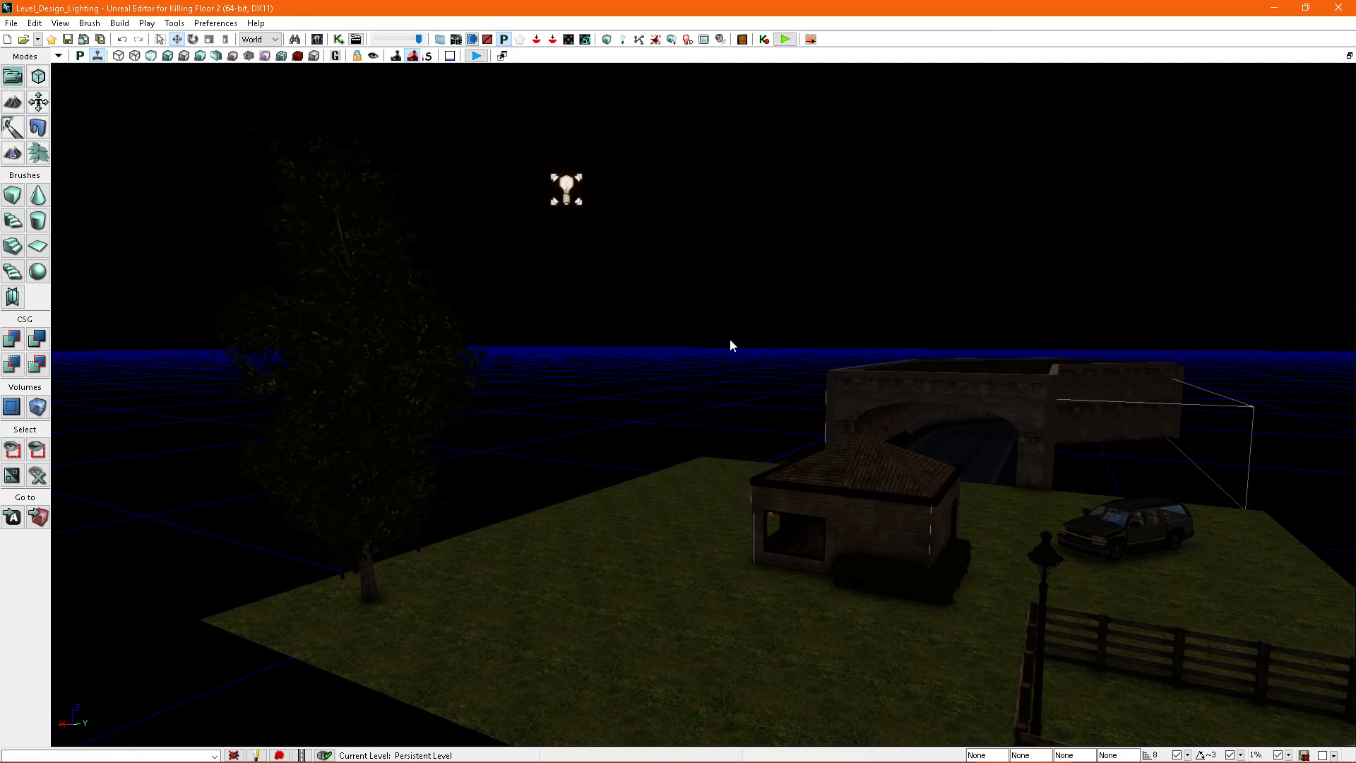
{"action": "right_click_drag", "start_coordinate": [754, 366], "coordinate": [730, 304]}
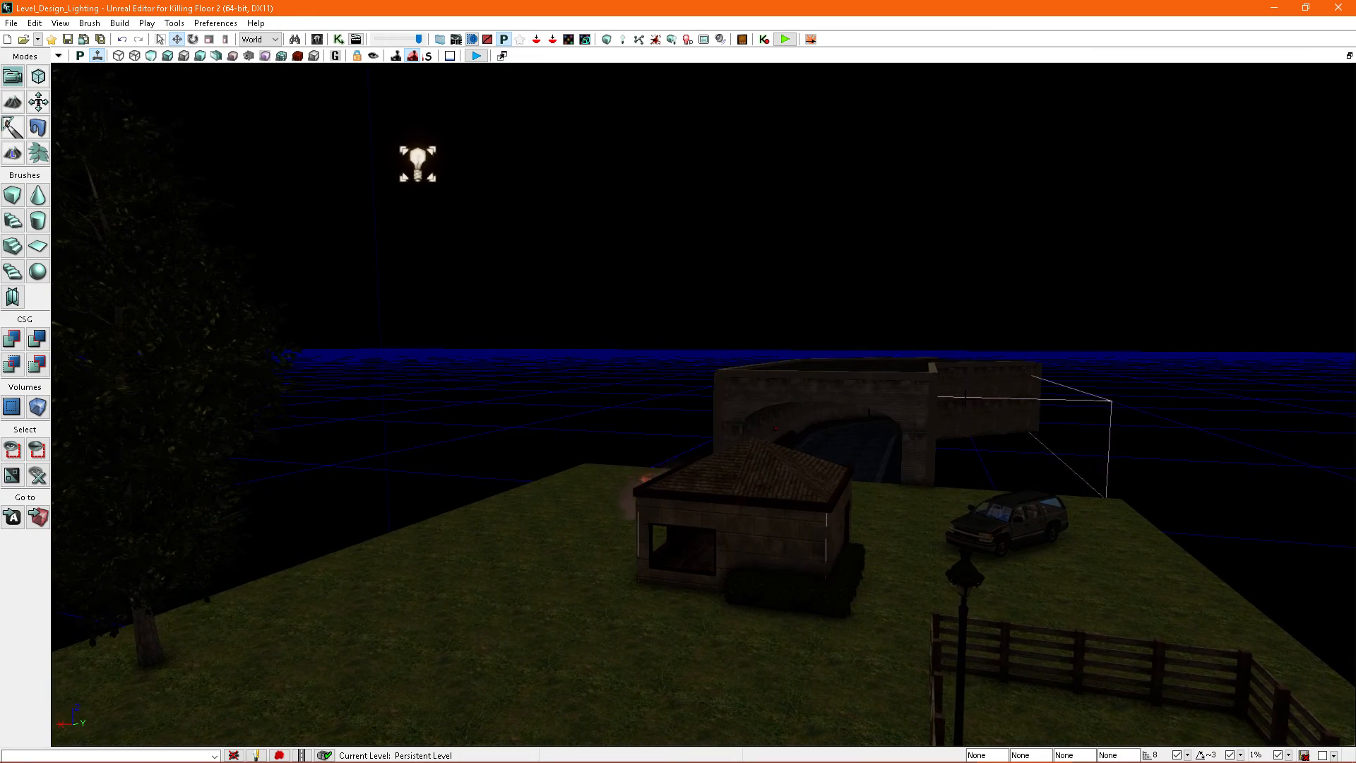
{"action": "right_click_drag", "start_coordinate": [953, 421], "coordinate": [934, 421]}
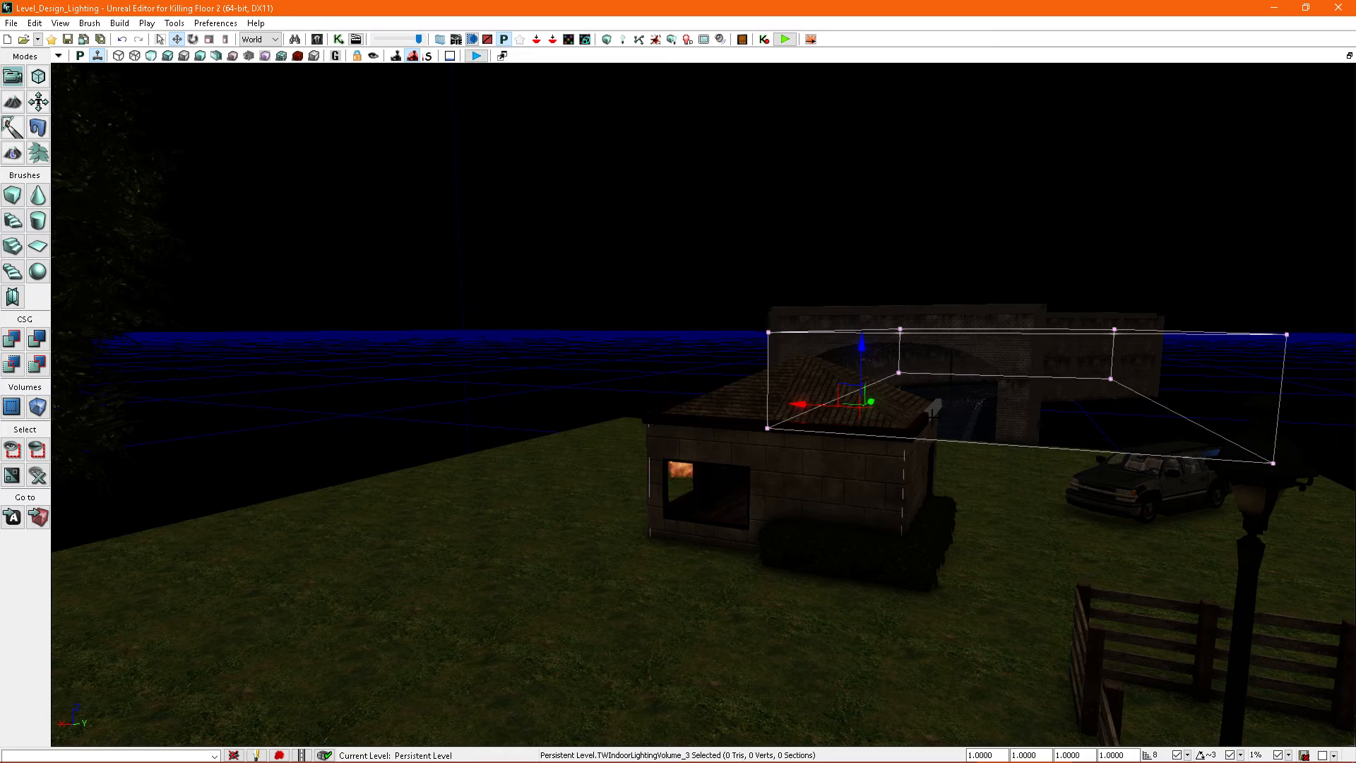
{"action": "mouse_move", "coordinate": [929, 418]}
{"action": "right_mouse_down"}
{"action": "mouse_move", "coordinate": [840, 437]}
{"action": "mouse_move", "coordinate": [929, 418]}
{"action": "right_mouse_up"}
{"action": "right_click_drag", "start_coordinate": [685, 291], "coordinate": [696, 357]}
{"action": "right_click_drag", "start_coordinate": [761, 385], "coordinate": [718, 440]}
{"action": "right_click_drag", "start_coordinate": [853, 436], "coordinate": [826, 429]}
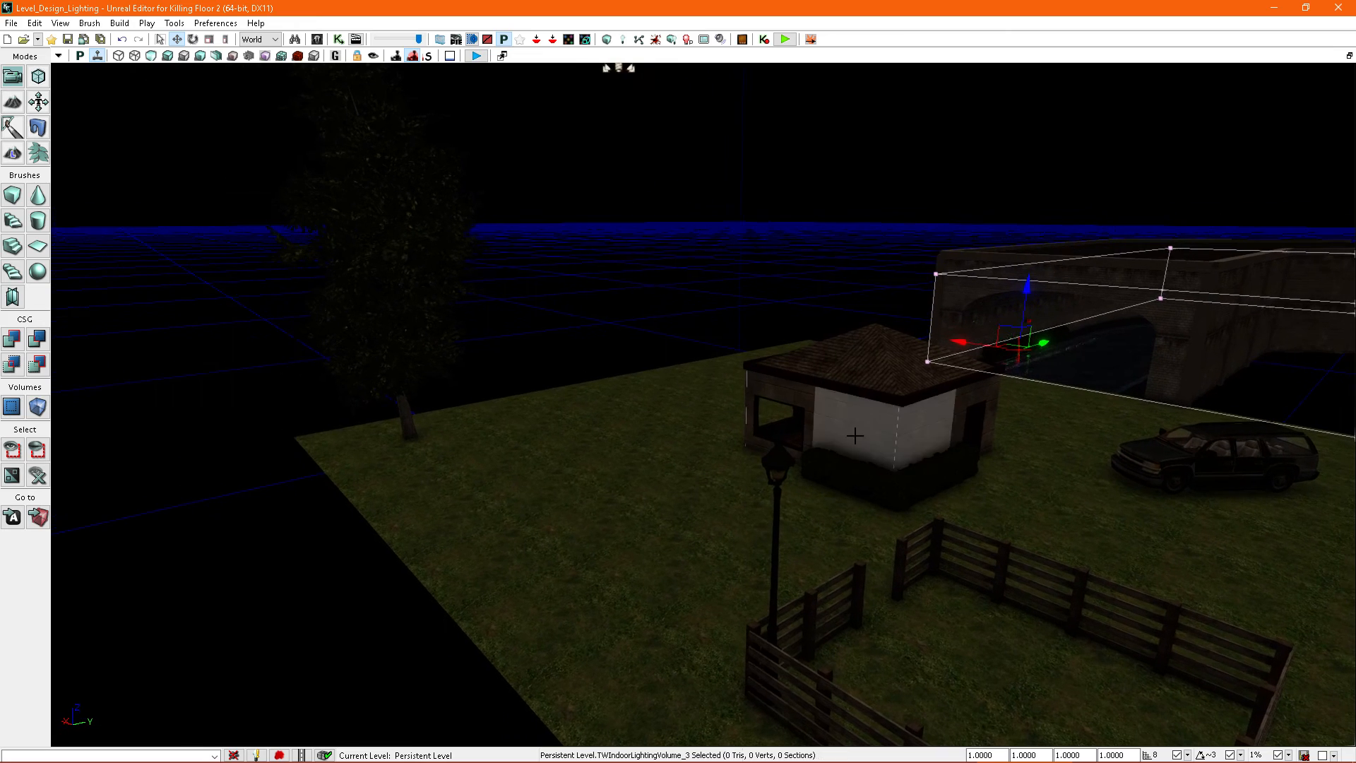
Step: Place a DominantDirectionalLight actor on the grass near the tree, and close the Actor Classes browser
{"action": "left_click", "coordinate": [322, 41]}
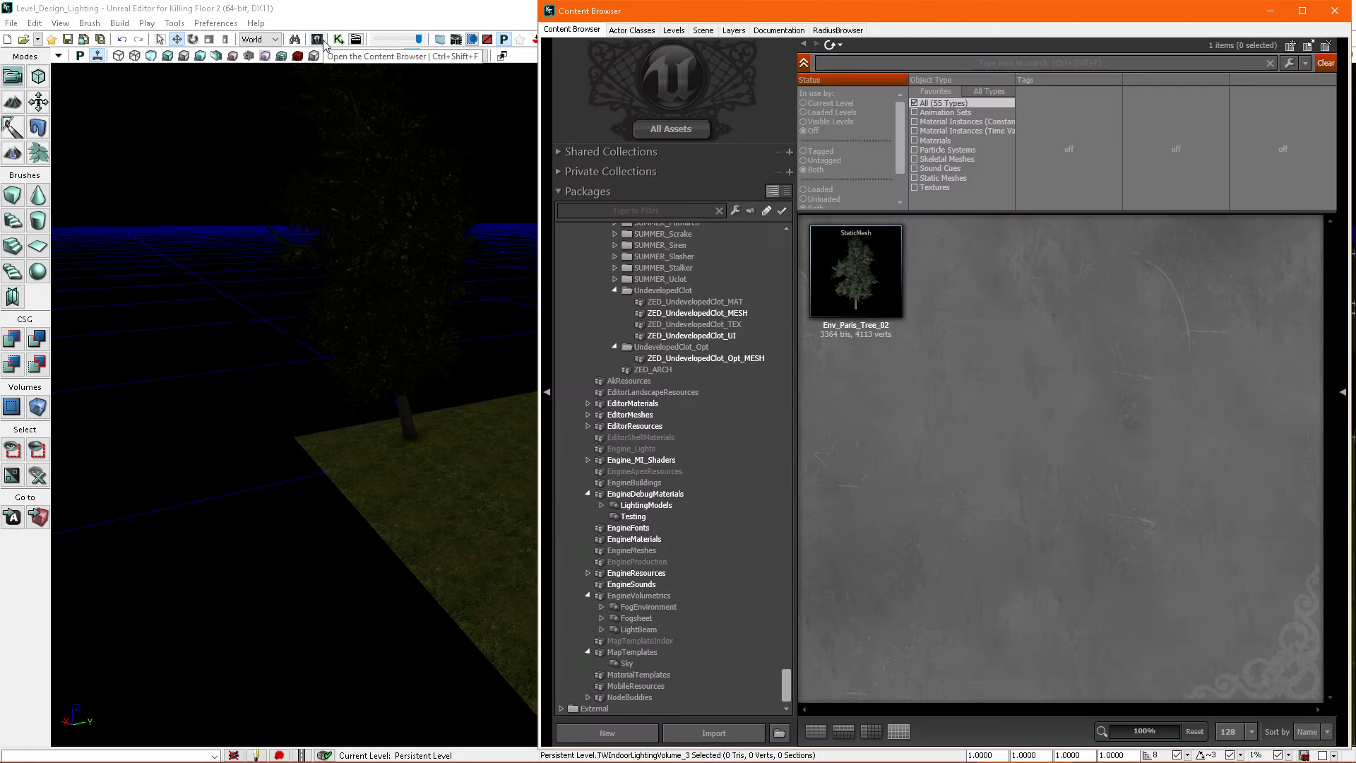
{"action": "left_click", "coordinate": [622, 30]}
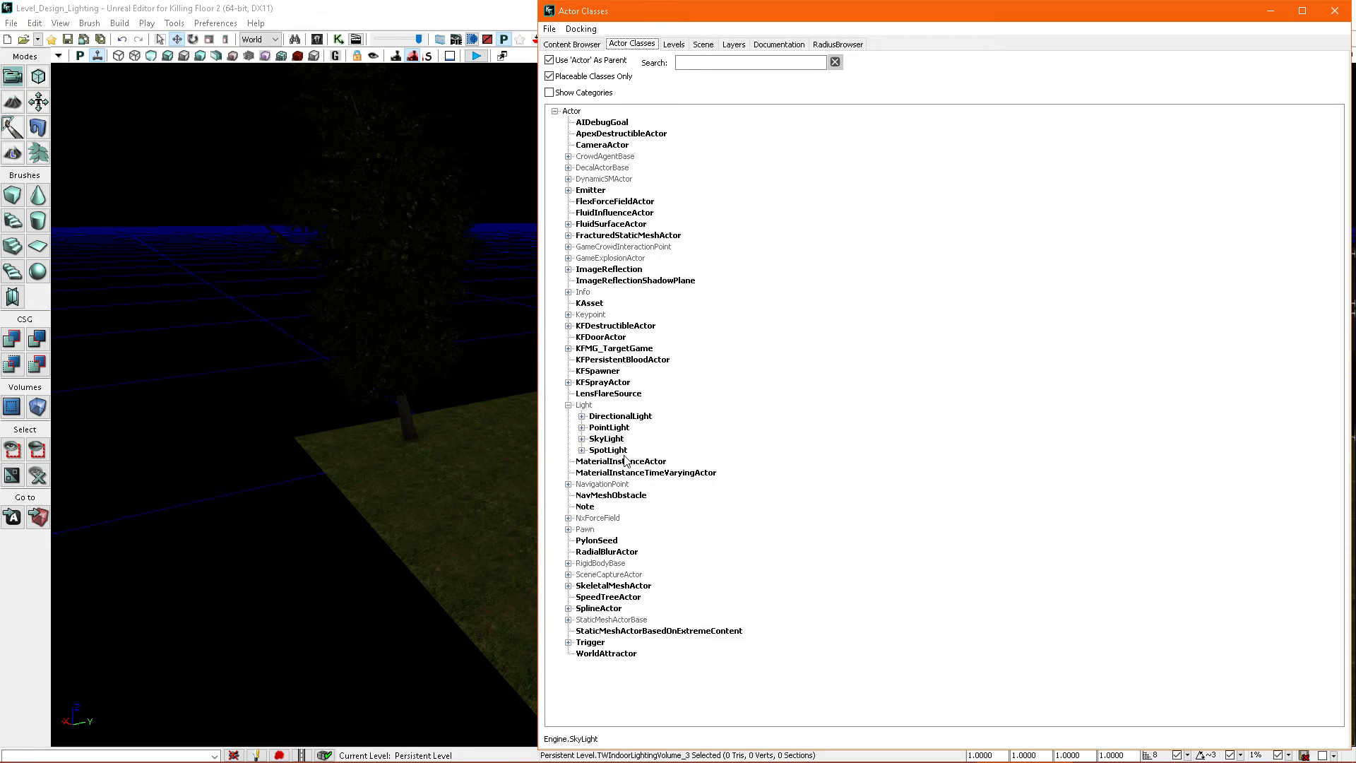
{"action": "left_click", "coordinate": [582, 417]}
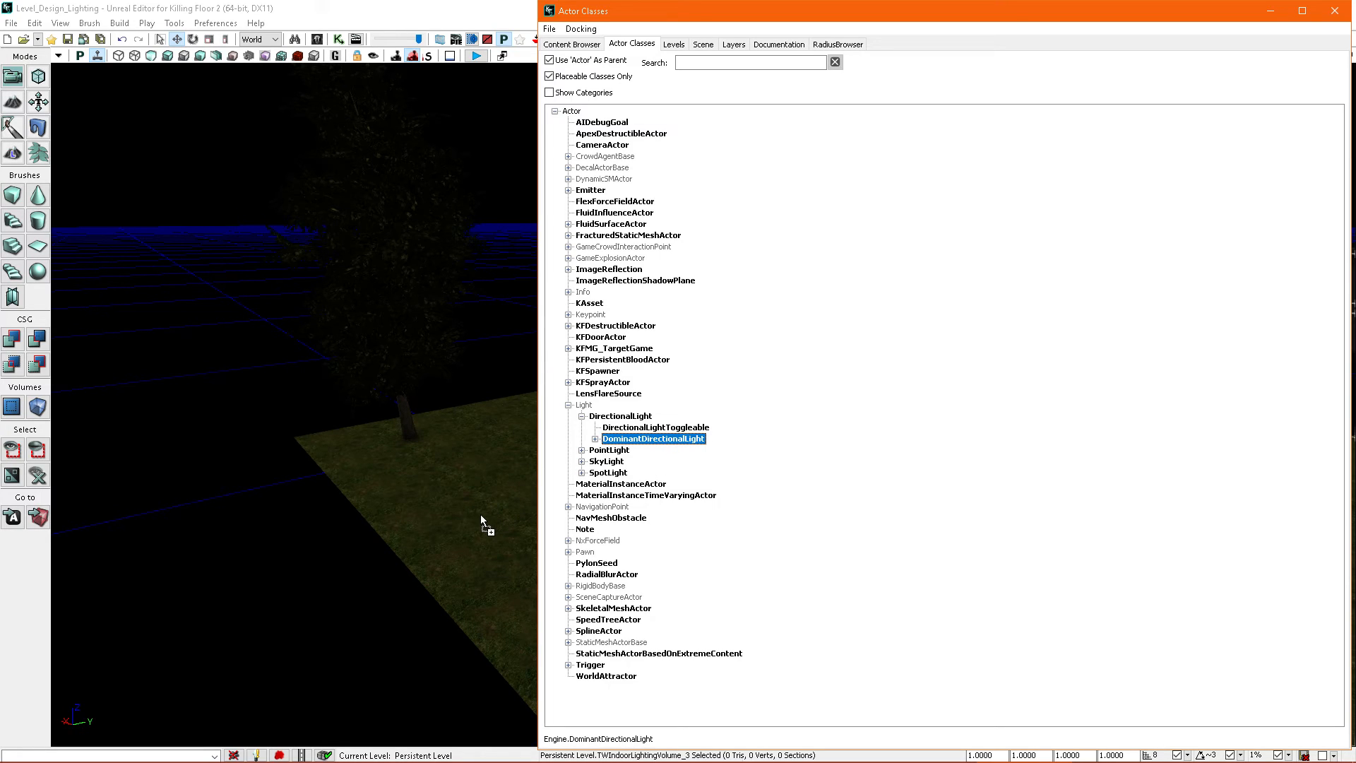
{"action": "left_click_drag", "start_coordinate": [477, 517], "coordinate": [466, 523]}
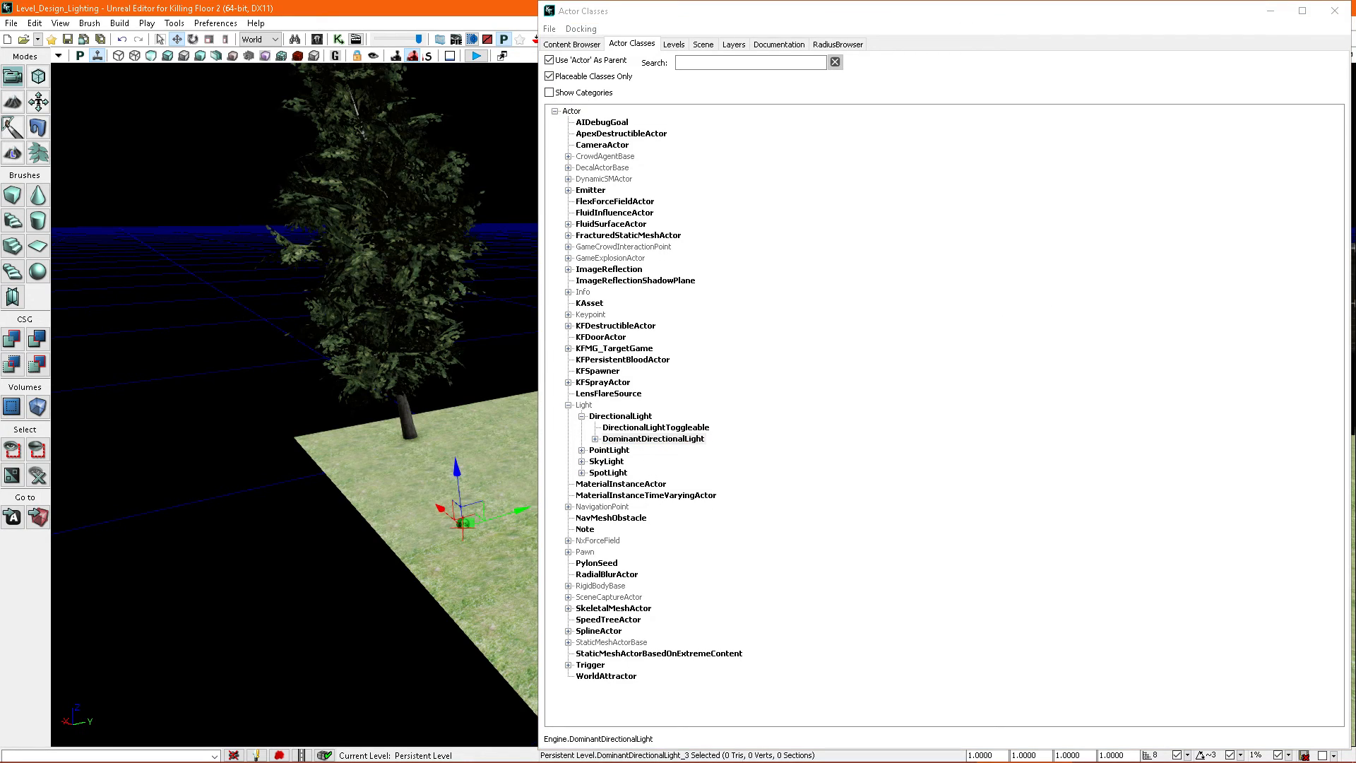
{"action": "left_click", "coordinate": [1324, 17]}
Step: Raise the dominant directional light high above the top of the tree
{"action": "key", "text": "s"}
{"action": "right_click_drag", "start_coordinate": [630, 399], "coordinate": [554, 379]}
{"action": "left_click_drag", "start_coordinate": [636, 163], "coordinate": [636, 67]}
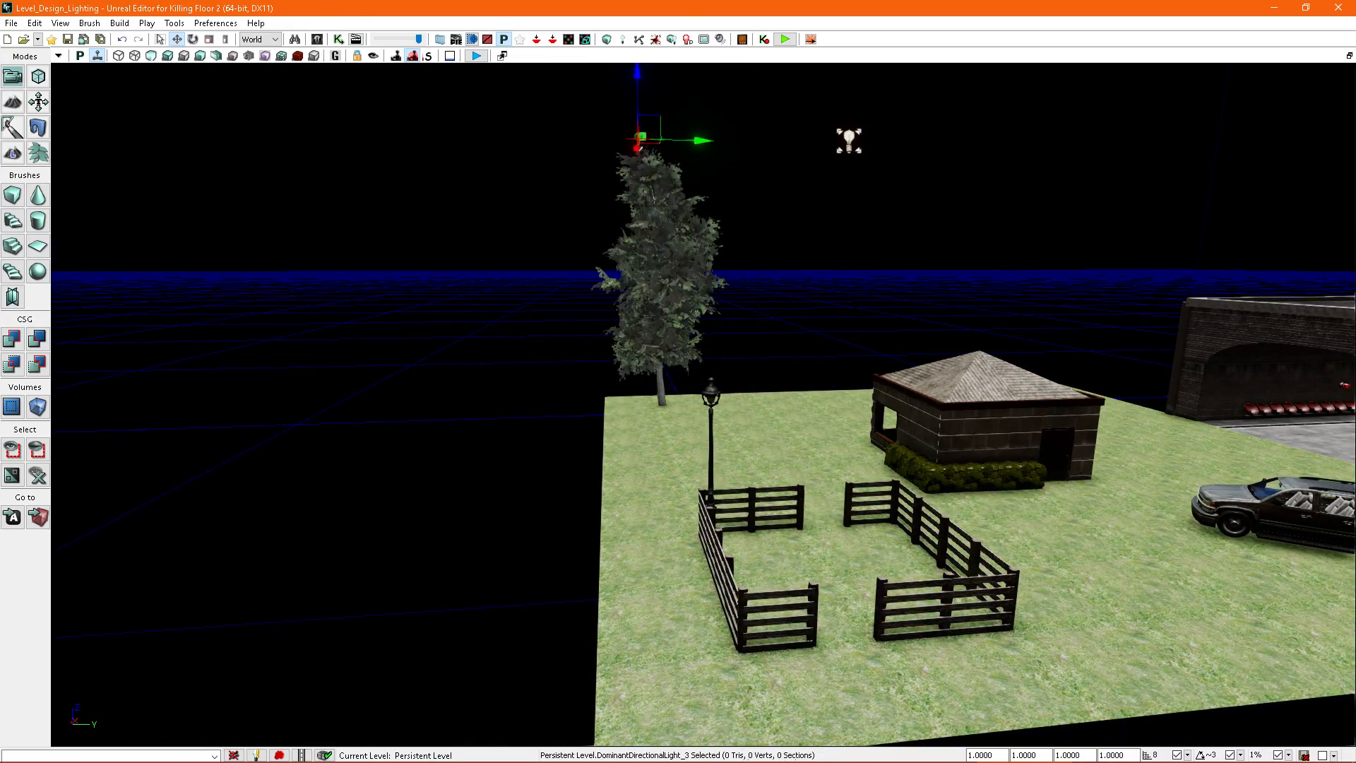
{"action": "right_click_drag", "start_coordinate": [677, 276], "coordinate": [670, 244]}
{"action": "left_click_drag", "start_coordinate": [668, 195], "coordinate": [668, 146]}
{"action": "right_click_drag", "start_coordinate": [668, 146], "coordinate": [551, 120]}
Step: Inspect the outdoor area lit by the dominant directional light from several sides
{"action": "key", "text": "w"}
{"action": "mouse_move", "coordinate": [921, 353]}
{"action": "right_mouse_down"}
{"action": "mouse_move", "coordinate": [910, 360]}
{"action": "mouse_move", "coordinate": [942, 388]}
{"action": "mouse_move", "coordinate": [896, 382]}
{"action": "mouse_move", "coordinate": [929, 388]}
{"action": "mouse_move", "coordinate": [923, 359]}
{"action": "mouse_move", "coordinate": [925, 392]}
{"action": "mouse_move", "coordinate": [896, 415]}
{"action": "mouse_move", "coordinate": [889, 342]}
{"action": "mouse_move", "coordinate": [912, 344]}
{"action": "mouse_move", "coordinate": [904, 371]}
{"action": "mouse_move", "coordinate": [911, 359]}
{"action": "right_mouse_up"}
{"action": "key", "text": "a"}
{"action": "key", "text": "s"}
{"action": "key", "text": "d"}
{"action": "key", "text": "d"}
{"action": "right_click_drag", "start_coordinate": [827, 334], "coordinate": [846, 359]}
{"action": "key", "text": "w"}
{"action": "key", "text": "s"}
{"action": "key", "text": "w"}
{"action": "key", "text": "s"}
{"action": "key", "text": "s"}
{"action": "right_click", "coordinate": [837, 363]}
{"action": "right_click_drag", "start_coordinate": [712, 282], "coordinate": [860, 215]}
{"action": "right_click_drag", "start_coordinate": [873, 269], "coordinate": [812, 274]}
{"action": "key", "text": "w"}
{"action": "key", "text": "s"}
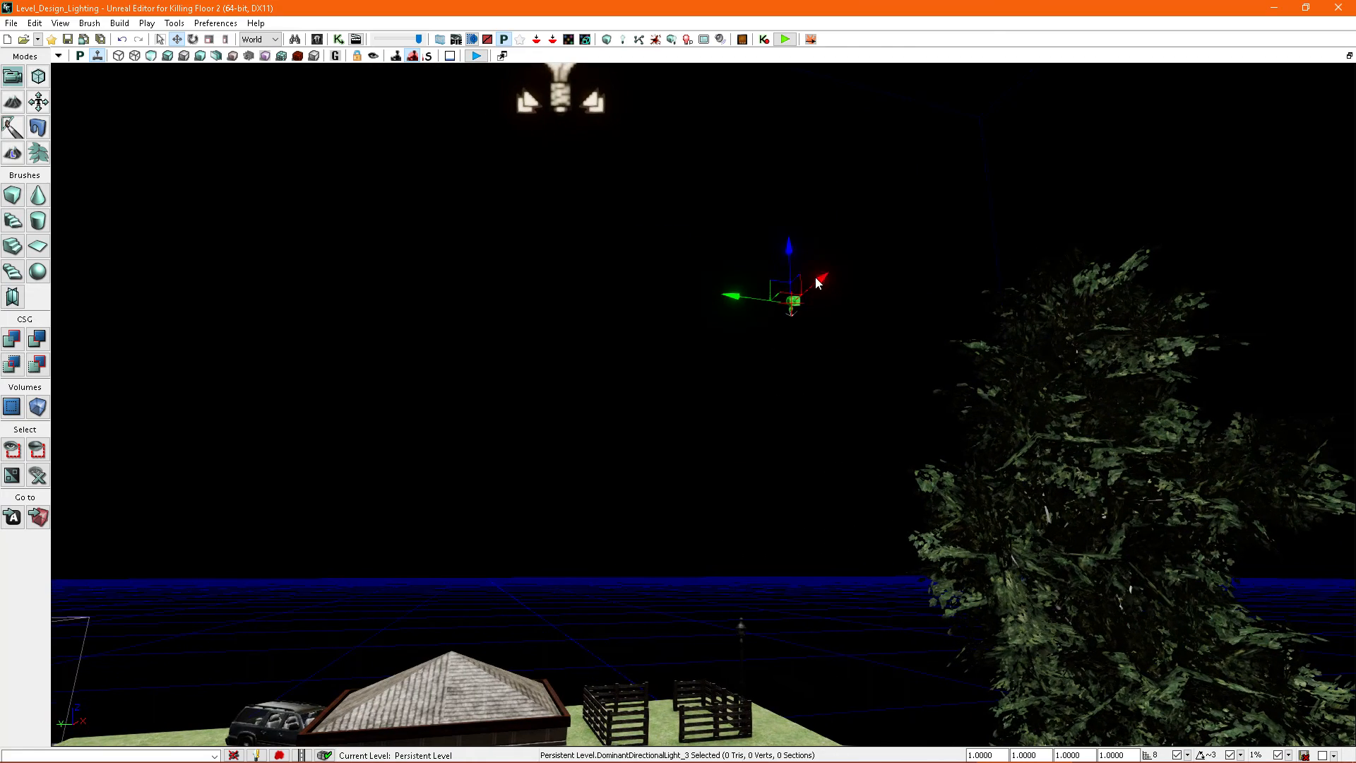
Step: Enable the Outdoor lighting channel and disable Indoor on the dominant directional light, and close its properties
{"action": "key", "text": "F4"}
{"action": "right_click_drag", "start_coordinate": [868, 319], "coordinate": [856, 381]}
{"action": "left_click", "coordinate": [312, 456]}
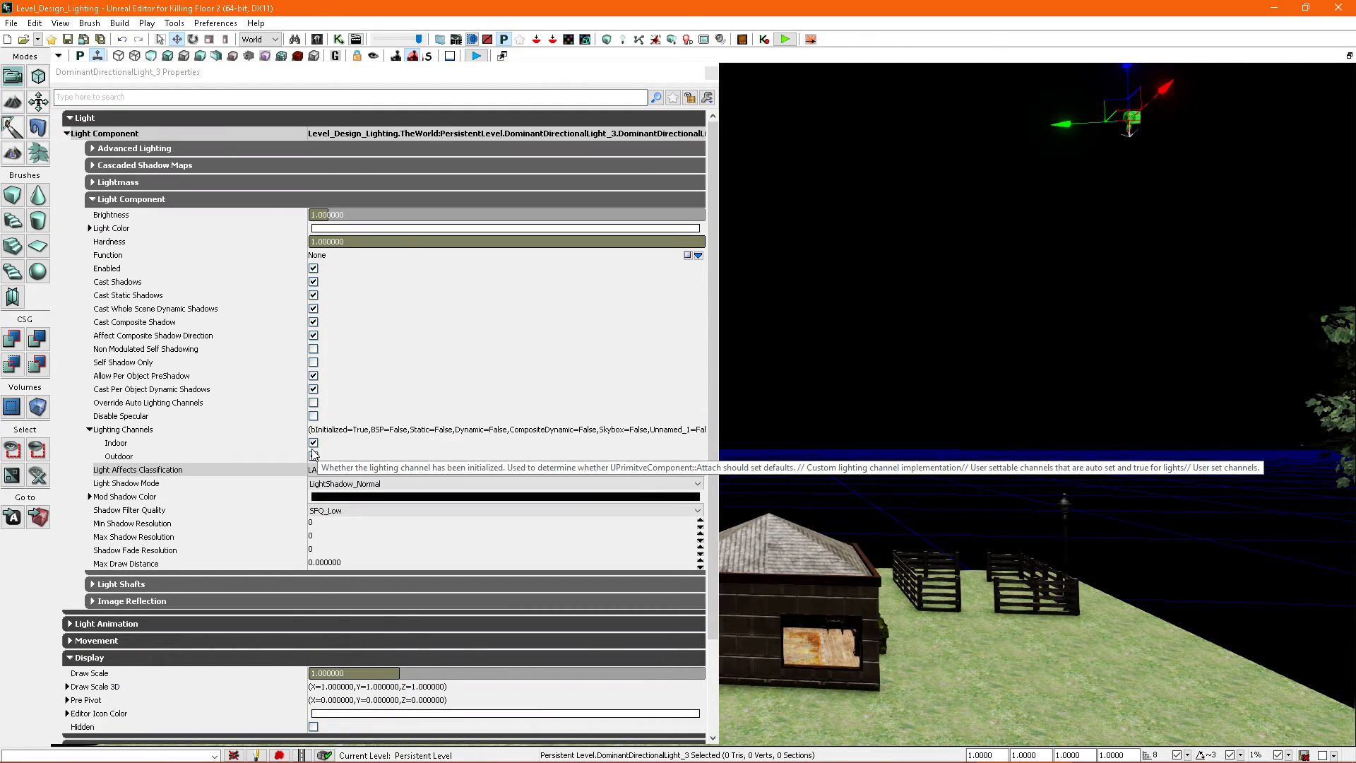
{"action": "left_click", "coordinate": [314, 444]}
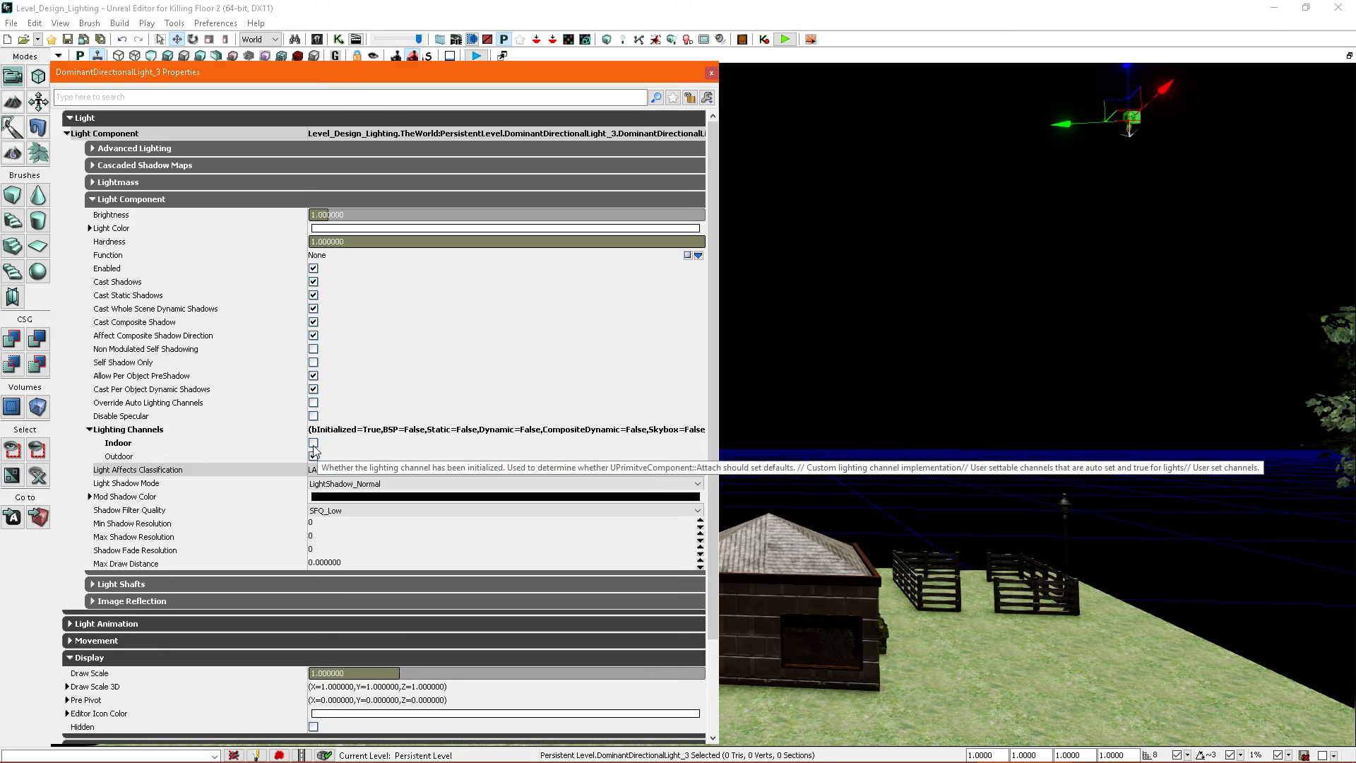
{"action": "left_click", "coordinate": [711, 73]}
Step: Rotate the dominant directional light to shine at a slant, build the level, and close the Map Check results
{"action": "right_click_drag", "start_coordinate": [817, 257], "coordinate": [812, 256]}
{"action": "right_click_drag", "start_coordinate": [895, 393], "coordinate": [848, 416]}
{"action": "key", "text": "F4"}
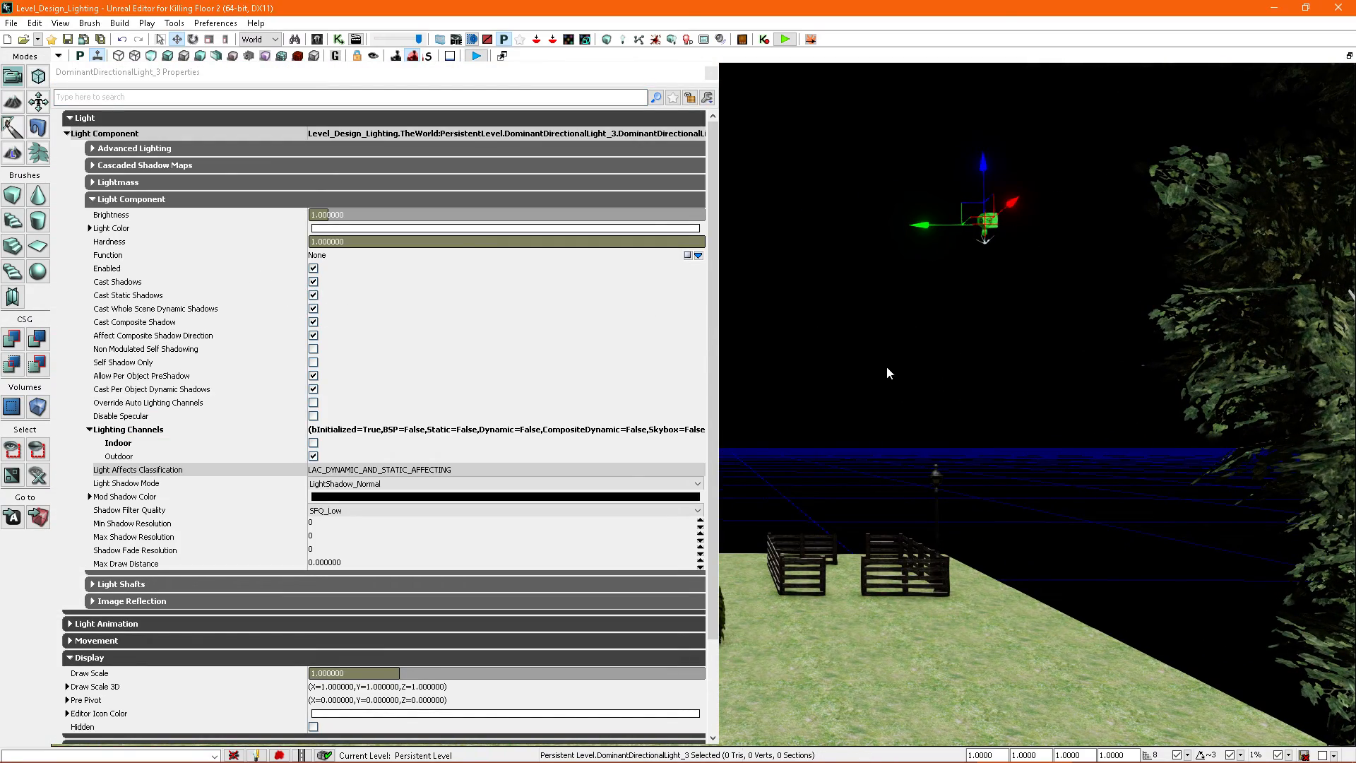
{"action": "right_click_drag", "start_coordinate": [888, 367], "coordinate": [961, 324]}
{"action": "key", "text": "space"}
{"action": "left_click", "coordinate": [711, 74]}
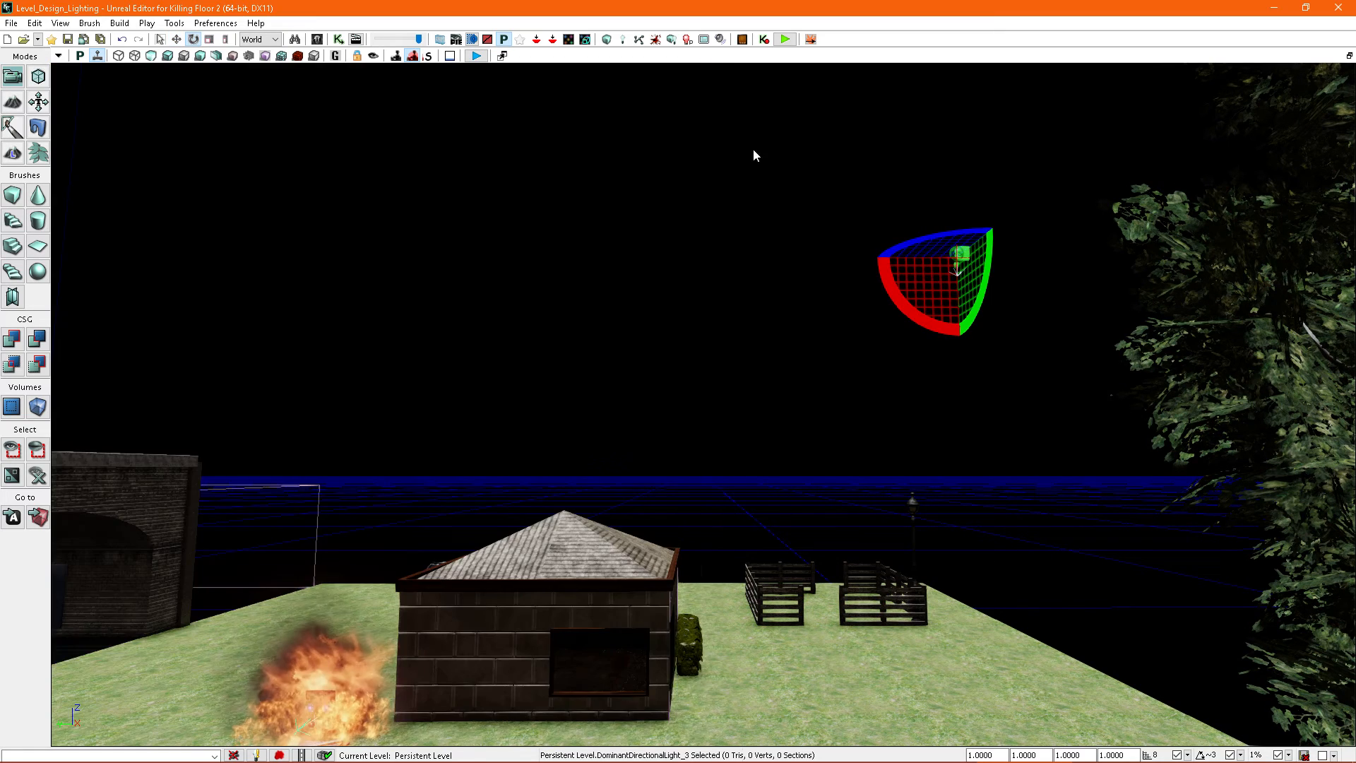
{"action": "right_click_drag", "start_coordinate": [798, 219], "coordinate": [827, 194]}
{"action": "mouse_move", "coordinate": [871, 337]}
{"action": "left_mouse_down"}
{"action": "mouse_move", "coordinate": [874, 323]}
{"action": "mouse_move", "coordinate": [876, 346]}
{"action": "left_mouse_up"}
{"action": "mouse_move", "coordinate": [875, 346]}
{"action": "right_mouse_down"}
{"action": "mouse_move", "coordinate": [847, 348]}
{"action": "mouse_move", "coordinate": [881, 357]}
{"action": "right_mouse_up"}
{"action": "left_click", "coordinate": [672, 40]}
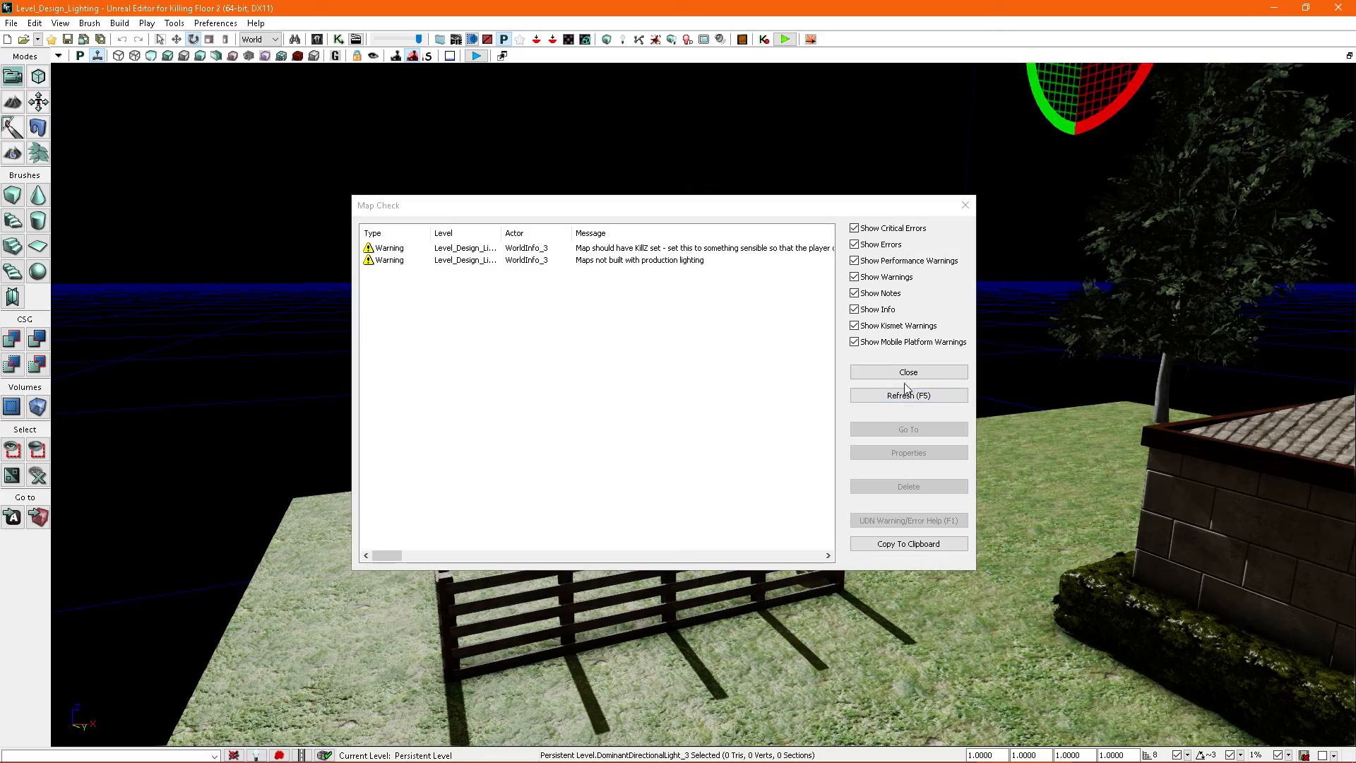
{"action": "left_click", "coordinate": [901, 376]}
Step: Rotate the dominant directional light around its vertical and green axes to change the direction of the house and tree shadows
{"action": "right_click_drag", "start_coordinate": [901, 377], "coordinate": [891, 445]}
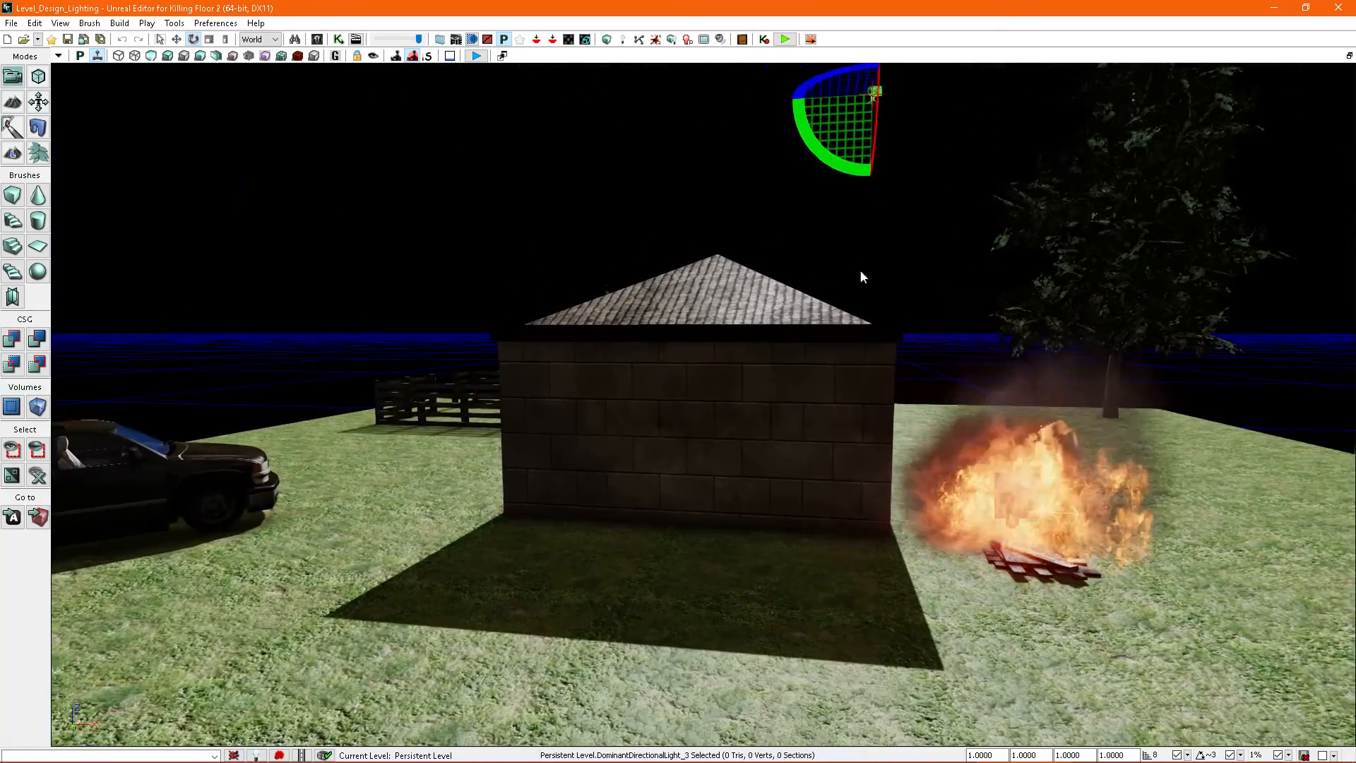
{"action": "left_click_drag", "start_coordinate": [807, 85], "coordinate": [872, 97]}
{"action": "right_click_drag", "start_coordinate": [851, 236], "coordinate": [840, 219]}
{"action": "left_click_drag", "start_coordinate": [836, 220], "coordinate": [946, 81]}
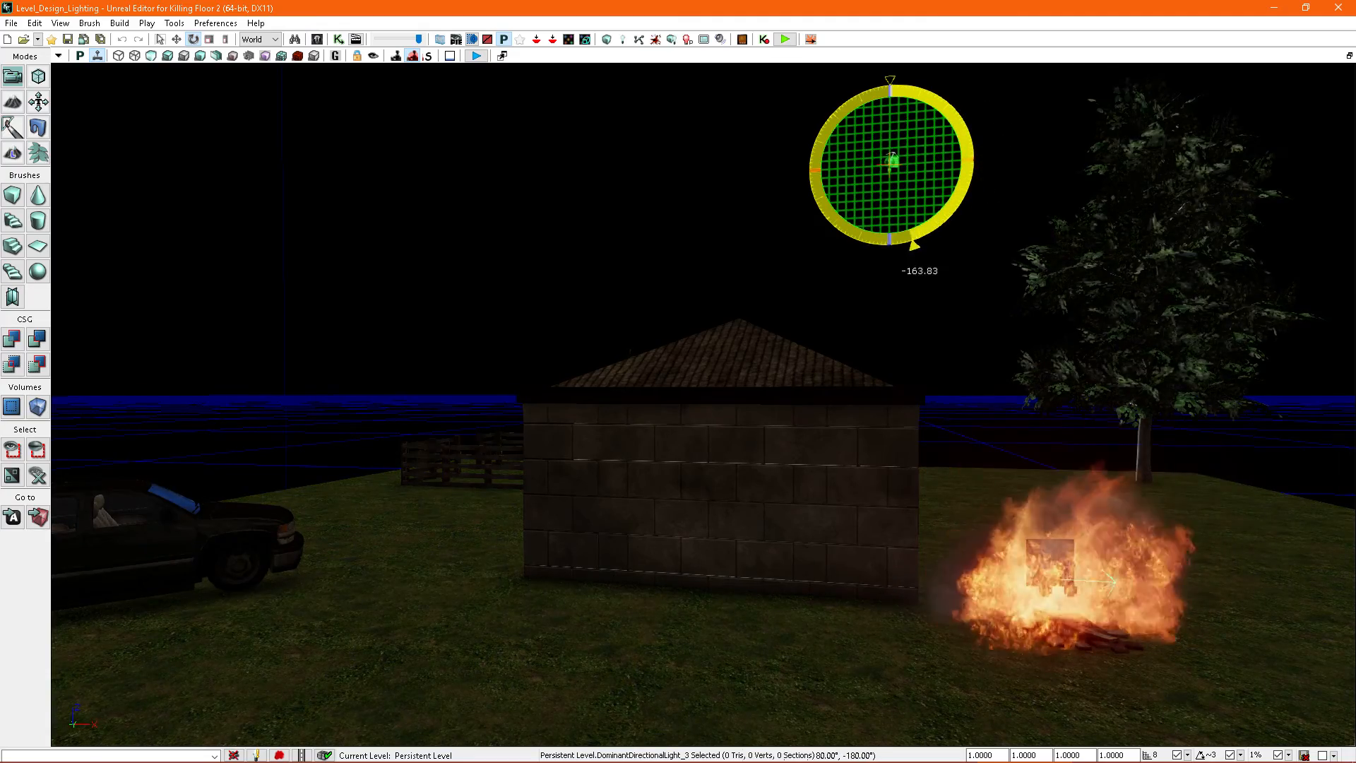
{"action": "left_click_drag", "start_coordinate": [950, 83], "coordinate": [781, 140]}
{"action": "right_click_drag", "start_coordinate": [854, 256], "coordinate": [989, 322]}
{"action": "right_click_drag", "start_coordinate": [777, 417], "coordinate": [883, 297]}
{"action": "right_click_drag", "start_coordinate": [859, 350], "coordinate": [855, 352]}
Step: Open the dominant directional light's properties and expand its Cascaded Shadow Maps settings
{"action": "key", "text": "F4"}
{"action": "right_click_drag", "start_coordinate": [735, 319], "coordinate": [705, 323]}
{"action": "right_click_drag", "start_coordinate": [853, 277], "coordinate": [836, 293]}
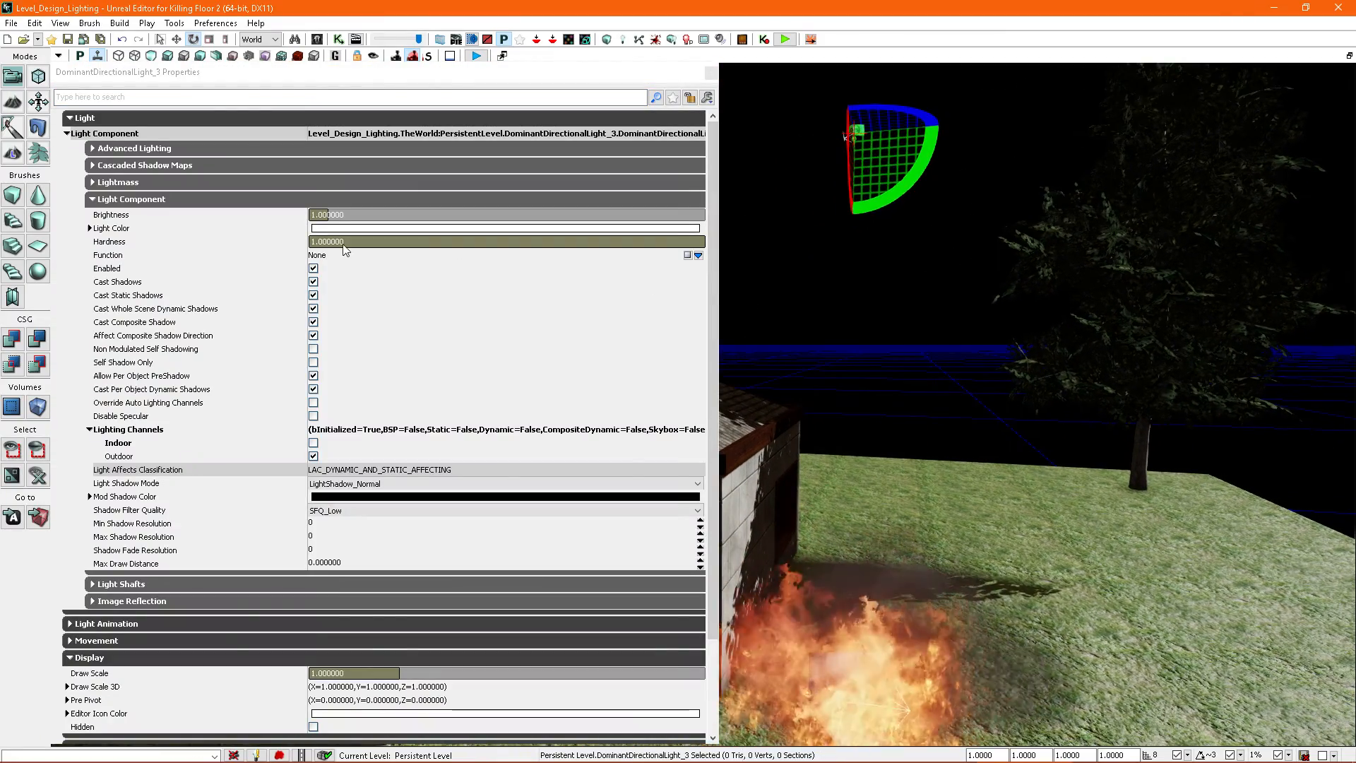
{"action": "left_click", "coordinate": [99, 160]}
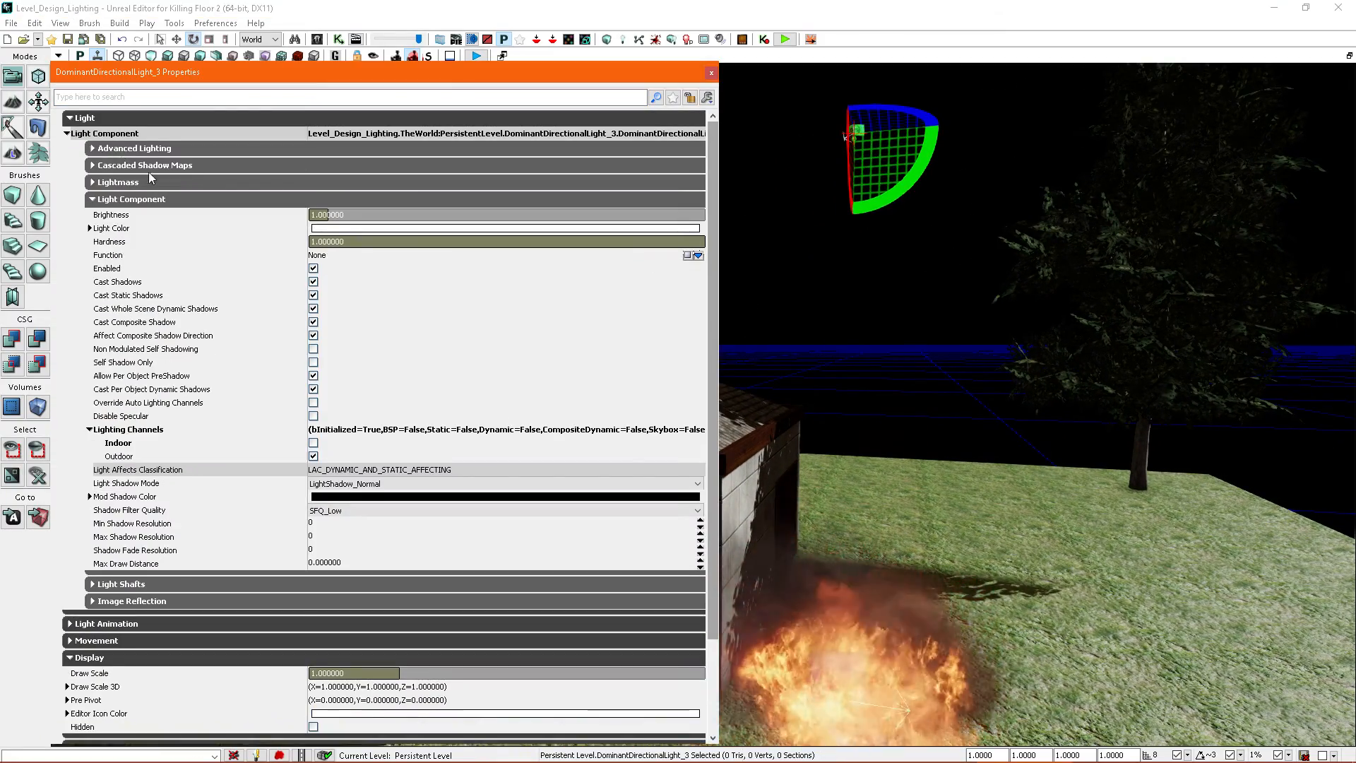
{"action": "left_click", "coordinate": [93, 166]}
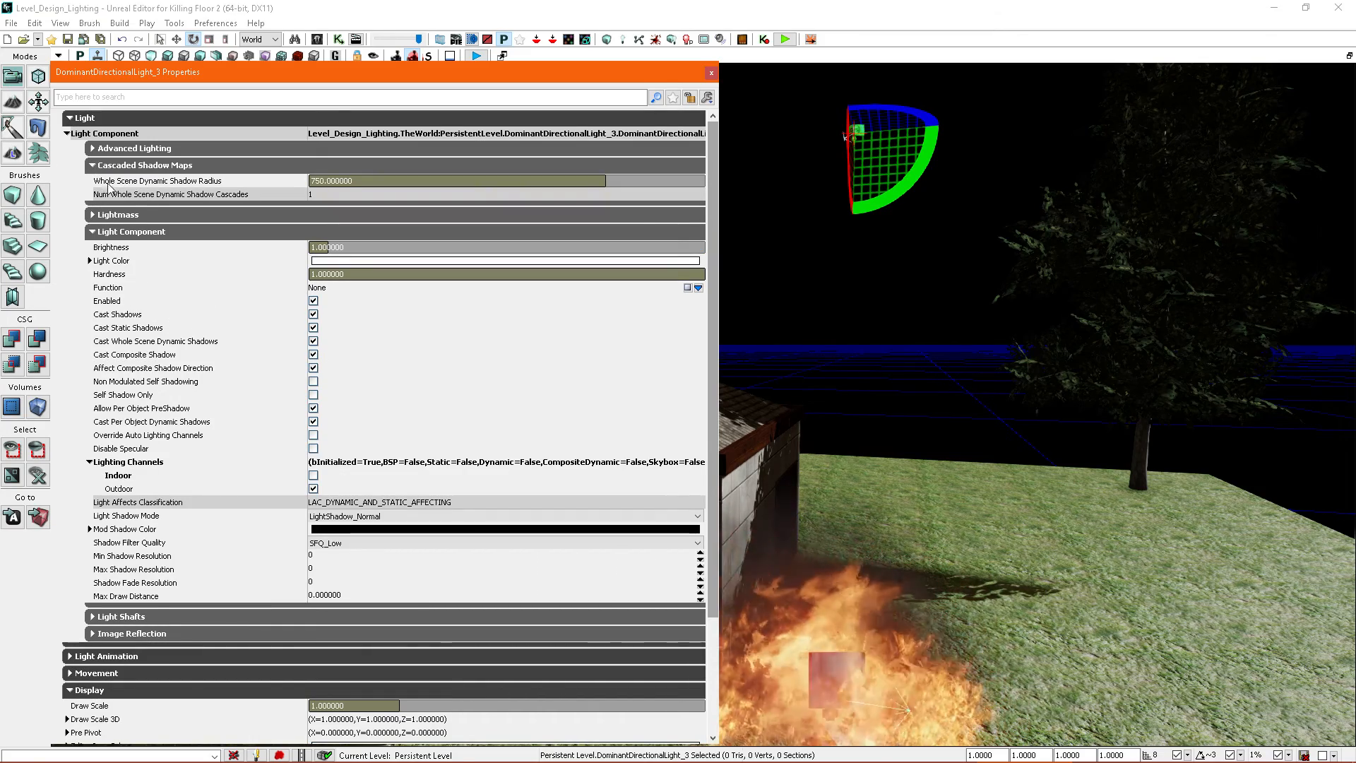
{"action": "mouse_move", "coordinate": [145, 188]}
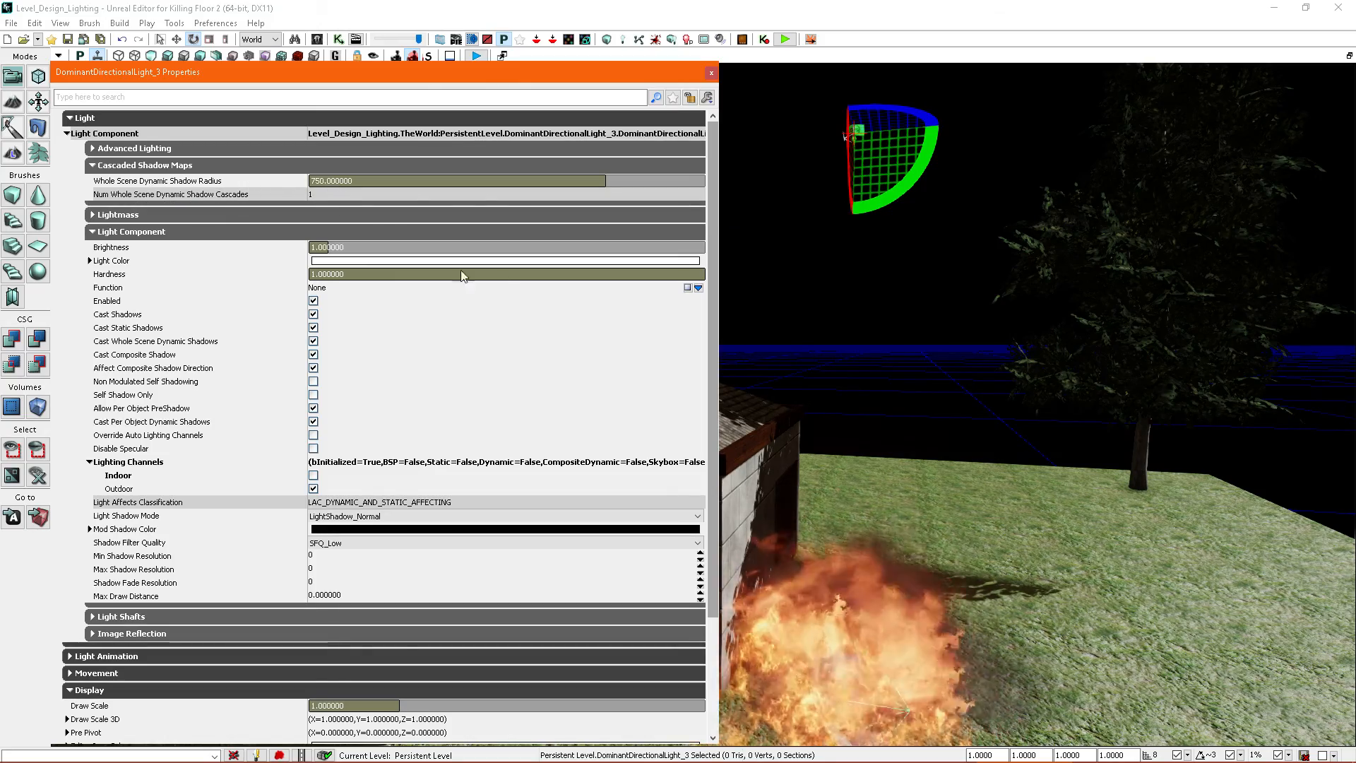
Step: Try a Whole Scene Dynamic Shadow Radius of 1500 on the dominant directional light
{"action": "key", "text": "w"}
{"action": "mouse_move", "coordinate": [952, 421]}
{"action": "right_mouse_down"}
{"action": "mouse_move", "coordinate": [953, 480]}
{"action": "mouse_move", "coordinate": [953, 405]}
{"action": "mouse_move", "coordinate": [953, 422]}
{"action": "mouse_move", "coordinate": [926, 427]}
{"action": "right_mouse_up"}
{"action": "key", "text": "s"}
{"action": "key", "text": "w"}
{"action": "key", "text": "w"}
{"action": "key", "text": "s"}
{"action": "key", "text": "w"}
{"action": "left_click", "coordinate": [365, 183]}
{"action": "type", "text": "1500"}
{"action": "key", "text": "Return"}
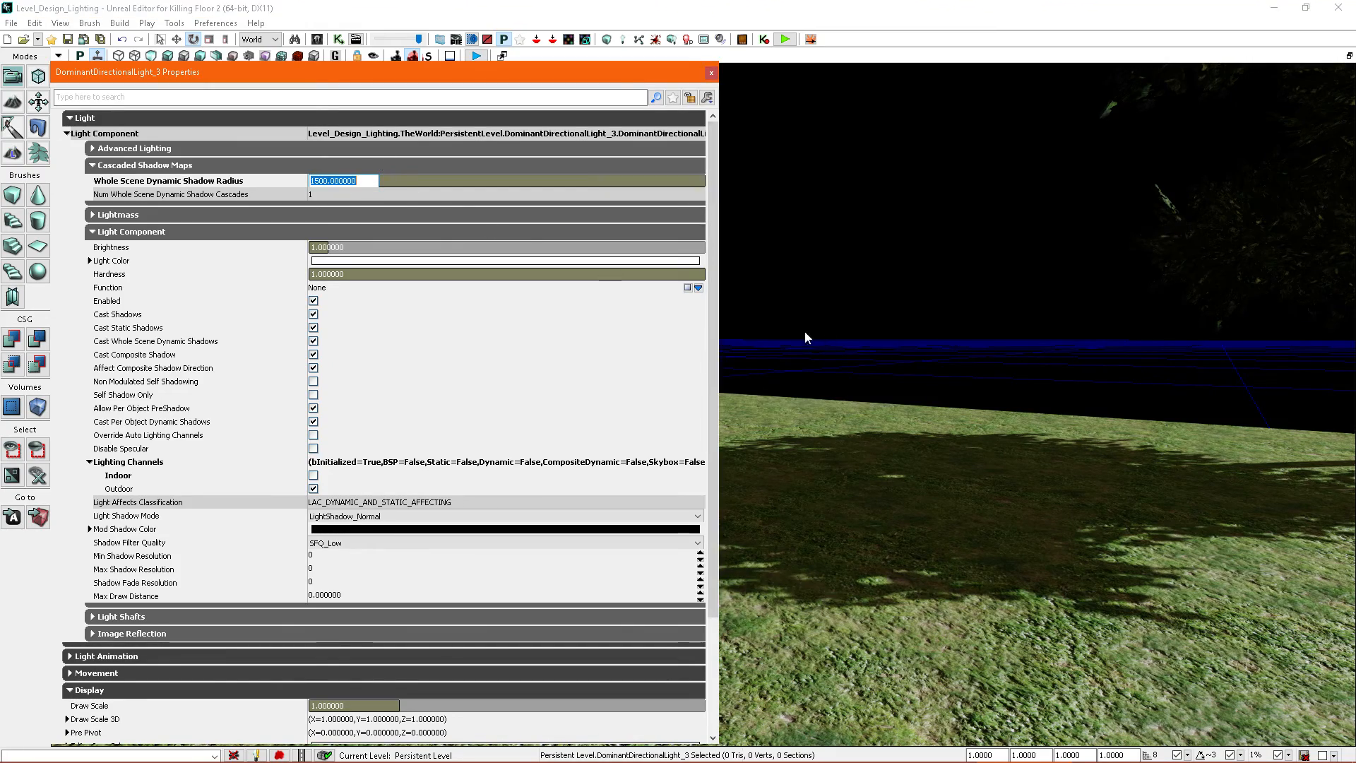
Step: Try a Whole Scene Dynamic Shadow Radius of 700, and compare the tree and house shadows from different distances
{"action": "key", "text": "s"}
{"action": "right_click_drag", "start_coordinate": [900, 346], "coordinate": [723, 271]}
{"action": "key", "text": "w"}
{"action": "key", "text": "s"}
{"action": "key", "text": "w"}
{"action": "left_click", "coordinate": [371, 183]}
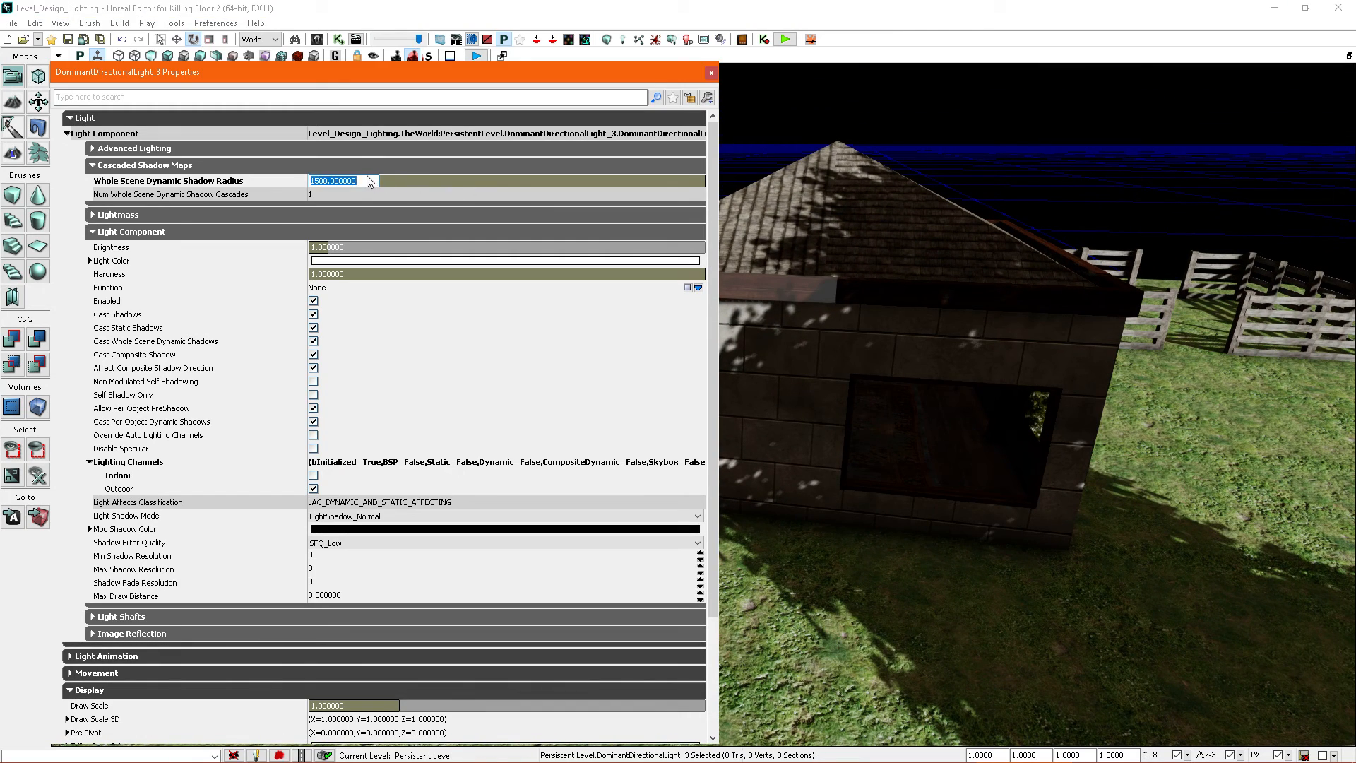
{"action": "key", "text": "Return"}
{"action": "right_click_drag", "start_coordinate": [875, 311], "coordinate": [915, 284]}
{"action": "key", "text": "s"}
{"action": "key", "text": "w"}
{"action": "right_click_drag", "start_coordinate": [1116, 373], "coordinate": [1083, 412]}
{"action": "key", "text": "s"}
{"action": "key", "text": "w"}
{"action": "key", "text": "w"}
{"action": "key", "text": "a"}
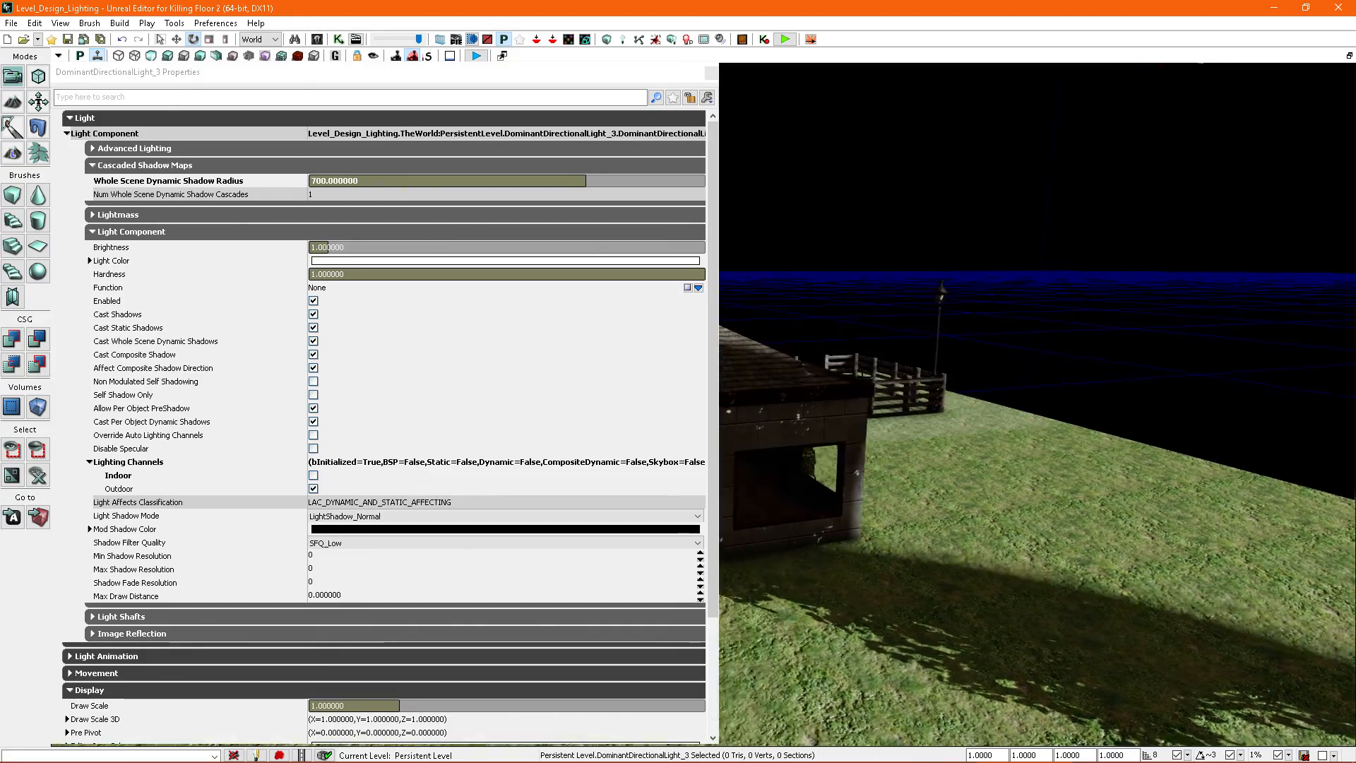
{"action": "mouse_move", "coordinate": [958, 417]}
{"action": "right_mouse_down"}
{"action": "mouse_move", "coordinate": [1016, 422]}
{"action": "mouse_move", "coordinate": [988, 410]}
{"action": "mouse_move", "coordinate": [907, 432]}
{"action": "mouse_move", "coordinate": [942, 428]}
{"action": "right_mouse_up"}
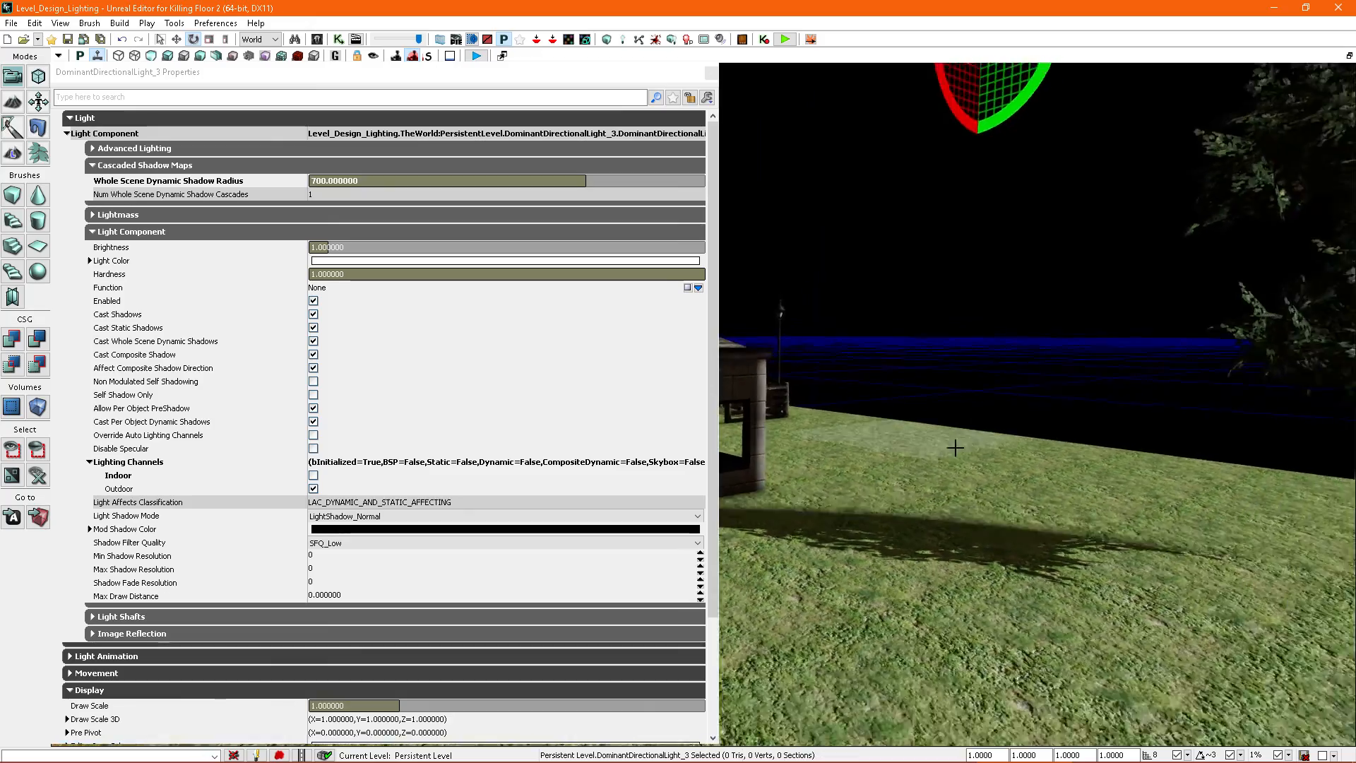
Step: Set the Whole Scene Dynamic Shadow Radius to 1500, and rotate the dominant directional light to move its shadows
{"action": "left_click", "coordinate": [364, 183]}
{"action": "type", "text": "15"}
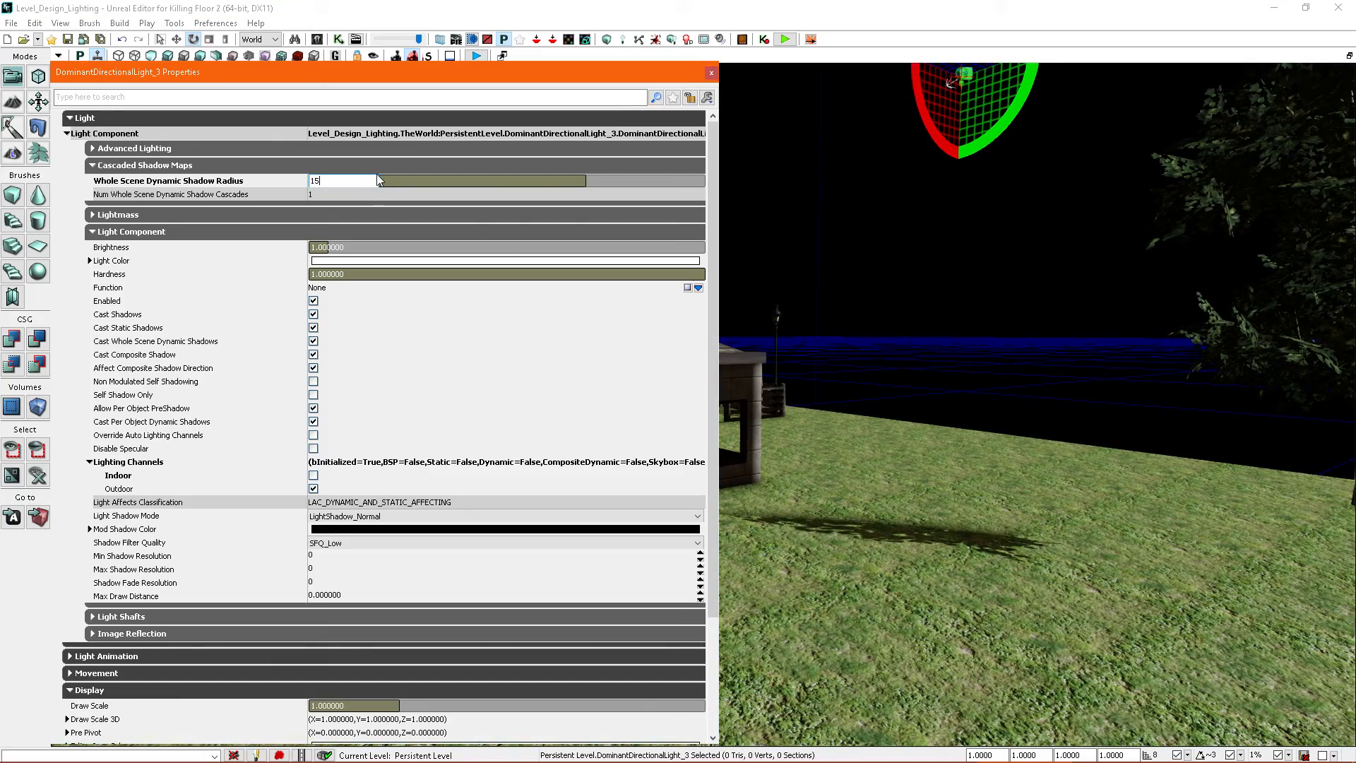
{"action": "left_click_drag", "start_coordinate": [963, 335], "coordinate": [918, 389]}
{"action": "right_click_drag", "start_coordinate": [918, 388], "coordinate": [1010, 395]}
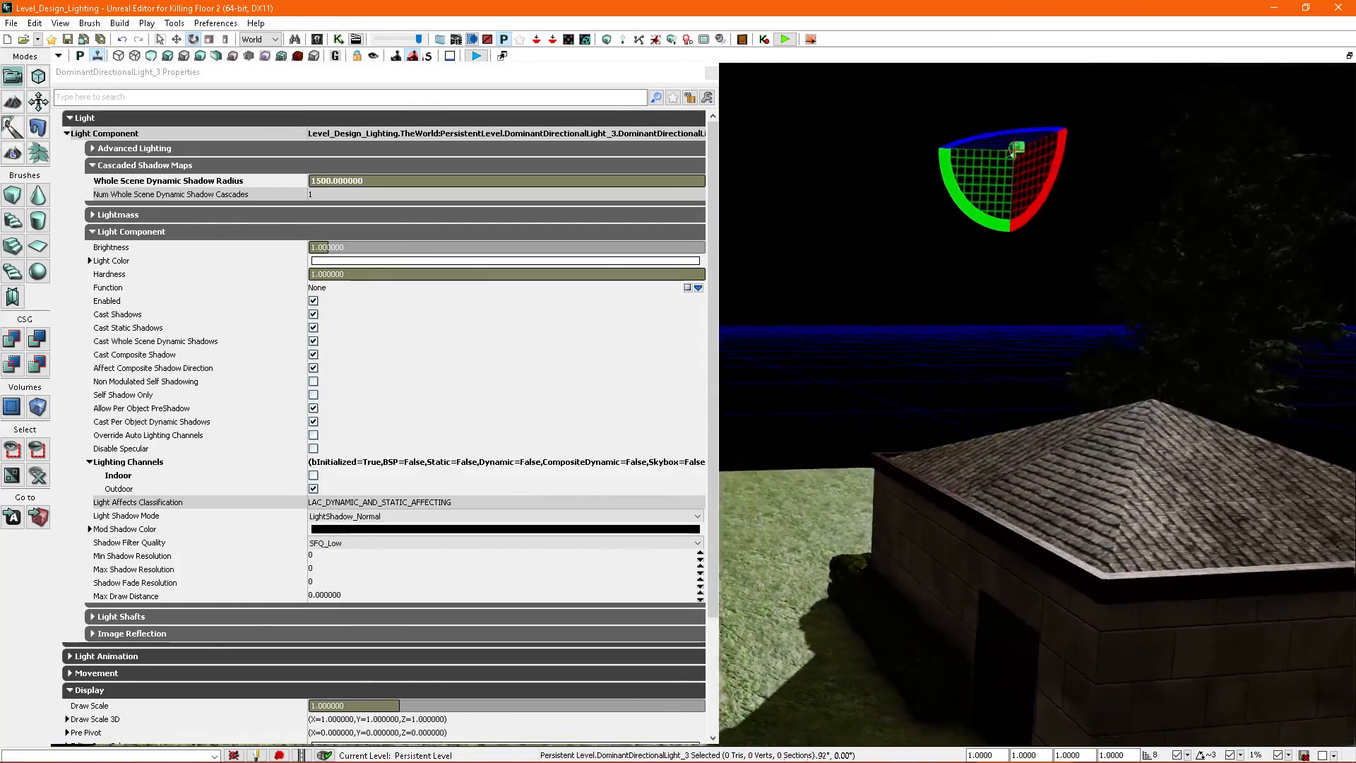
Step: Set the dominant directional light's Whole Scene Dynamic Shadow Radius to 0, and check the grass around the tree
{"action": "left_click", "coordinate": [379, 181]}
{"action": "left_click", "coordinate": [379, 181]}
{"action": "right_click_drag", "start_coordinate": [949, 424], "coordinate": [918, 459]}
{"action": "right_click_drag", "start_coordinate": [944, 348], "coordinate": [903, 346]}
{"action": "right_click_drag", "start_coordinate": [988, 452], "coordinate": [1043, 410]}
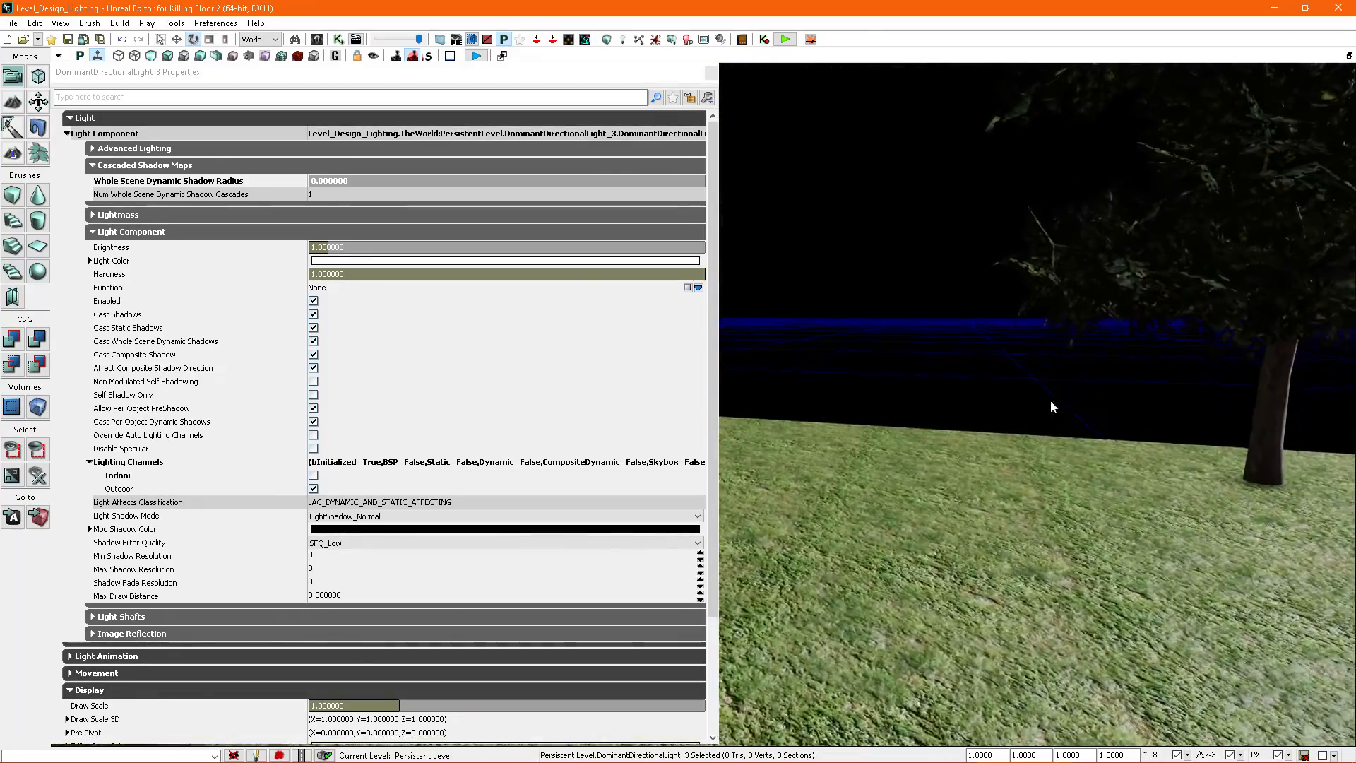
Step: Close the light's properties and select the tree mesh at the edge of the grass
{"action": "left_click", "coordinate": [711, 72]}
{"action": "right_click_drag", "start_coordinate": [836, 242], "coordinate": [850, 389]}
{"action": "left_click", "coordinate": [848, 312]}
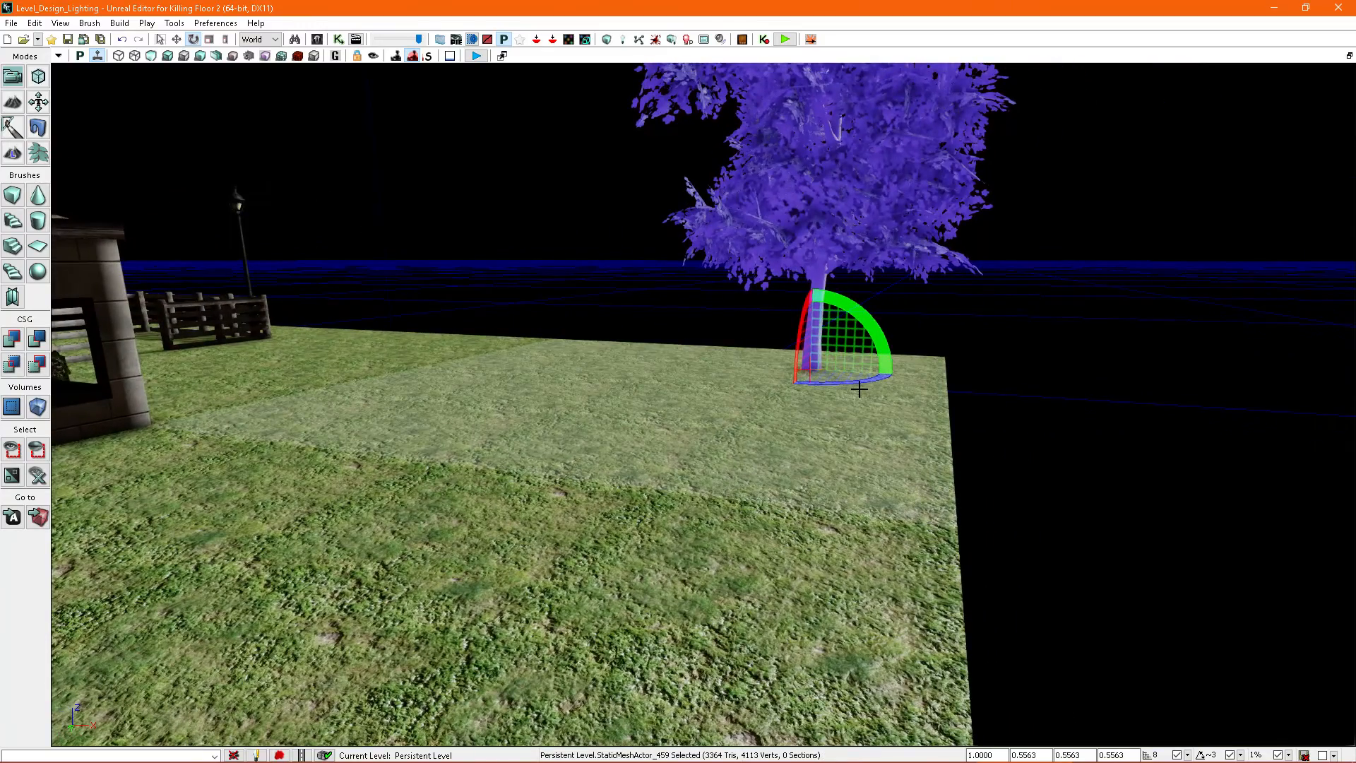
Step: Select the dominant directional light above the house and review its shadow properties
{"action": "right_click_drag", "start_coordinate": [858, 378], "coordinate": [771, 309]}
{"action": "left_click", "coordinate": [699, 228]}
{"action": "right_click_drag", "start_coordinate": [699, 227], "coordinate": [903, 413]}
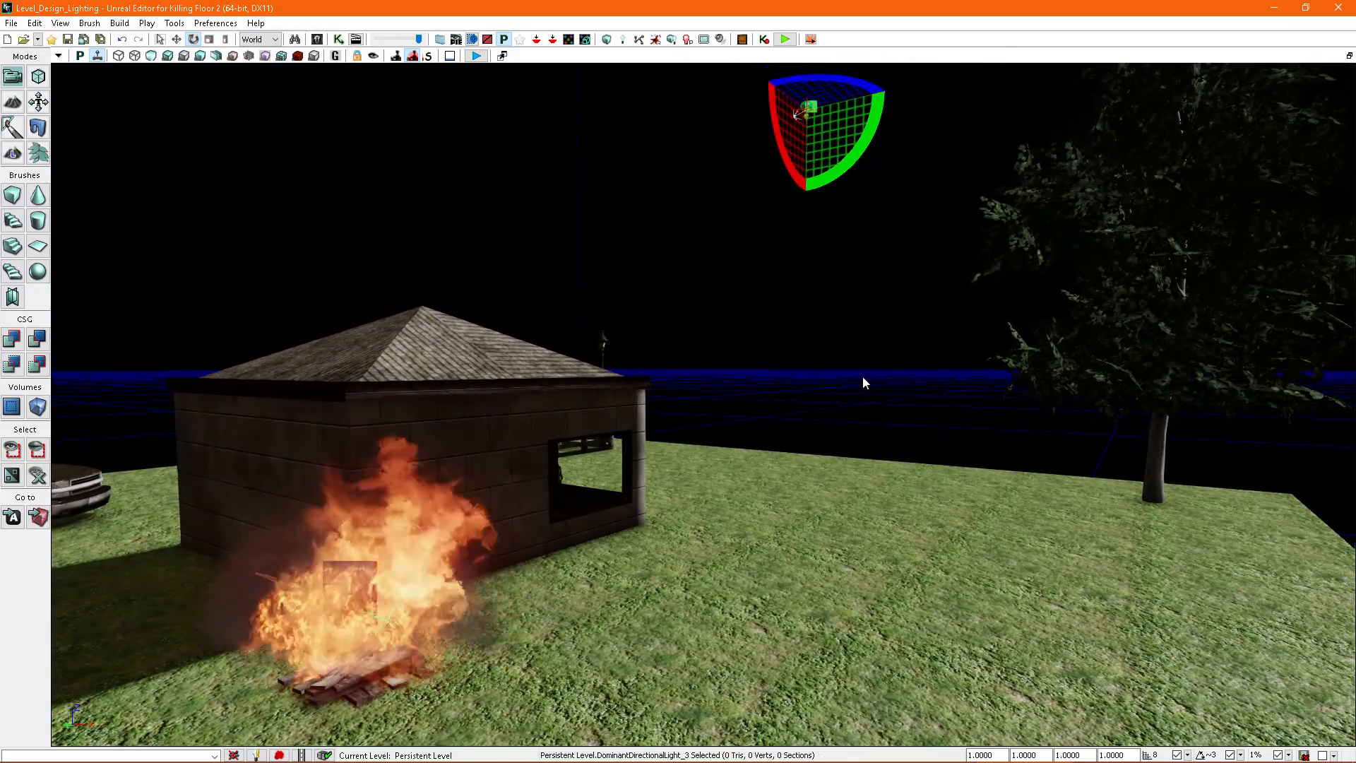
{"action": "right_click_drag", "start_coordinate": [860, 370], "coordinate": [840, 349]}
{"action": "double_click", "coordinate": [873, 144]}
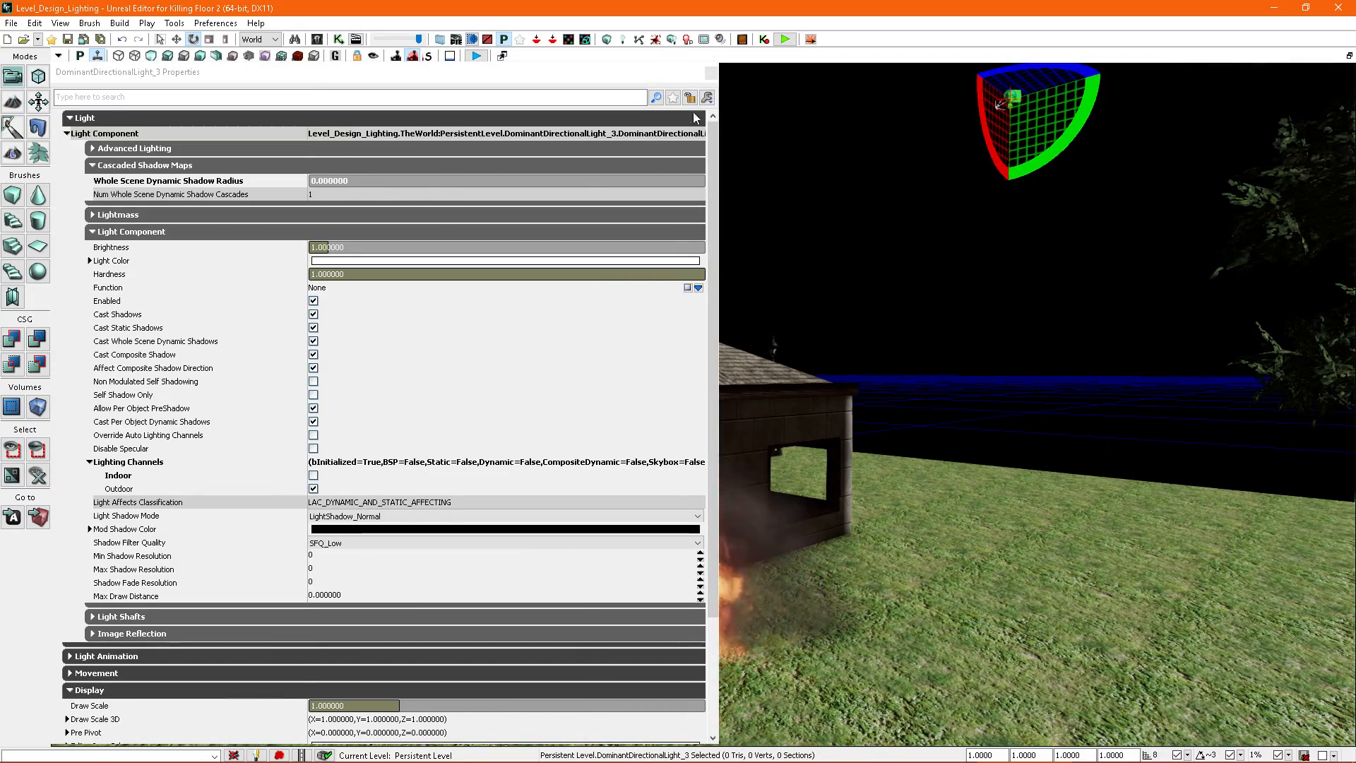
{"action": "left_click", "coordinate": [711, 74]}
{"action": "right_click_drag", "start_coordinate": [798, 281], "coordinate": [837, 321]}
{"action": "mouse_move", "coordinate": [838, 396]}
{"action": "right_mouse_down"}
{"action": "mouse_move", "coordinate": [811, 394]}
{"action": "mouse_move", "coordinate": [797, 371]}
{"action": "mouse_move", "coordinate": [844, 384]}
{"action": "mouse_move", "coordinate": [828, 378]}
{"action": "right_mouse_up"}
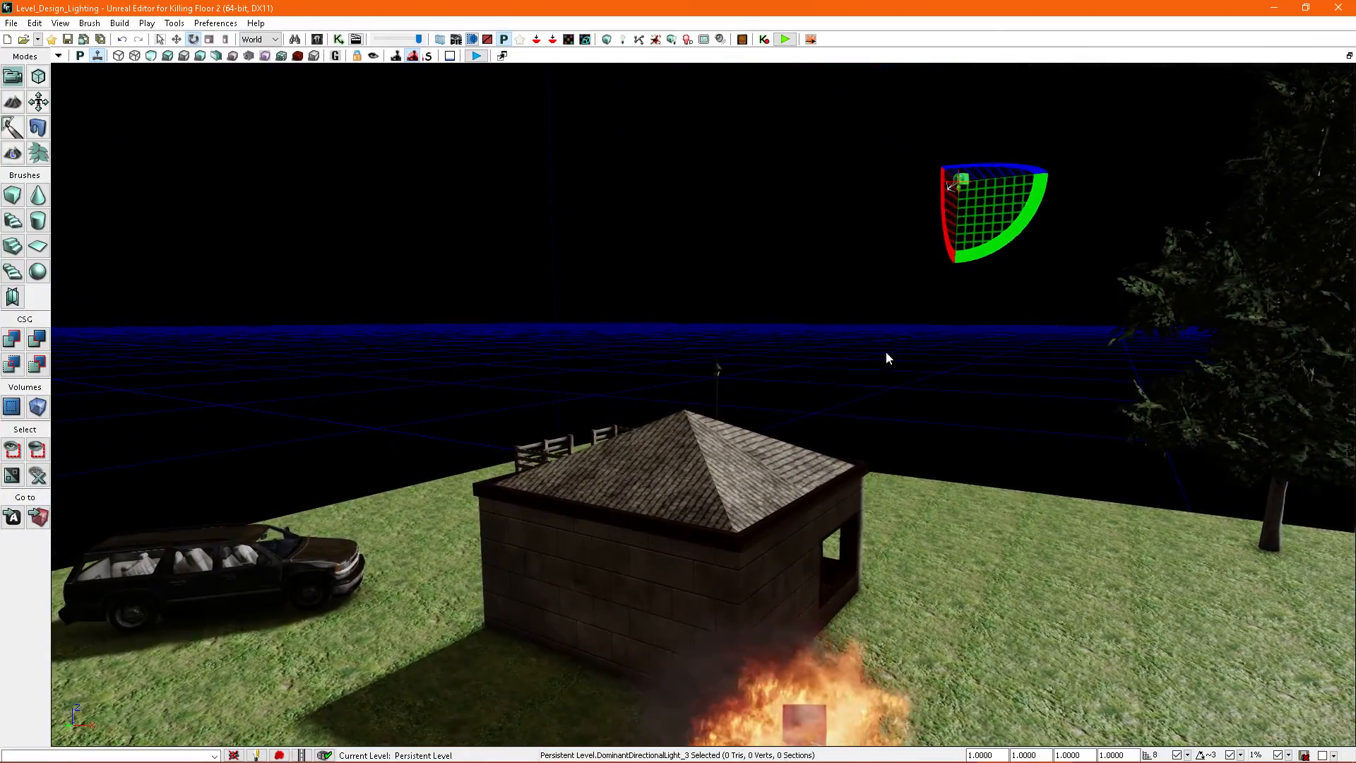
Step: Set the dominant directional light's Whole Scene Dynamic Shadow Radius to 600, rebuild the map and dismiss the build results
{"action": "key", "text": "F4"}
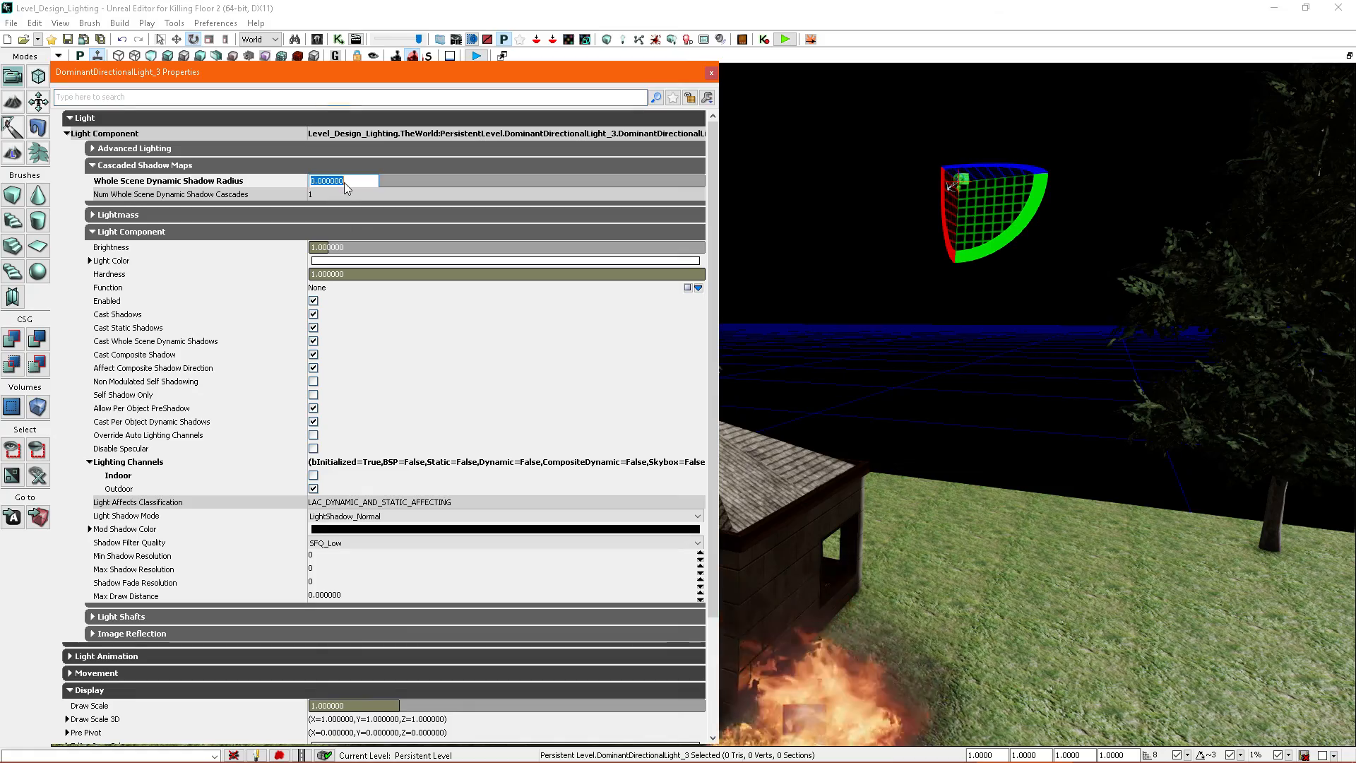
{"action": "type", "text": "600"}
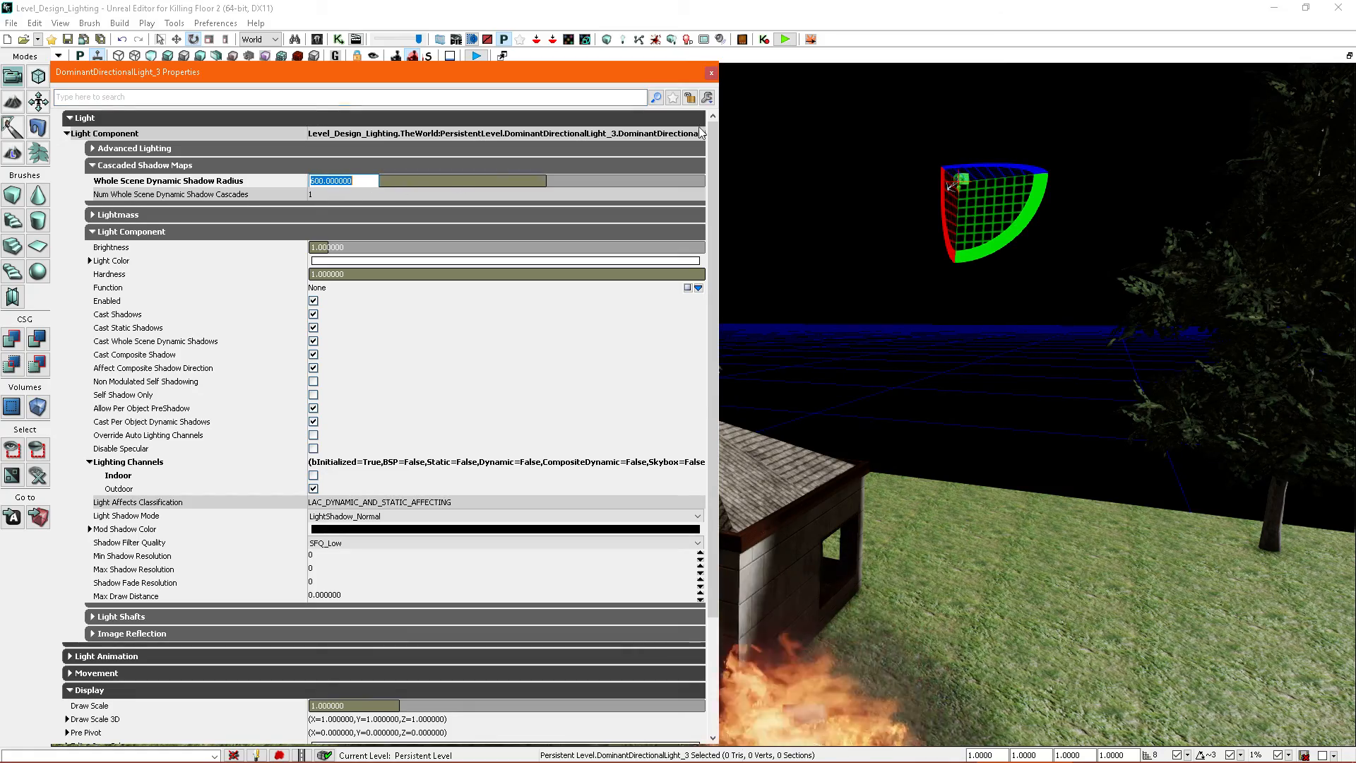
{"action": "left_click", "coordinate": [712, 75]}
{"action": "right_click_drag", "start_coordinate": [809, 212], "coordinate": [820, 330]}
{"action": "left_click_drag", "start_coordinate": [820, 330], "coordinate": [716, 75]}
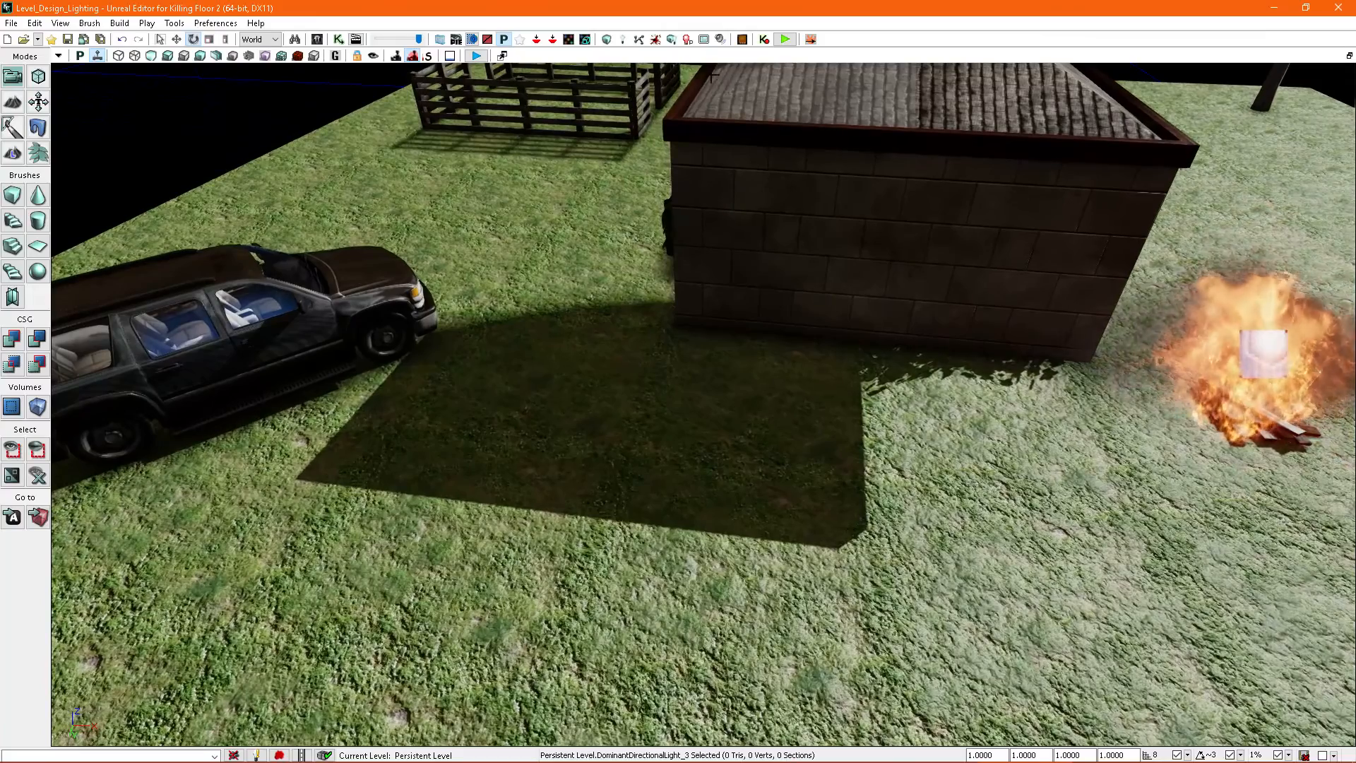
{"action": "left_click", "coordinate": [670, 40]}
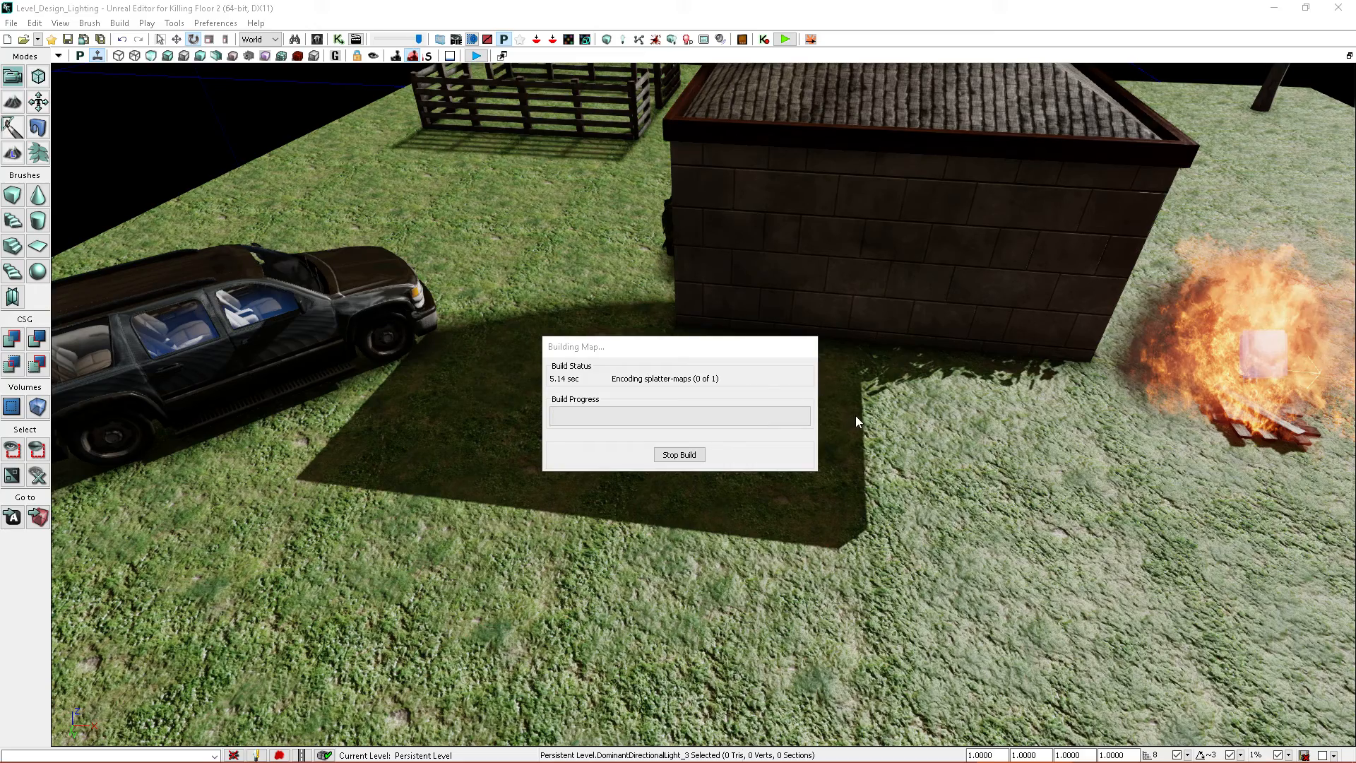
{"action": "left_click", "coordinate": [902, 373]}
Step: Compare the fence's shadows on the grass from near and far
{"action": "right_click_drag", "start_coordinate": [901, 374], "coordinate": [748, 366]}
{"action": "key", "text": "w"}
{"action": "right_click_drag", "start_coordinate": [878, 429], "coordinate": [849, 408]}
{"action": "key", "text": "s"}
{"action": "key", "text": "w"}
{"action": "mouse_move", "coordinate": [861, 463]}
{"action": "right_mouse_down"}
{"action": "mouse_move", "coordinate": [847, 447]}
{"action": "mouse_move", "coordinate": [851, 481]}
{"action": "mouse_move", "coordinate": [835, 493]}
{"action": "mouse_move", "coordinate": [859, 453]}
{"action": "mouse_move", "coordinate": [880, 476]}
{"action": "right_mouse_up"}
{"action": "key", "text": "s"}
{"action": "key", "text": "d"}
{"action": "key", "text": "a"}
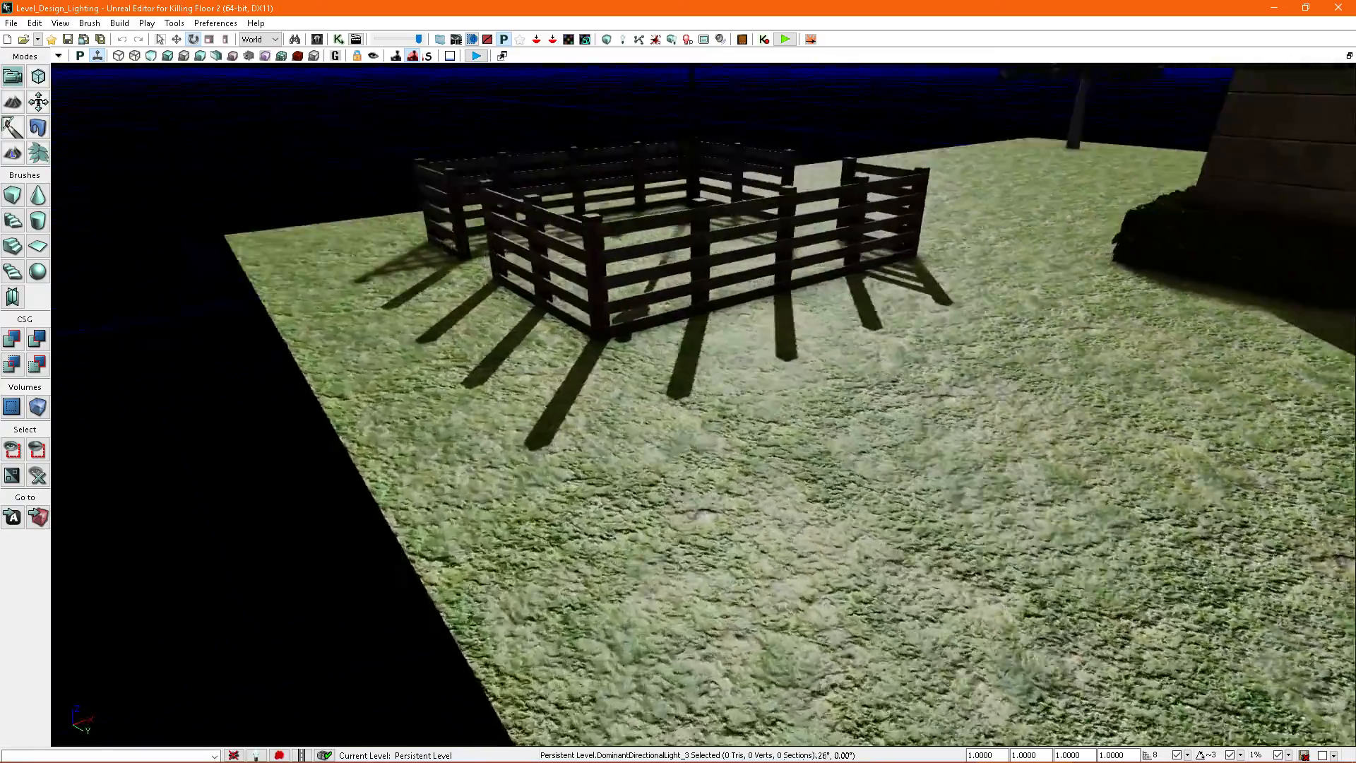
{"action": "key", "text": "w"}
{"action": "right_click_drag", "start_coordinate": [880, 476], "coordinate": [898, 476]}
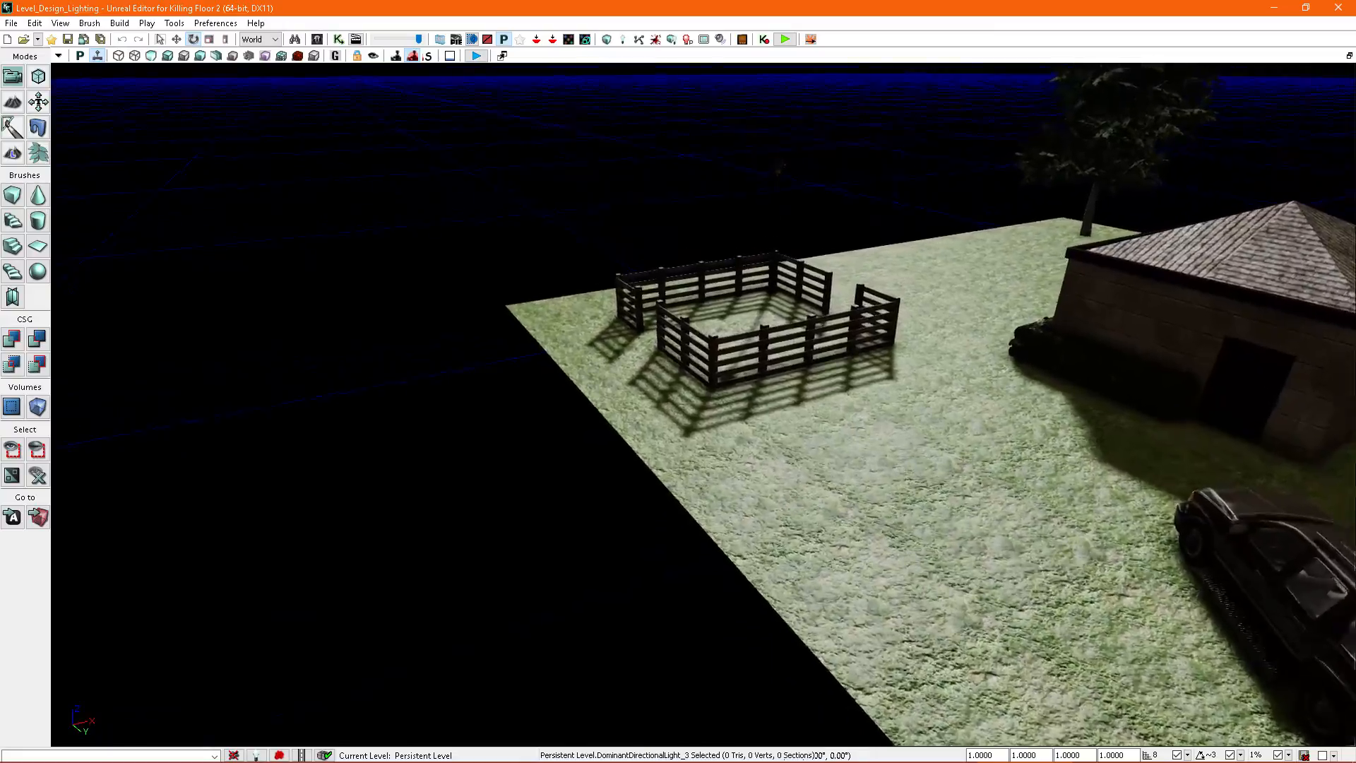
{"action": "key", "text": "w"}
{"action": "right_click_drag", "start_coordinate": [898, 476], "coordinate": [898, 476]}
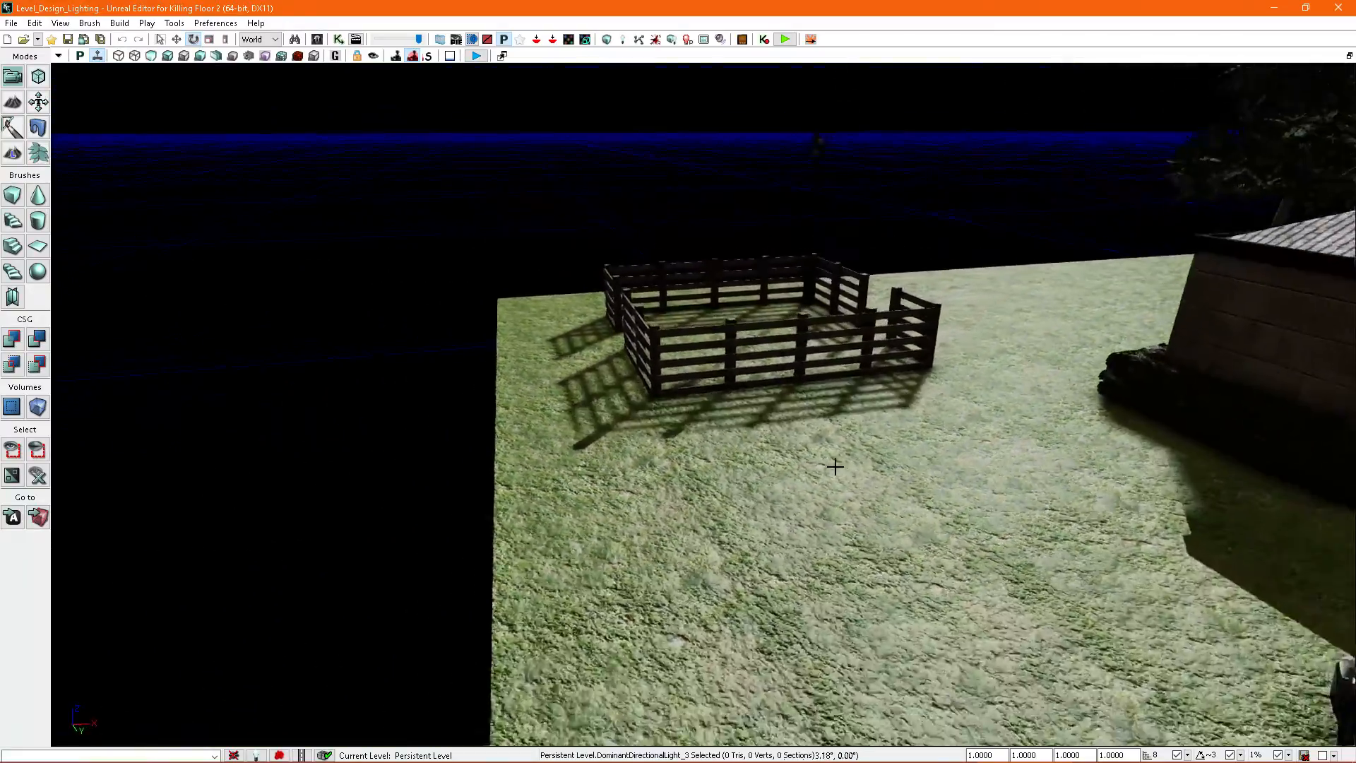
{"action": "right_click_drag", "start_coordinate": [898, 476], "coordinate": [898, 476]}
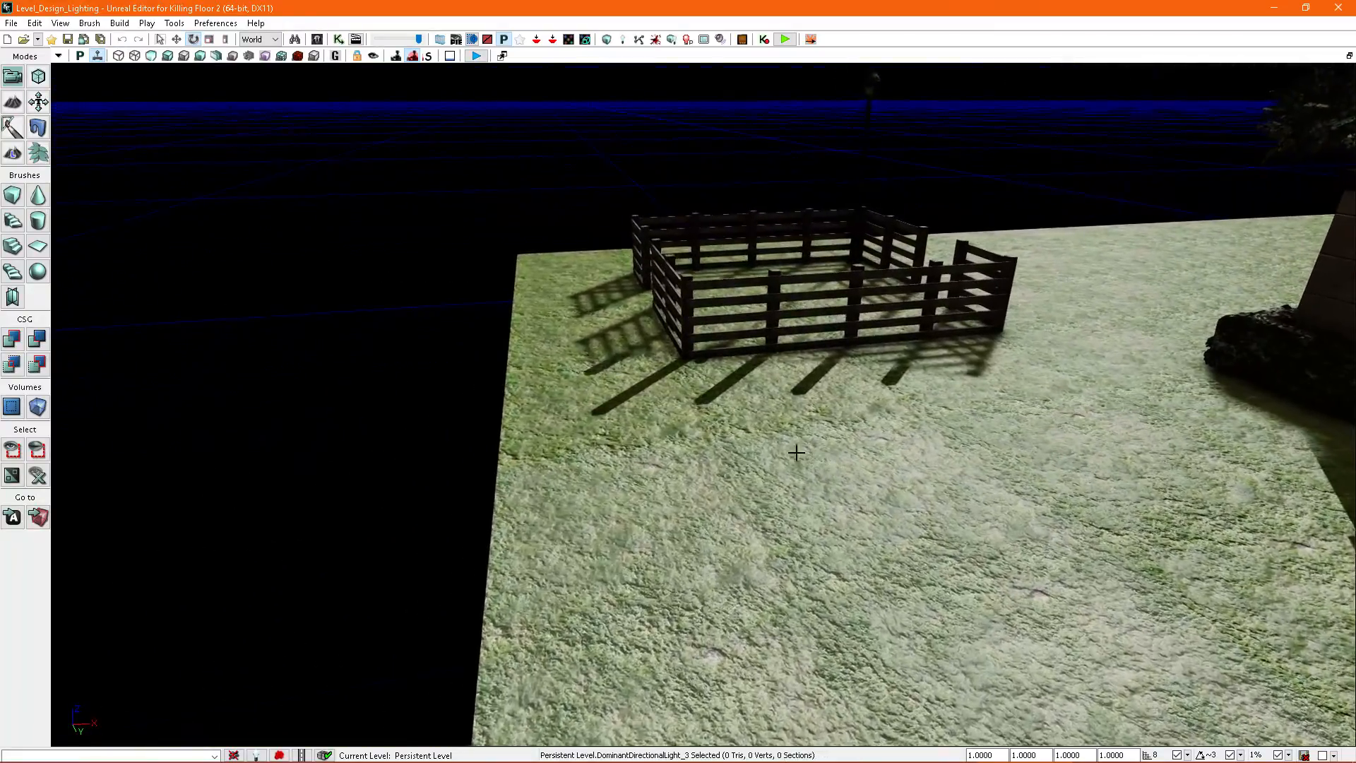
Step: Examine the overridden light map resolution of the grass floor tile under the fence, keeping the tile selected
{"action": "double_click", "coordinate": [745, 400]}
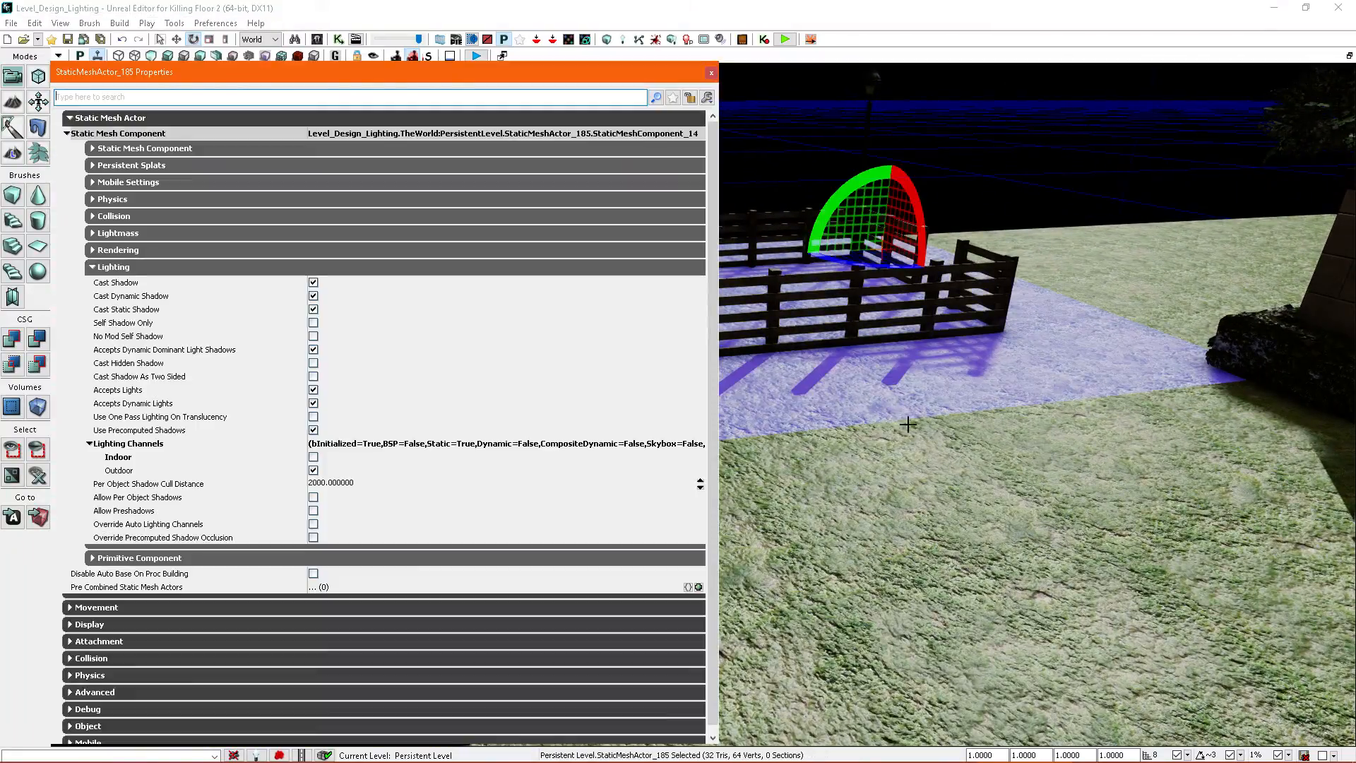
{"action": "left_click", "coordinate": [92, 148]}
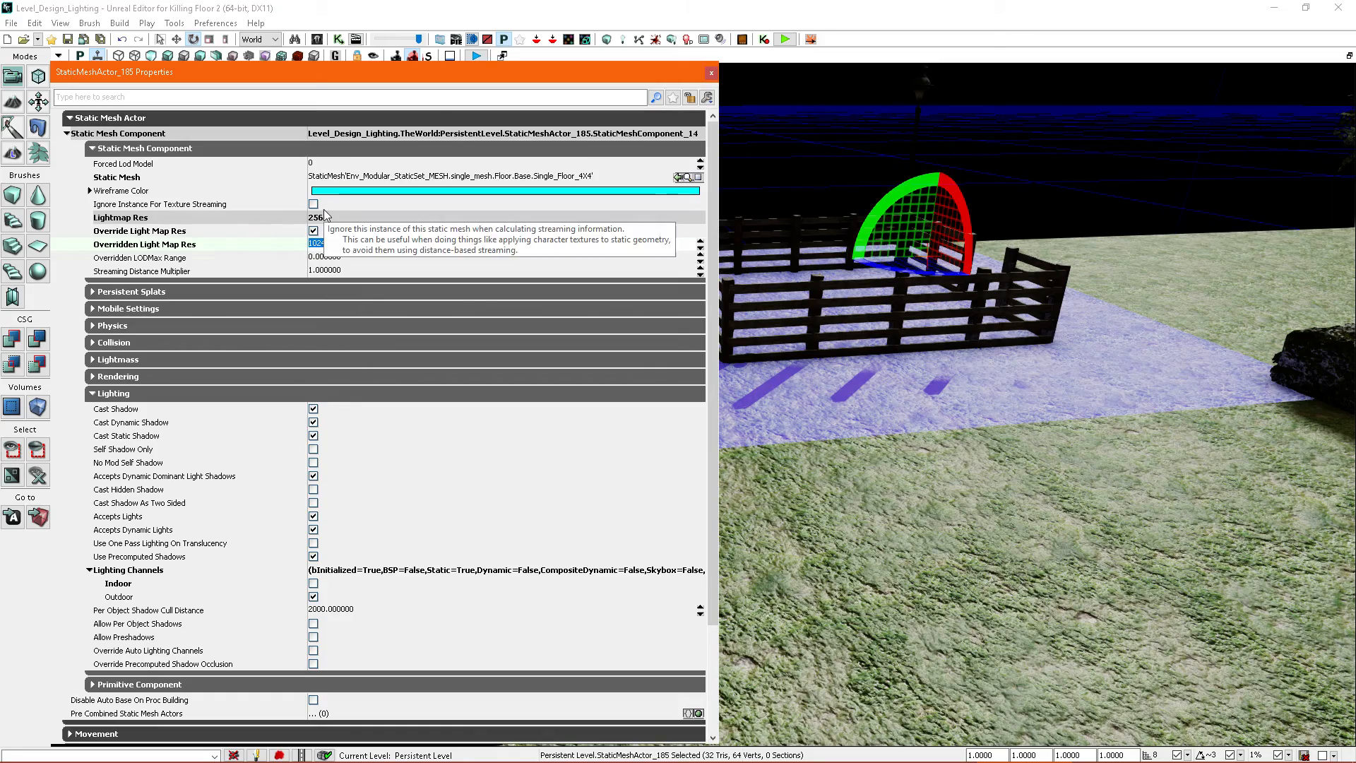
{"action": "right_click_drag", "start_coordinate": [1105, 416], "coordinate": [819, 342]}
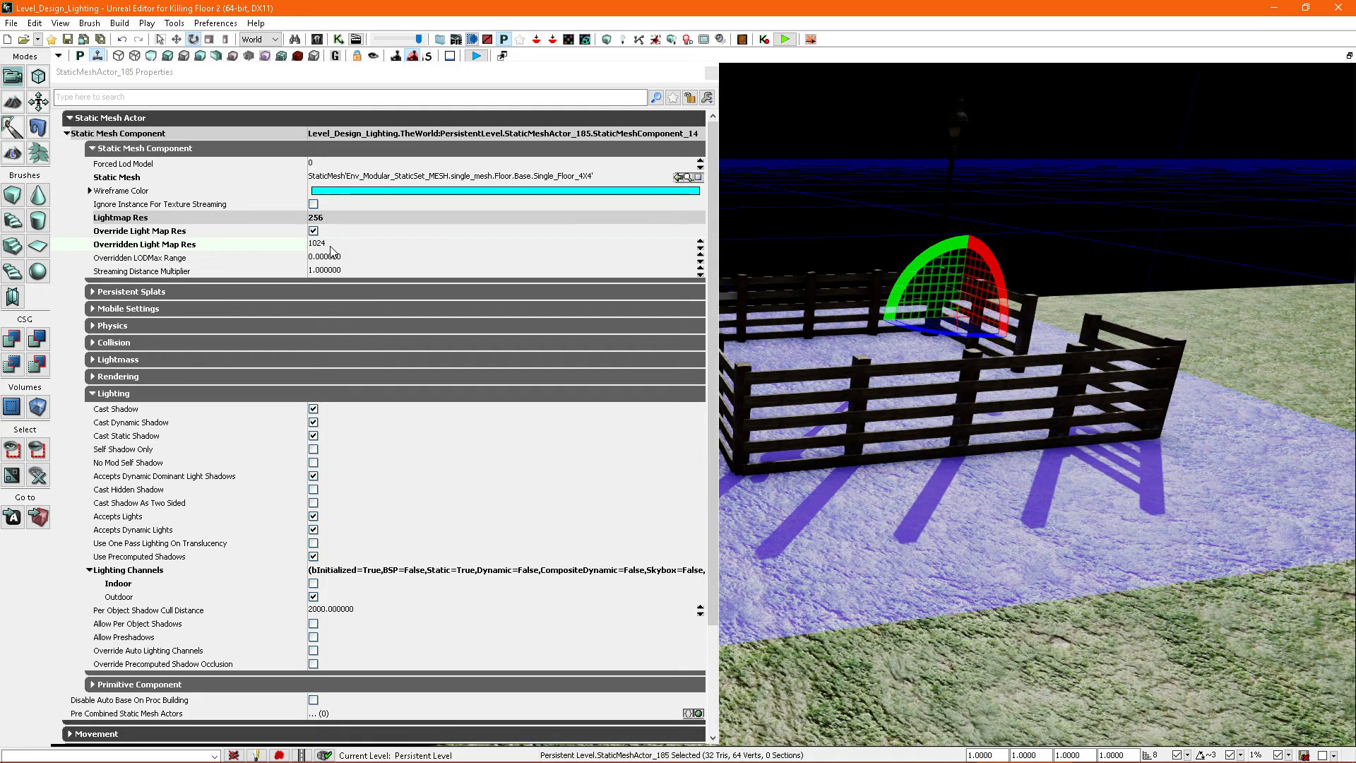
{"action": "left_click", "coordinate": [714, 74]}
{"action": "right_click_drag", "start_coordinate": [836, 390], "coordinate": [845, 453]}
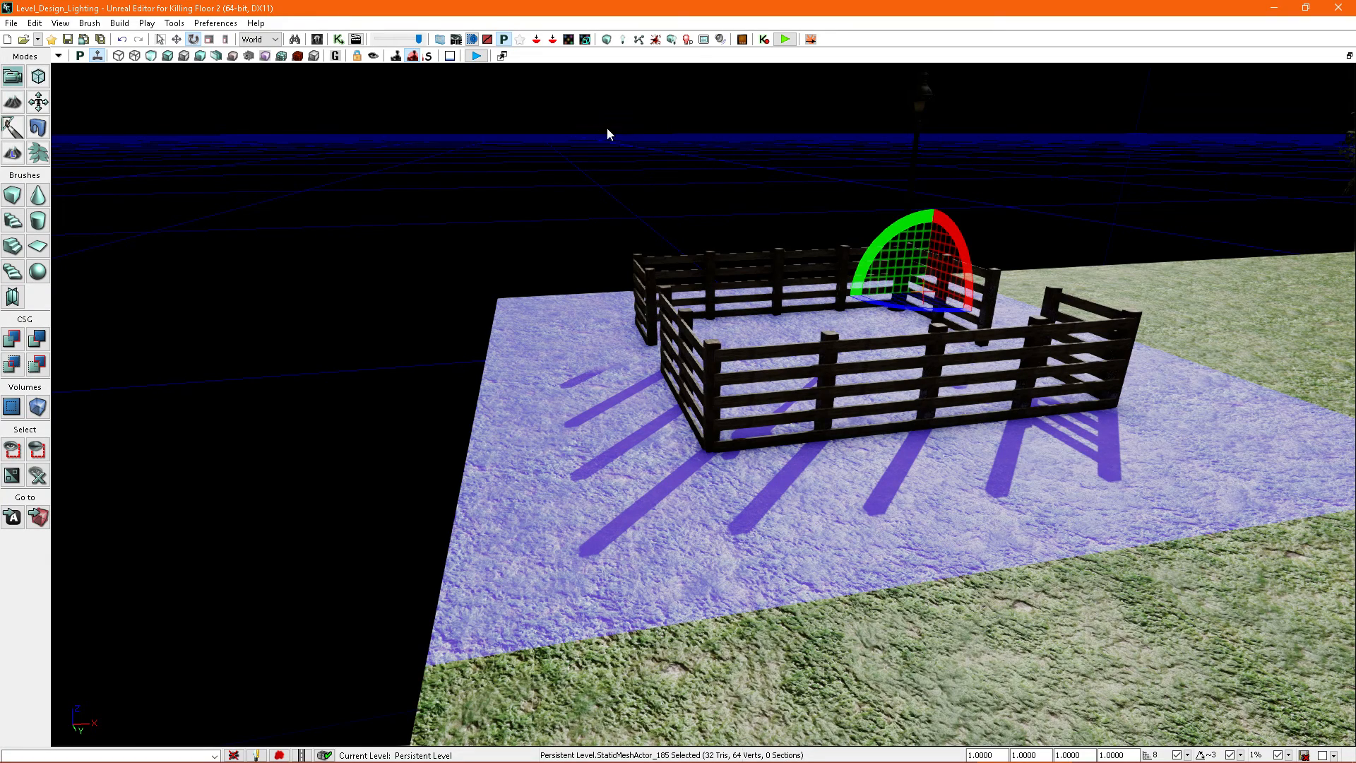
Step: Rebuild lighting with Build Only Selected for the fence's floor tile, and close the result windows
{"action": "left_click", "coordinate": [622, 40]}
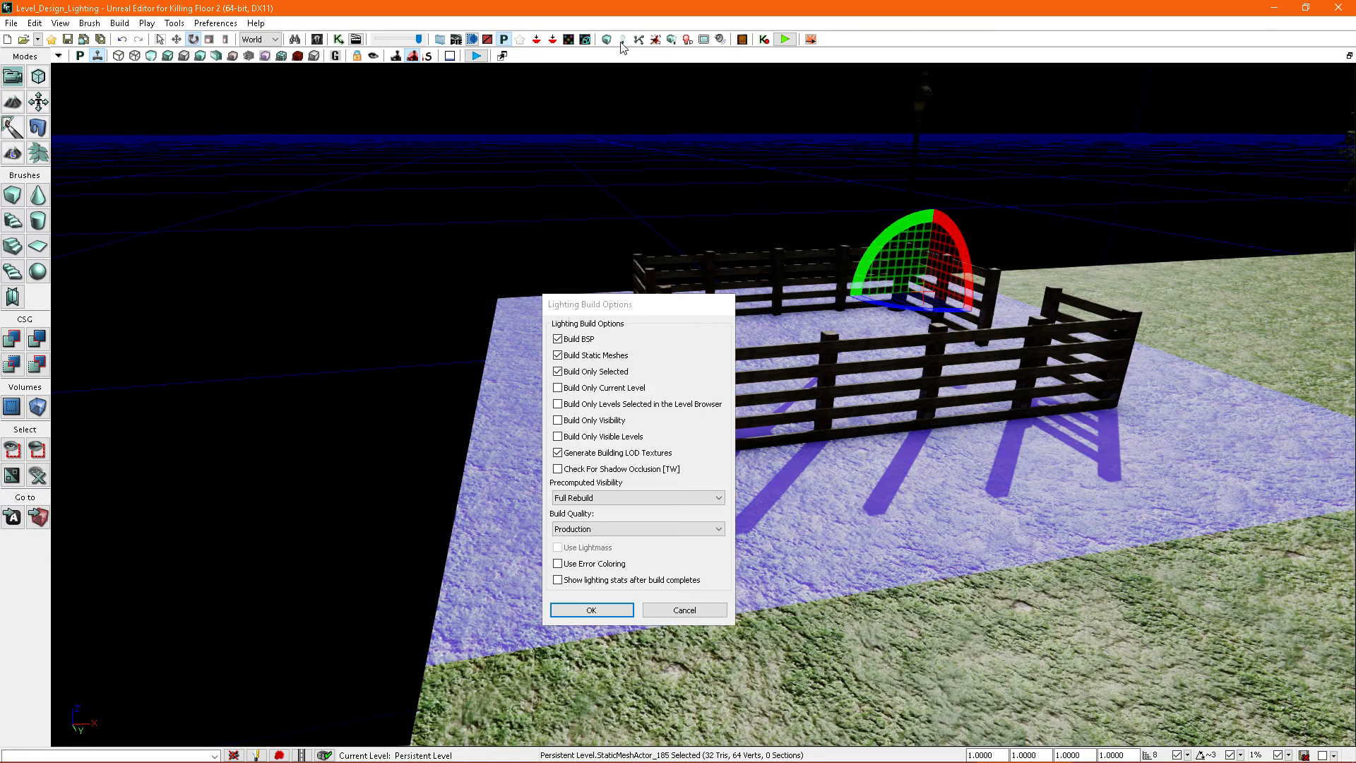
{"action": "left_click", "coordinate": [557, 371]}
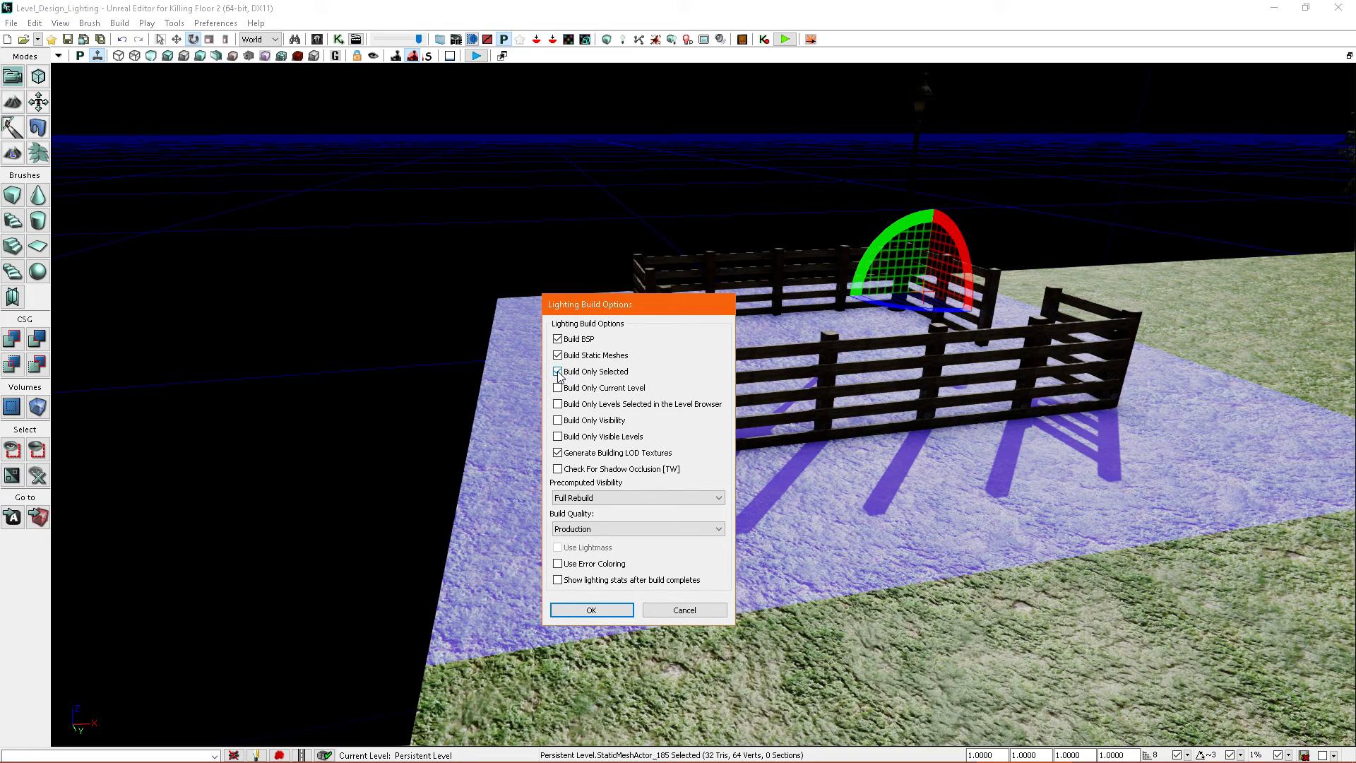
{"action": "left_click", "coordinate": [602, 611]}
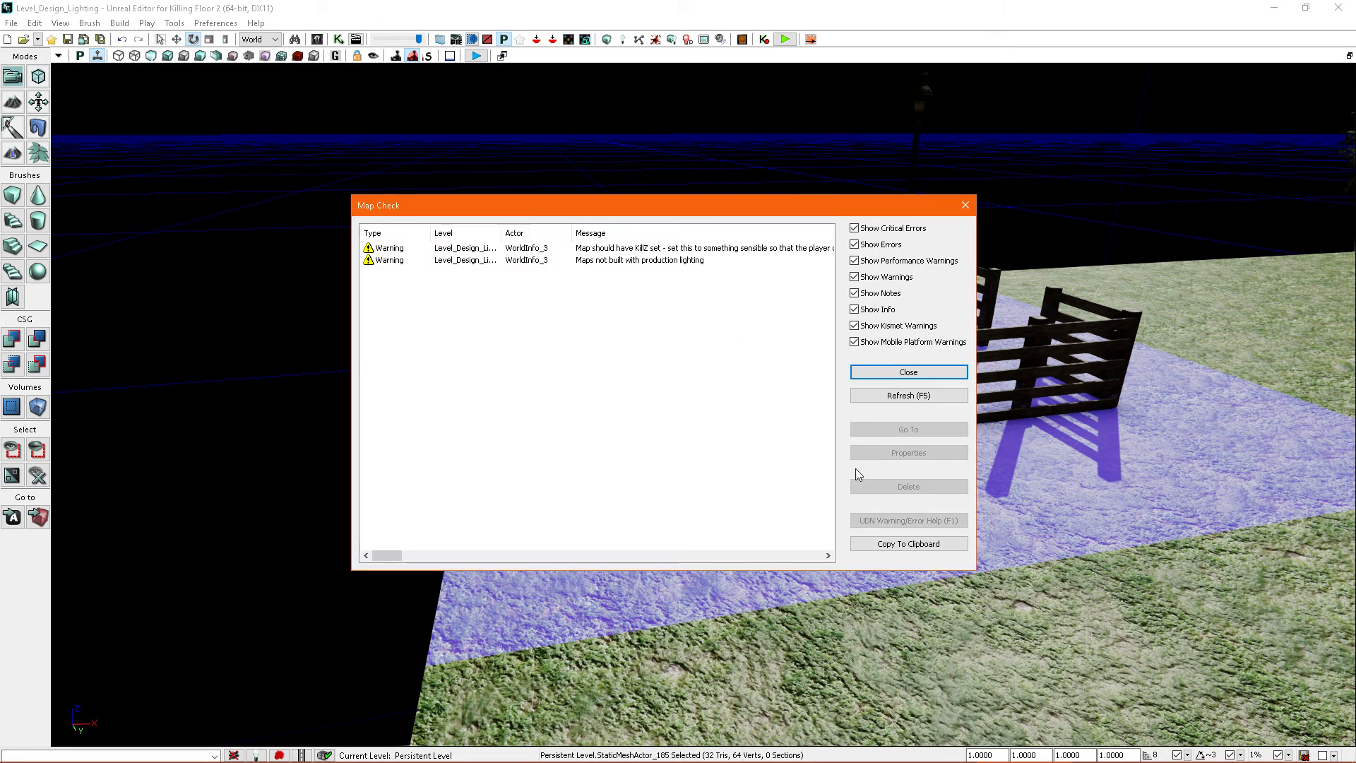
{"action": "left_click", "coordinate": [891, 374]}
{"action": "left_click", "coordinate": [891, 374]}
Step: Examine the rebuilt fence shadows from different distances, toggling the editor's game view
{"action": "right_click_drag", "start_coordinate": [926, 454], "coordinate": [831, 499]}
{"action": "key", "text": "s"}
{"action": "key", "text": "g"}
{"action": "key", "text": "s"}
{"action": "key", "text": "s"}
{"action": "key", "text": "w"}
{"action": "key", "text": "w"}
{"action": "key", "text": "a"}
{"action": "key", "text": "g"}
Step: Set the dominant directional light's Whole Scene Dynamic Shadow Radius to 0, and check the fence's shadows
{"action": "double_click", "coordinate": [950, 128]}
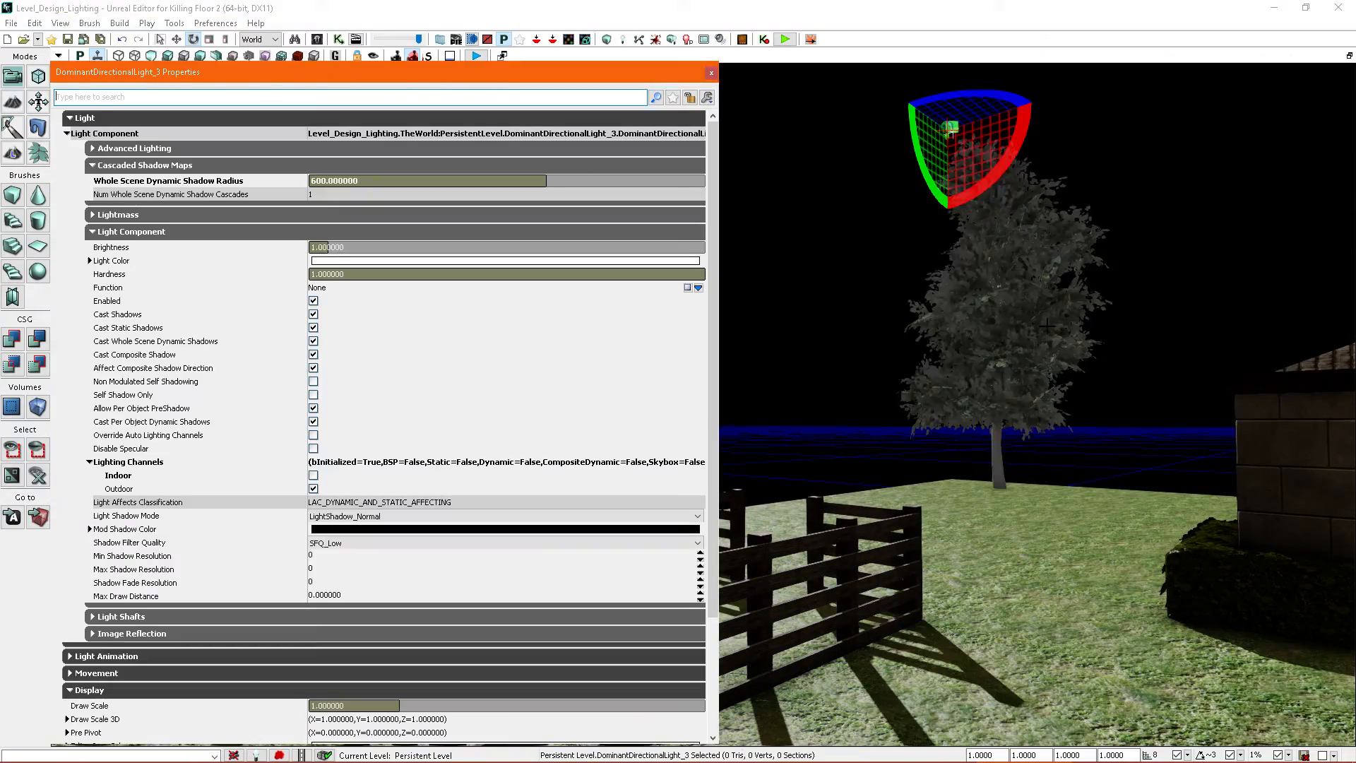
{"action": "right_click_drag", "start_coordinate": [740, 327], "coordinate": [699, 326]}
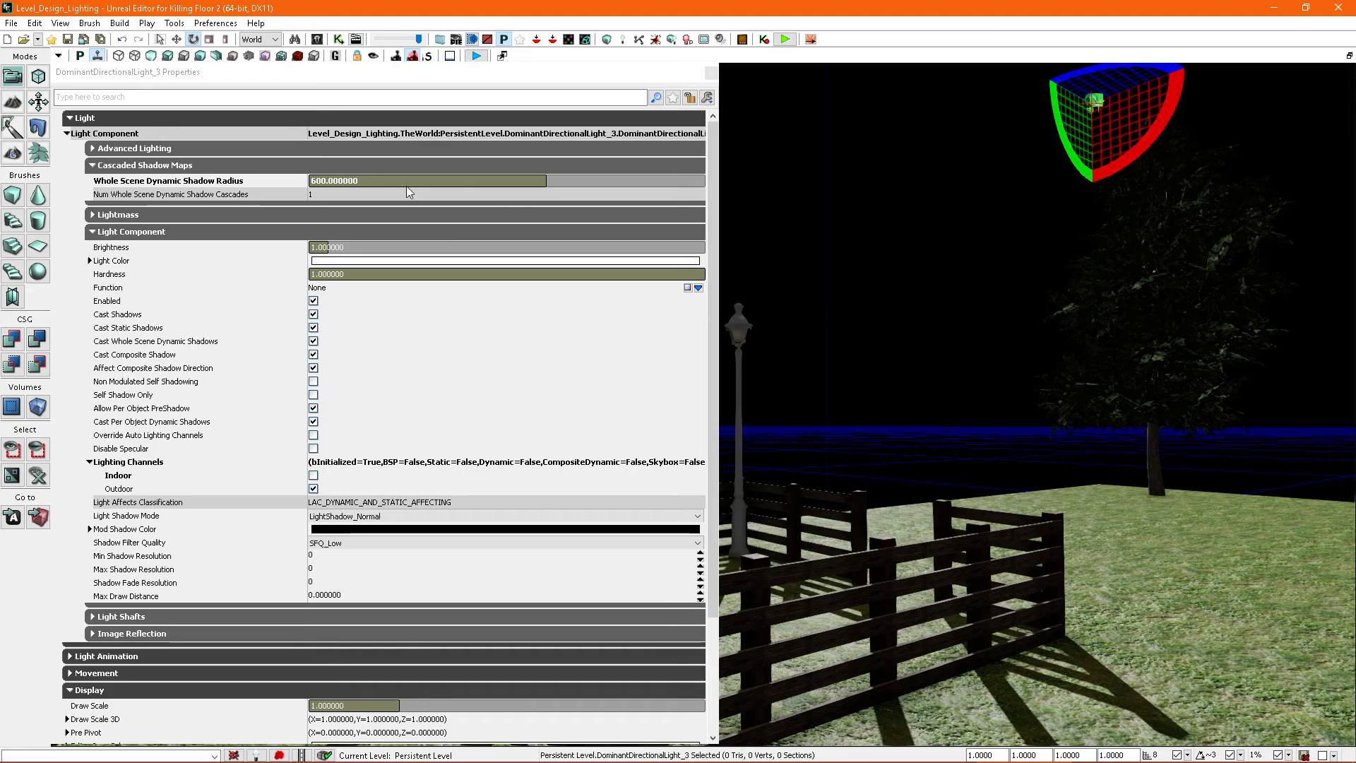
{"action": "left_click", "coordinate": [367, 180]}
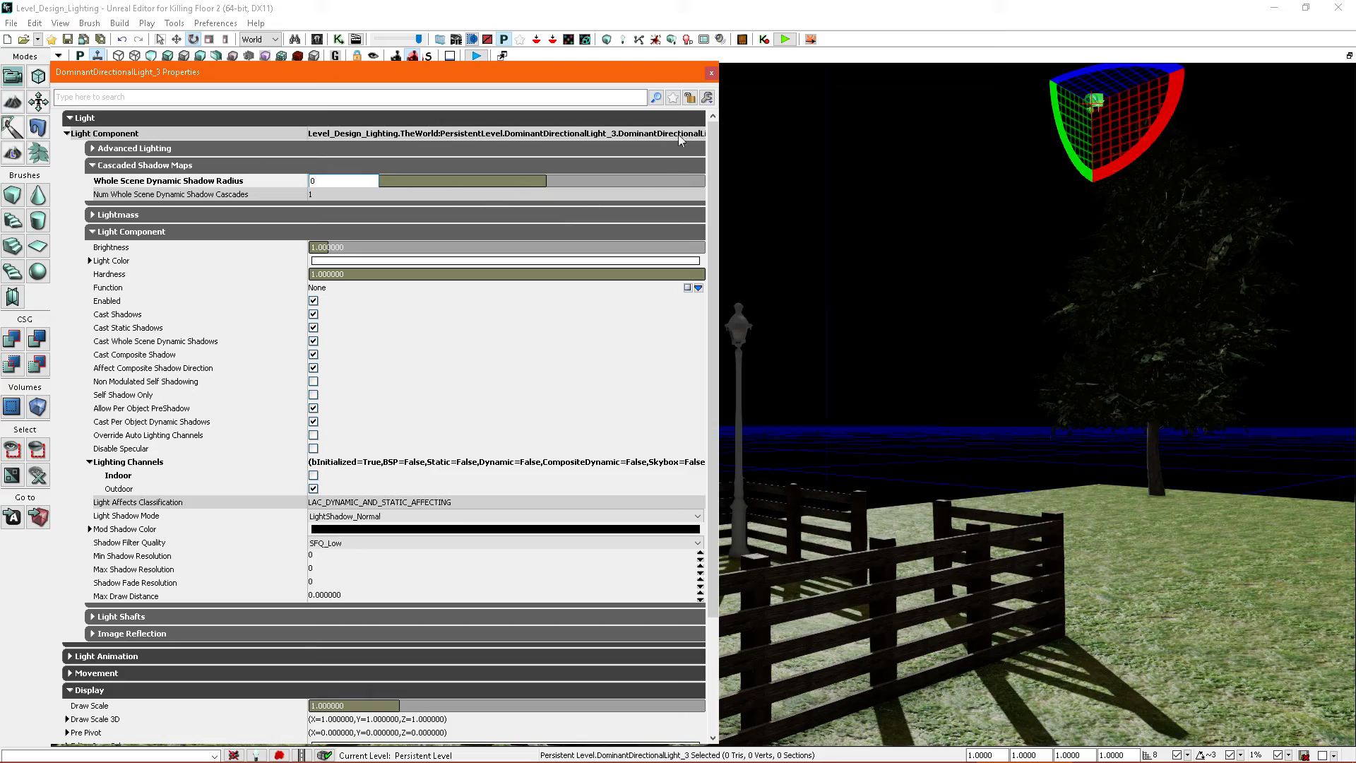
{"action": "left_click", "coordinate": [710, 73]}
{"action": "left_click_drag", "start_coordinate": [898, 469], "coordinate": [785, 434]}
{"action": "right_click_drag", "start_coordinate": [785, 434], "coordinate": [874, 425]}
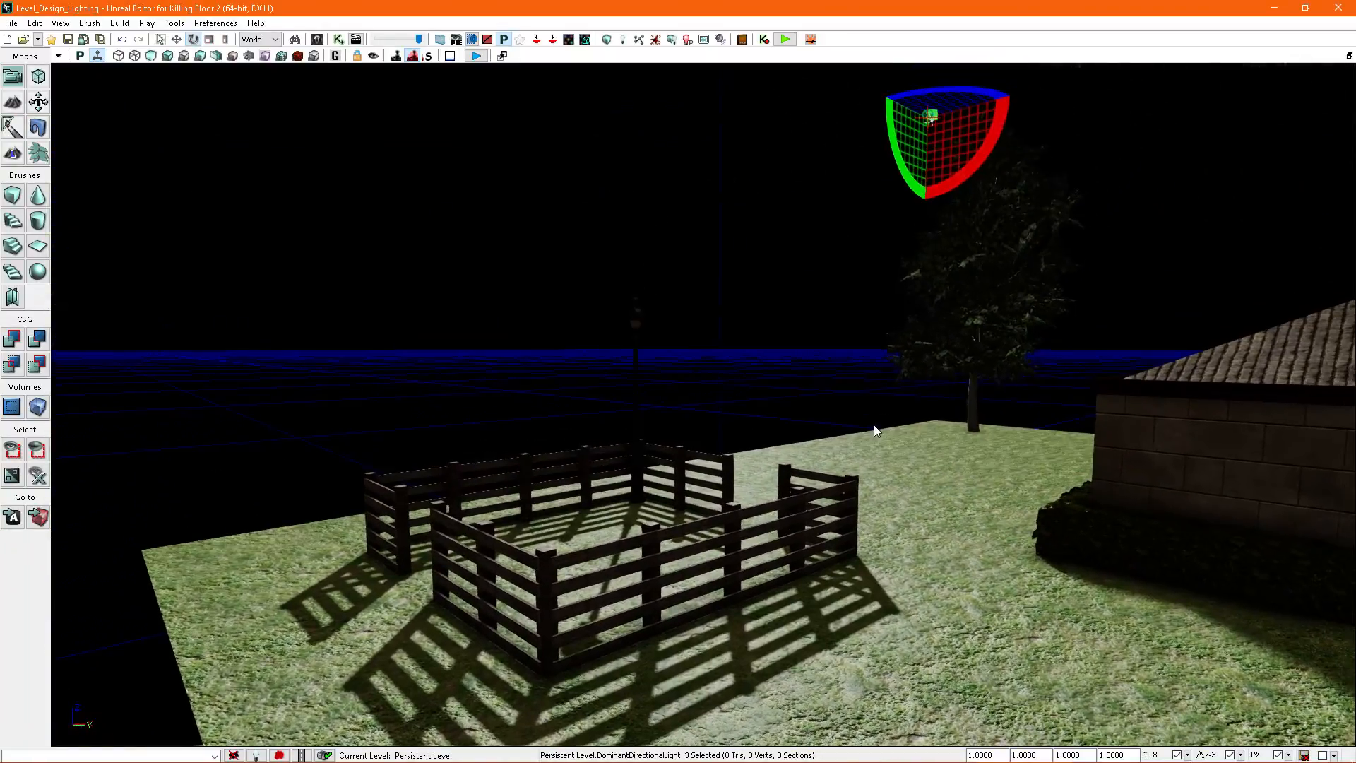
Step: Review the dominant directional light's shadow settings and the tree mesh's lighting properties
{"action": "key", "text": "F4"}
{"action": "right_click_drag", "start_coordinate": [889, 353], "coordinate": [640, 283]}
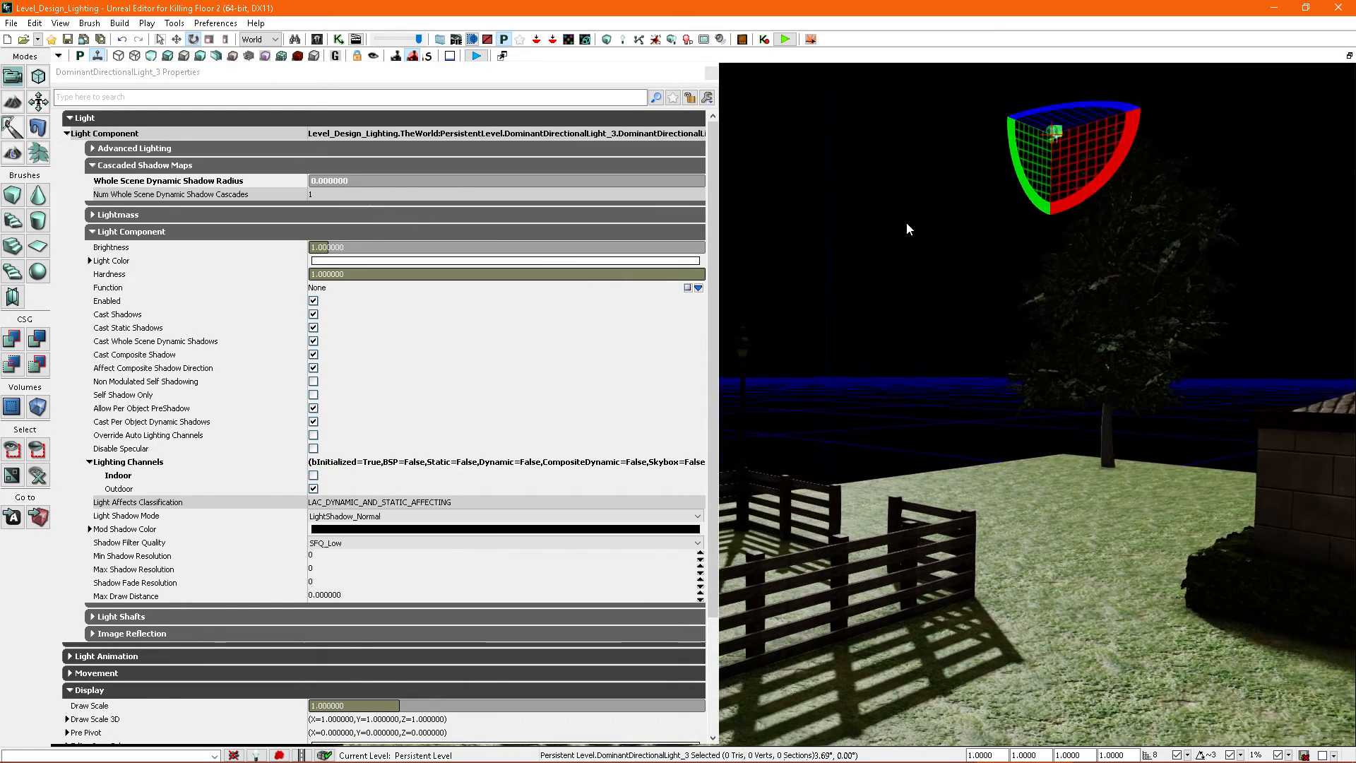
{"action": "right_click_drag", "start_coordinate": [878, 268], "coordinate": [878, 258]}
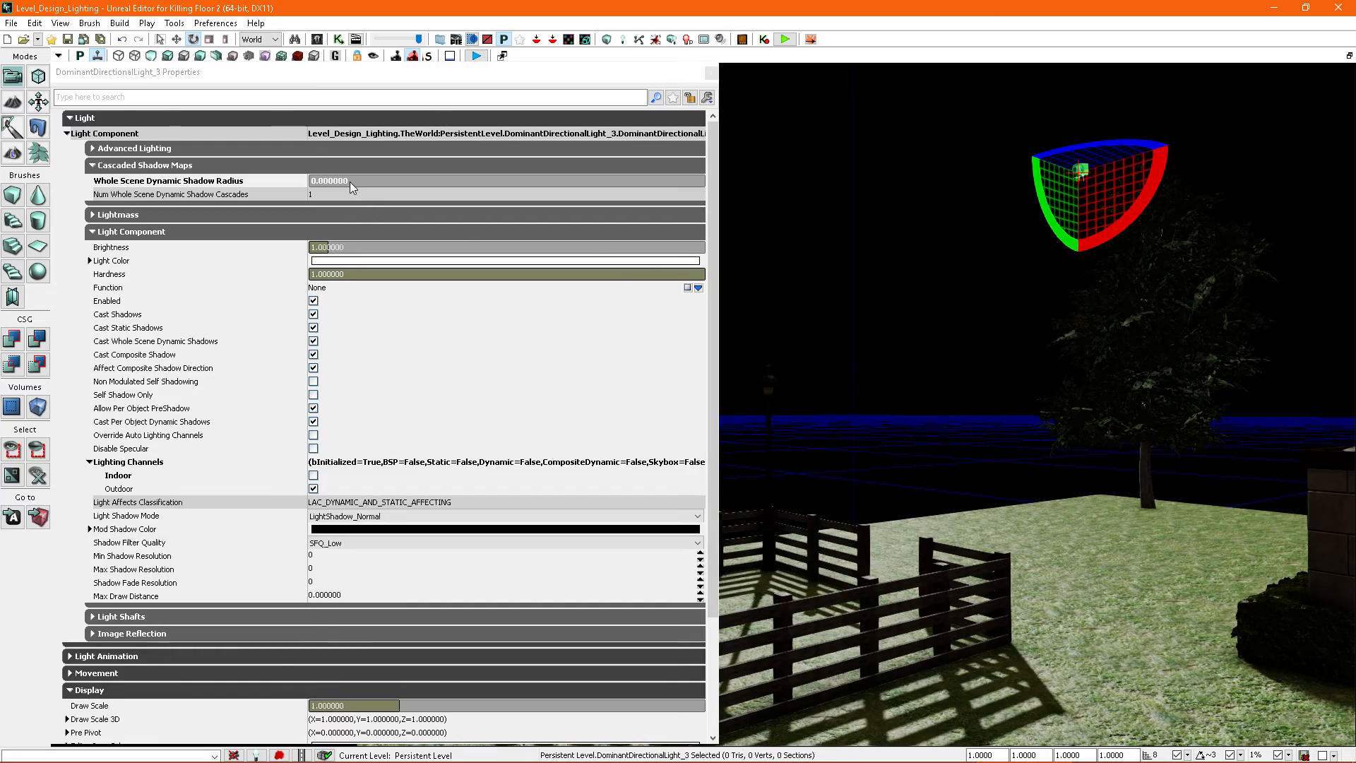
{"action": "mouse_move", "coordinate": [972, 434]}
{"action": "right_mouse_down"}
{"action": "mouse_move", "coordinate": [953, 415]}
{"action": "mouse_move", "coordinate": [987, 436]}
{"action": "mouse_move", "coordinate": [969, 432]}
{"action": "right_mouse_up"}
{"action": "key", "text": "w"}
{"action": "left_click", "coordinate": [957, 381]}
{"action": "right_click_drag", "start_coordinate": [822, 357], "coordinate": [812, 357]}
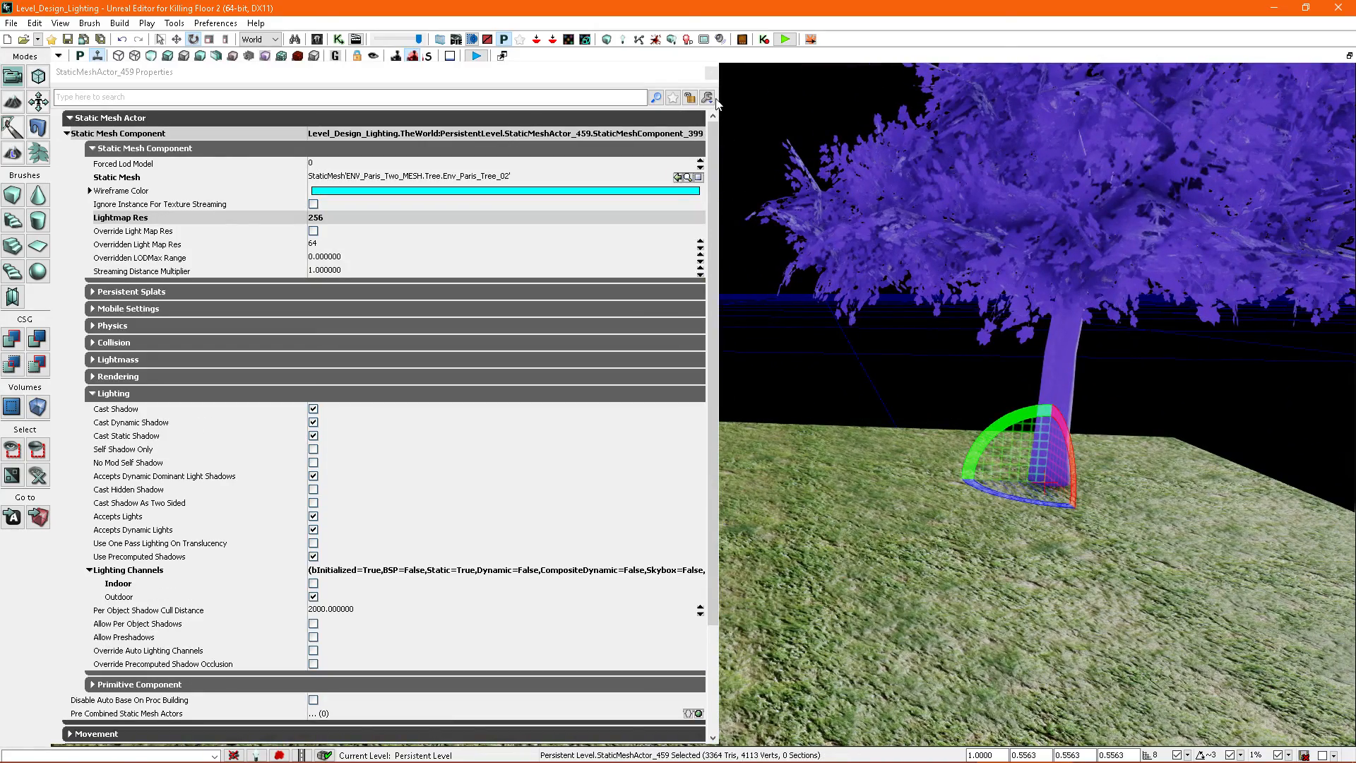
{"action": "left_click", "coordinate": [711, 77]}
{"action": "right_click_drag", "start_coordinate": [663, 275], "coordinate": [668, 190]}
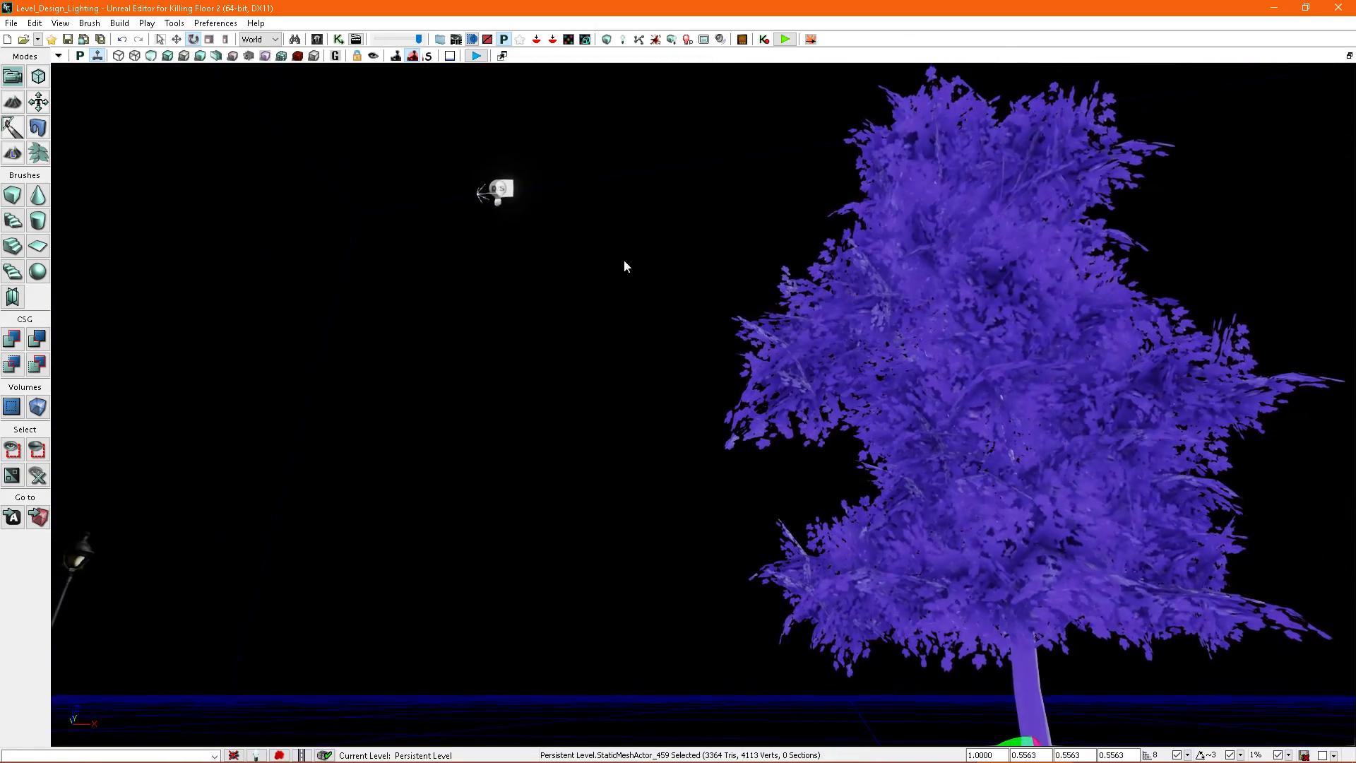
Step: Enable Cast Shadow As Two Sided on the tree mesh
{"action": "left_click", "coordinate": [505, 192]}
{"action": "right_click_drag", "start_coordinate": [781, 339], "coordinate": [616, 441]}
{"action": "left_click", "coordinate": [838, 385]}
{"action": "key", "text": "F4"}
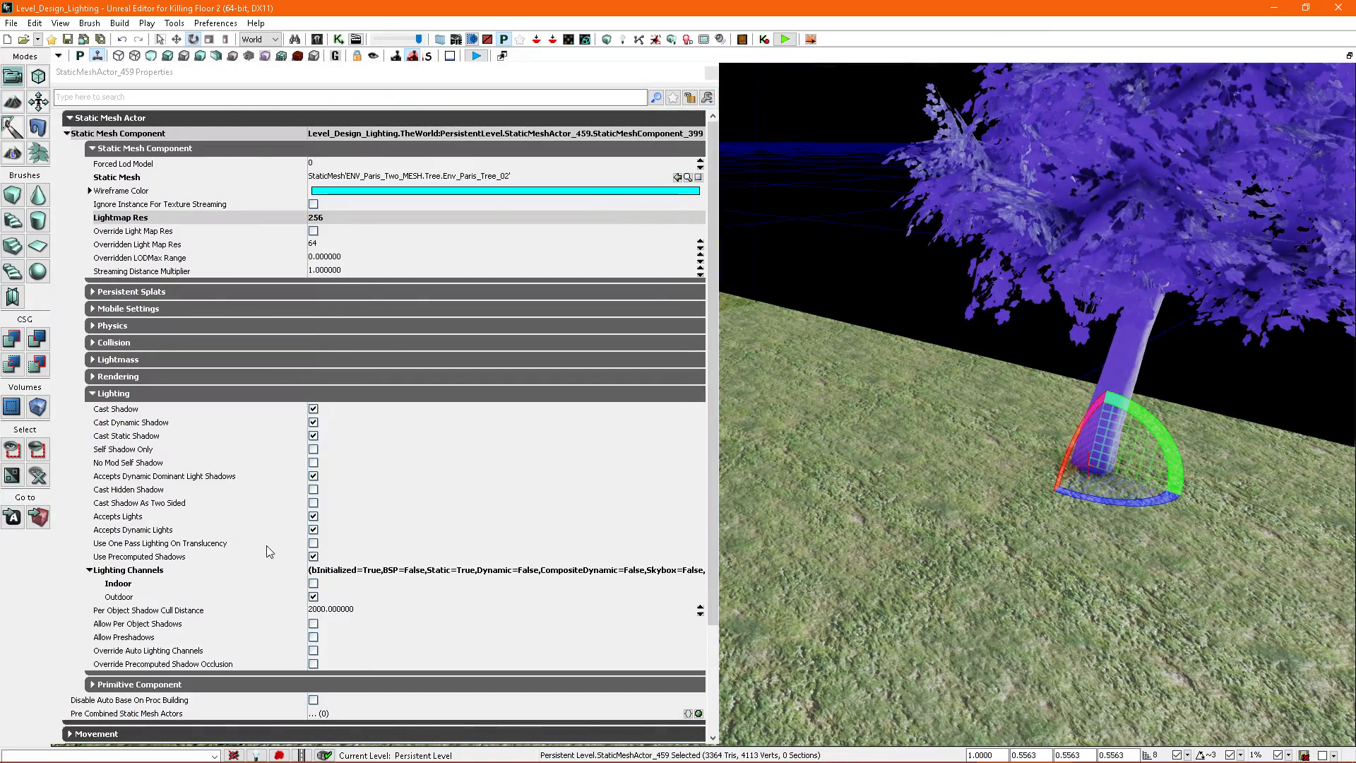
{"action": "right_click_drag", "start_coordinate": [769, 491], "coordinate": [1039, 344]}
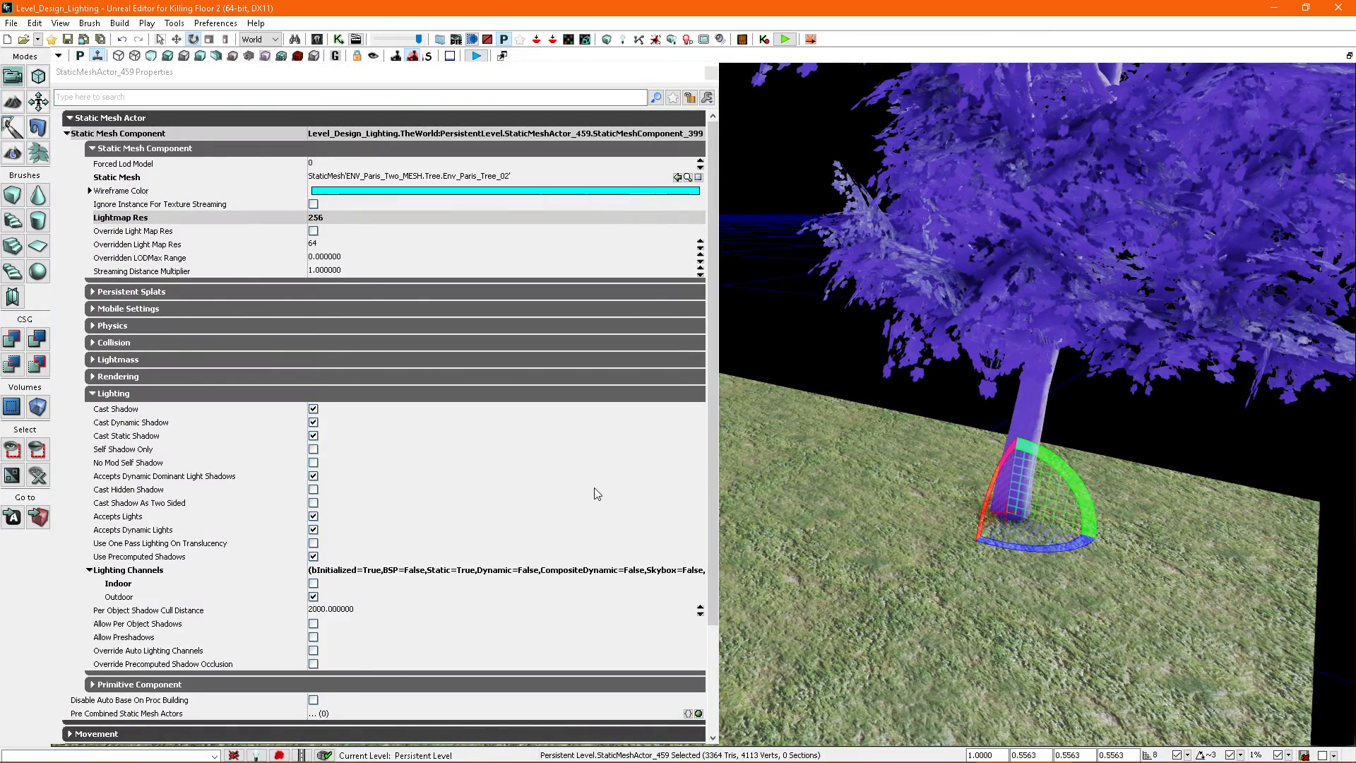
{"action": "left_click", "coordinate": [313, 503]}
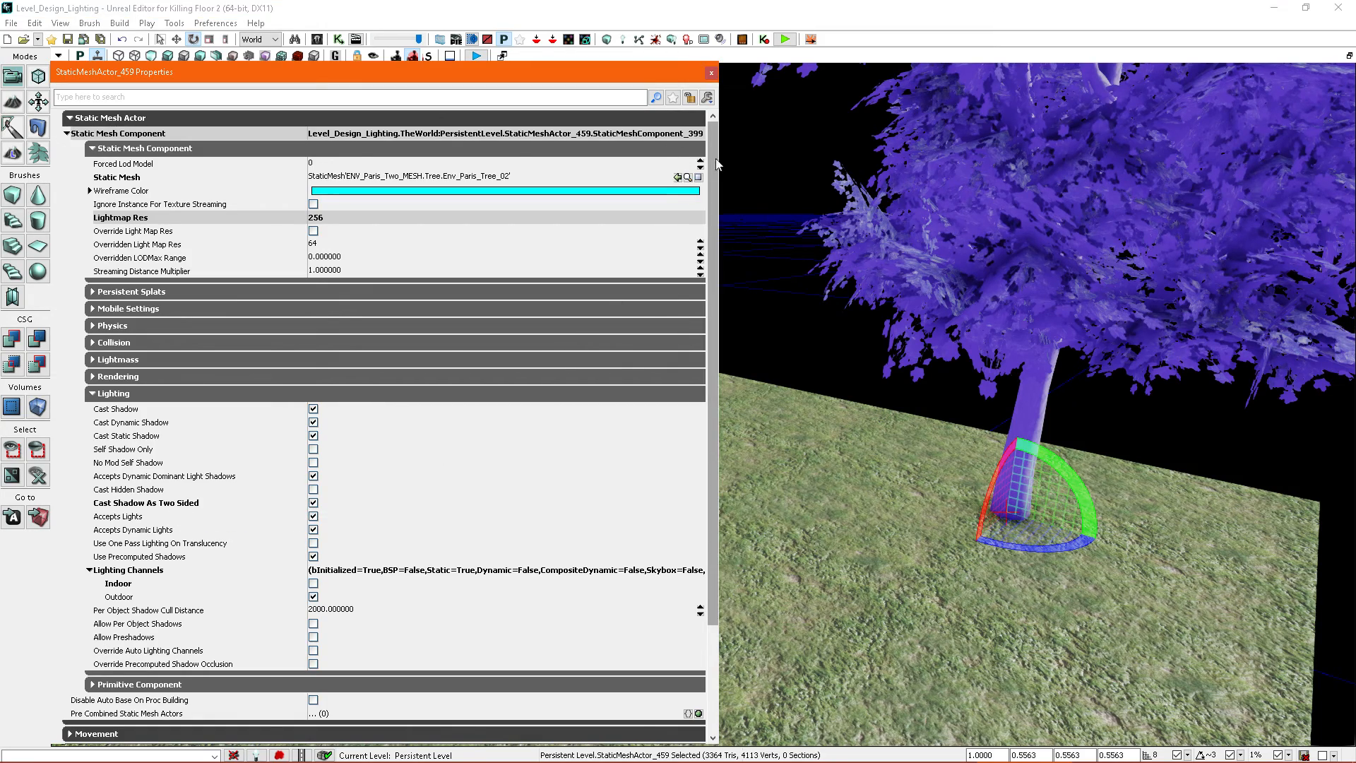
{"action": "left_click", "coordinate": [711, 73]}
Step: Select the grass floor tile under the tree, rebuild lighting with Build Only Selected, and close the results
{"action": "double_click", "coordinate": [826, 499]}
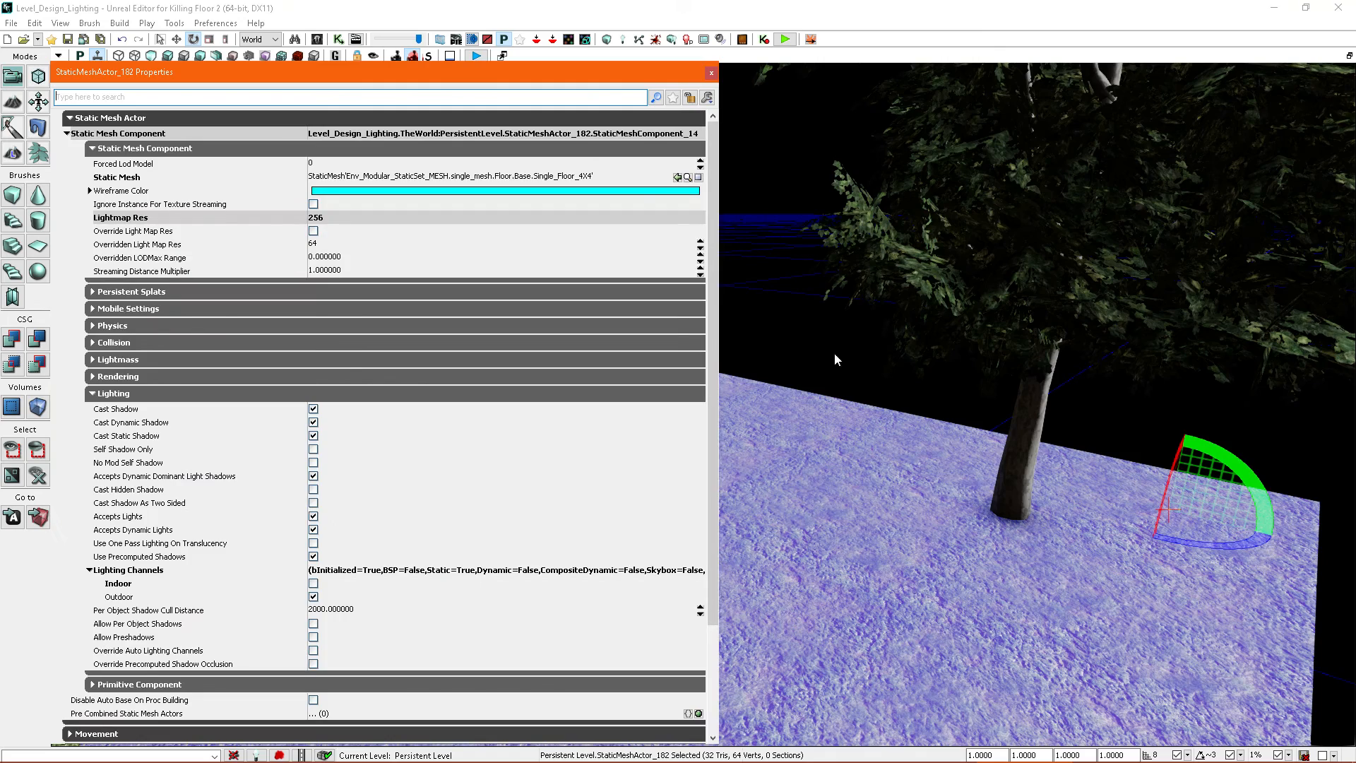
{"action": "left_click", "coordinate": [622, 40]}
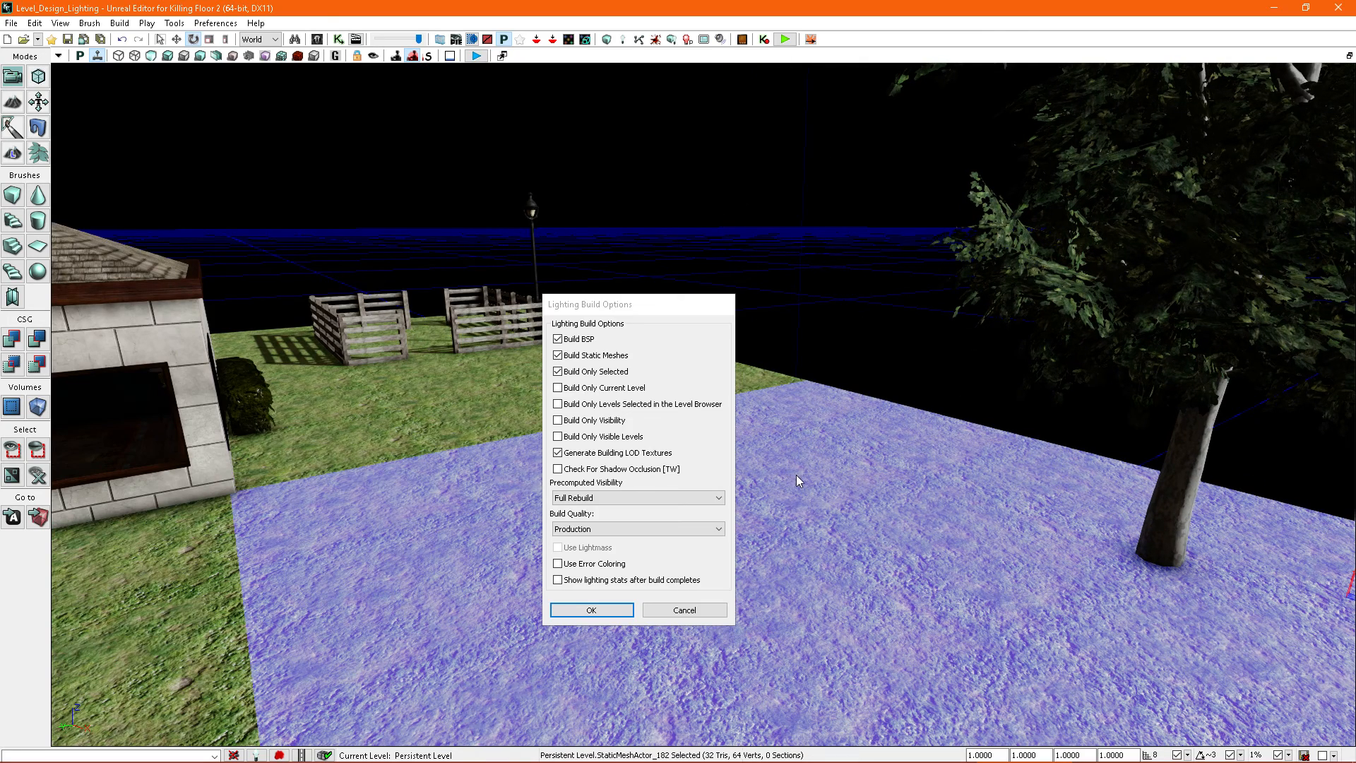
{"action": "left_click", "coordinate": [628, 610]}
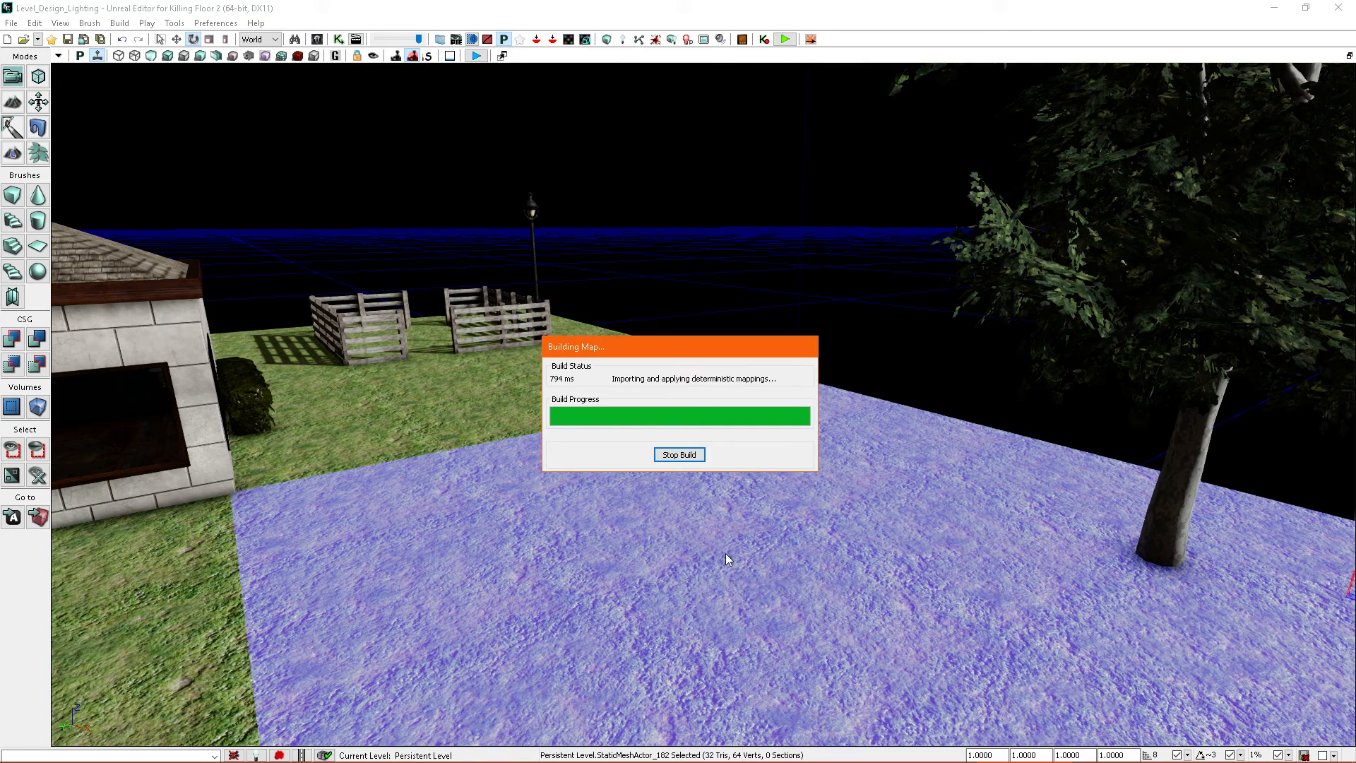
{"action": "left_click", "coordinate": [918, 375]}
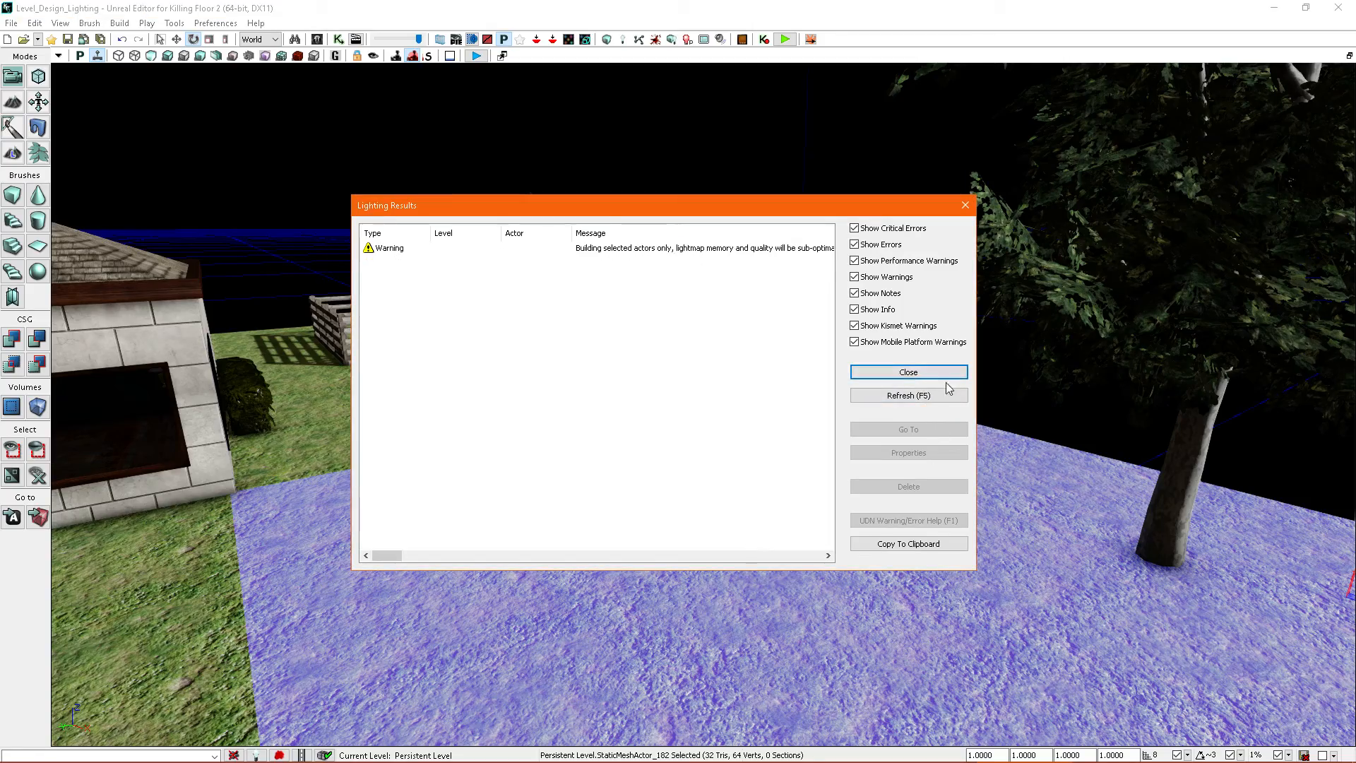
{"action": "left_click", "coordinate": [927, 376]}
Step: Check the grass around the tree for shadows, and reopen the dominant directional light's properties
{"action": "right_click_drag", "start_coordinate": [899, 400], "coordinate": [858, 424]}
{"action": "left_click", "coordinate": [756, 406]}
{"action": "right_click_drag", "start_coordinate": [756, 406], "coordinate": [766, 376]}
{"action": "mouse_move", "coordinate": [906, 389]}
{"action": "right_mouse_down"}
{"action": "mouse_move", "coordinate": [878, 445]}
{"action": "mouse_move", "coordinate": [846, 449]}
{"action": "mouse_move", "coordinate": [876, 433]}
{"action": "mouse_move", "coordinate": [859, 396]}
{"action": "mouse_move", "coordinate": [882, 384]}
{"action": "right_mouse_up"}
{"action": "double_click", "coordinate": [672, 168]}
{"action": "right_click_drag", "start_coordinate": [798, 283], "coordinate": [777, 289]}
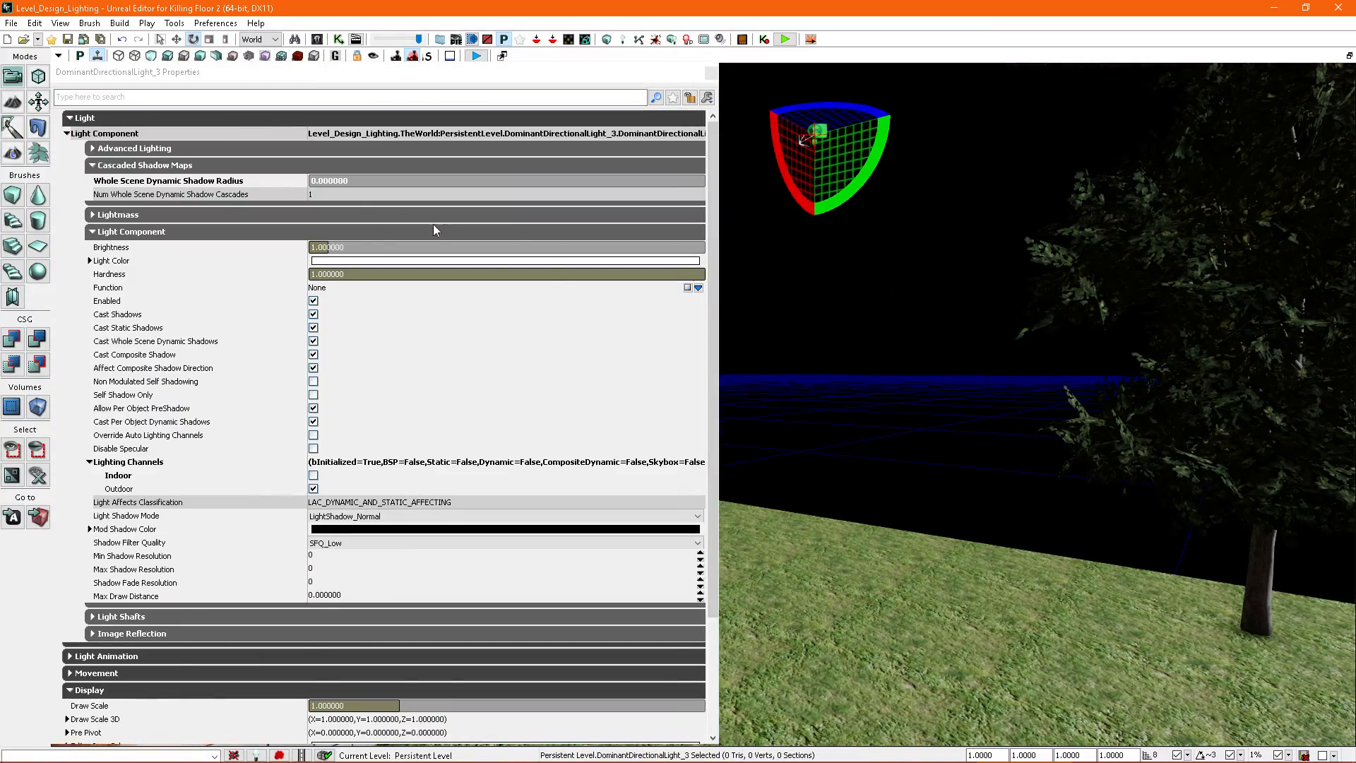
{"action": "right_click_drag", "start_coordinate": [879, 271], "coordinate": [873, 267]}
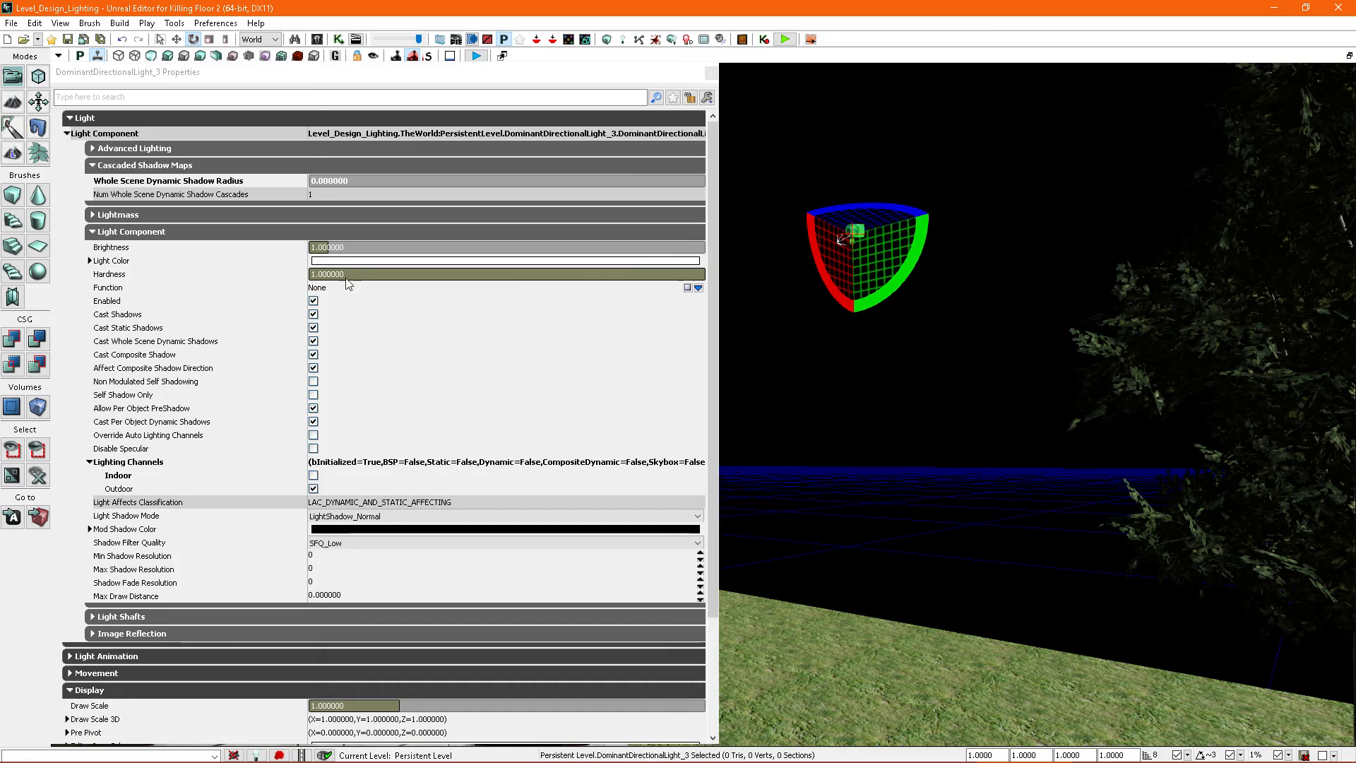
Step: Set the dominant directional light's colour to a pale warm yellow, hex 00FFE9C2
{"action": "left_click", "coordinate": [367, 261]}
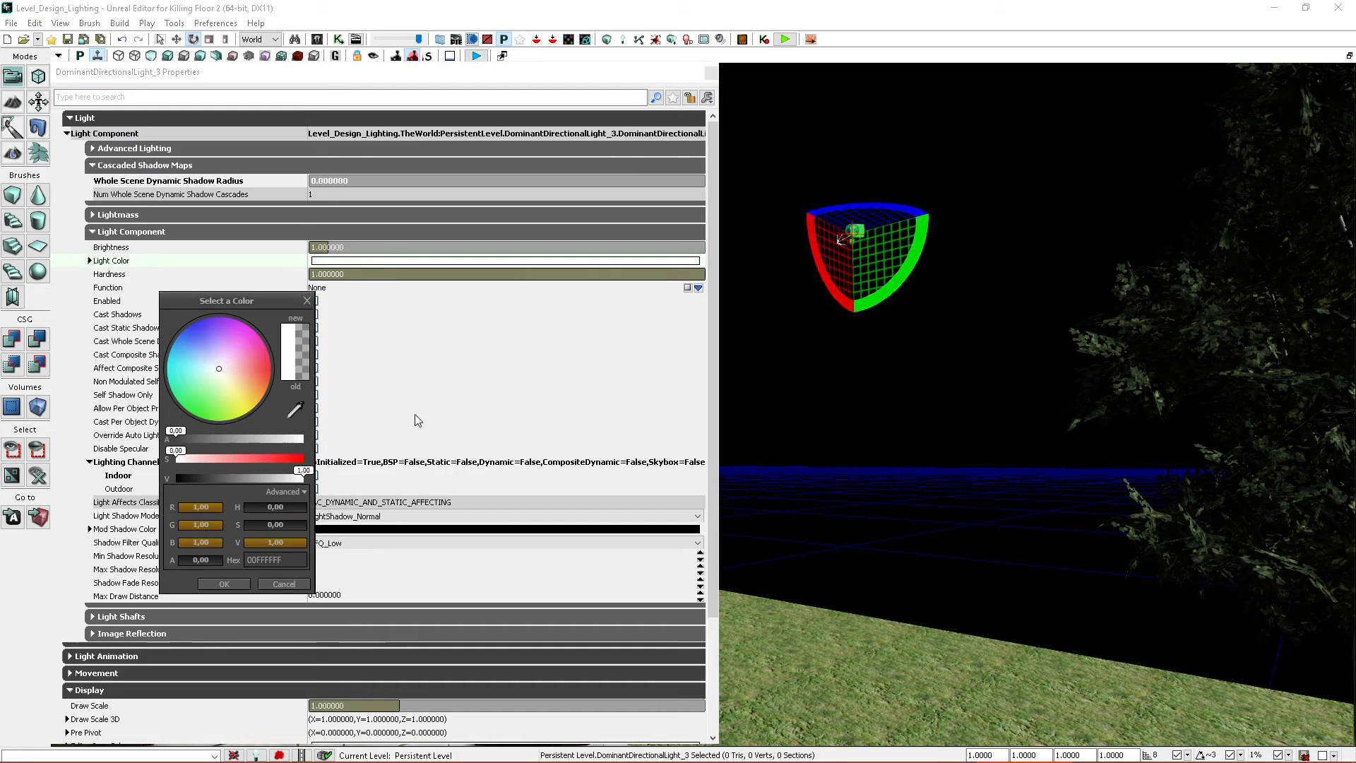
{"action": "left_click", "coordinate": [235, 383]}
{"action": "right_click_drag", "start_coordinate": [812, 339], "coordinate": [727, 395]}
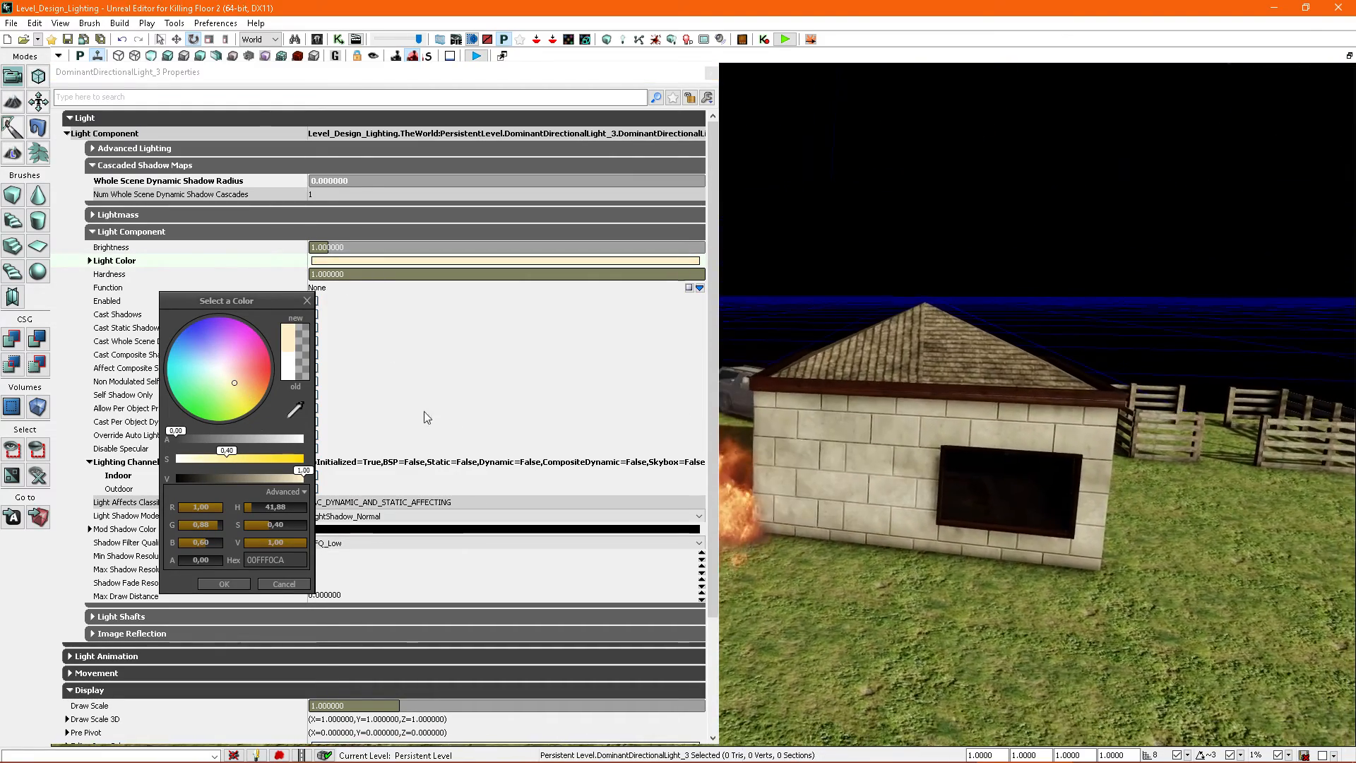
{"action": "left_click_drag", "start_coordinate": [236, 383], "coordinate": [239, 382]}
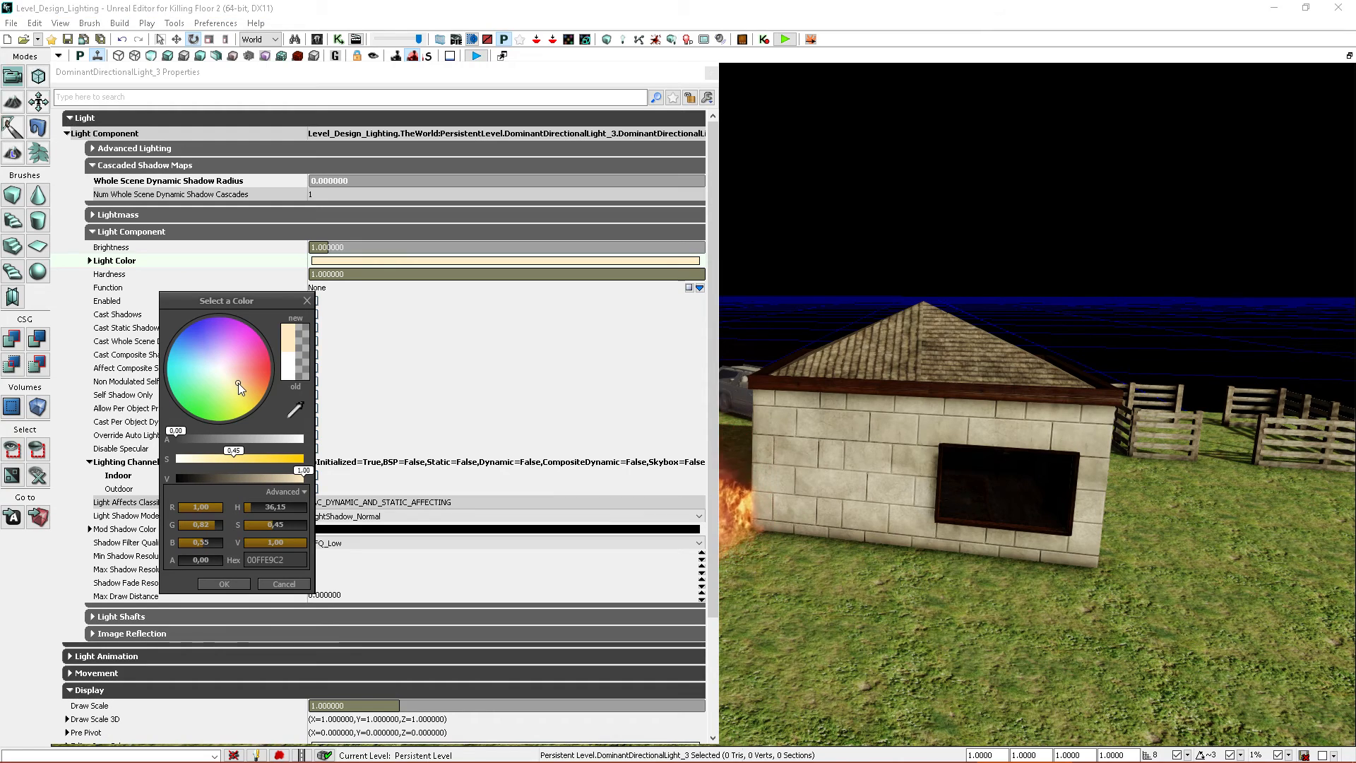
{"action": "left_click", "coordinate": [235, 581]}
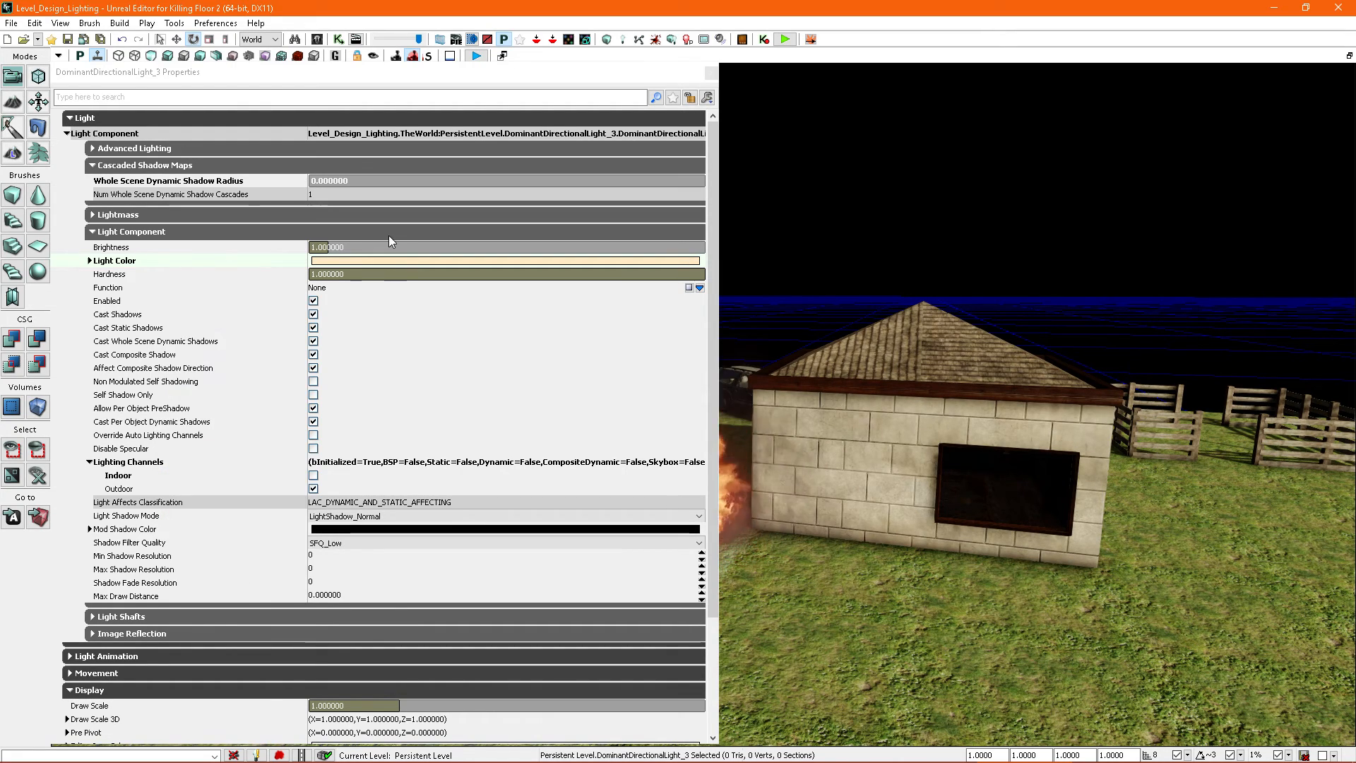
Step: Set the dominant directional light's brightness to 0.25, close its properties, and check the lighting around the house and tree
{"action": "type", "text": "."}
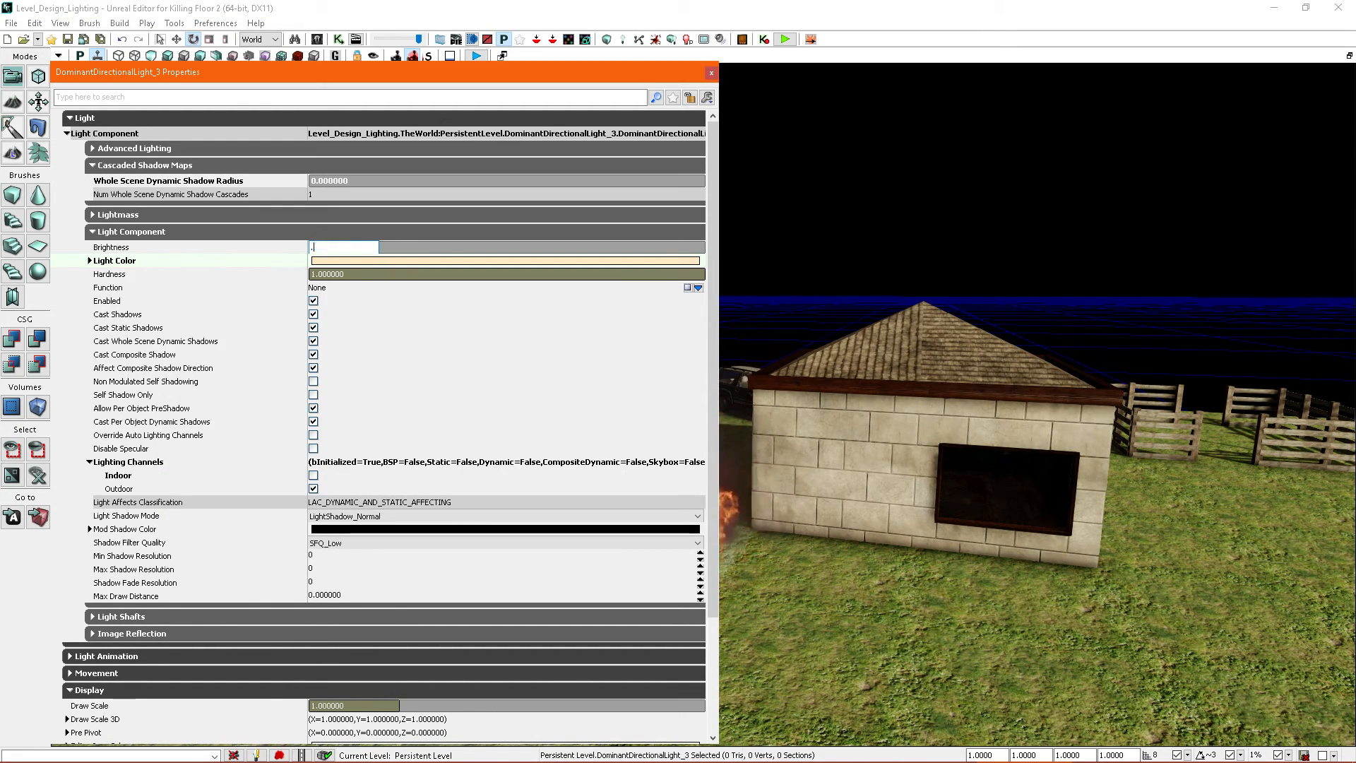
{"action": "type", "text": "5"}
{"action": "key", "text": "Return"}
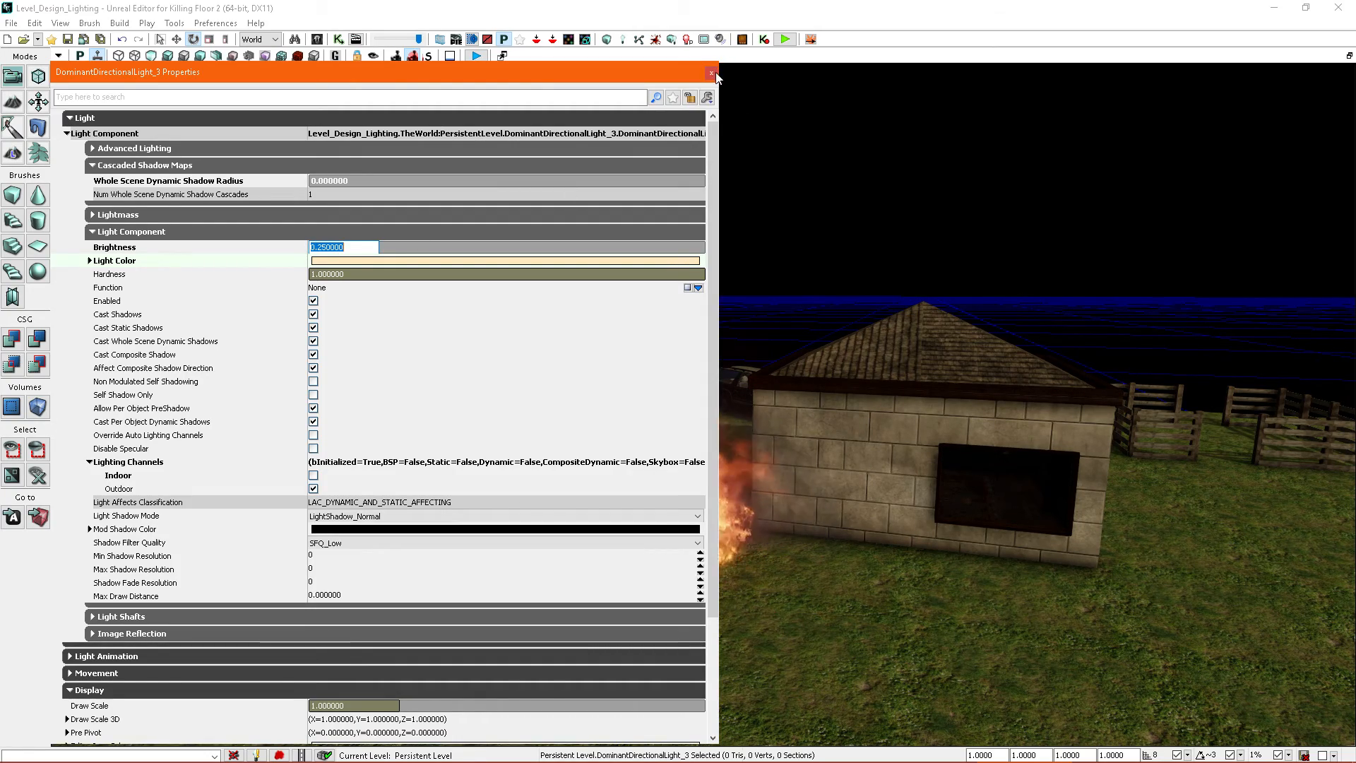
{"action": "left_click", "coordinate": [715, 73]}
{"action": "right_click_drag", "start_coordinate": [907, 353], "coordinate": [711, 392]}
{"action": "right_click_drag", "start_coordinate": [765, 284], "coordinate": [798, 490]}
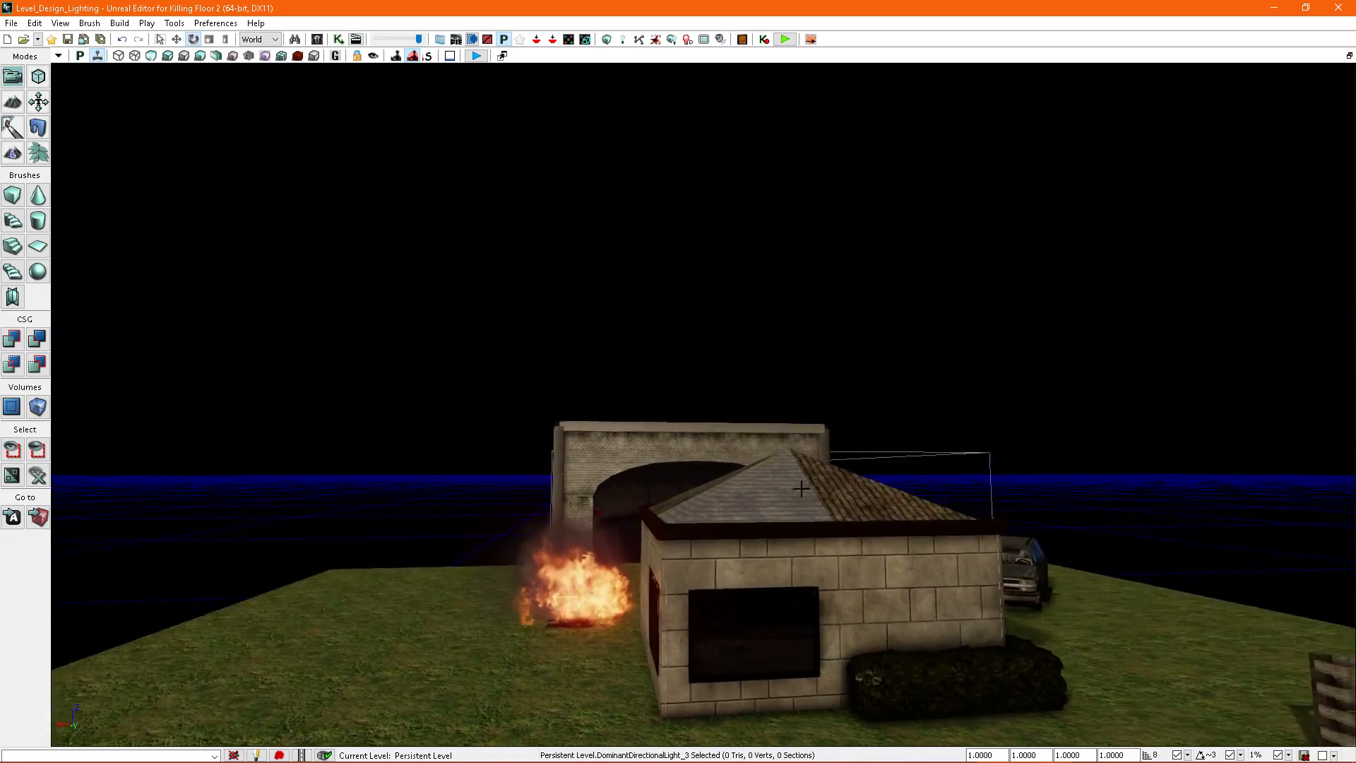
{"action": "right_click_drag", "start_coordinate": [834, 436], "coordinate": [717, 419]}
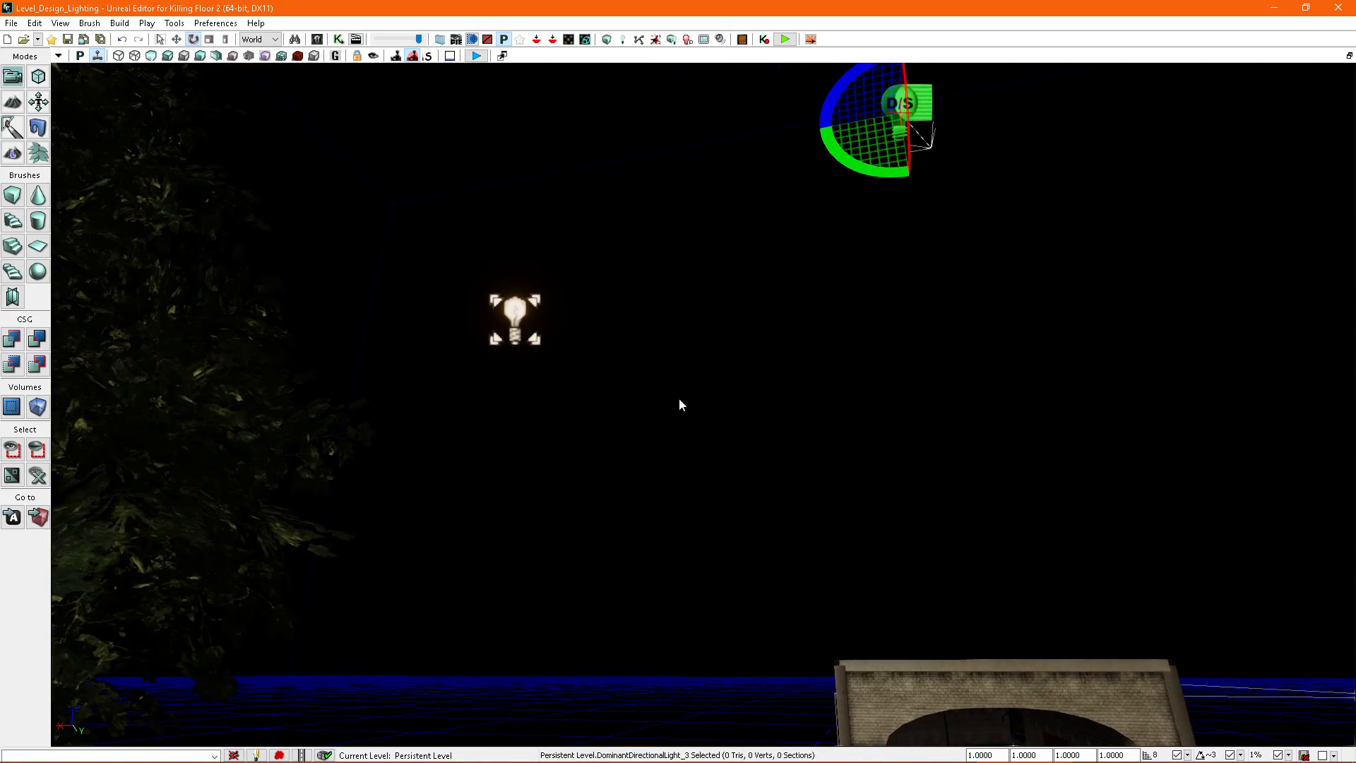
{"action": "left_click", "coordinate": [523, 306]}
{"action": "right_click_drag", "start_coordinate": [523, 306], "coordinate": [696, 353]}
{"action": "right_click_drag", "start_coordinate": [840, 249], "coordinate": [832, 275]}
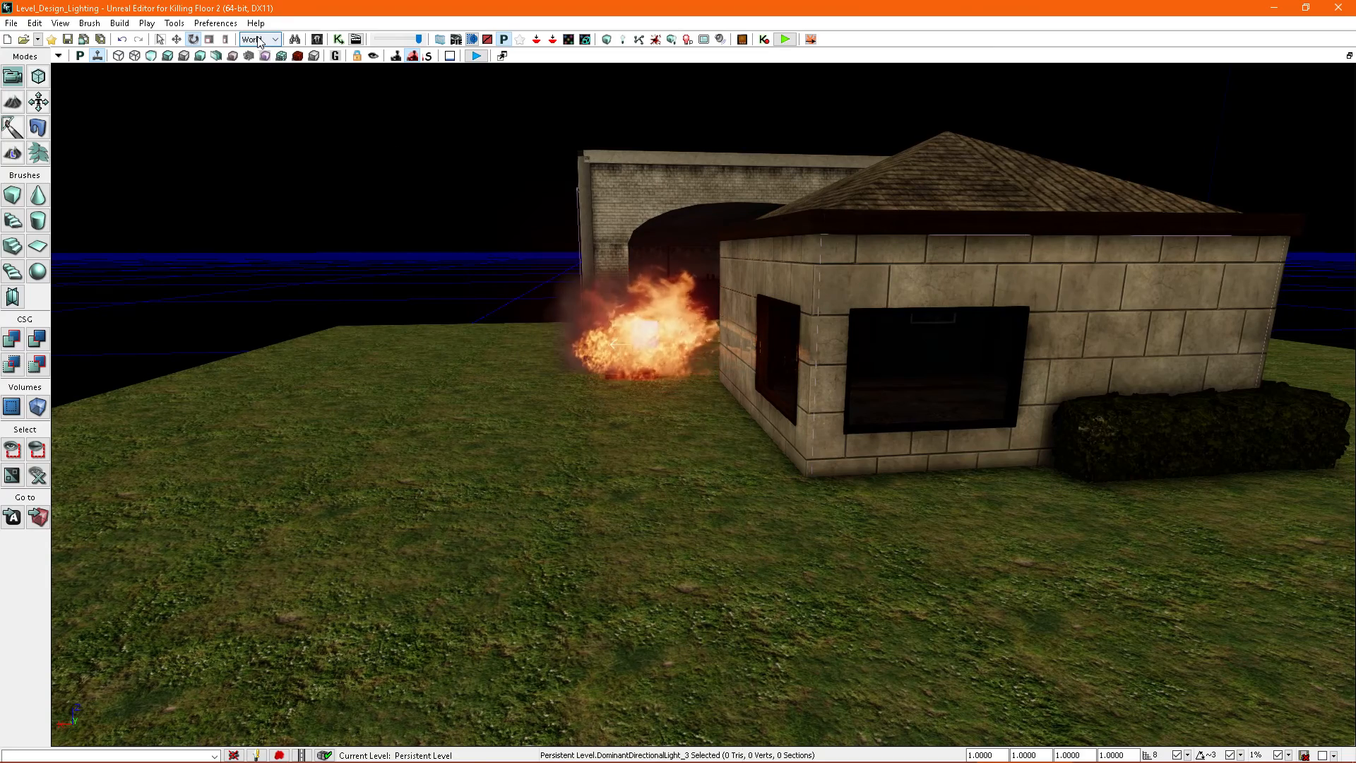
Step: Place a PointLight and a SpotLight actor from the actor classes on the grass, and close the browser
{"action": "left_click", "coordinate": [316, 40]}
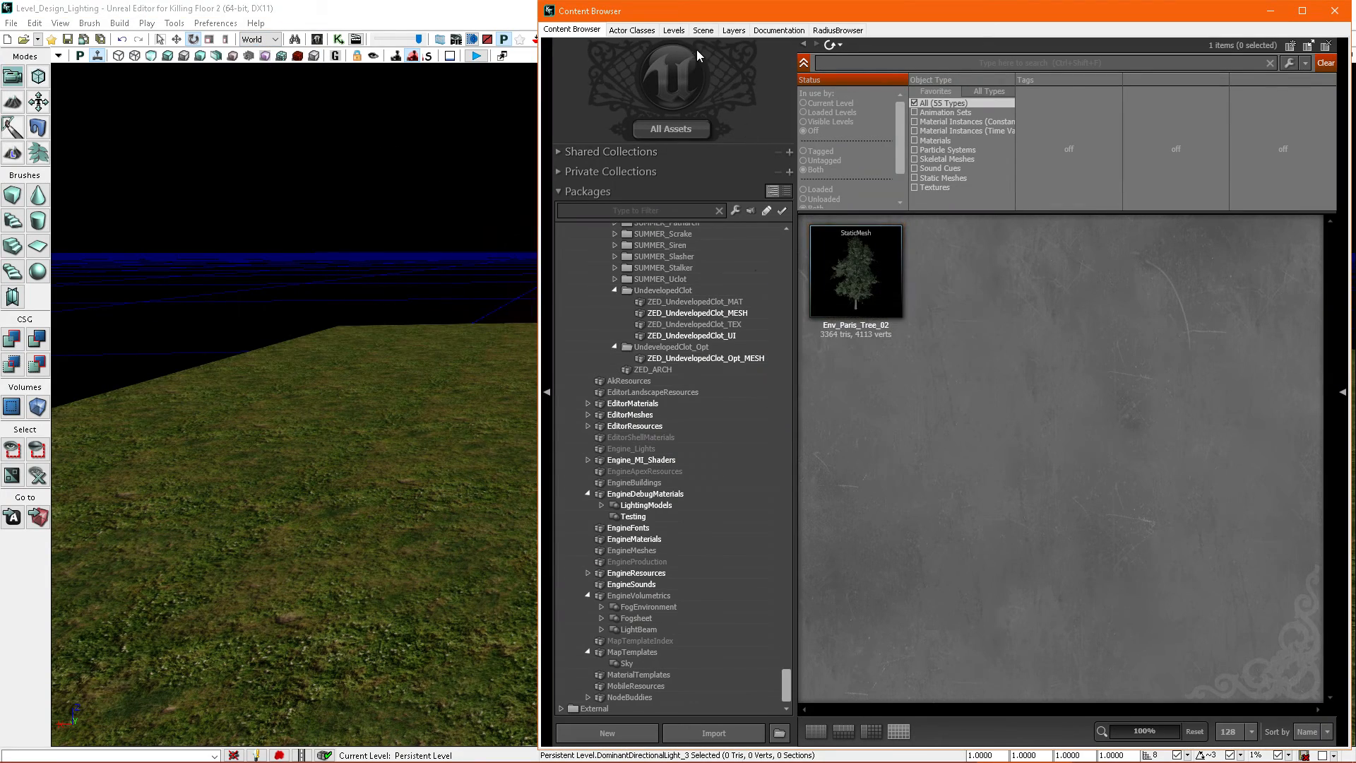
{"action": "left_click", "coordinate": [632, 30]}
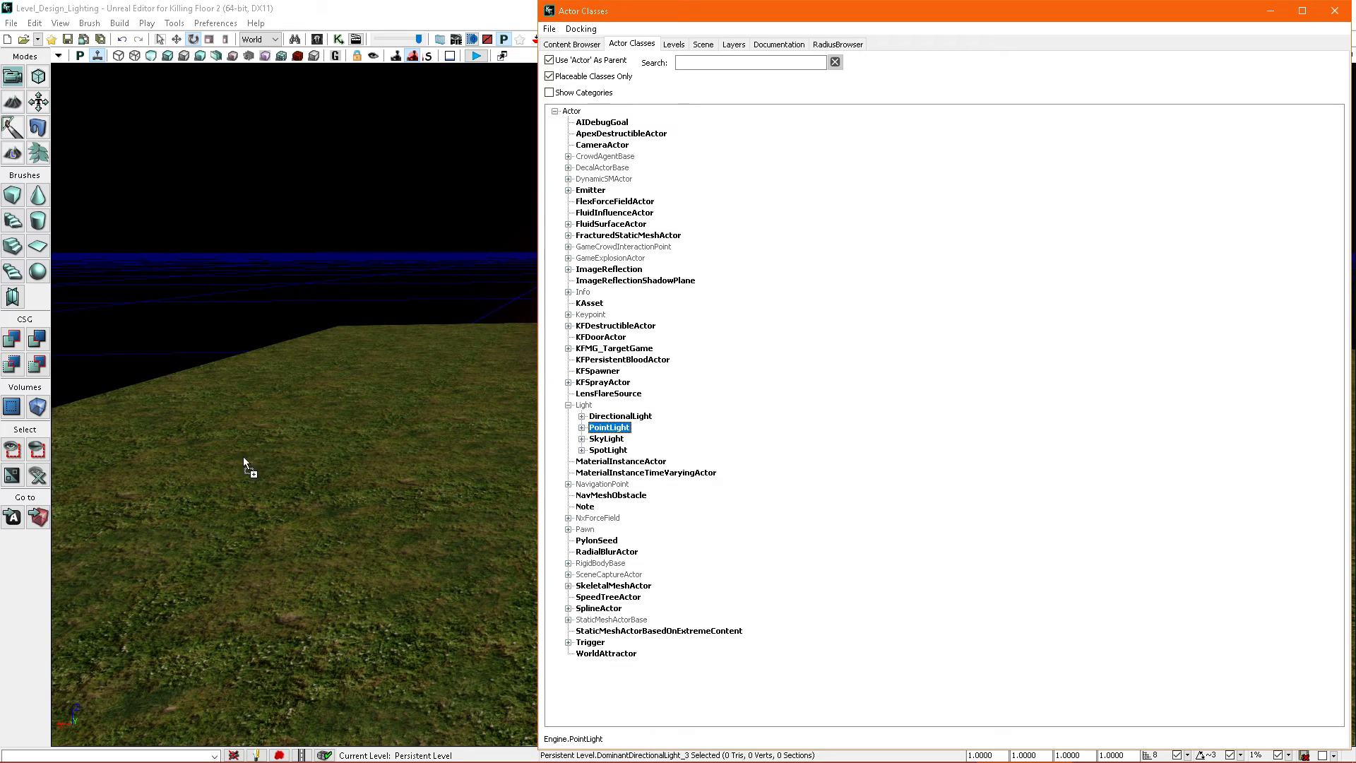
{"action": "left_click_drag", "start_coordinate": [252, 461], "coordinate": [252, 461]}
{"action": "left_click", "coordinate": [608, 450]}
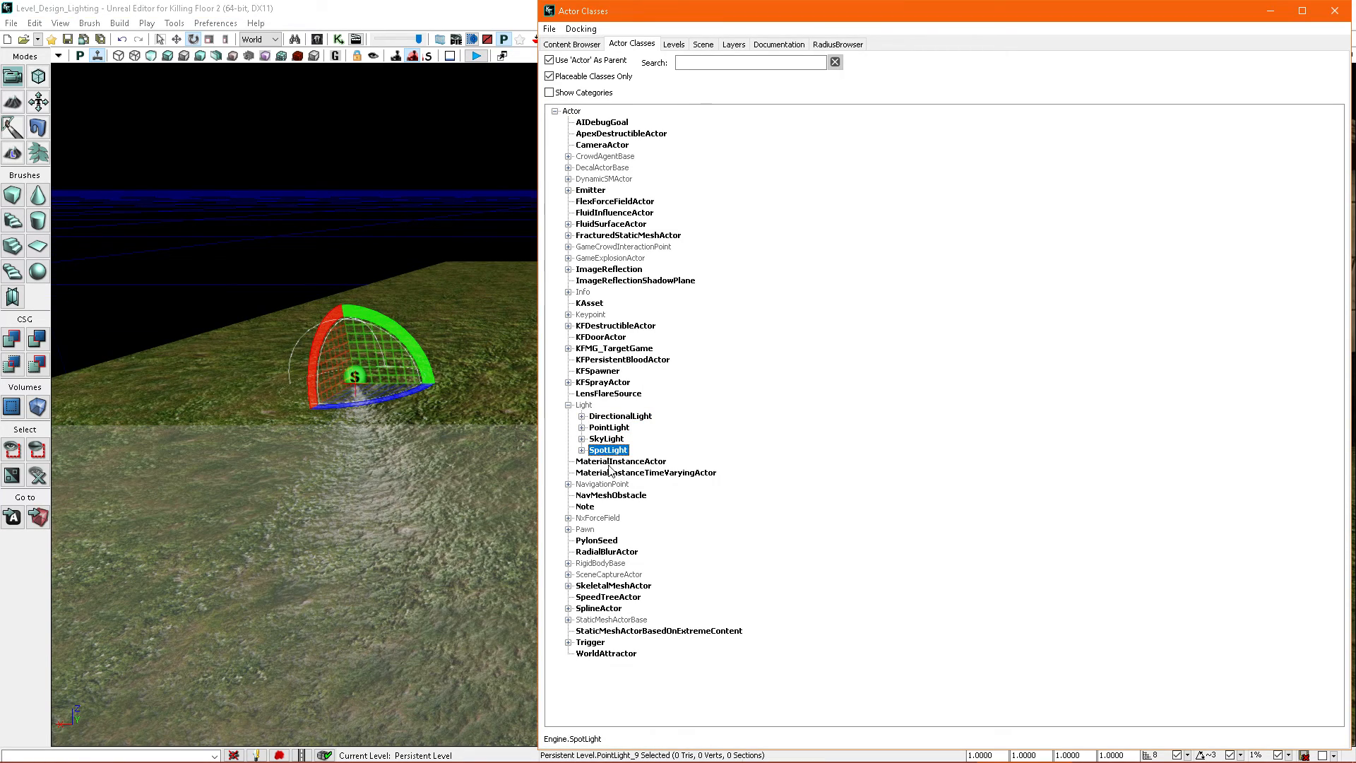
{"action": "left_click_drag", "start_coordinate": [501, 422], "coordinate": [521, 395]}
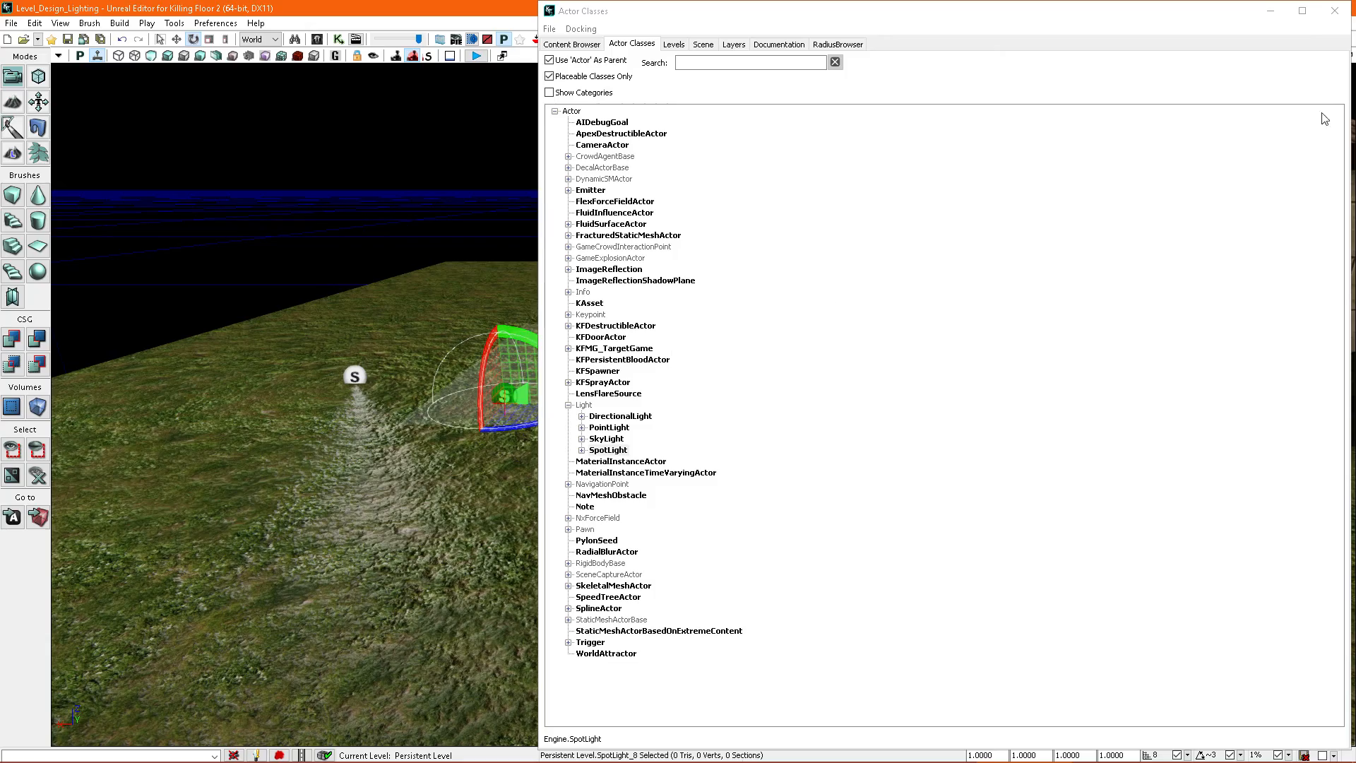
{"action": "left_click", "coordinate": [1334, 12]}
Step: Select the point light and move it up into the air above the grass floor
{"action": "right_click_drag", "start_coordinate": [844, 317], "coordinate": [847, 362]}
{"action": "left_click", "coordinate": [672, 401]}
{"action": "right_click_drag", "start_coordinate": [672, 401], "coordinate": [748, 424]}
{"action": "key", "text": "space"}
{"action": "key", "text": "space"}
{"action": "key", "text": "space"}
{"action": "left_click_drag", "start_coordinate": [753, 420], "coordinate": [524, 245]}
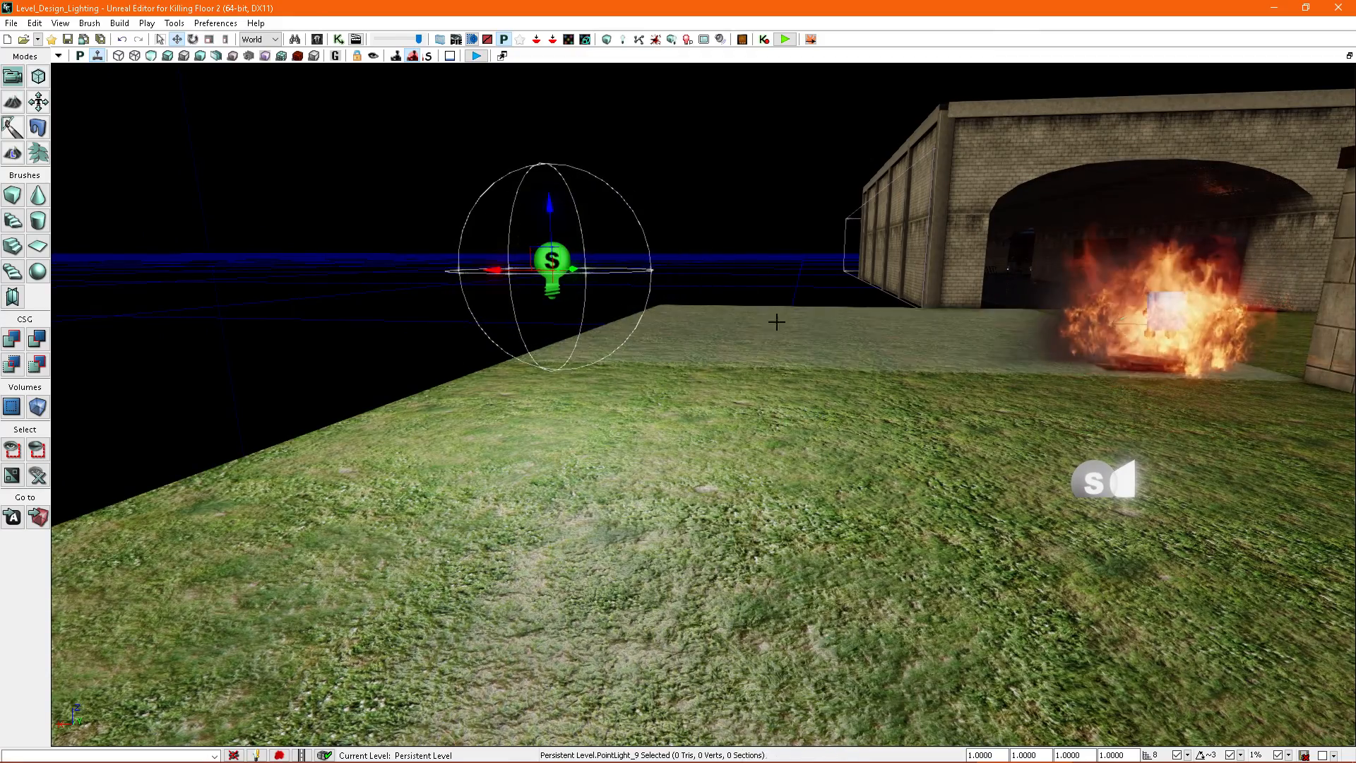
{"action": "right_click_drag", "start_coordinate": [778, 321], "coordinate": [782, 427]}
Step: Open the point light's properties and reduce its radius to about 431
{"action": "key", "text": "F4"}
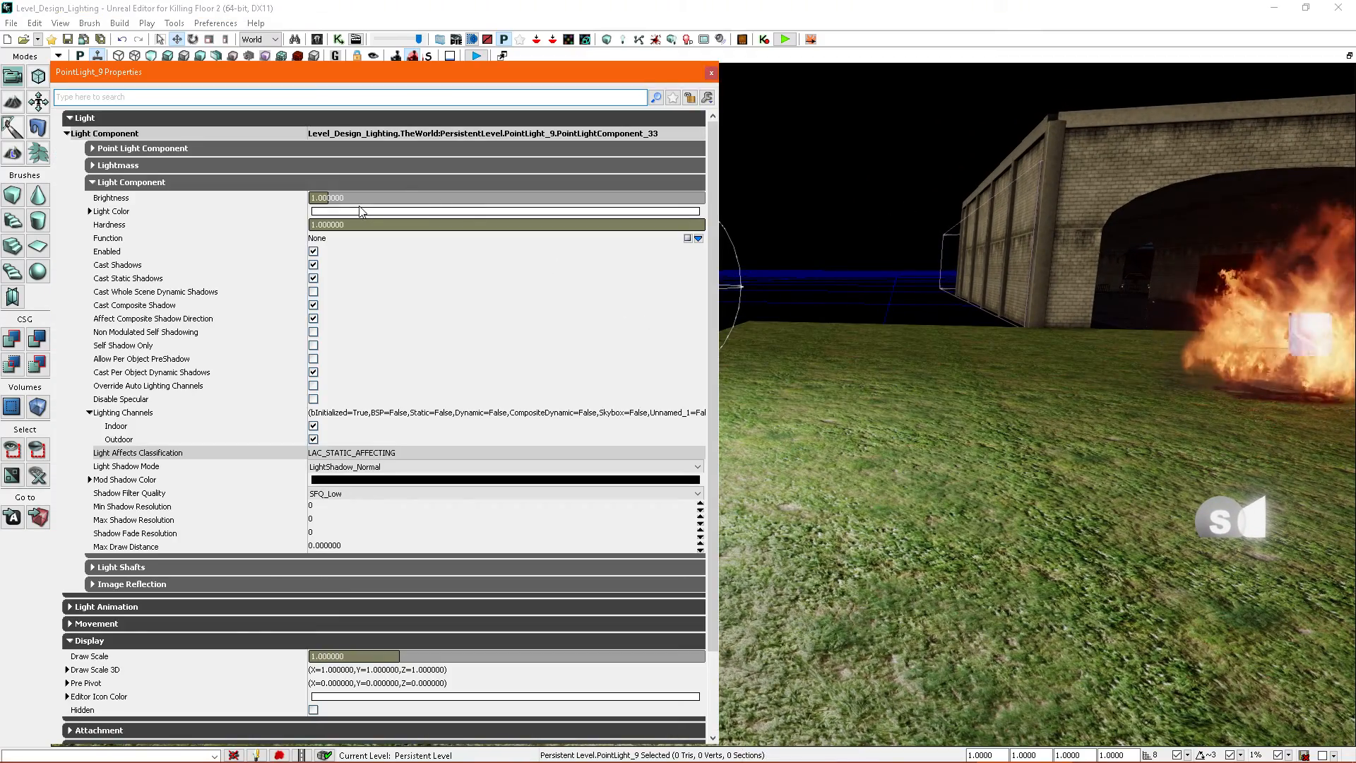
{"action": "left_click", "coordinate": [93, 148]}
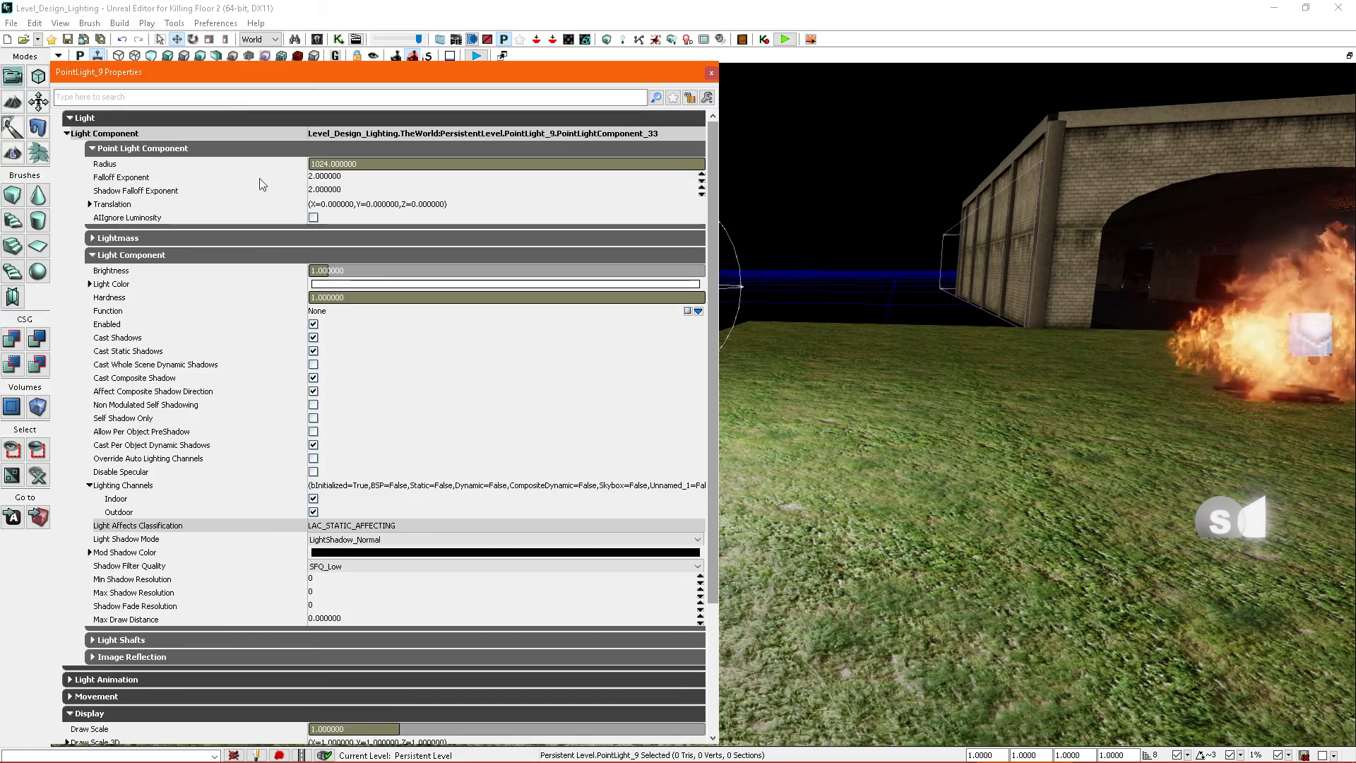
{"action": "mouse_move", "coordinate": [436, 168]}
{"action": "left_mouse_down"}
{"action": "mouse_move", "coordinate": [401, 170]}
{"action": "mouse_move", "coordinate": [457, 167]}
{"action": "left_mouse_up"}
{"action": "right_click_drag", "start_coordinate": [850, 282], "coordinate": [952, 303]}
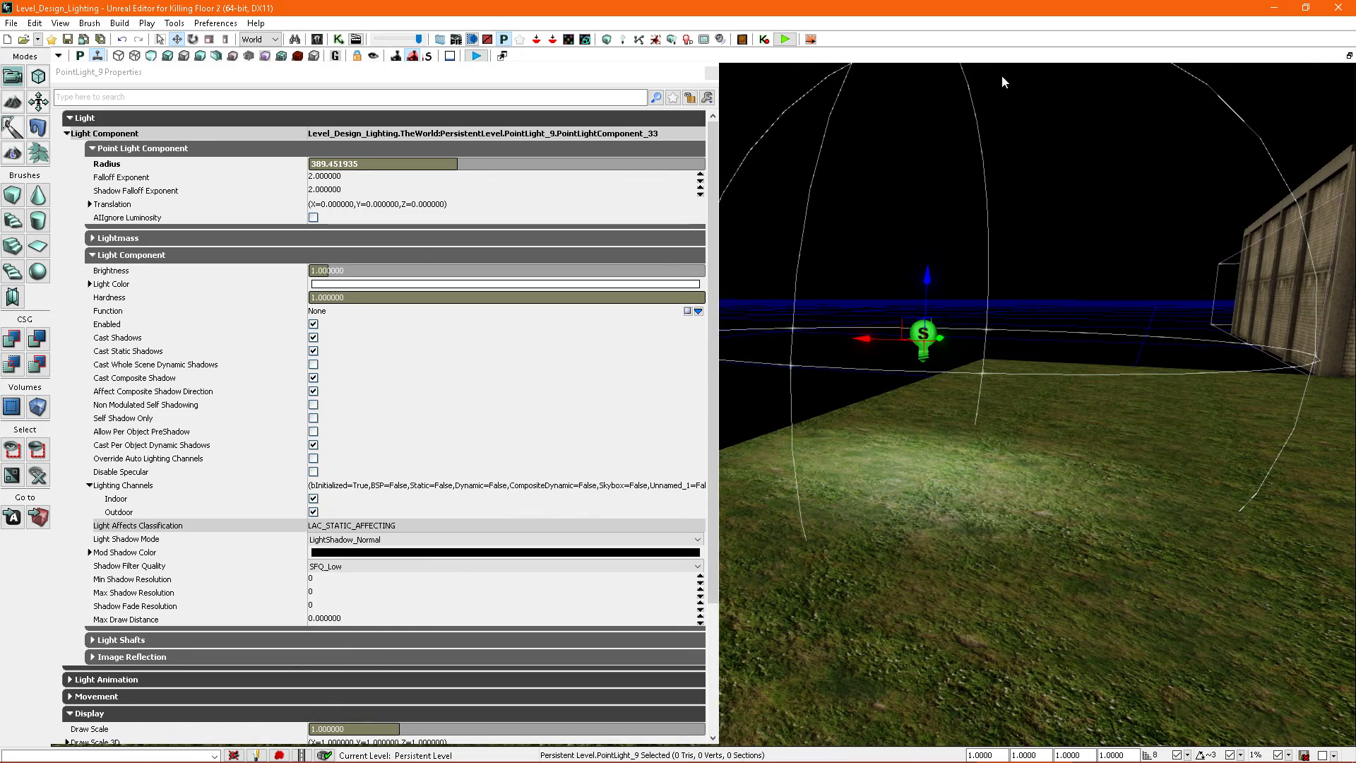
{"action": "right_click_drag", "start_coordinate": [1028, 76], "coordinate": [1017, 64]}
{"action": "left_click_drag", "start_coordinate": [459, 167], "coordinate": [497, 170]}
{"action": "right_click_drag", "start_coordinate": [888, 300], "coordinate": [892, 324]}
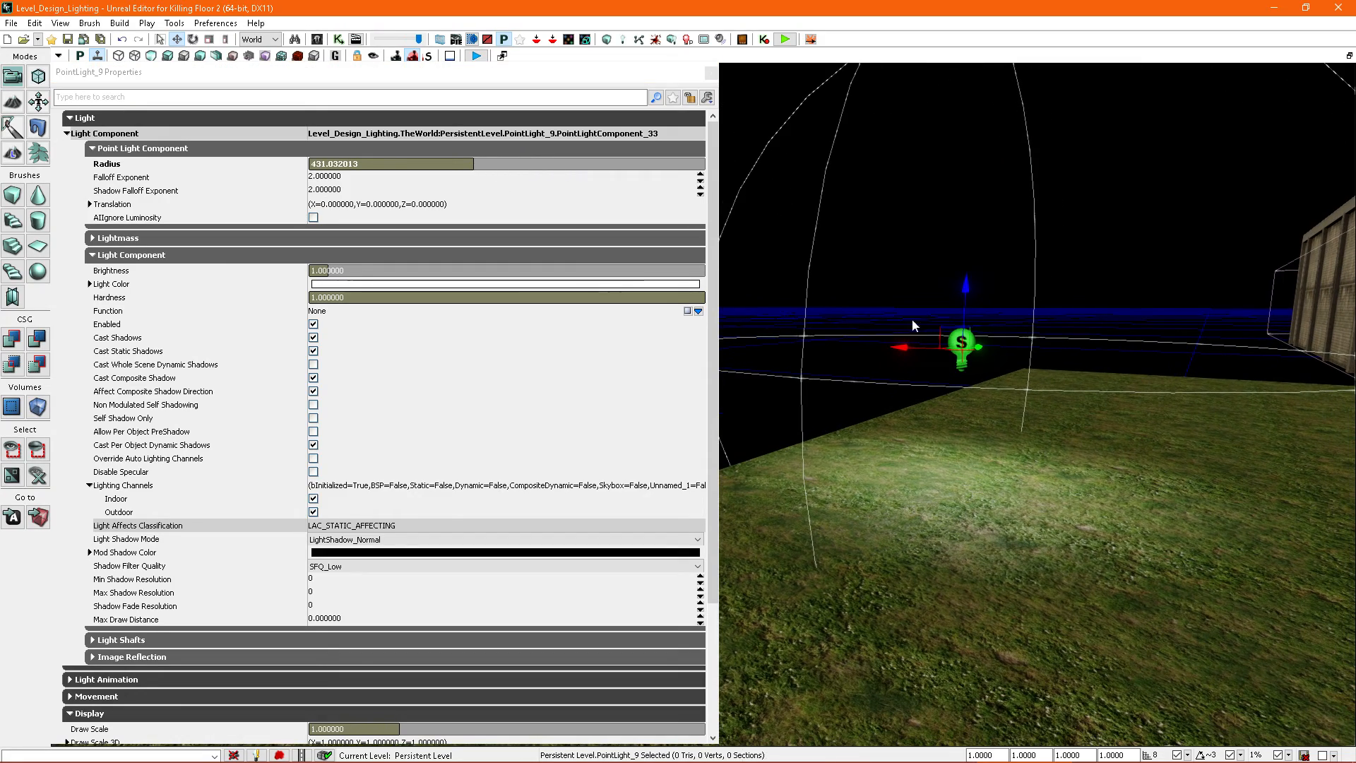
Step: Raise the point light higher above the grass and view its lit area
{"action": "left_click_drag", "start_coordinate": [969, 368], "coordinate": [968, 374]}
{"action": "right_click_drag", "start_coordinate": [969, 374], "coordinate": [922, 342]}
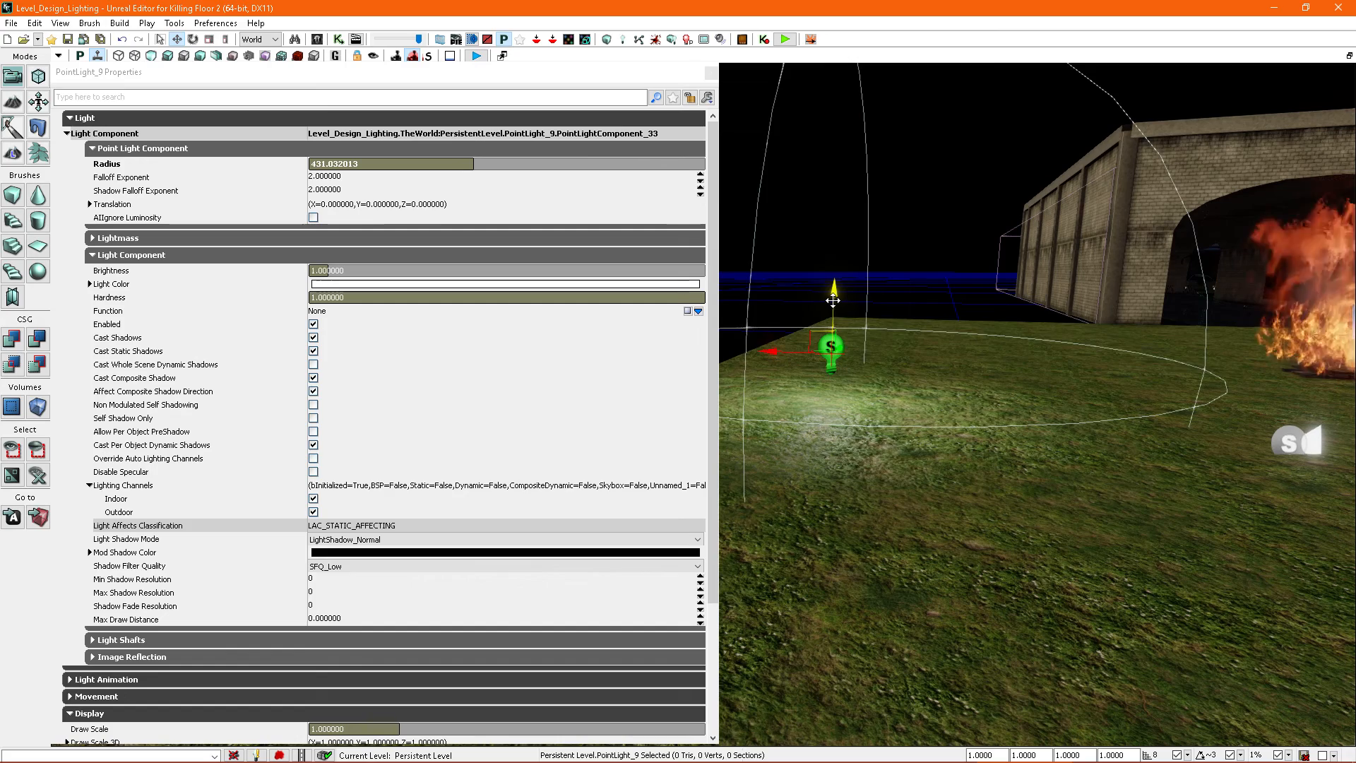
{"action": "left_click_drag", "start_coordinate": [833, 300], "coordinate": [817, 209]}
{"action": "right_click_drag", "start_coordinate": [957, 335], "coordinate": [922, 290]}
{"action": "right_click_drag", "start_coordinate": [943, 383], "coordinate": [1109, 474]}
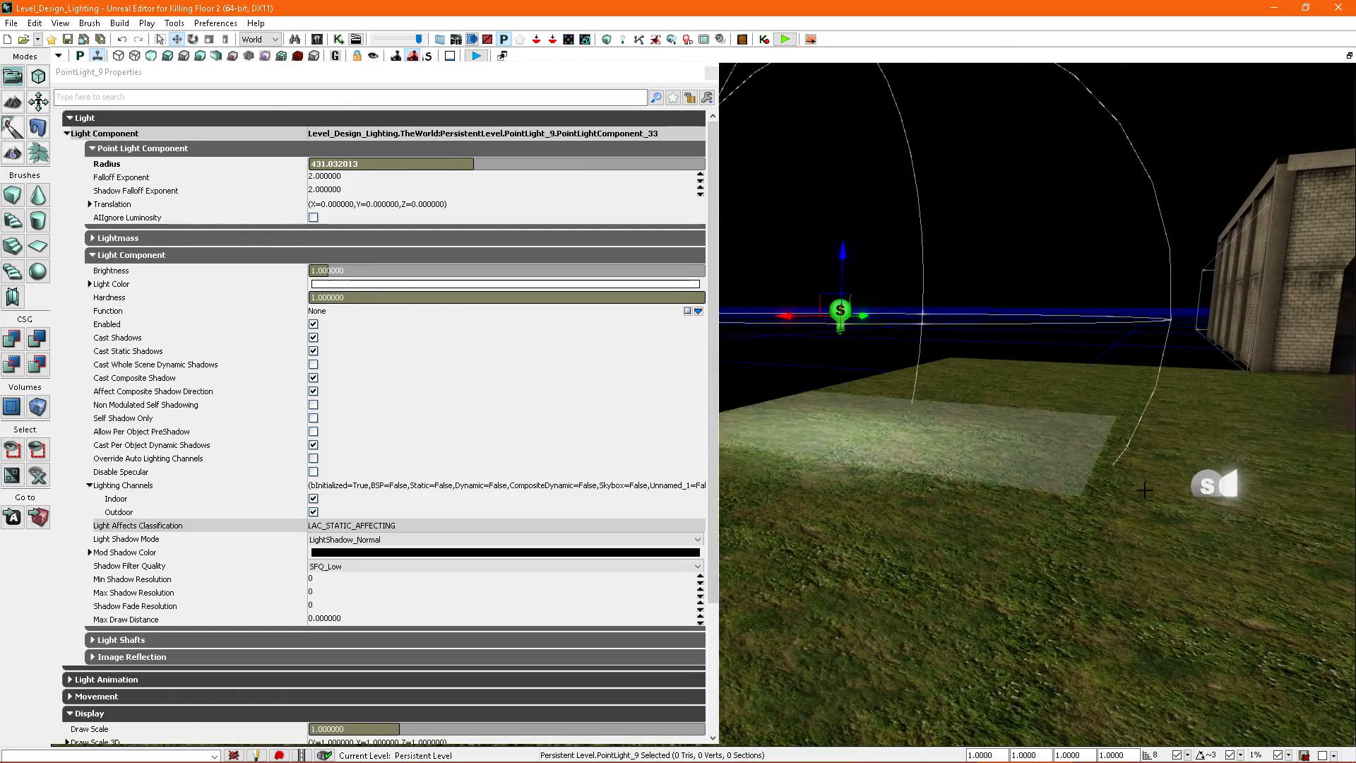
Step: Select the spot light near the fire and raise it above the grass
{"action": "left_click", "coordinate": [1217, 486]}
{"action": "right_click_drag", "start_coordinate": [1218, 485], "coordinate": [932, 503]}
{"action": "key", "text": "space"}
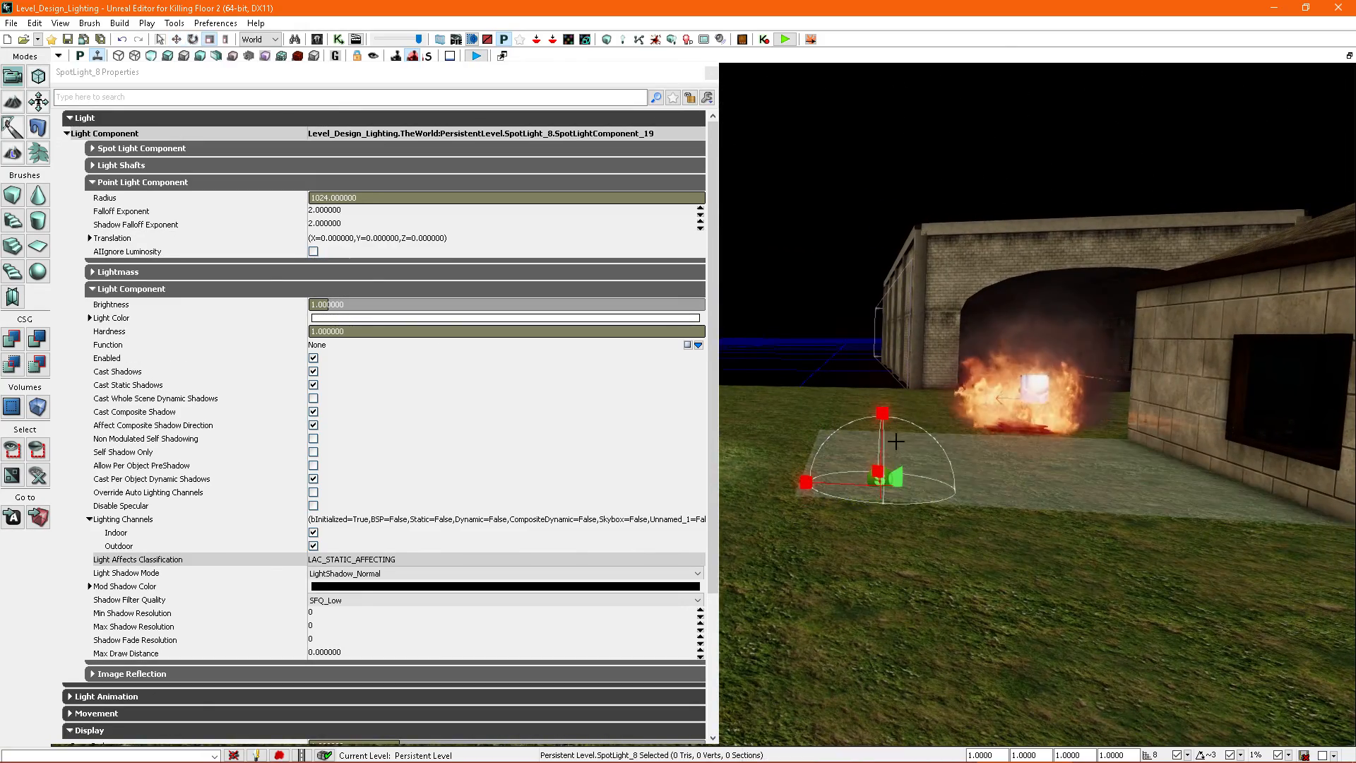
{"action": "key", "text": "space"}
{"action": "key", "text": "space"}
{"action": "left_click_drag", "start_coordinate": [883, 425], "coordinate": [831, 258]}
Step: Try a smaller radius on the spot light, and return the radius to 1024
{"action": "left_click_drag", "start_coordinate": [495, 198], "coordinate": [432, 196]}
{"action": "left_click_drag", "start_coordinate": [709, 195], "coordinate": [713, 195]}
{"action": "right_click_drag", "start_coordinate": [918, 201], "coordinate": [858, 201]}
Step: Raise the spot light further and inspect its cone and the area it lights on the grass
{"action": "left_click_drag", "start_coordinate": [953, 190], "coordinate": [952, 146]}
{"action": "right_click_drag", "start_coordinate": [951, 146], "coordinate": [906, 212]}
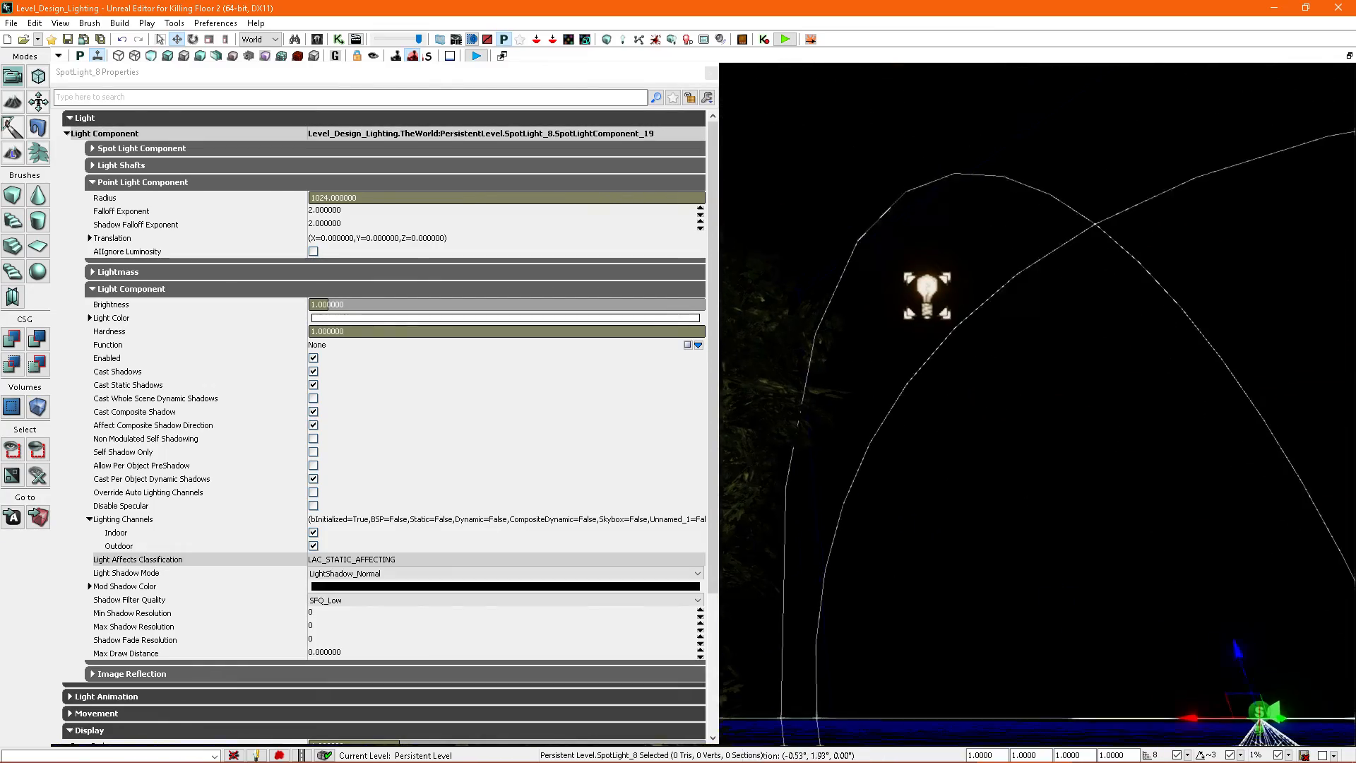
{"action": "right_click_drag", "start_coordinate": [1086, 263], "coordinate": [1029, 169]}
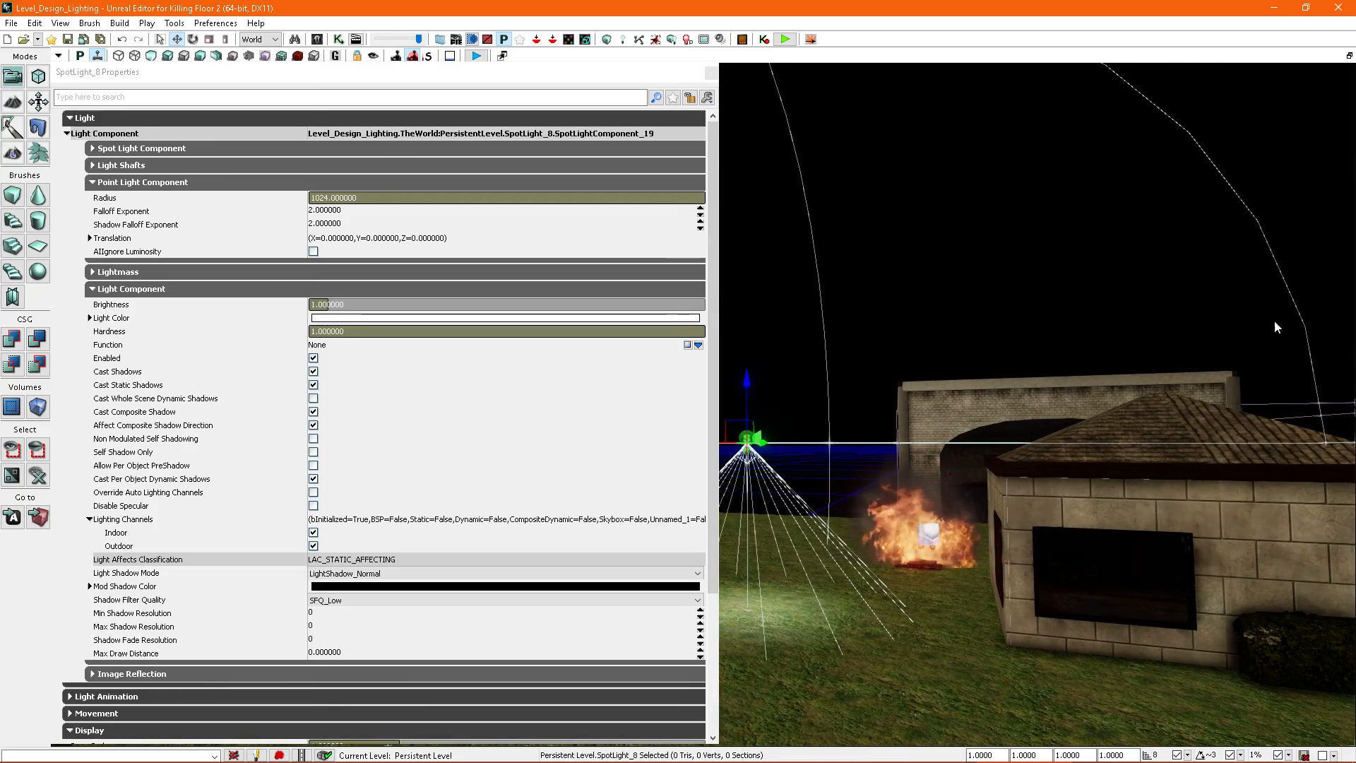
{"action": "right_click_drag", "start_coordinate": [1283, 337], "coordinate": [1229, 311]}
{"action": "right_click_drag", "start_coordinate": [946, 282], "coordinate": [843, 498]}
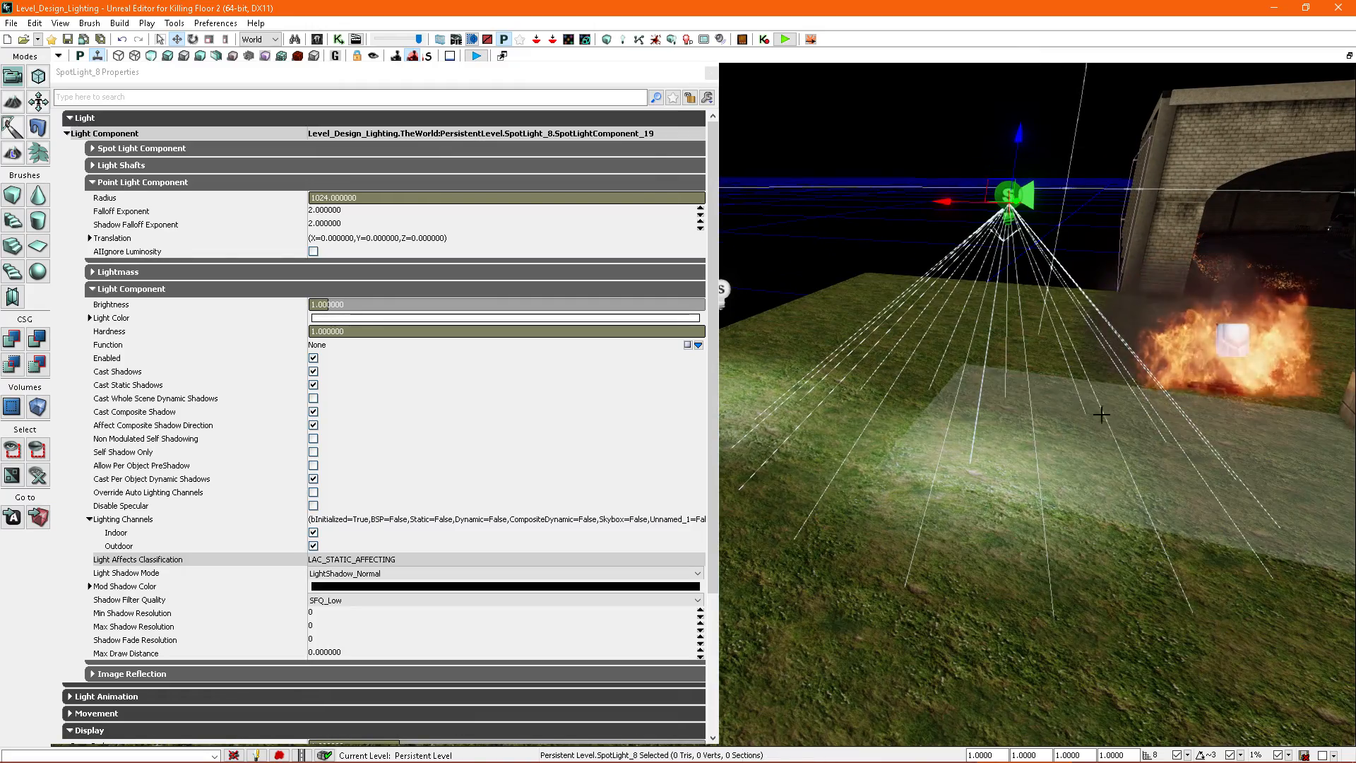
{"action": "right_click_drag", "start_coordinate": [920, 517], "coordinate": [822, 399]}
Step: Move the point light sideways, away from the spot light, to separate their lit areas
{"action": "left_click", "coordinate": [874, 391]}
{"action": "left_click_drag", "start_coordinate": [801, 397], "coordinate": [729, 397]}
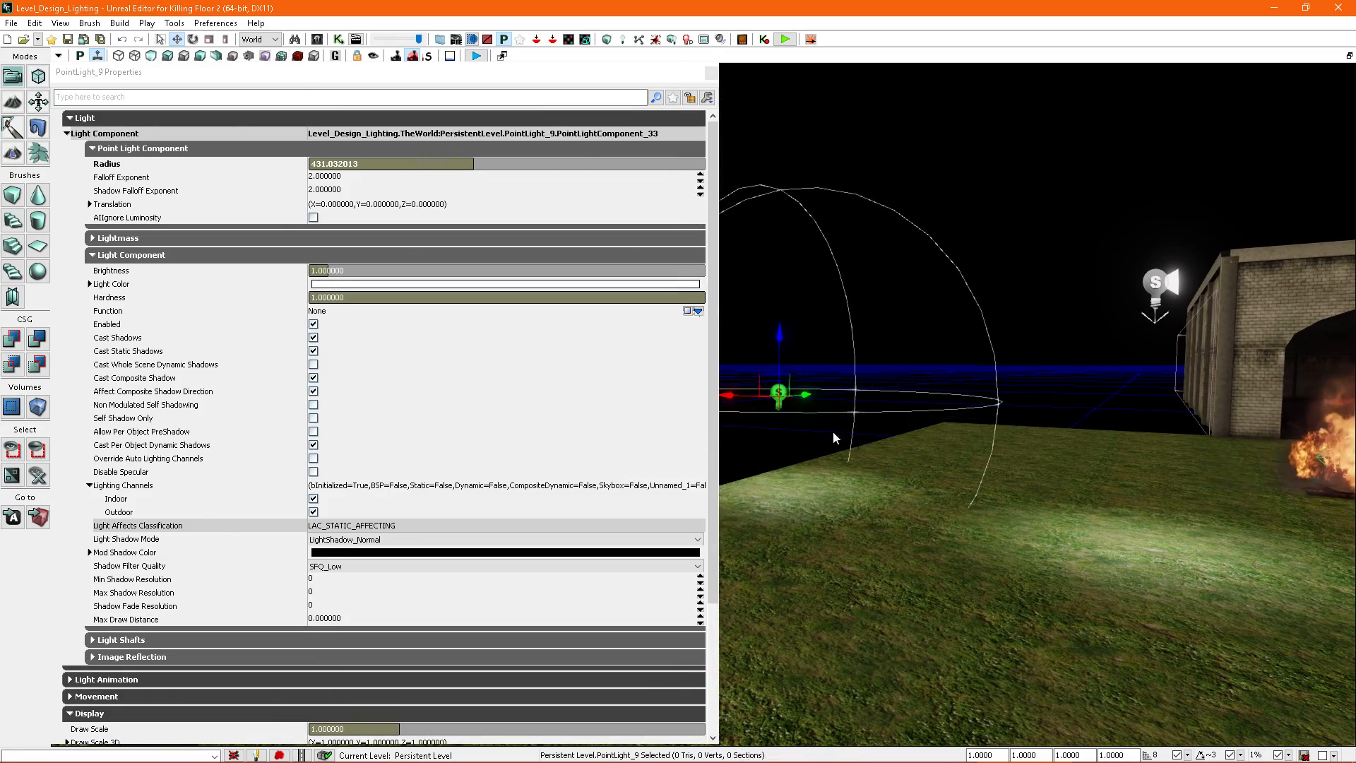
{"action": "right_click_drag", "start_coordinate": [1006, 406], "coordinate": [967, 417]}
Step: Compare the spot light's downward cone with the point light's spherical range by selecting each in turn
{"action": "left_click", "coordinate": [1259, 251]}
{"action": "mouse_move", "coordinate": [1259, 251]}
{"action": "right_mouse_down"}
{"action": "mouse_move", "coordinate": [1285, 260]}
{"action": "mouse_move", "coordinate": [1259, 260]}
{"action": "right_mouse_up"}
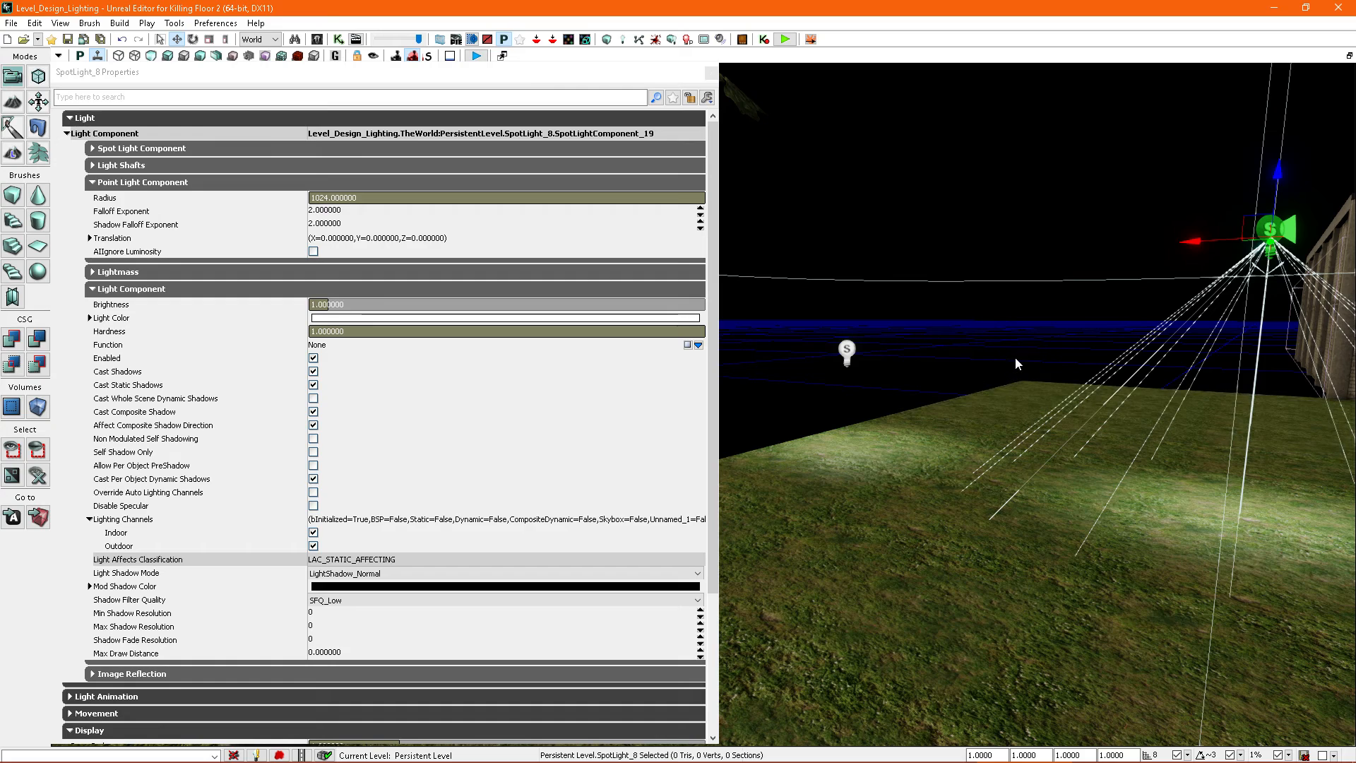
{"action": "left_click", "coordinate": [847, 351]}
{"action": "right_click_drag", "start_coordinate": [846, 351], "coordinate": [819, 360]}
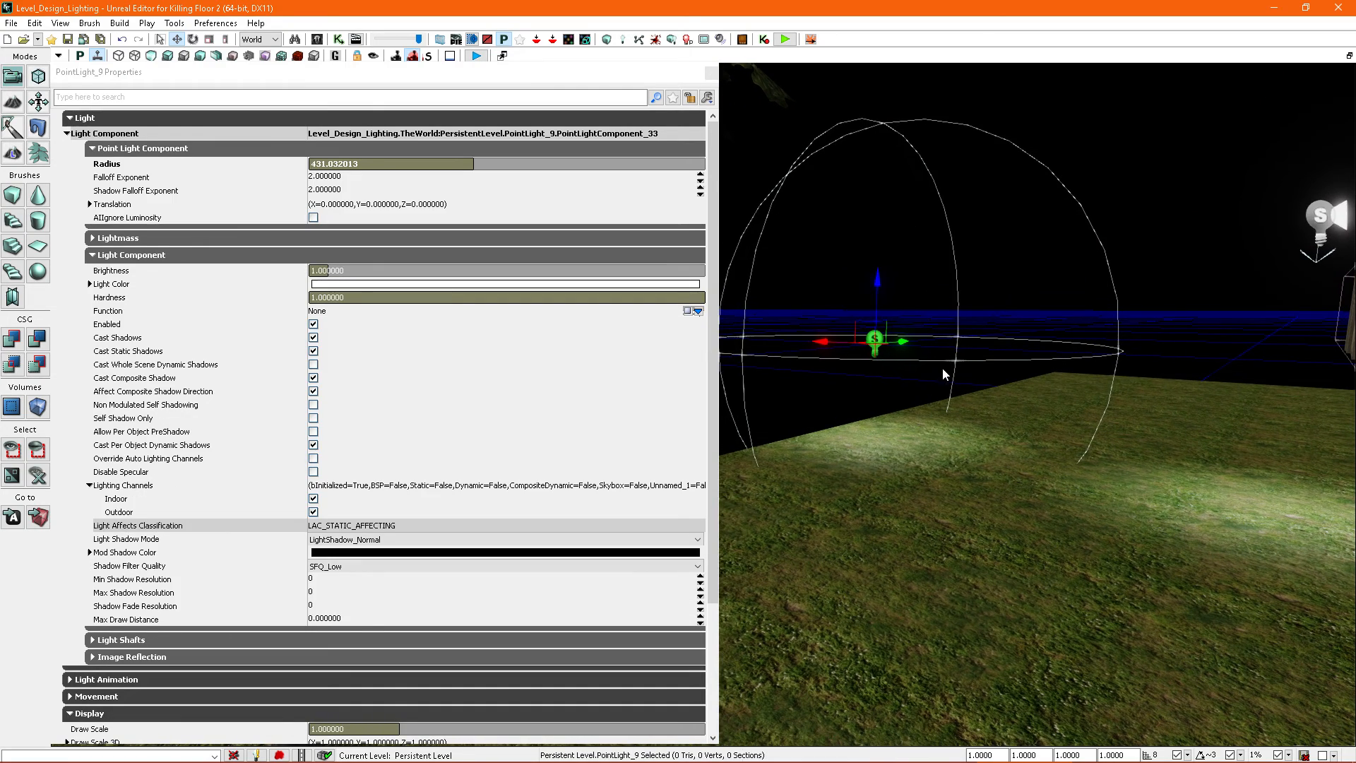
{"action": "right_click_drag", "start_coordinate": [1083, 321], "coordinate": [1110, 306]}
{"action": "left_click_drag", "start_coordinate": [1110, 307], "coordinate": [1103, 291]}
{"action": "left_click", "coordinate": [1281, 235]}
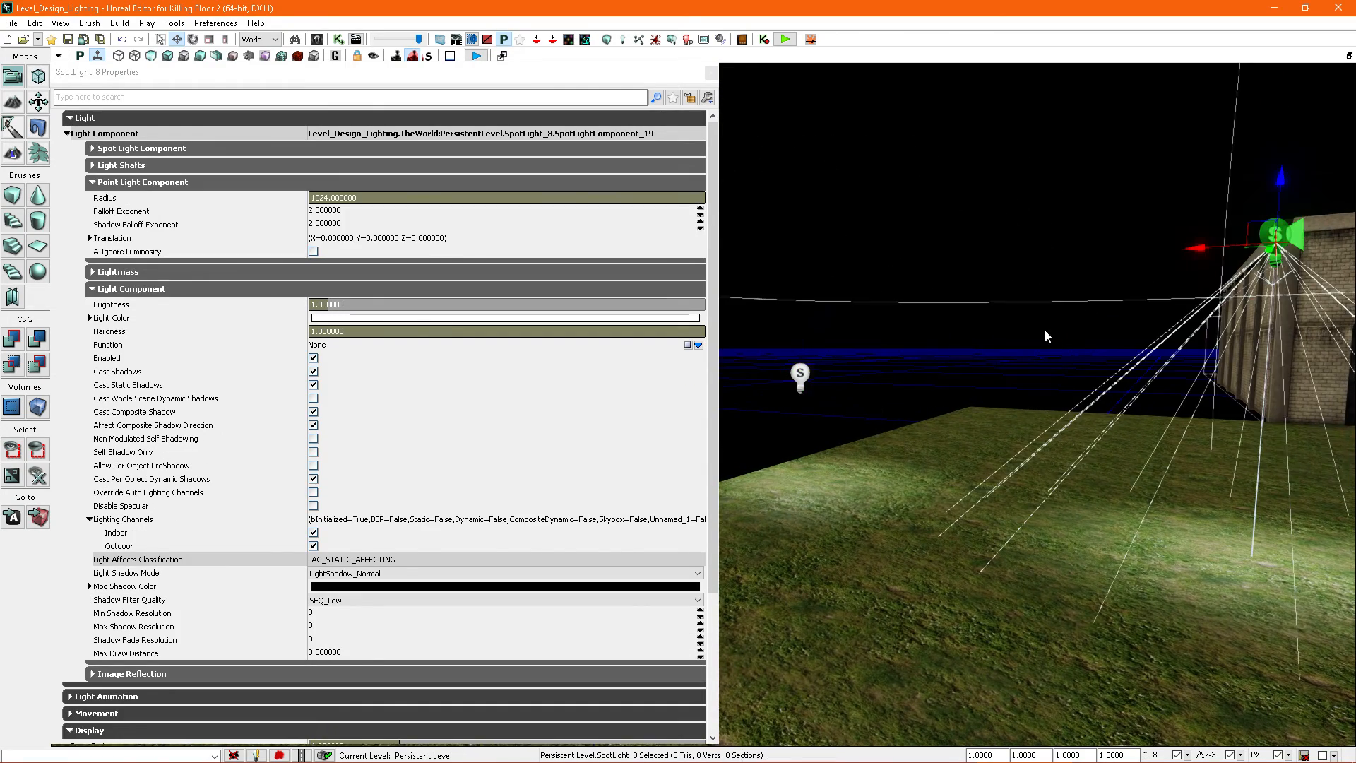
{"action": "left_click_drag", "start_coordinate": [1010, 321], "coordinate": [1036, 332]}
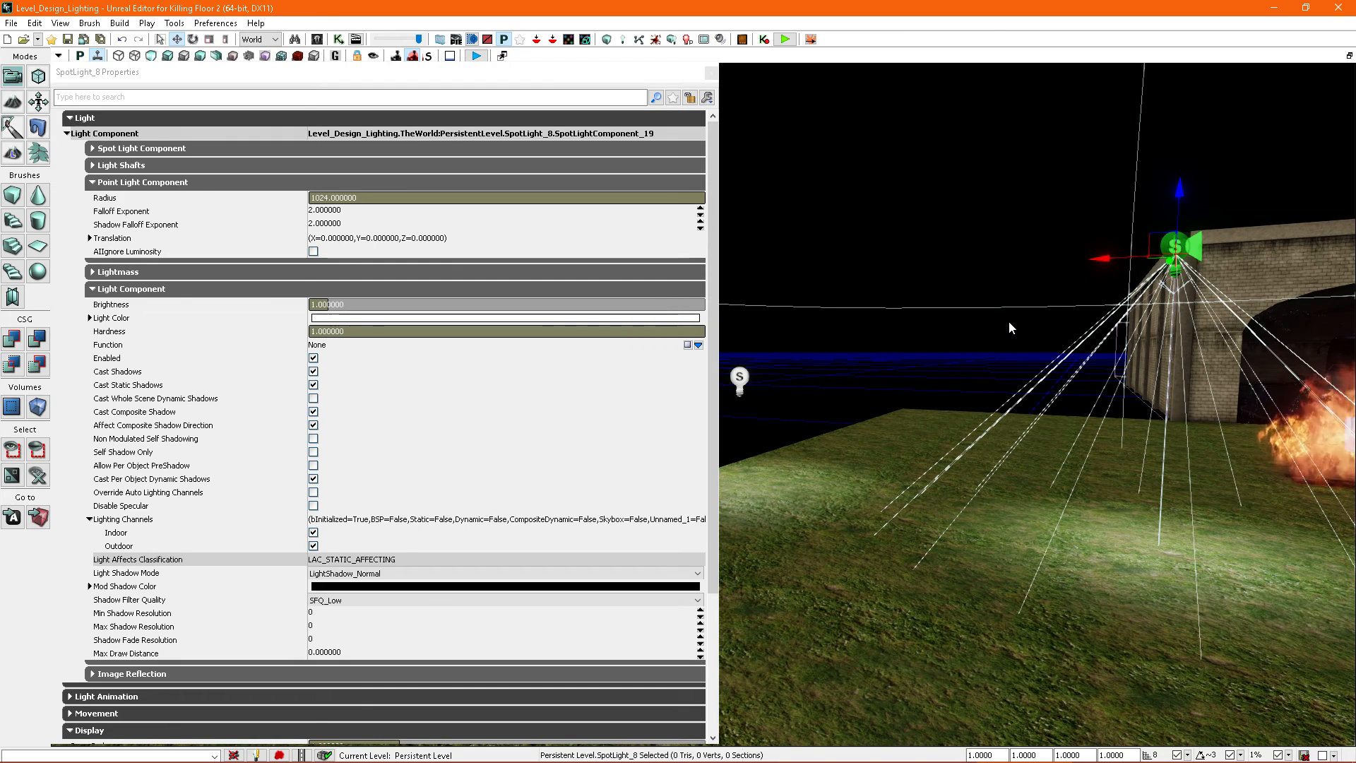
{"action": "mouse_move", "coordinate": [1052, 315]}
{"action": "right_mouse_down"}
{"action": "mouse_move", "coordinate": [1043, 331]}
{"action": "mouse_move", "coordinate": [961, 312]}
{"action": "mouse_move", "coordinate": [1039, 315]}
{"action": "right_mouse_up"}
Step: Move the light up and back down to compare its effect on the grass
{"action": "left_click", "coordinate": [891, 305]}
{"action": "right_click_drag", "start_coordinate": [957, 329], "coordinate": [1019, 305]}
{"action": "left_click_drag", "start_coordinate": [1110, 225], "coordinate": [1121, 159]}
{"action": "left_click_drag", "start_coordinate": [1108, 96], "coordinate": [1097, 204]}
{"action": "right_click_drag", "start_coordinate": [1149, 324], "coordinate": [1002, 321]}
Step: Select the point light and disable Cast Per Object Dynamic Shadows on it
{"action": "left_click", "coordinate": [889, 322]}
{"action": "left_click", "coordinate": [1198, 316]}
{"action": "right_click_drag", "start_coordinate": [1198, 316], "coordinate": [909, 368]}
{"action": "left_click", "coordinate": [875, 341]}
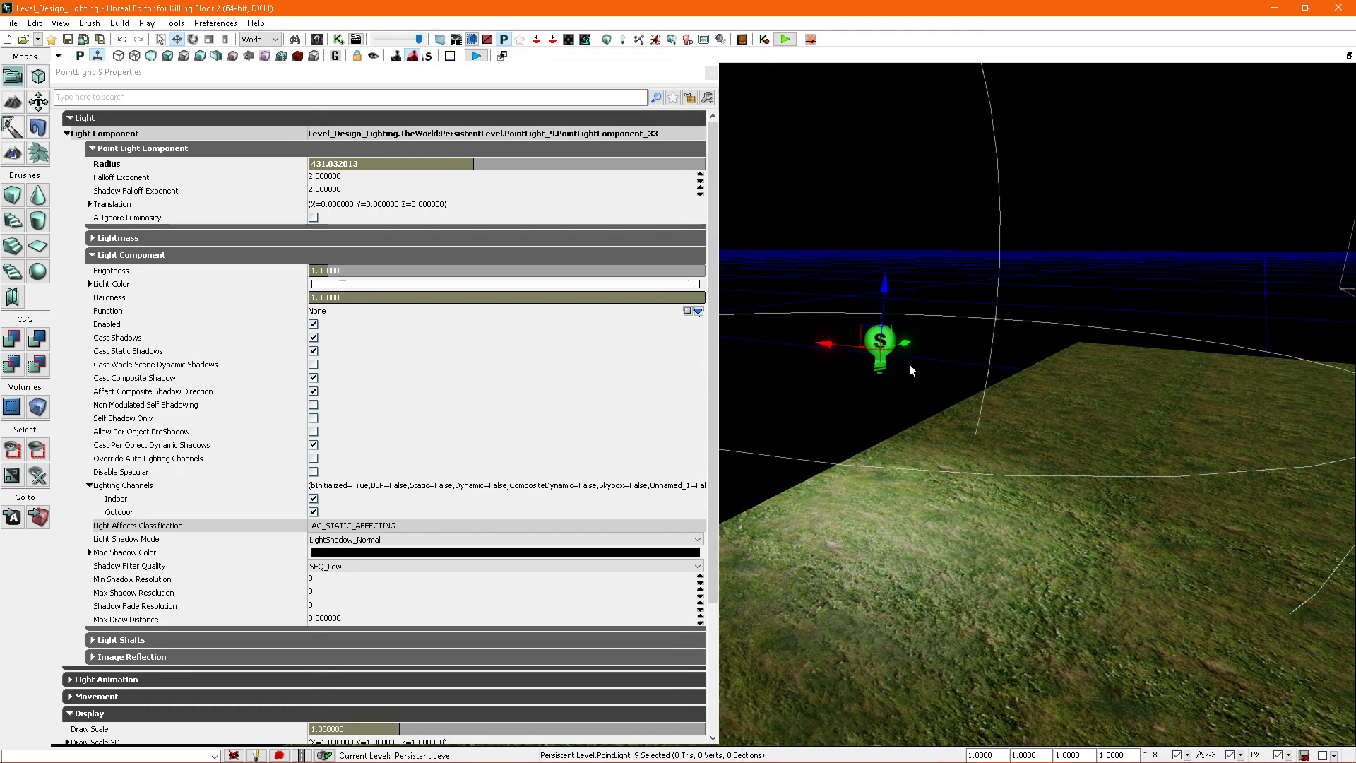
{"action": "mouse_move", "coordinate": [909, 364]}
{"action": "right_mouse_down"}
{"action": "mouse_move", "coordinate": [897, 374]}
{"action": "mouse_move", "coordinate": [926, 361]}
{"action": "mouse_move", "coordinate": [908, 376]}
{"action": "right_mouse_up"}
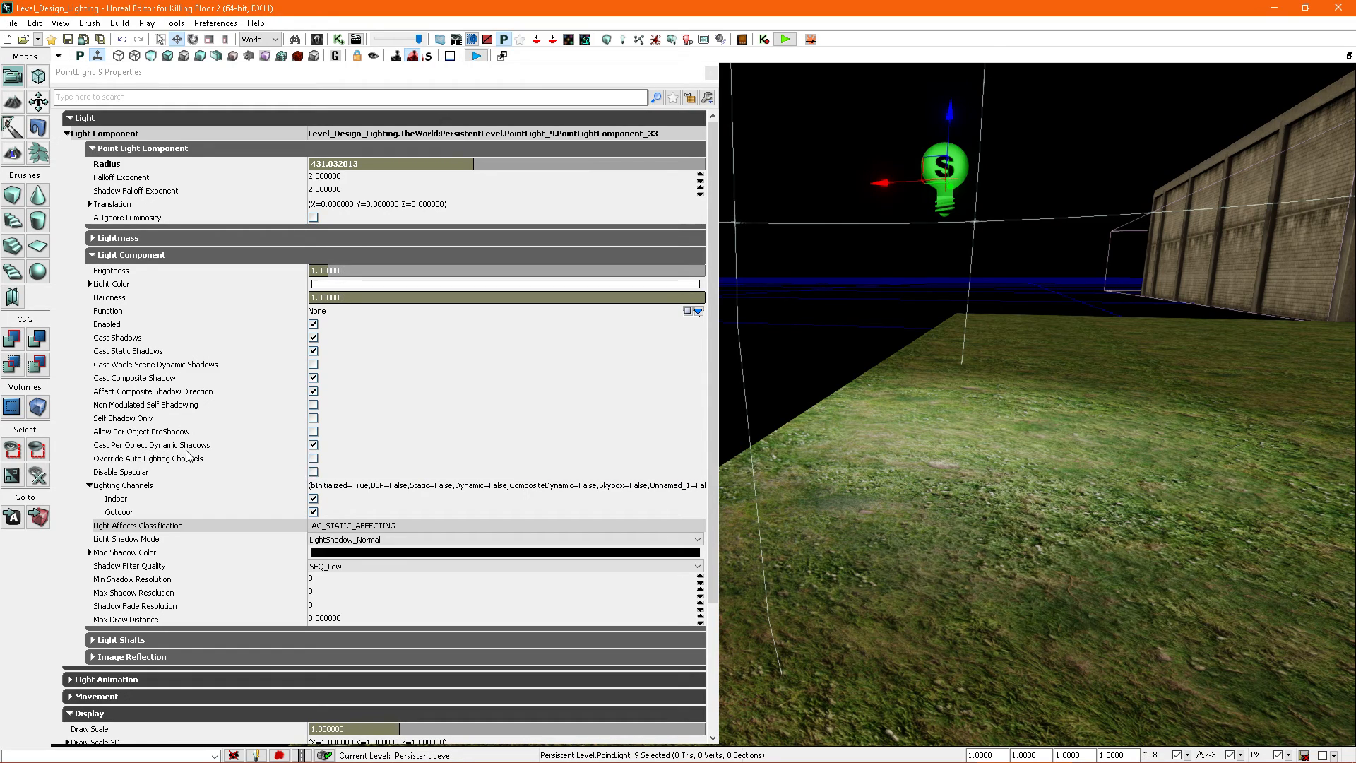
{"action": "left_click", "coordinate": [314, 445]}
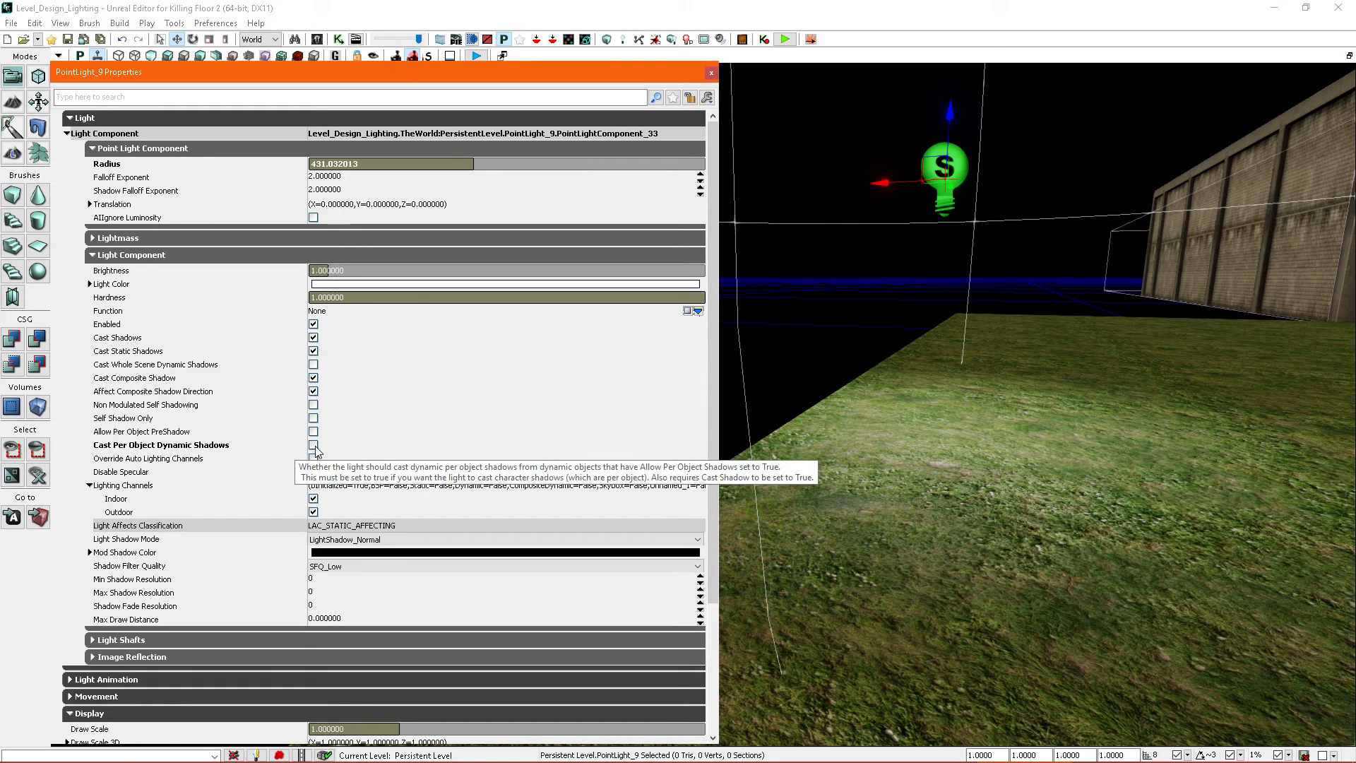
Step: Duplicate the point light above the lawn, placing the copy beyond the lawn's edge
{"action": "right_click_drag", "start_coordinate": [837, 356], "coordinate": [858, 359]}
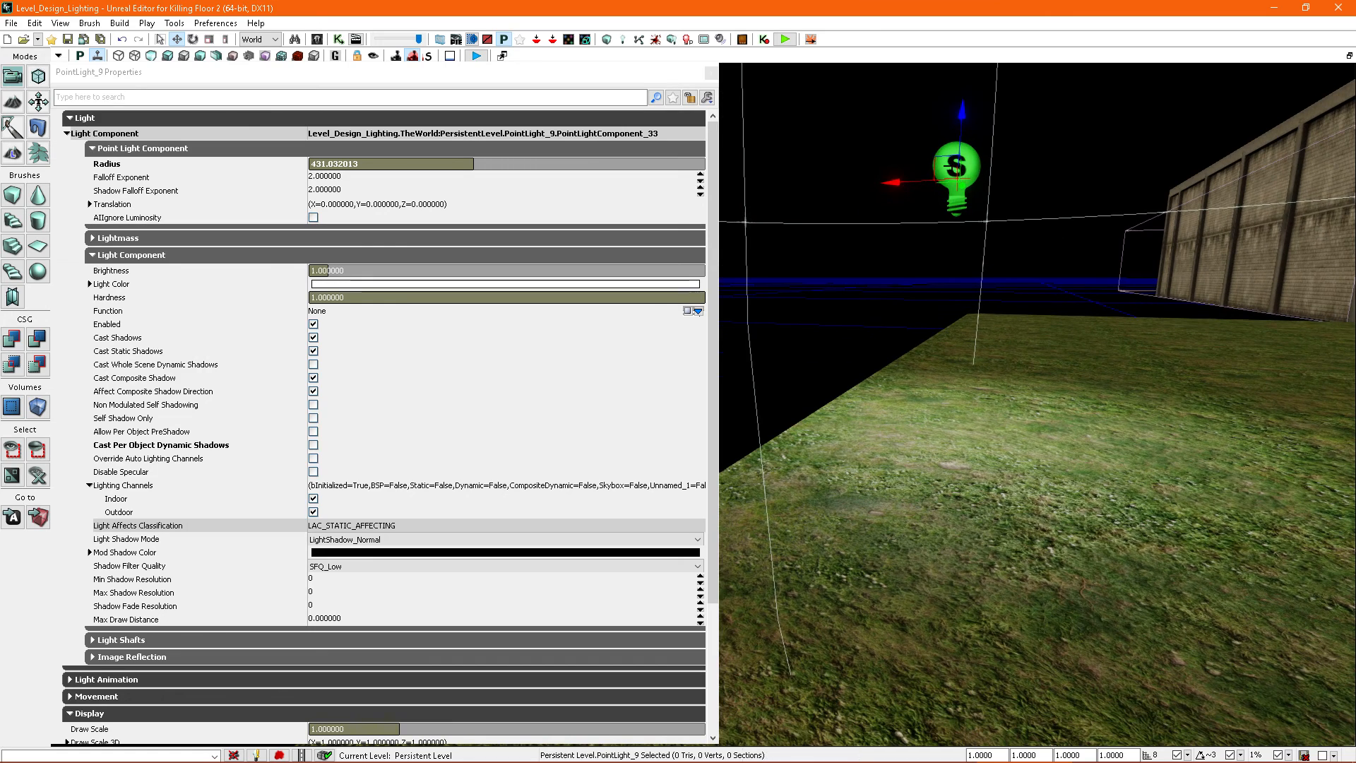
{"action": "right_click_drag", "start_coordinate": [951, 175], "coordinate": [989, 159]}
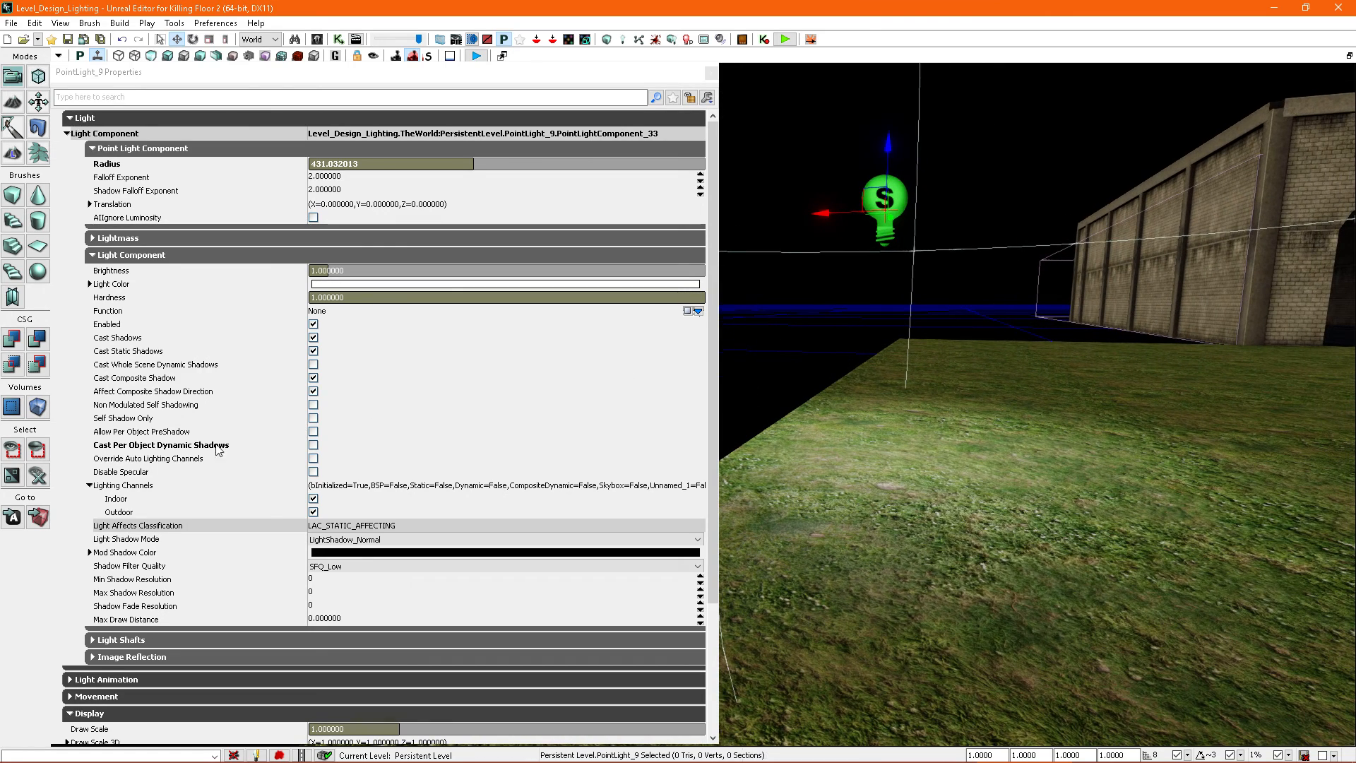
{"action": "left_click", "coordinate": [315, 446]}
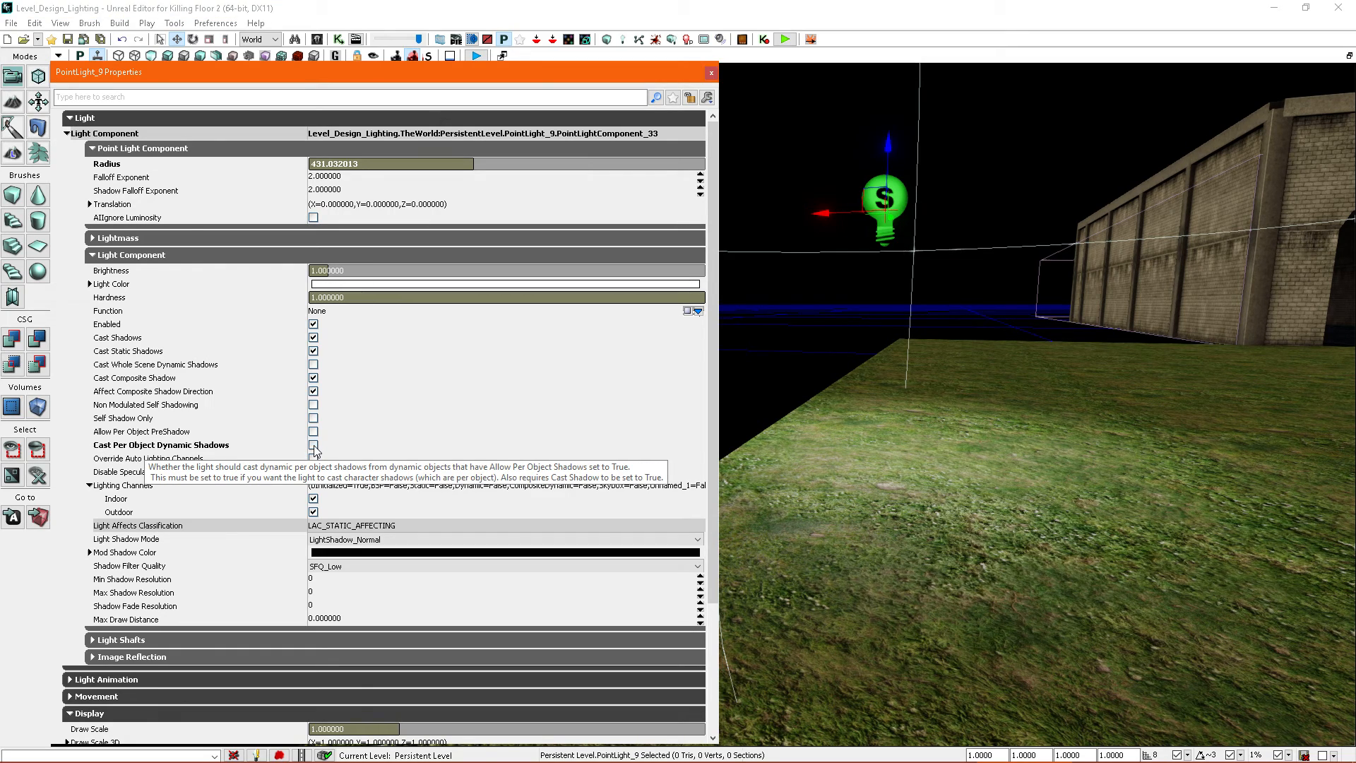
{"action": "right_click_drag", "start_coordinate": [856, 313], "coordinate": [841, 390]}
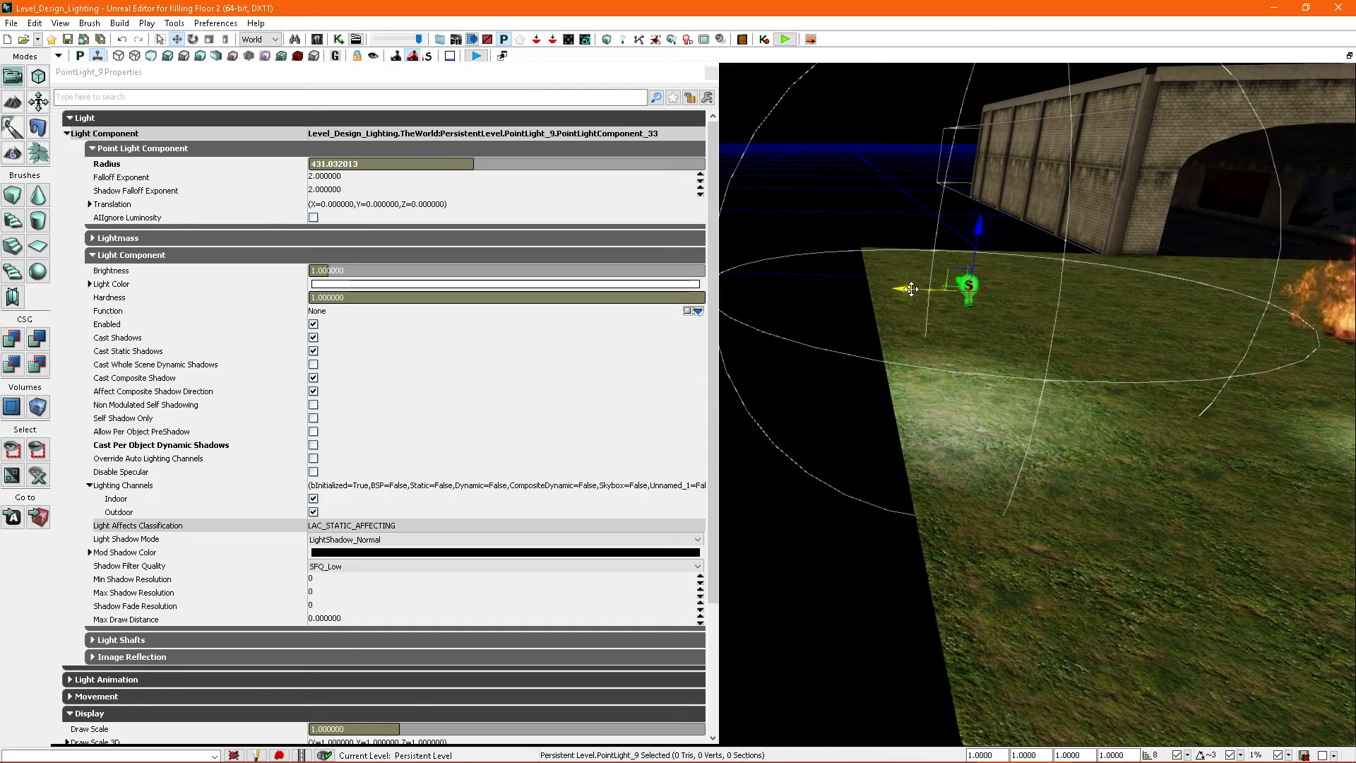
{"action": "left_click_drag", "start_coordinate": [915, 286], "coordinate": [710, 299], "text": "alt"}
{"action": "right_click_drag", "start_coordinate": [905, 320], "coordinate": [879, 322]}
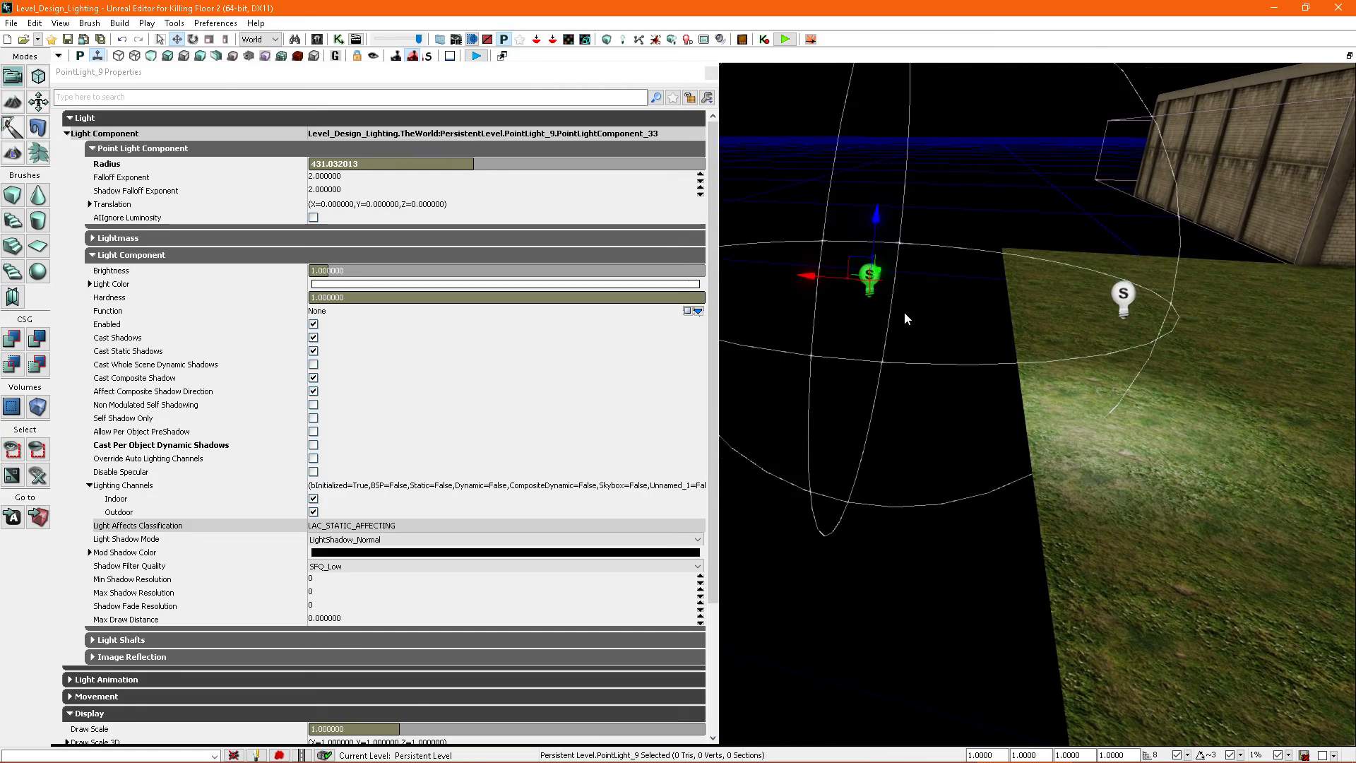
Step: Select all PointLight actors and toggle Cast Per Object Dynamic Shadows for both at once
{"action": "right_click", "coordinate": [871, 272]}
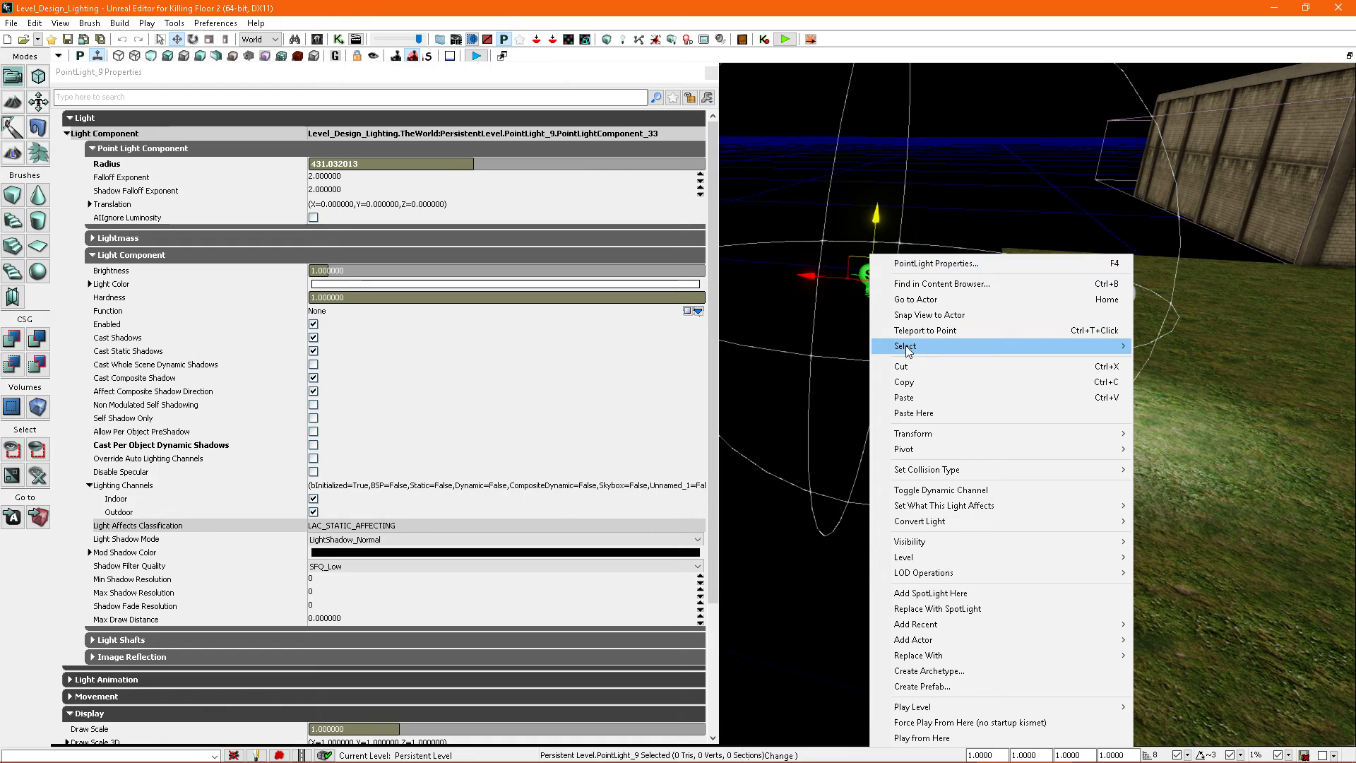
{"action": "mouse_move", "coordinate": [905, 345]}
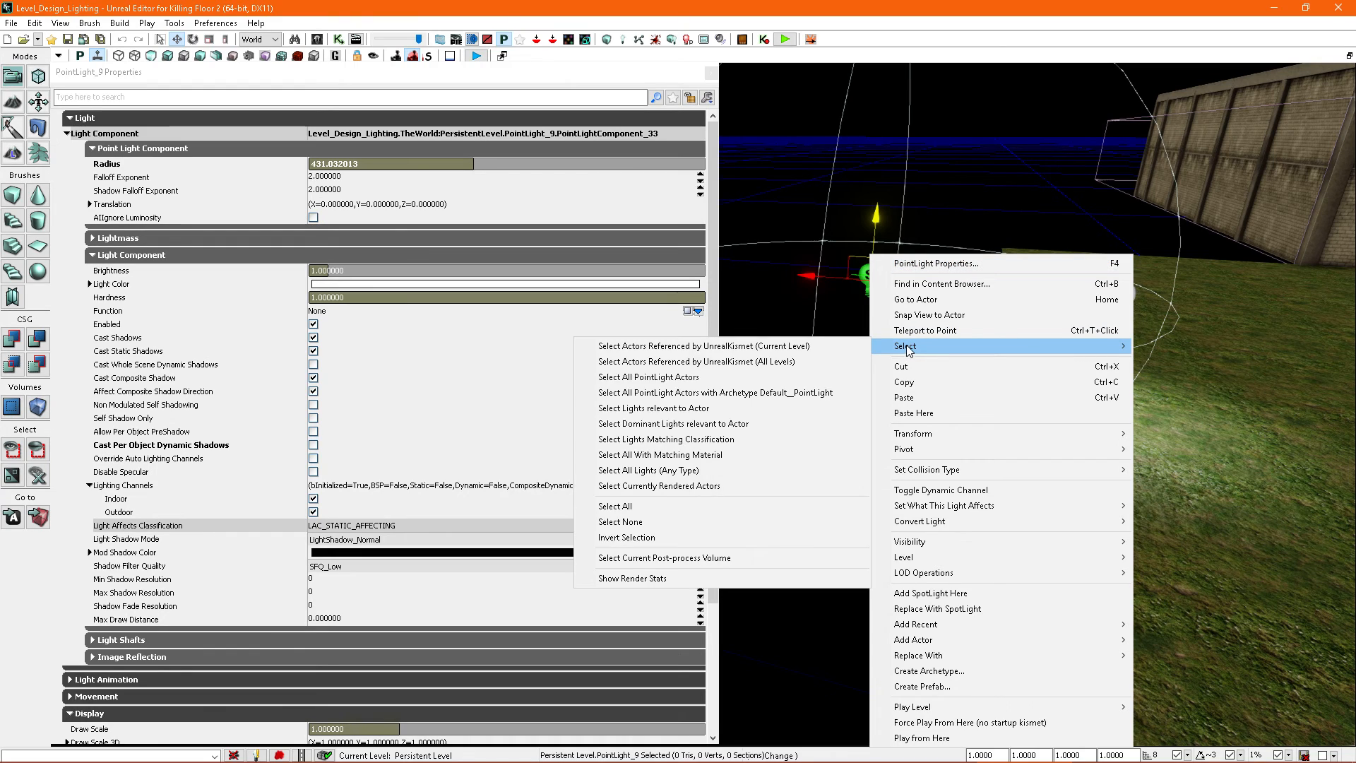
{"action": "left_click", "coordinate": [673, 383]}
{"action": "right_click_drag", "start_coordinate": [924, 348], "coordinate": [981, 318]}
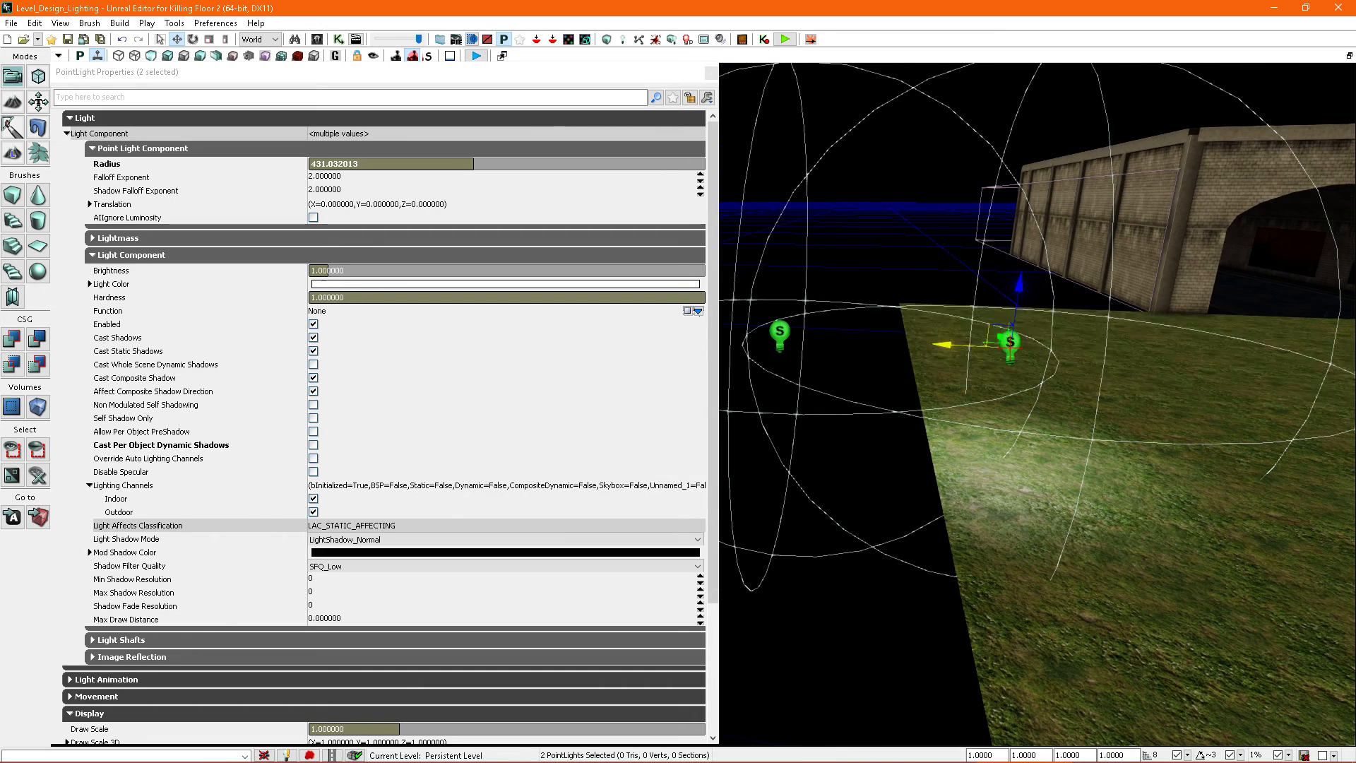
{"action": "mouse_move", "coordinate": [862, 417]}
{"action": "right_mouse_down"}
{"action": "mouse_move", "coordinate": [864, 385]}
{"action": "mouse_move", "coordinate": [862, 415]}
{"action": "mouse_move", "coordinate": [861, 404]}
{"action": "right_mouse_up"}
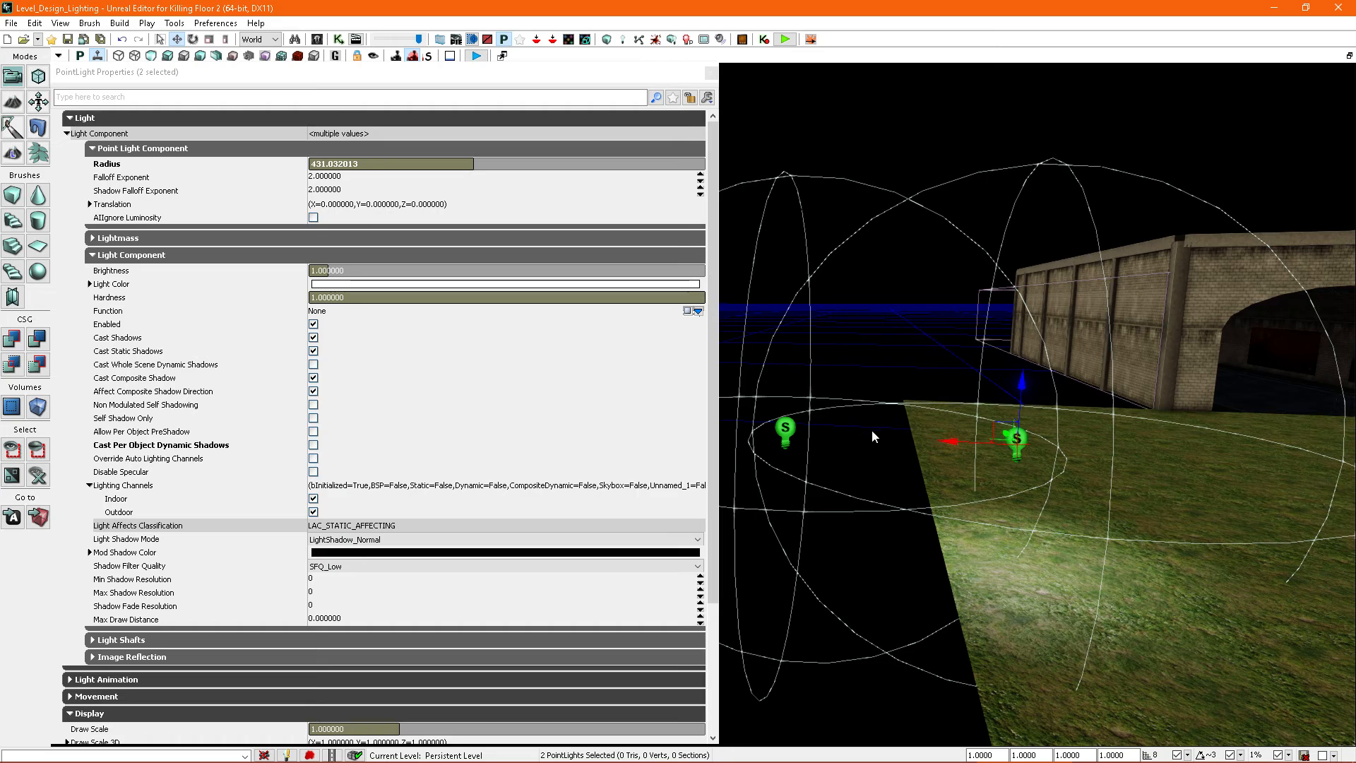
{"action": "right_click_drag", "start_coordinate": [937, 382], "coordinate": [904, 408]}
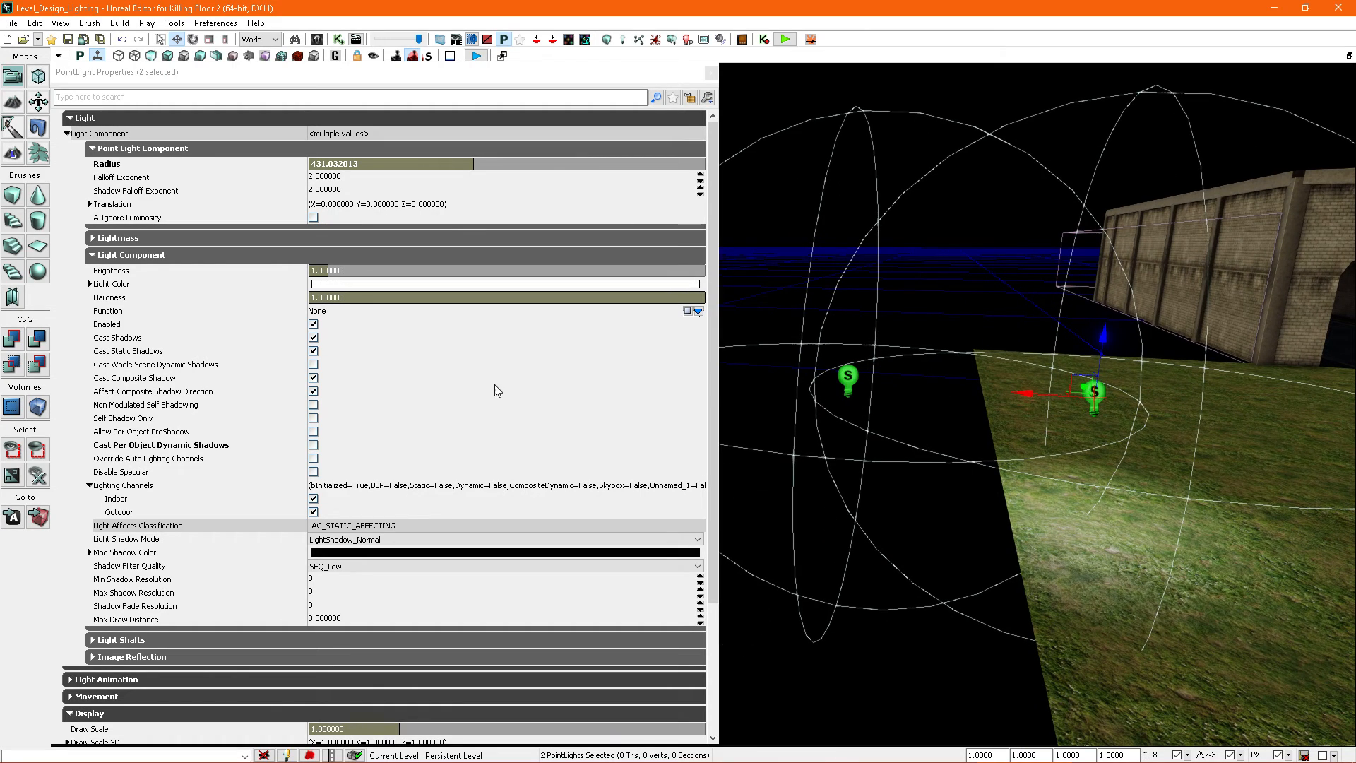
{"action": "left_click", "coordinate": [313, 446]}
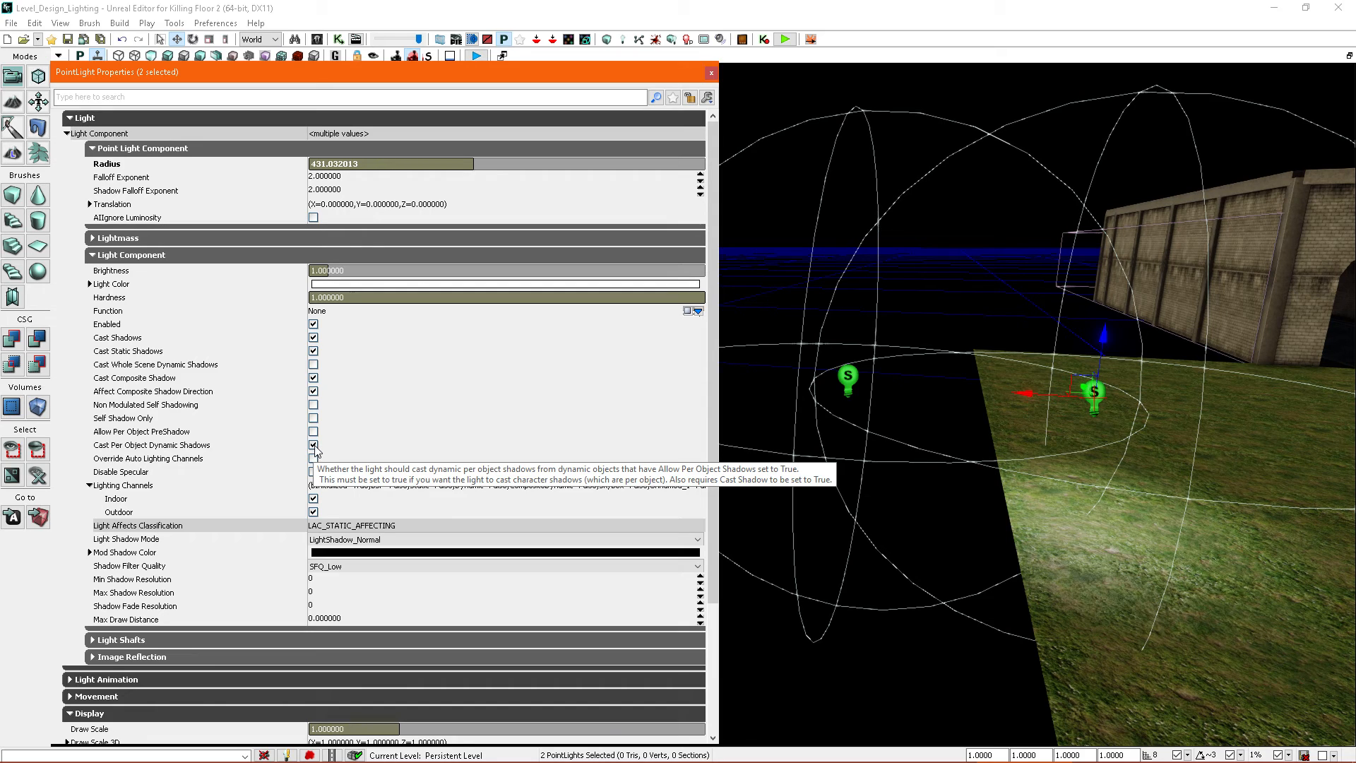
Step: Delete the point light floating outside the lawn and select the remaining one above the grass
{"action": "left_click", "coordinate": [847, 380]}
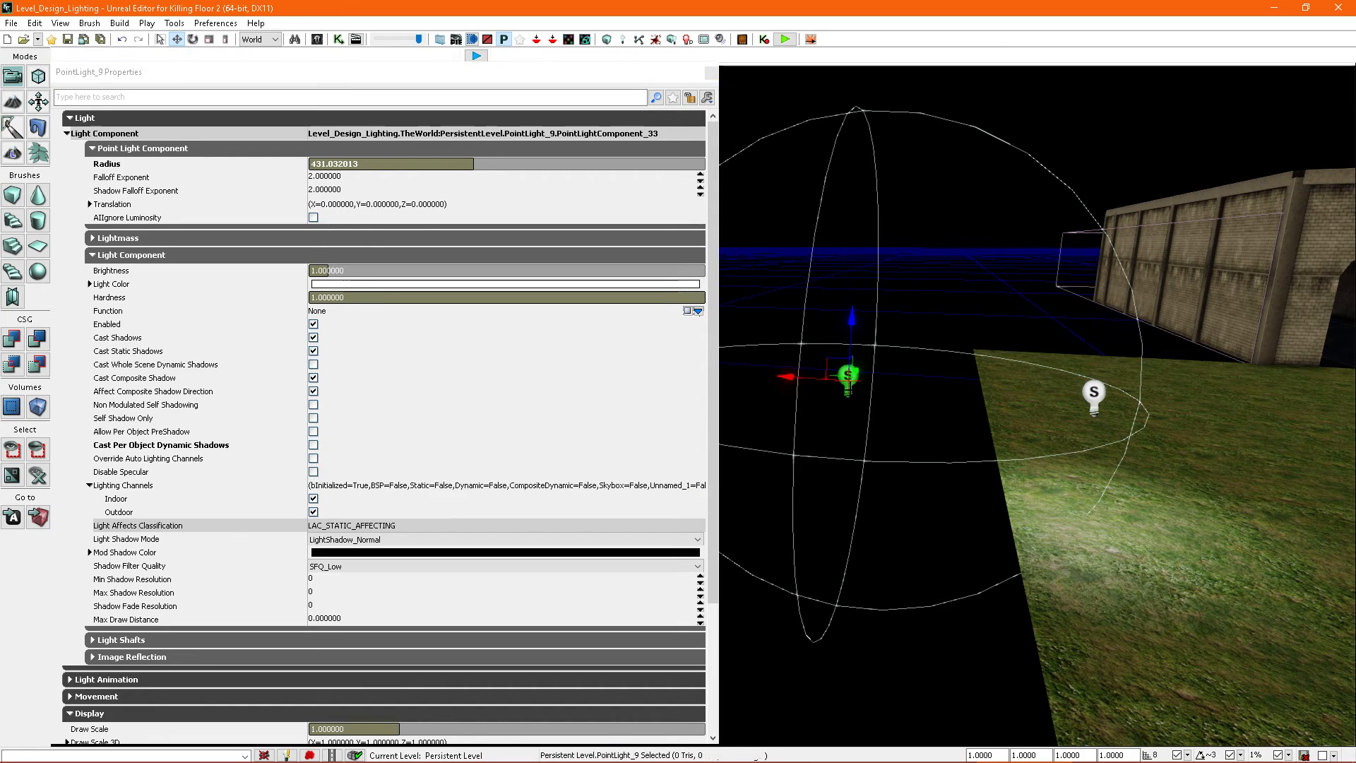
{"action": "key", "text": "Delete"}
{"action": "right_click_drag", "start_coordinate": [1013, 395], "coordinate": [1052, 409]}
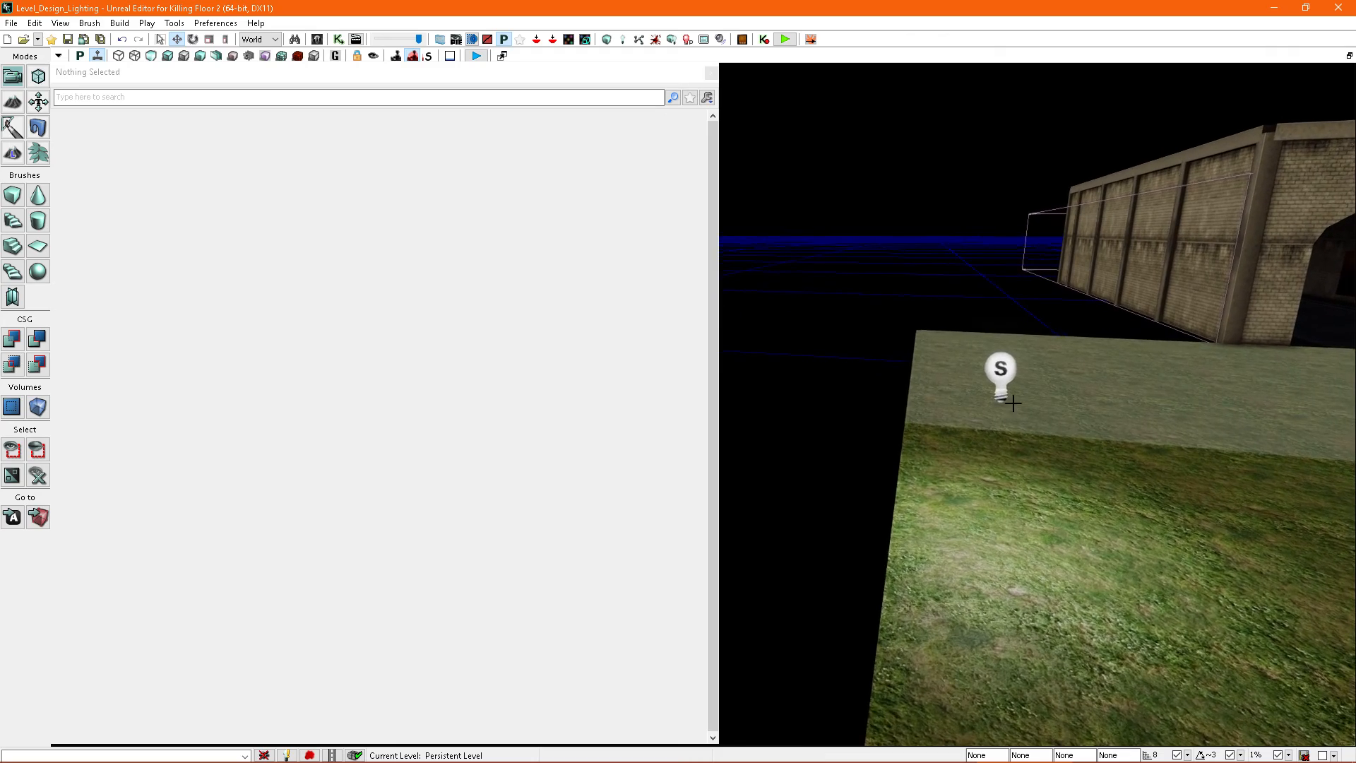
{"action": "left_click", "coordinate": [998, 369]}
{"action": "right_click_drag", "start_coordinate": [999, 369], "coordinate": [1031, 380]}
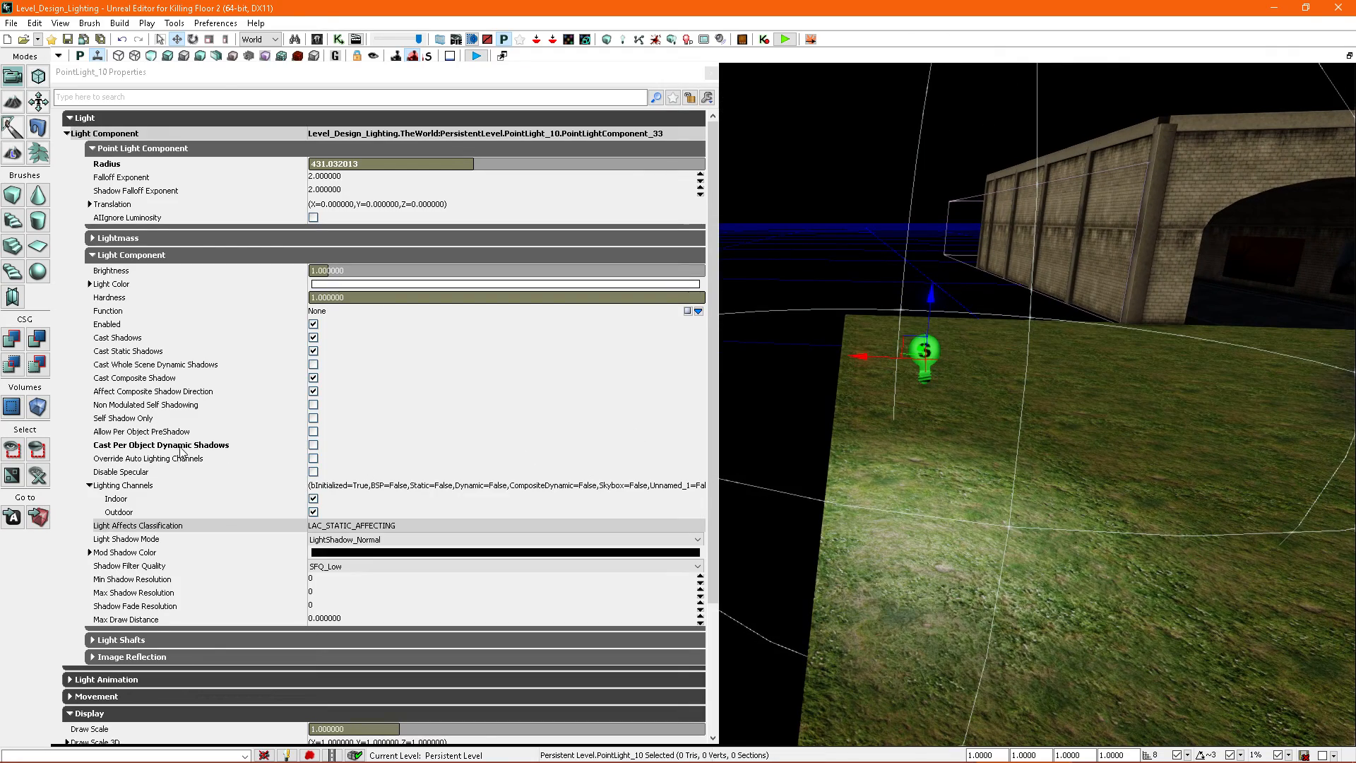
Step: Examine the point light's Cast Per Object Dynamic Shadows description and its light on the surrounding grass
{"action": "right_click_drag", "start_coordinate": [989, 431], "coordinate": [1015, 401]}
{"action": "right_click_drag", "start_coordinate": [833, 431], "coordinate": [951, 405]}
{"action": "right_click_drag", "start_coordinate": [988, 453], "coordinate": [940, 477]}
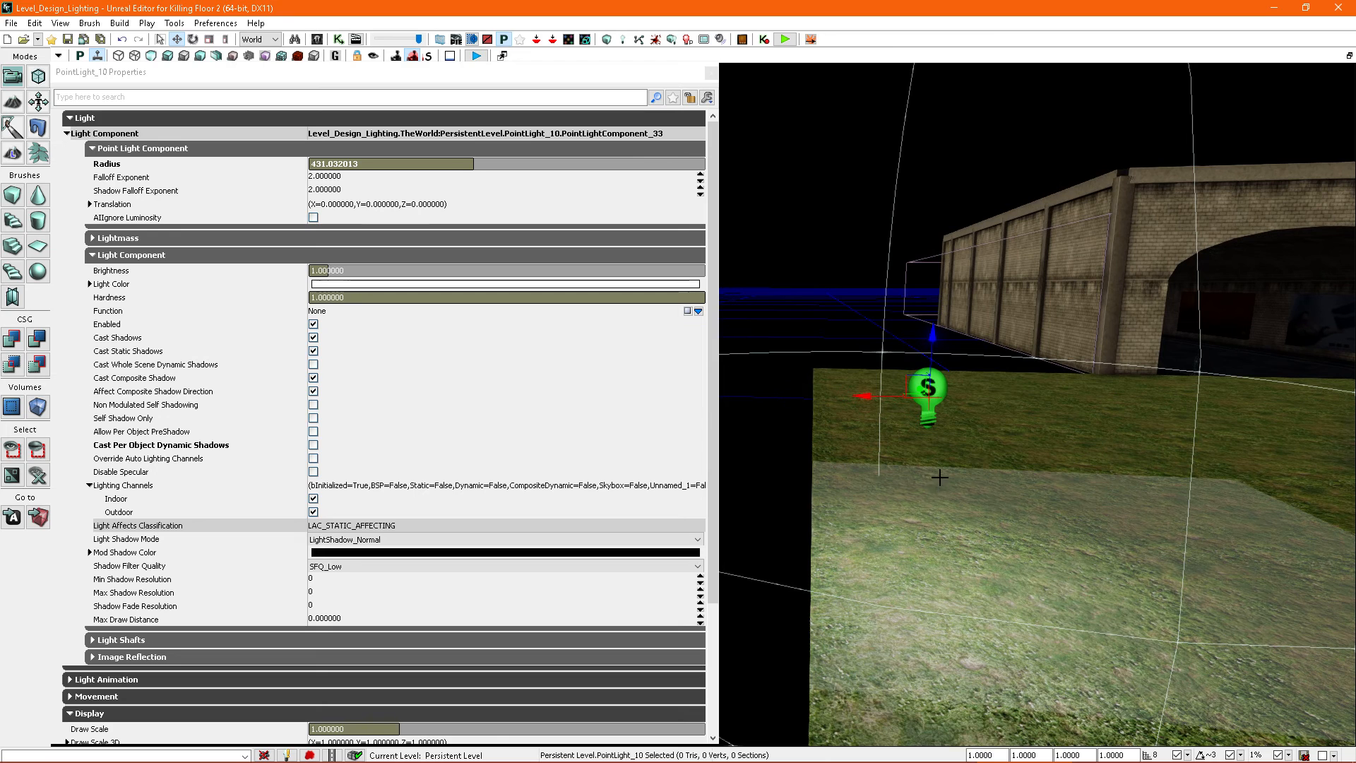
{"action": "right_click_drag", "start_coordinate": [854, 439], "coordinate": [848, 456]}
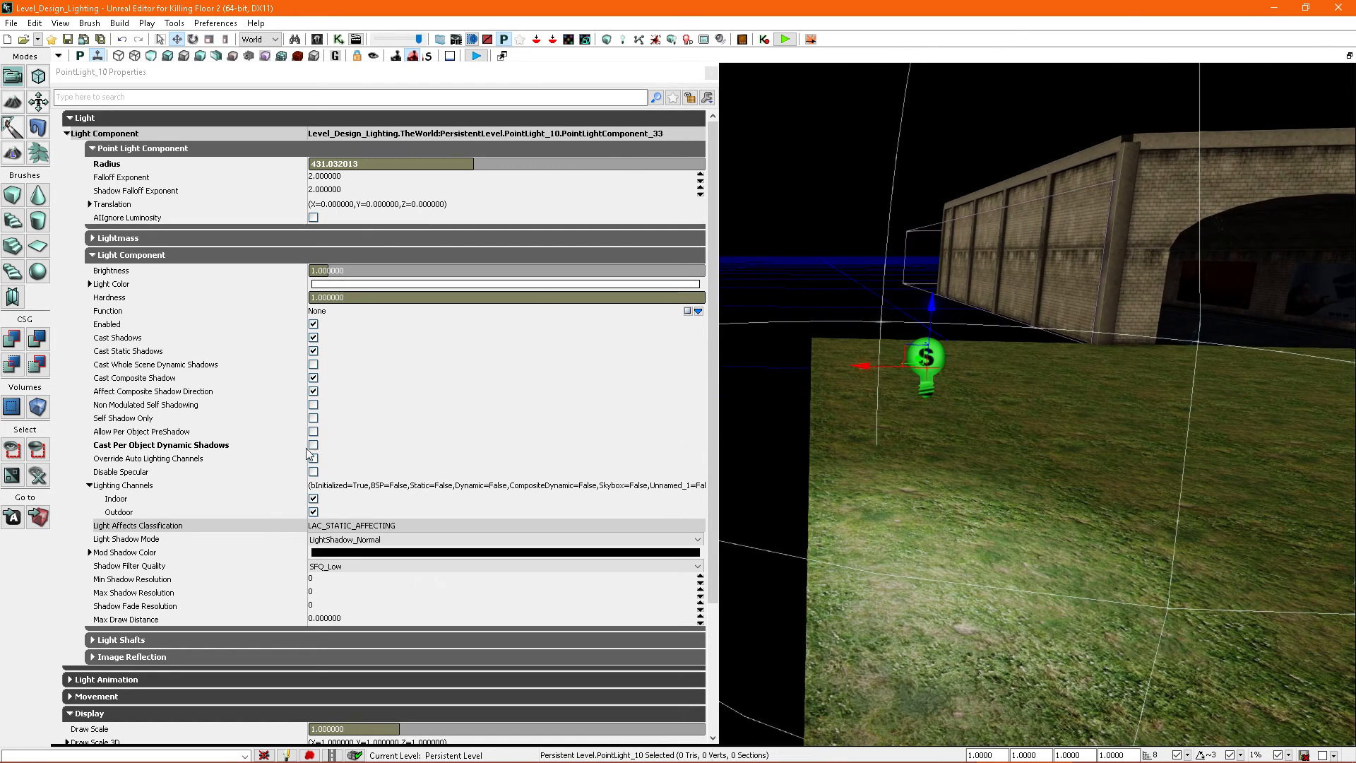
{"action": "mouse_move", "coordinate": [228, 450]}
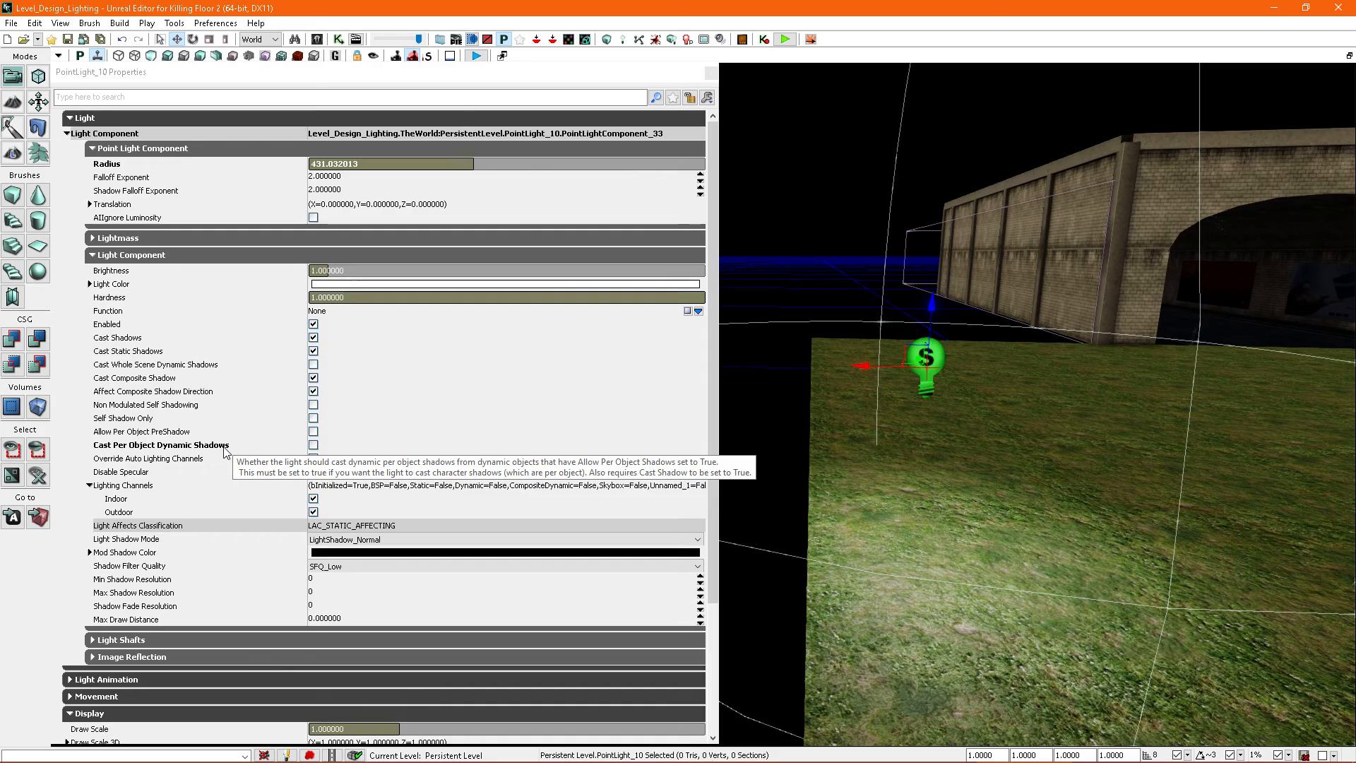
{"action": "right_click_drag", "start_coordinate": [814, 409], "coordinate": [934, 421]}
{"action": "right_click_drag", "start_coordinate": [864, 469], "coordinate": [743, 433]}
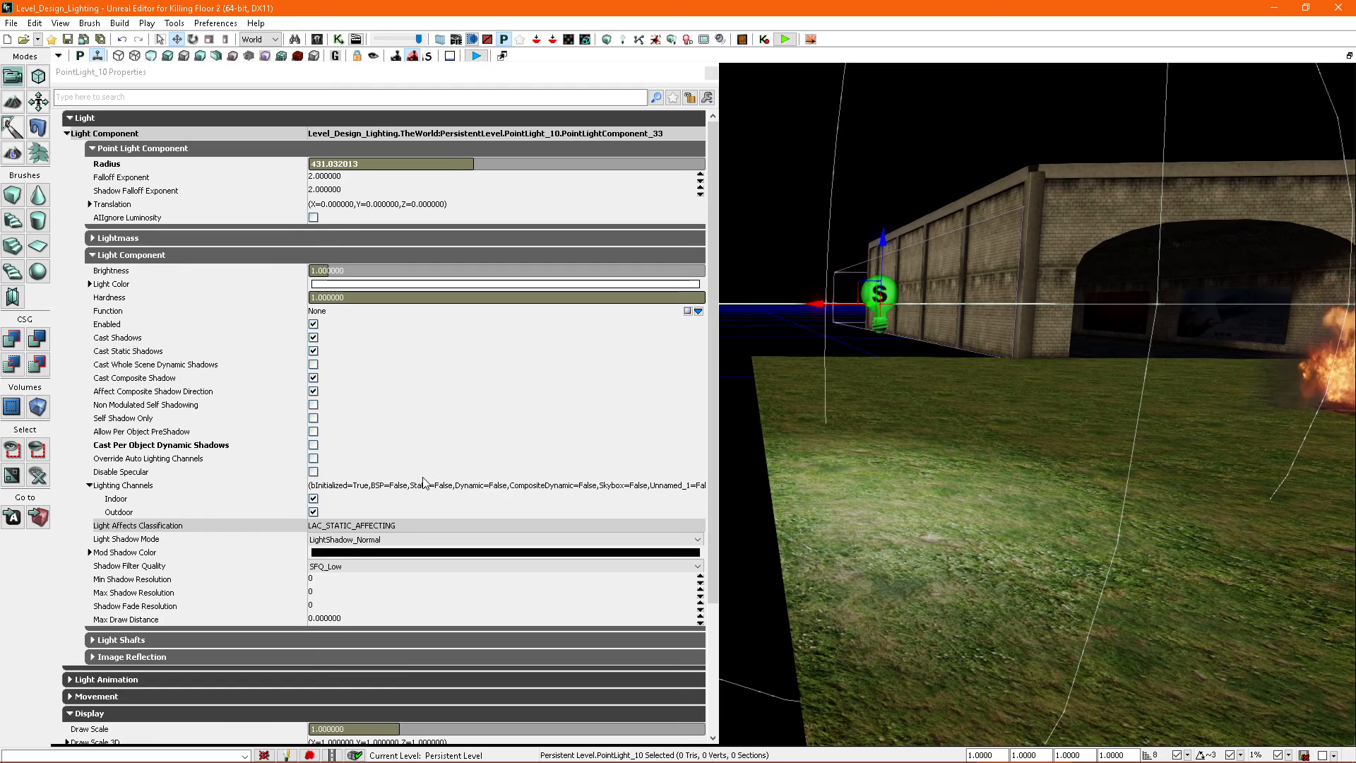
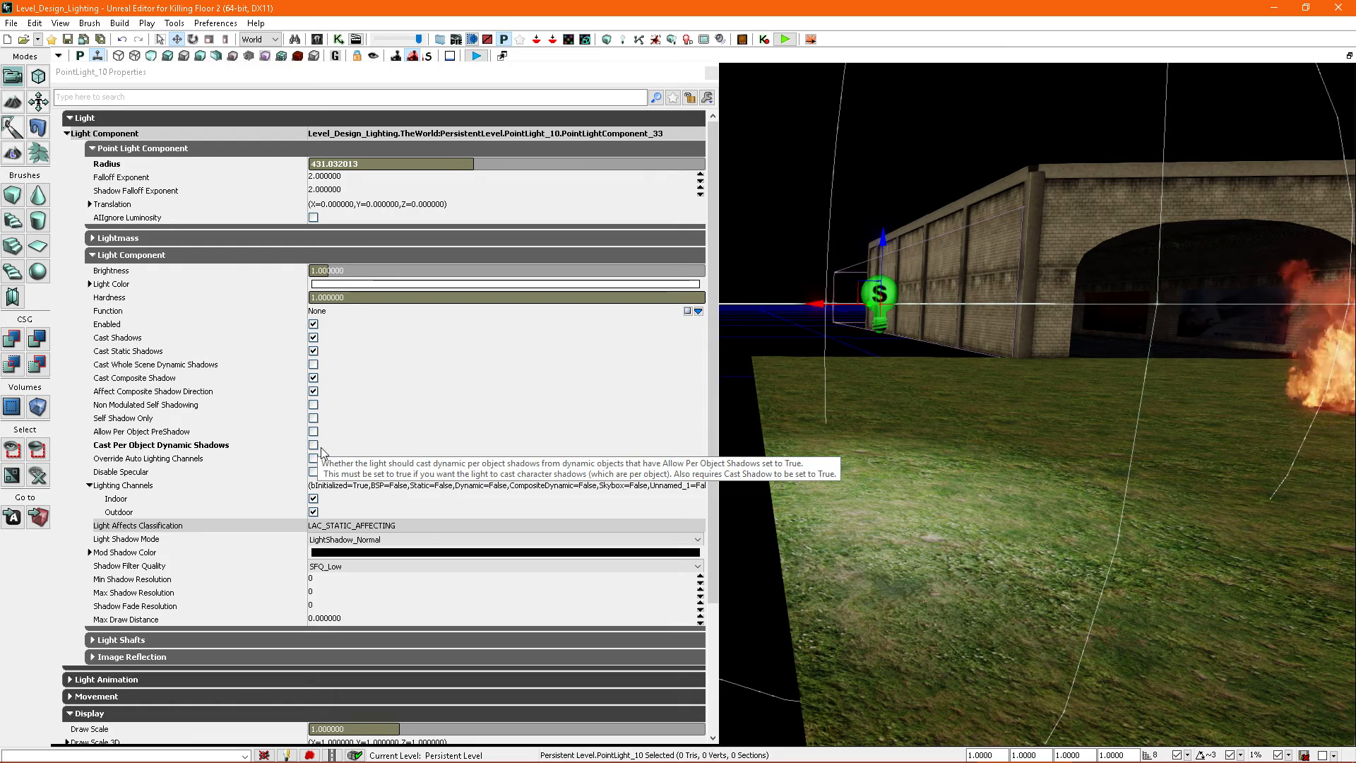
Step: Select the spotlight near the fire and examine its shadow-casting and lighting channel settings
{"action": "left_click_drag", "start_coordinate": [873, 393], "coordinate": [1024, 311]}
{"action": "left_click", "coordinate": [1159, 238]}
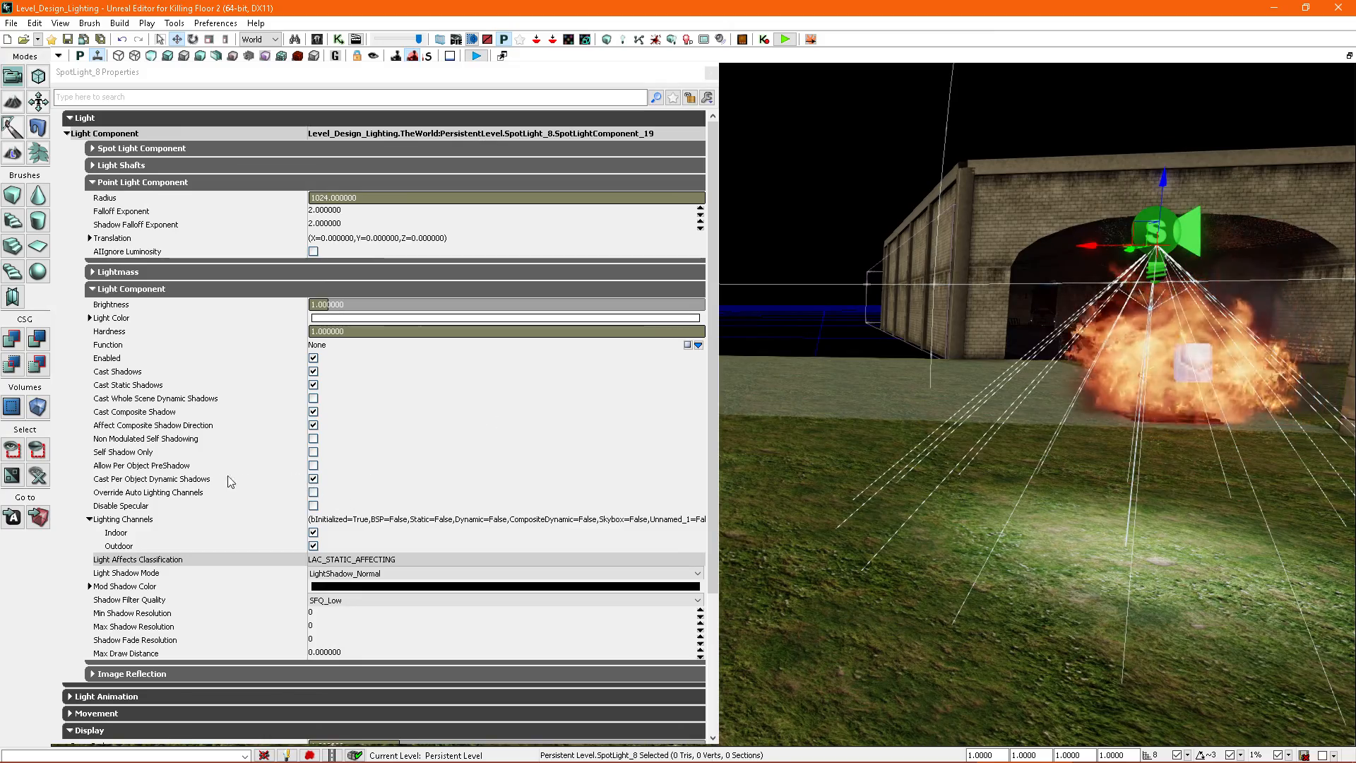
{"action": "left_click_drag", "start_coordinate": [911, 459], "coordinate": [927, 444]}
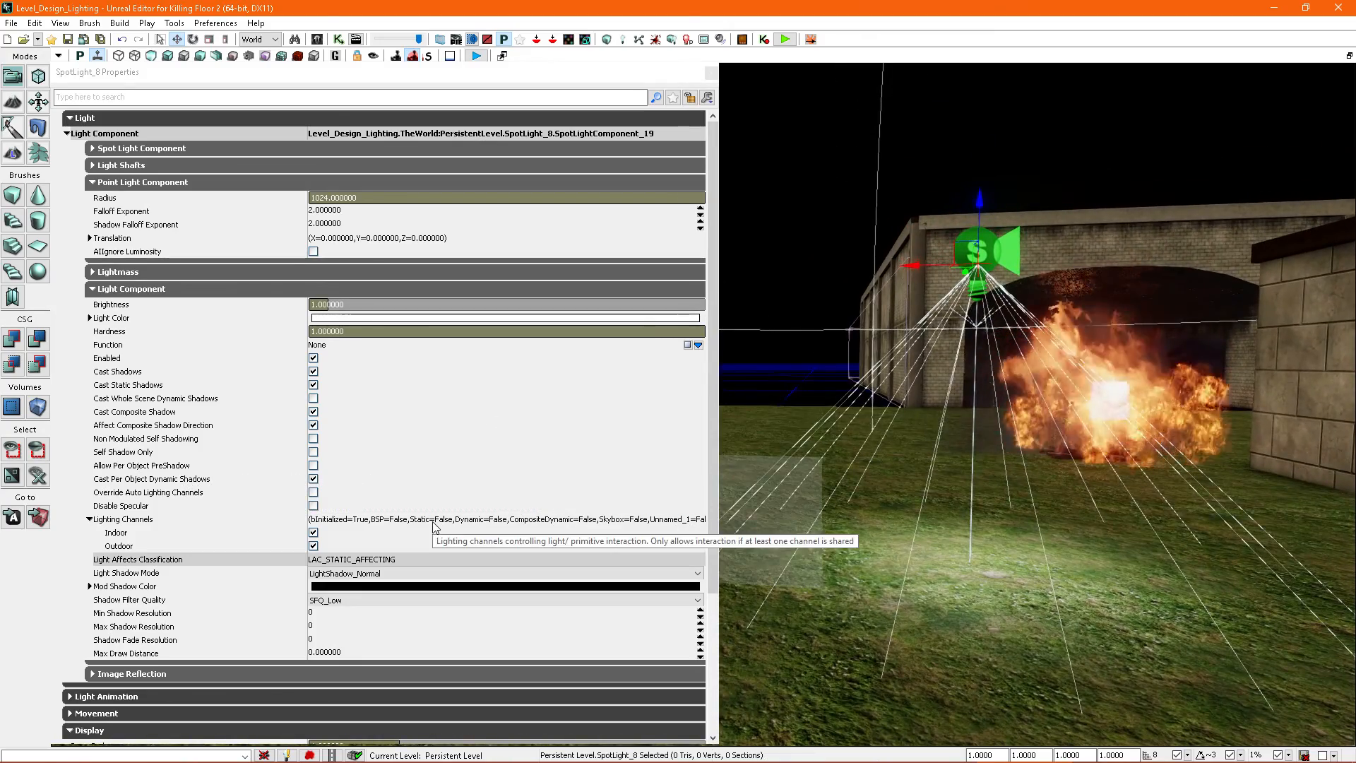
{"action": "right_click_drag", "start_coordinate": [903, 353], "coordinate": [985, 355]}
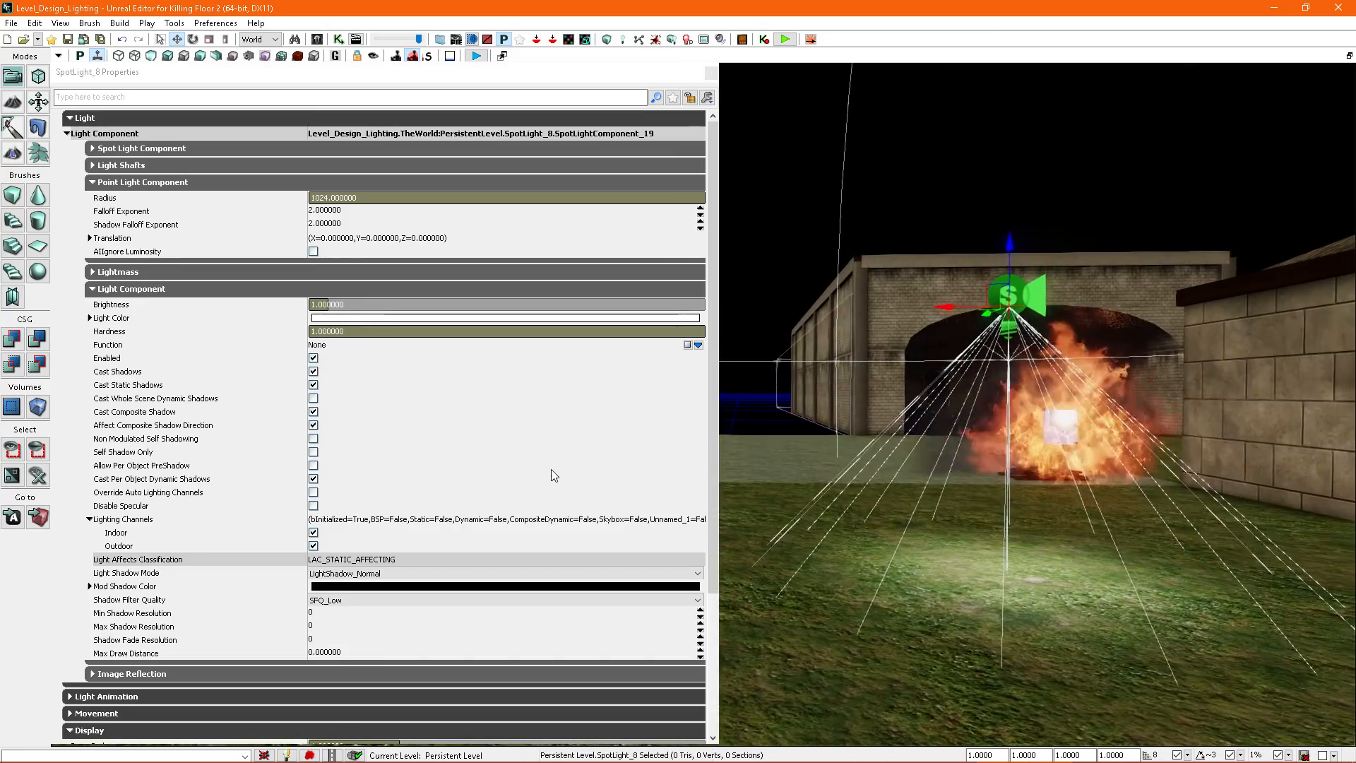
{"action": "right_click_drag", "start_coordinate": [840, 448], "coordinate": [859, 438]}
Step: Reselect the point light at the lawn's edge, review its Cast Per Object Dynamic Shadows setting and close its properties
{"action": "left_click", "coordinate": [762, 368]}
{"action": "right_click_drag", "start_coordinate": [762, 369], "coordinate": [862, 408]}
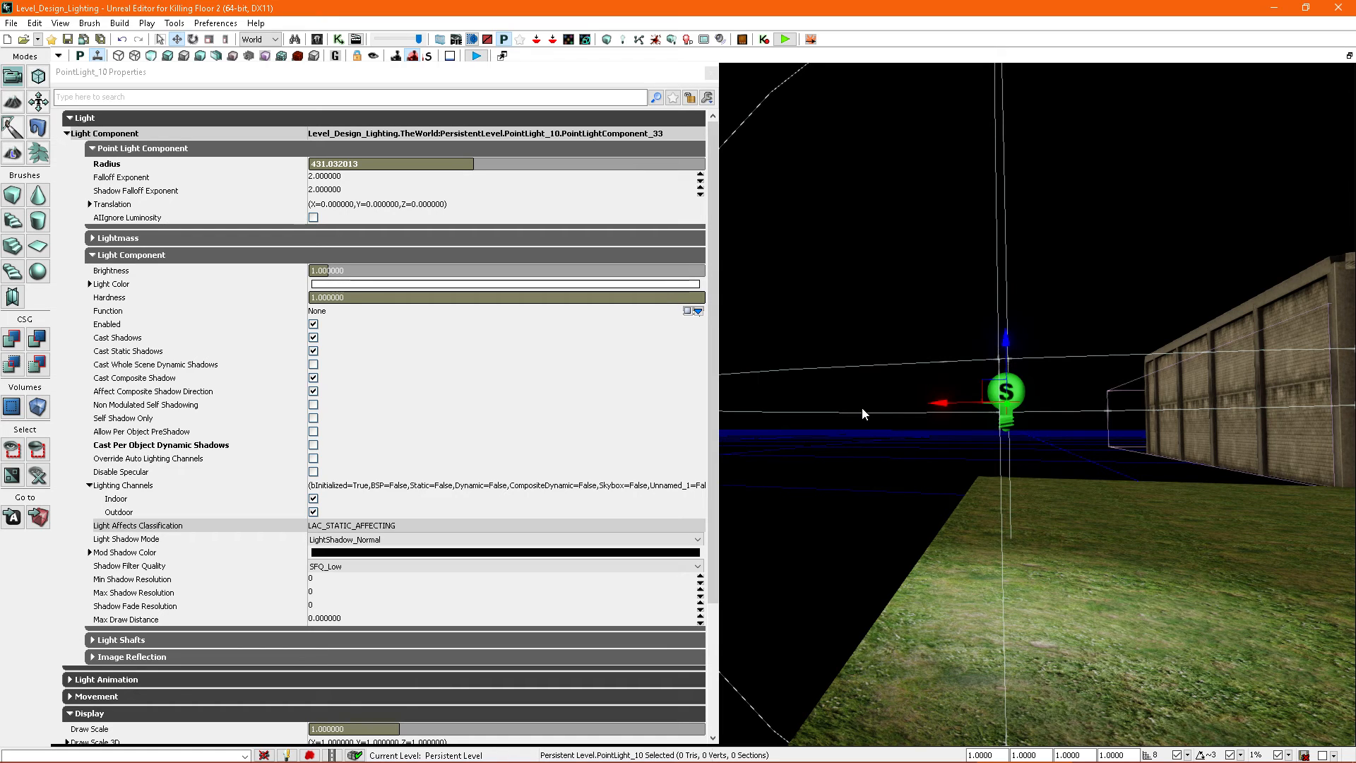
{"action": "right_click_drag", "start_coordinate": [867, 400], "coordinate": [883, 395]}
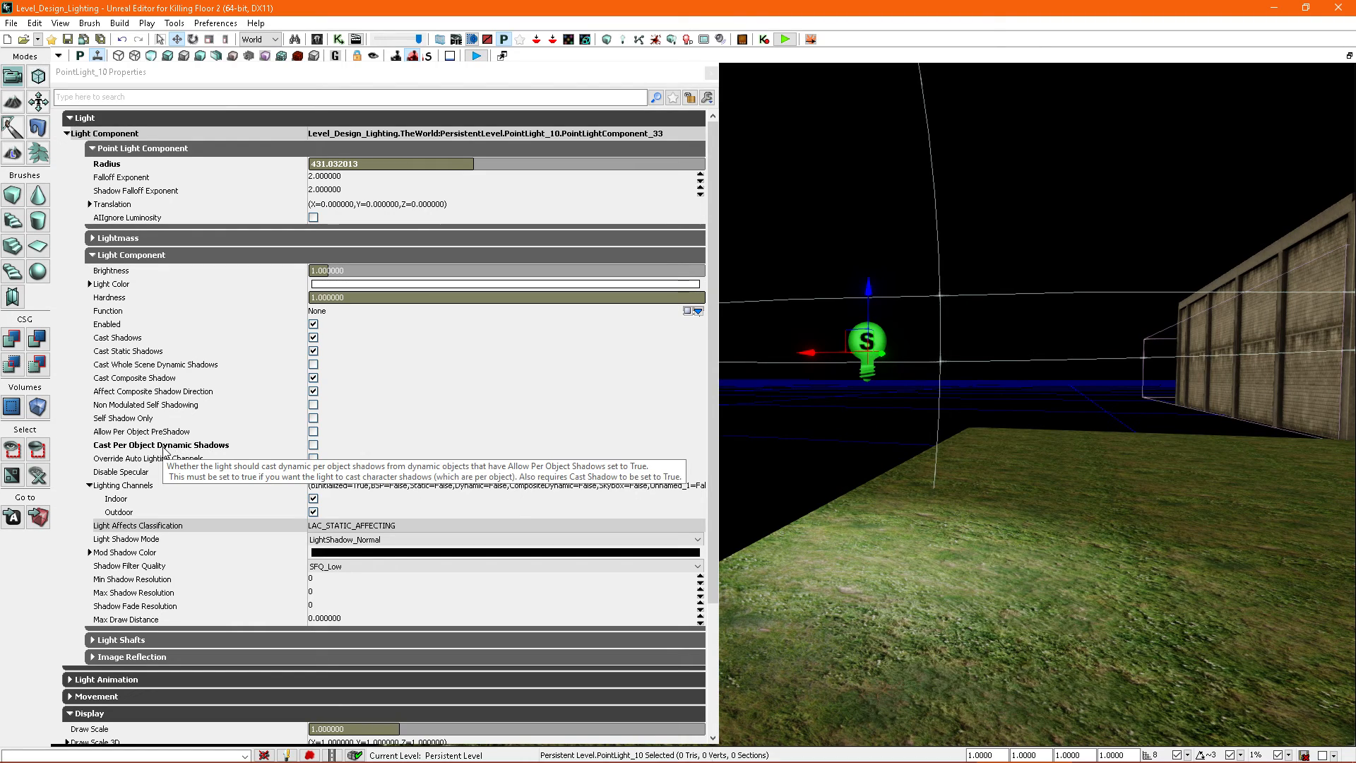
{"action": "mouse_move", "coordinate": [832, 370]}
{"action": "right_mouse_down"}
{"action": "mouse_move", "coordinate": [847, 370]}
{"action": "mouse_move", "coordinate": [816, 367]}
{"action": "right_mouse_up"}
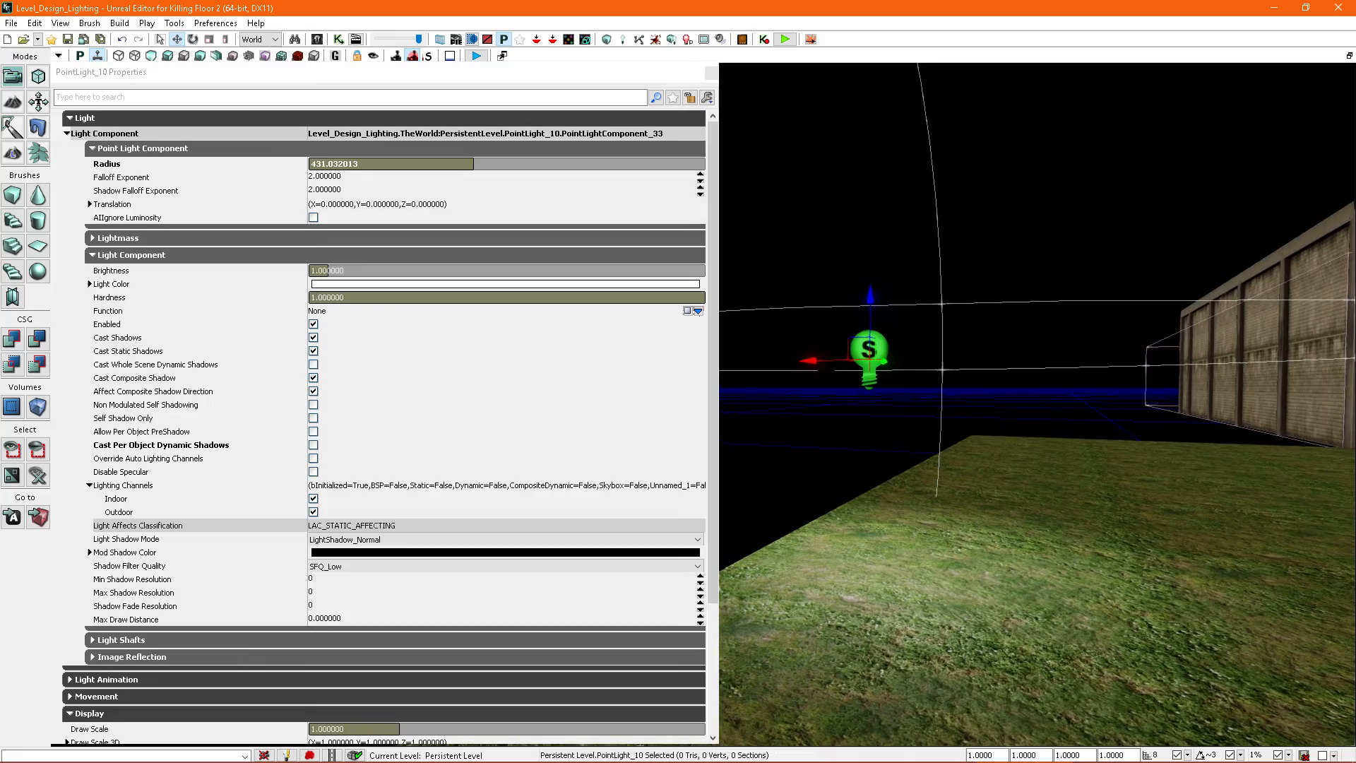
{"action": "left_click", "coordinate": [711, 73]}
Step: Move the point light from the lawn's edge into the house, to the lamp on the round corner table
{"action": "right_click_drag", "start_coordinate": [755, 200], "coordinate": [812, 250]}
{"action": "left_click", "coordinate": [766, 325]}
{"action": "right_click_drag", "start_coordinate": [787, 327], "coordinate": [840, 341]}
{"action": "left_click", "coordinate": [304, 307]}
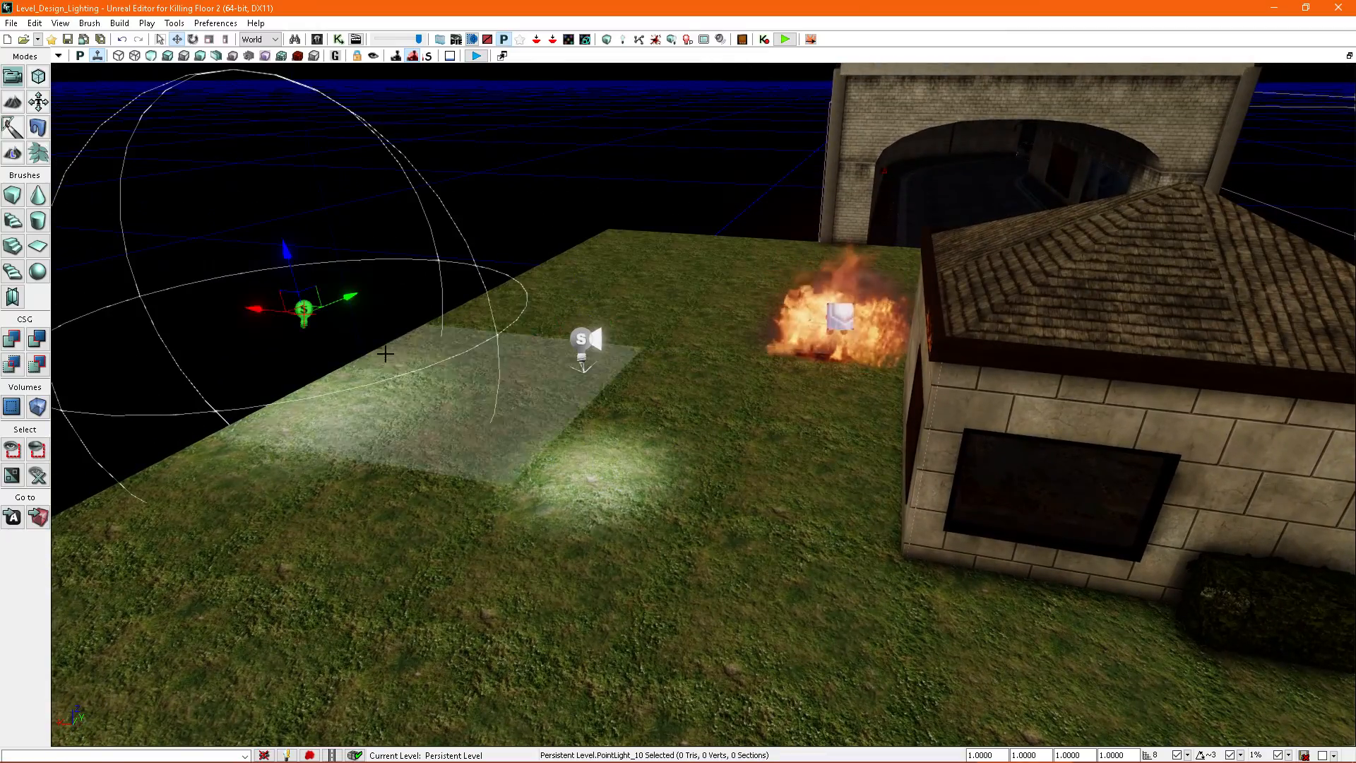
{"action": "left_click_drag", "start_coordinate": [260, 308], "coordinate": [1060, 404]}
{"action": "right_click_drag", "start_coordinate": [1059, 404], "coordinate": [1242, 445]}
{"action": "right_click_drag", "start_coordinate": [967, 409], "coordinate": [935, 350]}
{"action": "left_click_drag", "start_coordinate": [918, 347], "coordinate": [513, 303]}
{"action": "right_click_drag", "start_coordinate": [687, 291], "coordinate": [568, 301]}
{"action": "left_click_drag", "start_coordinate": [771, 364], "coordinate": [806, 325]}
{"action": "right_click_drag", "start_coordinate": [807, 326], "coordinate": [791, 244]}
{"action": "right_click_drag", "start_coordinate": [770, 298], "coordinate": [742, 298]}
Step: Disable the Outdoor lighting channel for the point light at the table lamp, leaving Indoor enabled
{"action": "key", "text": "F4"}
{"action": "right_click_drag", "start_coordinate": [843, 414], "coordinate": [826, 414]}
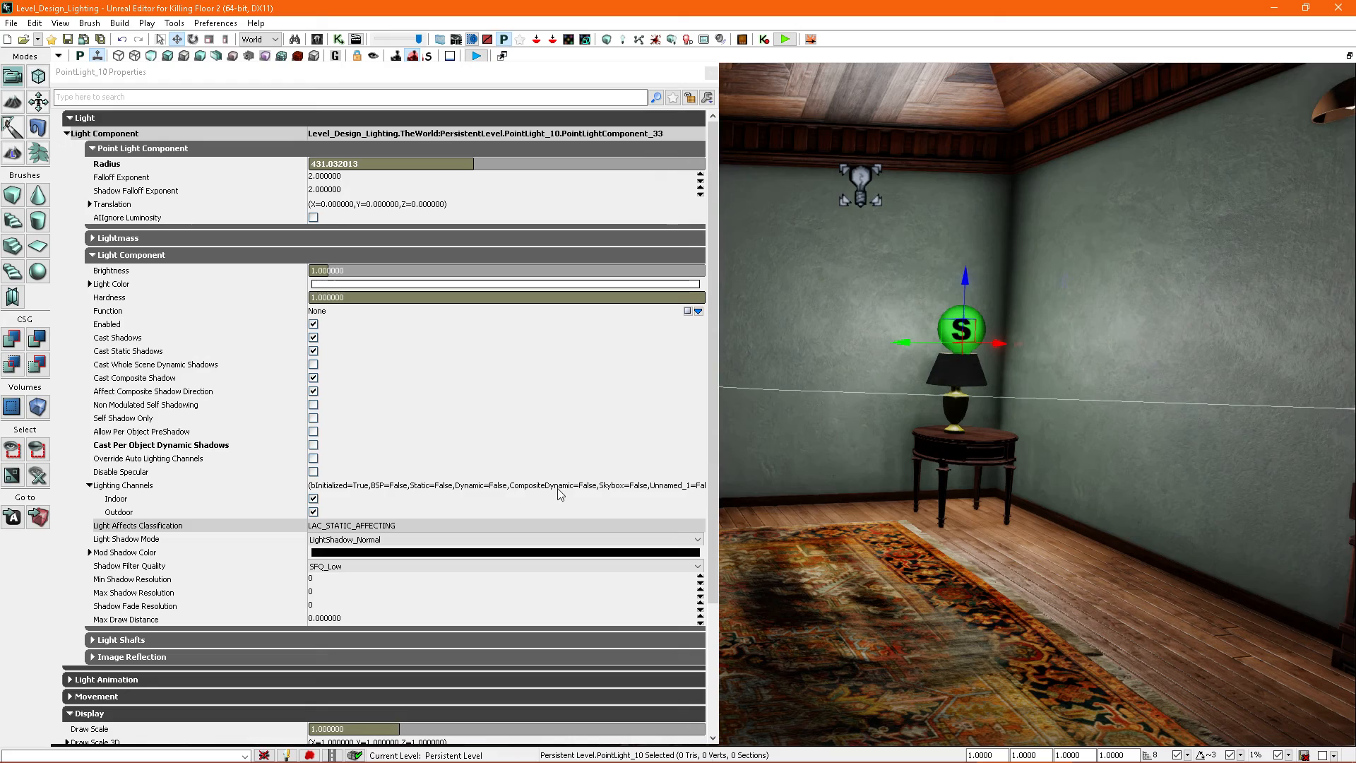
{"action": "left_click", "coordinate": [313, 512]}
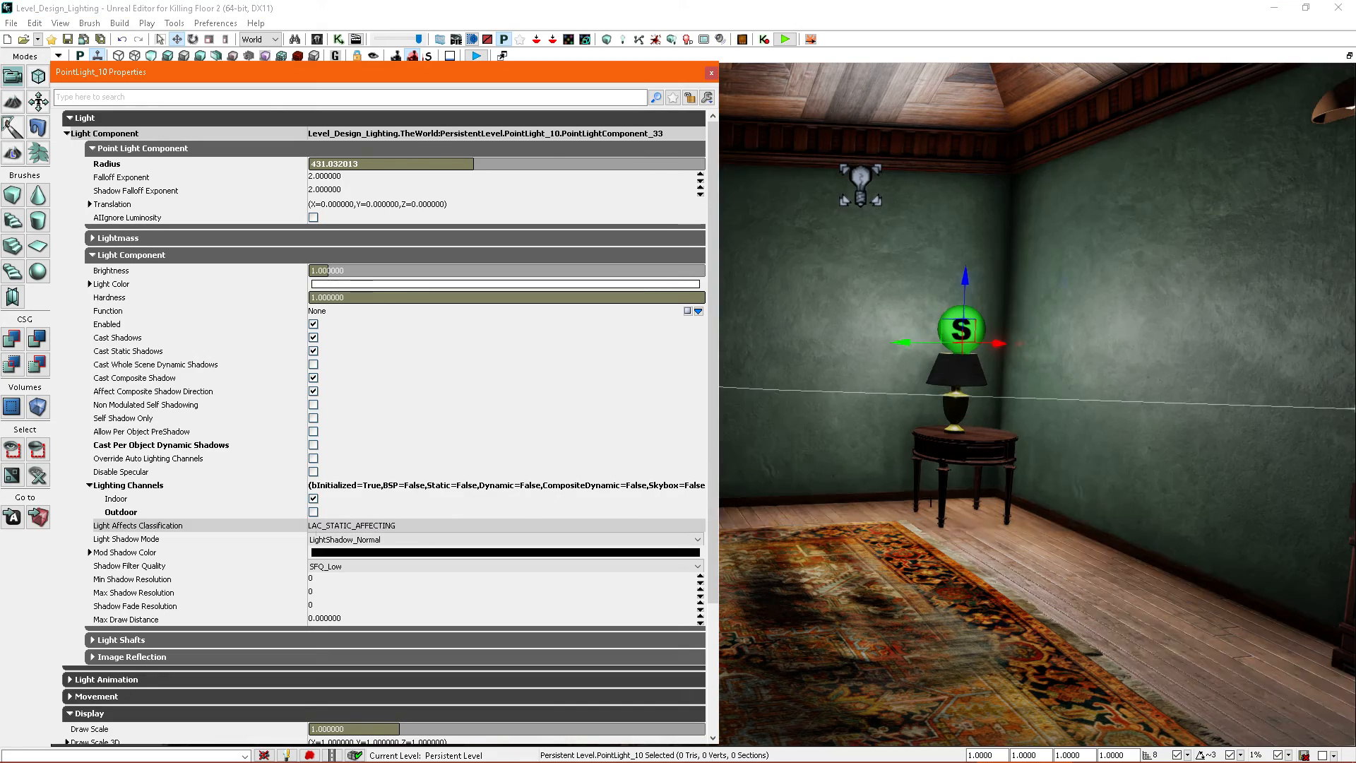
{"action": "right_click_drag", "start_coordinate": [955, 419], "coordinate": [891, 432]}
Step: Toggle the Outdoor lighting channel on and off to compare the light on the hedge and lawn outside with the room
{"action": "left_click", "coordinate": [313, 512]}
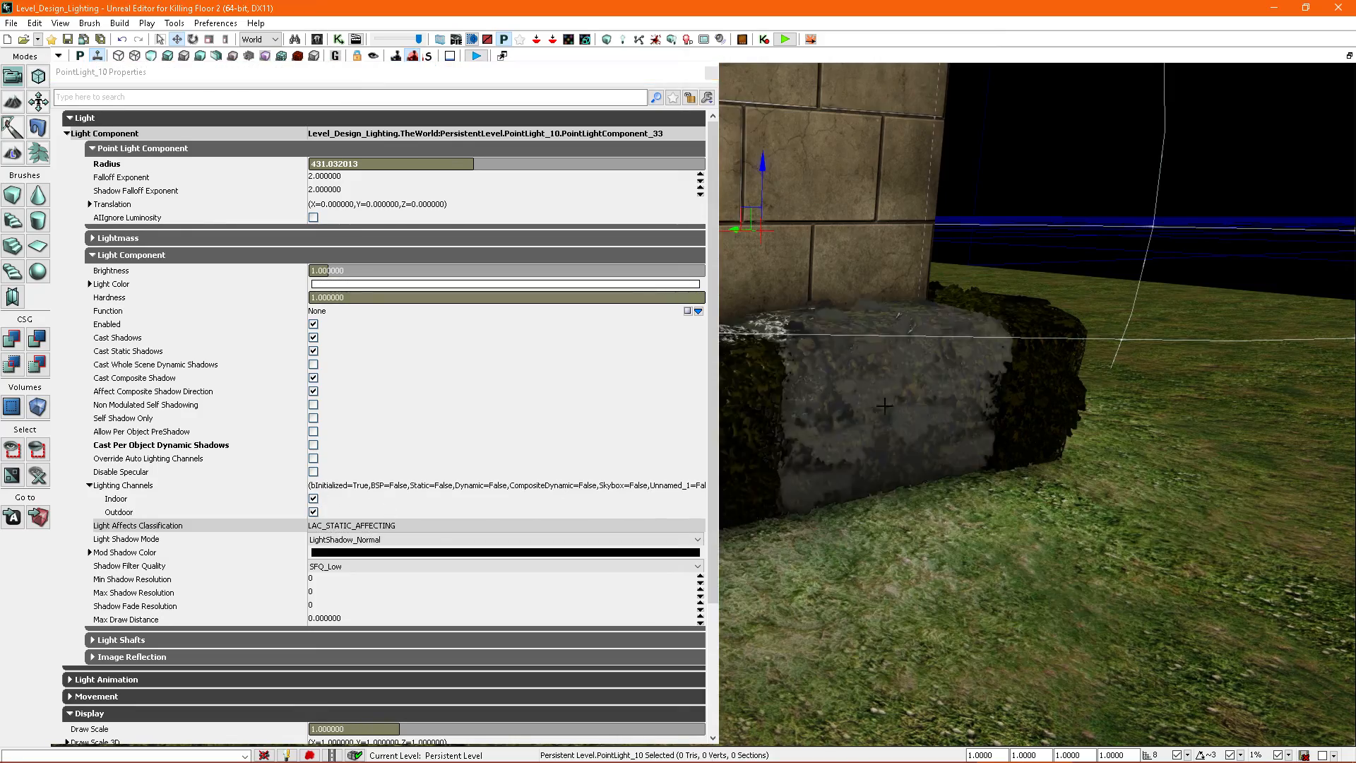
{"action": "mouse_move", "coordinate": [908, 434]}
{"action": "right_mouse_down"}
{"action": "mouse_move", "coordinate": [884, 540]}
{"action": "mouse_move", "coordinate": [892, 455]}
{"action": "right_mouse_up"}
{"action": "left_click", "coordinate": [313, 512]}
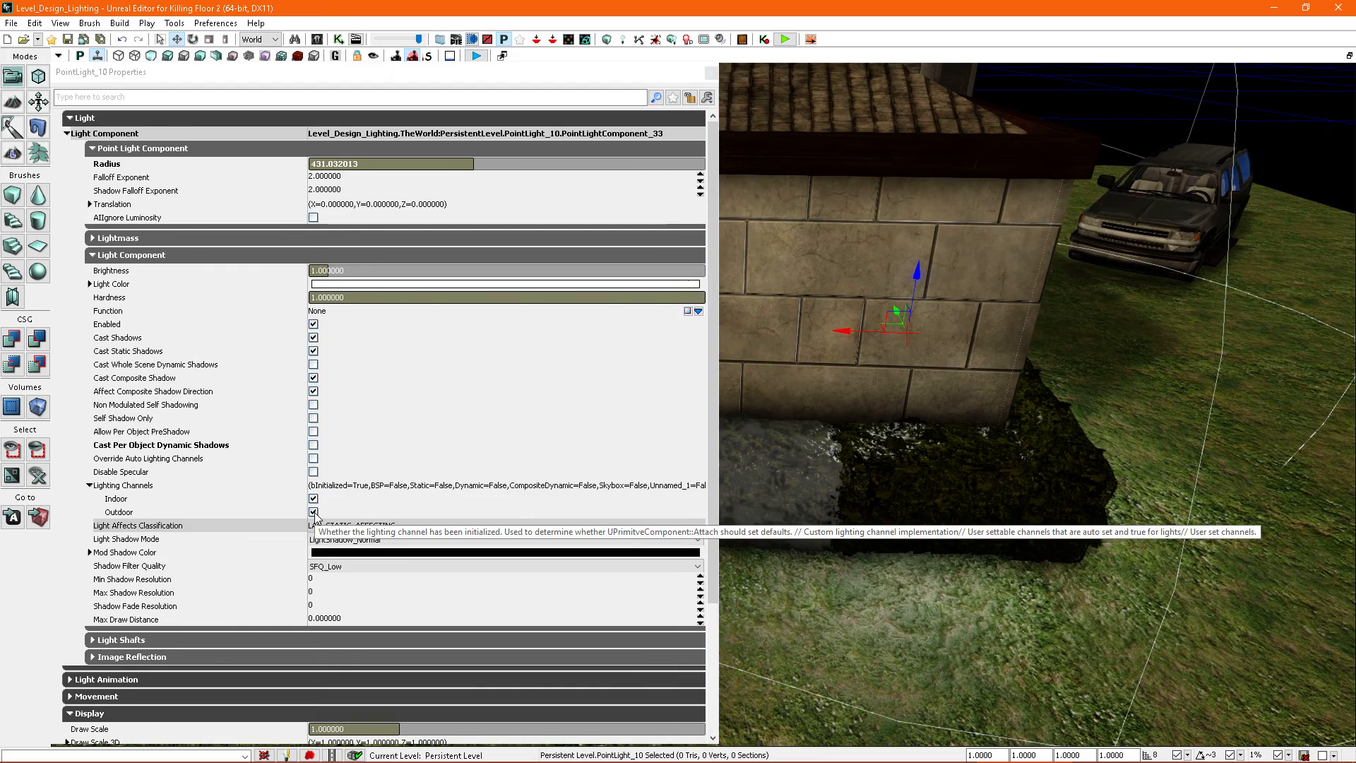
{"action": "right_click_drag", "start_coordinate": [875, 407], "coordinate": [1001, 268]}
{"action": "key", "text": "w"}
{"action": "right_click_drag", "start_coordinate": [1082, 225], "coordinate": [1102, 184]}
{"action": "left_click", "coordinate": [1096, 219]}
{"action": "key", "text": "w"}
{"action": "right_click_drag", "start_coordinate": [953, 339], "coordinate": [900, 373]}
{"action": "left_click", "coordinate": [887, 372]}
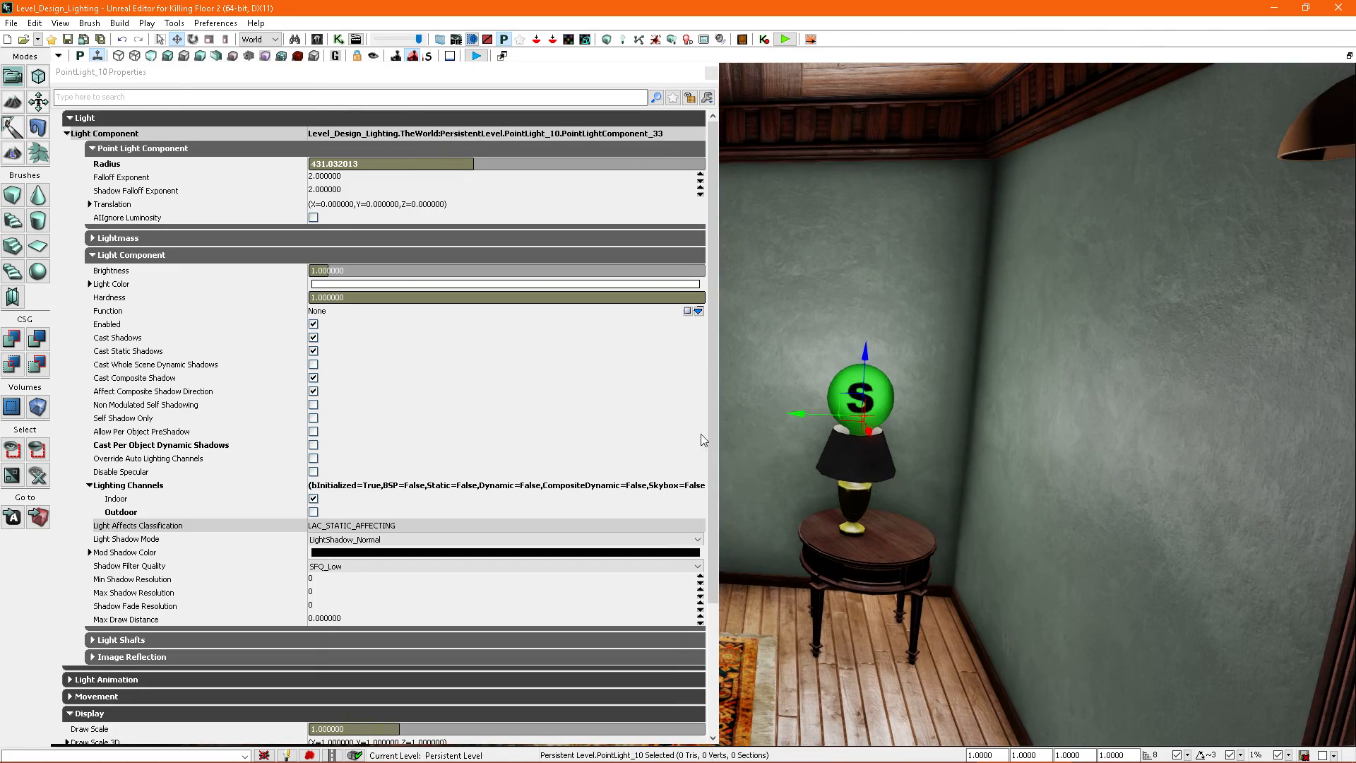
{"action": "left_click", "coordinate": [314, 512]}
Step: Close the light's properties, rebuild the level's lighting and dismiss the Map Check report
{"action": "left_click", "coordinate": [711, 74]}
{"action": "right_click_drag", "start_coordinate": [812, 353], "coordinate": [873, 369]}
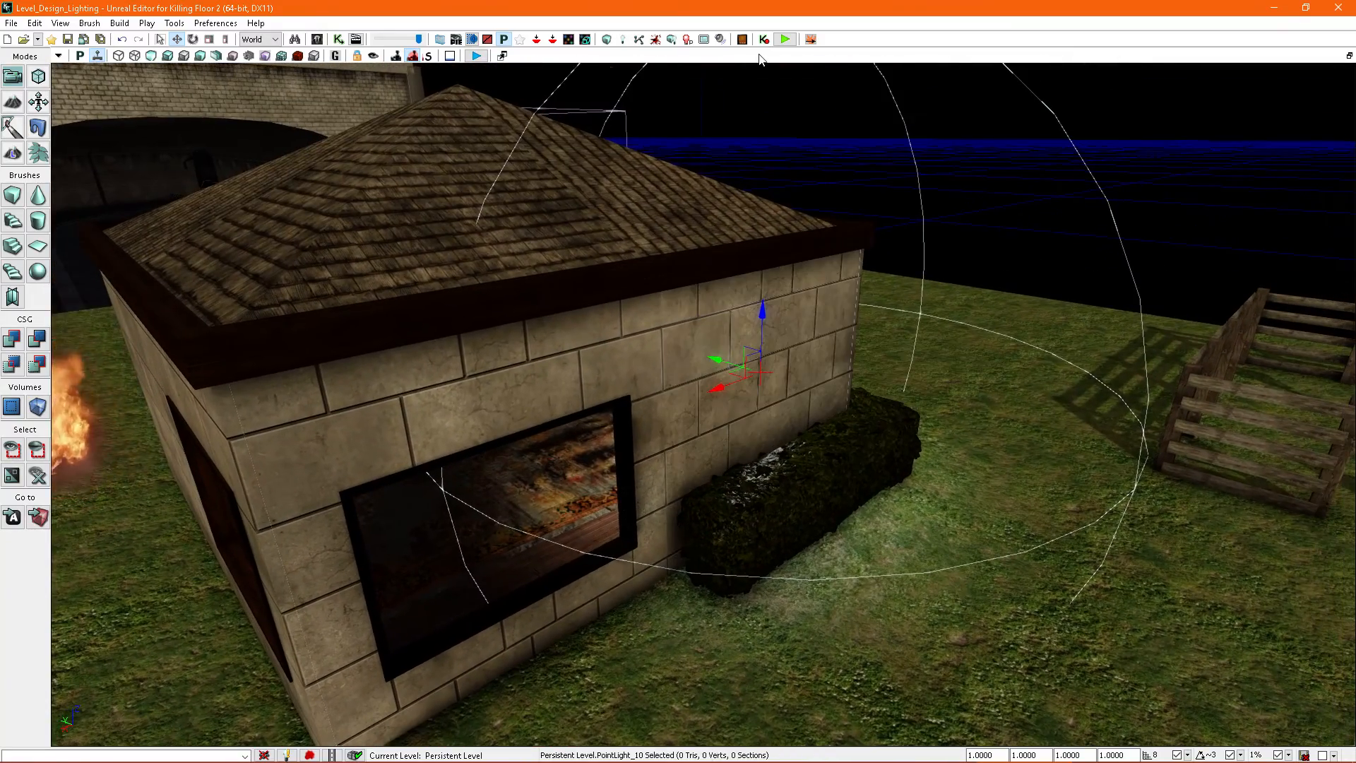
{"action": "left_click", "coordinate": [671, 41]}
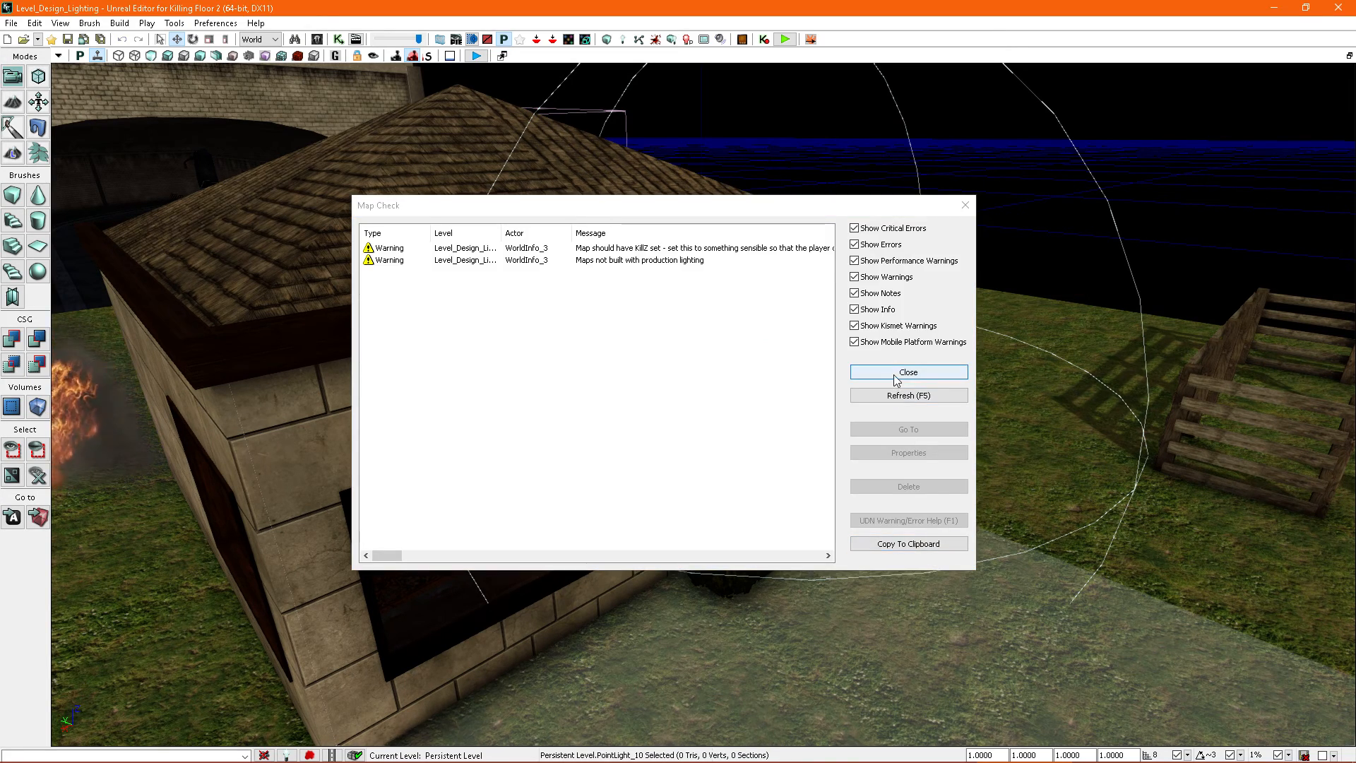
{"action": "left_click", "coordinate": [899, 379]}
Step: Inspect the lit room and check the point light's Indoor and Outdoor lighting channels in its properties
{"action": "right_click_drag", "start_coordinate": [939, 425], "coordinate": [459, 478]}
{"action": "key", "text": "F4"}
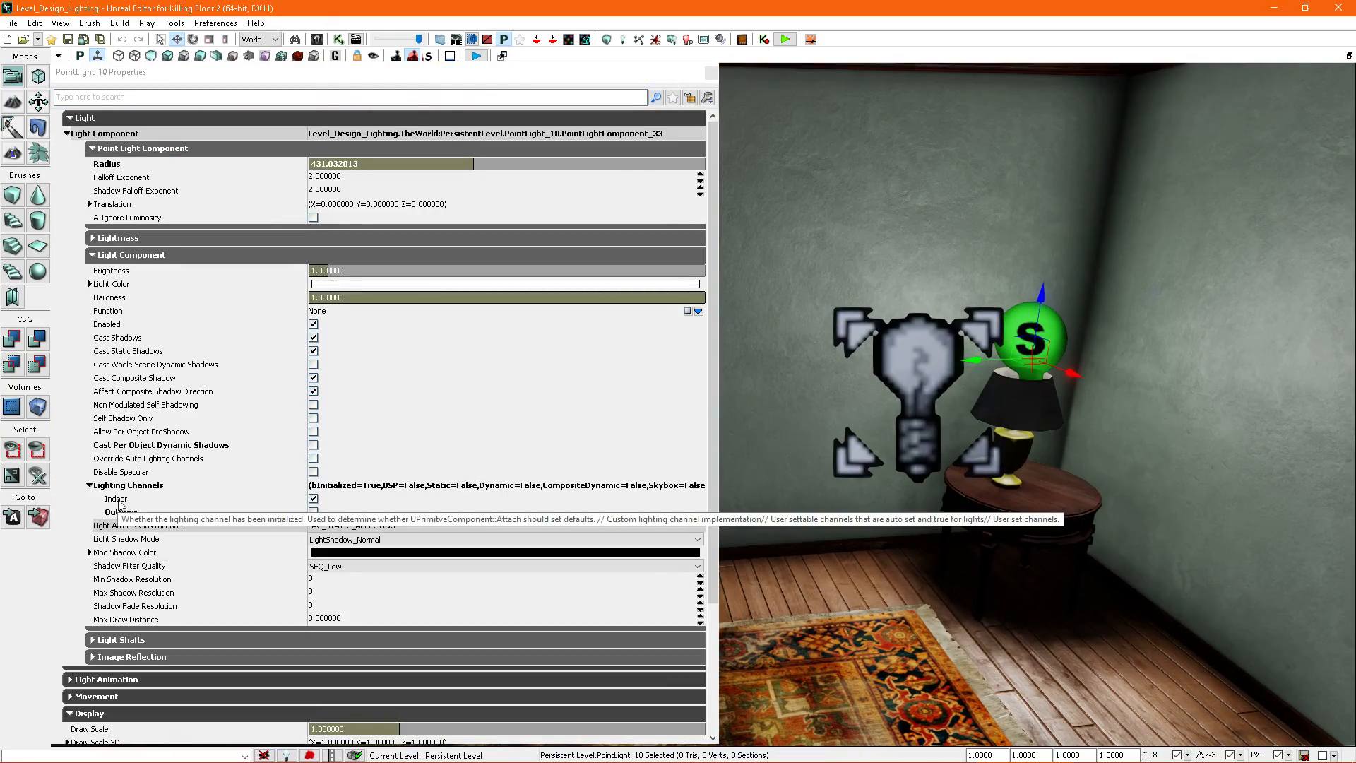
{"action": "left_click", "coordinate": [711, 73]}
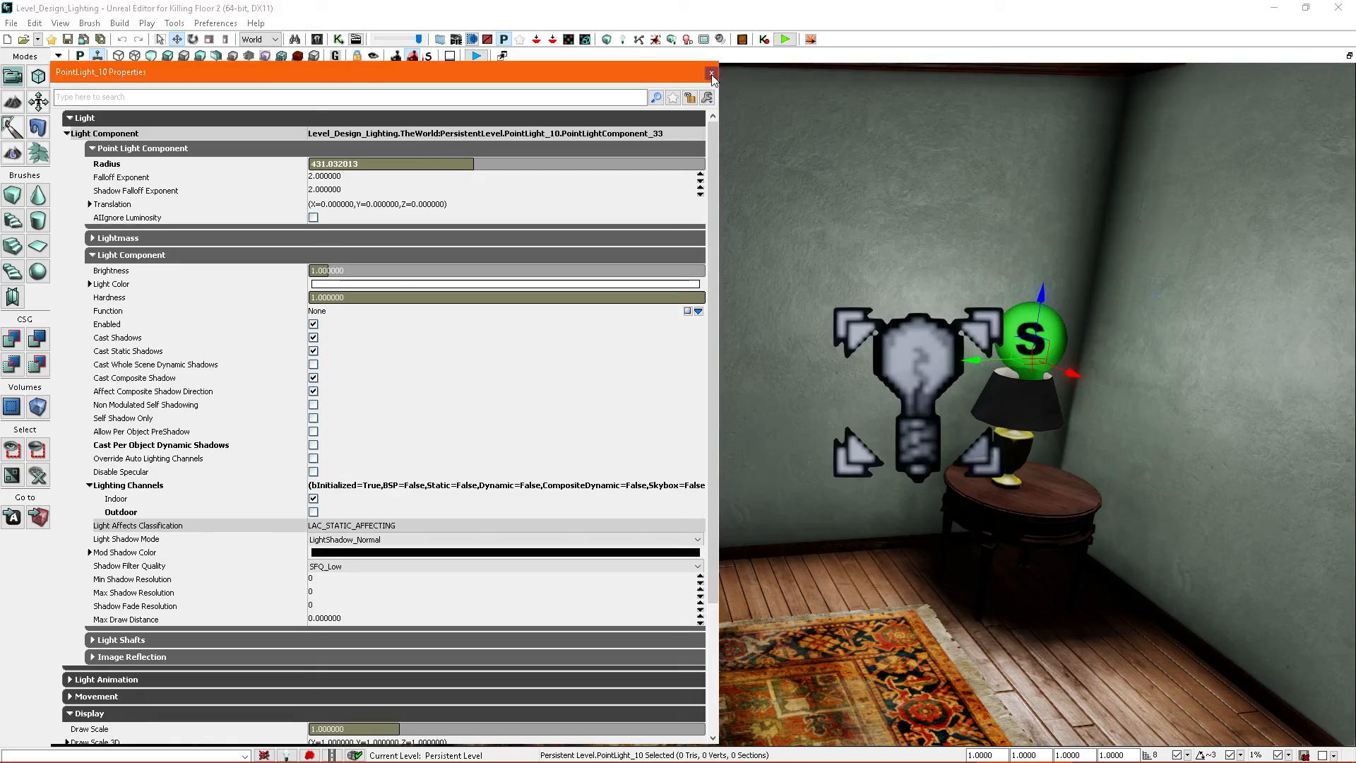
Step: Close the point light's properties, select the spotlight and move it inside the house near the swirl painting, in unlit view
{"action": "right_click_drag", "start_coordinate": [711, 77], "coordinate": [494, 106]}
{"action": "right_click_drag", "start_coordinate": [678, 395], "coordinate": [607, 396]}
{"action": "left_click", "coordinate": [682, 326]}
{"action": "right_click_drag", "start_coordinate": [682, 328], "coordinate": [575, 364]}
{"action": "left_click_drag", "start_coordinate": [495, 325], "coordinate": [879, 421]}
{"action": "right_click_drag", "start_coordinate": [879, 421], "coordinate": [918, 353]}
{"action": "right_click_drag", "start_coordinate": [625, 263], "coordinate": [636, 266]}
{"action": "left_click_drag", "start_coordinate": [639, 231], "coordinate": [911, 353]}
{"action": "right_click_drag", "start_coordinate": [911, 353], "coordinate": [1010, 372]}
{"action": "key", "text": "alt+3"}
{"action": "left_click_drag", "start_coordinate": [886, 348], "coordinate": [932, 336]}
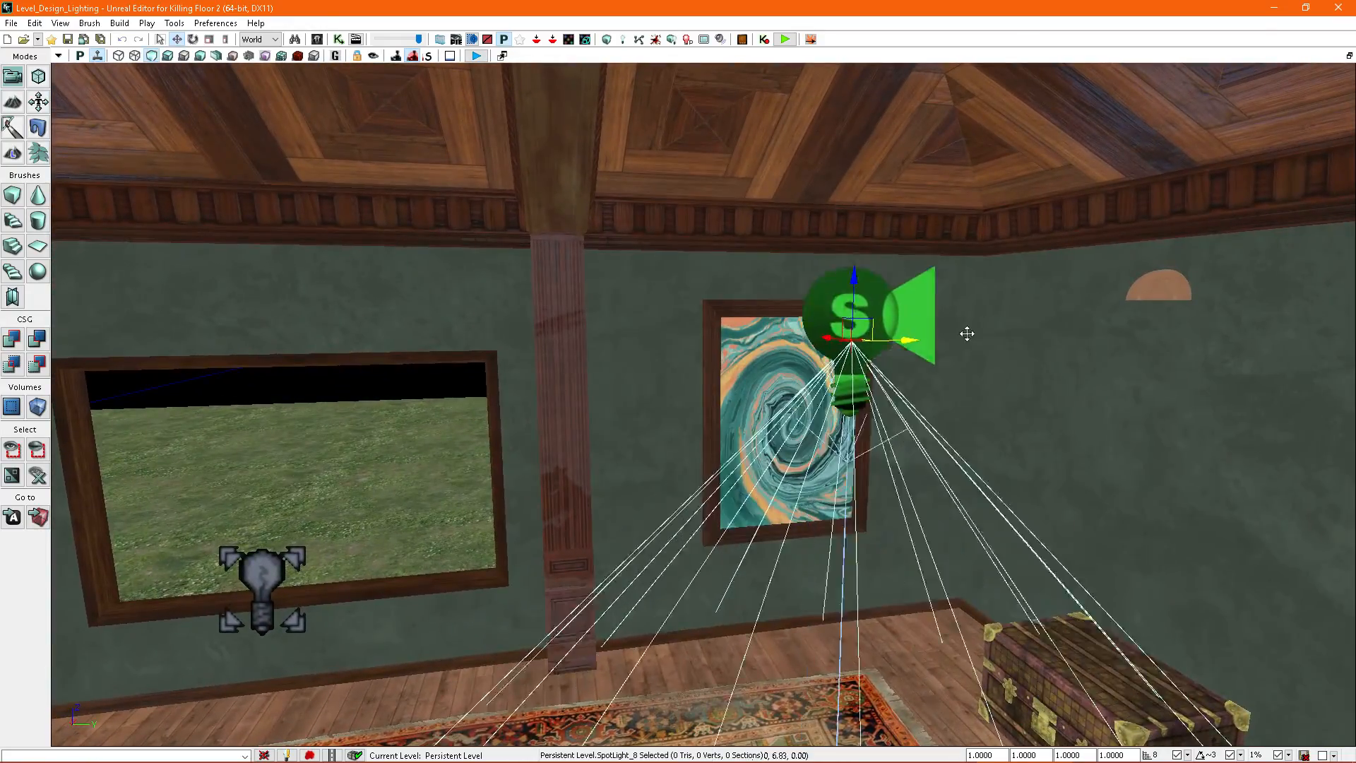
Step: Align the spotlight with the wall lamp above the chest and return to the lit view
{"action": "right_click_drag", "start_coordinate": [1241, 289], "coordinate": [1338, 293]}
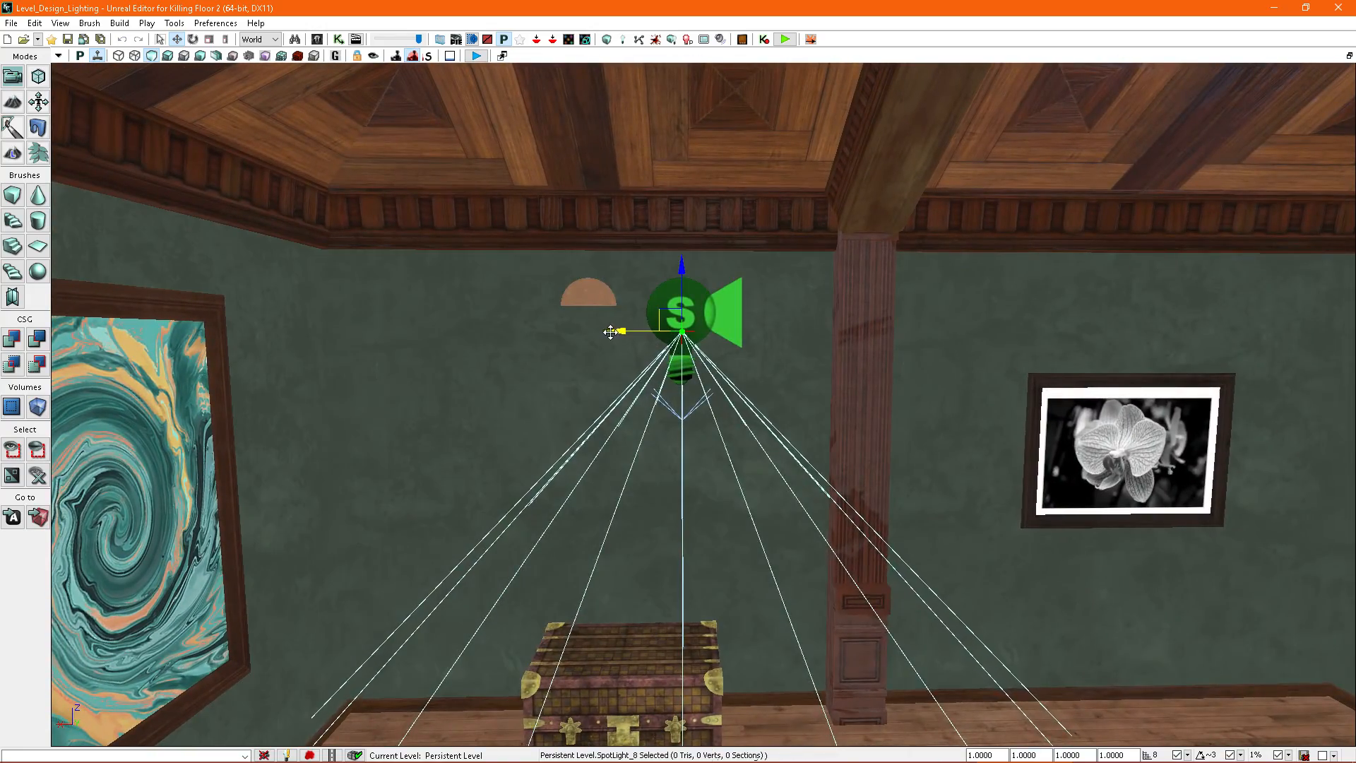
{"action": "mouse_move", "coordinate": [676, 365]}
{"action": "right_mouse_down"}
{"action": "mouse_move", "coordinate": [730, 367]}
{"action": "mouse_move", "coordinate": [676, 360]}
{"action": "right_mouse_up"}
{"action": "left_click_drag", "start_coordinate": [663, 334], "coordinate": [668, 334]}
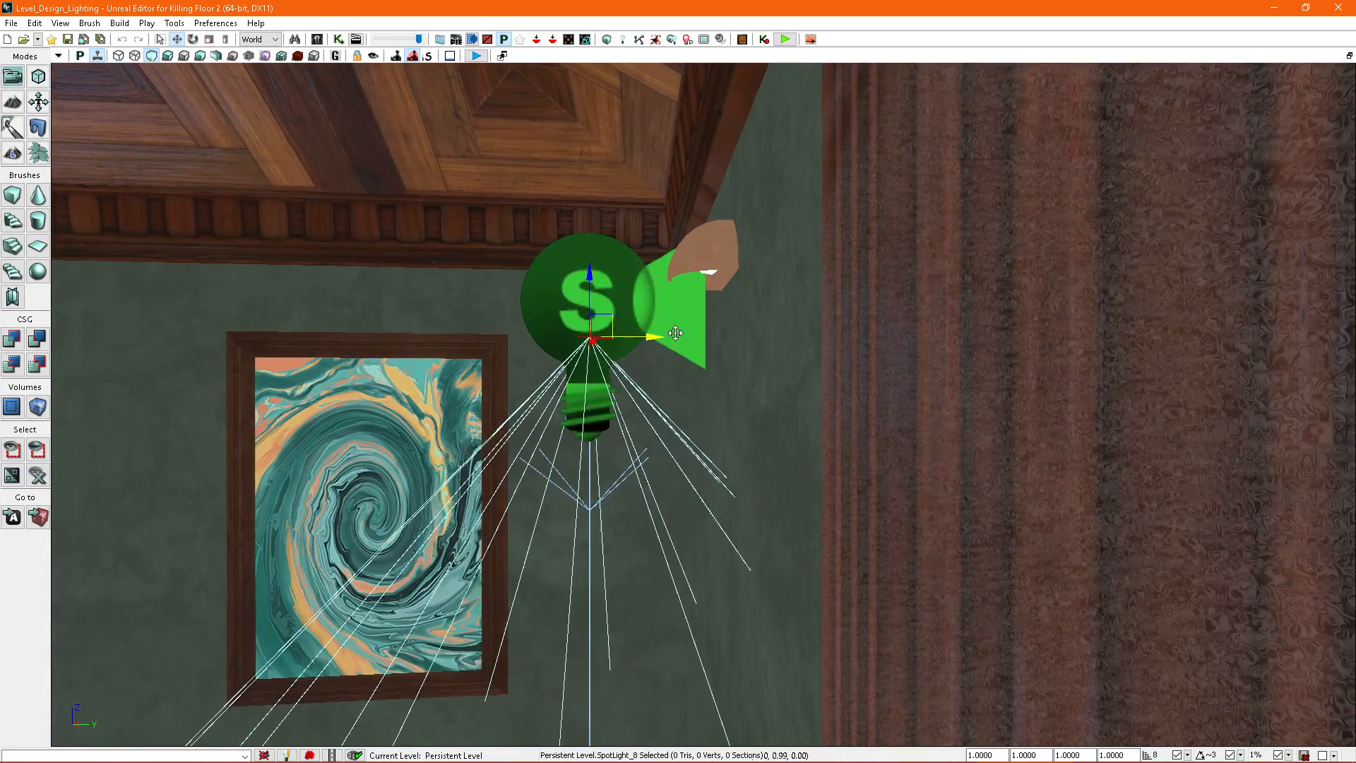
{"action": "left_click_drag", "start_coordinate": [753, 330], "coordinate": [757, 331]}
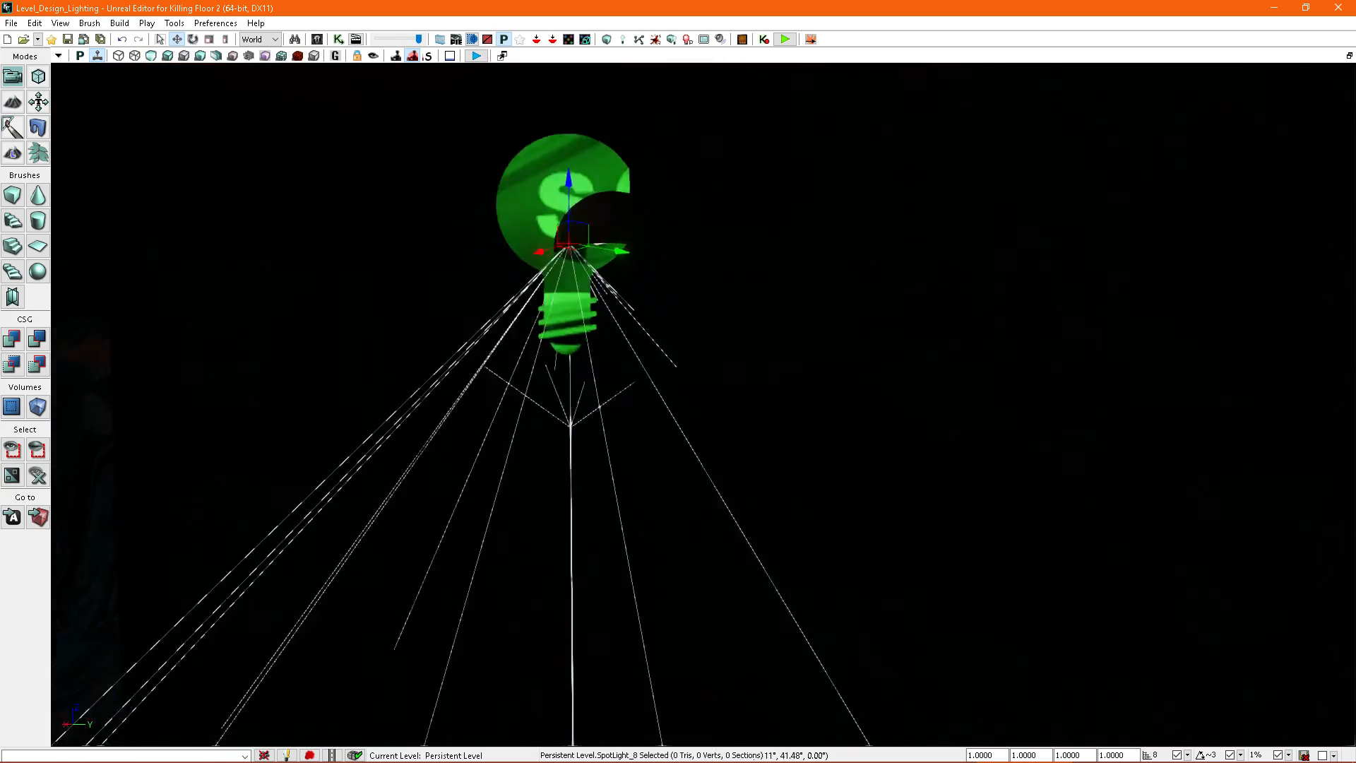
{"action": "right_click_drag", "start_coordinate": [566, 268], "coordinate": [654, 307]}
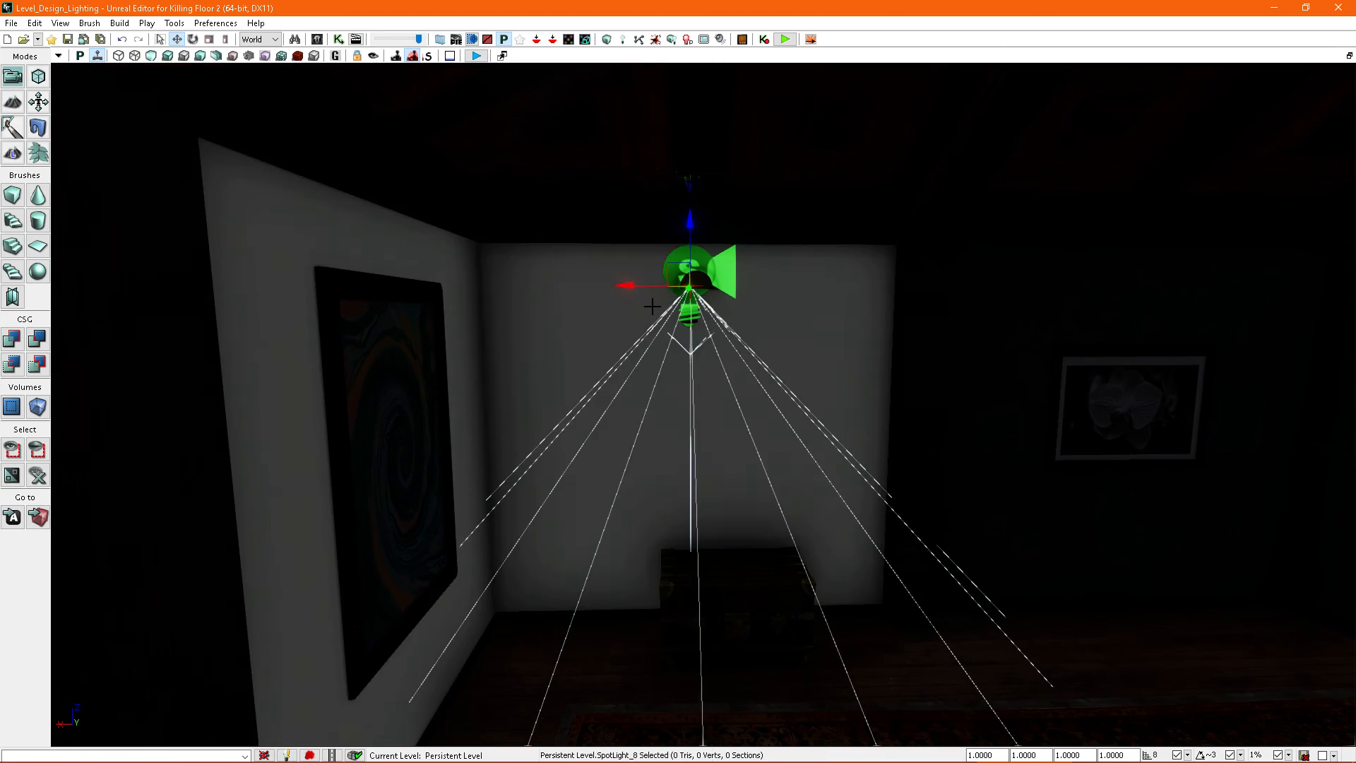
{"action": "left_click_drag", "start_coordinate": [632, 287], "coordinate": [631, 287]}
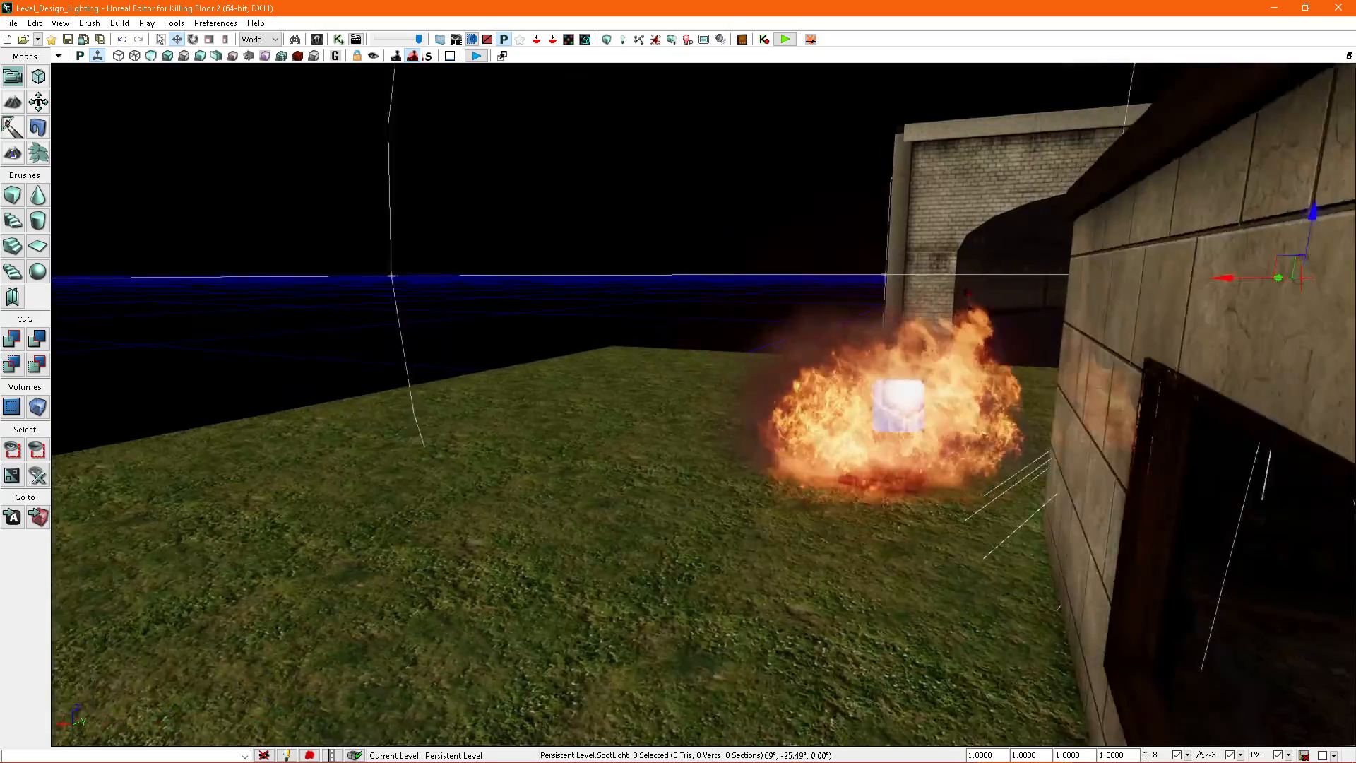
Step: Enable the Indoor lighting channel and disable Outdoor for the spotlight above the chest
{"action": "right_click_drag", "start_coordinate": [769, 348], "coordinate": [815, 452]}
{"action": "right_click_drag", "start_coordinate": [715, 360], "coordinate": [816, 298]}
{"action": "double_click", "coordinate": [816, 297]}
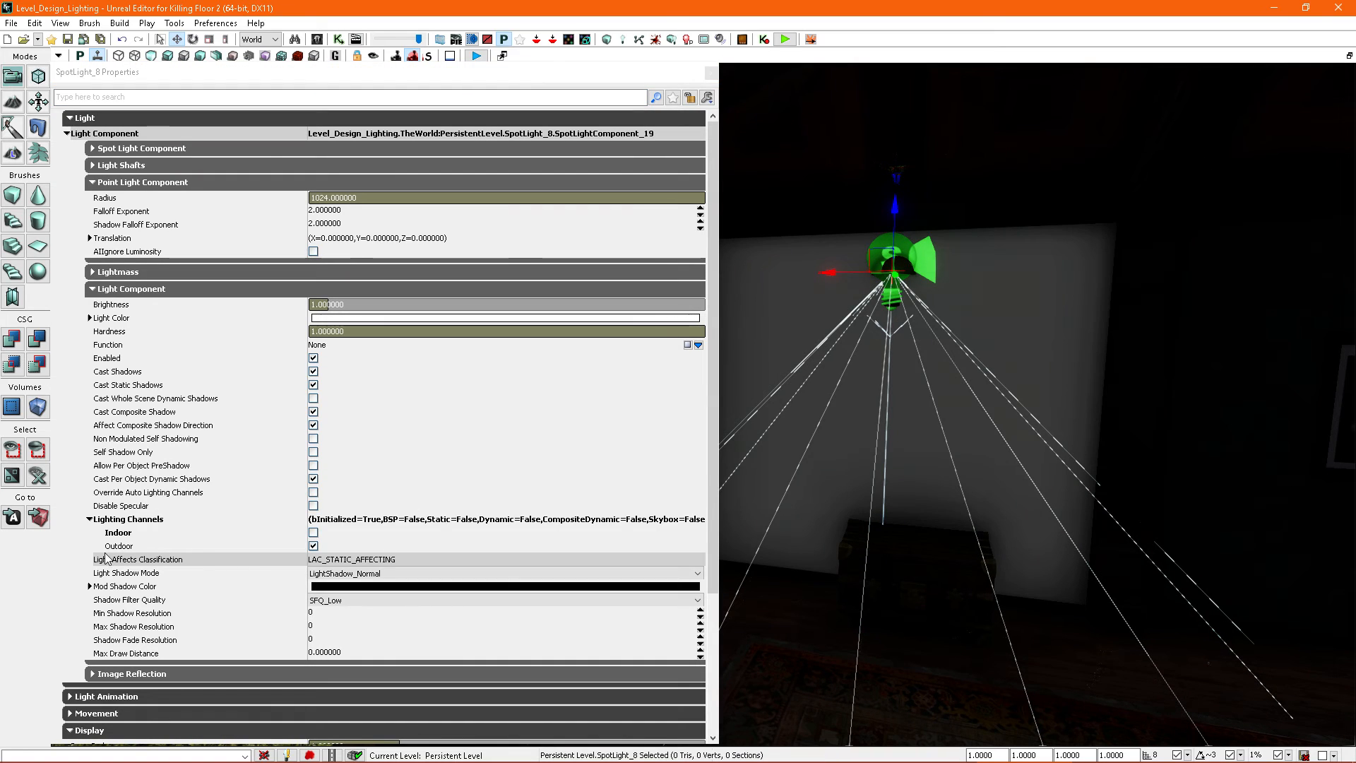
{"action": "left_click", "coordinate": [313, 533]}
{"action": "right_click_drag", "start_coordinate": [805, 495], "coordinate": [883, 459]}
{"action": "left_click", "coordinate": [711, 73]}
{"action": "key", "text": "F4"}
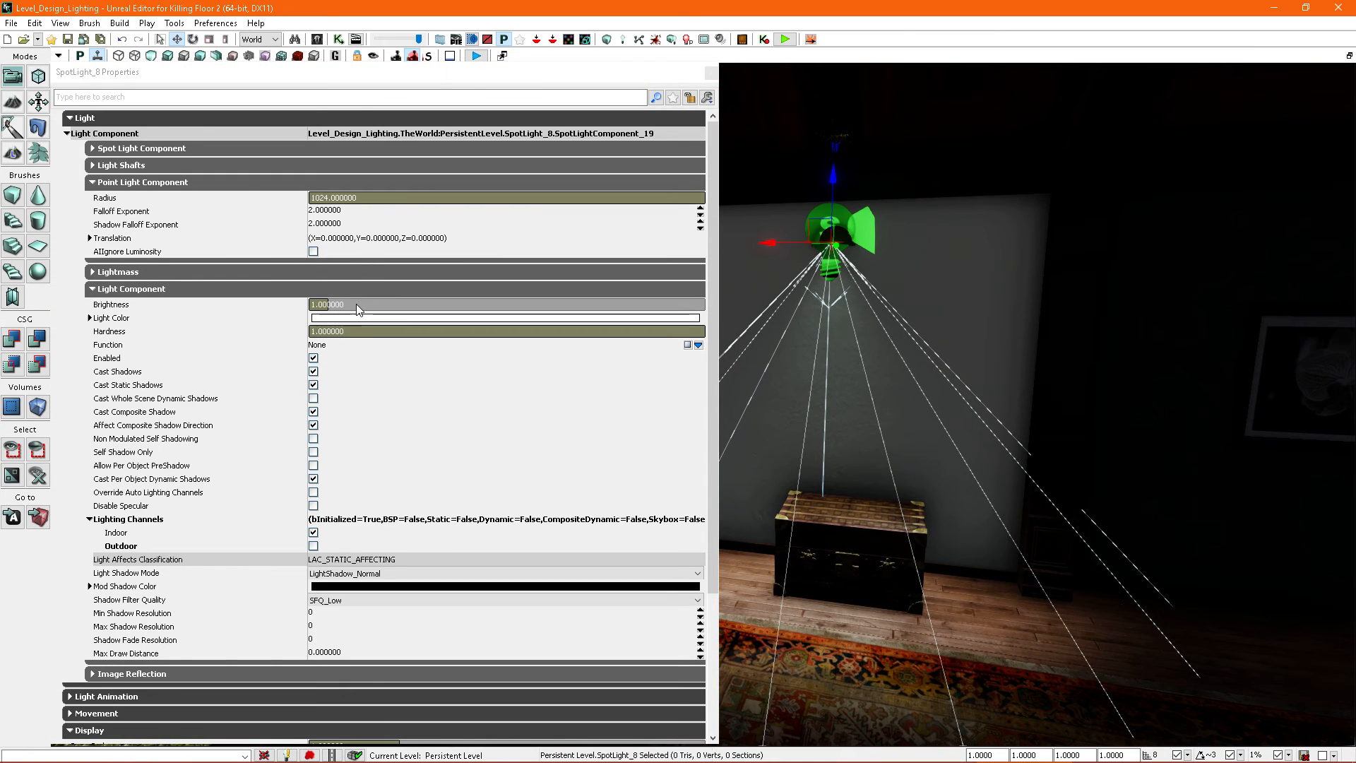
Step: Set the brightness of the spotlight above the chest to 3, keeping that light selected
{"action": "left_click", "coordinate": [358, 306]}
{"action": "type", "text": "3"}
{"action": "key", "text": "Return"}
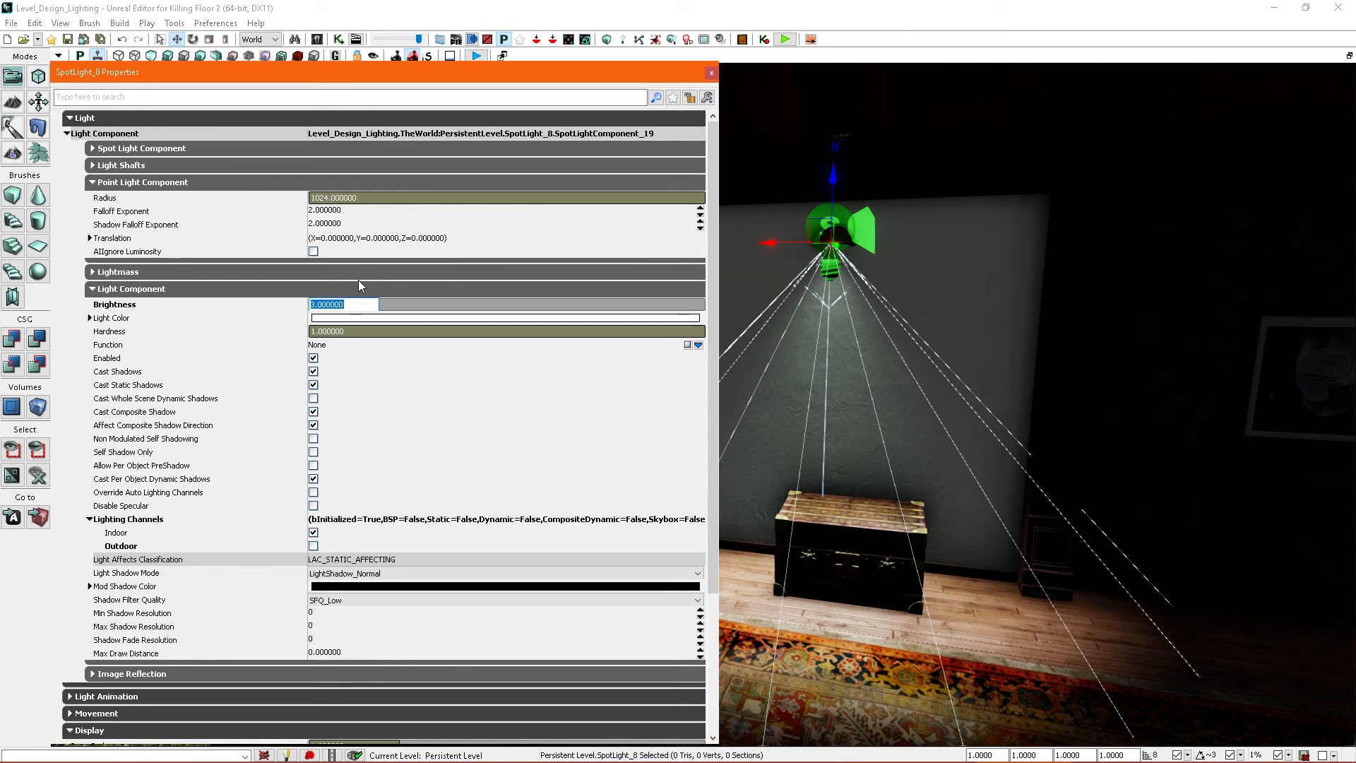
{"action": "right_click_drag", "start_coordinate": [875, 423], "coordinate": [1024, 418]}
{"action": "left_click", "coordinate": [1024, 418]}
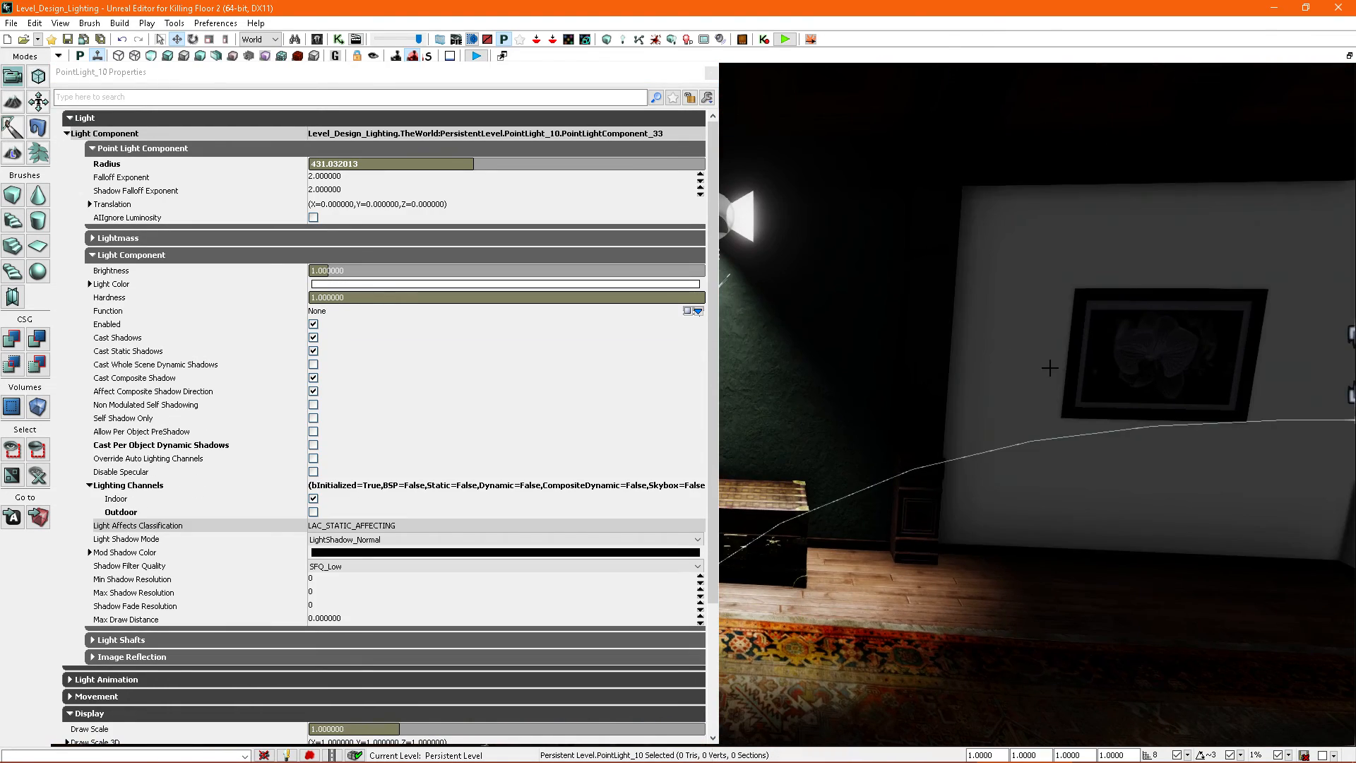
{"action": "left_click", "coordinate": [924, 230]}
{"action": "right_click_drag", "start_coordinate": [923, 230], "coordinate": [988, 233]}
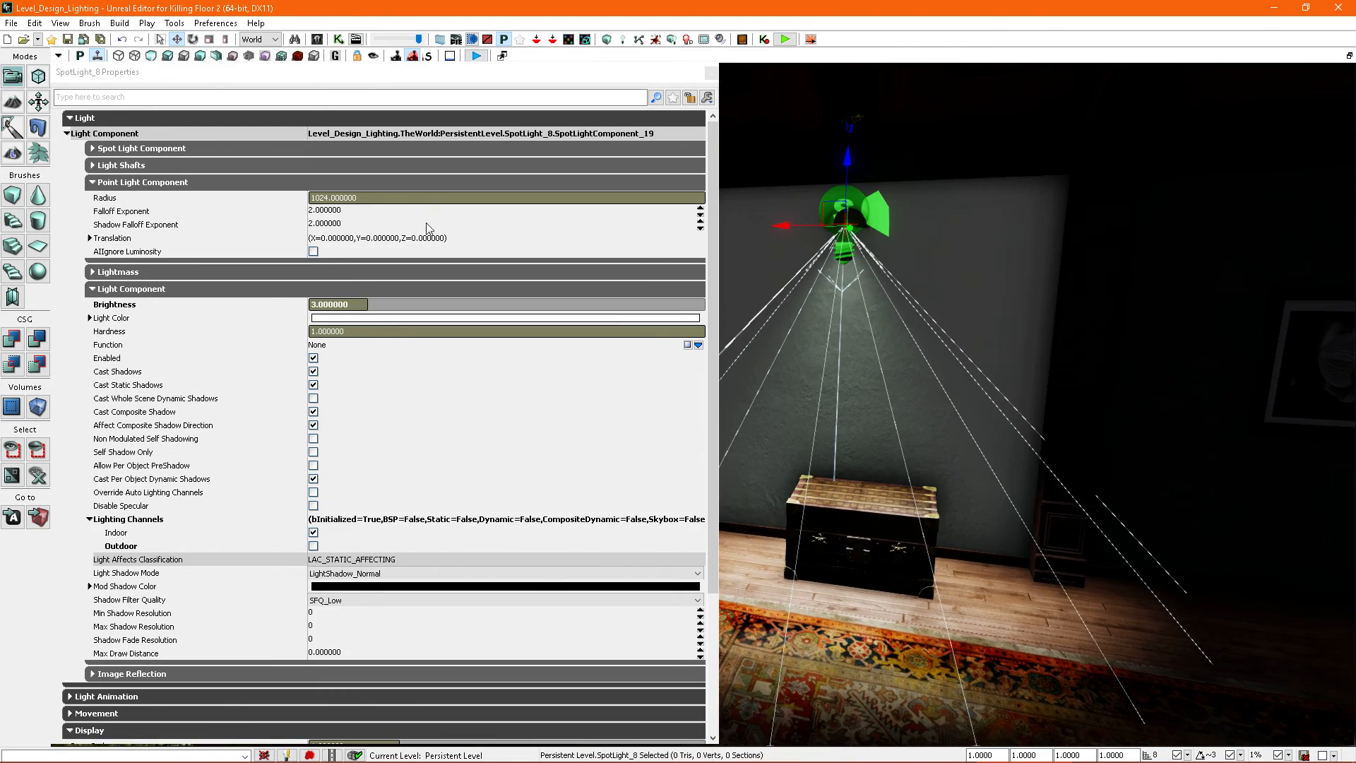
Step: Set the spotlight's outer cone angle to 40 and hide the editor icons in the viewport
{"action": "left_click", "coordinate": [93, 148]}
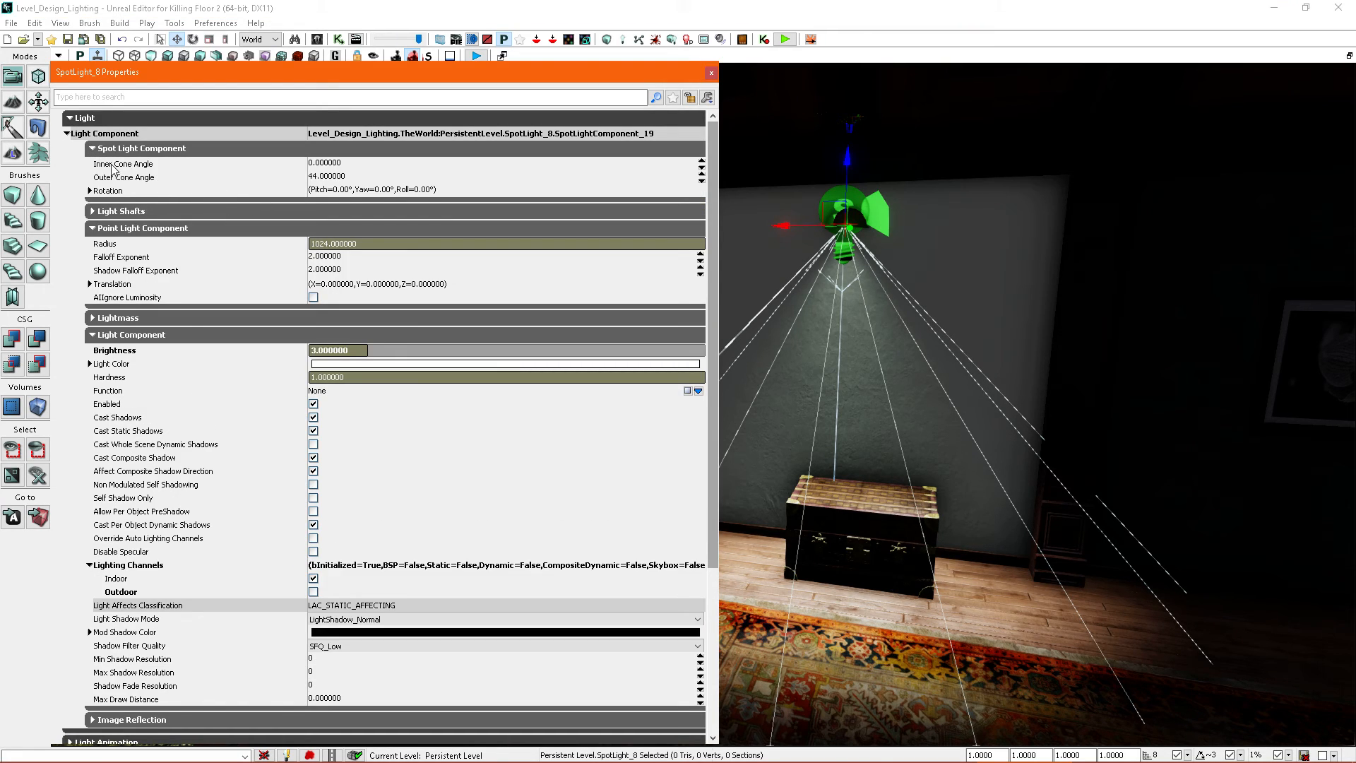
{"action": "left_click", "coordinate": [356, 178]}
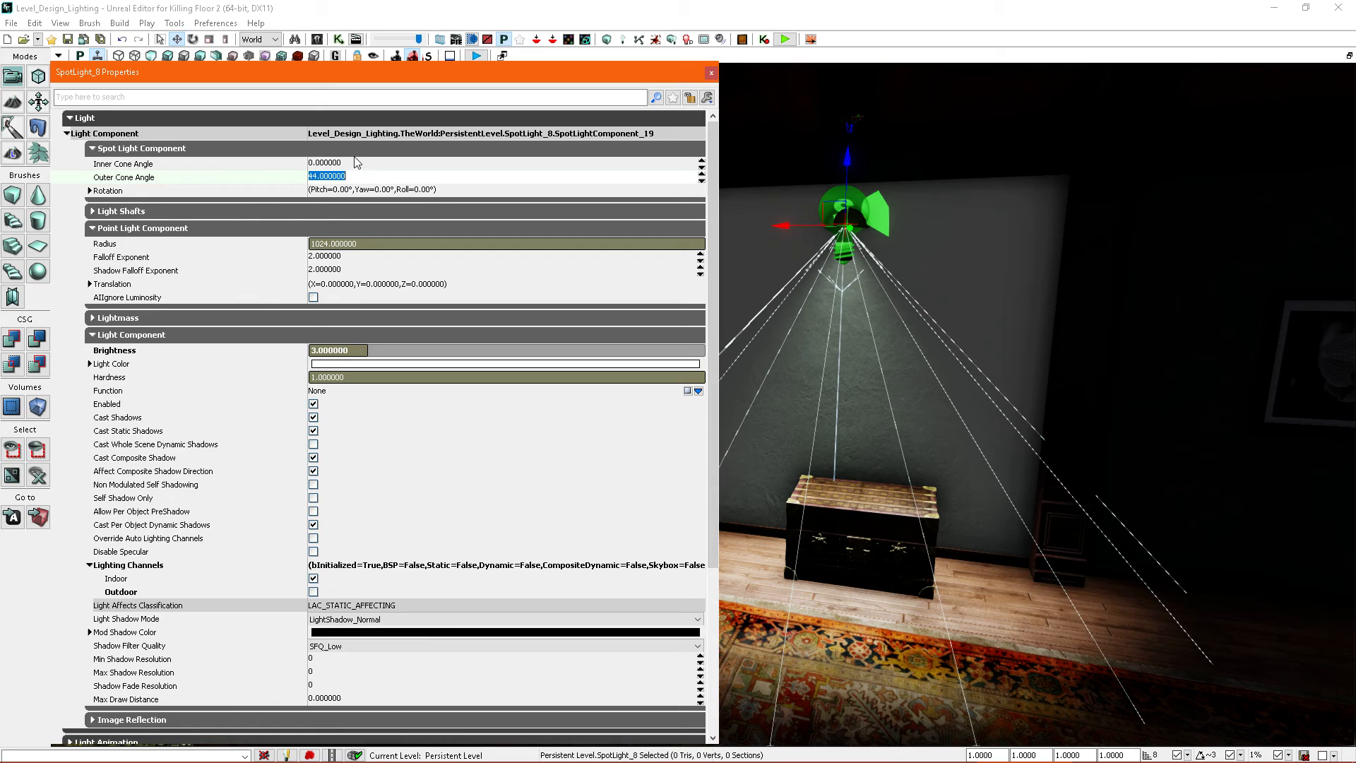
{"action": "type", "text": "40"}
{"action": "key", "text": "Return"}
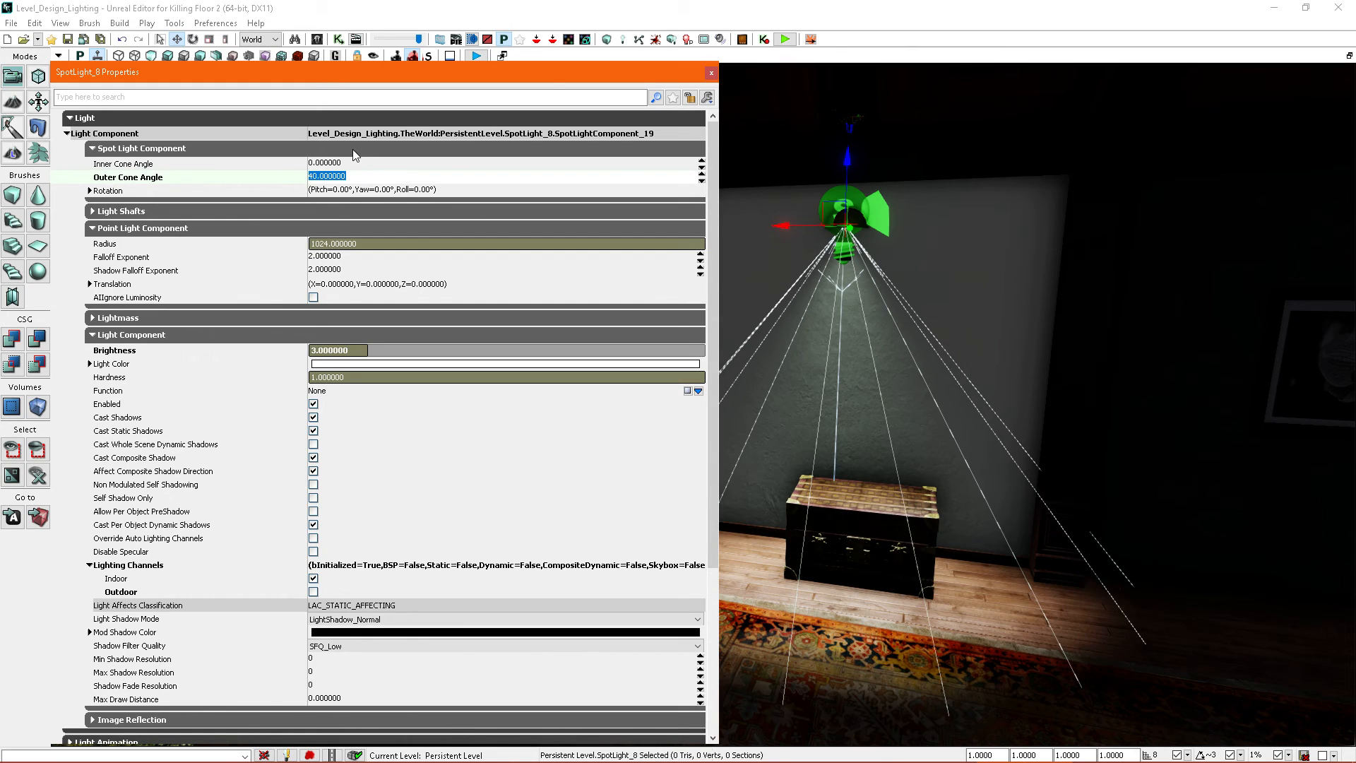
{"action": "right_click_drag", "start_coordinate": [886, 309], "coordinate": [706, 323]}
{"action": "key", "text": "g"}
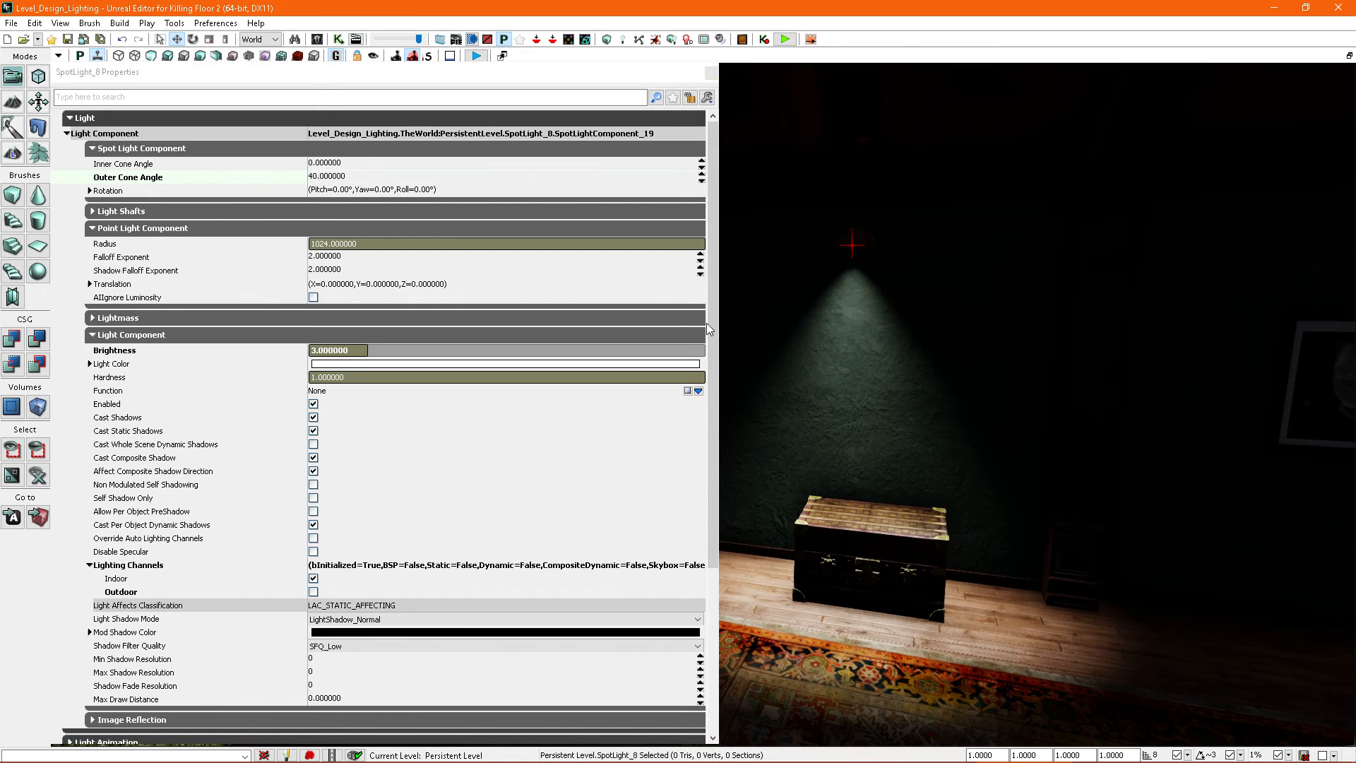
Step: Test the spotlight's inner cone angle at 15 and 20, and settle on 10
{"action": "left_click", "coordinate": [366, 167]}
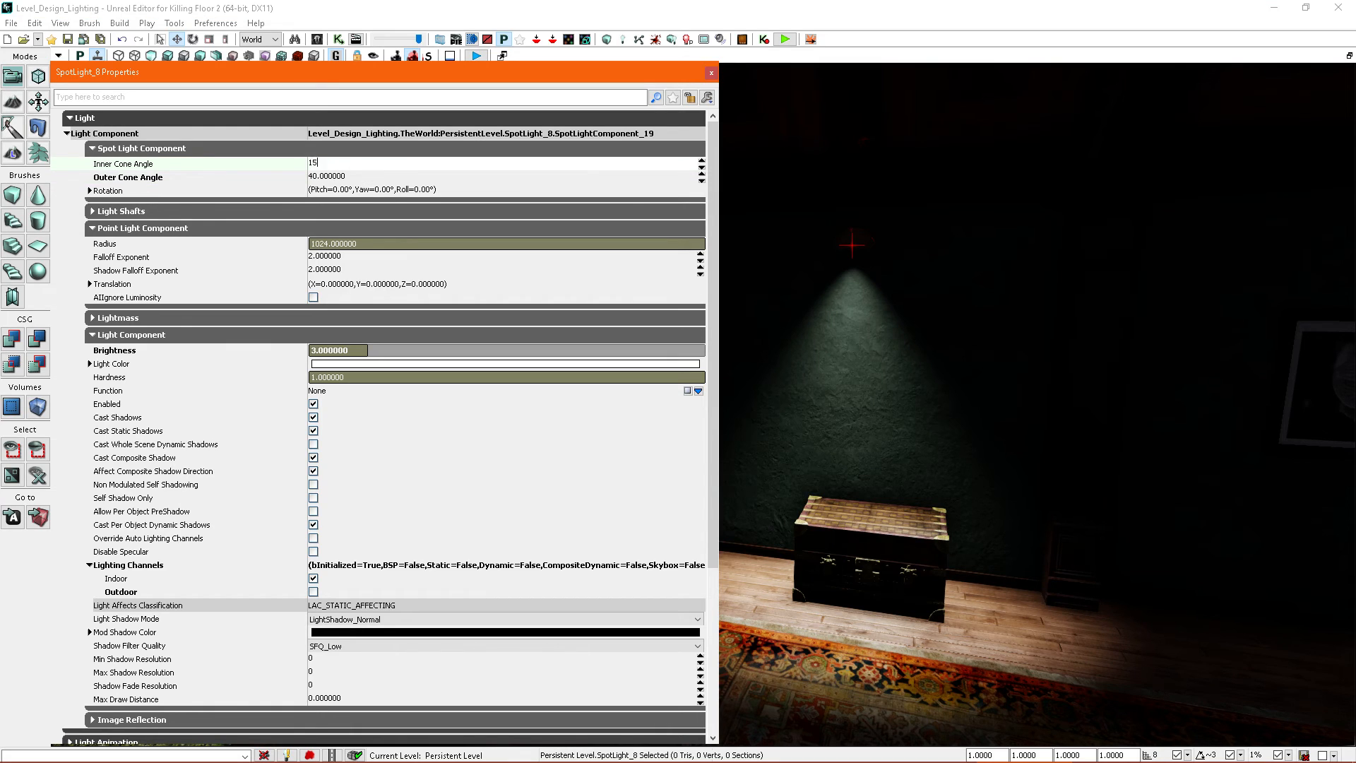
{"action": "key", "text": "Return"}
{"action": "key", "text": "Return"}
{"action": "type", "text": "20"}
{"action": "key", "text": "Return"}
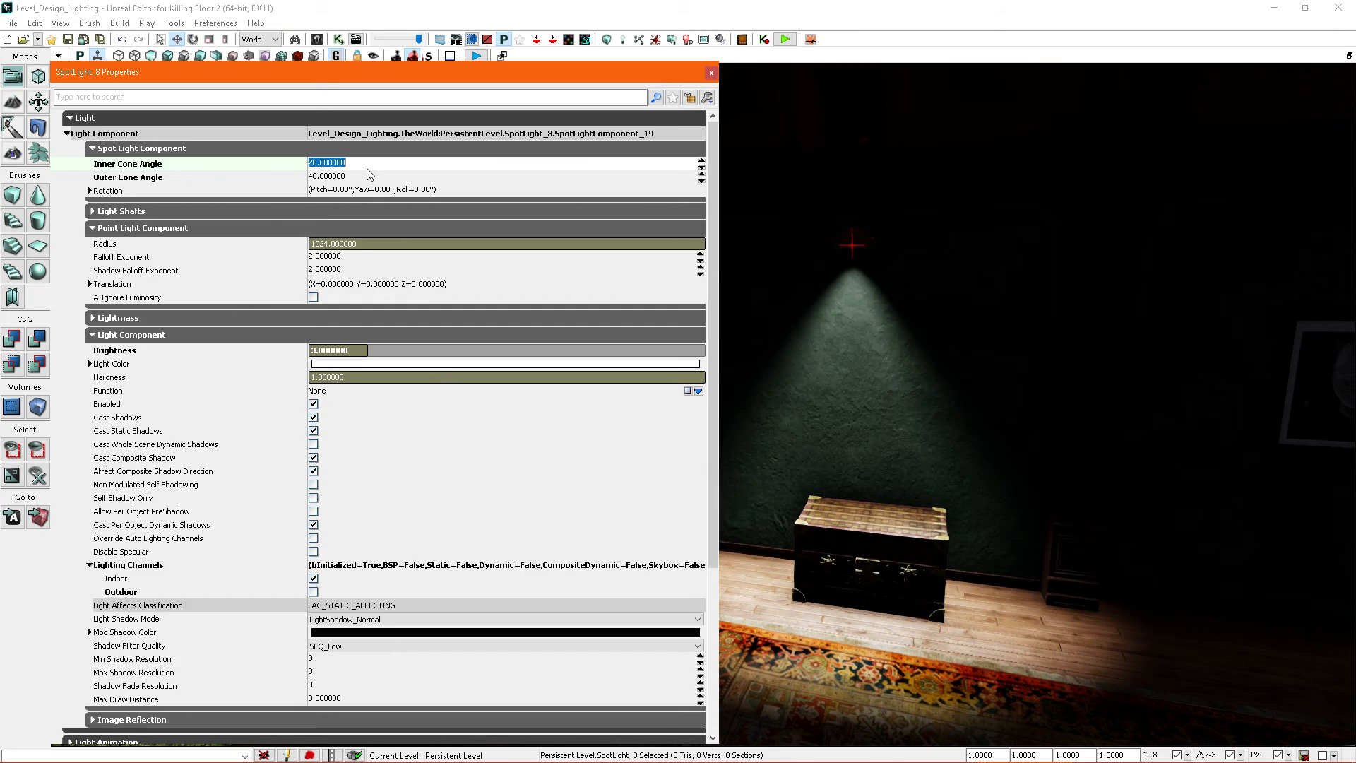
{"action": "type", "text": "10"}
{"action": "key", "text": "Return"}
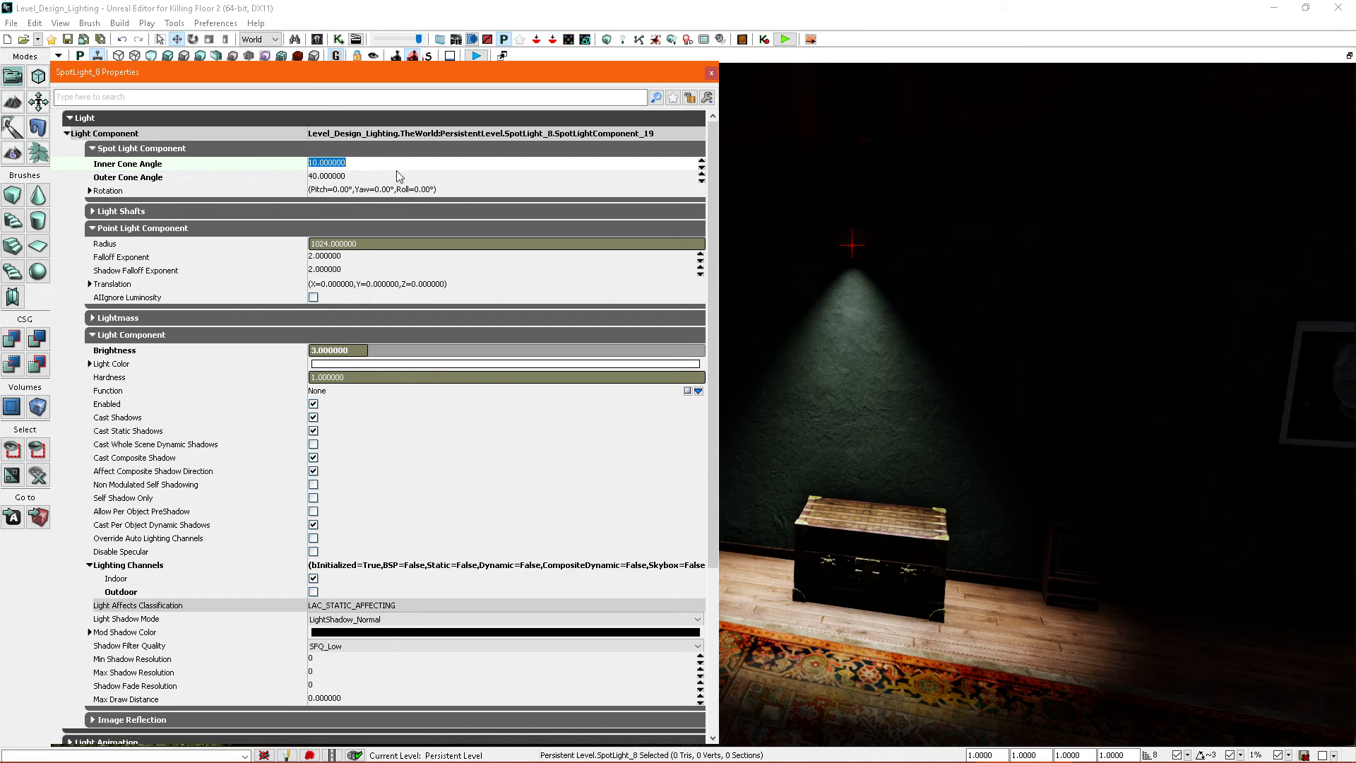
Step: Set the spotlight's radius to 512
{"action": "right_click_drag", "start_coordinate": [847, 297], "coordinate": [861, 290]}
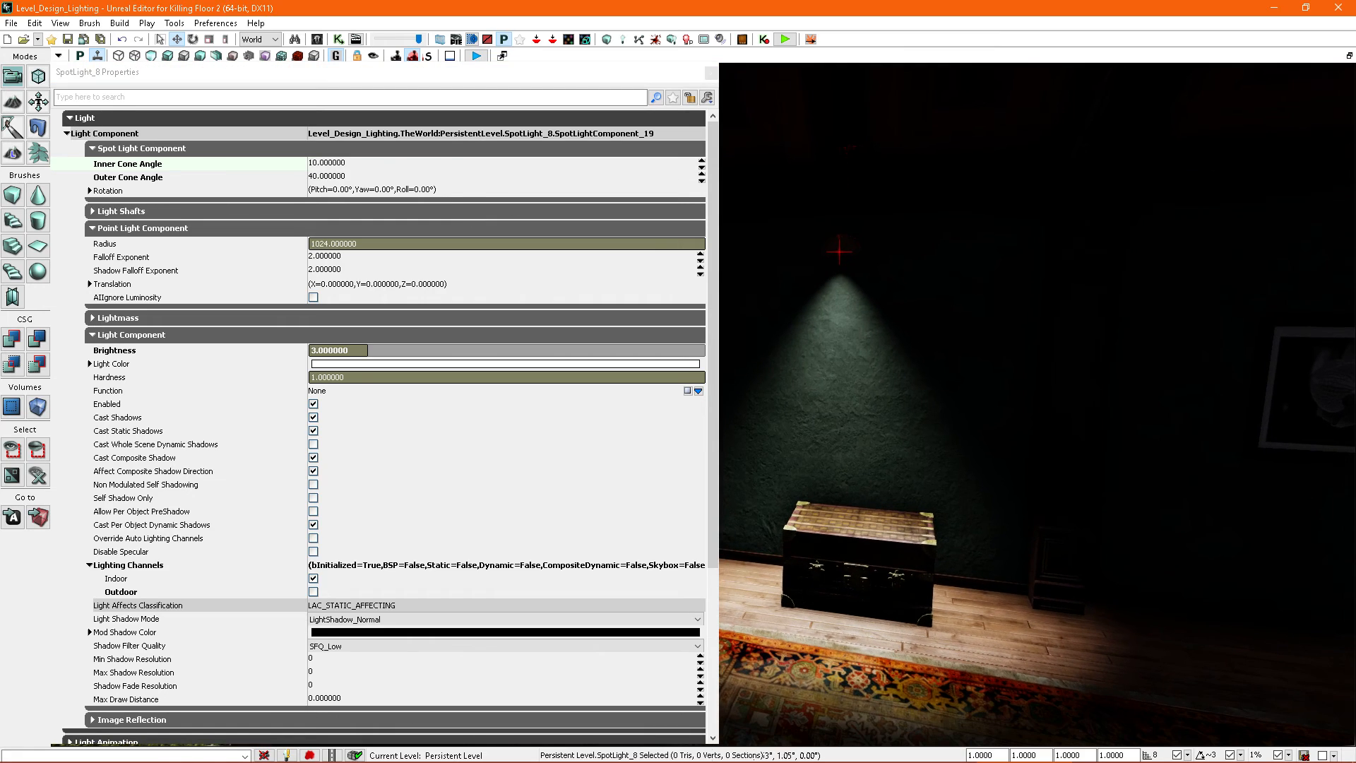
{"action": "left_click", "coordinate": [366, 245]}
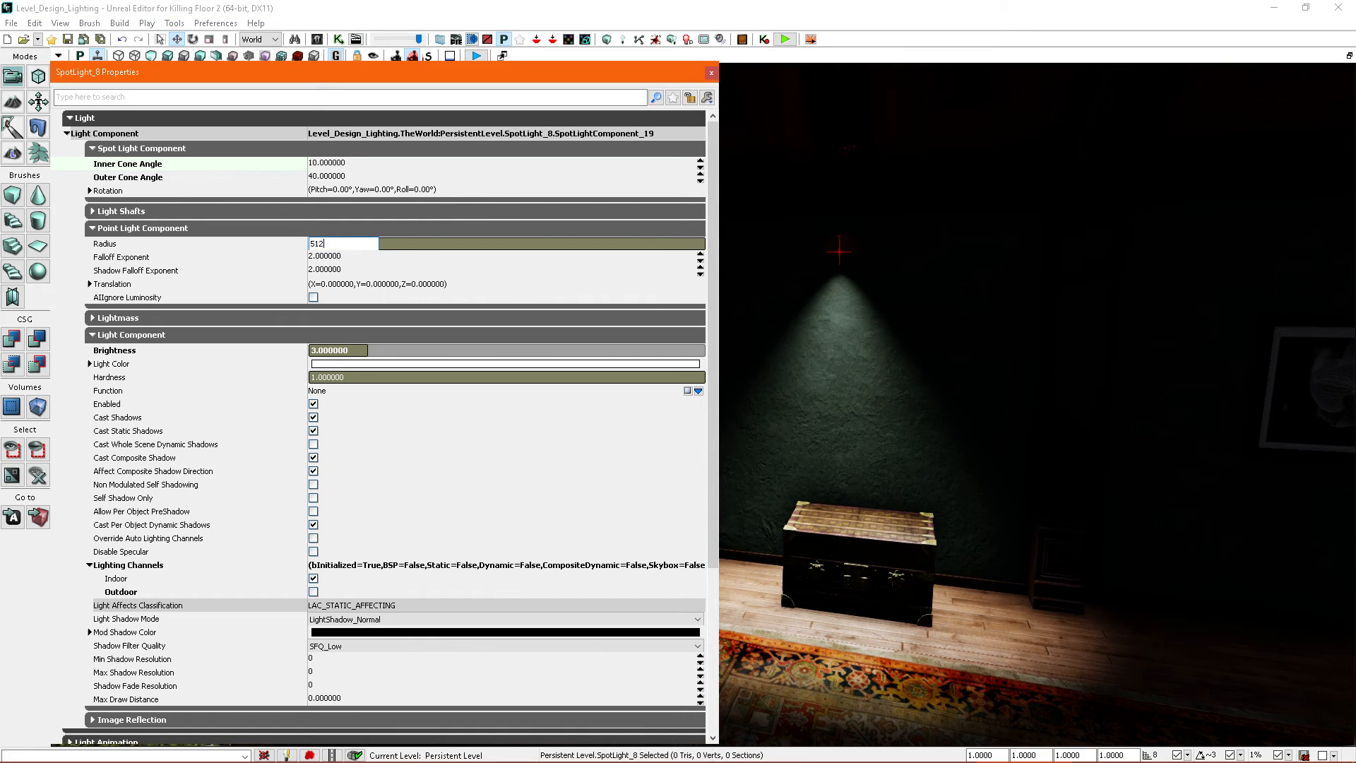
{"action": "key", "text": "Return"}
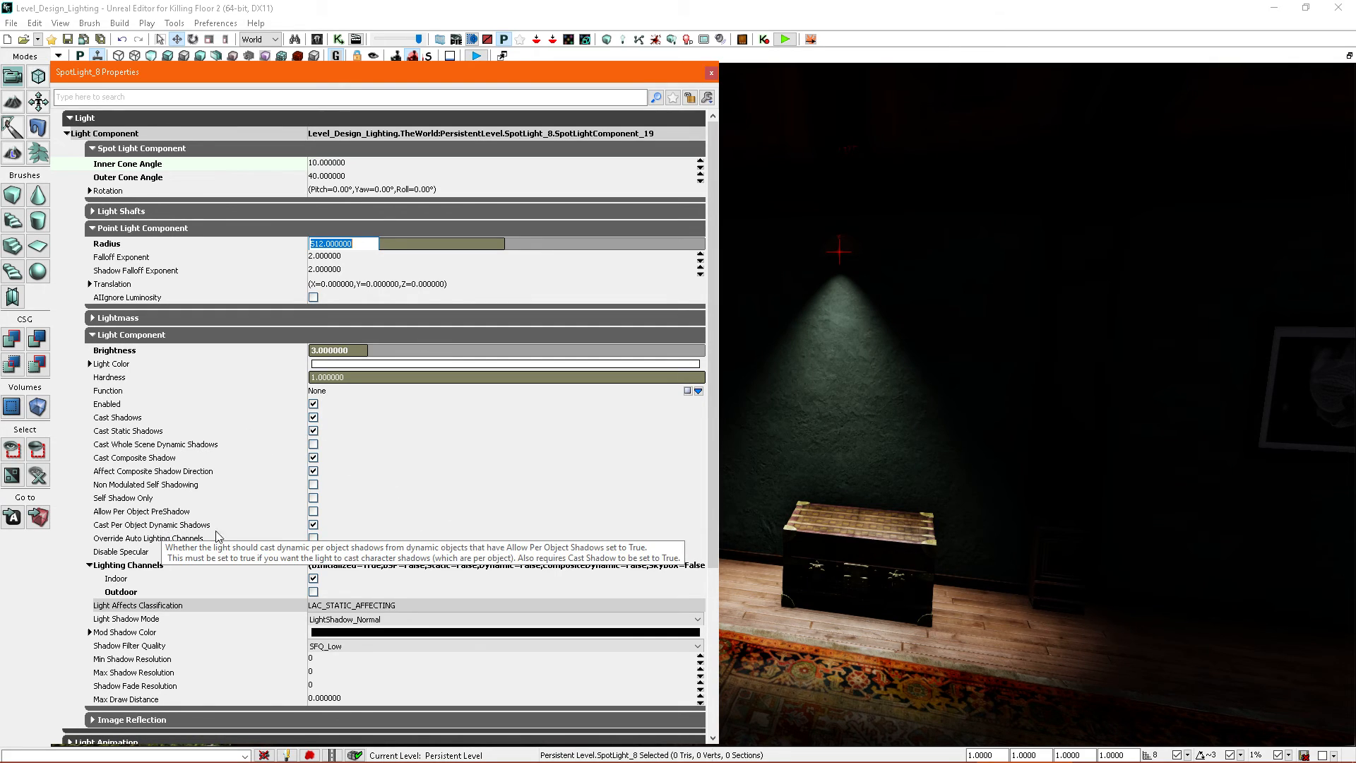
Step: Show the editor icons again and disable Cast Per Object Dynamic Shadows for the spotlight
{"action": "right_click_drag", "start_coordinate": [847, 367], "coordinate": [792, 364]}
{"action": "key", "text": "g"}
{"action": "right_click_drag", "start_coordinate": [925, 356], "coordinate": [990, 455]}
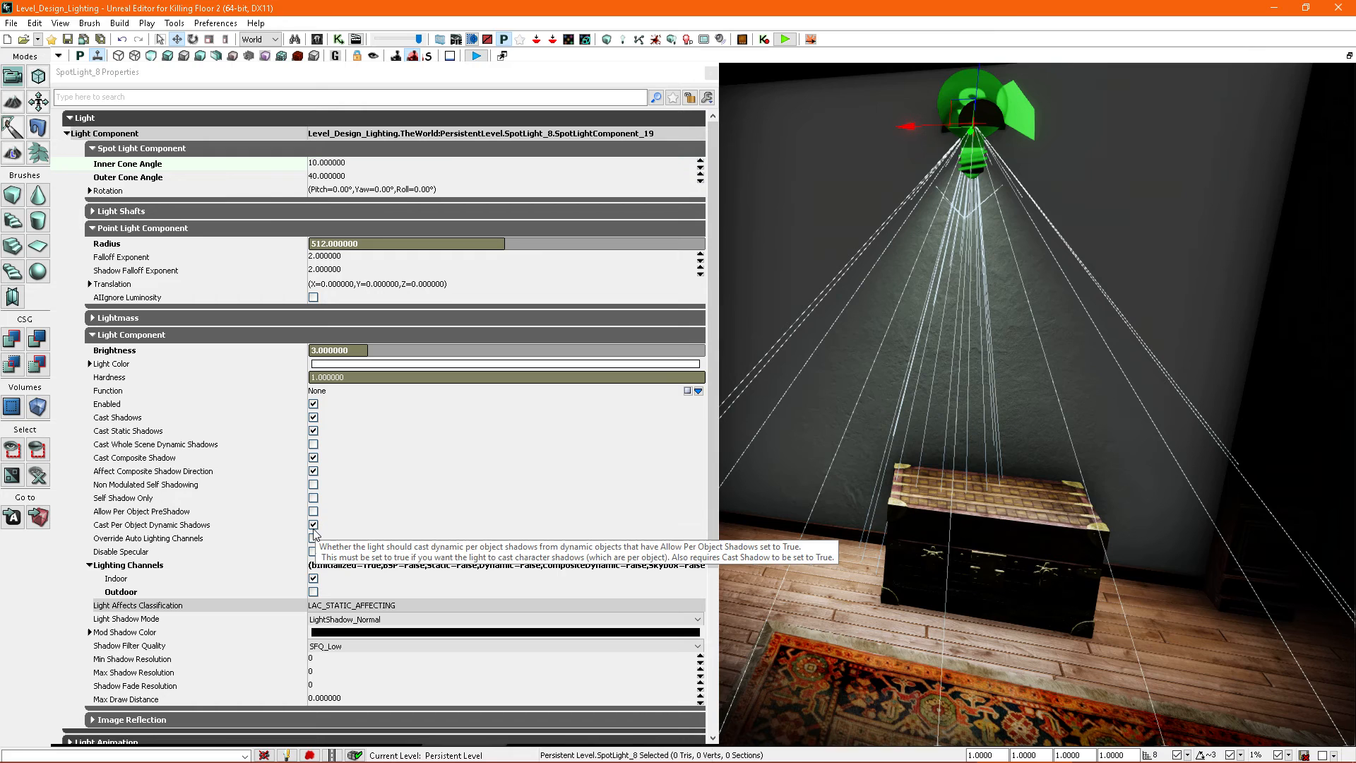
{"action": "left_click", "coordinate": [314, 527]}
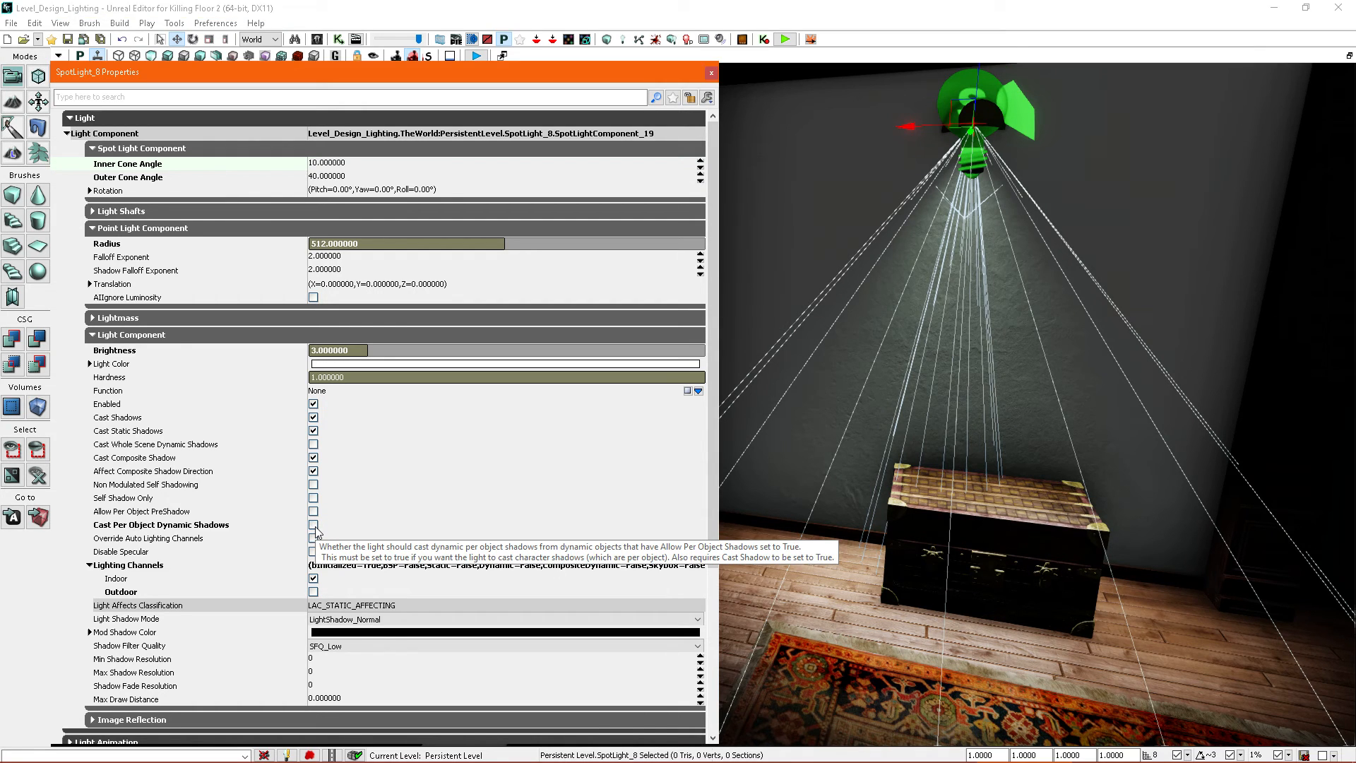
{"action": "right_click_drag", "start_coordinate": [875, 395], "coordinate": [893, 437]}
{"action": "key", "text": "g"}
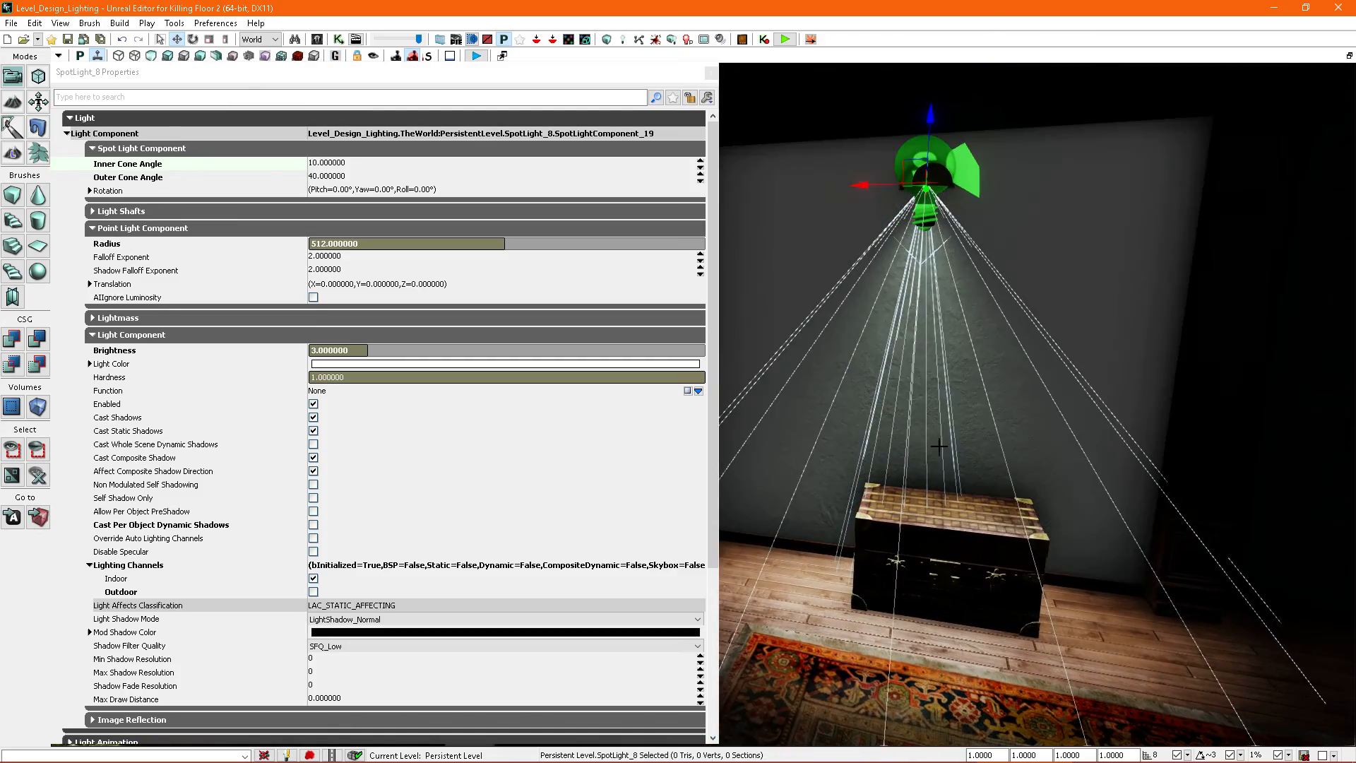
Step: Compare the spotlight's glow on the wall and chest with and without editor icons, and reopen its properties
{"action": "left_click", "coordinate": [711, 74]}
{"action": "key", "text": "g"}
{"action": "right_click_drag", "start_coordinate": [878, 303], "coordinate": [797, 186]}
{"action": "key", "text": "g"}
{"action": "key", "text": "F4"}
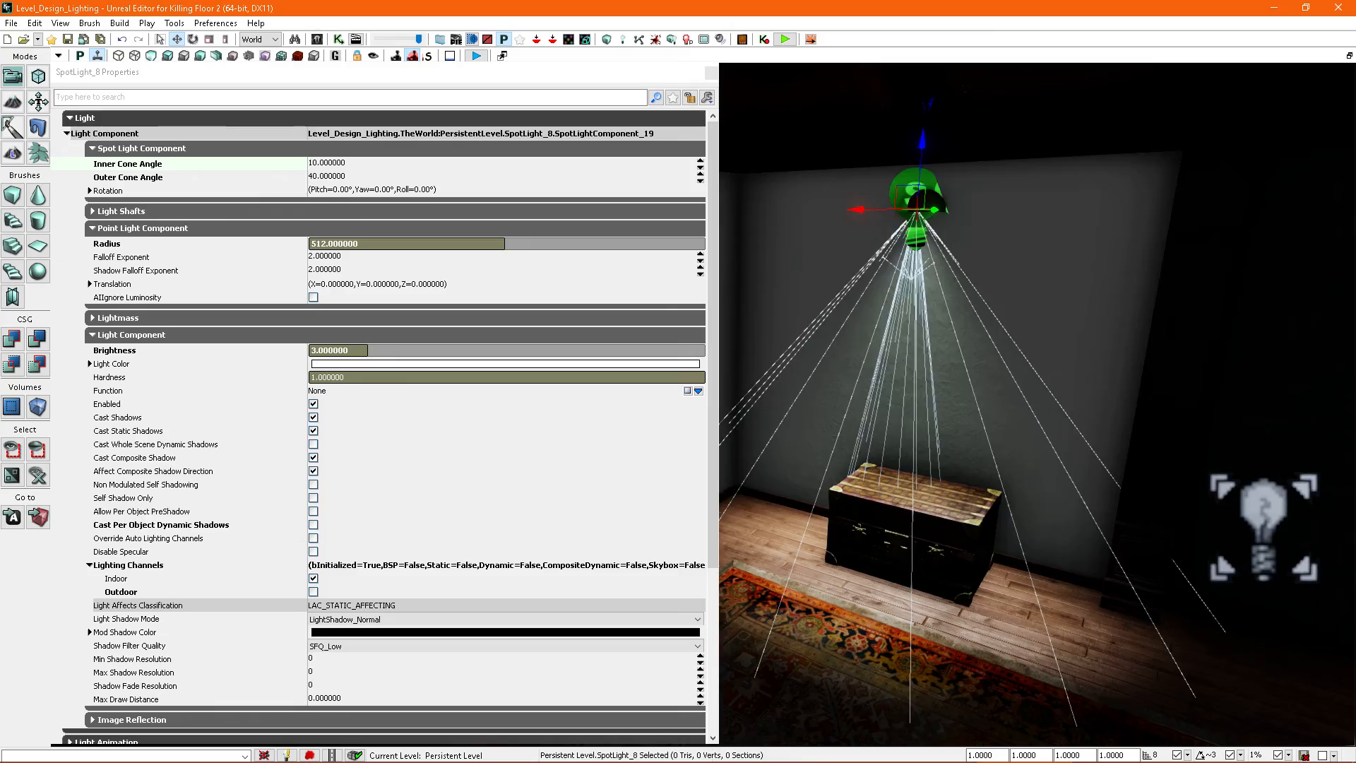
{"action": "right_click_drag", "start_coordinate": [802, 419], "coordinate": [725, 447]}
{"action": "right_click_drag", "start_coordinate": [803, 424], "coordinate": [713, 99]}
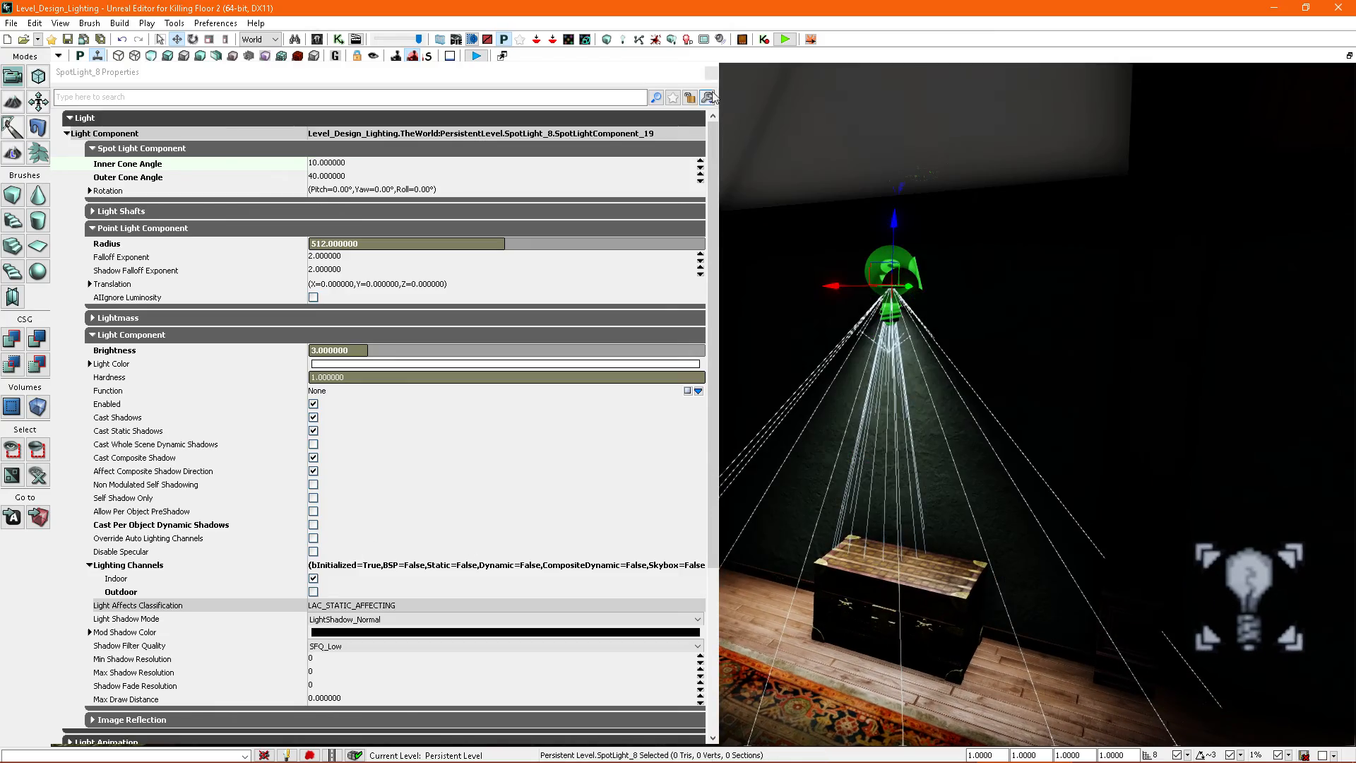
Step: Close the spotlight's properties and move the light out of the house to the front of the bus
{"action": "left_click", "coordinate": [711, 72]}
{"action": "right_click_drag", "start_coordinate": [812, 318], "coordinate": [874, 574]}
{"action": "left_click_drag", "start_coordinate": [967, 515], "coordinate": [92, 396]}
{"action": "right_click_drag", "start_coordinate": [92, 395], "coordinate": [60, 353]}
{"action": "right_click_drag", "start_coordinate": [608, 481], "coordinate": [628, 424]}
{"action": "left_click_drag", "start_coordinate": [631, 416], "coordinate": [1100, 164]}
{"action": "right_click_drag", "start_coordinate": [946, 332], "coordinate": [1059, 375]}
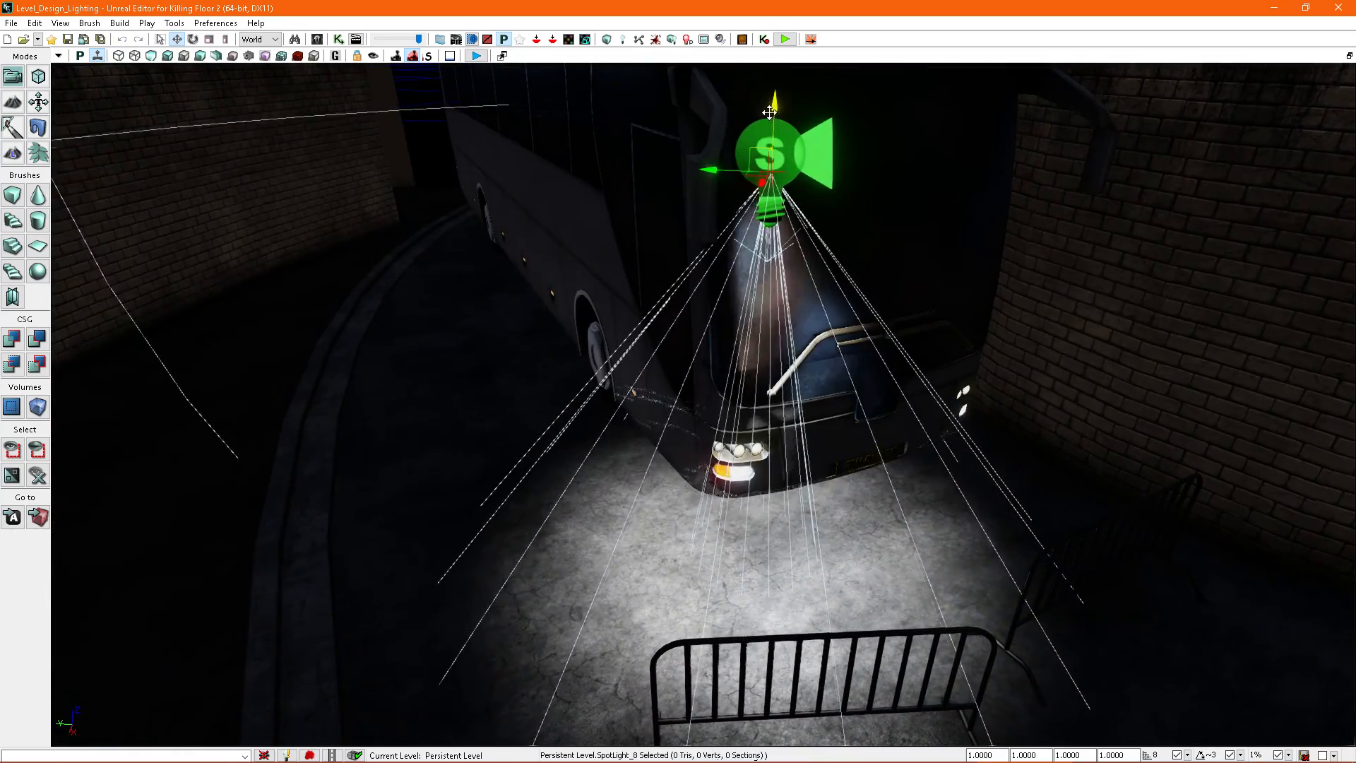
Step: Lower the spotlight onto the bus's front headlight and adjust its position against the lamp
{"action": "left_click_drag", "start_coordinate": [769, 108], "coordinate": [773, 400]}
{"action": "right_click_drag", "start_coordinate": [767, 418], "coordinate": [861, 441]}
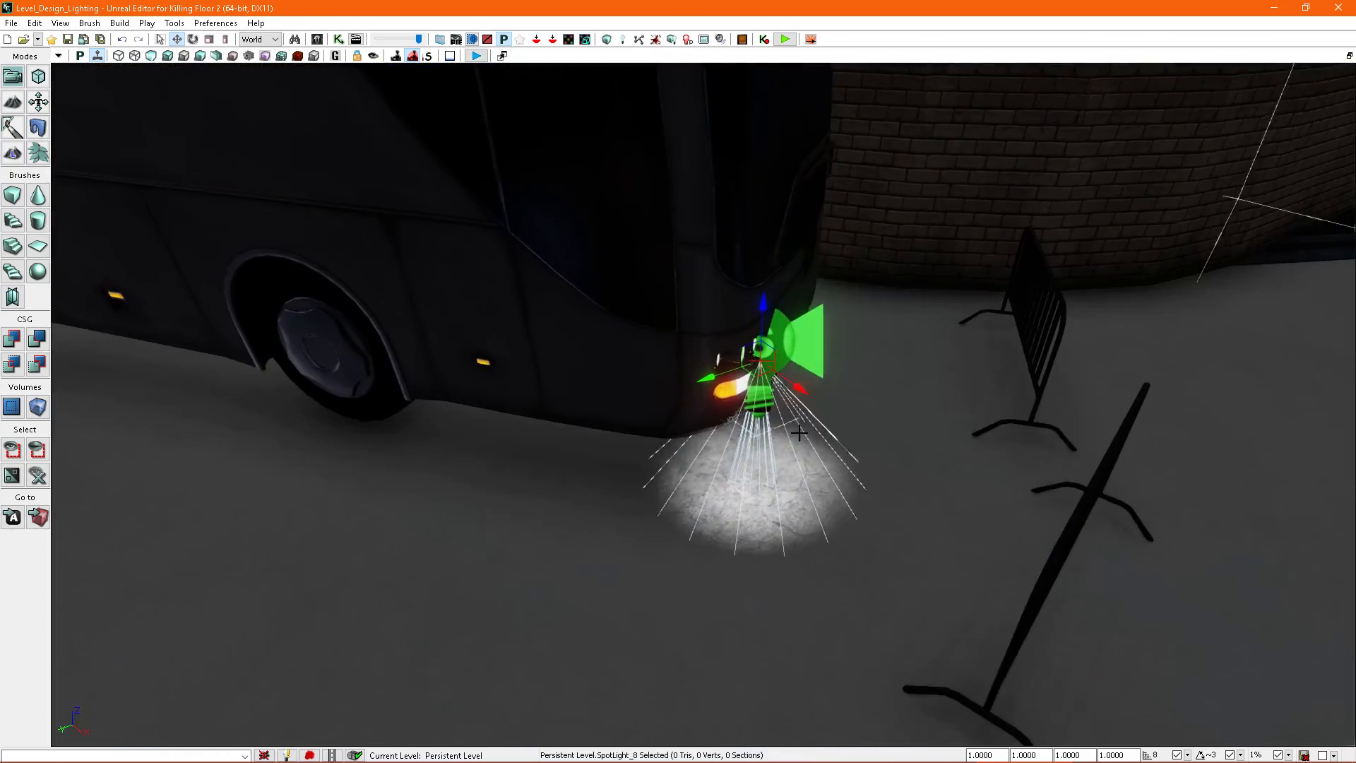
{"action": "left_click_drag", "start_coordinate": [727, 390], "coordinate": [735, 388]}
{"action": "right_click_drag", "start_coordinate": [735, 387], "coordinate": [827, 353]}
Step: Rotate the spotlight by about 36 degrees around the vertical axis and switch the reference coordinate system to Local
{"action": "key", "text": "space"}
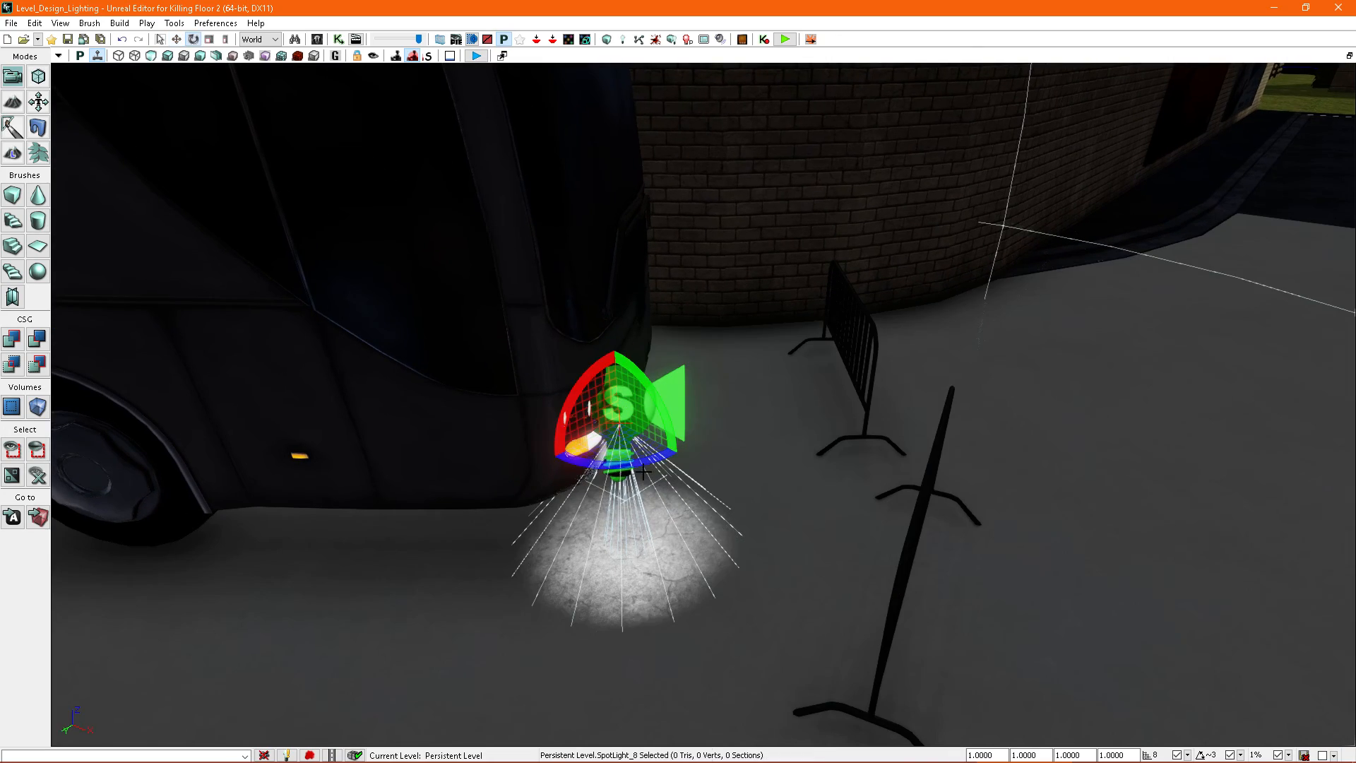
{"action": "left_click_drag", "start_coordinate": [621, 464], "coordinate": [632, 464]}
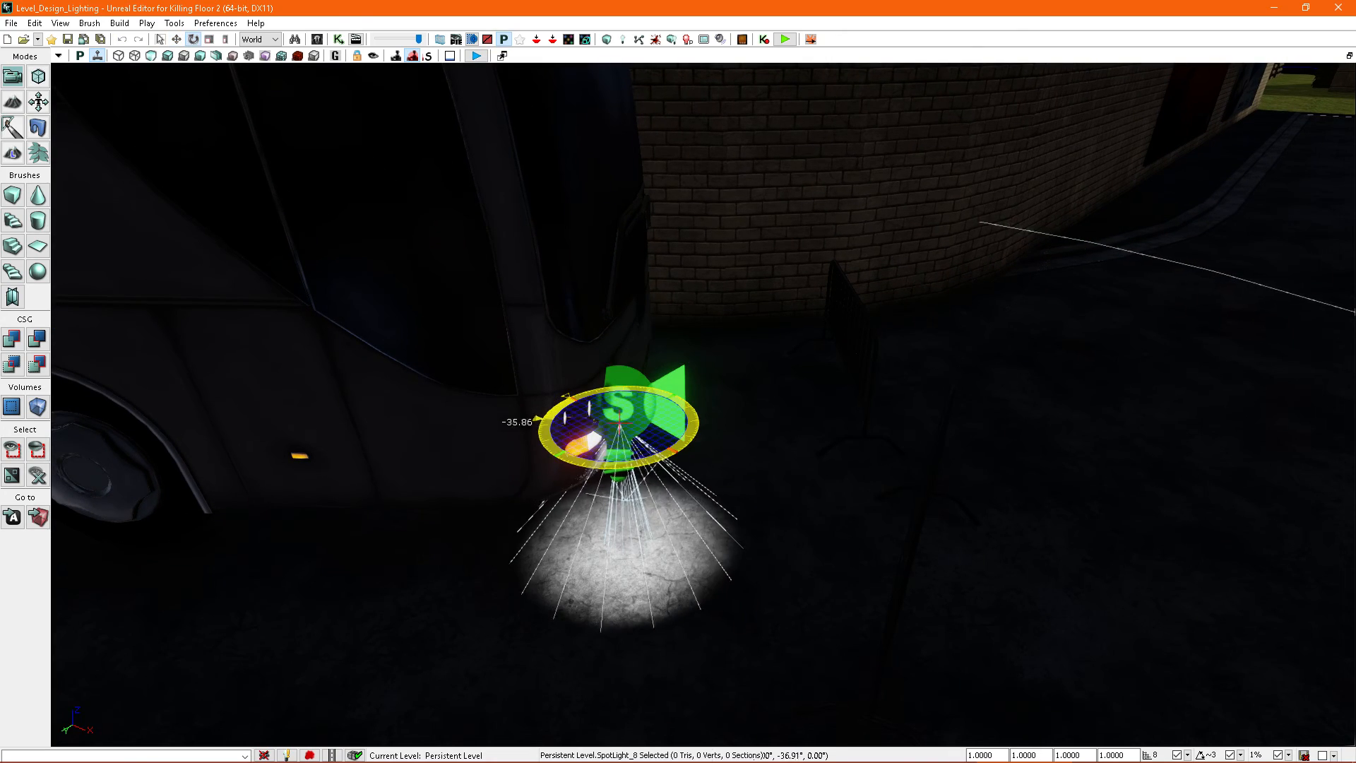
{"action": "right_click_drag", "start_coordinate": [644, 467], "coordinate": [540, 470]}
{"action": "left_click", "coordinate": [255, 43]}
Step: Rotate the headlight spotlight in local coordinates to shine ahead of the bus, closing the road mesh's properties opened by mistake
{"action": "right_click_drag", "start_coordinate": [622, 311], "coordinate": [714, 311]}
{"action": "left_click_drag", "start_coordinate": [713, 311], "coordinate": [730, 304]}
{"action": "double_click", "coordinate": [748, 304]}
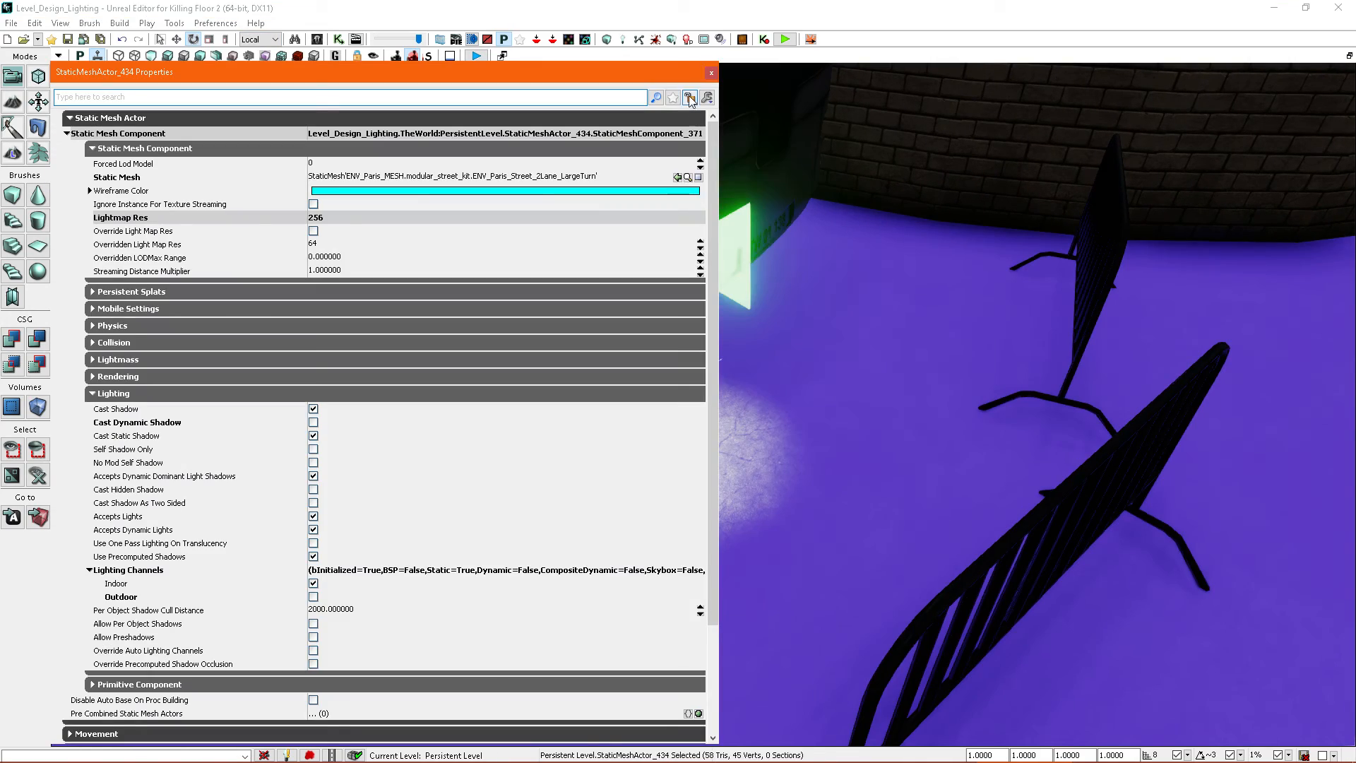
{"action": "left_click", "coordinate": [712, 72]}
{"action": "left_click", "coordinate": [714, 298]}
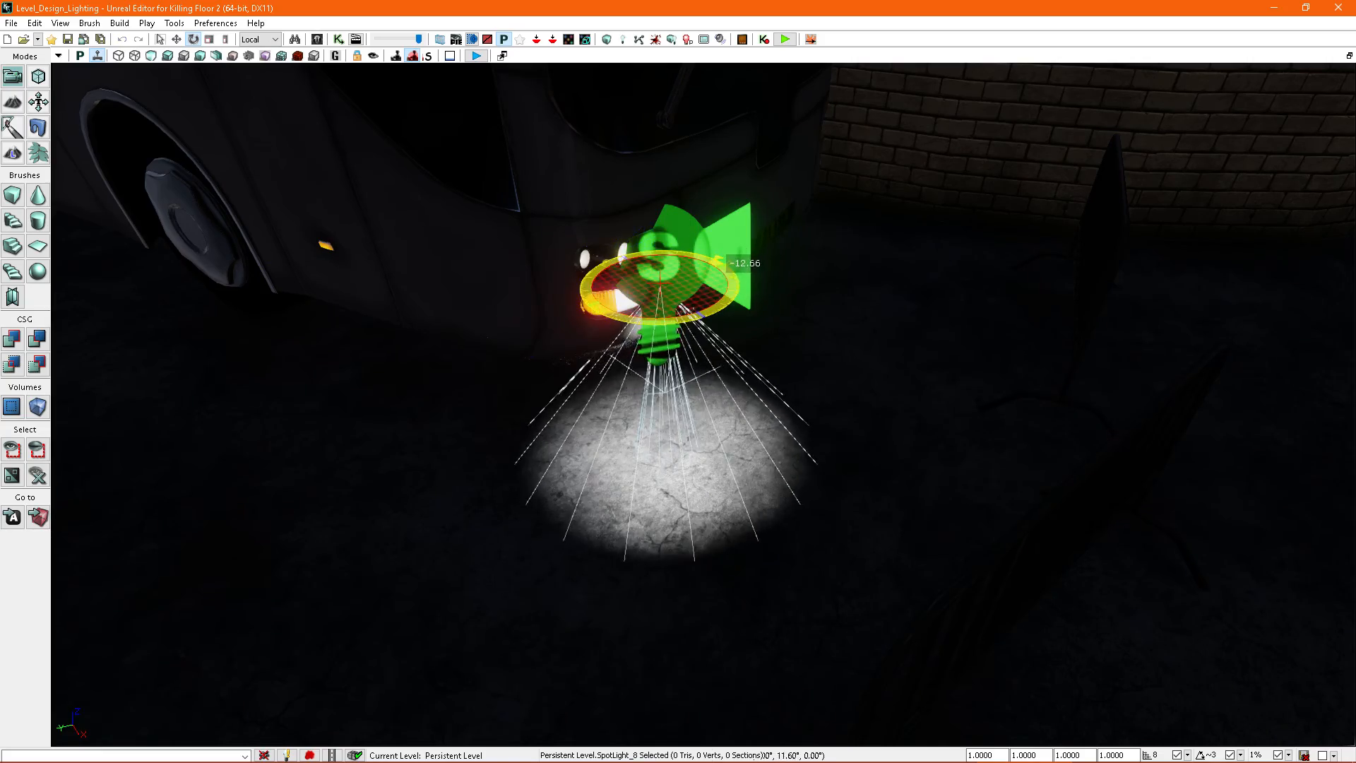
{"action": "left_click_drag", "start_coordinate": [705, 236], "coordinate": [651, 203]}
{"action": "right_click_drag", "start_coordinate": [705, 235], "coordinate": [851, 141]}
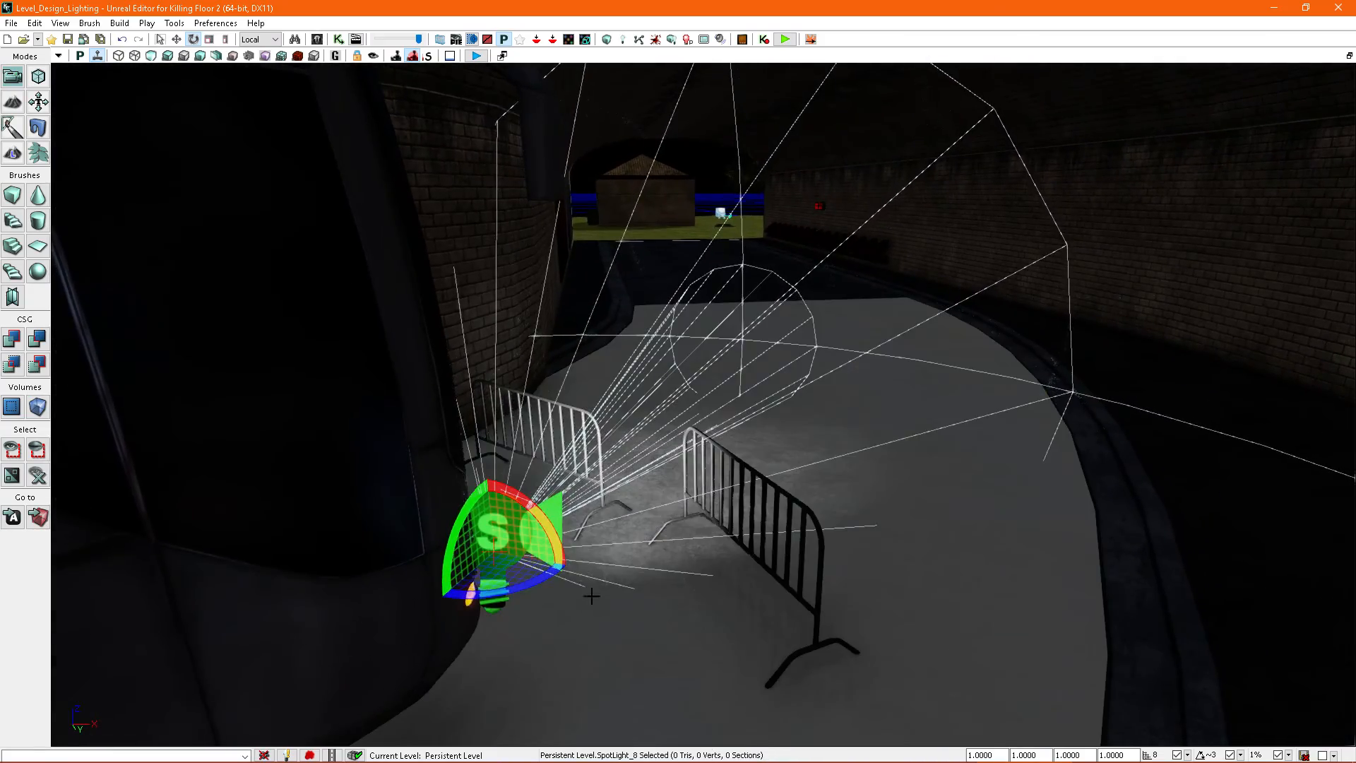
Step: Fine-tune the headlight spotlight's rotation to aim its beam along the road at the nearer barrier
{"action": "left_click_drag", "start_coordinate": [538, 582], "coordinate": [484, 593]}
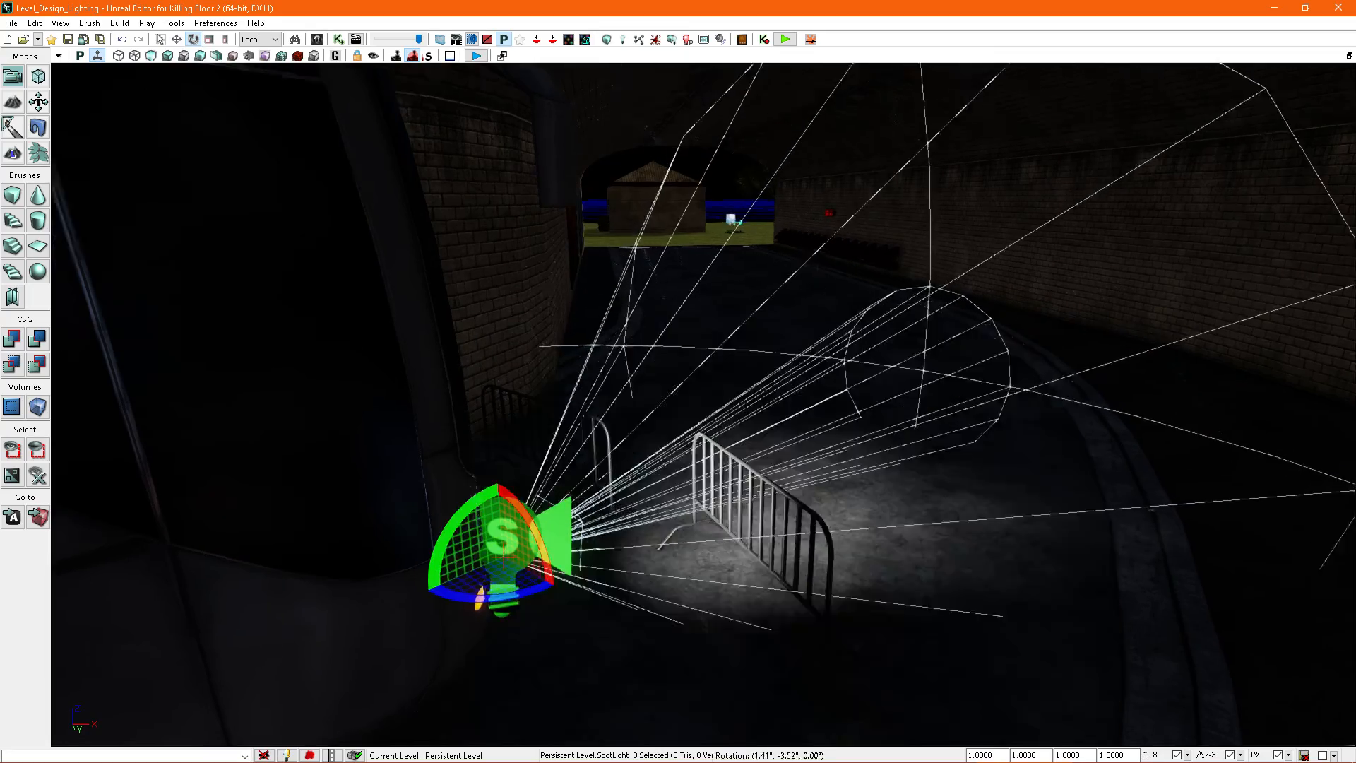
{"action": "right_click_drag", "start_coordinate": [538, 582], "coordinate": [438, 551]}
{"action": "left_click_drag", "start_coordinate": [630, 281], "coordinate": [619, 270]}
{"action": "right_click_drag", "start_coordinate": [630, 280], "coordinate": [777, 395]}
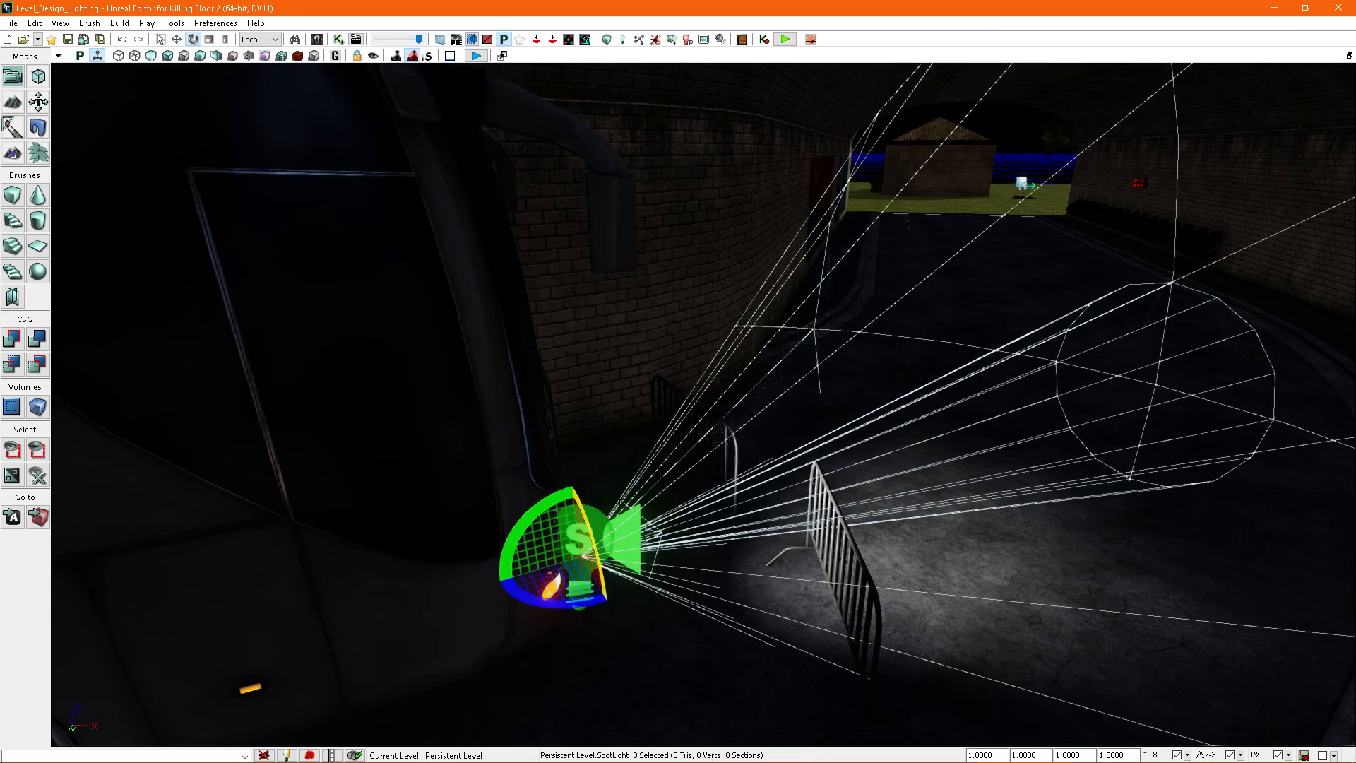
Step: Set the headlight spotlight's inner cone angle to 30 and its radius to 2000
{"action": "double_click", "coordinate": [579, 537]}
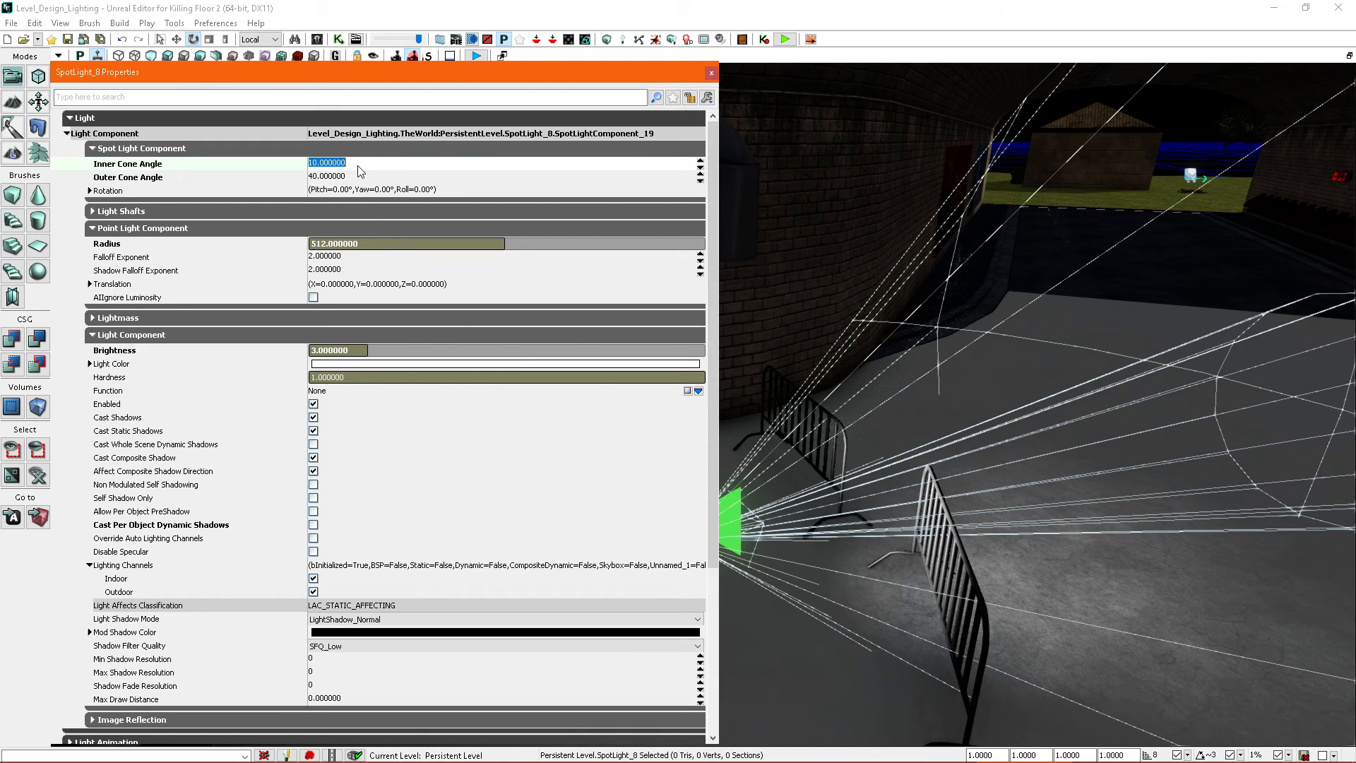
{"action": "type", "text": "30"}
{"action": "key", "text": "Return"}
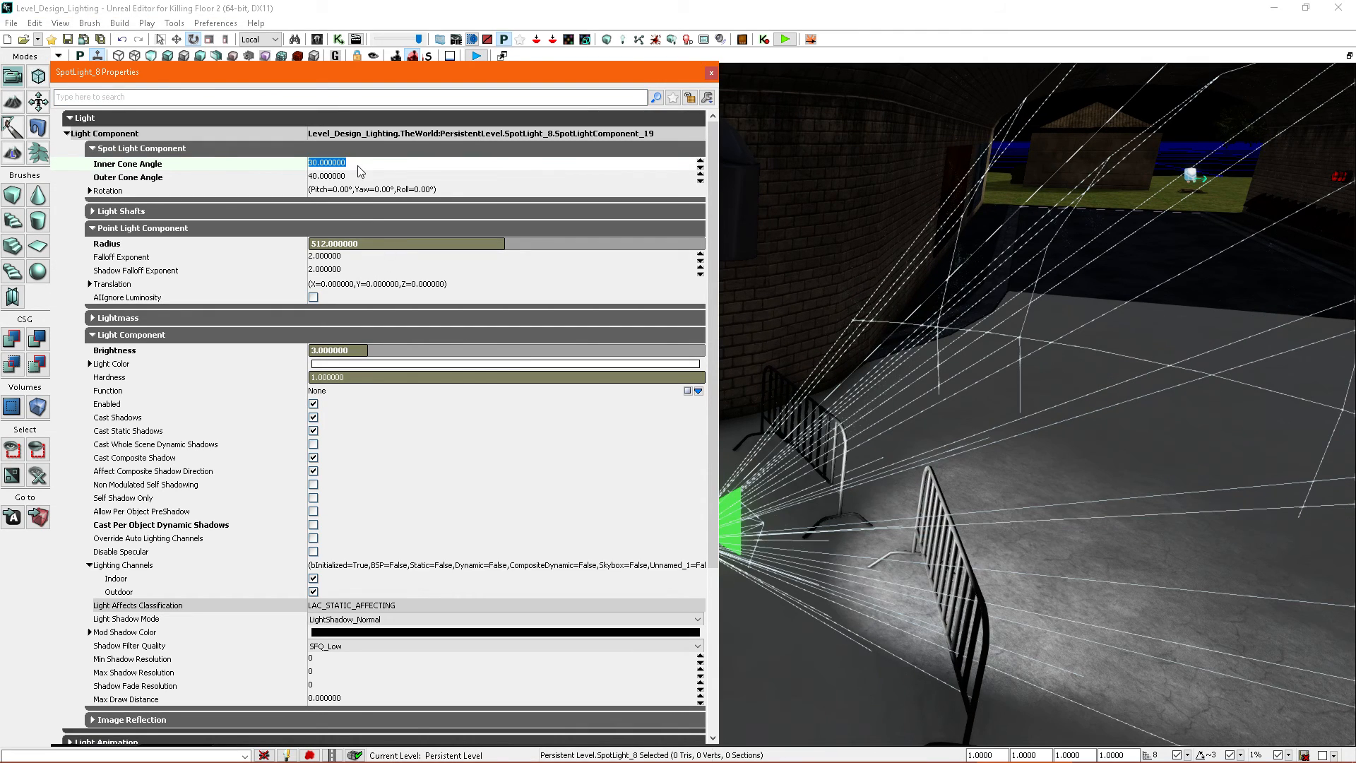
{"action": "mouse_move", "coordinate": [861, 283]}
{"action": "right_mouse_down"}
{"action": "mouse_move", "coordinate": [939, 276]}
{"action": "mouse_move", "coordinate": [967, 296]}
{"action": "mouse_move", "coordinate": [876, 268]}
{"action": "right_mouse_up"}
{"action": "left_click", "coordinate": [379, 246]}
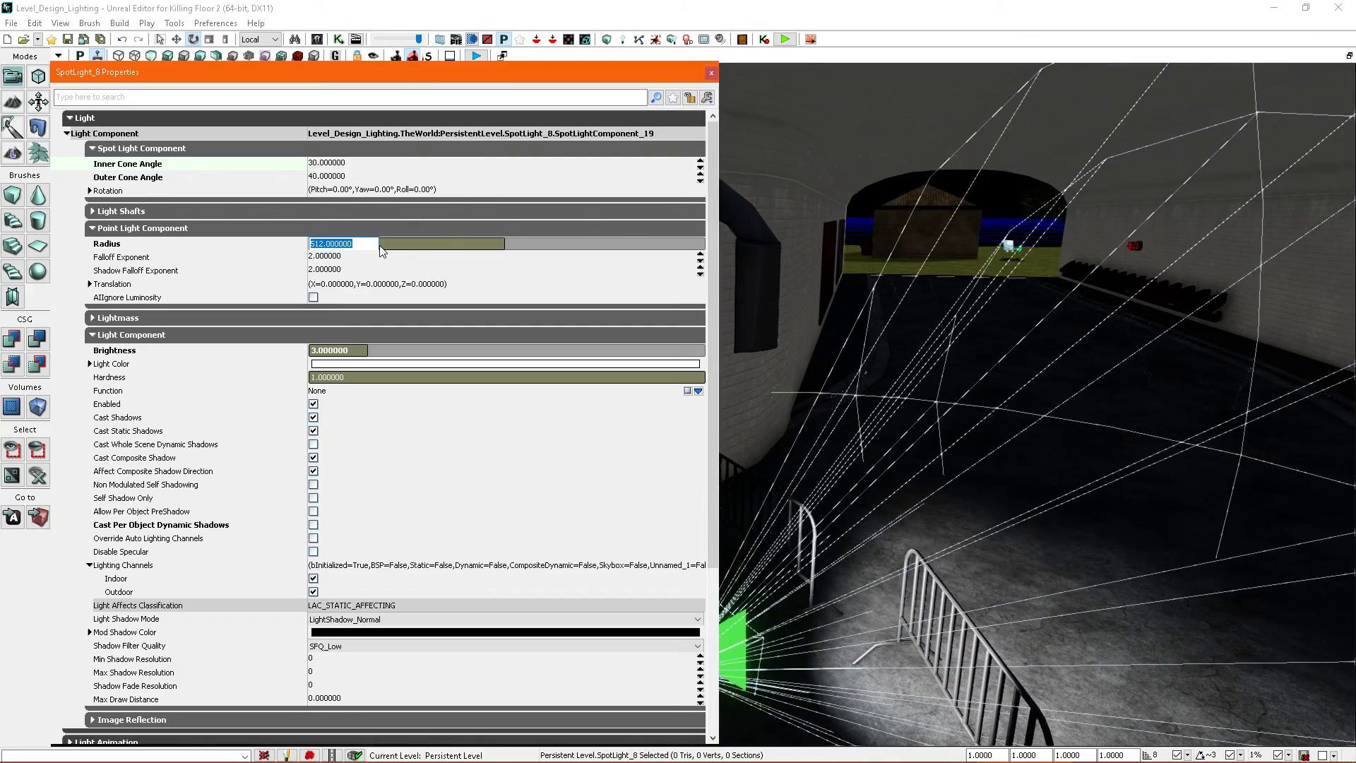
{"action": "type", "text": "2000"}
{"action": "key", "text": "Return"}
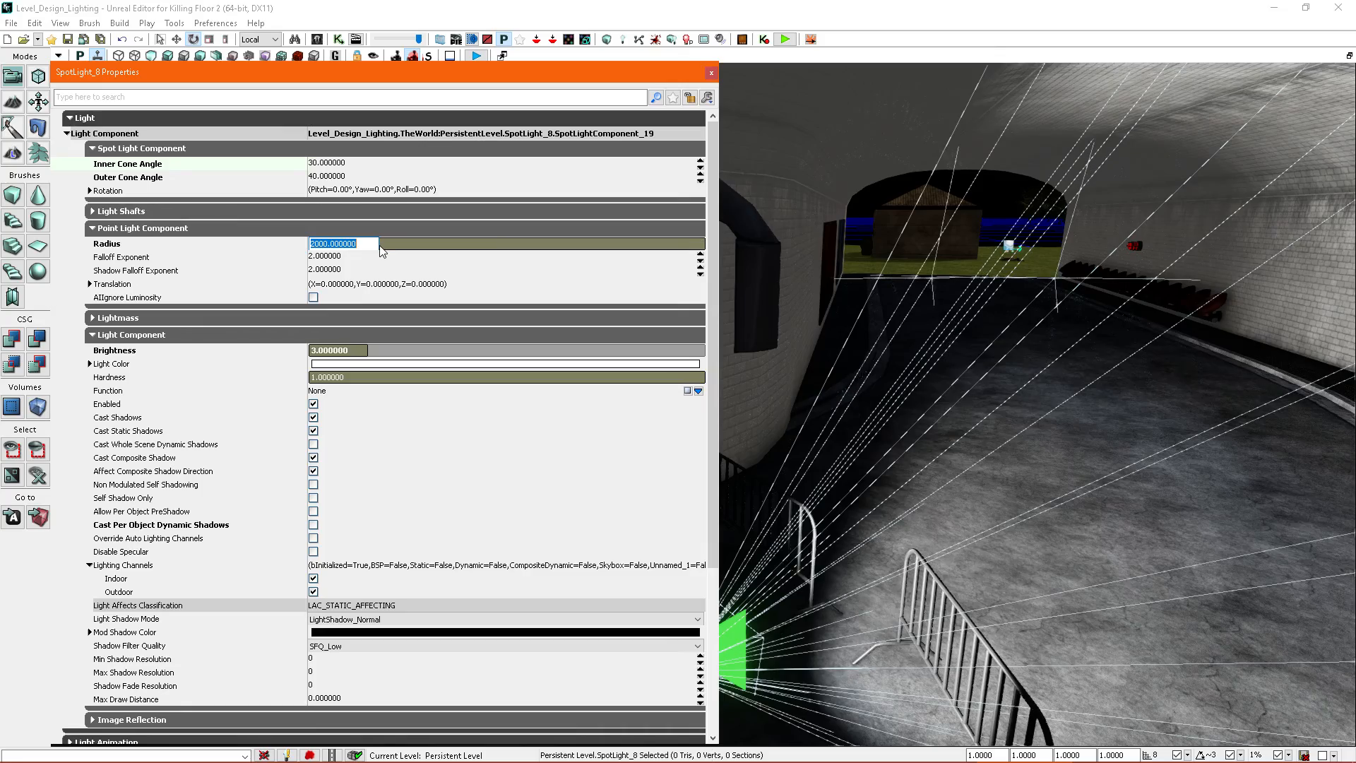
Step: Duplicate the spotlight onto the bus's other headlight and adjust both lights' rotation around the vertical axis
{"action": "right_click_drag", "start_coordinate": [876, 283], "coordinate": [982, 343]}
{"action": "key", "text": "space"}
{"action": "key", "text": "space"}
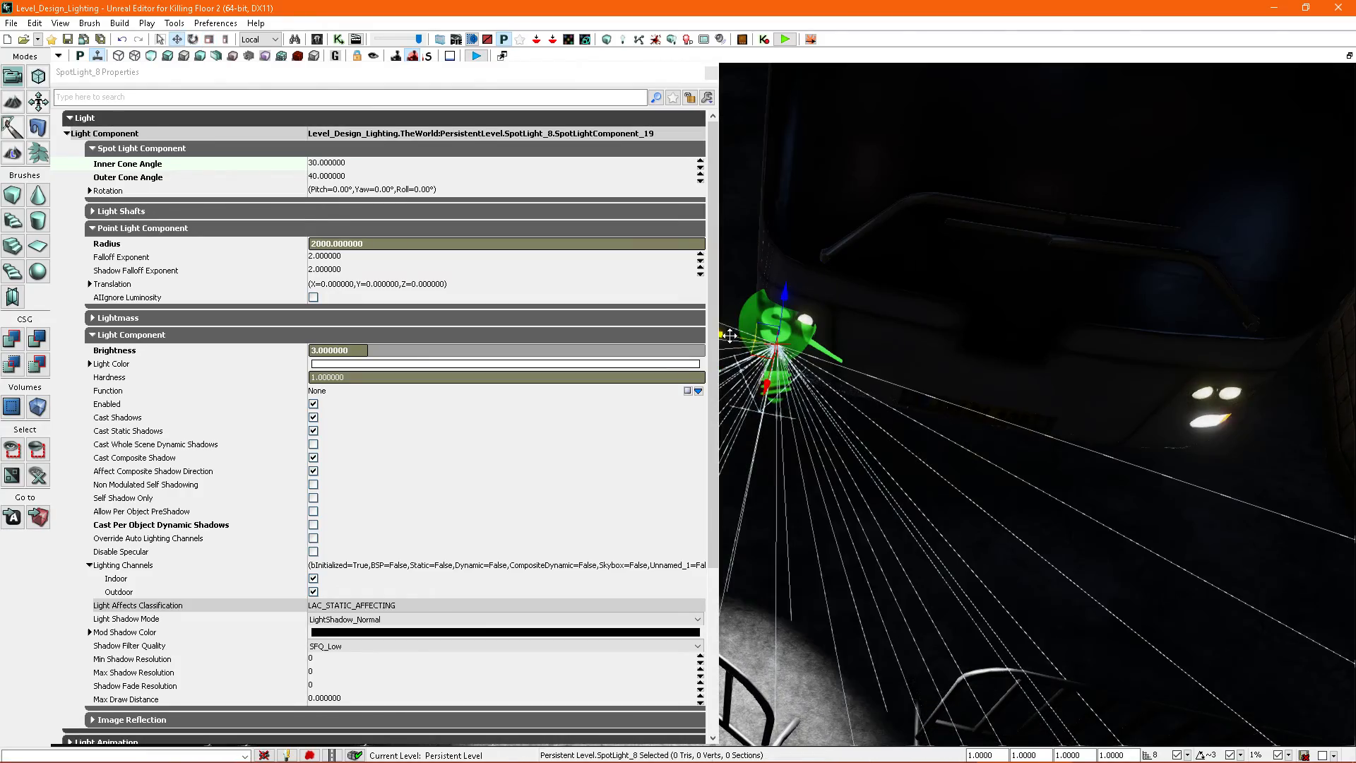
{"action": "mouse_move", "coordinate": [937, 416]}
{"action": "right_mouse_down"}
{"action": "mouse_move", "coordinate": [1017, 431]}
{"action": "mouse_move", "coordinate": [937, 416]}
{"action": "right_mouse_up"}
{"action": "key", "text": "space"}
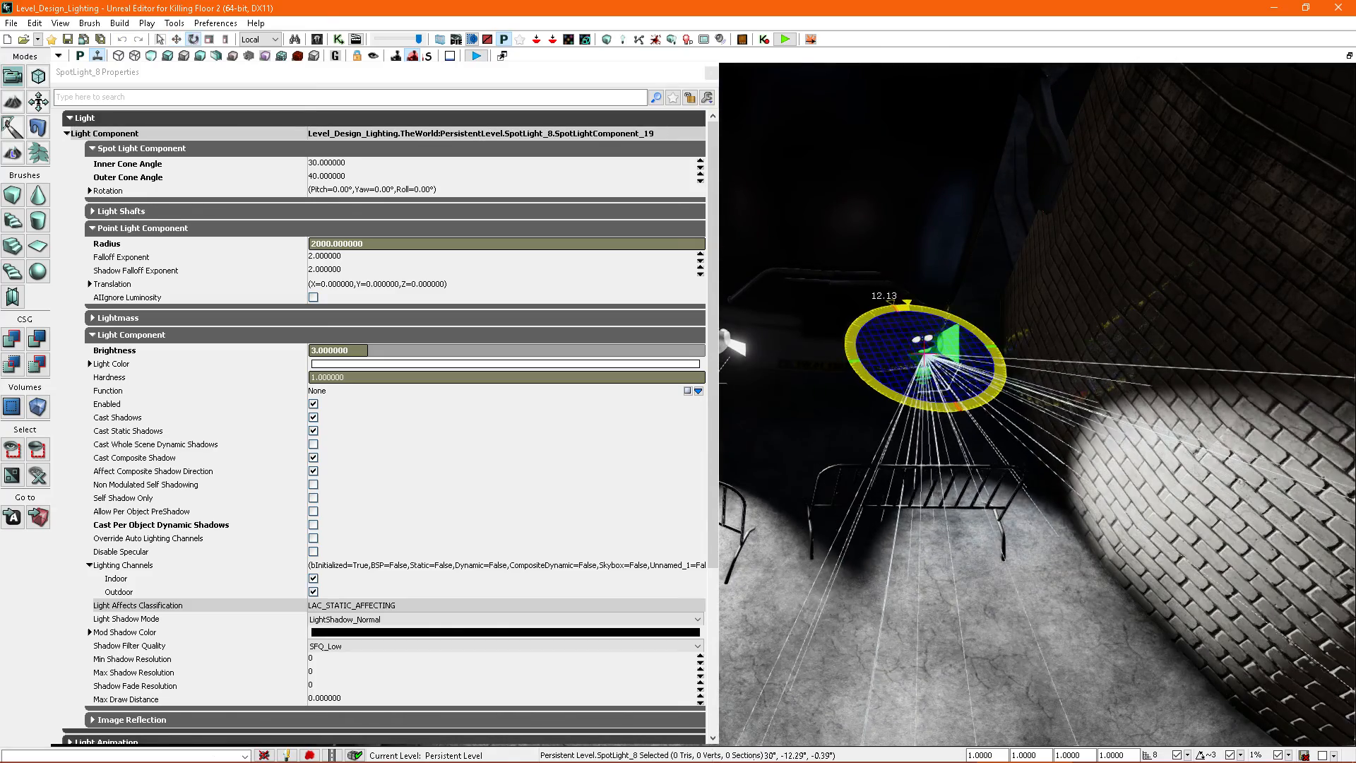
{"action": "left_click_drag", "start_coordinate": [911, 395], "coordinate": [917, 396]}
{"action": "right_click_drag", "start_coordinate": [953, 397], "coordinate": [897, 397]}
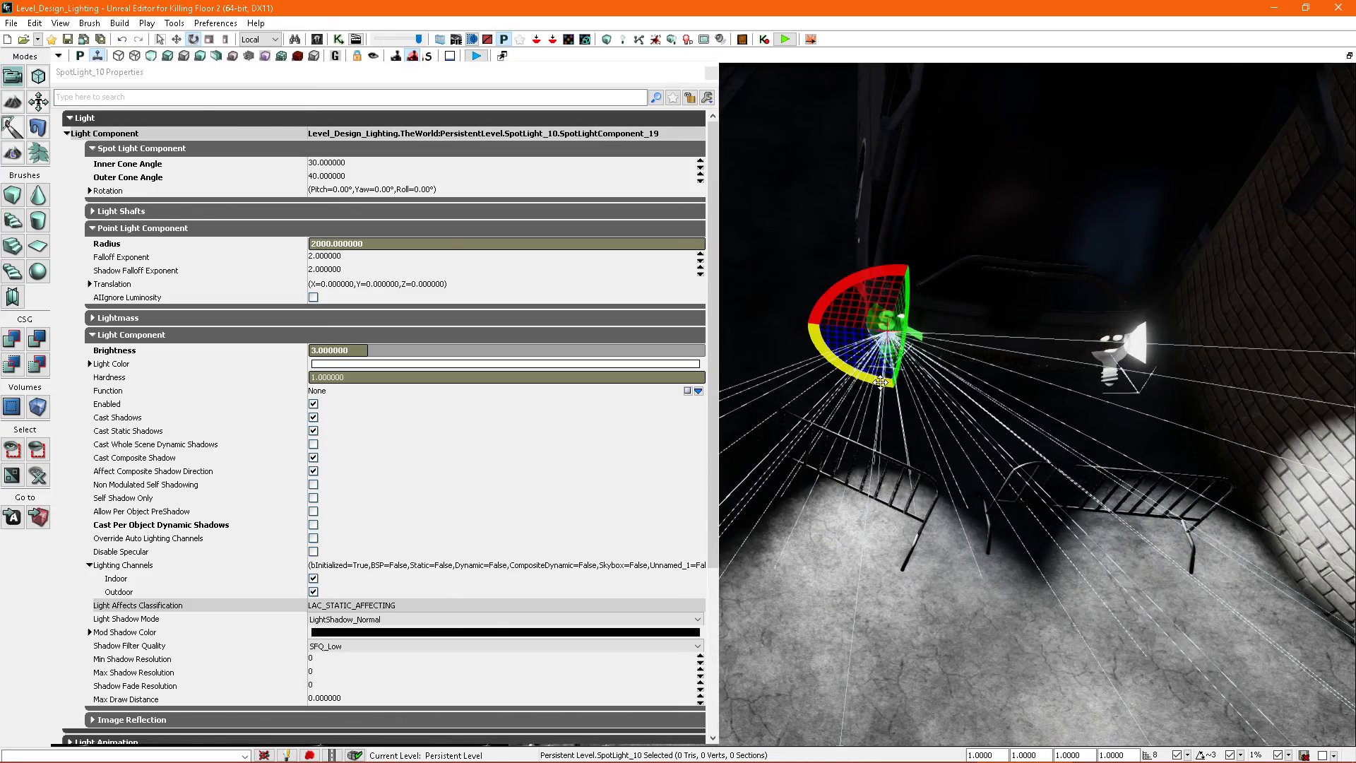
{"action": "left_click_drag", "start_coordinate": [897, 388], "coordinate": [898, 395]}
{"action": "mouse_move", "coordinate": [898, 428]}
{"action": "right_mouse_down"}
{"action": "mouse_move", "coordinate": [946, 438]}
{"action": "mouse_move", "coordinate": [975, 416]}
{"action": "mouse_move", "coordinate": [858, 426]}
{"action": "mouse_move", "coordinate": [923, 426]}
{"action": "mouse_move", "coordinate": [911, 441]}
{"action": "mouse_move", "coordinate": [922, 426]}
{"action": "right_mouse_up"}
Step: Set the light color of both headlight spotlights to a pale blue, hex 00E3FAFF
{"action": "left_click", "coordinate": [798, 394], "text": "ctrl"}
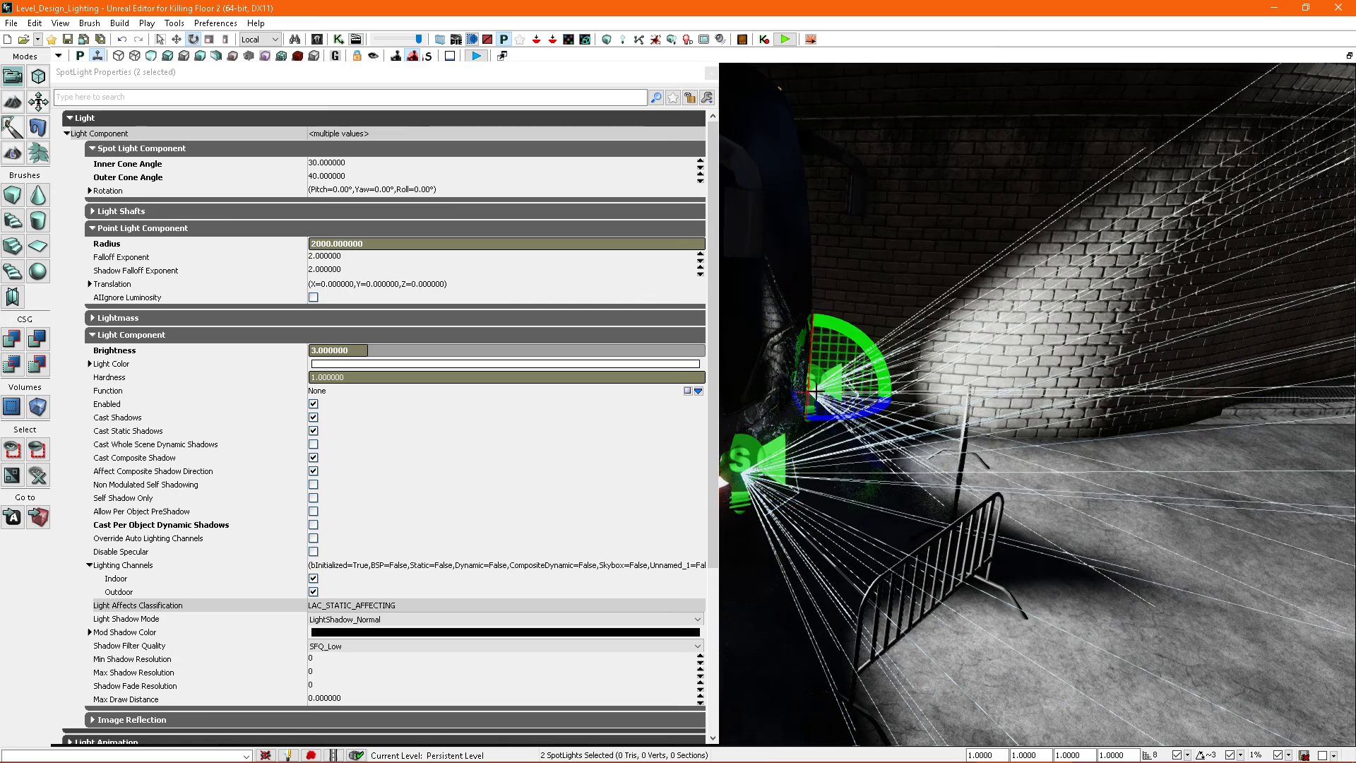
{"action": "left_click", "coordinate": [413, 366]}
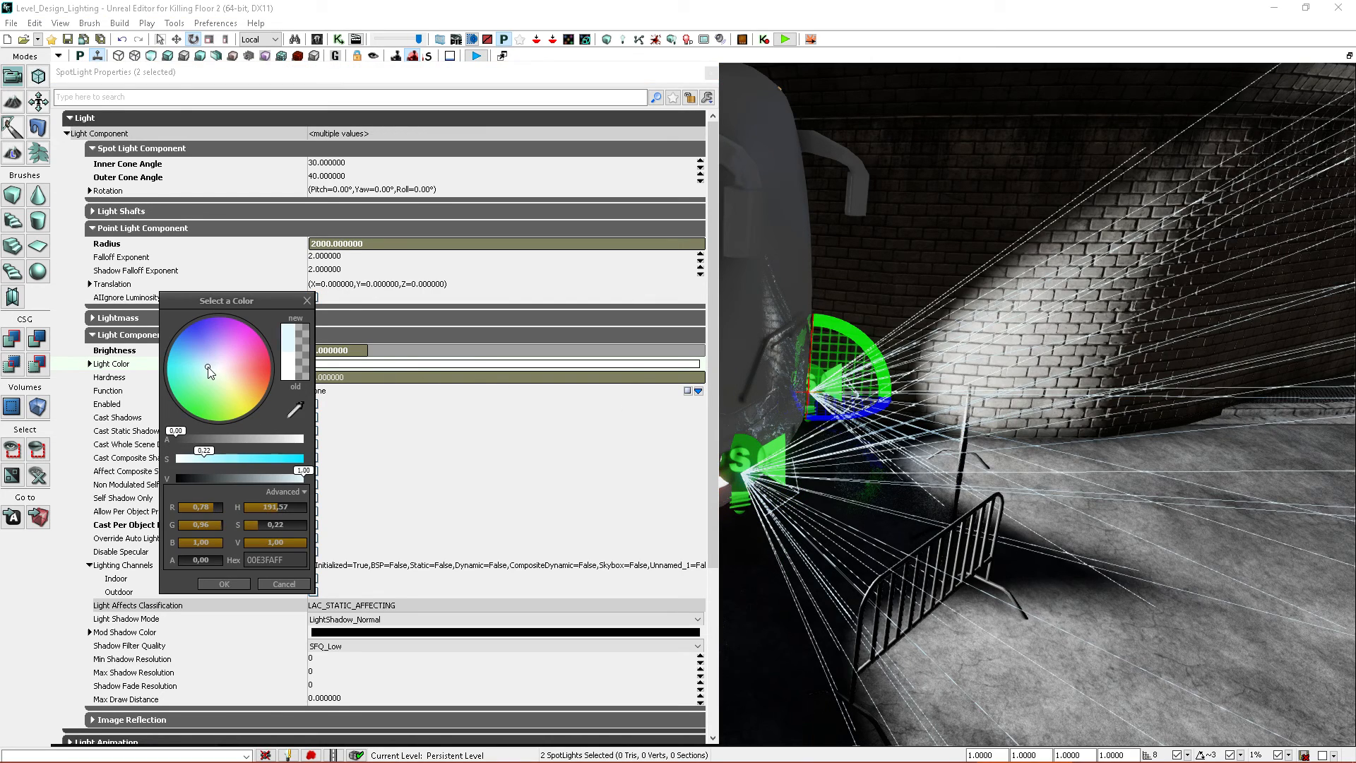
{"action": "right_click_drag", "start_coordinate": [986, 442], "coordinate": [734, 332]}
{"action": "key", "text": "g"}
{"action": "key", "text": "g"}
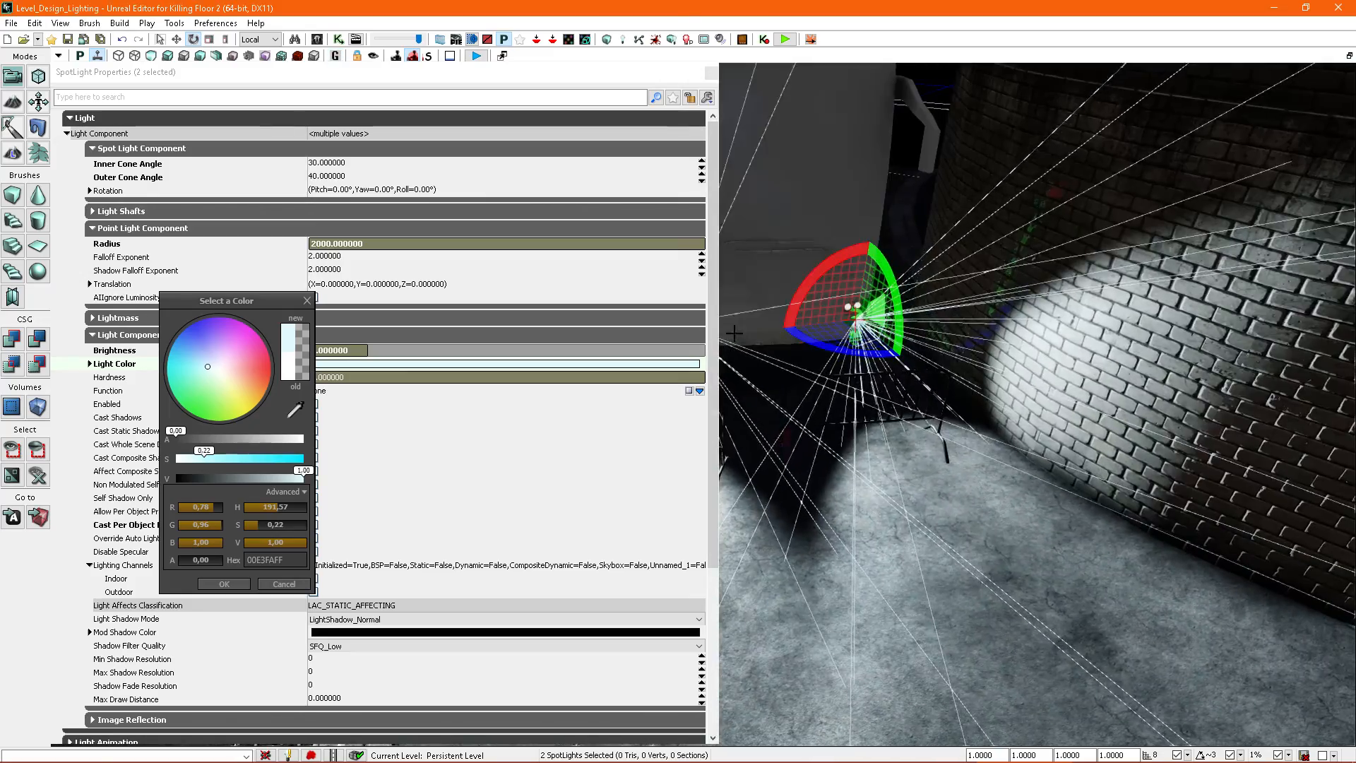
{"action": "left_click", "coordinate": [225, 584]}
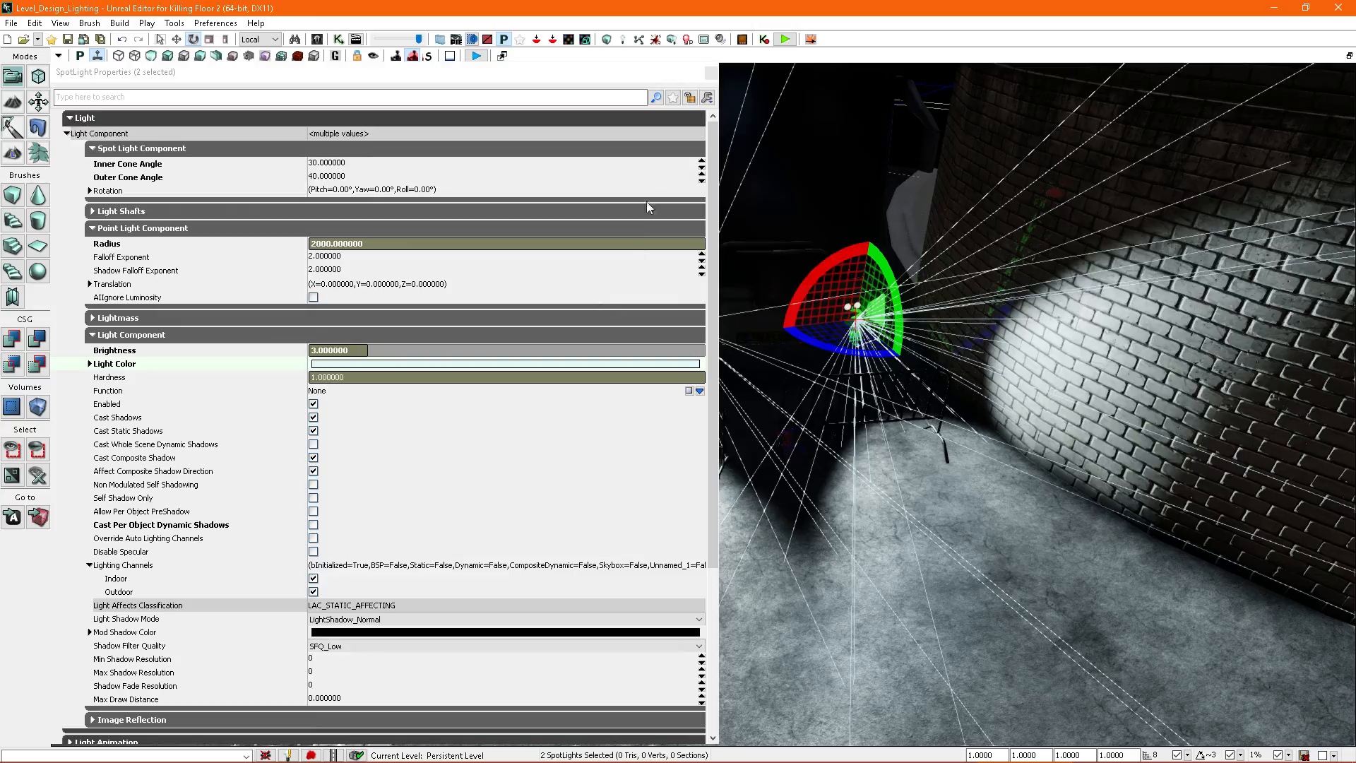
{"action": "left_click", "coordinate": [708, 76]}
Step: Enable Cast Per Object Dynamic Shadows on both headlight spotlights
{"action": "right_click_drag", "start_coordinate": [840, 353], "coordinate": [893, 346]}
{"action": "right_click_drag", "start_coordinate": [1024, 346], "coordinate": [916, 360]}
{"action": "key", "text": "F4"}
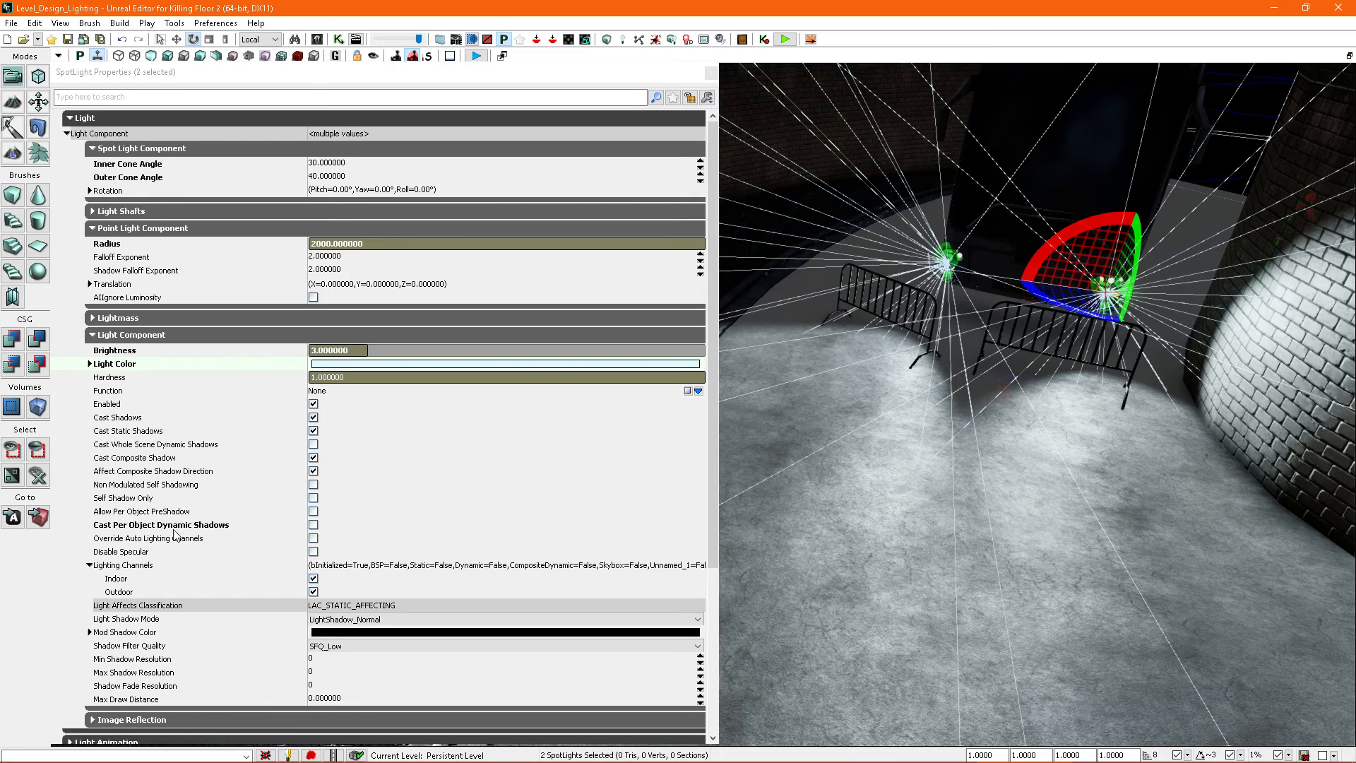
{"action": "left_click", "coordinate": [313, 525]}
Step: Examine the headlights' illumination along the tunnel and the shadow settings of the indoor spotlight over the chest
{"action": "right_click_drag", "start_coordinate": [895, 360], "coordinate": [902, 326]}
{"action": "right_click_drag", "start_coordinate": [946, 436], "coordinate": [917, 103]}
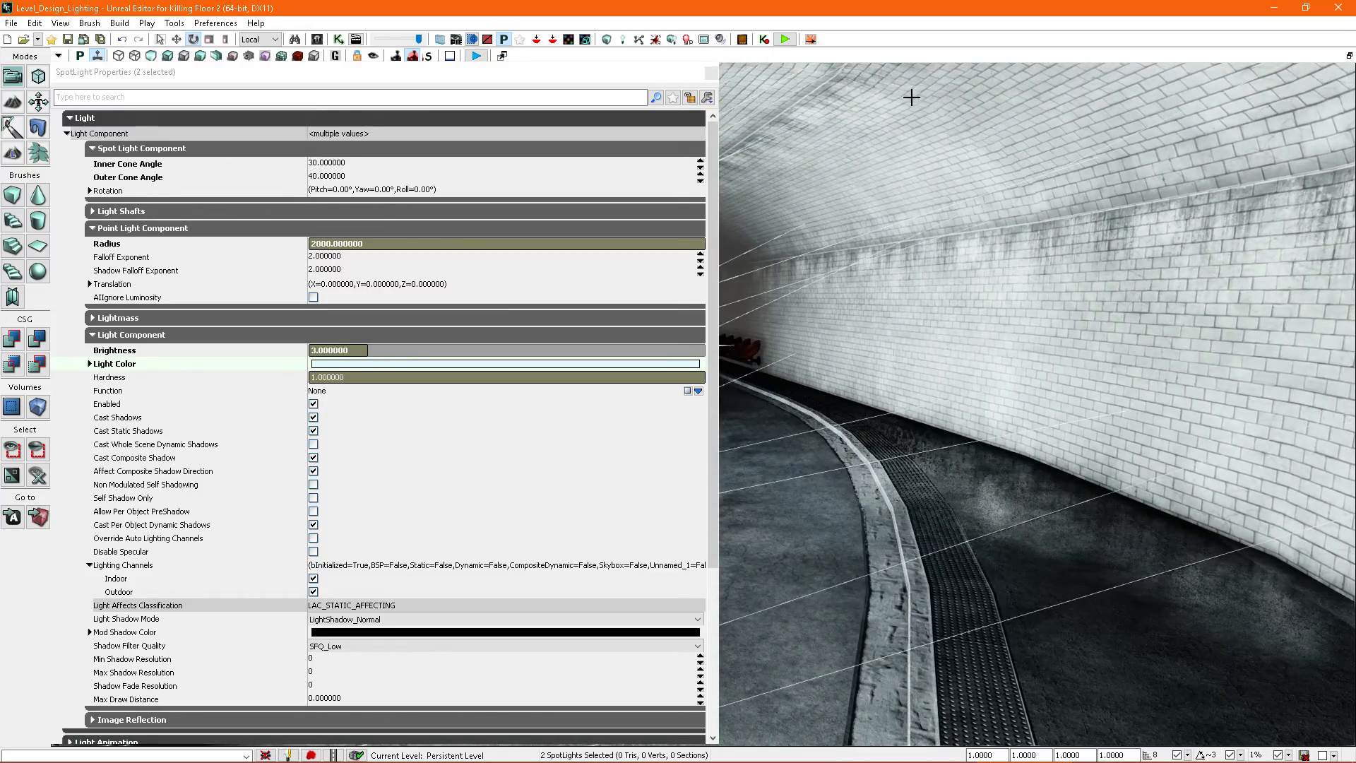
{"action": "right_click_drag", "start_coordinate": [1055, 396], "coordinate": [1006, 374]}
{"action": "mouse_move", "coordinate": [898, 411]}
{"action": "right_mouse_down"}
{"action": "mouse_move", "coordinate": [868, 417]}
{"action": "mouse_move", "coordinate": [898, 411]}
{"action": "right_mouse_up"}
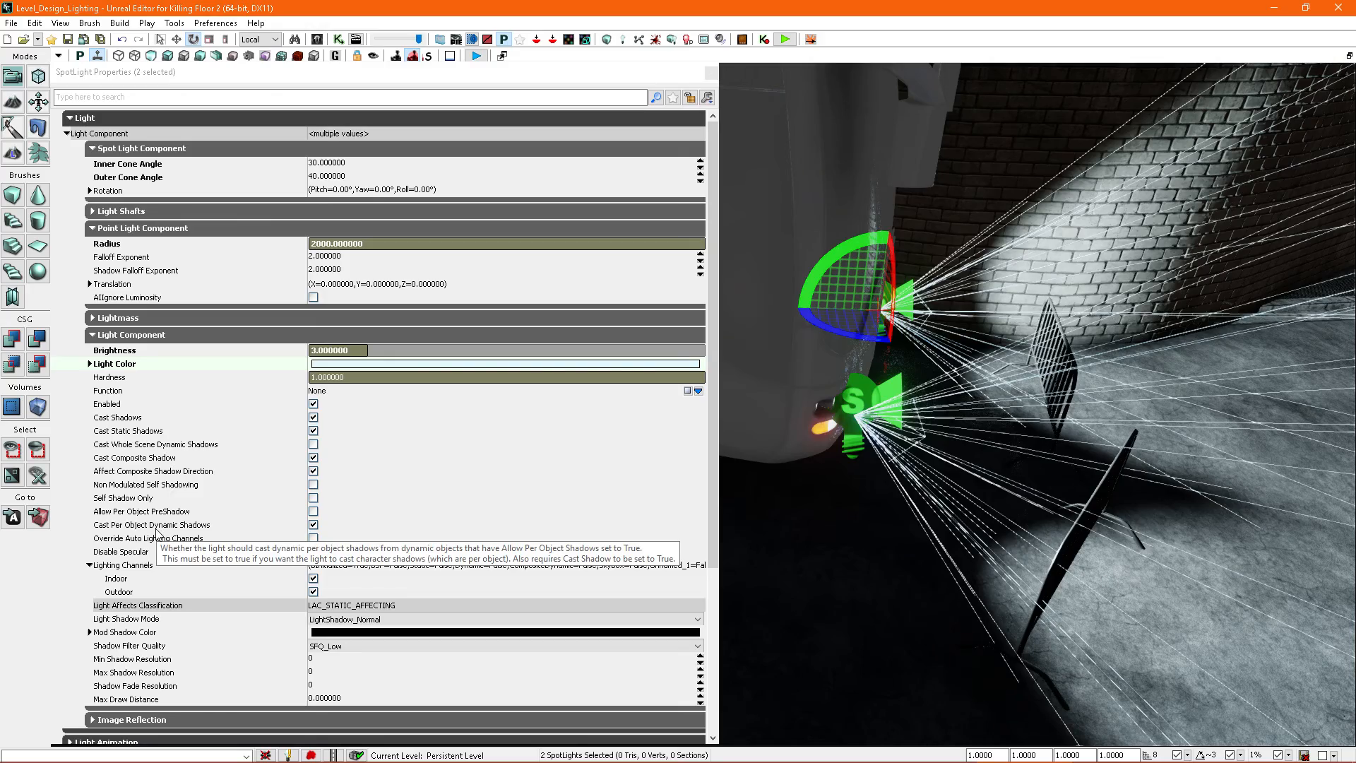
{"action": "right_click_drag", "start_coordinate": [875, 452], "coordinate": [900, 397]}
{"action": "left_click", "coordinate": [1043, 315]}
{"action": "right_click_drag", "start_coordinate": [1044, 315], "coordinate": [1028, 339]}
{"action": "right_click_drag", "start_coordinate": [805, 459], "coordinate": [775, 471]}
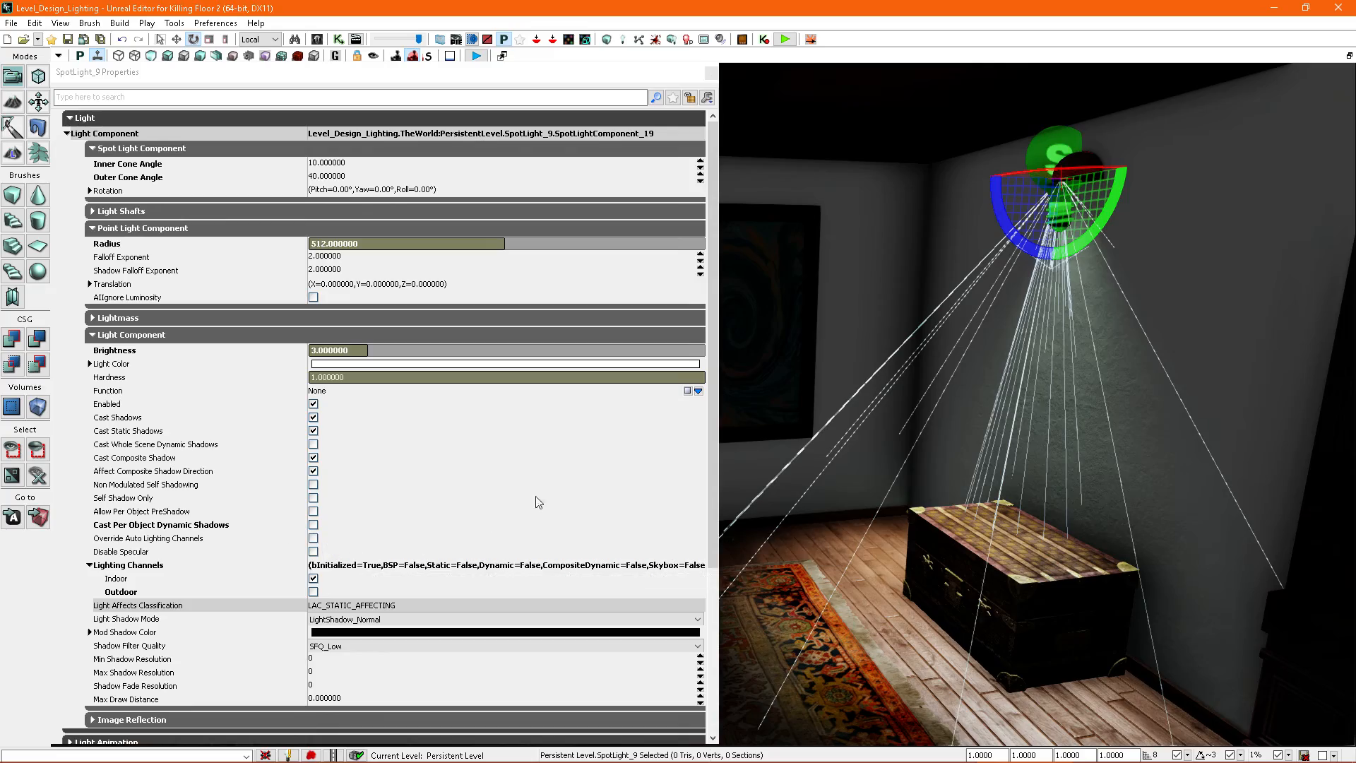
{"action": "left_click", "coordinate": [709, 76]}
{"action": "right_click_drag", "start_coordinate": [735, 353], "coordinate": [785, 376]}
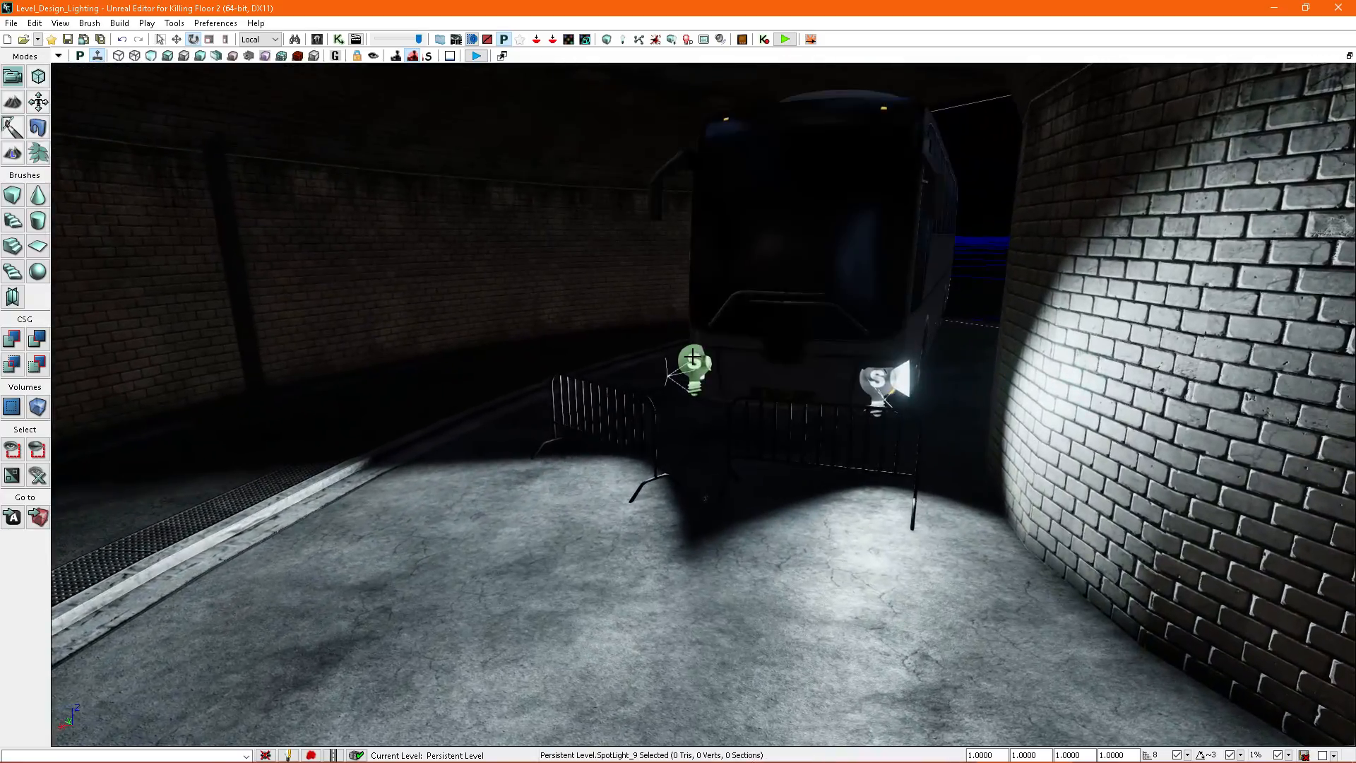
Step: Select both headlight spotlights and switch Cast Whole Scene Dynamic Shadows on, off and on again to compare the tunnel lighting
{"action": "left_click", "coordinate": [693, 361]}
{"action": "mouse_move", "coordinate": [935, 393]}
{"action": "right_mouse_down"}
{"action": "mouse_move", "coordinate": [922, 390]}
{"action": "mouse_move", "coordinate": [945, 384]}
{"action": "right_mouse_up"}
{"action": "left_click", "coordinate": [948, 382], "text": "ctrl"}
{"action": "key", "text": "F4"}
{"action": "right_click_drag", "start_coordinate": [820, 430], "coordinate": [825, 443]}
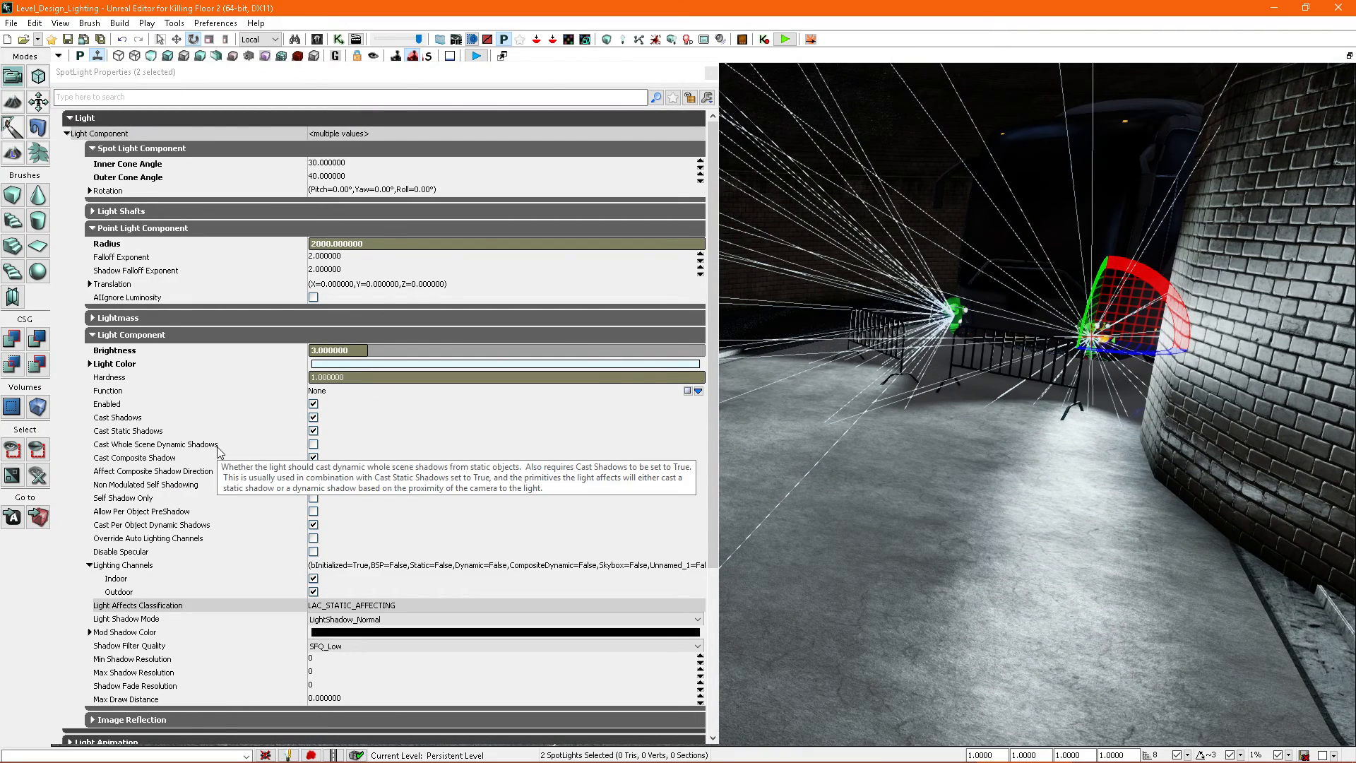
{"action": "left_click", "coordinate": [313, 446]}
{"action": "right_click_drag", "start_coordinate": [875, 445], "coordinate": [816, 444]}
{"action": "right_click_drag", "start_coordinate": [1225, 343], "coordinate": [1165, 361]}
{"action": "left_click", "coordinate": [313, 445]}
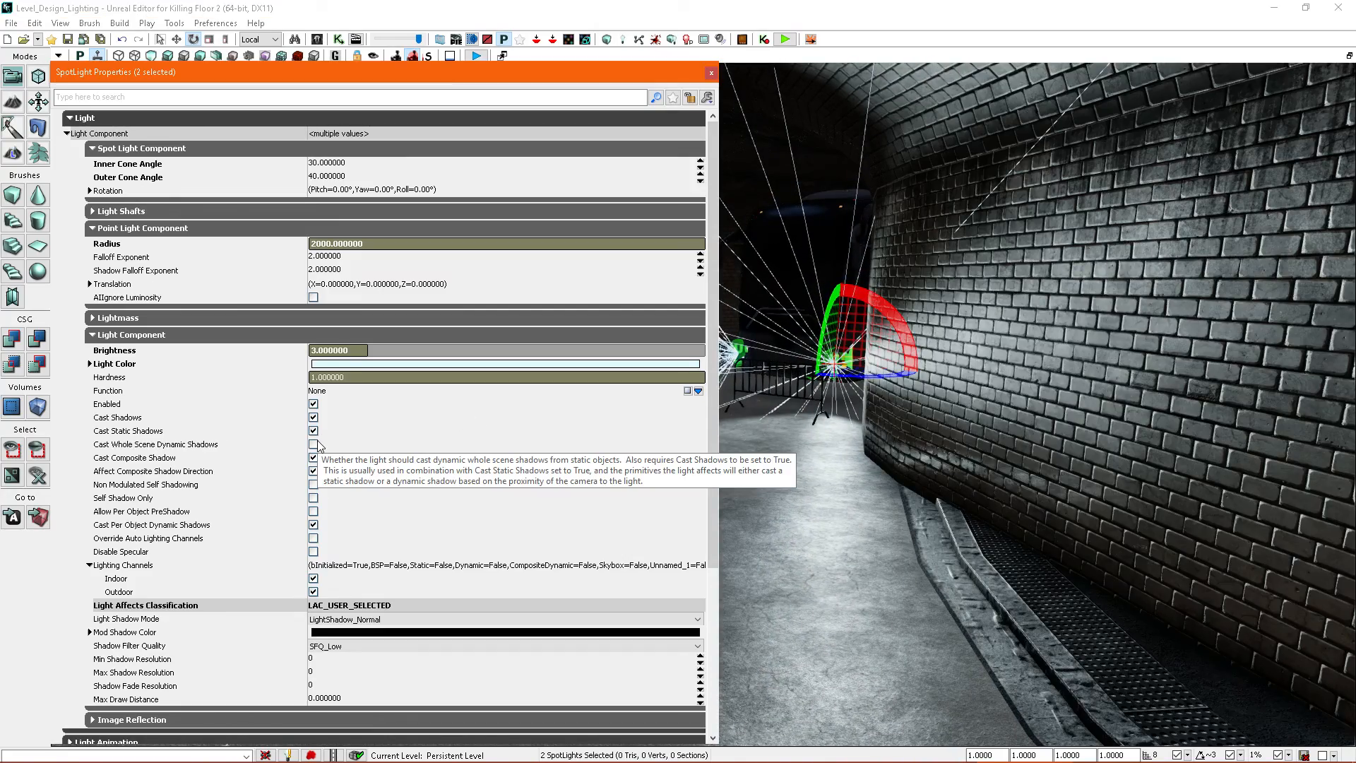
{"action": "left_click", "coordinate": [313, 444]}
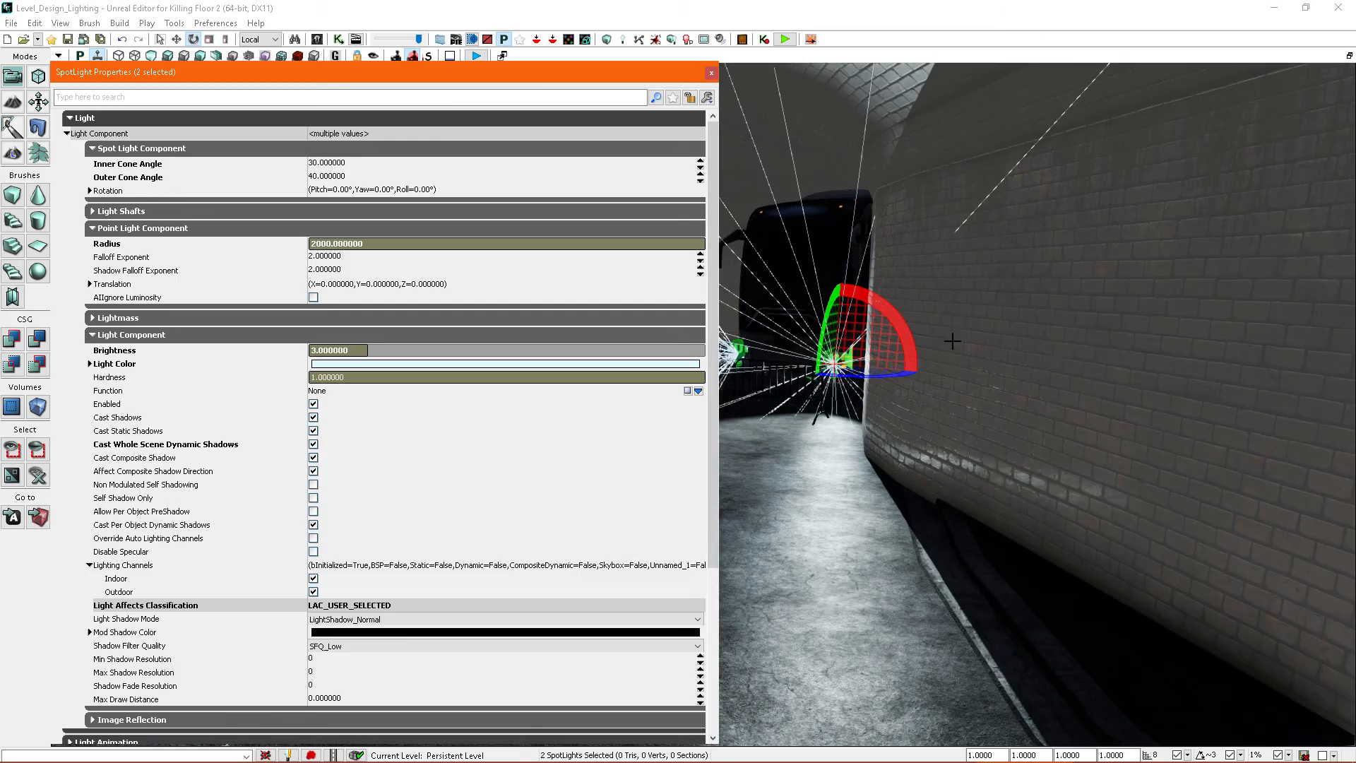
Step: Enable Cast Dynamic Shadow on the two steel barricades and check the shadows they throw from the headlights
{"action": "right_click_drag", "start_coordinate": [942, 385], "coordinate": [864, 394]}
{"action": "left_click", "coordinate": [919, 469]}
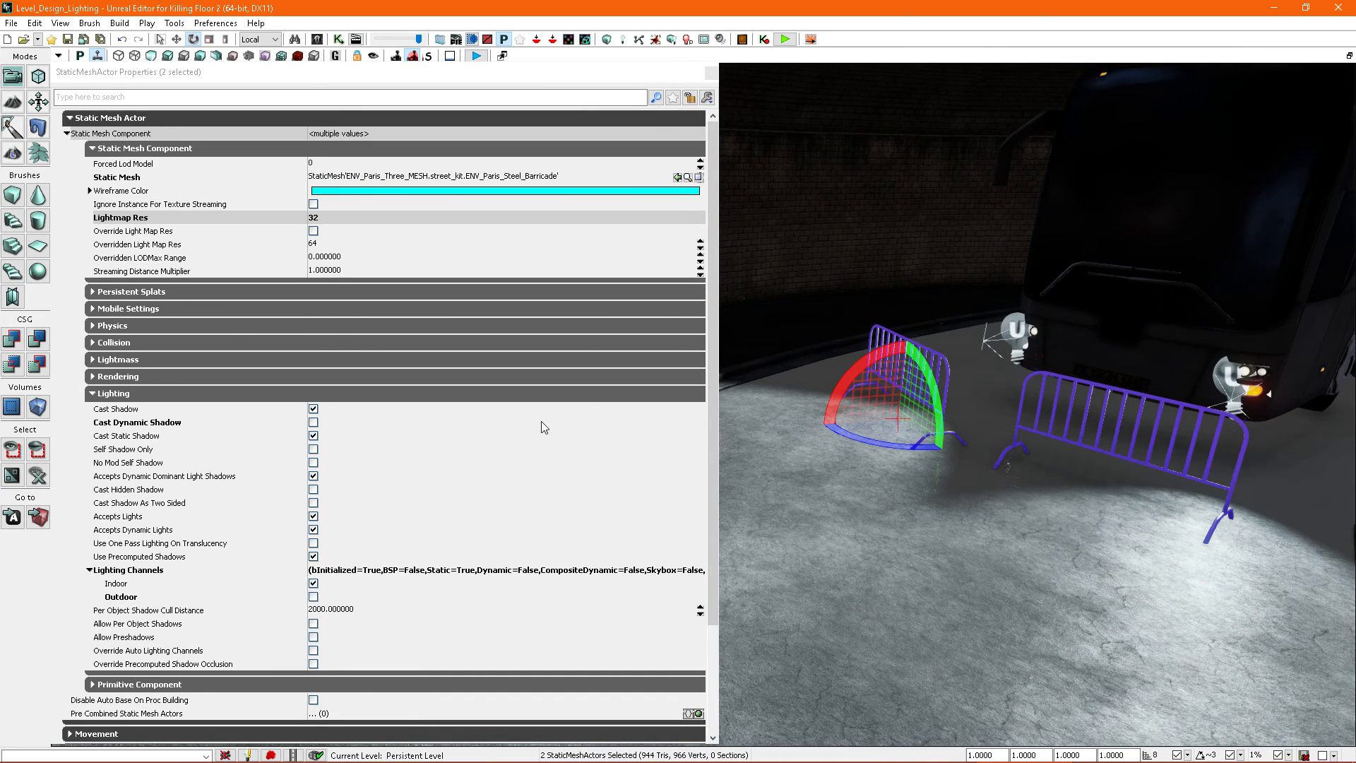
{"action": "left_click", "coordinate": [311, 422]}
{"action": "left_click", "coordinate": [711, 74]}
{"action": "right_click_drag", "start_coordinate": [765, 324], "coordinate": [777, 355]}
{"action": "key", "text": "g"}
{"action": "key", "text": "g"}
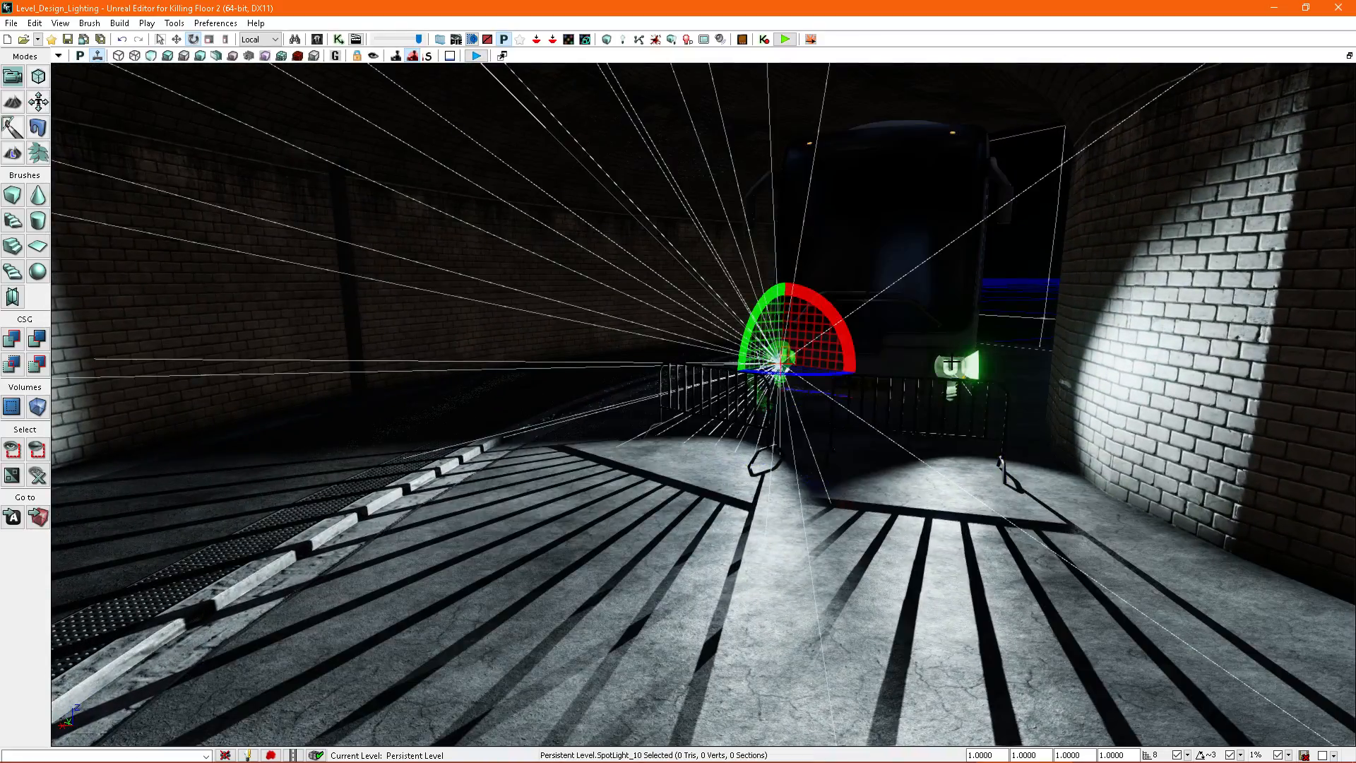
{"action": "left_click", "coordinate": [951, 364], "text": "ctrl"}
{"action": "right_click_drag", "start_coordinate": [951, 363], "coordinate": [1038, 417]}
{"action": "right_click_drag", "start_coordinate": [907, 441], "coordinate": [932, 419]}
Step: Select both steel barricades and disable Cast Dynamic Shadow
{"action": "left_click", "coordinate": [812, 416]}
{"action": "left_click", "coordinate": [974, 420], "text": "ctrl"}
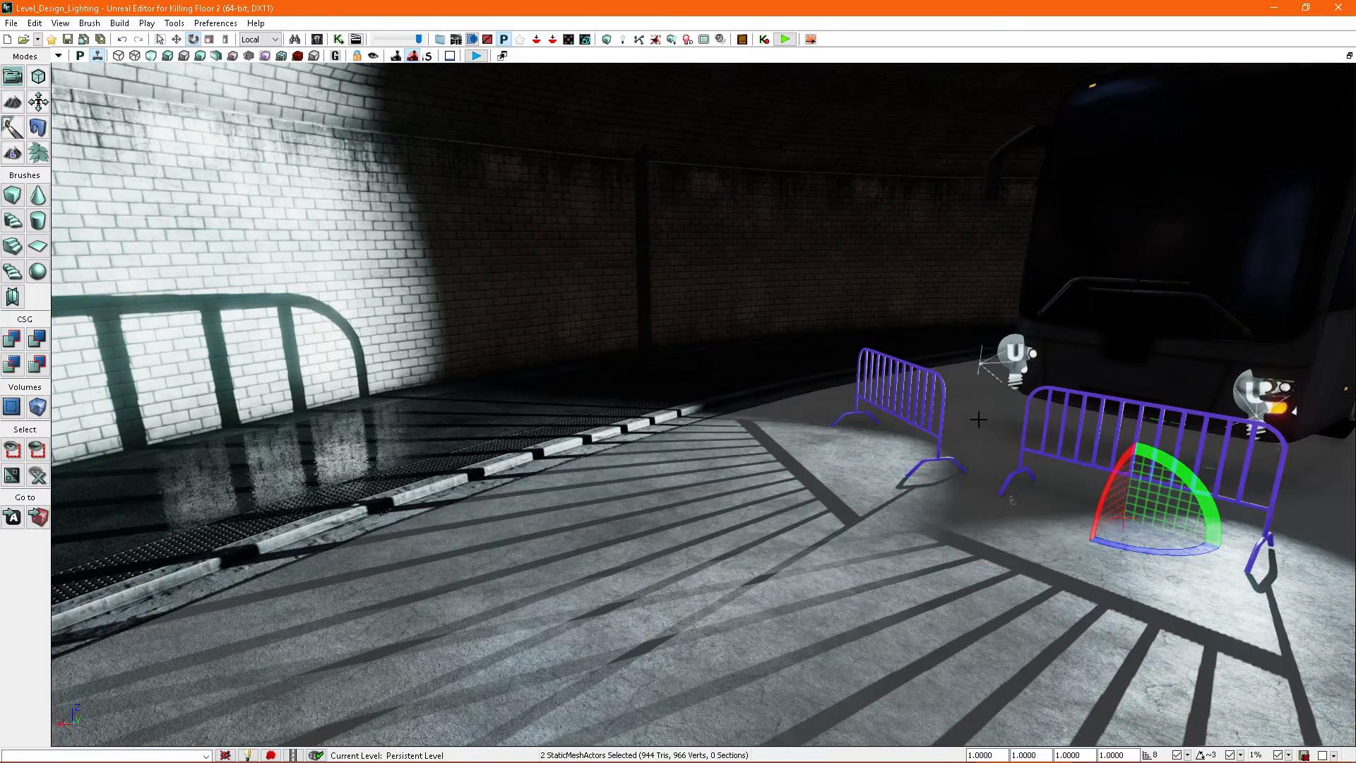
{"action": "key", "text": "F4"}
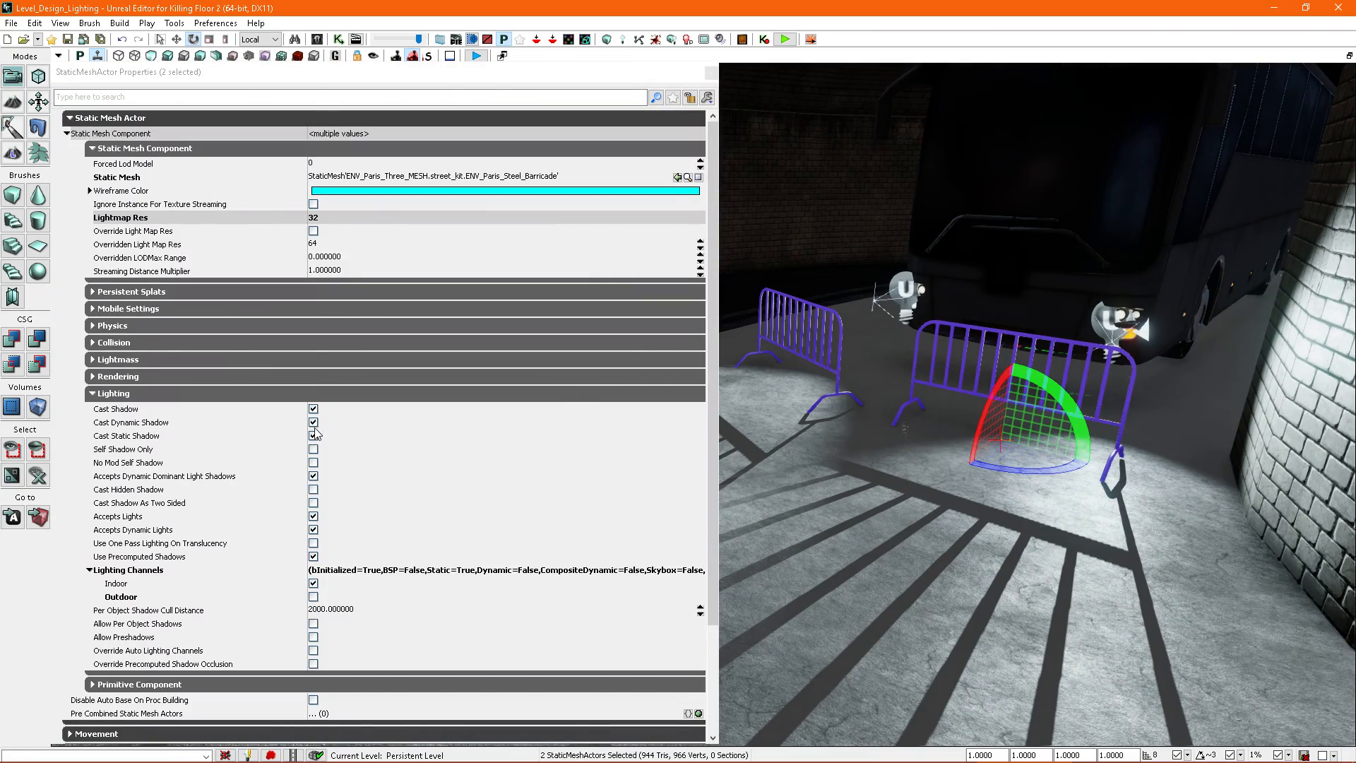
{"action": "left_click", "coordinate": [313, 422]}
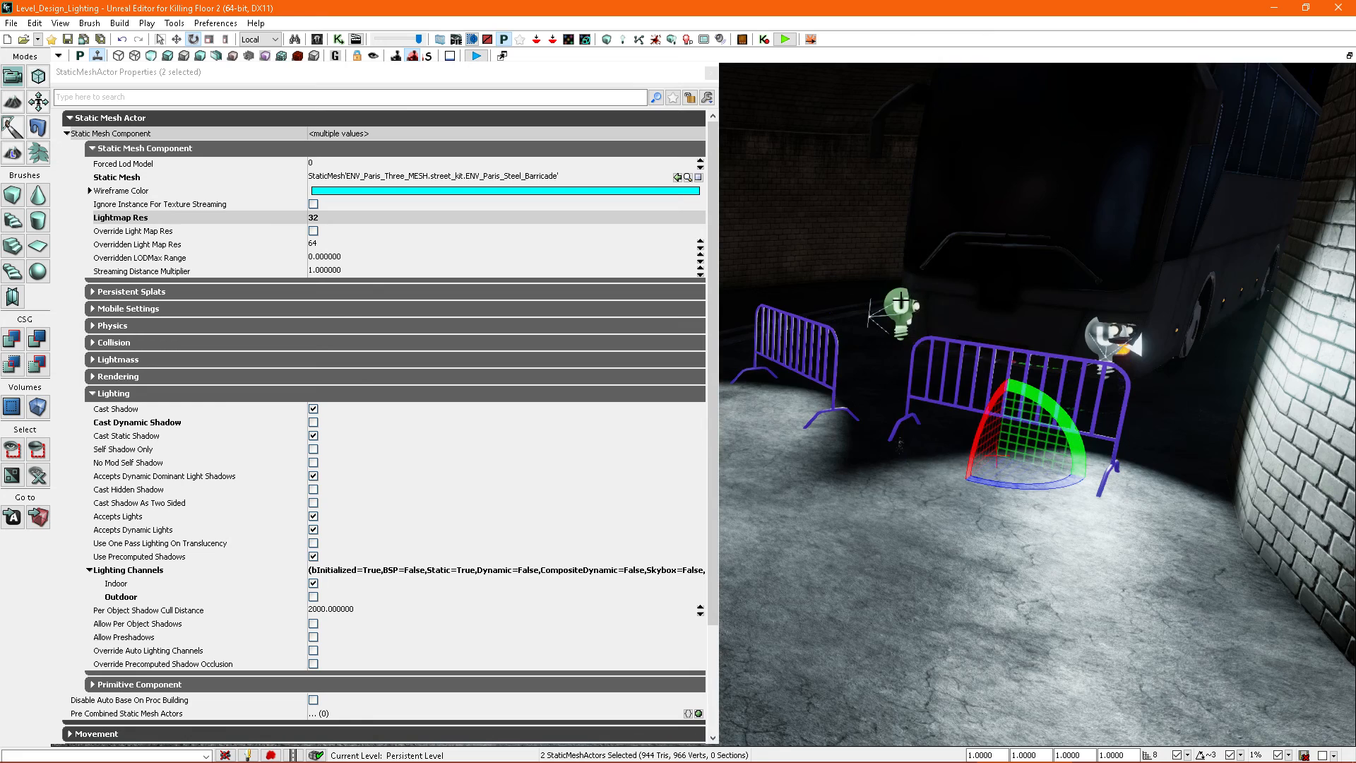
Step: Disable Cast Whole Scene Dynamic Shadows on both headlight spotlights
{"action": "left_click", "coordinate": [897, 309]}
{"action": "left_click", "coordinate": [1098, 332], "text": "ctrl"}
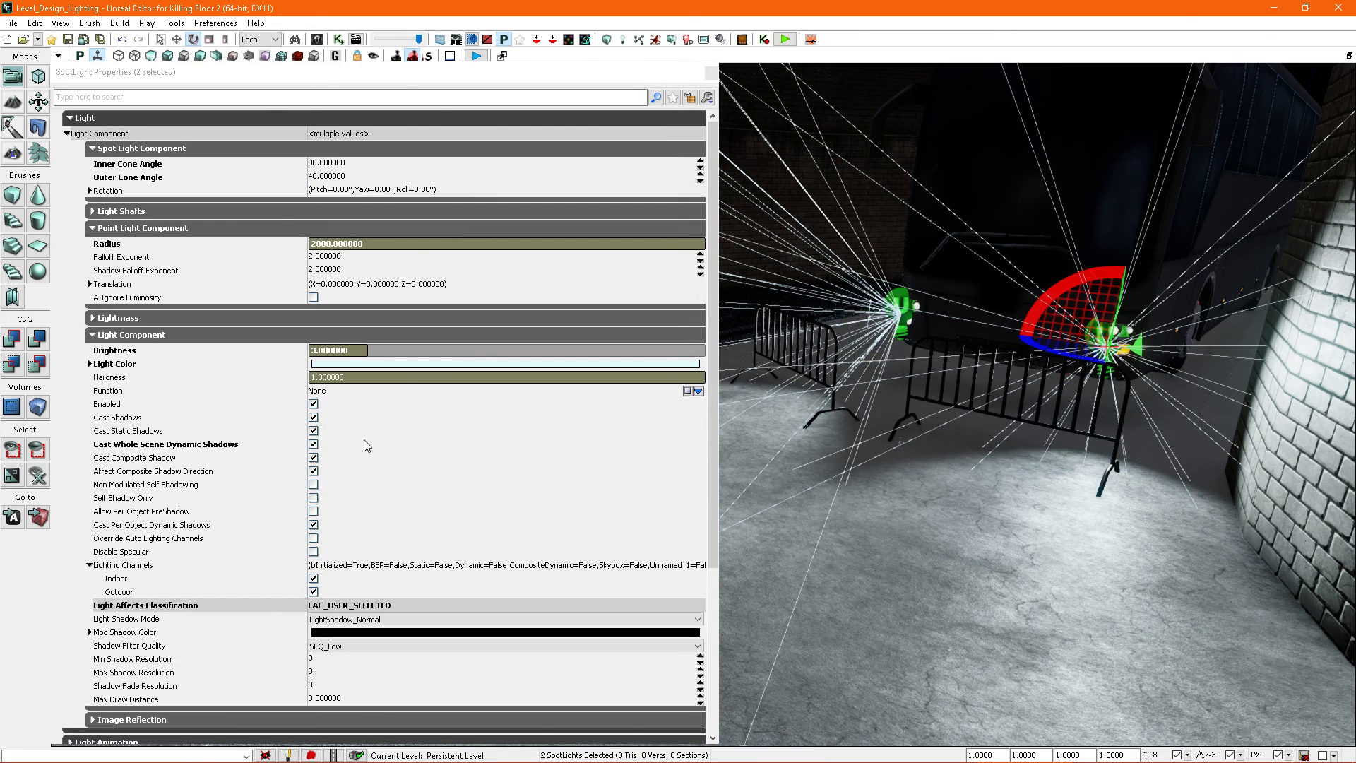
{"action": "left_click", "coordinate": [313, 444]}
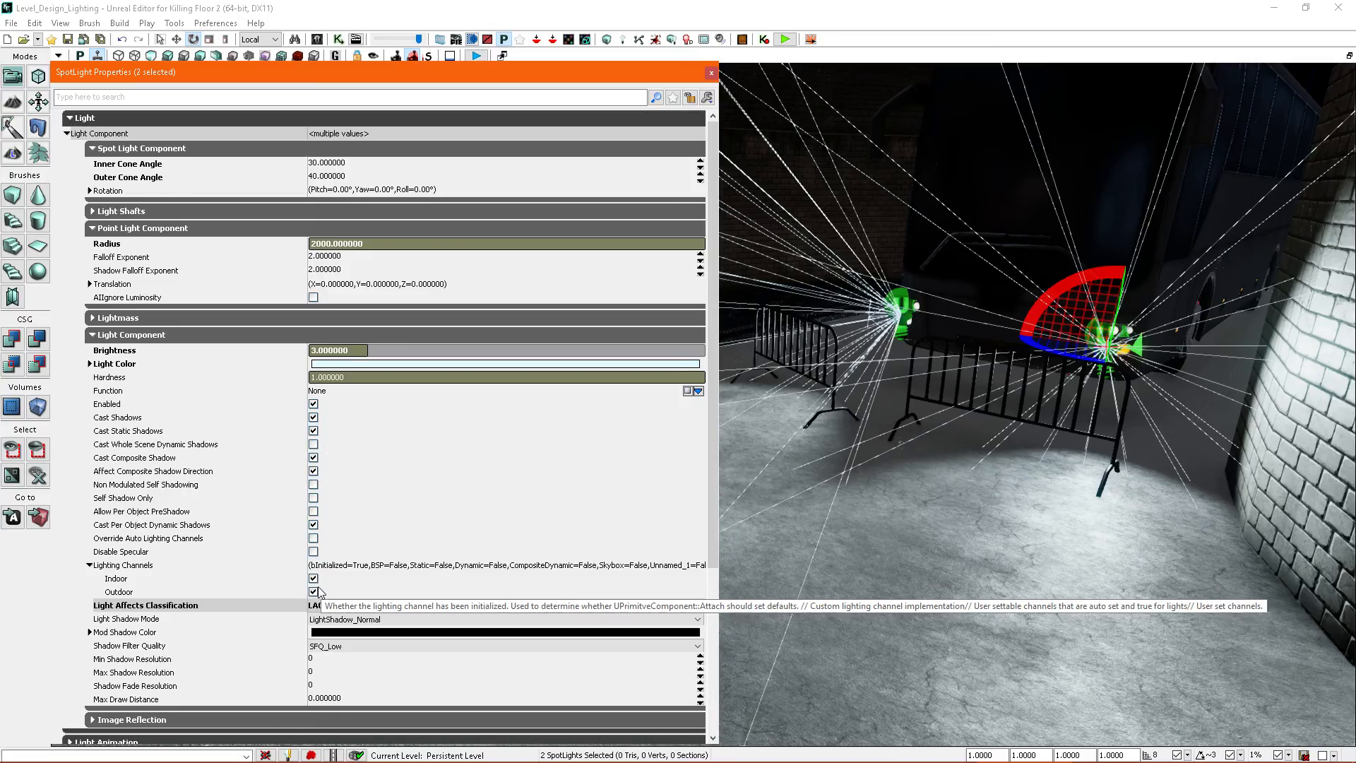
{"action": "left_click", "coordinate": [711, 76]}
Step: Select the road, sidewalk and tunnel wall meshes in front of the bus and check their lightmap resolution settings
{"action": "right_click_drag", "start_coordinate": [764, 388], "coordinate": [642, 78]}
{"action": "left_click", "coordinate": [751, 467]}
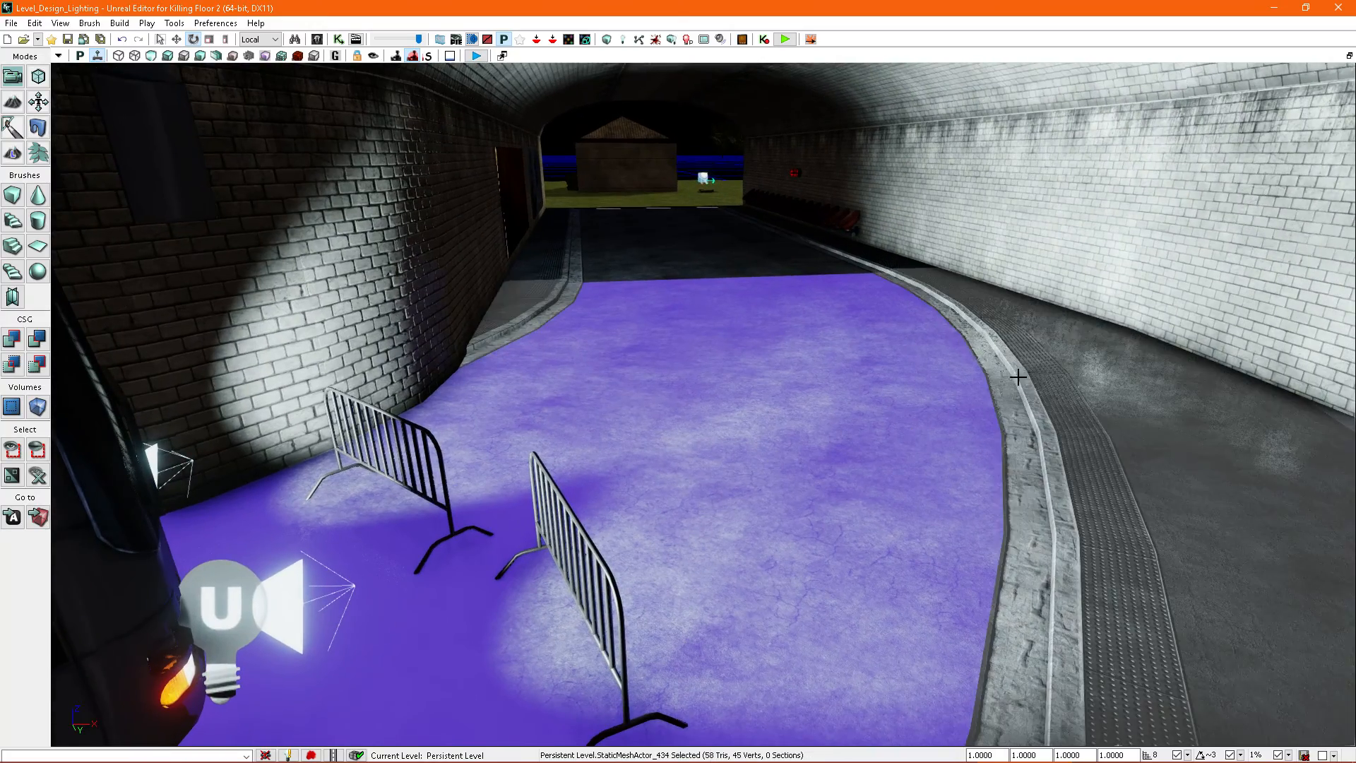
{"action": "left_click", "coordinate": [1020, 342], "text": "ctrl"}
{"action": "left_click", "coordinate": [1010, 233], "text": "ctrl"}
{"action": "right_click_drag", "start_coordinate": [1010, 233], "coordinate": [858, 403]}
{"action": "key", "text": "F4"}
{"action": "right_click_drag", "start_coordinate": [944, 360], "coordinate": [868, 381]}
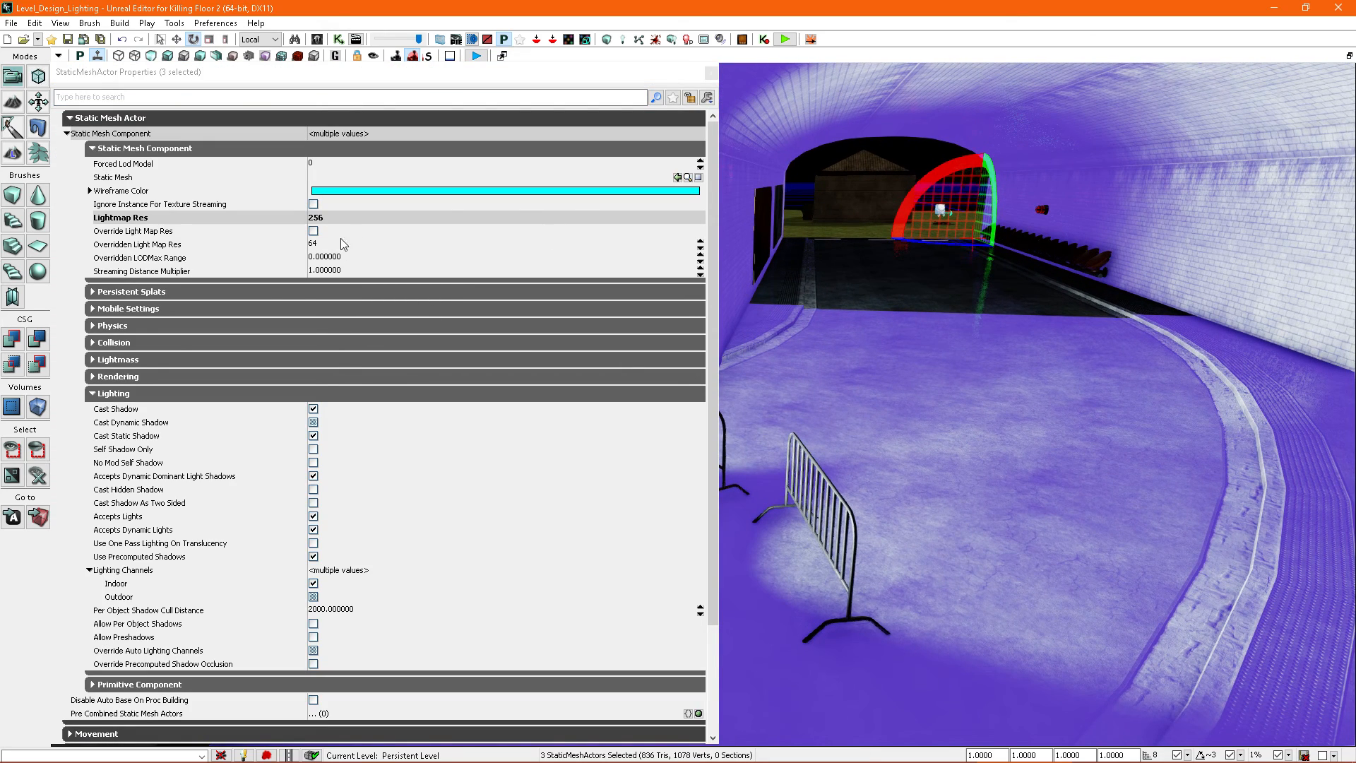
{"action": "left_click", "coordinate": [710, 73]}
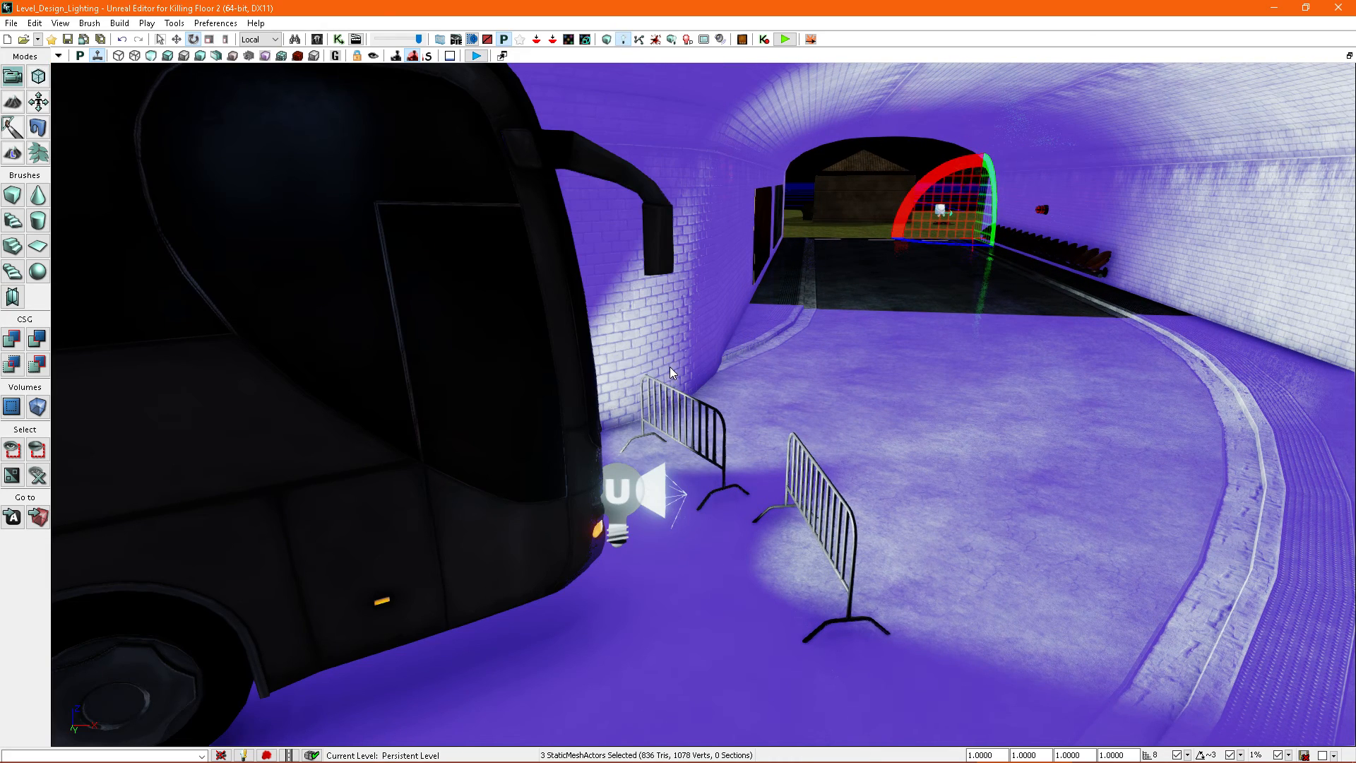
Step: Build lighting for the selected actors only and inspect the baked barricade shadows on the road
{"action": "left_click", "coordinate": [611, 612]}
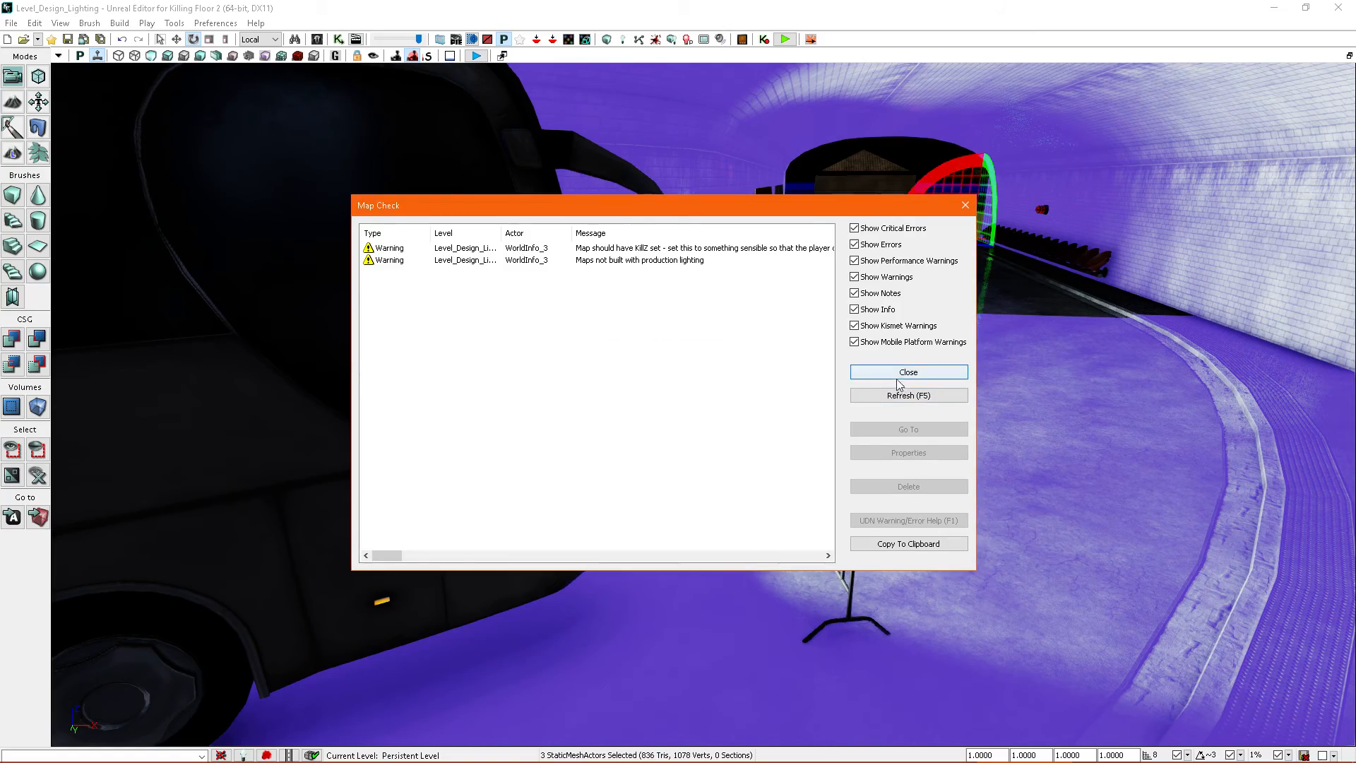
{"action": "left_click", "coordinate": [898, 376]}
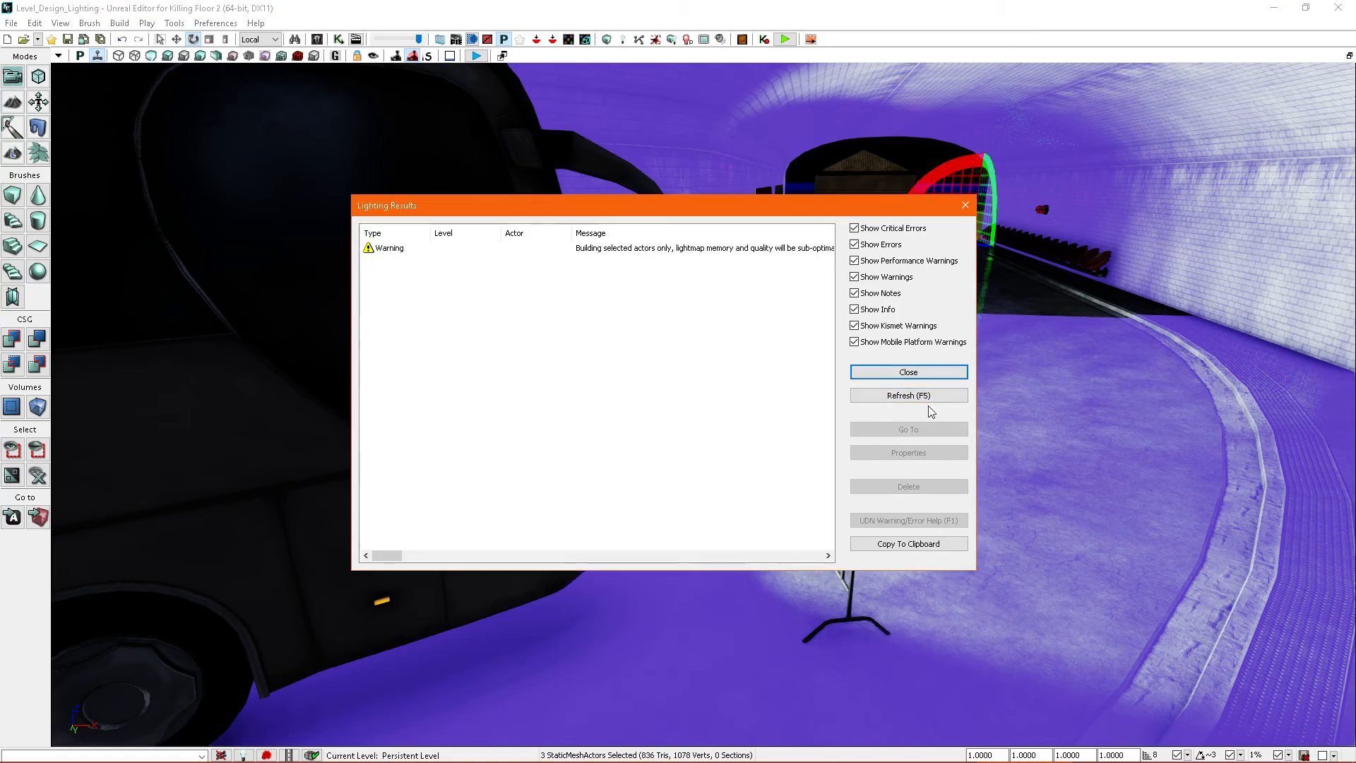
{"action": "left_click", "coordinate": [934, 373]}
{"action": "right_click_drag", "start_coordinate": [902, 417], "coordinate": [685, 468]}
{"action": "key", "text": "g"}
{"action": "key", "text": "g"}
{"action": "key", "text": "g"}
{"action": "key", "text": "g"}
Step: Override the light map resolution of the three selected meshes with 1024 and rebuild lighting for the selected actors
{"action": "key", "text": "F4"}
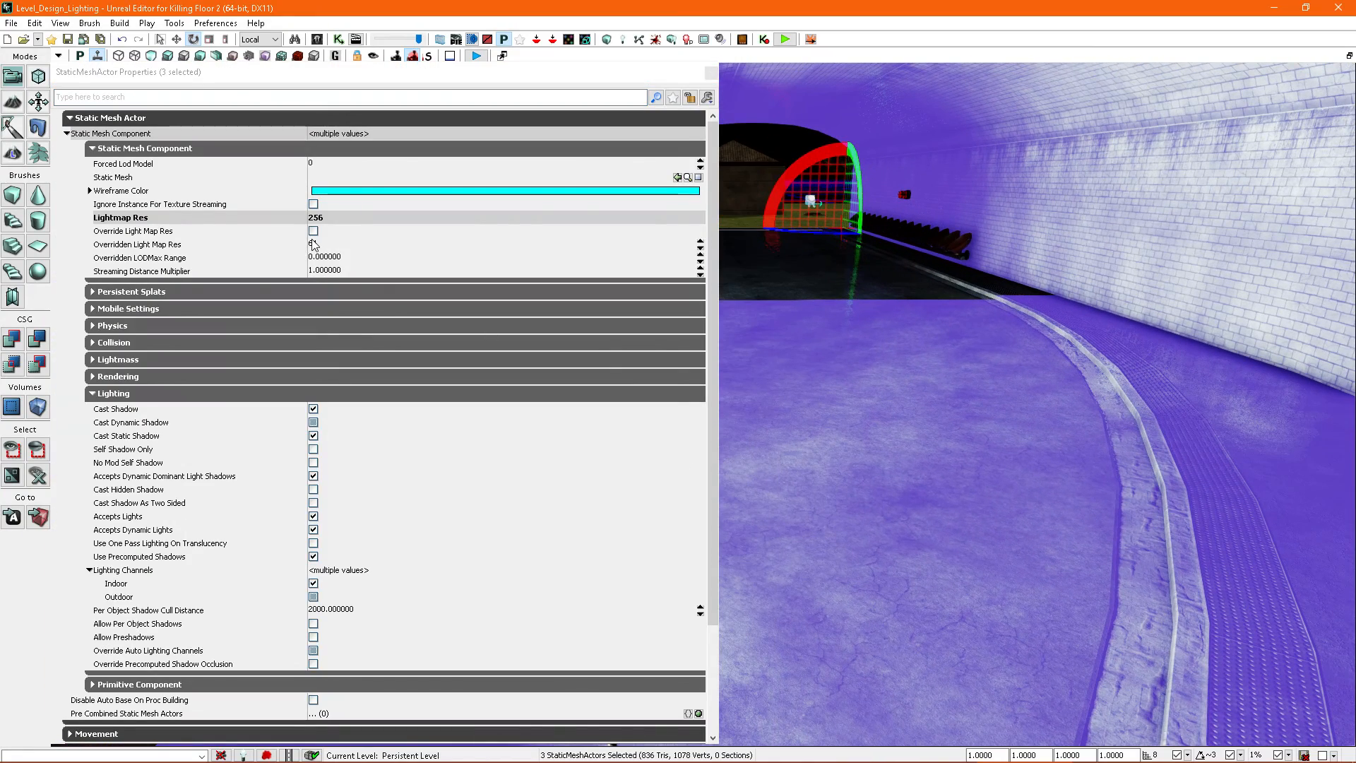
{"action": "left_click", "coordinate": [314, 231]}
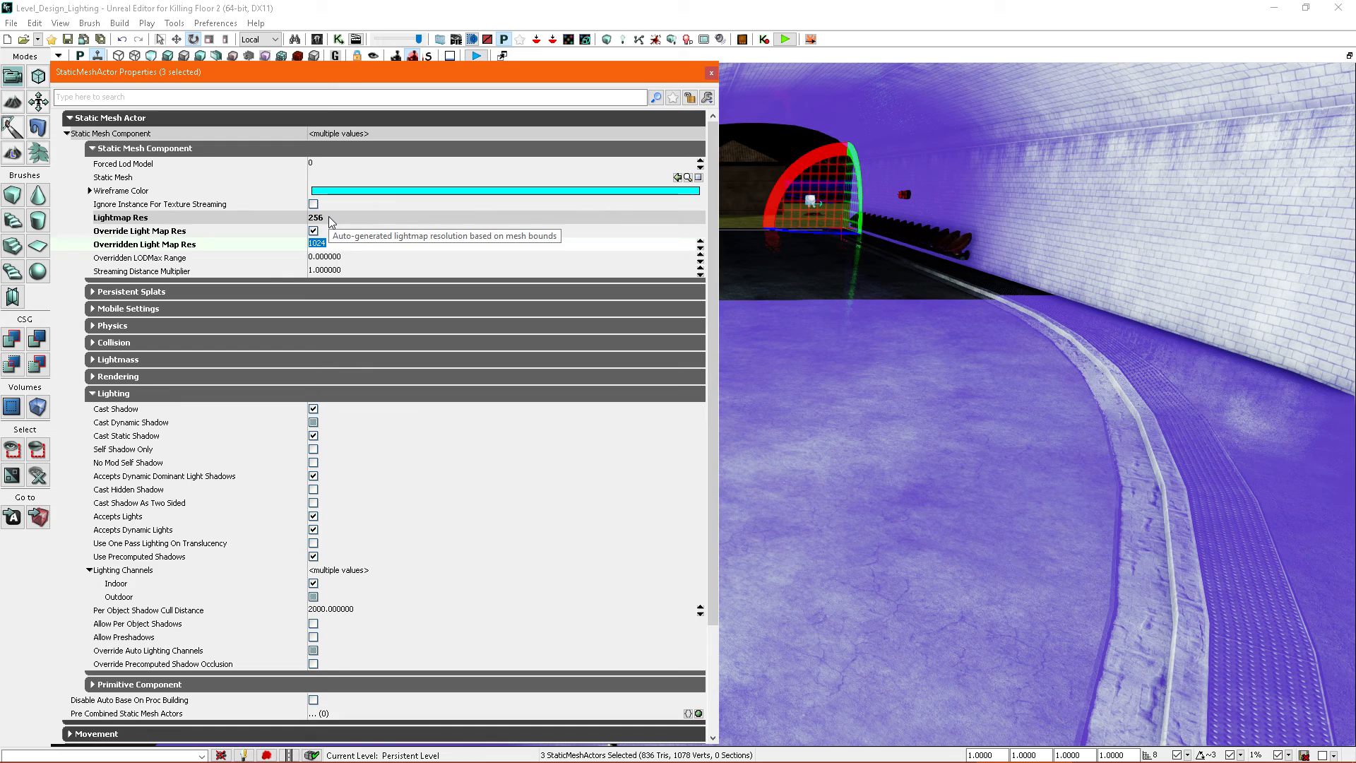
{"action": "left_click", "coordinate": [624, 40]}
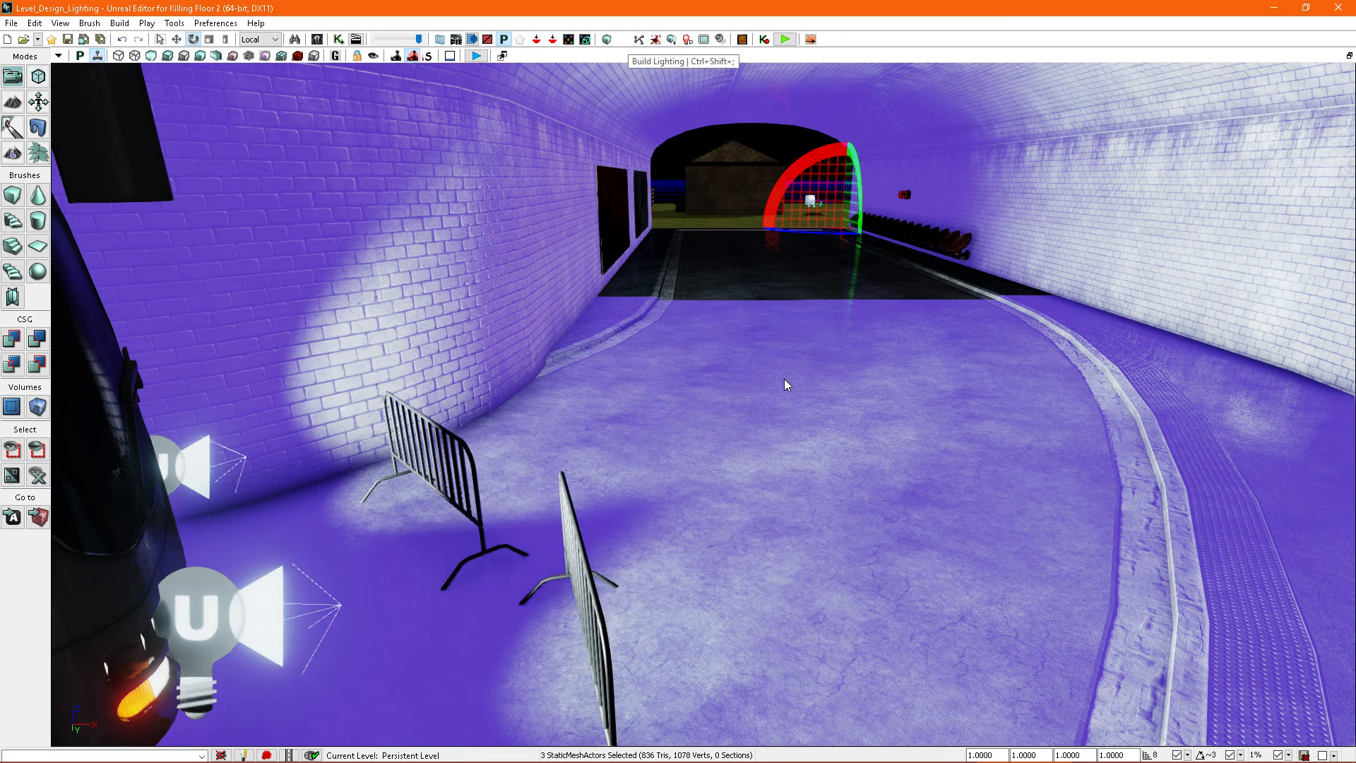
{"action": "left_click", "coordinate": [624, 611]}
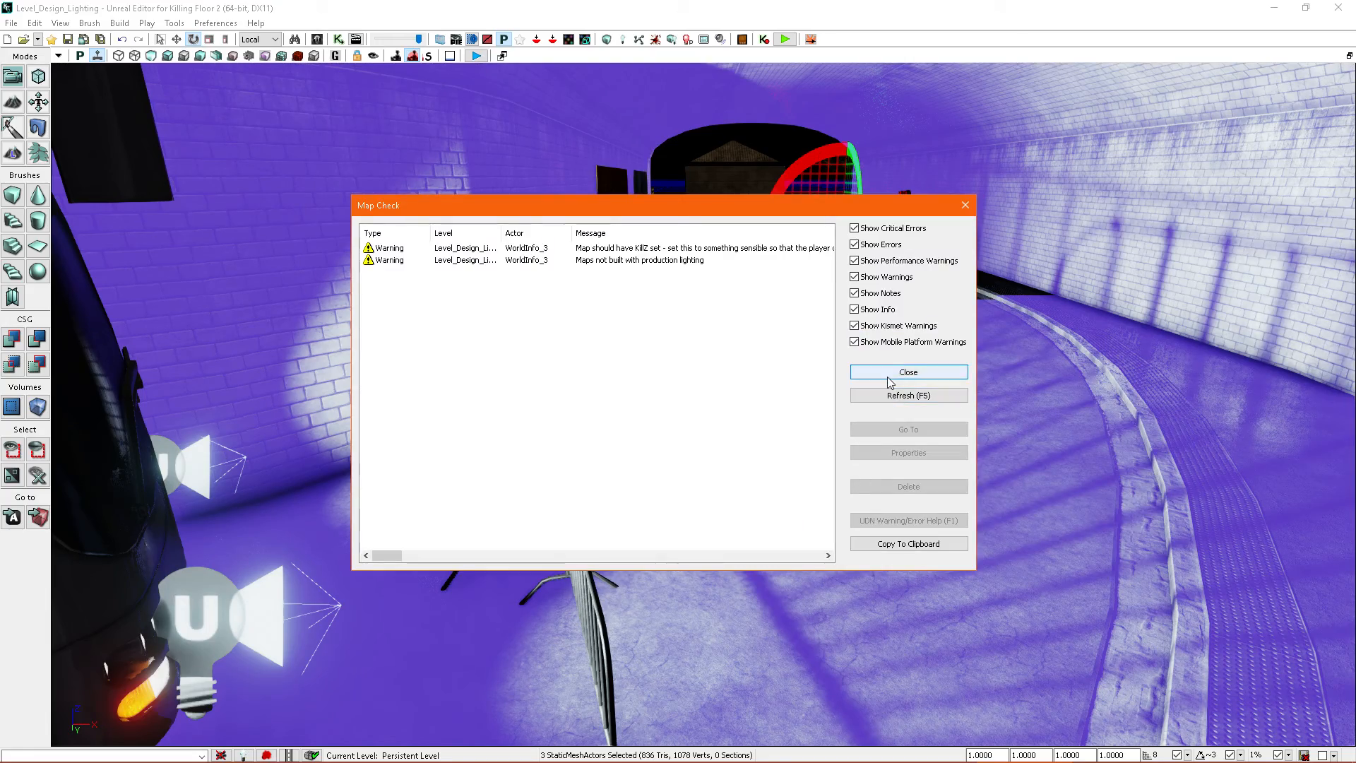
Step: Set the overridden light map resolution of the three selected meshes to 2048 and rebuild lighting for the selected actors
{"action": "left_click", "coordinate": [888, 376]}
{"action": "right_click_drag", "start_coordinate": [889, 376], "coordinate": [848, 416]}
{"action": "key", "text": "g"}
{"action": "key", "text": "g"}
{"action": "key", "text": "F4"}
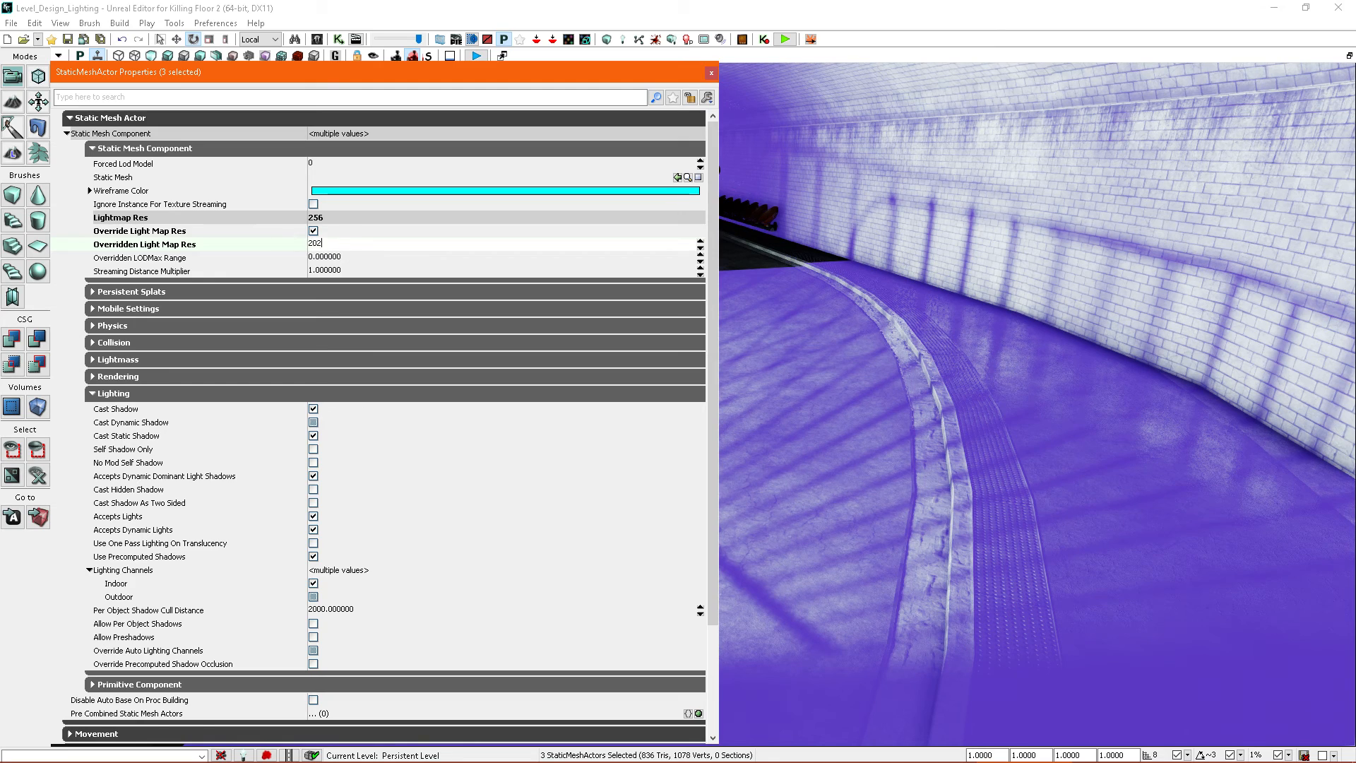
{"action": "key", "text": "Return"}
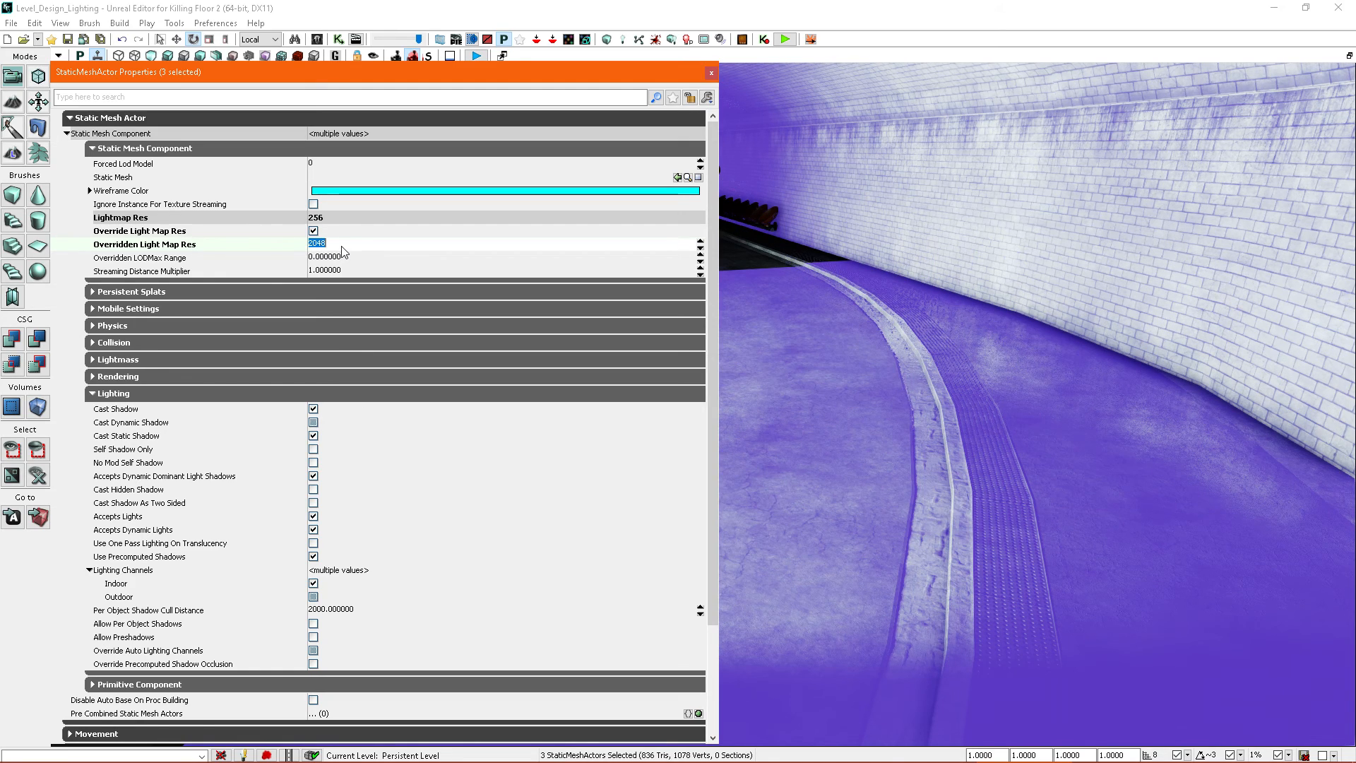
{"action": "left_click", "coordinate": [622, 40]}
{"action": "left_click", "coordinate": [606, 606]}
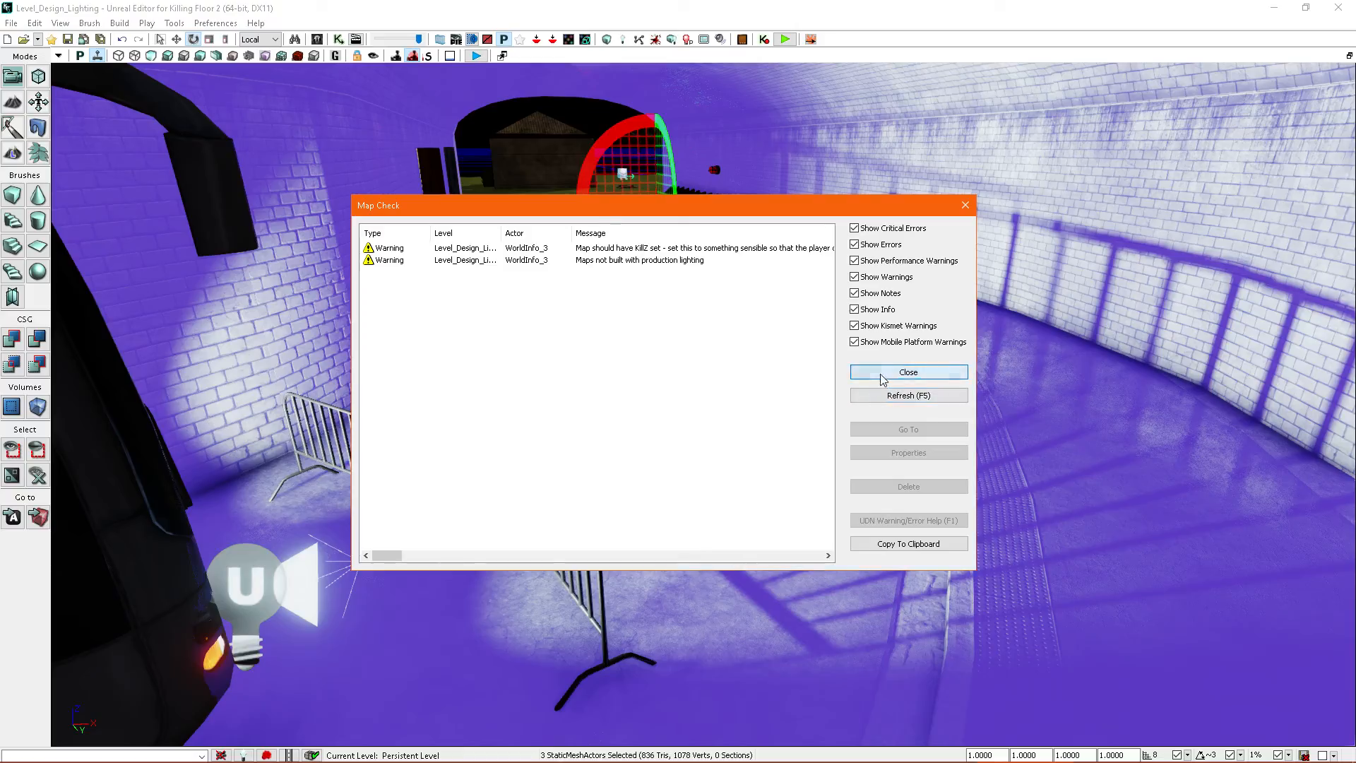
{"action": "left_click", "coordinate": [883, 378]}
Step: Examine the baked barricade shadows in front of the bus and the light properties of both headlight spotlights
{"action": "right_click_drag", "start_coordinate": [796, 417], "coordinate": [890, 488]}
{"action": "key", "text": "g"}
{"action": "key", "text": "g"}
{"action": "key", "text": "g"}
{"action": "key", "text": "g"}
{"action": "key", "text": "g"}
{"action": "key", "text": "g"}
{"action": "key", "text": "g"}
{"action": "key", "text": "g"}
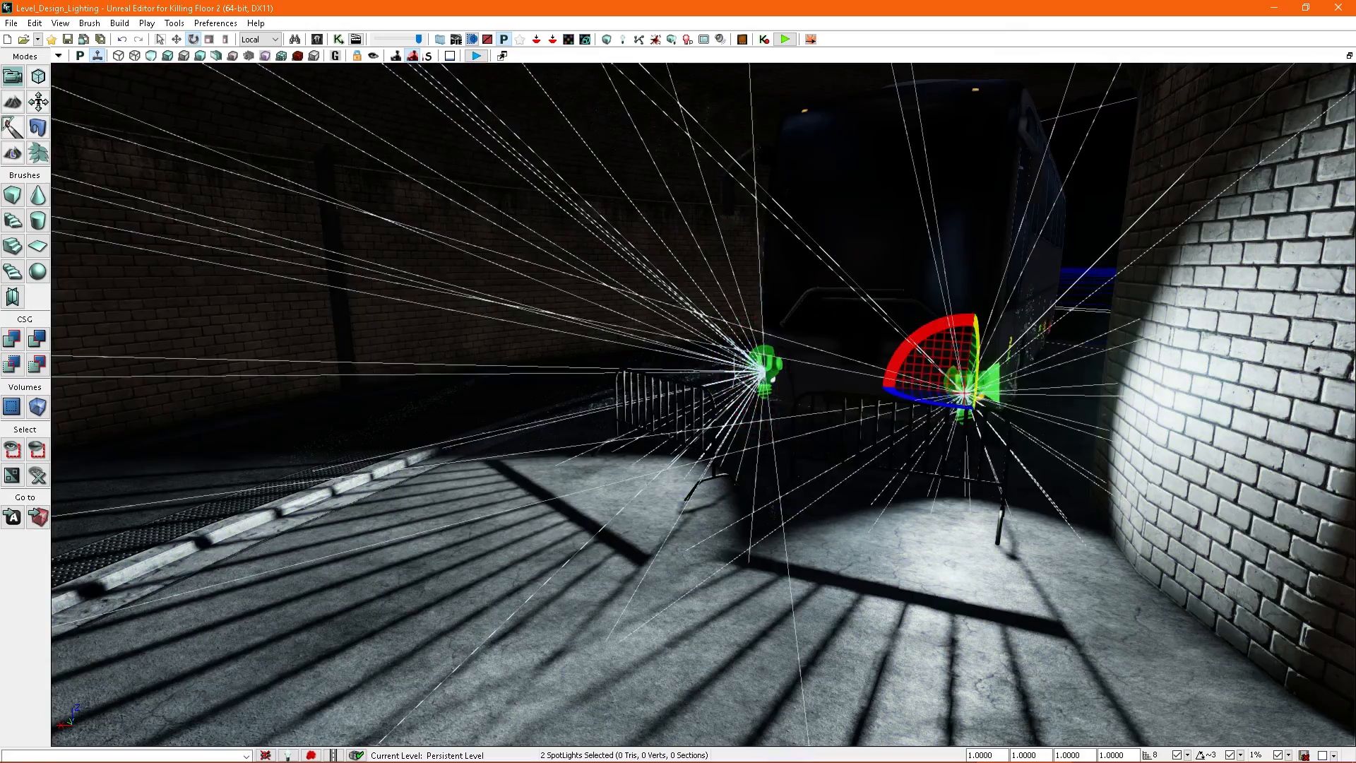
{"action": "key", "text": "F4"}
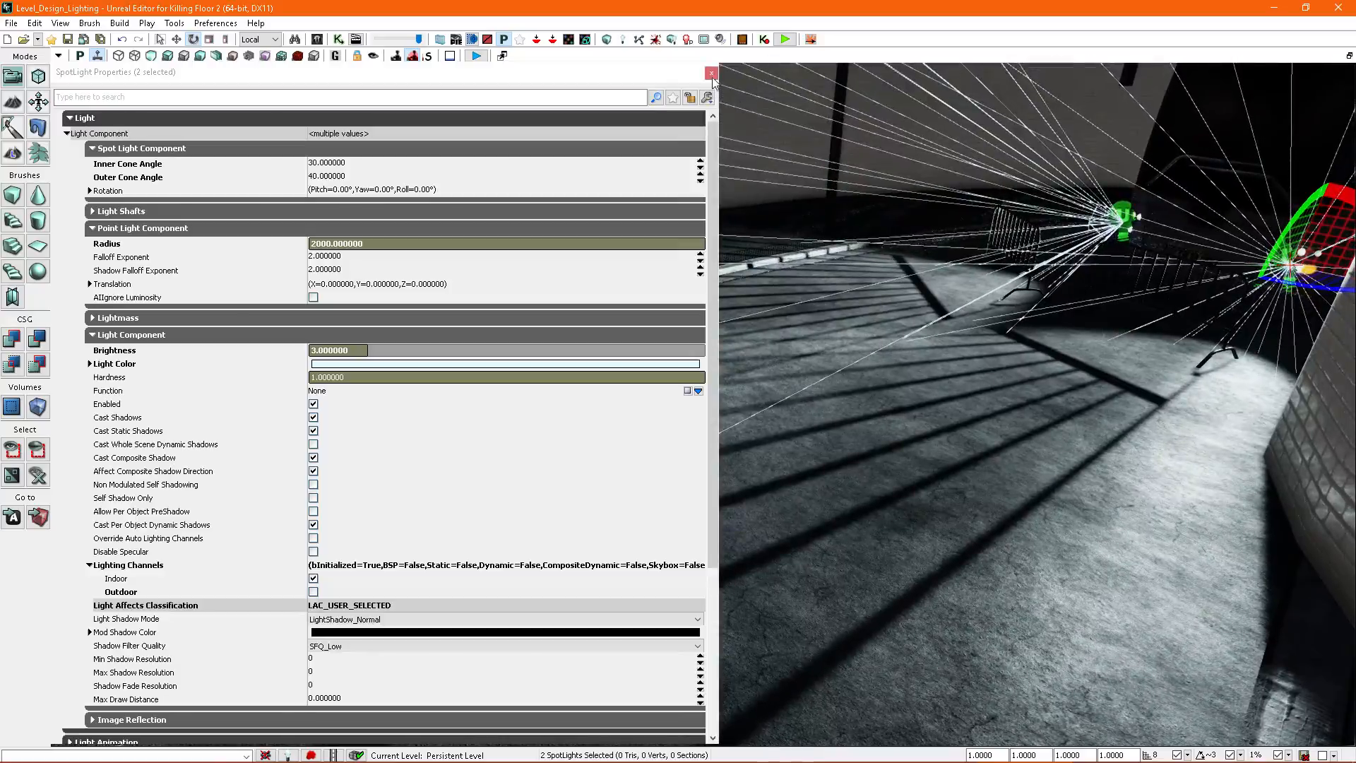
{"action": "left_click", "coordinate": [712, 74]}
Step: Select the outdoor point light and position it in the fire beside the brick house
{"action": "right_click_drag", "start_coordinate": [878, 302], "coordinate": [1031, 275]}
{"action": "right_click_drag", "start_coordinate": [702, 404], "coordinate": [683, 443]}
{"action": "left_click", "coordinate": [637, 291]}
{"action": "right_click_drag", "start_coordinate": [636, 291], "coordinate": [478, 275]}
{"action": "key", "text": "space"}
{"action": "key", "text": "space"}
{"action": "left_click_drag", "start_coordinate": [452, 259], "coordinate": [888, 507]}
{"action": "right_click_drag", "start_coordinate": [888, 507], "coordinate": [798, 381]}
Step: Change the fire point light's color to a warm orange, about R 1.00, G 0.42, B 0.14
{"action": "key", "text": "F4"}
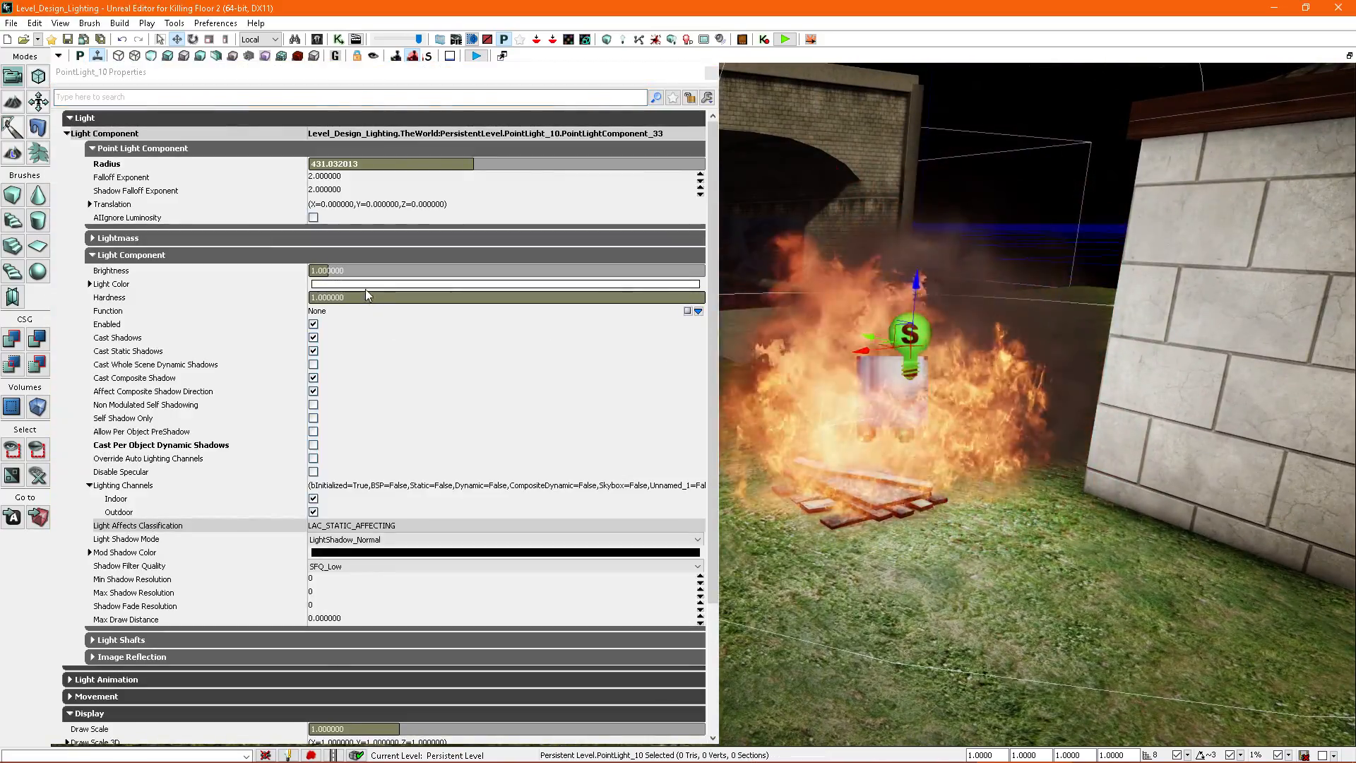
{"action": "left_click", "coordinate": [363, 284]}
{"action": "left_click_drag", "start_coordinate": [241, 406], "coordinate": [261, 384]}
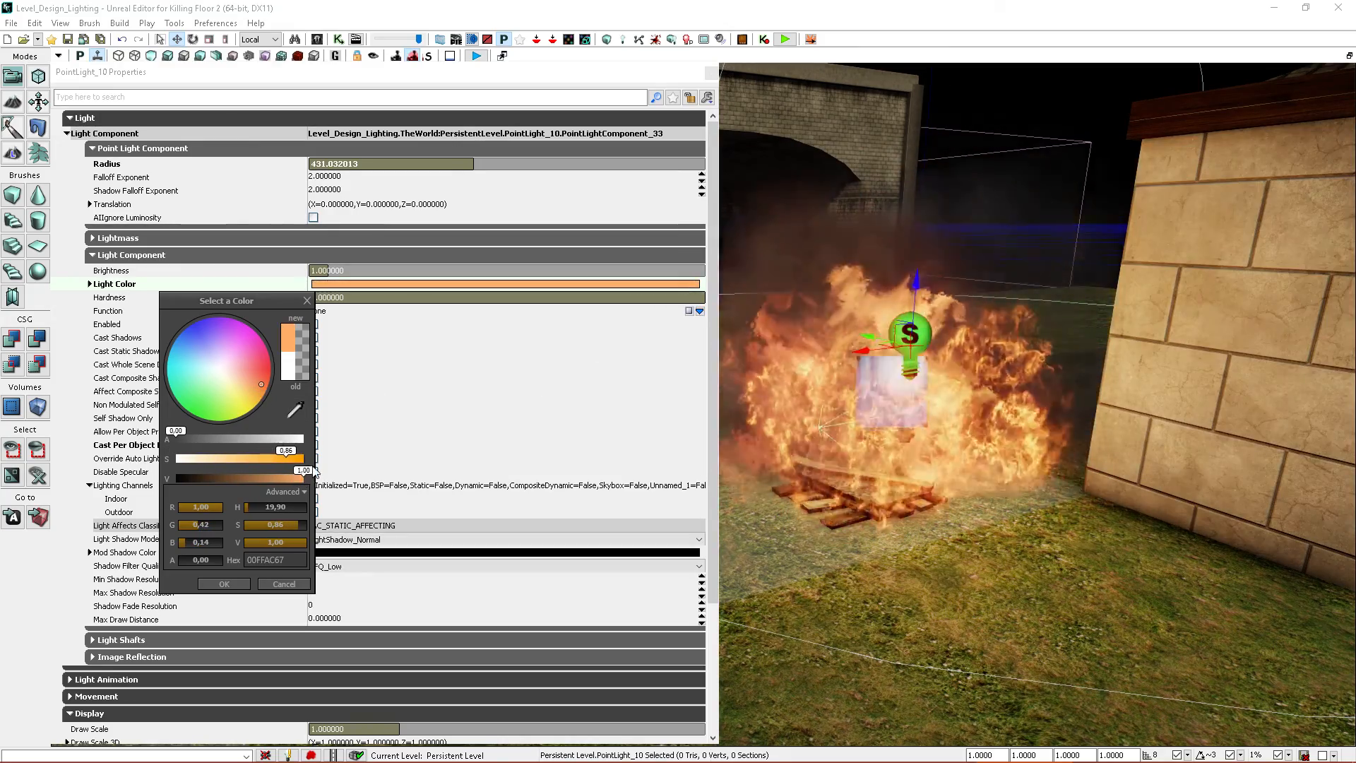
{"action": "left_click", "coordinate": [223, 584]}
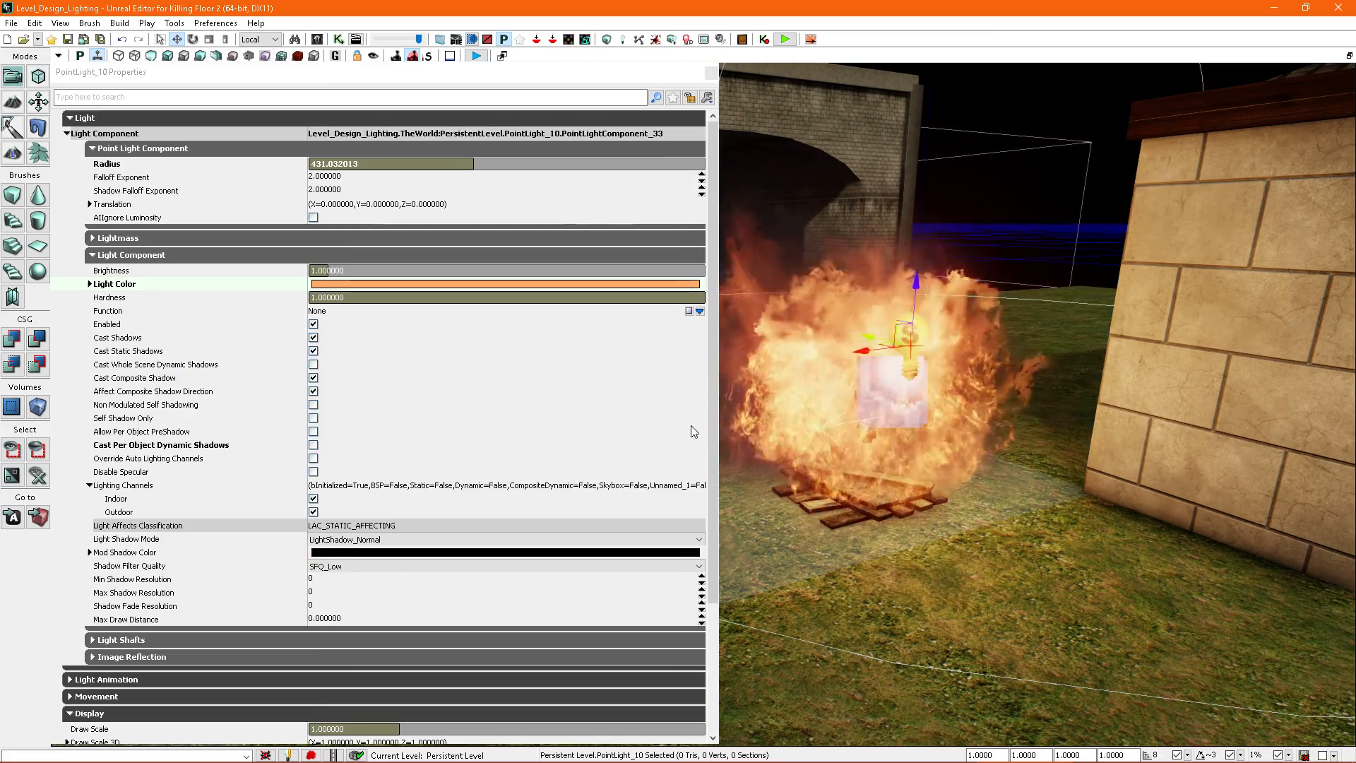
Step: Set the fire light's animation to a minimum brightness of 0.6 and the LightAnim_Flicker type
{"action": "left_click_drag", "start_coordinate": [710, 305], "coordinate": [712, 392]}
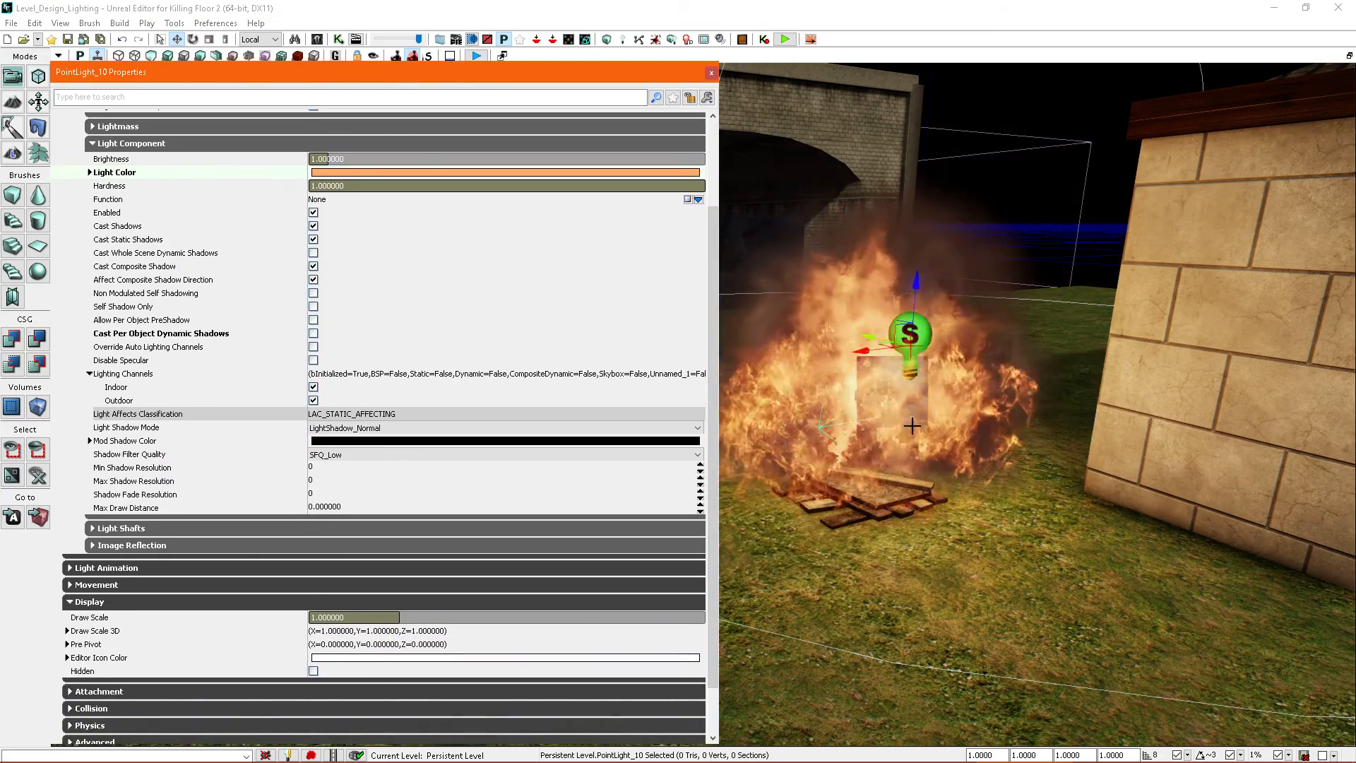
{"action": "right_click_drag", "start_coordinate": [916, 425], "coordinate": [936, 417]}
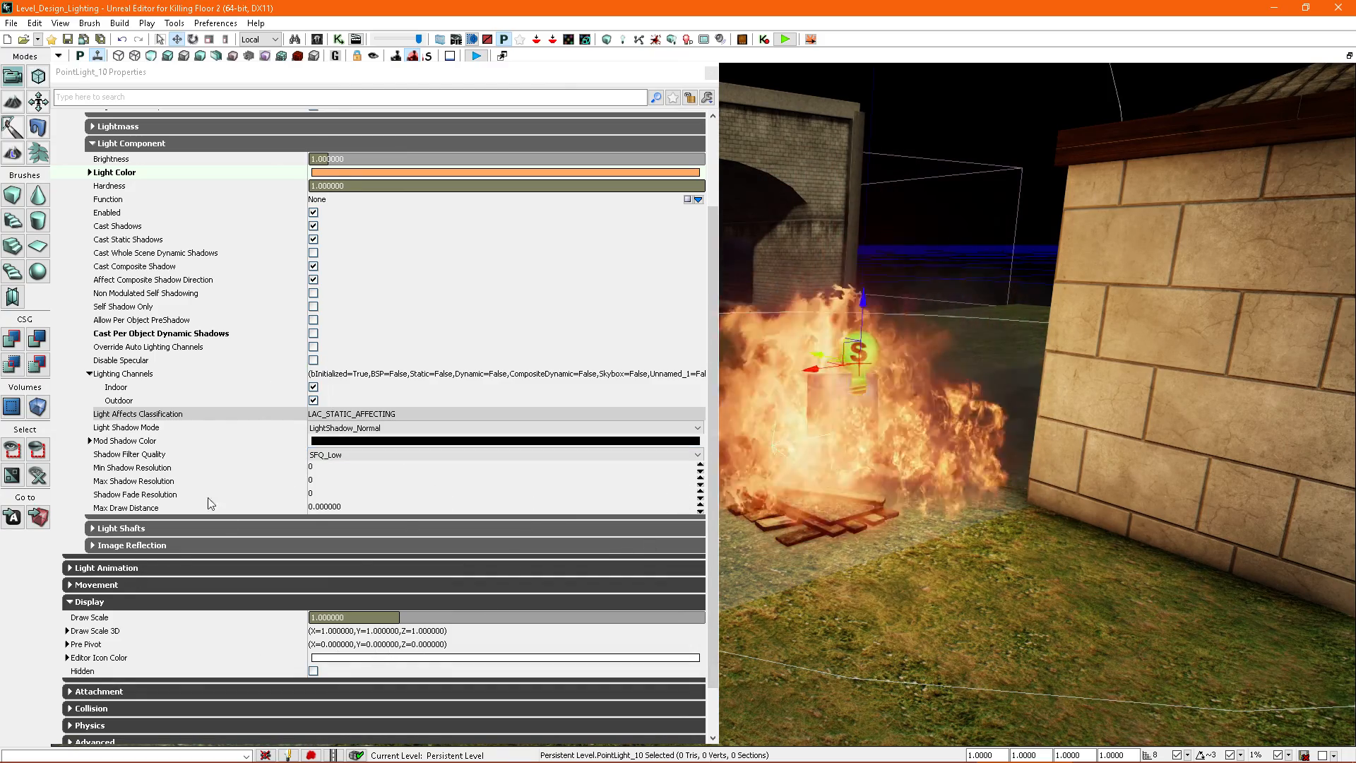
{"action": "left_click", "coordinate": [70, 568]}
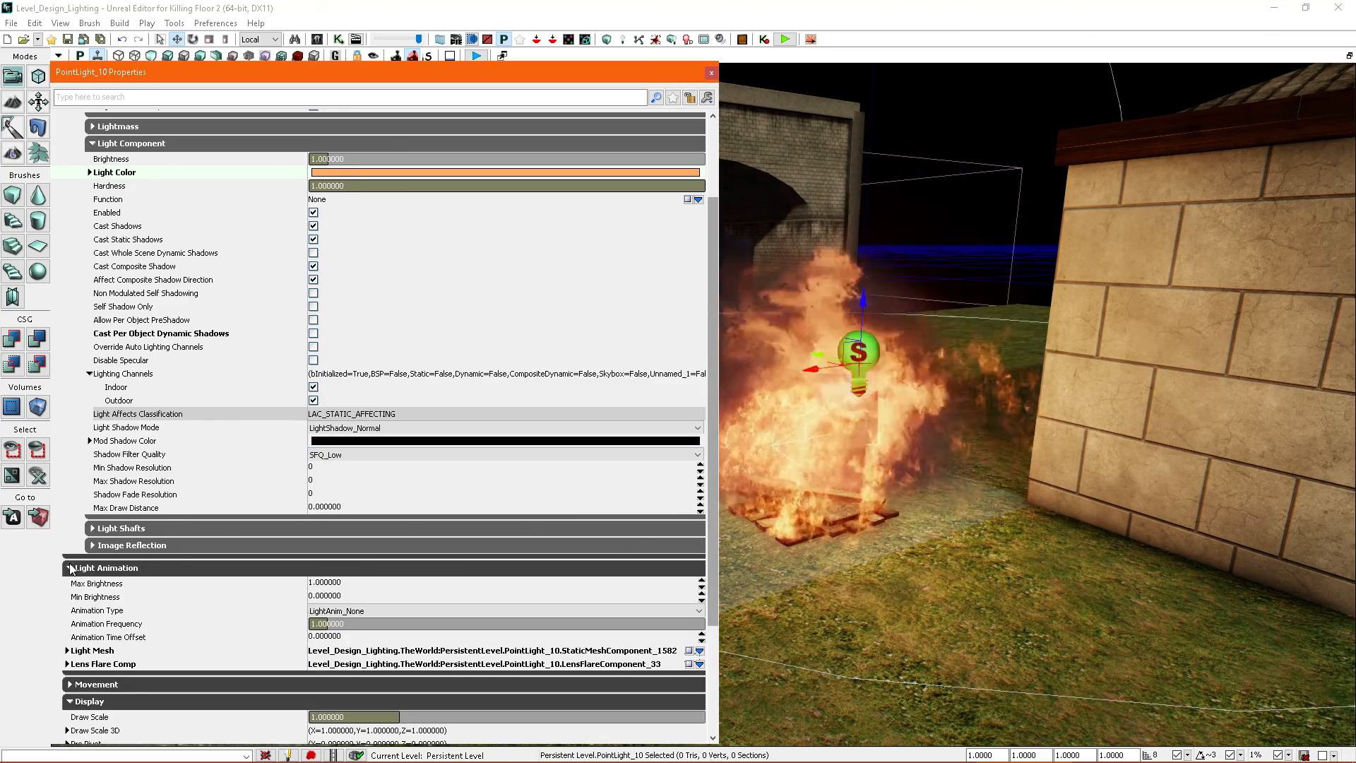
{"action": "left_click", "coordinate": [353, 595]}
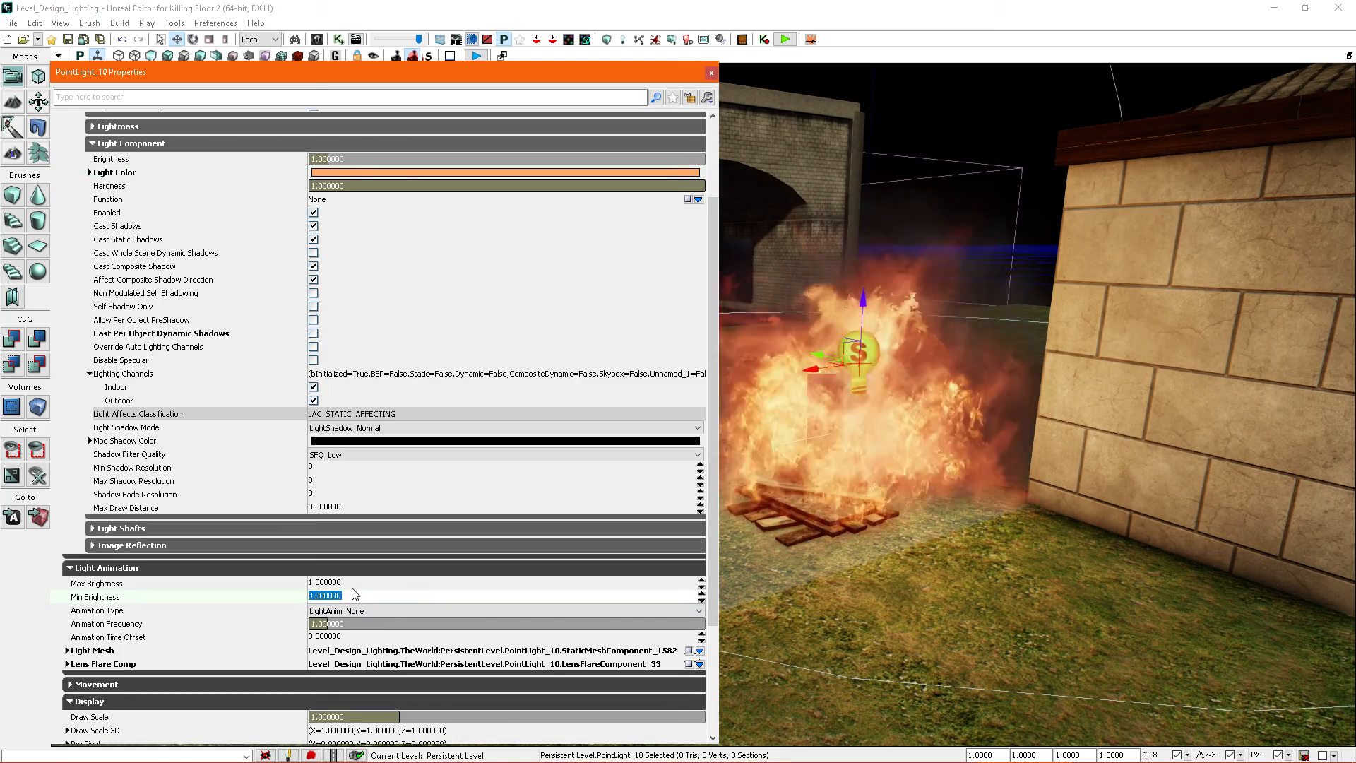
{"action": "type", "text": "0.6"}
{"action": "key", "text": "Return"}
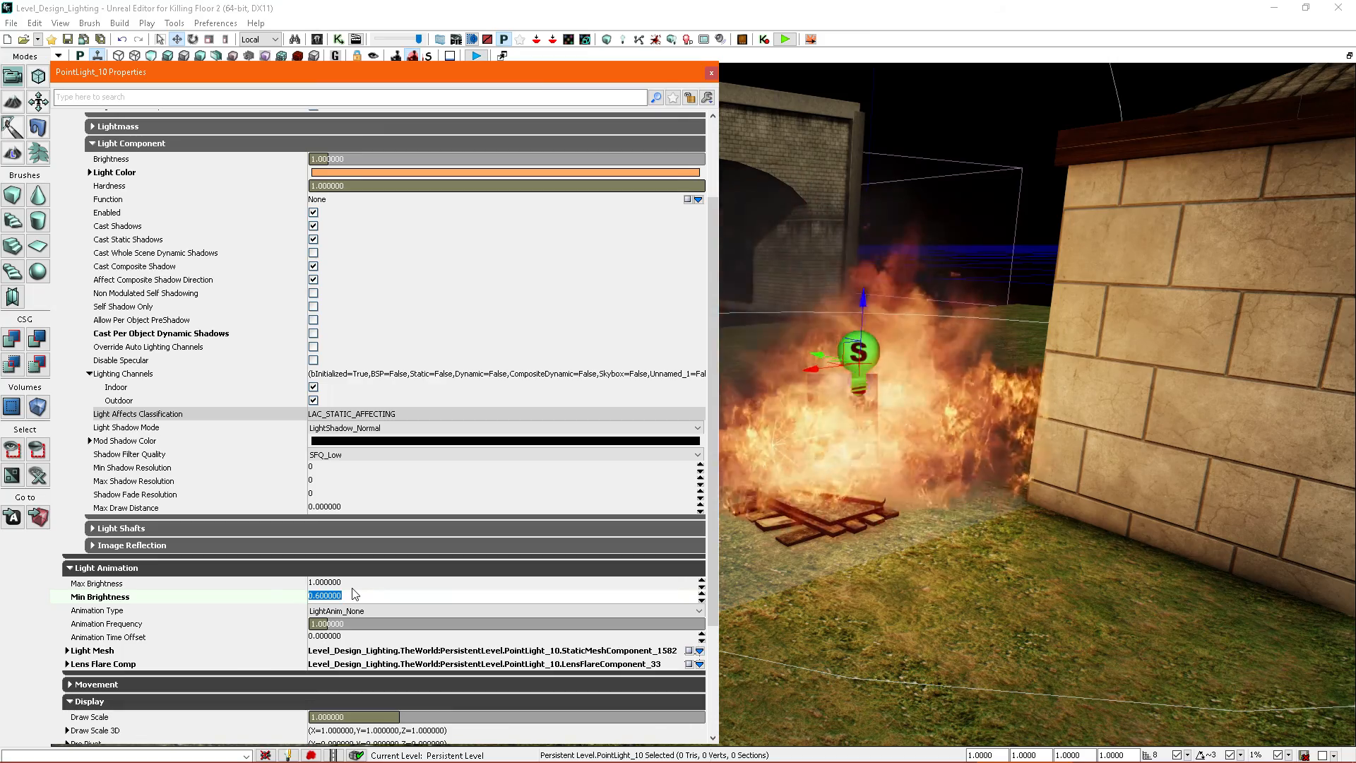
{"action": "left_click", "coordinate": [361, 611]}
{"action": "left_click", "coordinate": [339, 631]}
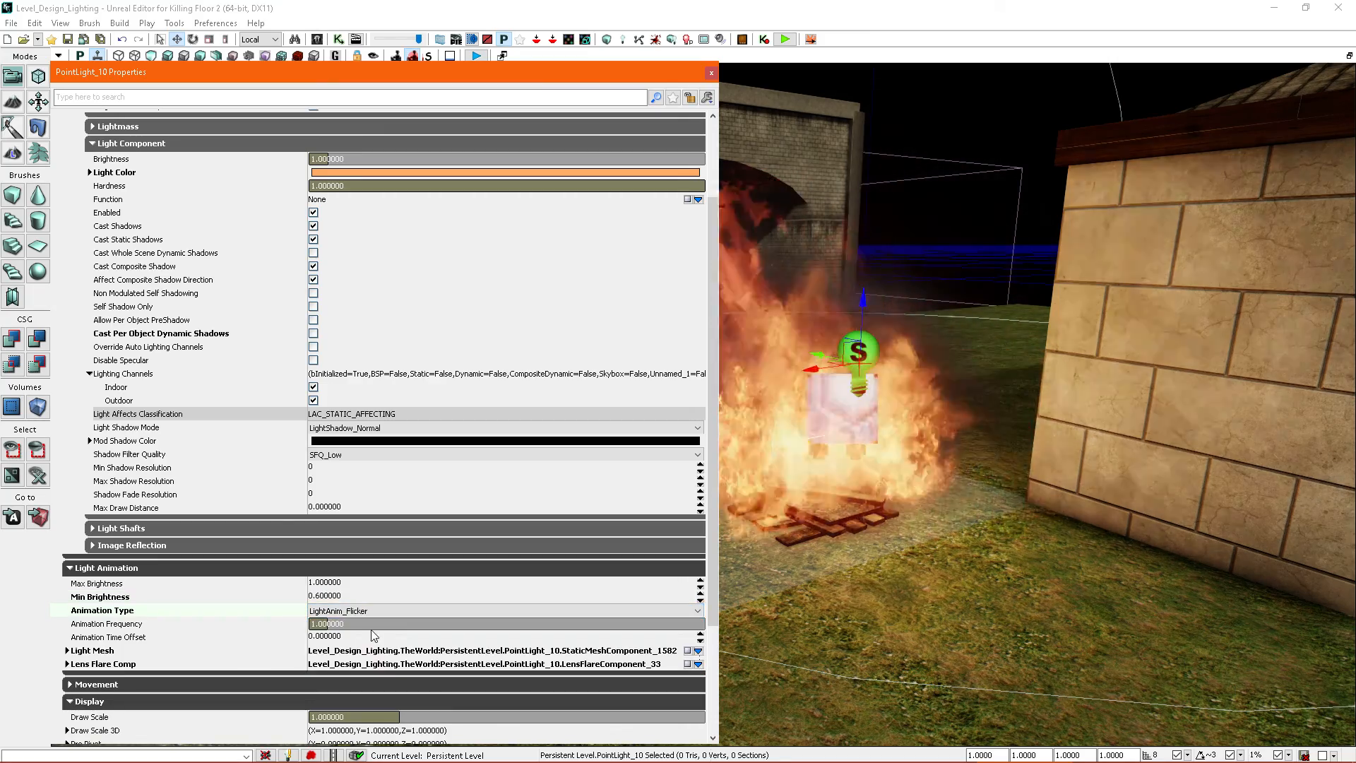
Step: Set the fire light's animation frequency to 0.42 and check the flicker on the grass and wall
{"action": "right_click_drag", "start_coordinate": [1014, 469], "coordinate": [1060, 438]}
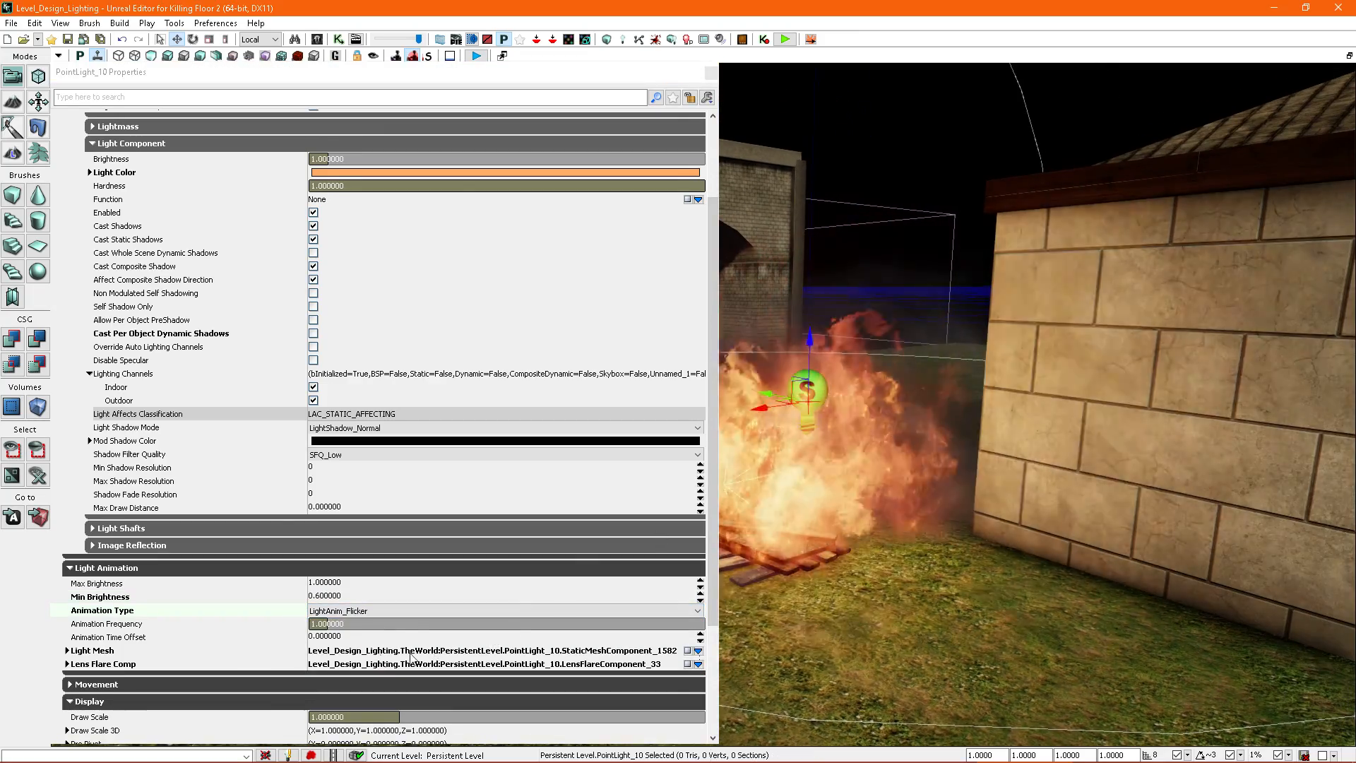
{"action": "left_click", "coordinate": [350, 624]}
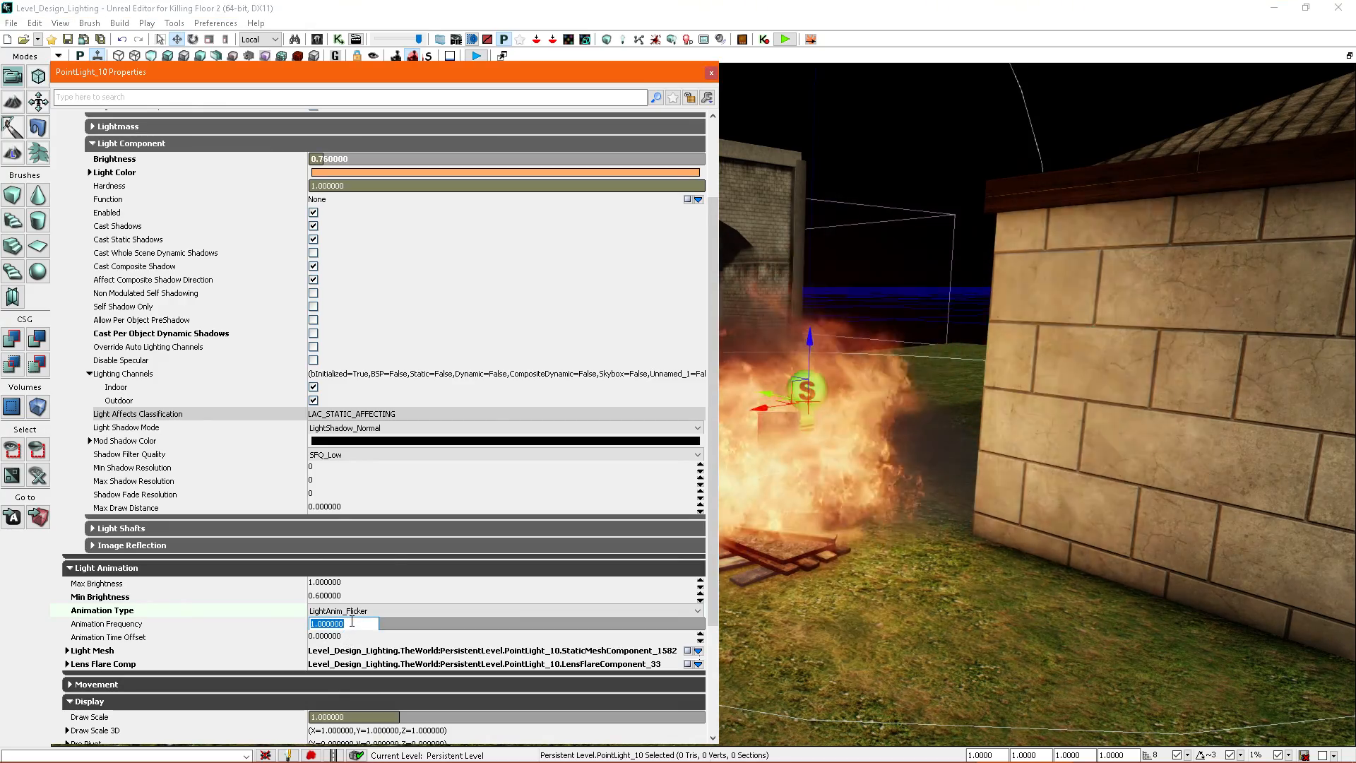
{"action": "type", "text": ".42"}
{"action": "key", "text": "Return"}
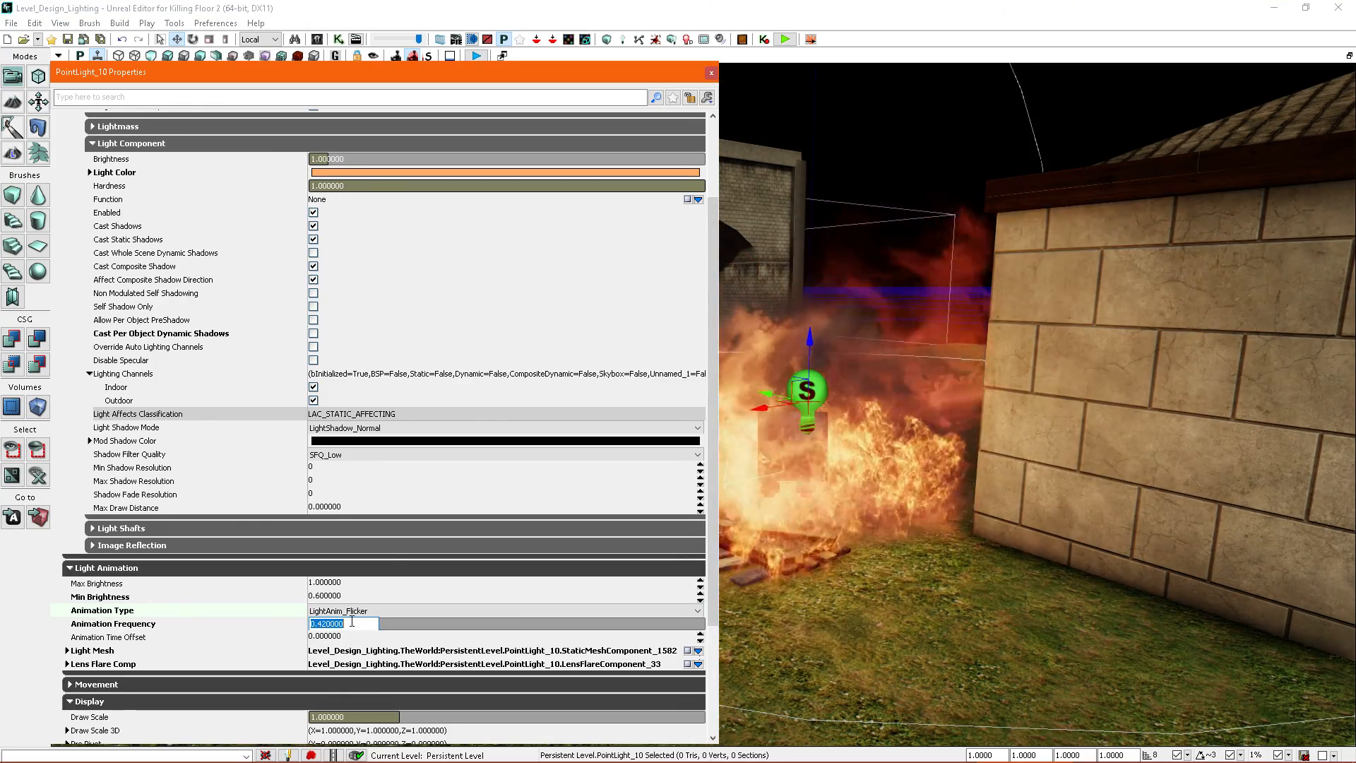
{"action": "left_click_drag", "start_coordinate": [1090, 433], "coordinate": [1066, 462]}
{"action": "right_click_drag", "start_coordinate": [890, 480], "coordinate": [877, 490]}
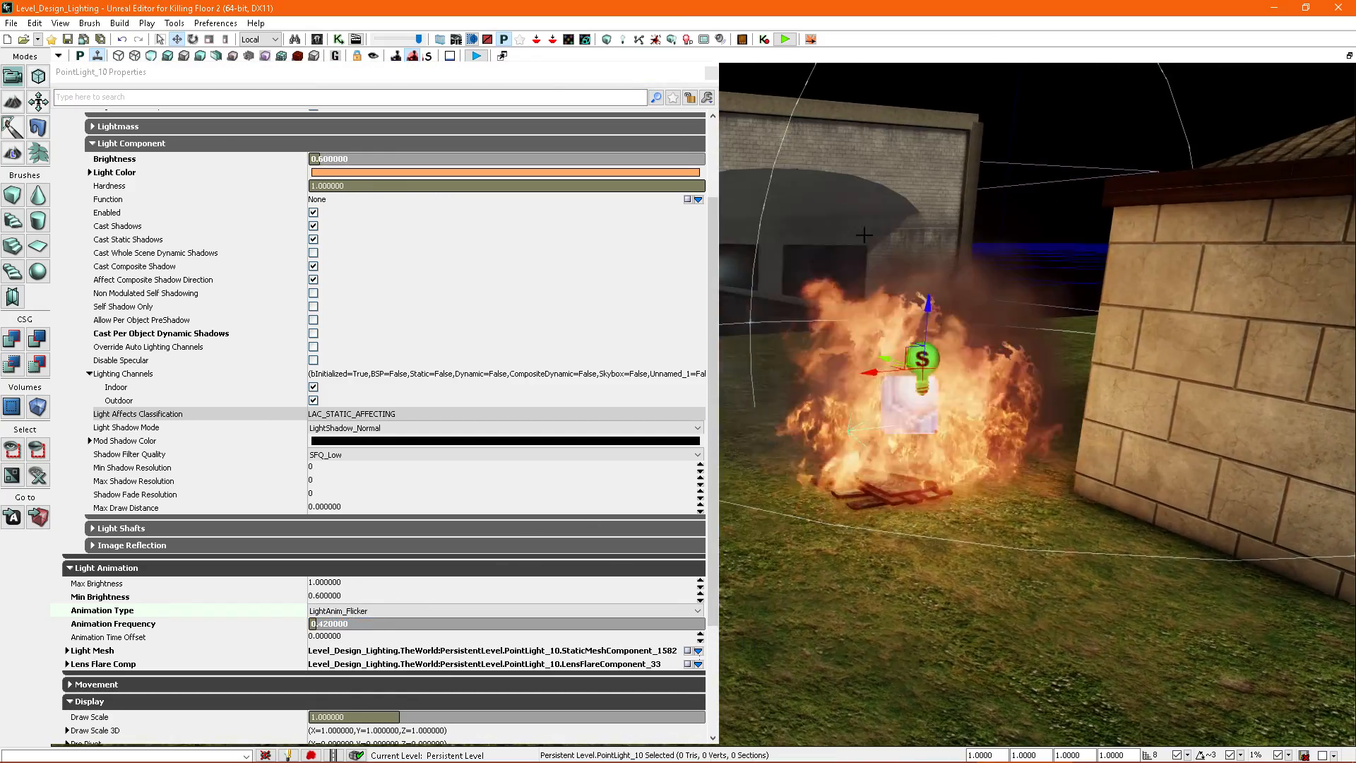
{"action": "left_click", "coordinate": [711, 73]}
Step: Select the sky light above the level and lower its brightness to 0.025
{"action": "right_click_drag", "start_coordinate": [785, 332], "coordinate": [734, 262]}
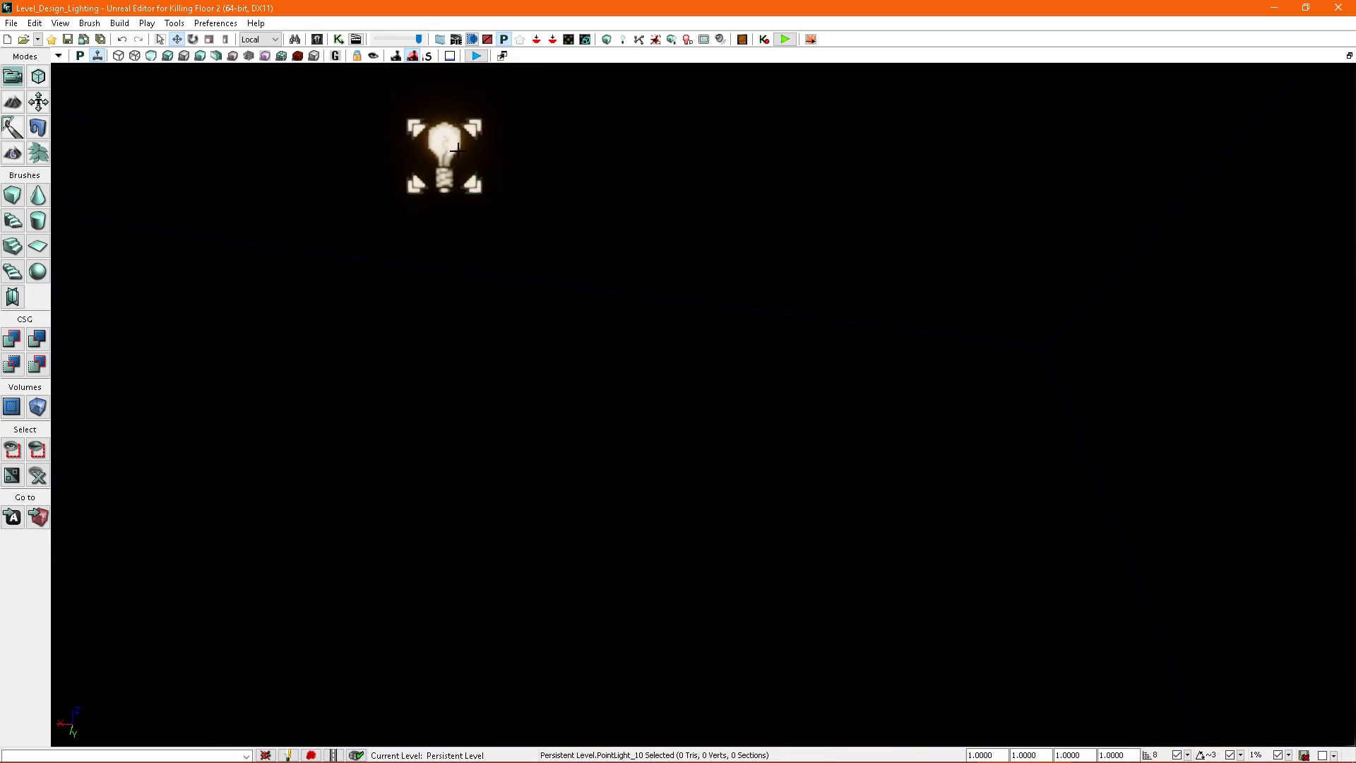
{"action": "double_click", "coordinate": [445, 152]}
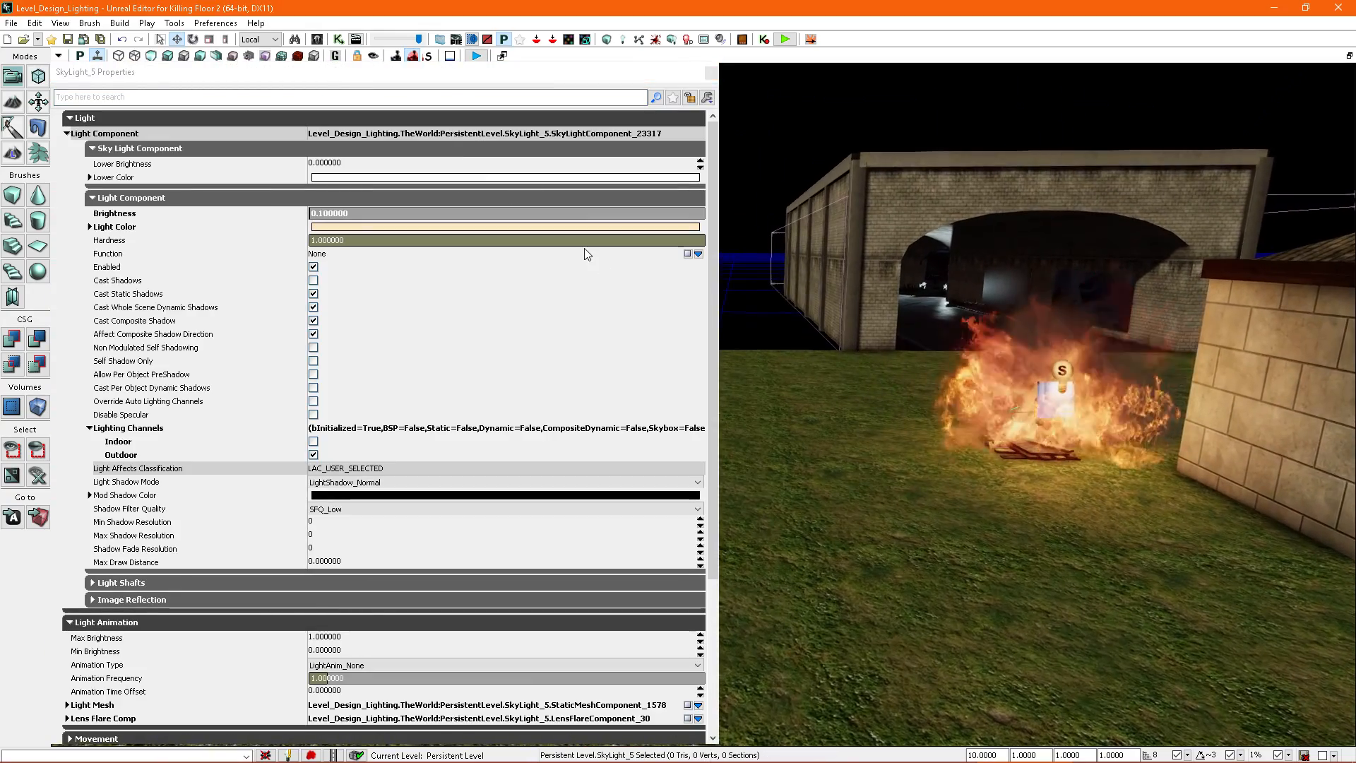
{"action": "left_click", "coordinate": [366, 214]}
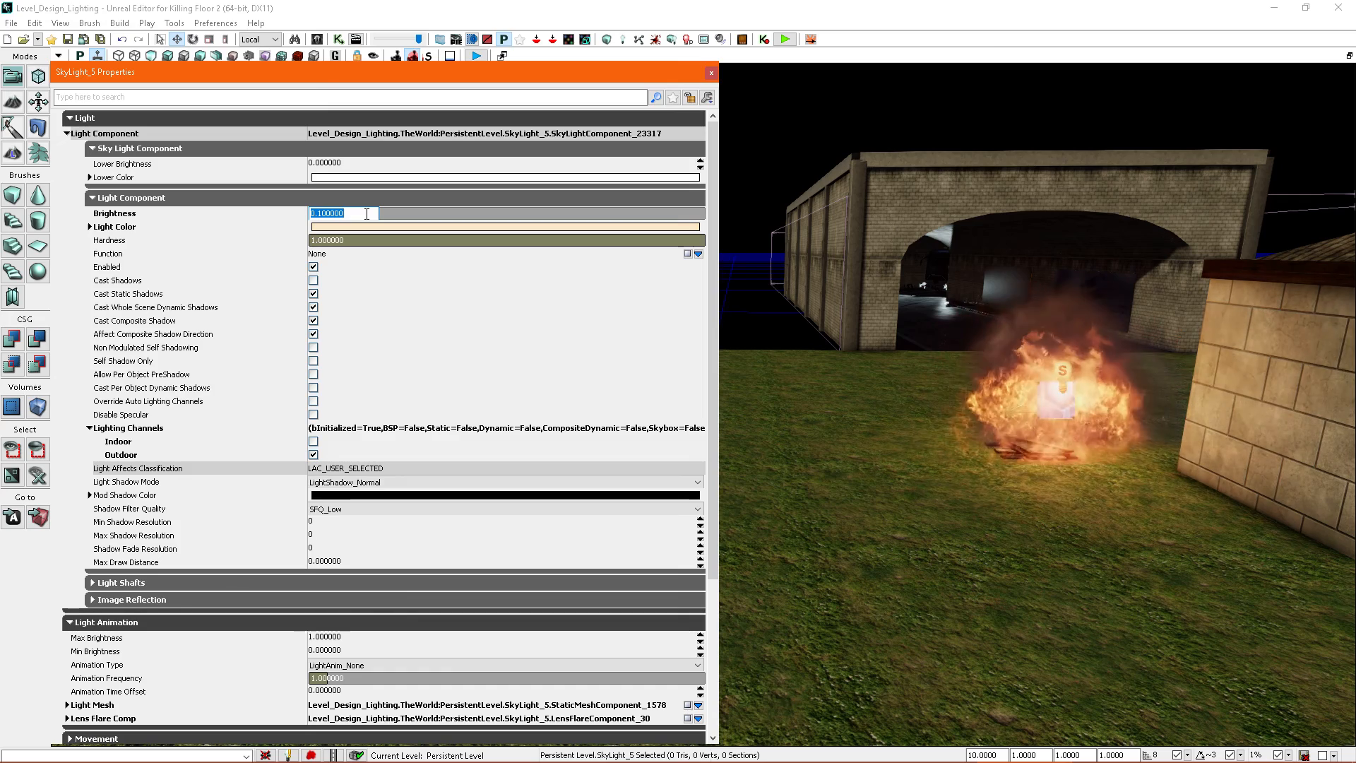
{"action": "key", "text": "Return"}
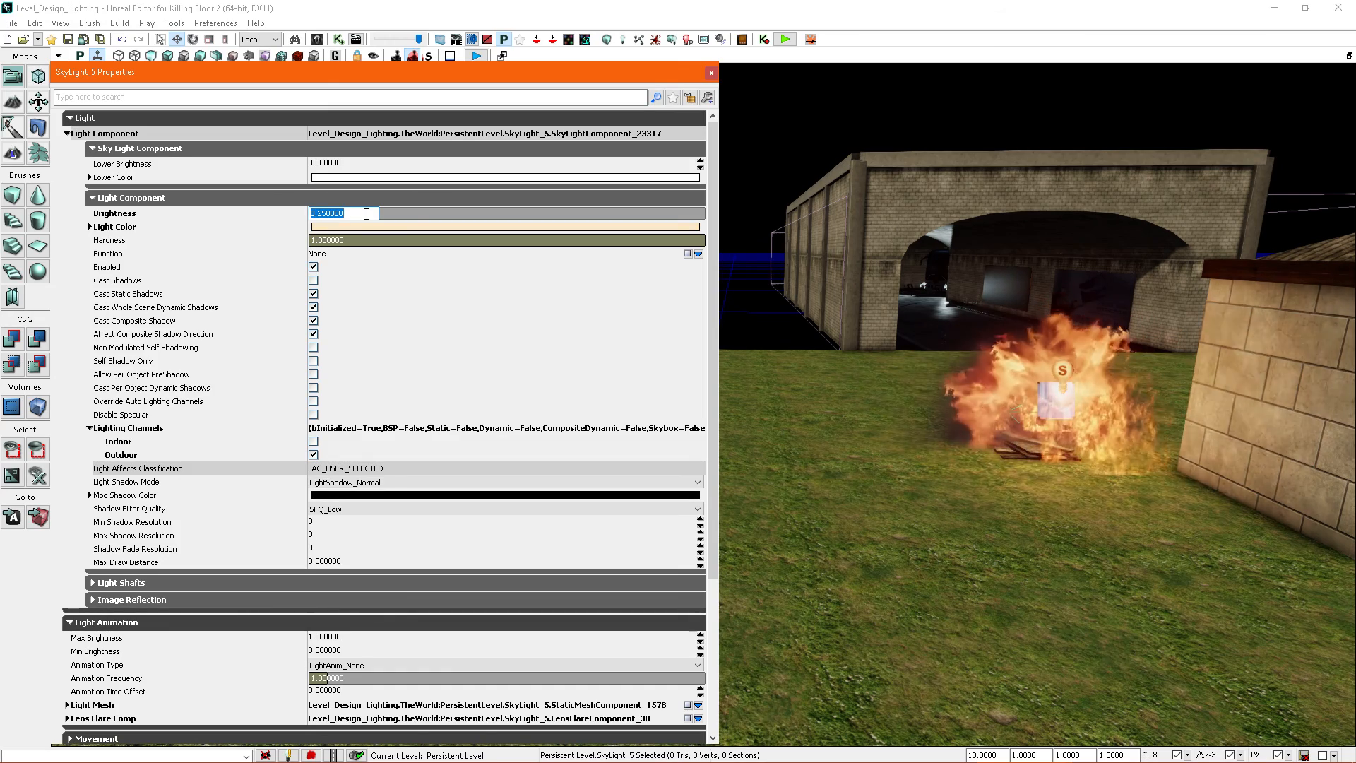
{"action": "key", "text": "Return"}
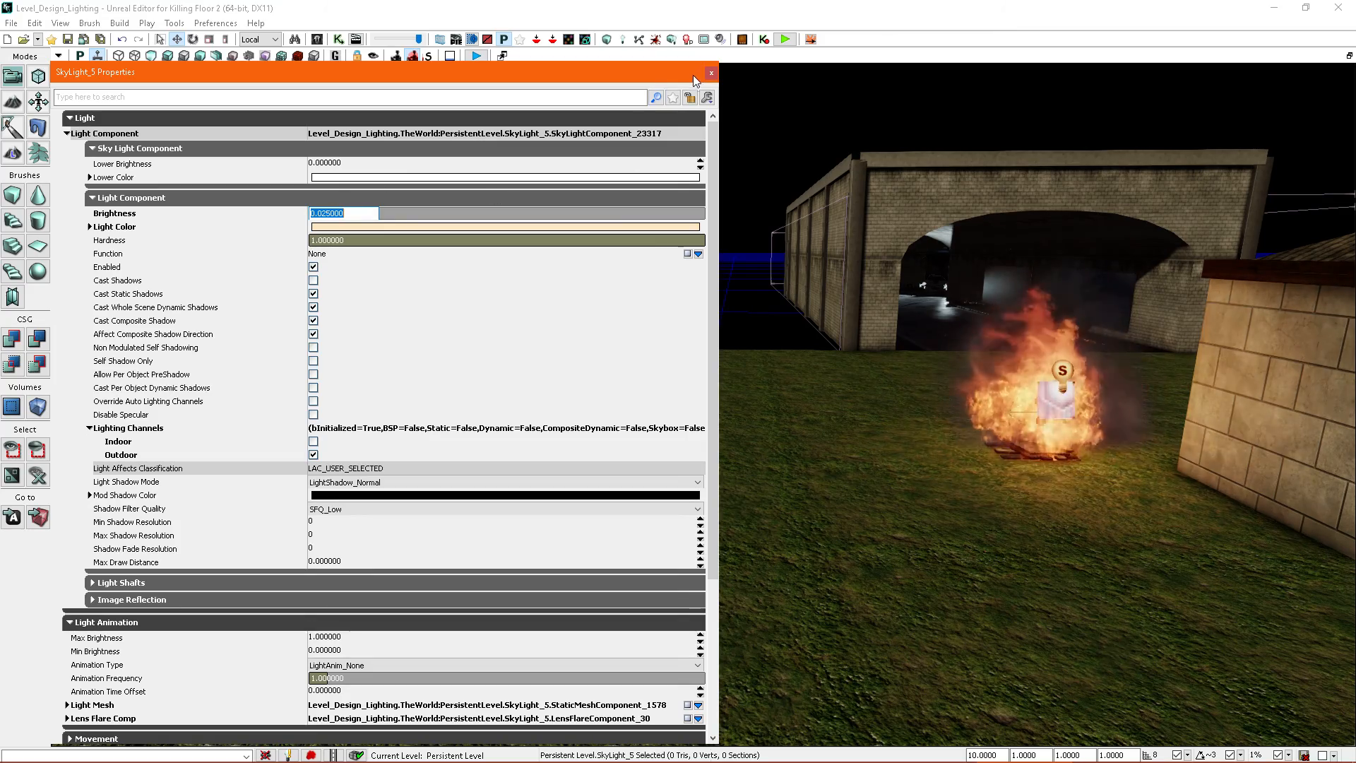
{"action": "left_click", "coordinate": [714, 74]}
Step: Inspect the darkened outdoor area around the fire and house with the editor icons hidden and shown
{"action": "right_click_drag", "start_coordinate": [798, 310], "coordinate": [820, 364]}
{"action": "key", "text": "g"}
{"action": "key", "text": "g"}
{"action": "left_click", "coordinate": [894, 364]}
{"action": "left_click_drag", "start_coordinate": [820, 364], "coordinate": [798, 363]}
{"action": "right_click_drag", "start_coordinate": [798, 364], "coordinate": [939, 285]}
Step: Try a sky light brightness of 0.1 while viewing the house's shadow, and set it back to 0.025
{"action": "left_click", "coordinate": [1068, 142]}
{"action": "right_click_drag", "start_coordinate": [1068, 142], "coordinate": [1135, 378]}
{"action": "key", "text": "F4"}
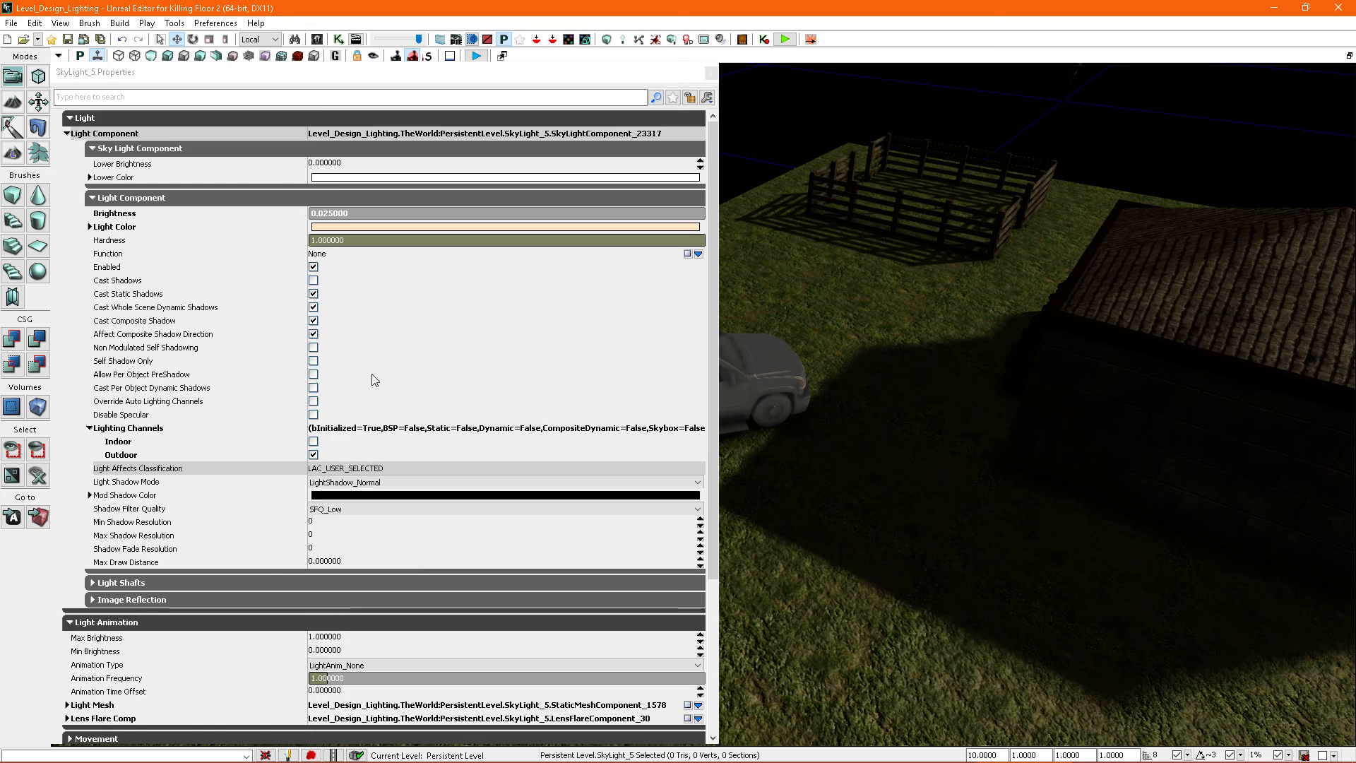
{"action": "left_click", "coordinate": [355, 213]}
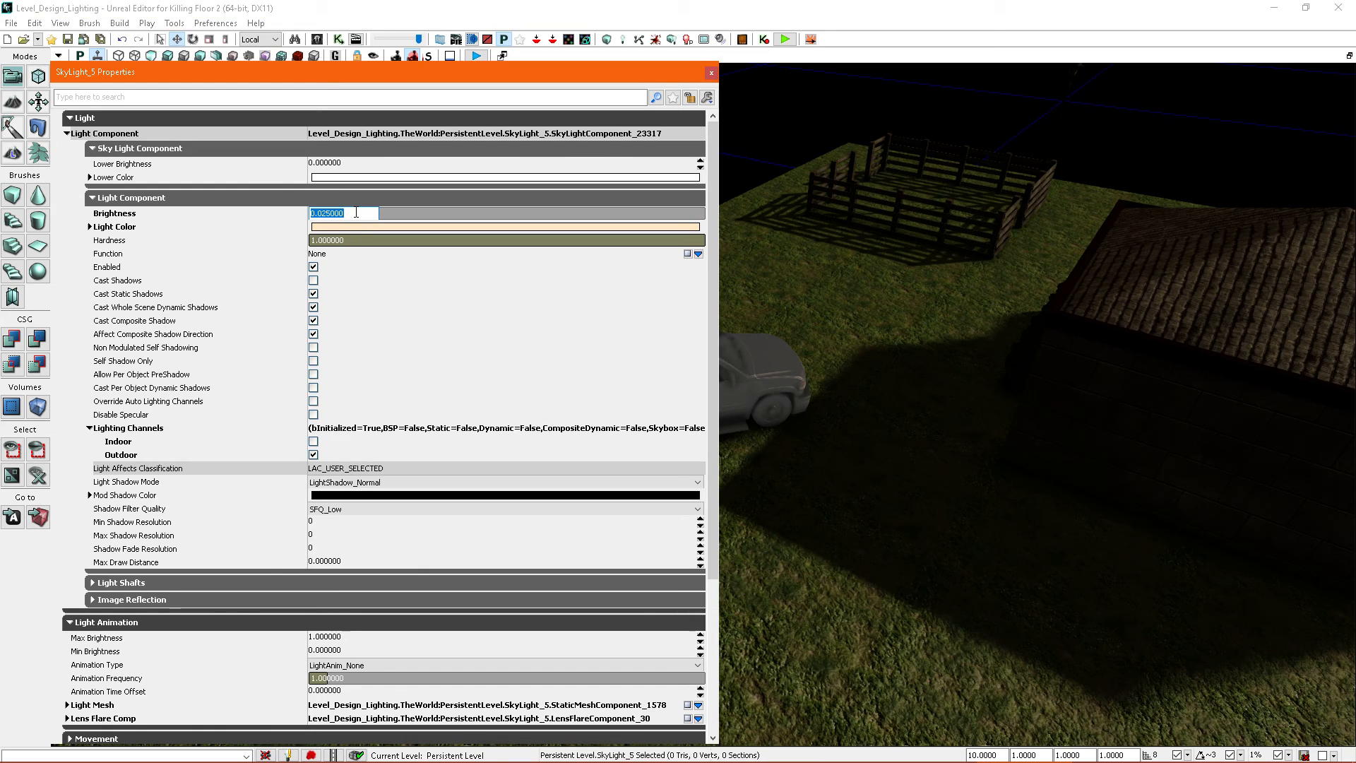
{"action": "type", "text": "0.1"}
{"action": "key", "text": "Return"}
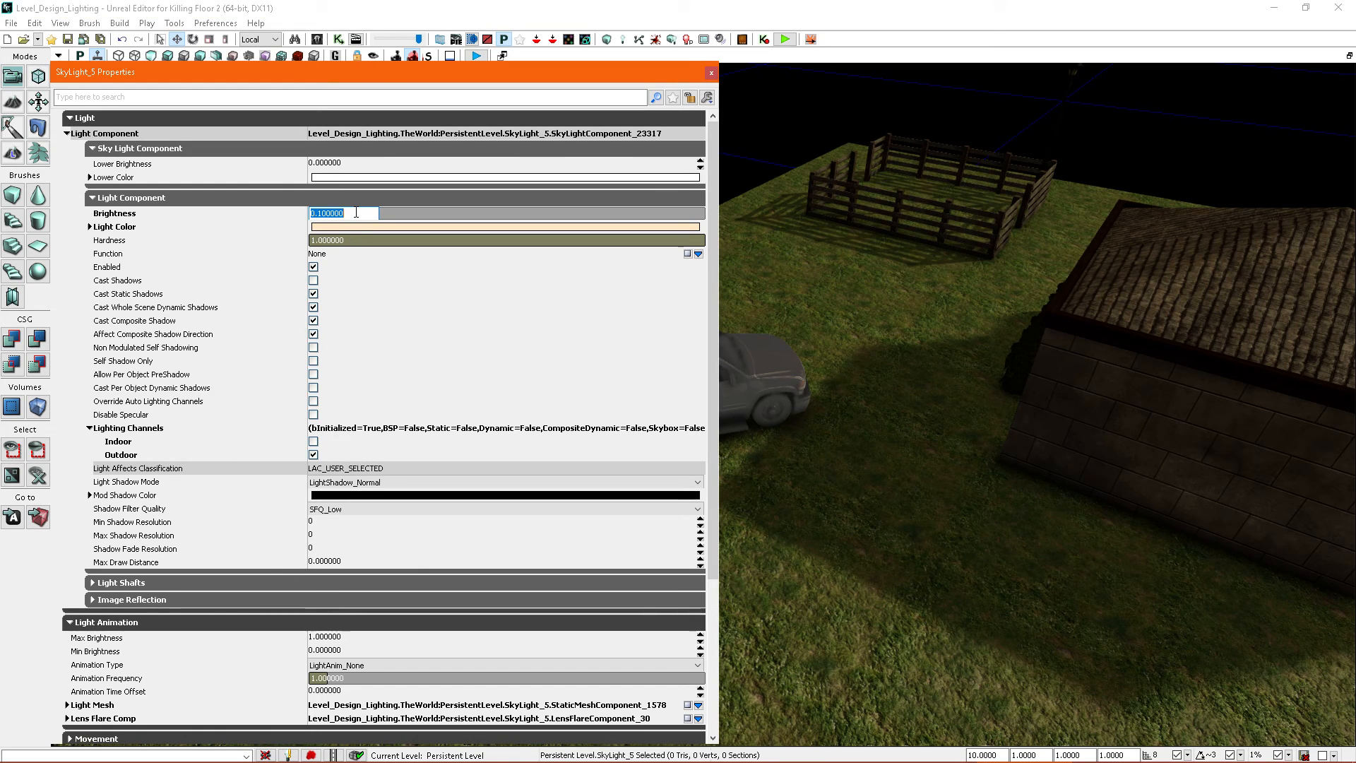
{"action": "key", "text": "Return"}
{"action": "type", "text": ".025"}
{"action": "key", "text": "Return"}
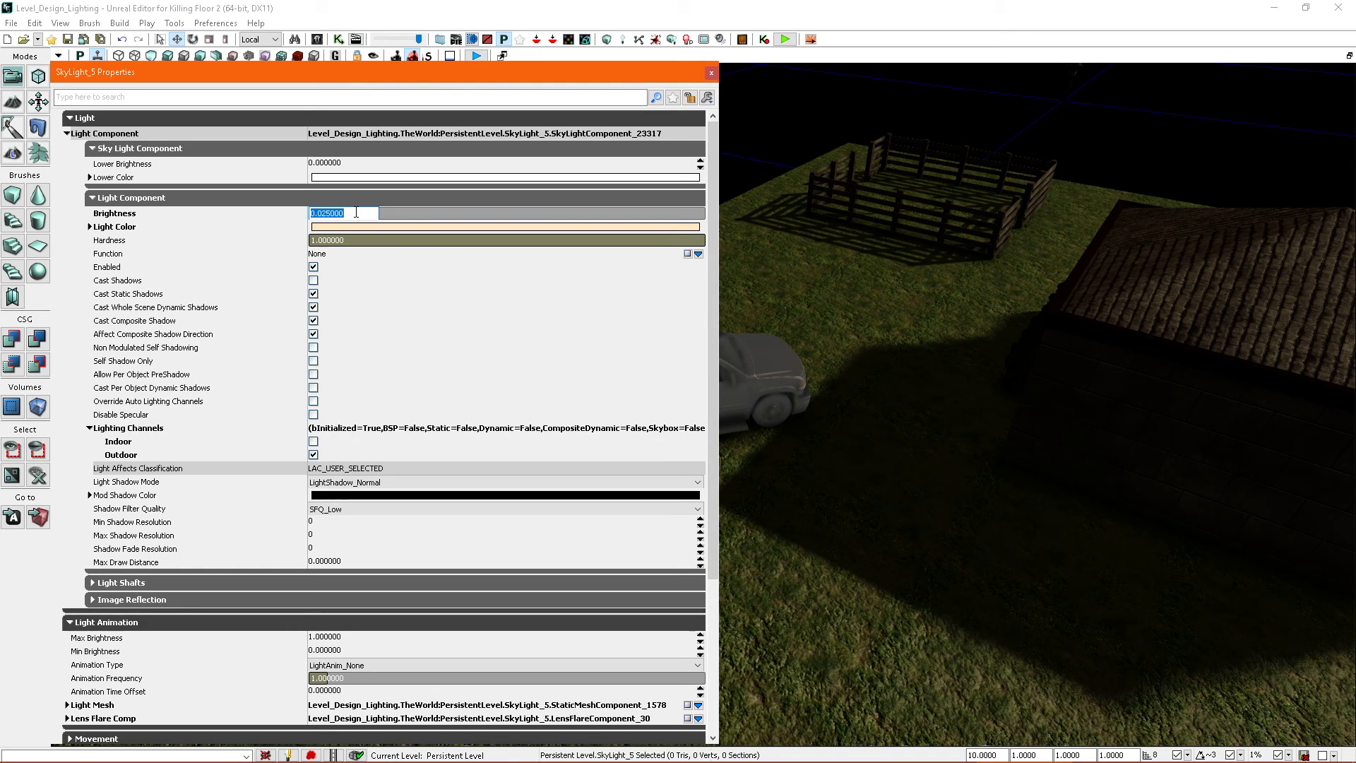
Step: Try a brightness of 0.5 on the dominant directional light, and set it back to 0.25
{"action": "right_click_drag", "start_coordinate": [808, 263], "coordinate": [748, 281]}
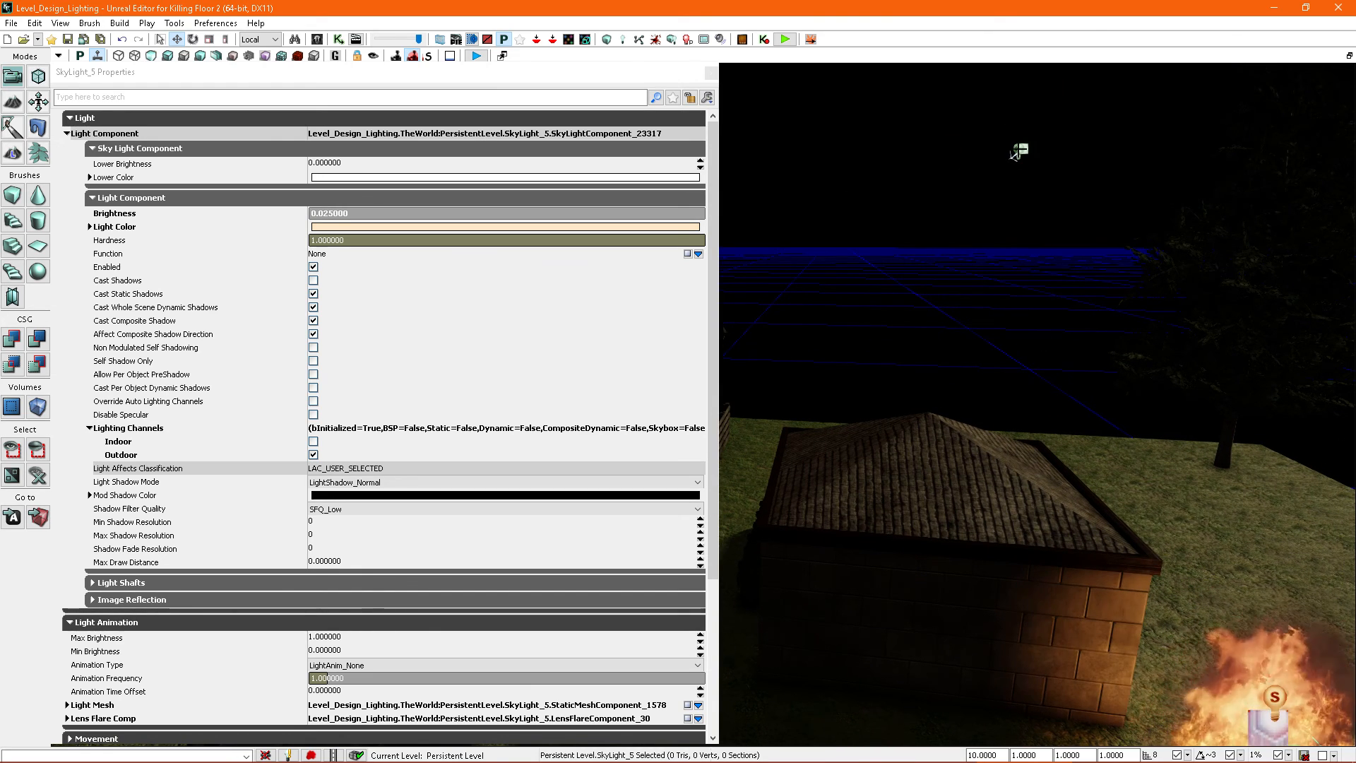
{"action": "left_click", "coordinate": [1021, 149]}
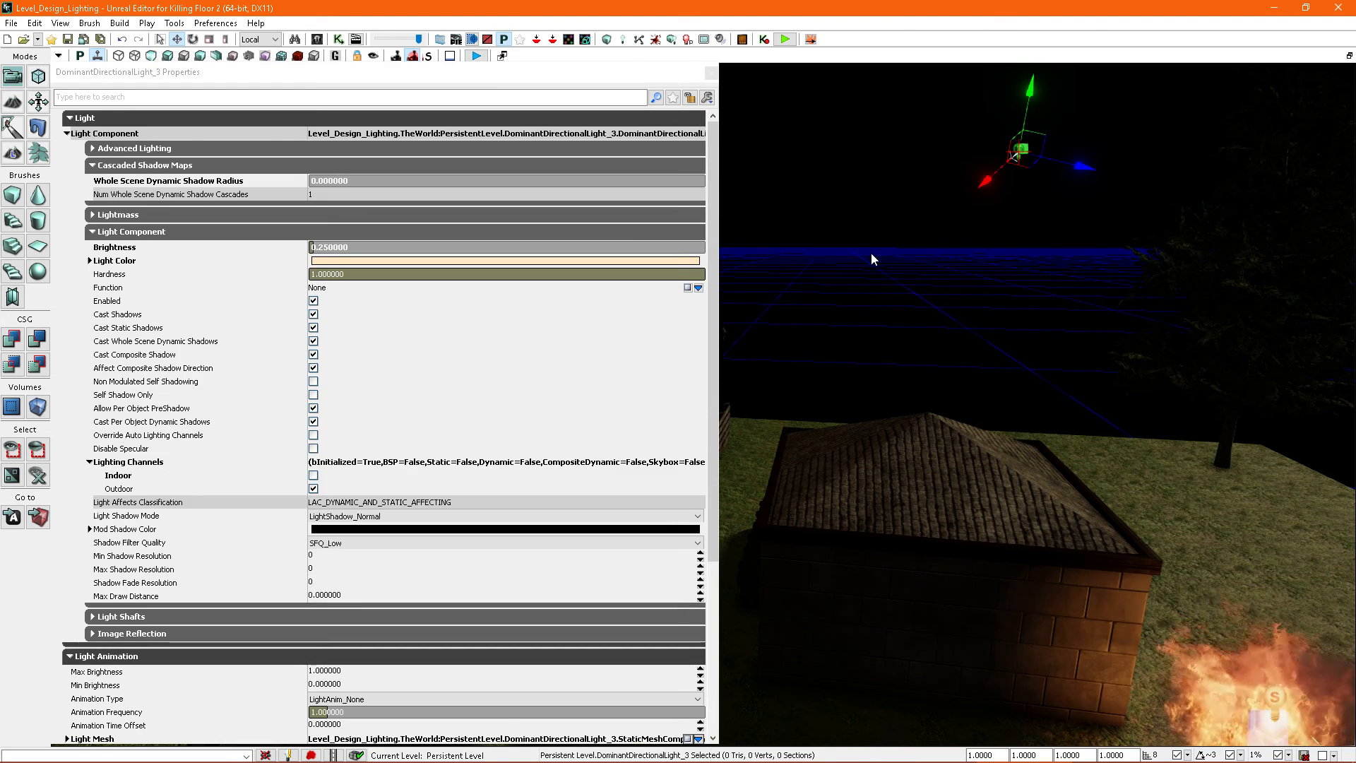
{"action": "left_click", "coordinate": [367, 251]}
{"action": "type", "text": ".5"}
{"action": "key", "text": "Return"}
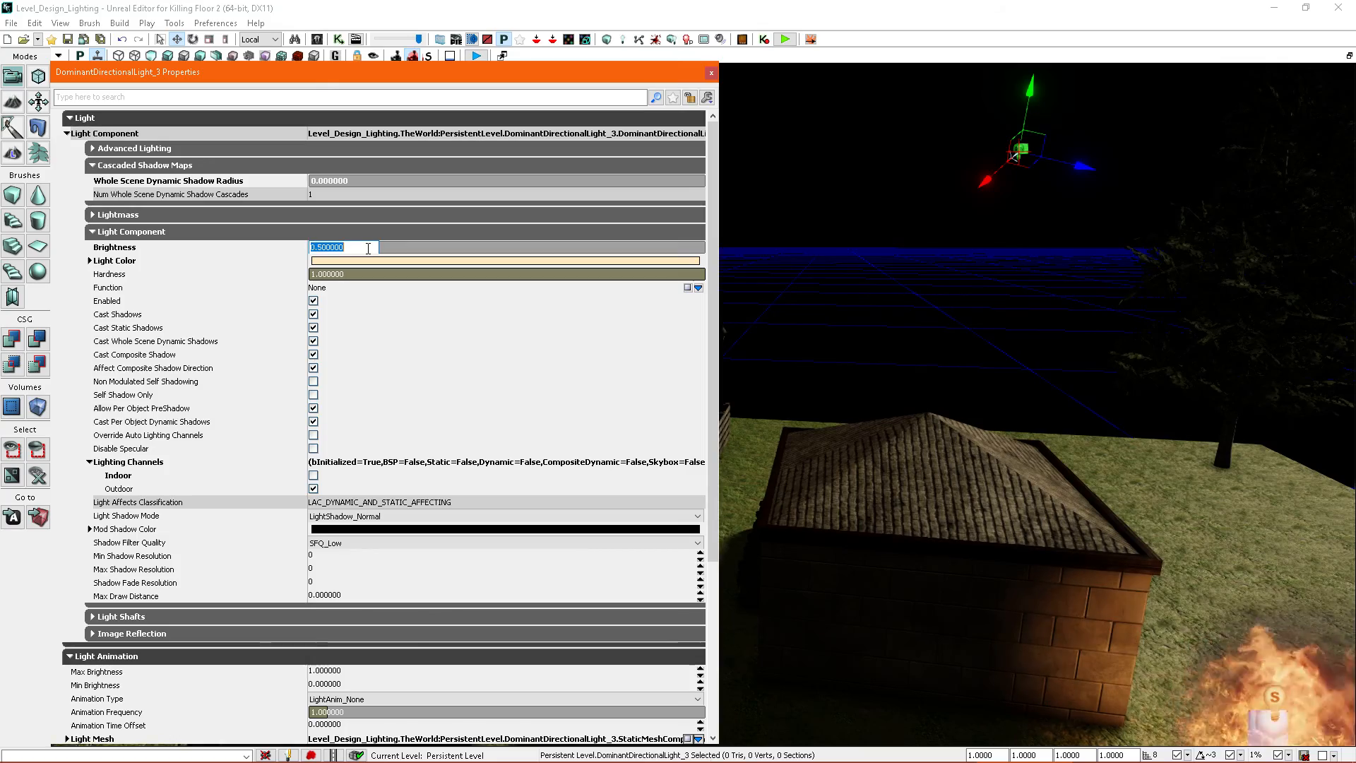
{"action": "right_click_drag", "start_coordinate": [920, 461], "coordinate": [962, 434]}
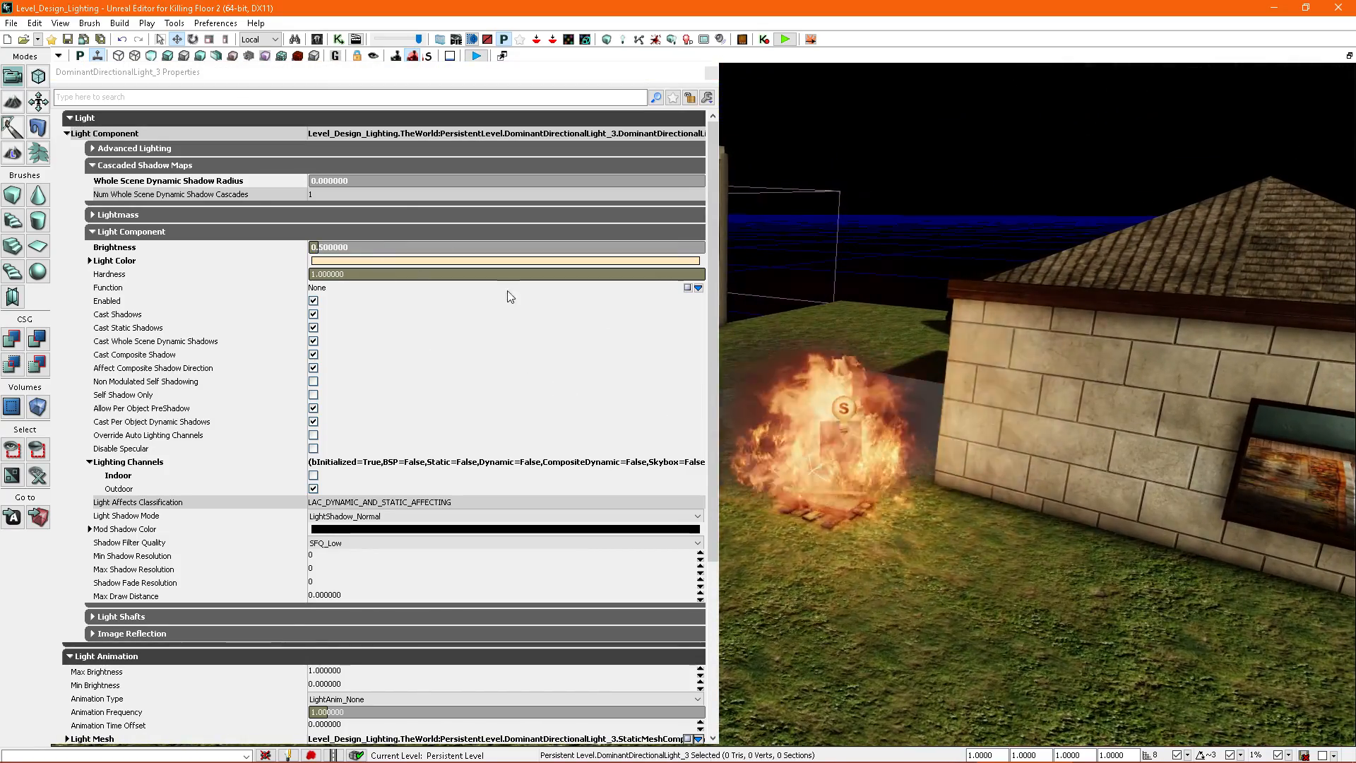
{"action": "left_click", "coordinate": [378, 247]}
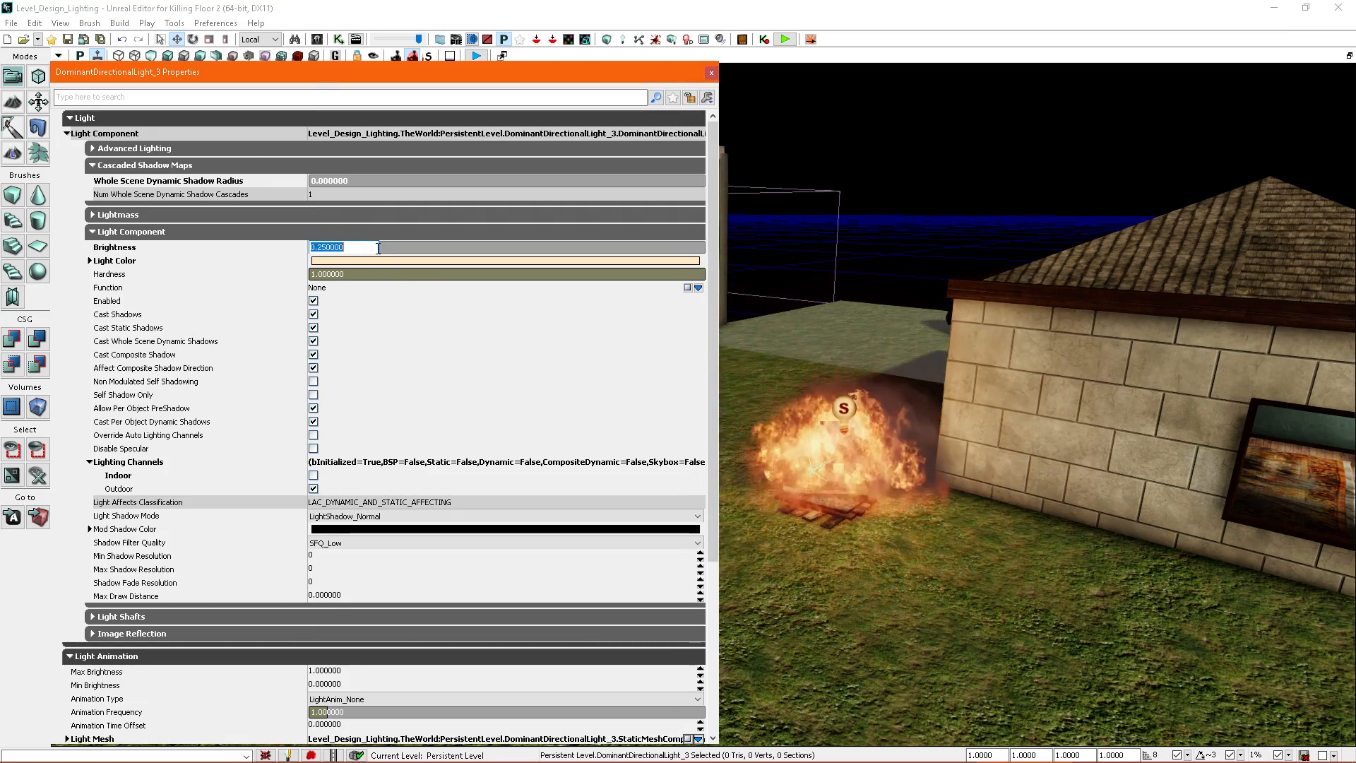
{"action": "key", "text": "Return"}
{"action": "left_click", "coordinate": [711, 73]}
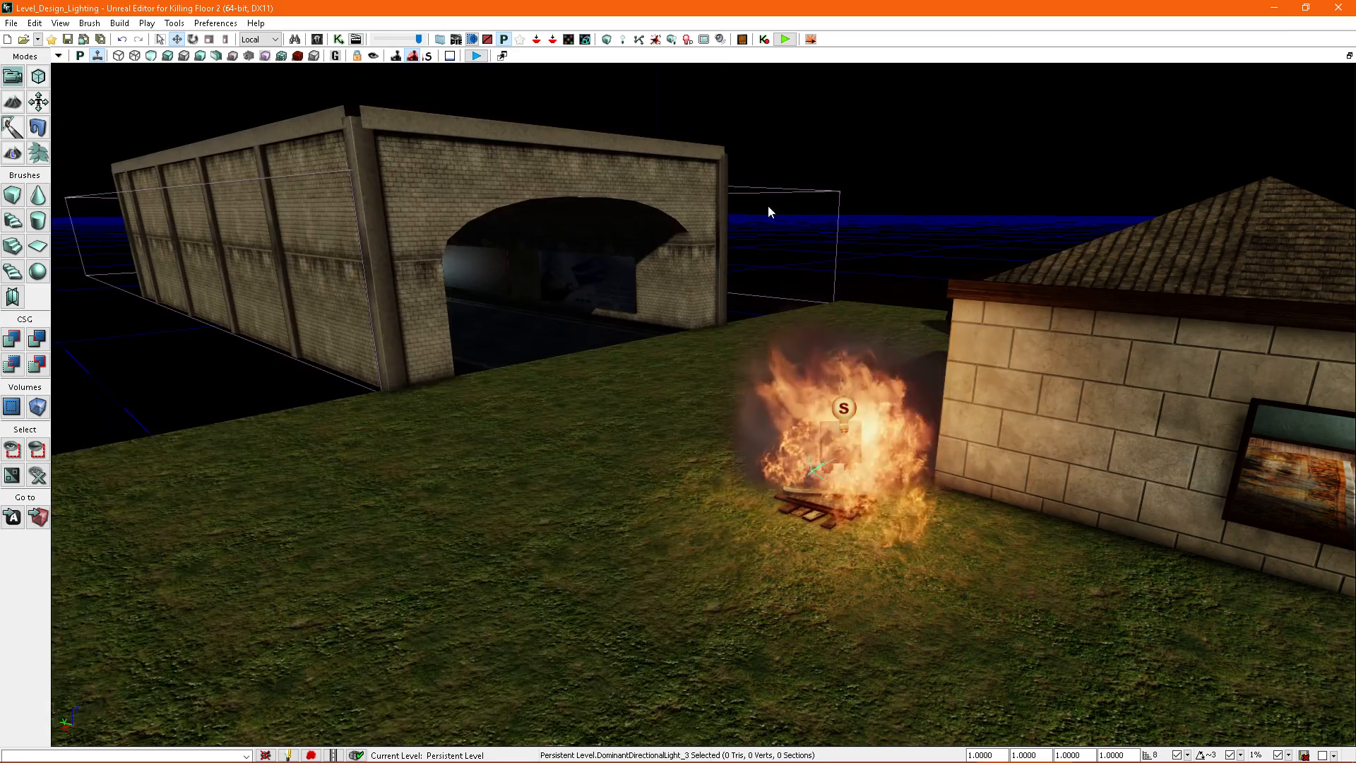
Step: Turn off the Indoor lighting channel on the fire's point light, leaving only Outdoor enabled
{"action": "left_click", "coordinate": [843, 408]}
{"action": "right_click_drag", "start_coordinate": [843, 408], "coordinate": [745, 489]}
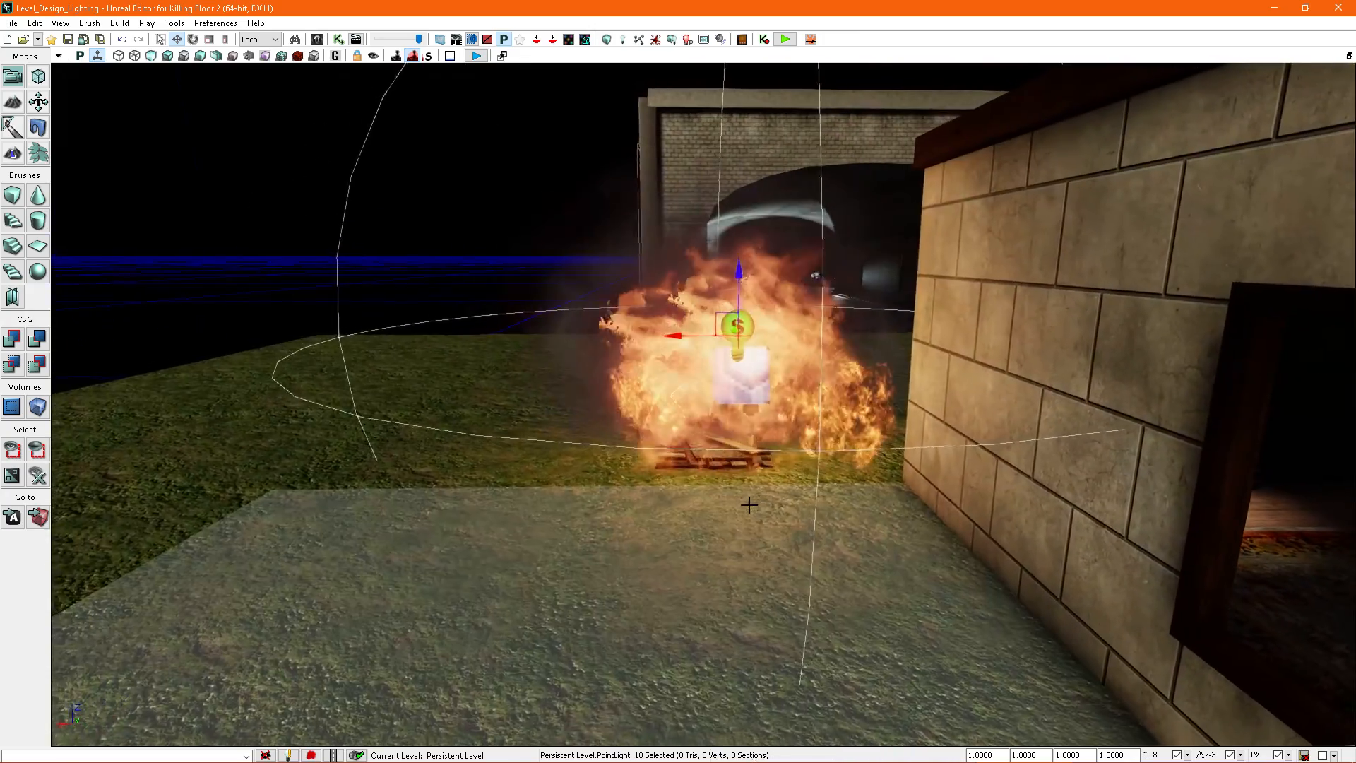
{"action": "key", "text": "F4"}
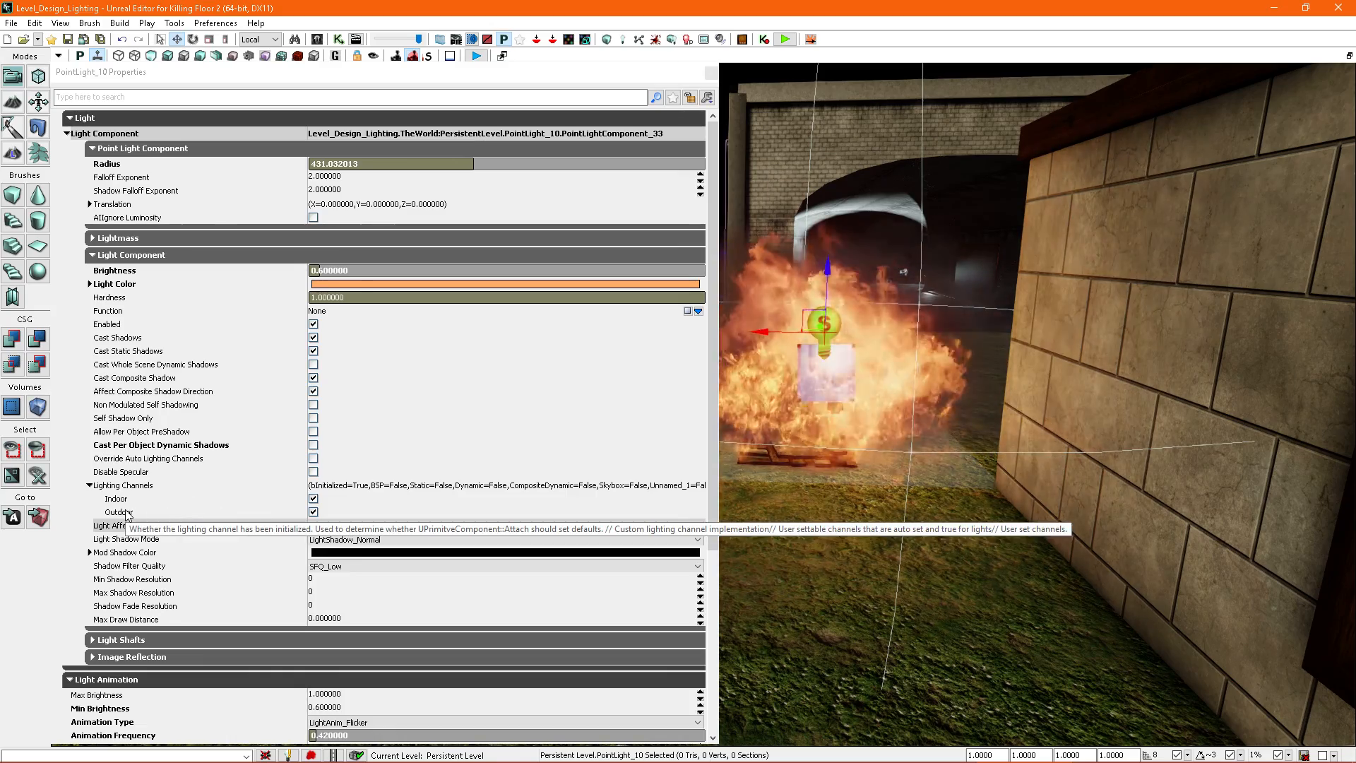
{"action": "right_click_drag", "start_coordinate": [905, 446], "coordinate": [988, 459]}
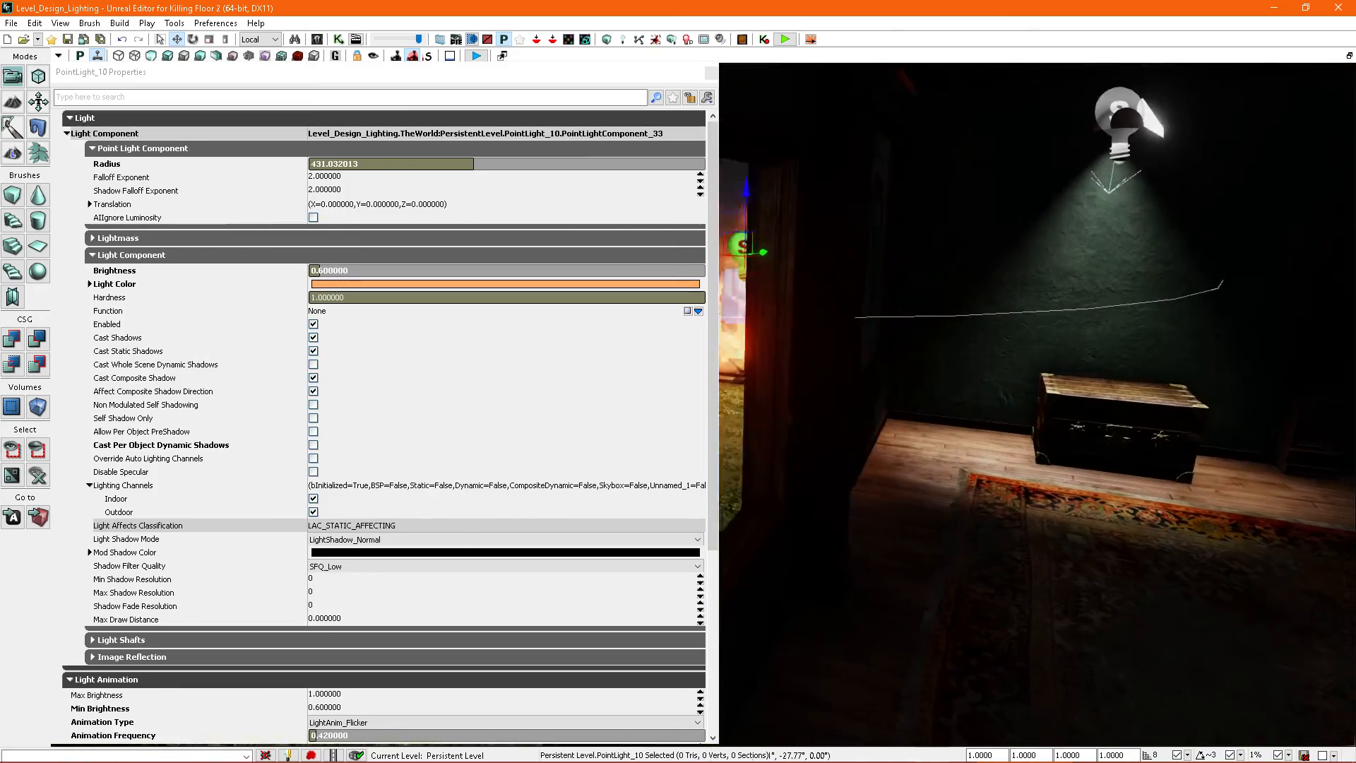
{"action": "left_click", "coordinate": [313, 498]}
{"action": "mouse_move", "coordinate": [966, 369]}
{"action": "right_mouse_down"}
{"action": "mouse_move", "coordinate": [946, 375]}
{"action": "mouse_move", "coordinate": [966, 369]}
{"action": "right_mouse_up"}
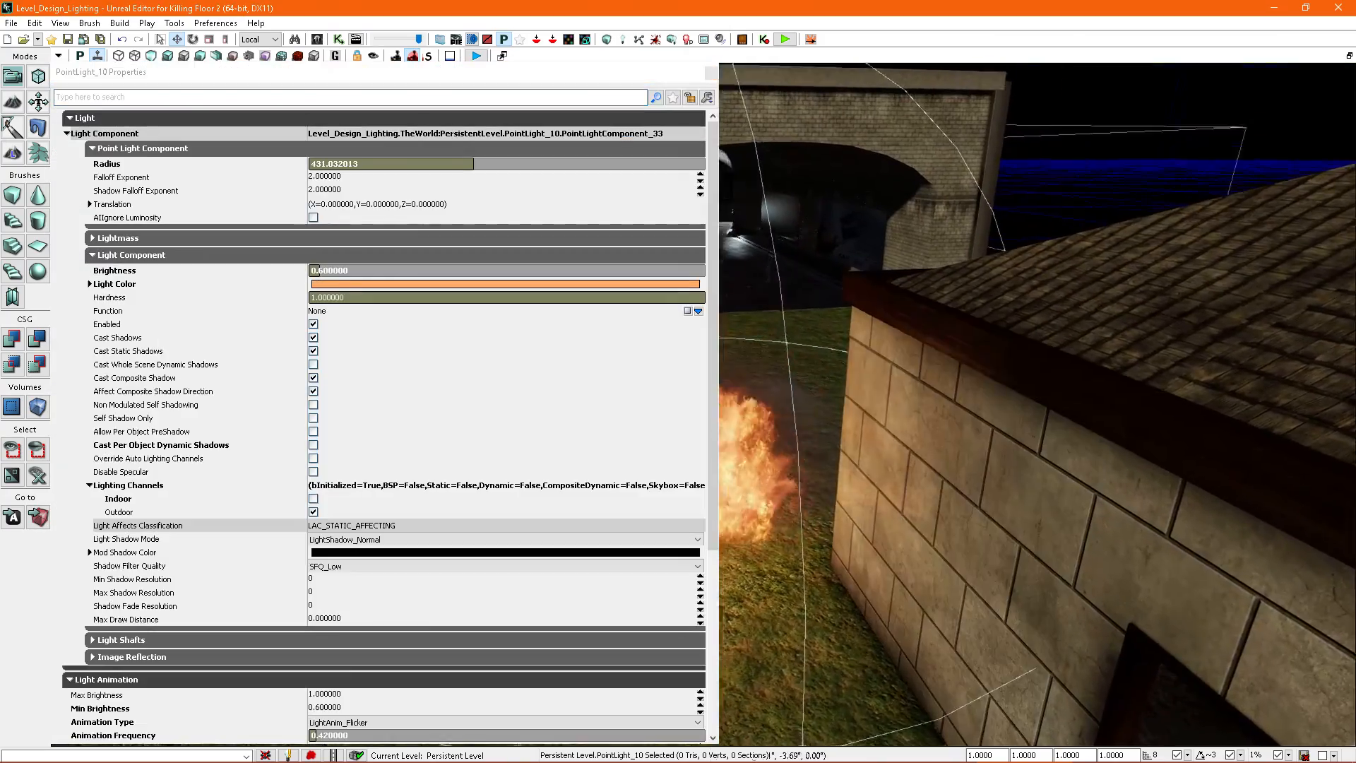
{"action": "right_click_drag", "start_coordinate": [1038, 402], "coordinate": [995, 416]}
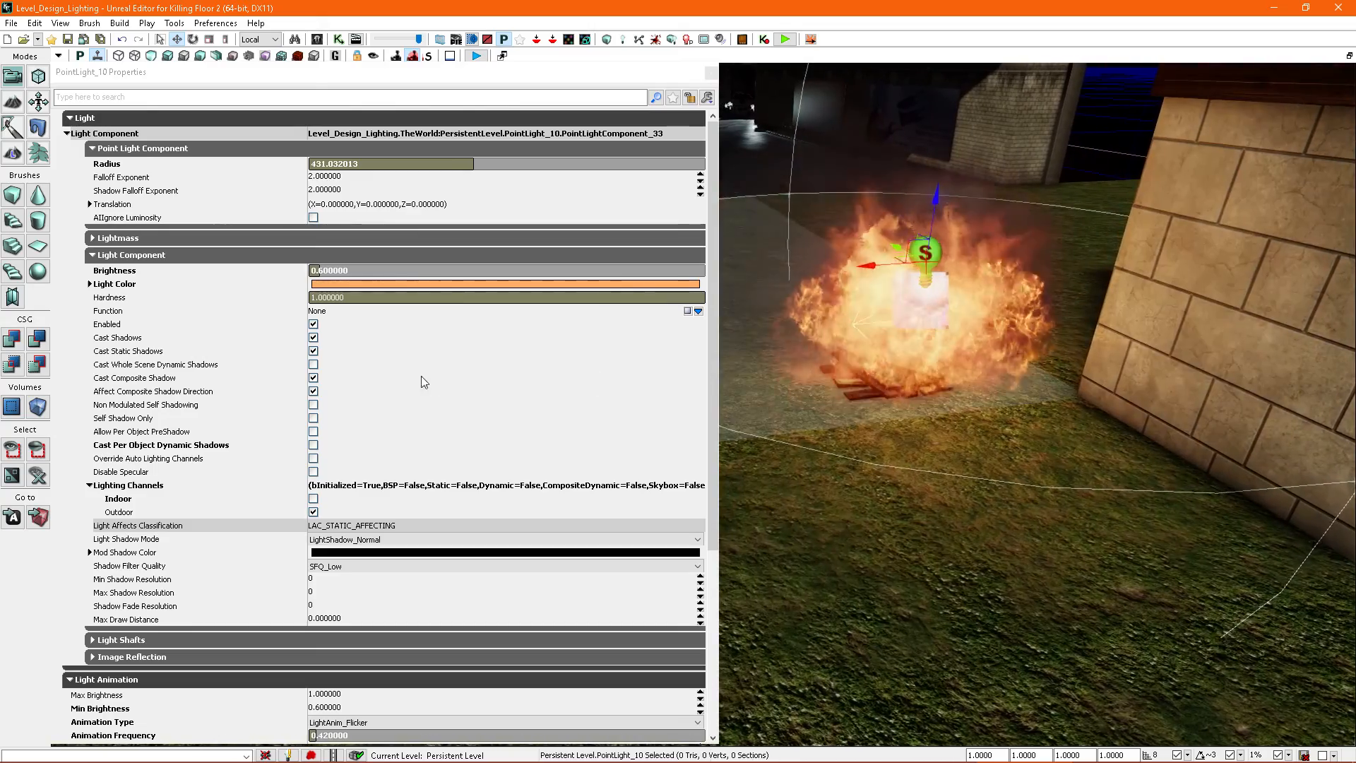
Step: Turn off Cast Shadows on the fire's point light and check the ground around the fire
{"action": "left_click", "coordinate": [314, 341]}
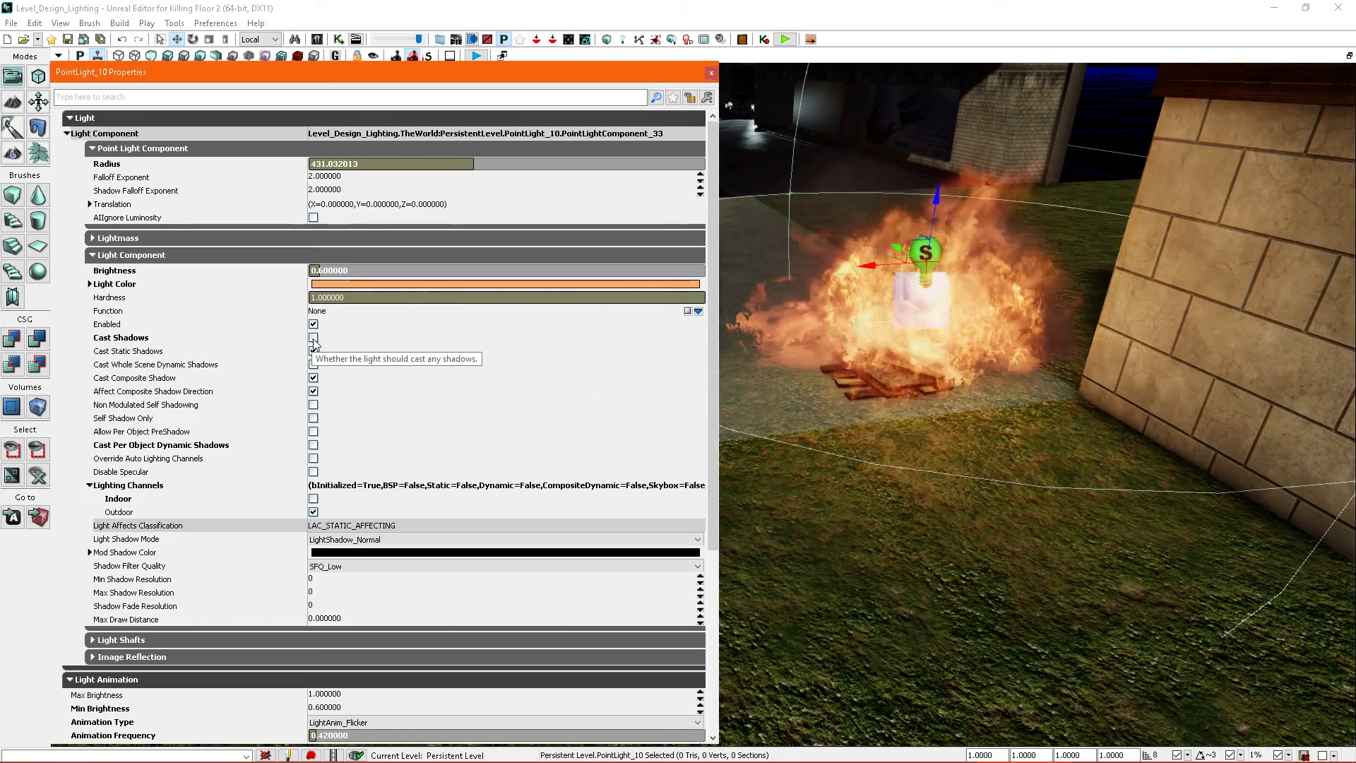
{"action": "right_click_drag", "start_coordinate": [969, 368], "coordinate": [932, 367]}
{"action": "left_click", "coordinate": [711, 72]}
{"action": "right_click_drag", "start_coordinate": [841, 247], "coordinate": [959, 427]}
{"action": "key", "text": "F4"}
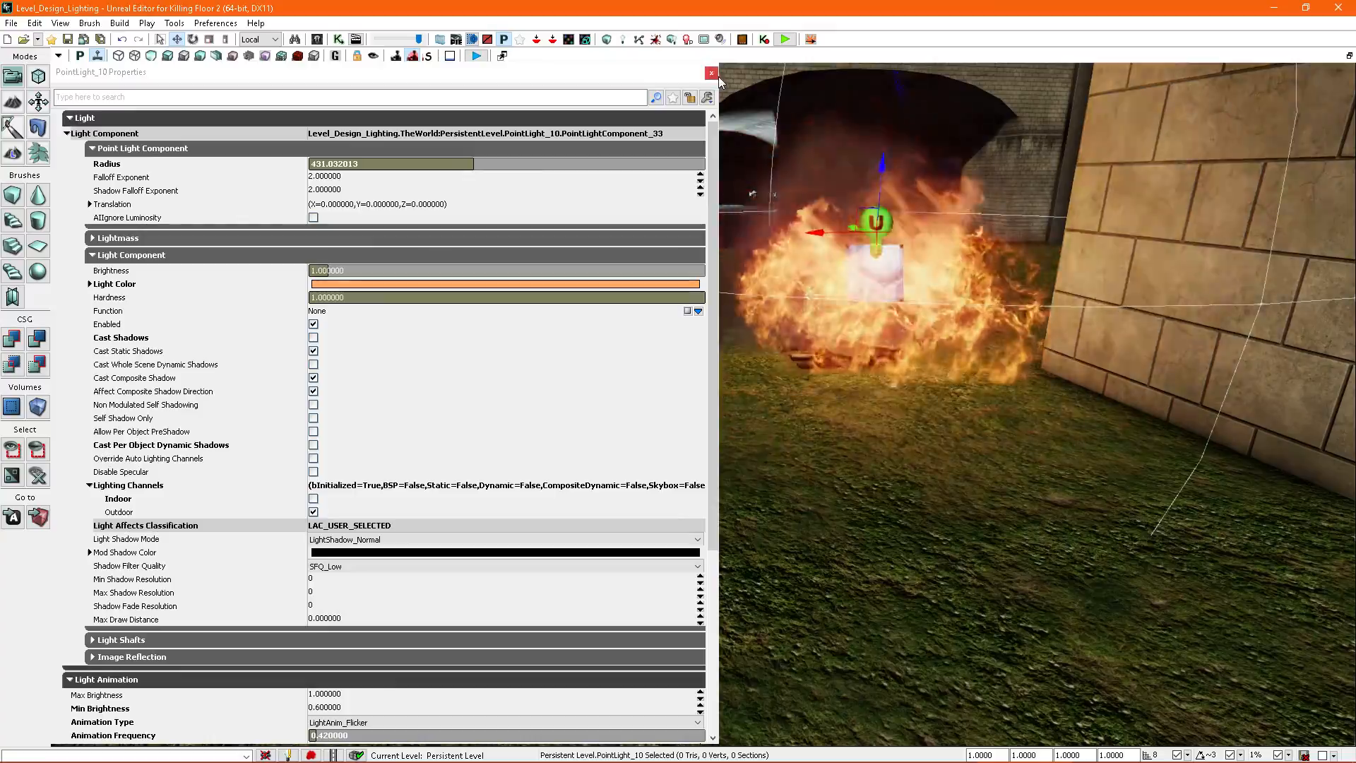
{"action": "left_click", "coordinate": [712, 73]}
{"action": "right_click_drag", "start_coordinate": [791, 297], "coordinate": [918, 385]}
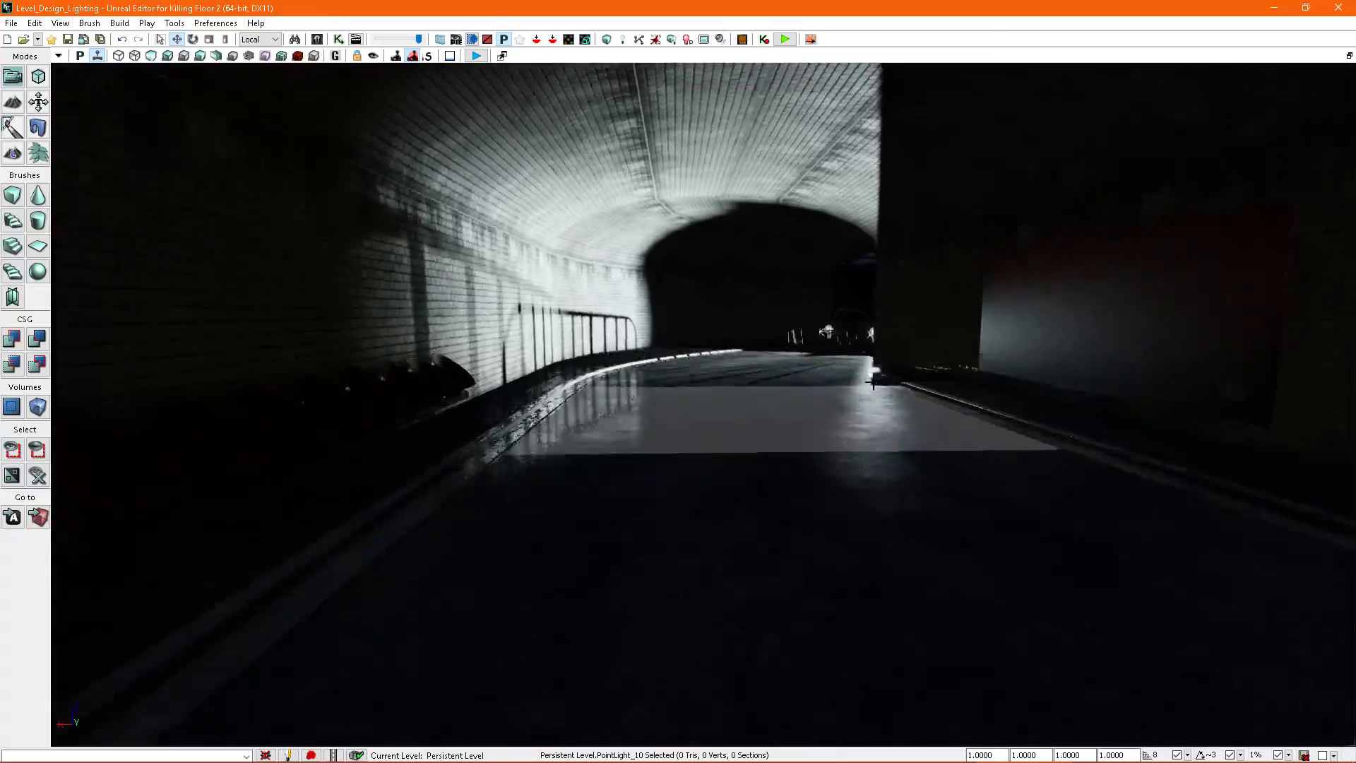
Step: Try disabling Cast Shadows on the headlight's spot light in the tunnel, and turn it back on
{"action": "right_click_drag", "start_coordinate": [678, 396], "coordinate": [706, 395]}
{"action": "left_click", "coordinate": [731, 335]}
{"action": "right_click_drag", "start_coordinate": [731, 336], "coordinate": [678, 339]}
{"action": "key", "text": "F4"}
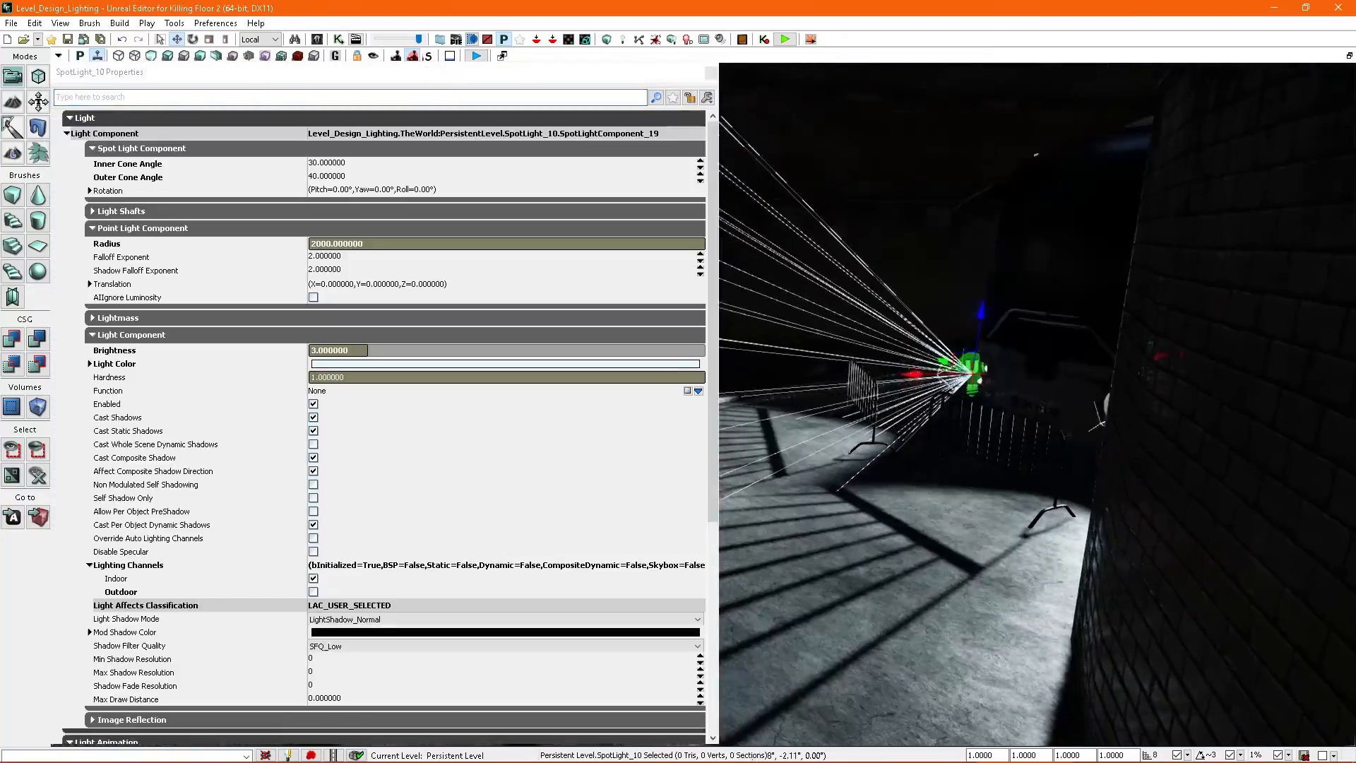
{"action": "left_click", "coordinate": [314, 417]}
{"action": "mouse_move", "coordinate": [883, 410]}
{"action": "right_mouse_down"}
{"action": "mouse_move", "coordinate": [840, 385]}
{"action": "mouse_move", "coordinate": [877, 390]}
{"action": "right_mouse_up"}
{"action": "left_click", "coordinate": [313, 419]}
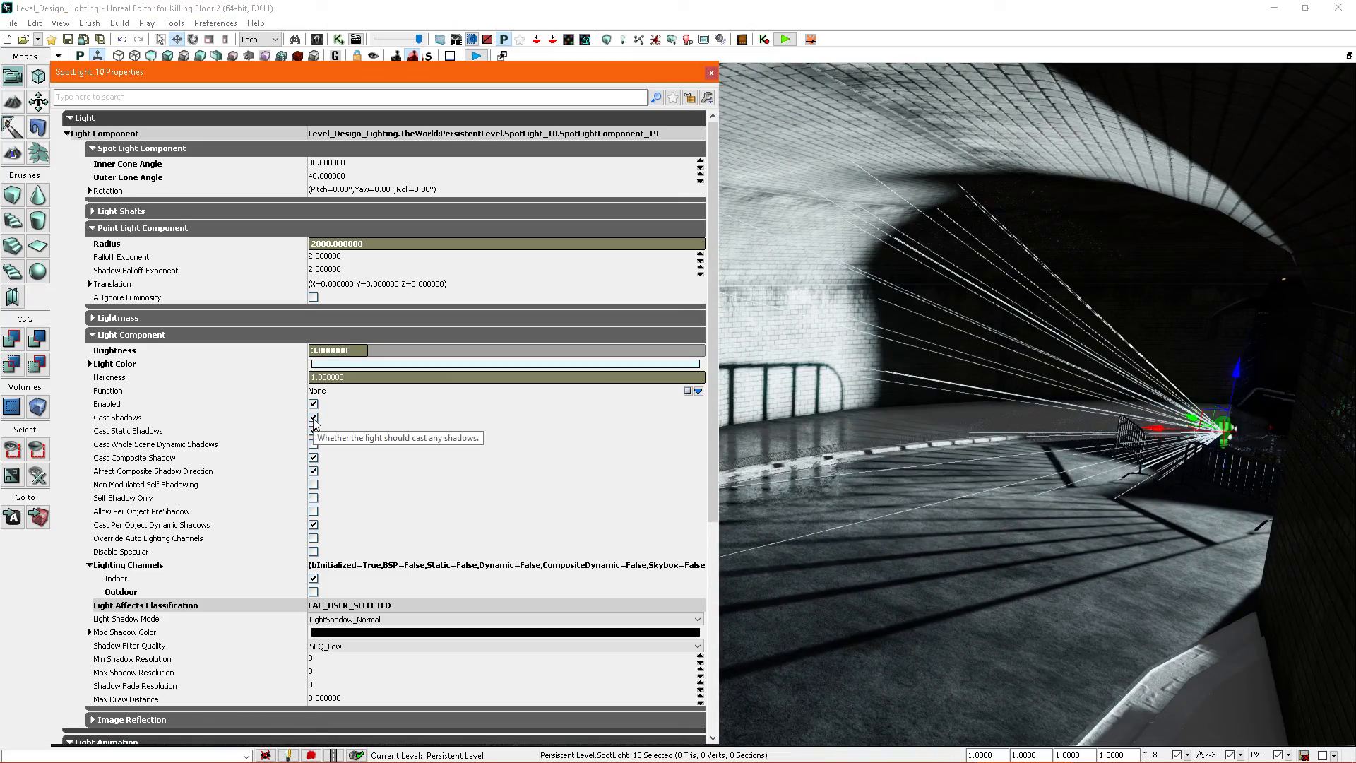
Step: Try enabling Cast Shadows on the fire's point light, and turn it off again
{"action": "right_click_drag", "start_coordinate": [1003, 504], "coordinate": [975, 455]}
{"action": "mouse_move", "coordinate": [1051, 348]}
{"action": "right_mouse_down"}
{"action": "mouse_move", "coordinate": [1065, 353]}
{"action": "mouse_move", "coordinate": [1057, 342]}
{"action": "right_mouse_up"}
{"action": "left_click", "coordinate": [1014, 214]}
{"action": "right_click_drag", "start_coordinate": [1014, 213], "coordinate": [1026, 227]}
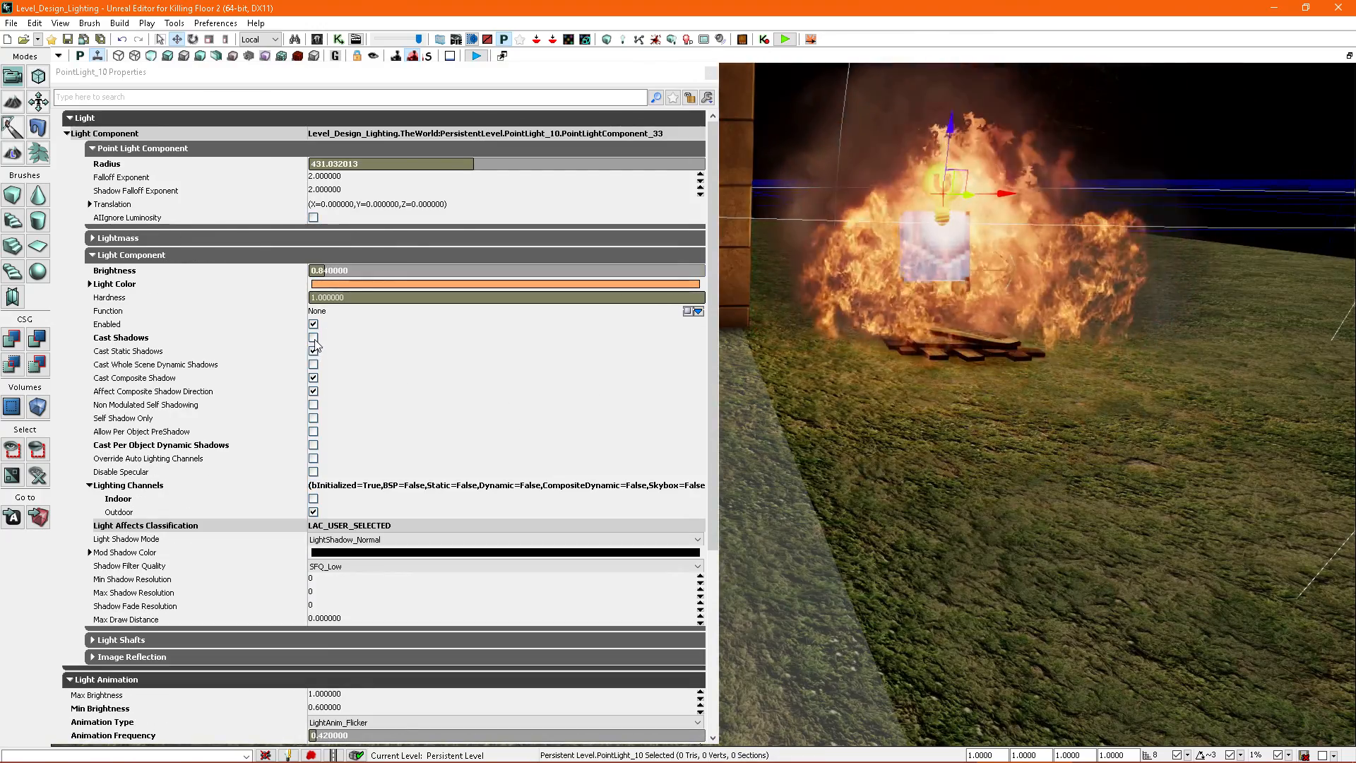
{"action": "left_click", "coordinate": [314, 338]}
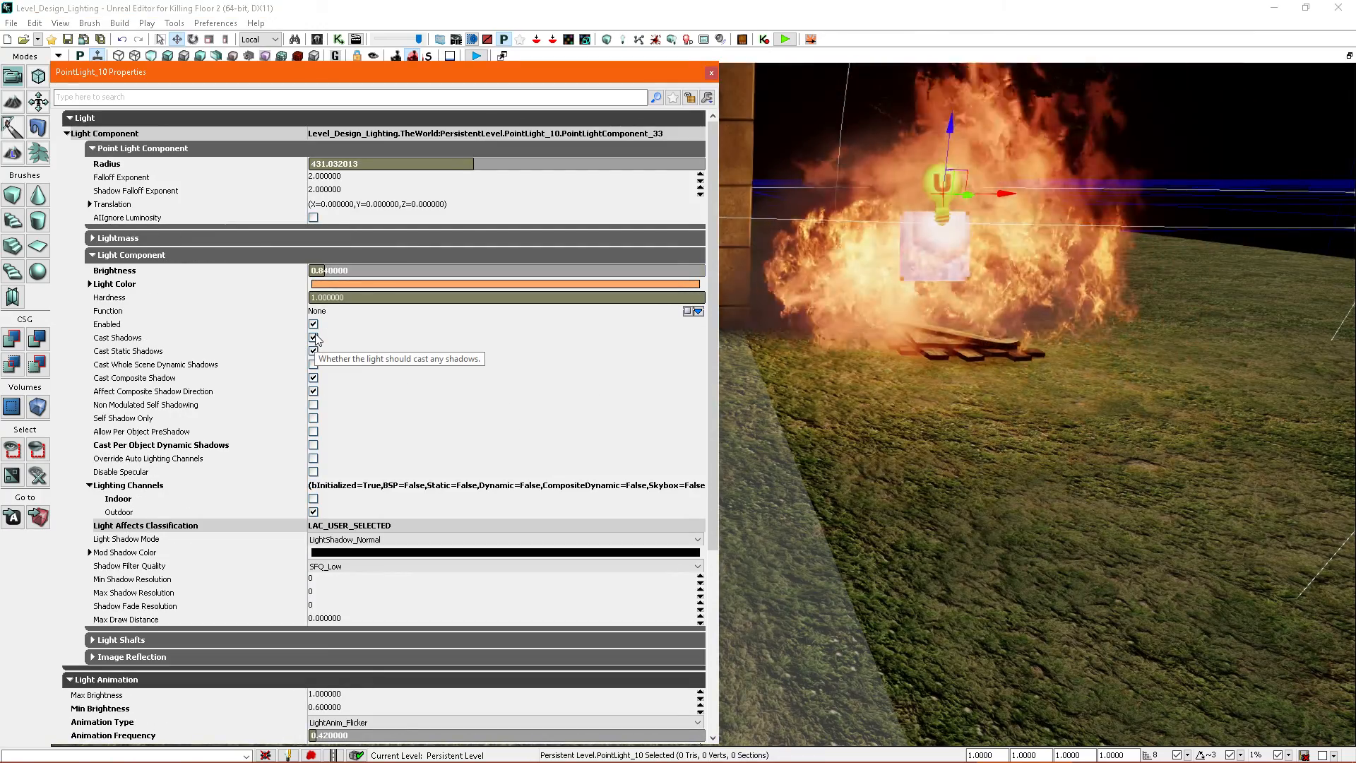
{"action": "left_click", "coordinate": [314, 338]}
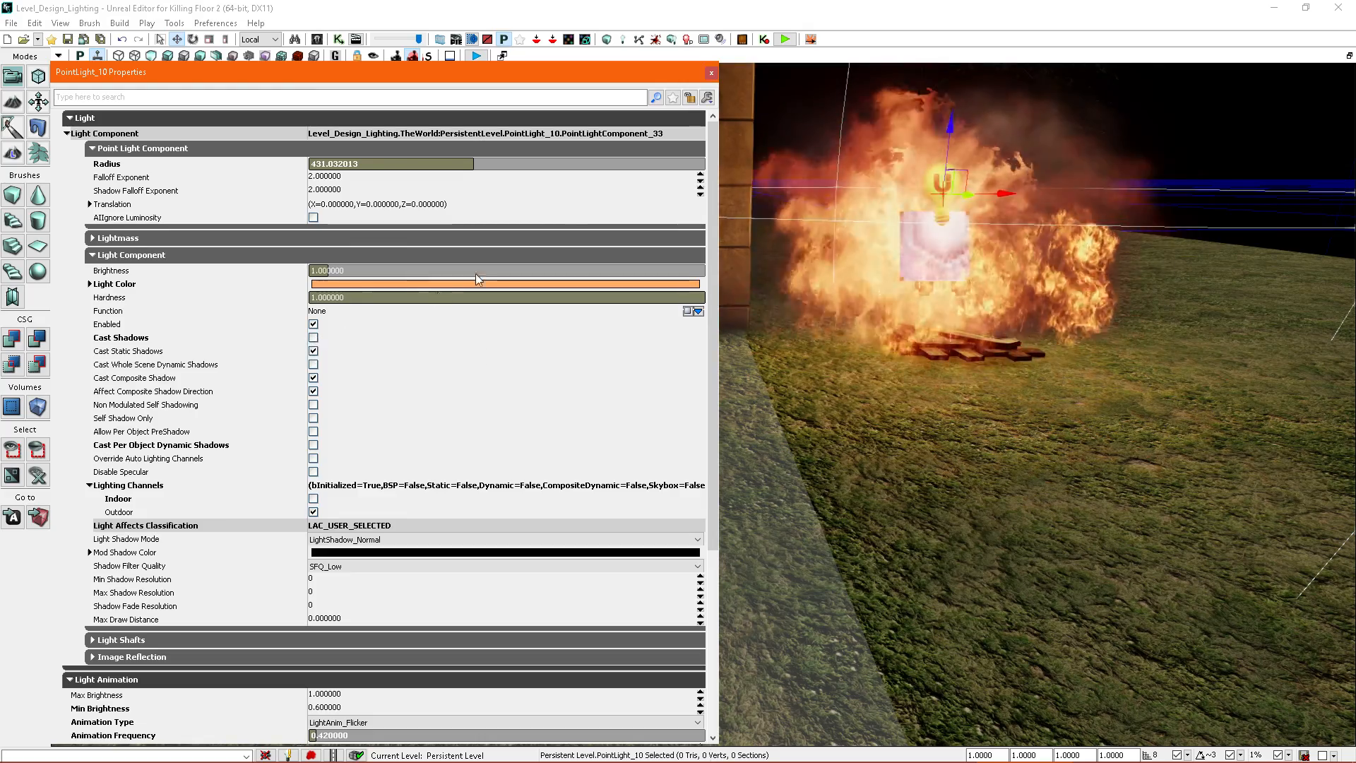
{"action": "left_click", "coordinate": [711, 73]}
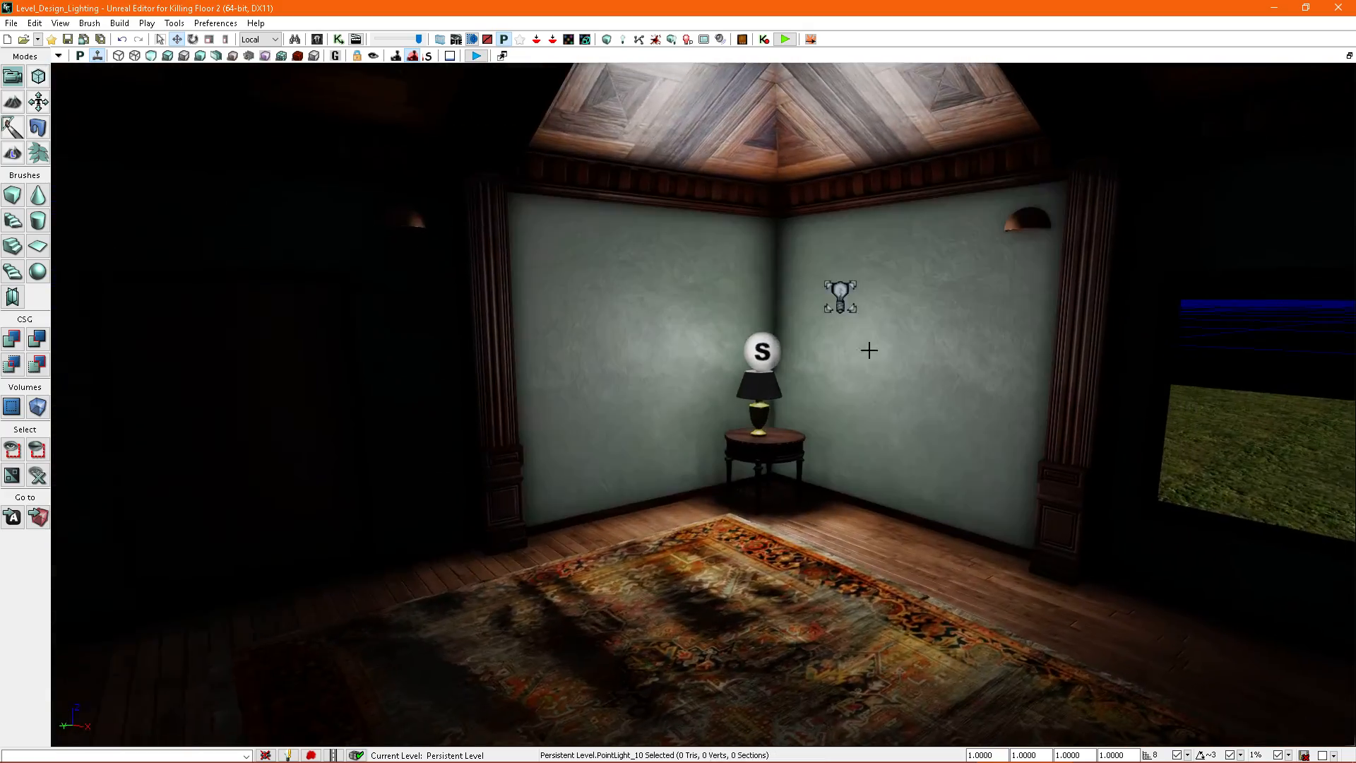
Step: Toggle Cast Shadows on the table lamp's point light to compare the result, and leave it off
{"action": "double_click", "coordinate": [752, 359]}
{"action": "right_click_drag", "start_coordinate": [860, 384], "coordinate": [784, 395]}
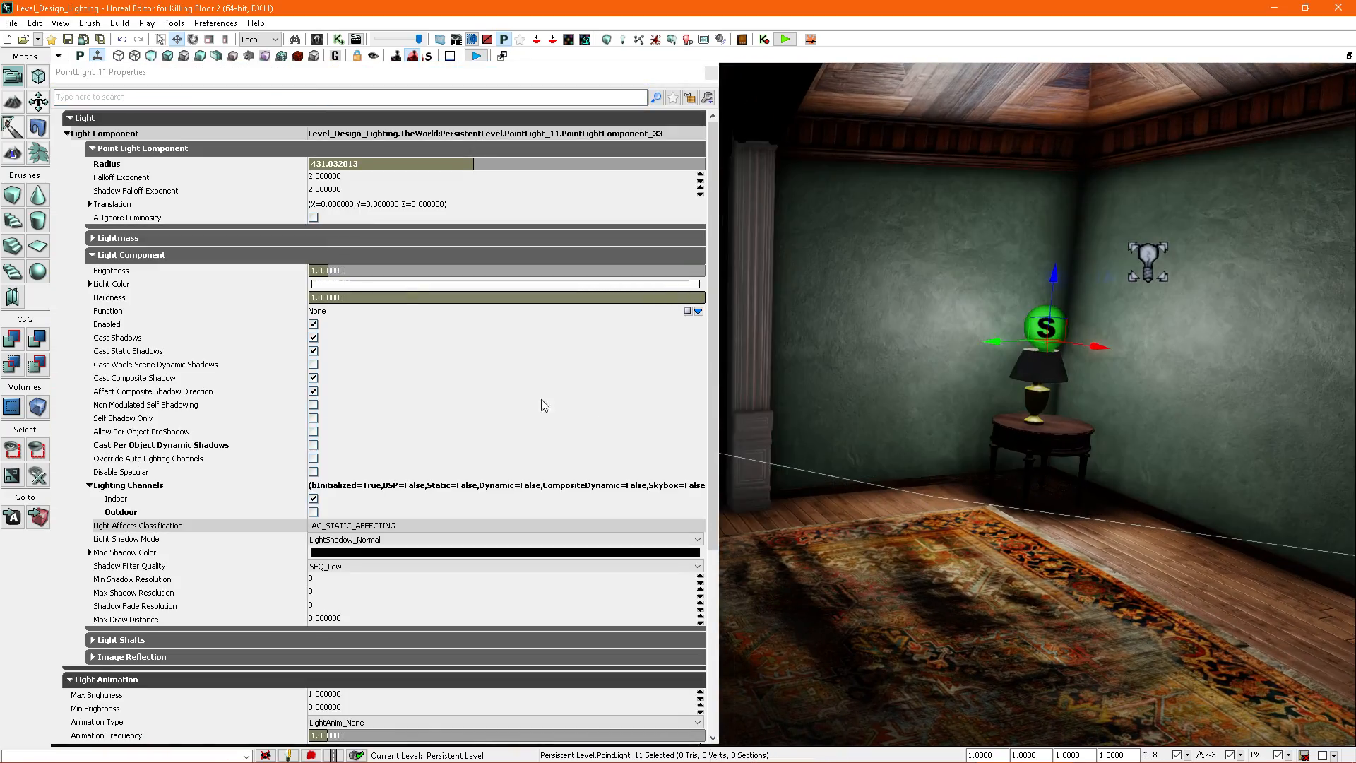
{"action": "left_click", "coordinate": [314, 341]}
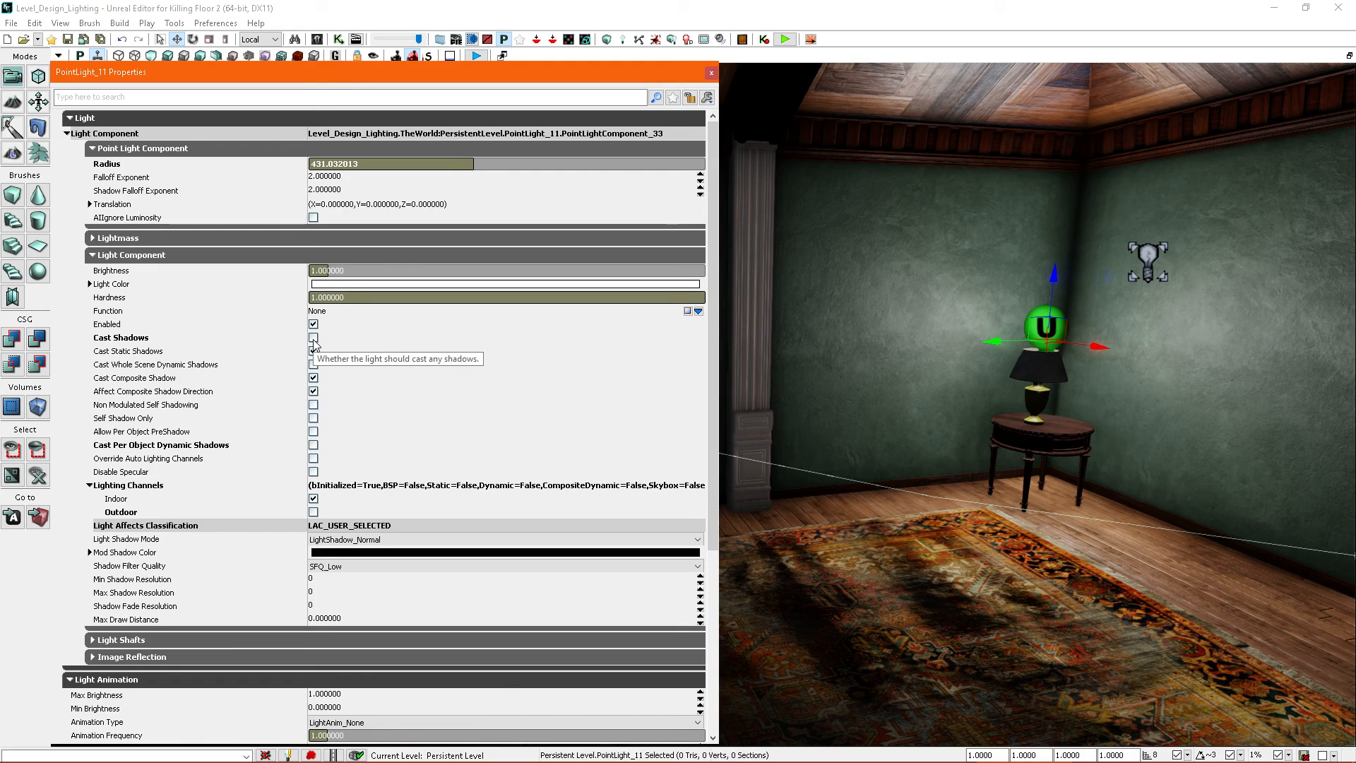
{"action": "left_click", "coordinate": [313, 338]}
{"action": "left_click", "coordinate": [314, 339]}
{"action": "left_click", "coordinate": [314, 338]}
{"action": "left_click", "coordinate": [315, 338]}
{"action": "left_click", "coordinate": [313, 338]}
{"action": "left_click", "coordinate": [313, 339]}
{"action": "right_click_drag", "start_coordinate": [848, 339], "coordinate": [843, 356]}
{"action": "left_click", "coordinate": [711, 73]}
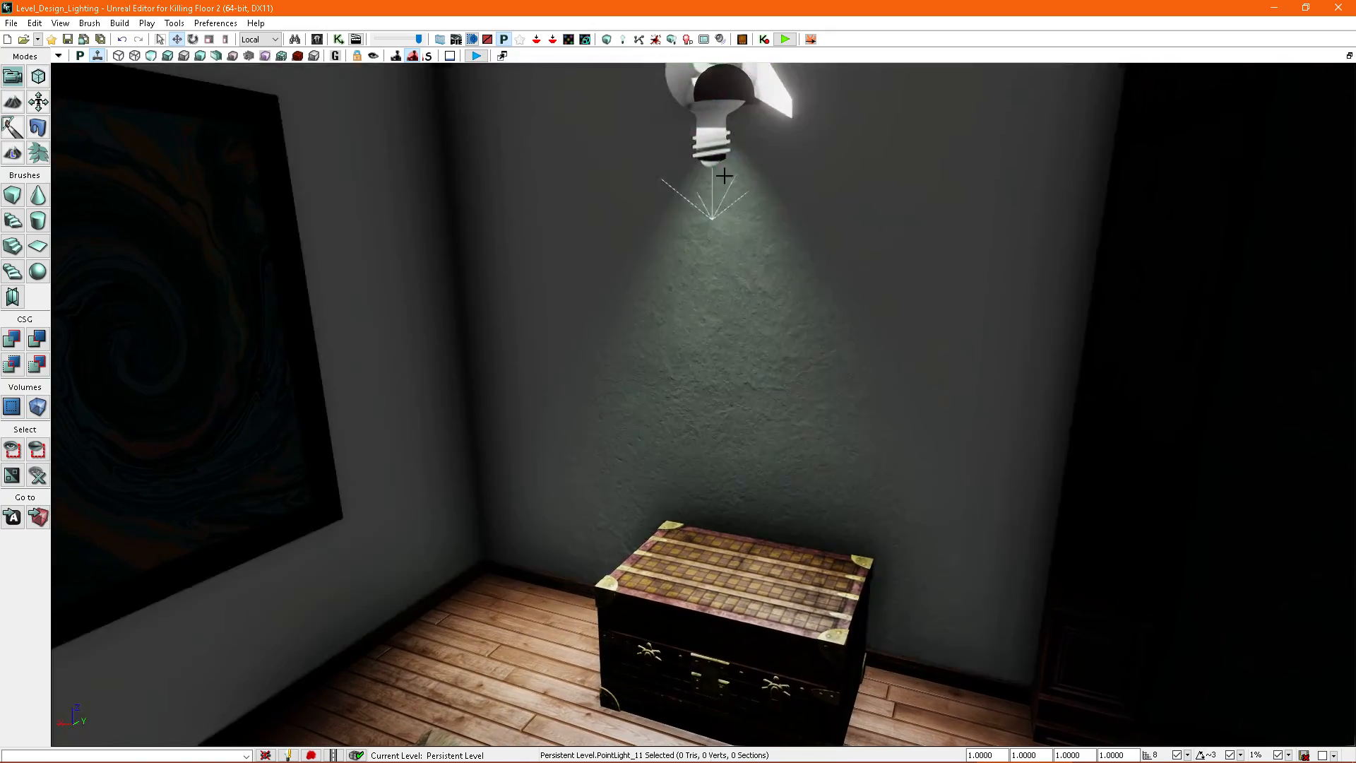
Step: Try disabling Cast Shadows on the spot light above the chest, and turn it back on
{"action": "left_click", "coordinate": [714, 113]}
{"action": "key", "text": "F4"}
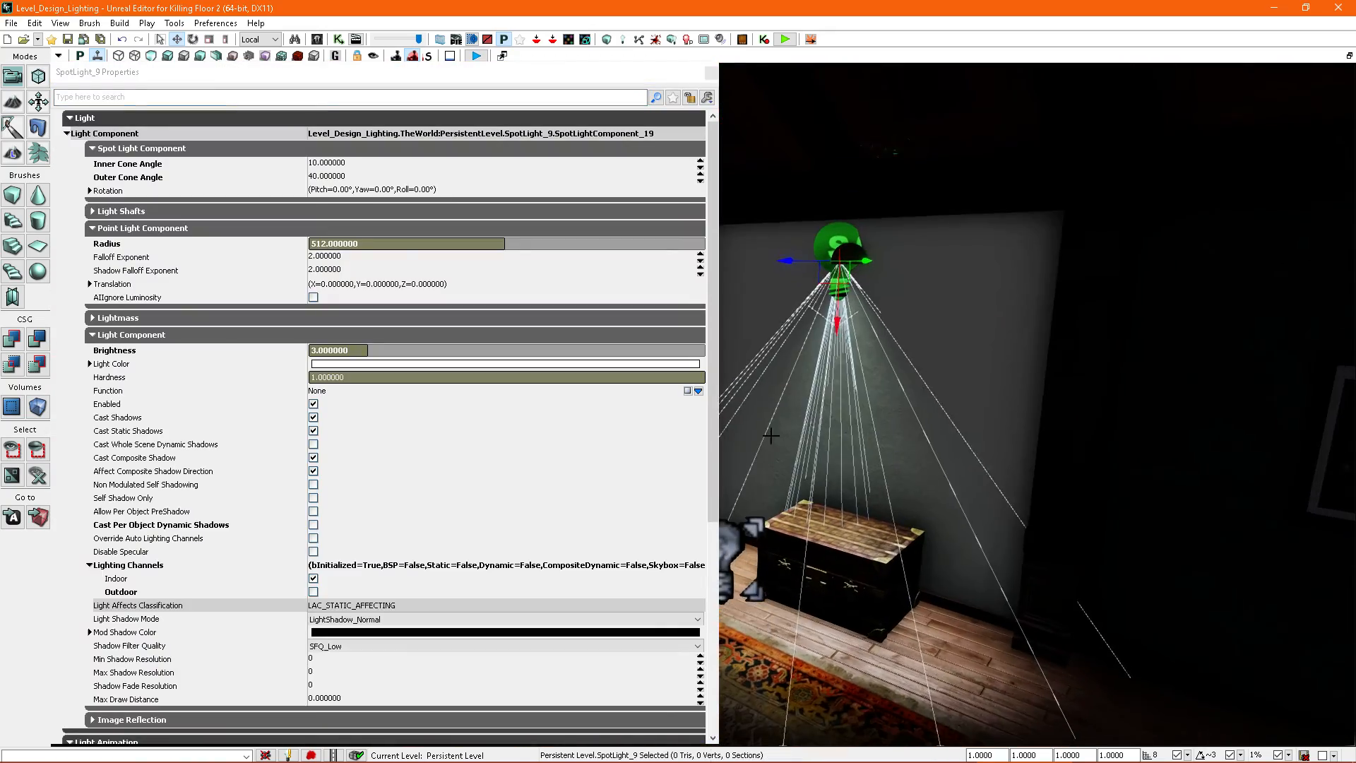
{"action": "left_click", "coordinate": [315, 418]}
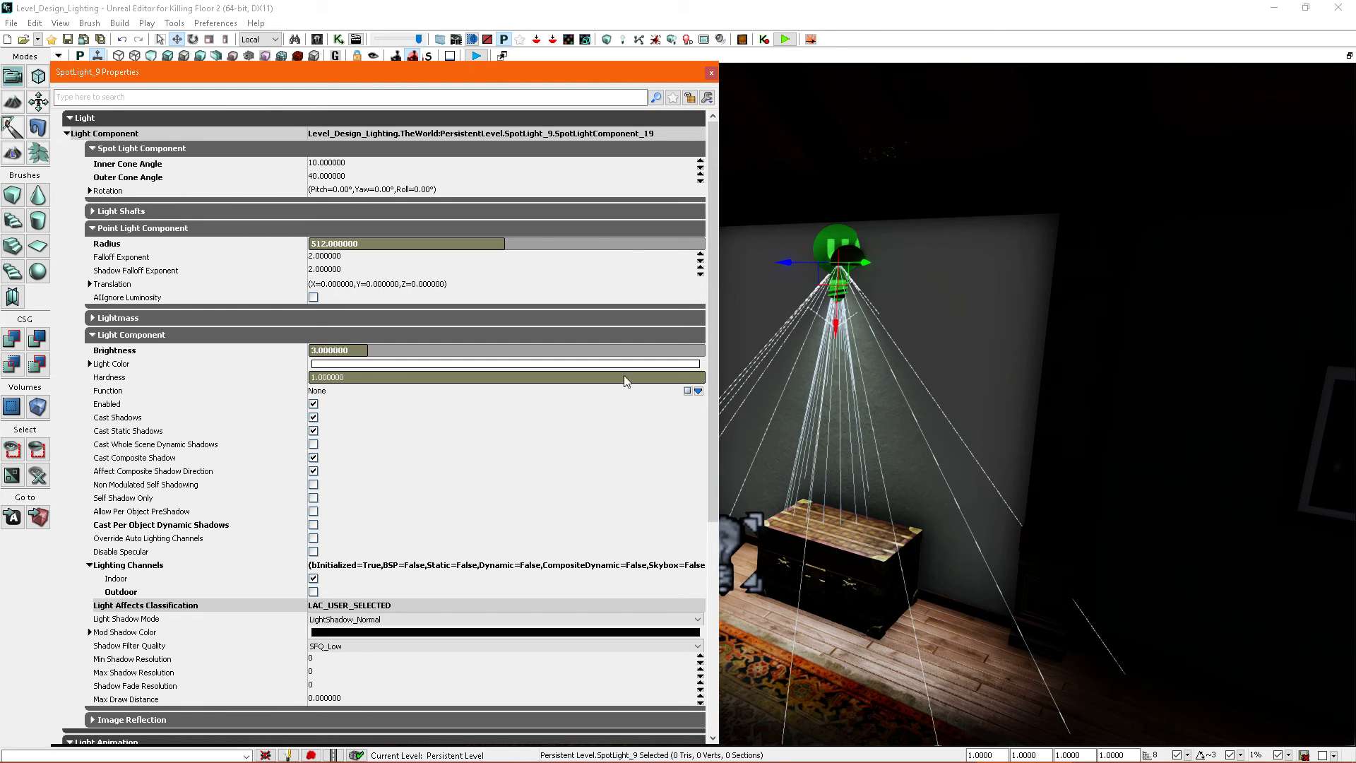
{"action": "left_click", "coordinate": [711, 73]}
Step: Duplicate the chest's spot light to the wall lamp beside the door and align it with the fixture
{"action": "mouse_move", "coordinate": [734, 212]}
{"action": "right_mouse_down"}
{"action": "mouse_move", "coordinate": [819, 226]}
{"action": "mouse_move", "coordinate": [734, 226]}
{"action": "mouse_move", "coordinate": [752, 228]}
{"action": "right_mouse_up"}
{"action": "right_click_drag", "start_coordinate": [863, 190], "coordinate": [1271, 162]}
{"action": "left_click_drag", "start_coordinate": [426, 363], "coordinate": [757, 416]}
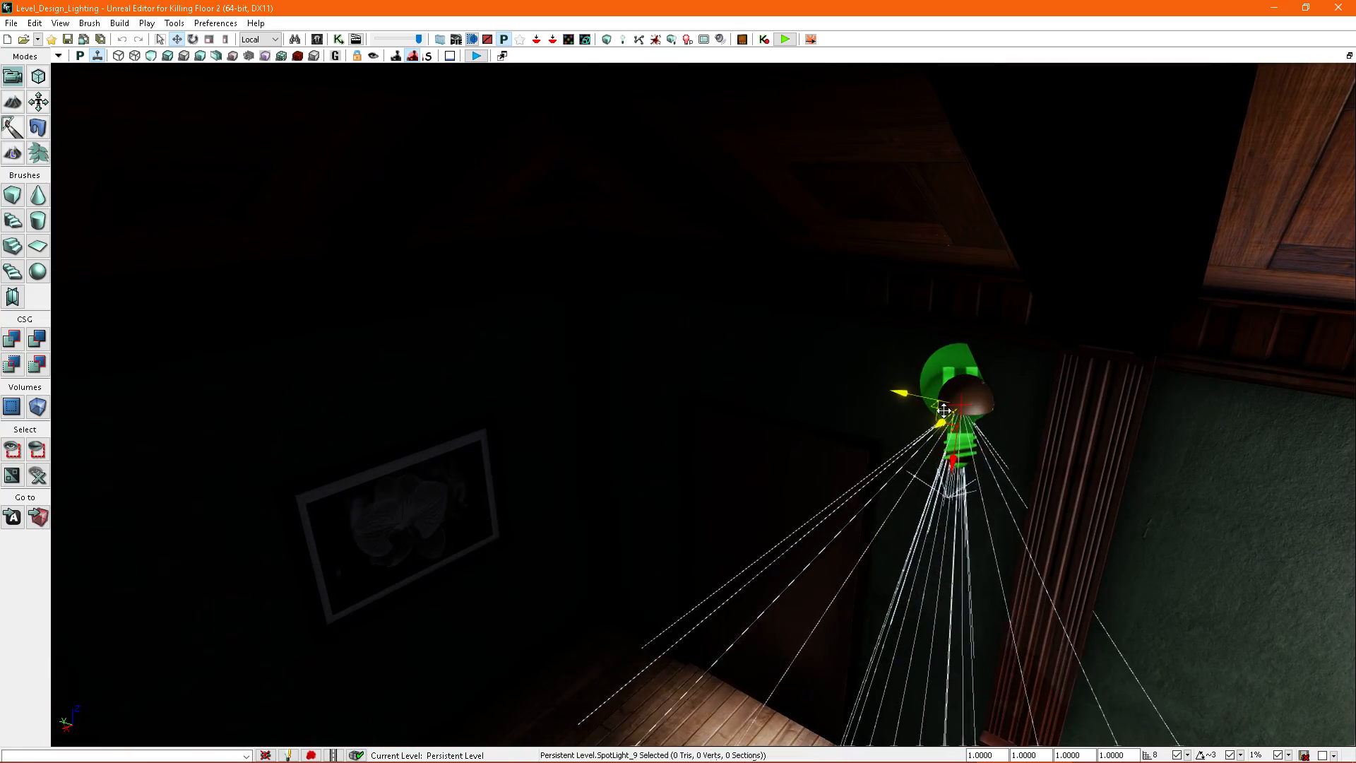
{"action": "left_click_drag", "start_coordinate": [946, 414], "coordinate": [955, 418]}
{"action": "right_click_drag", "start_coordinate": [955, 418], "coordinate": [1042, 473]}
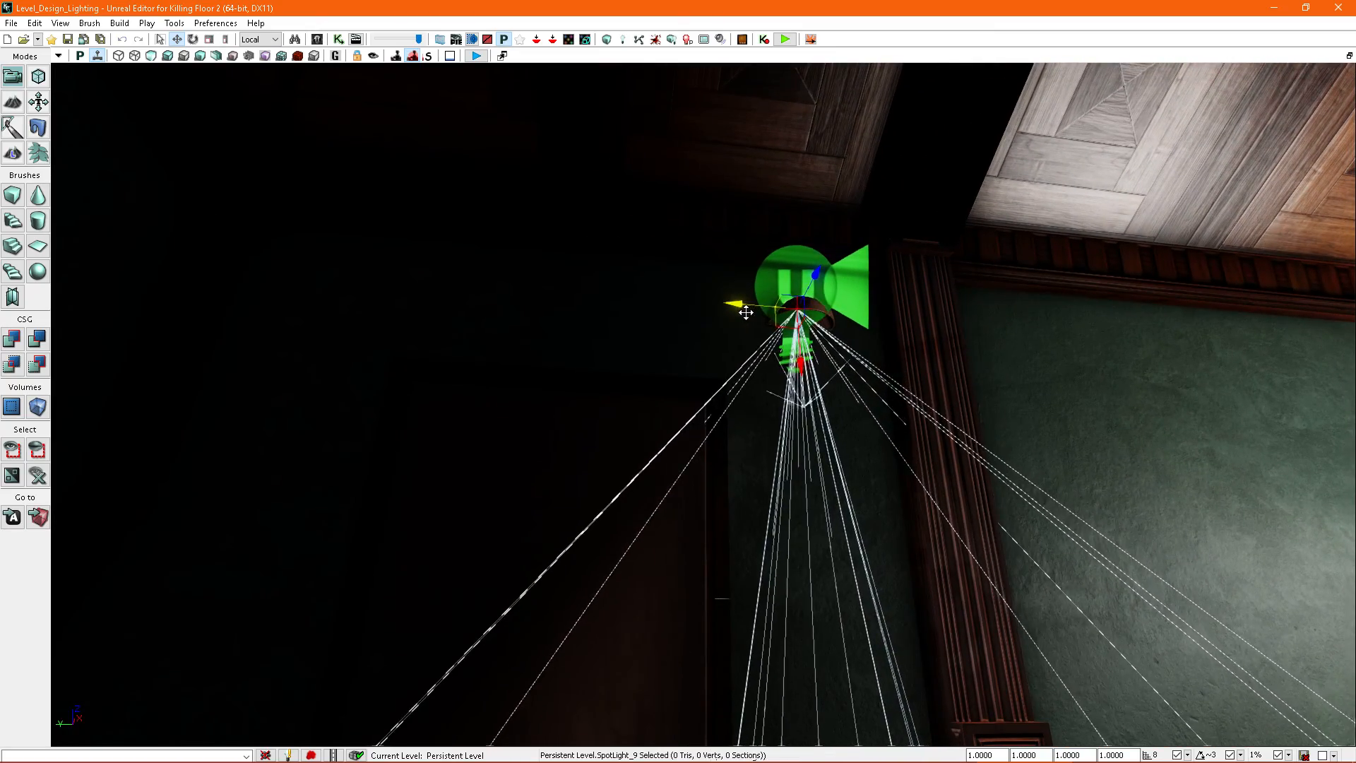
{"action": "left_click_drag", "start_coordinate": [746, 312], "coordinate": [752, 311]}
{"action": "right_click_drag", "start_coordinate": [753, 311], "coordinate": [784, 379]}
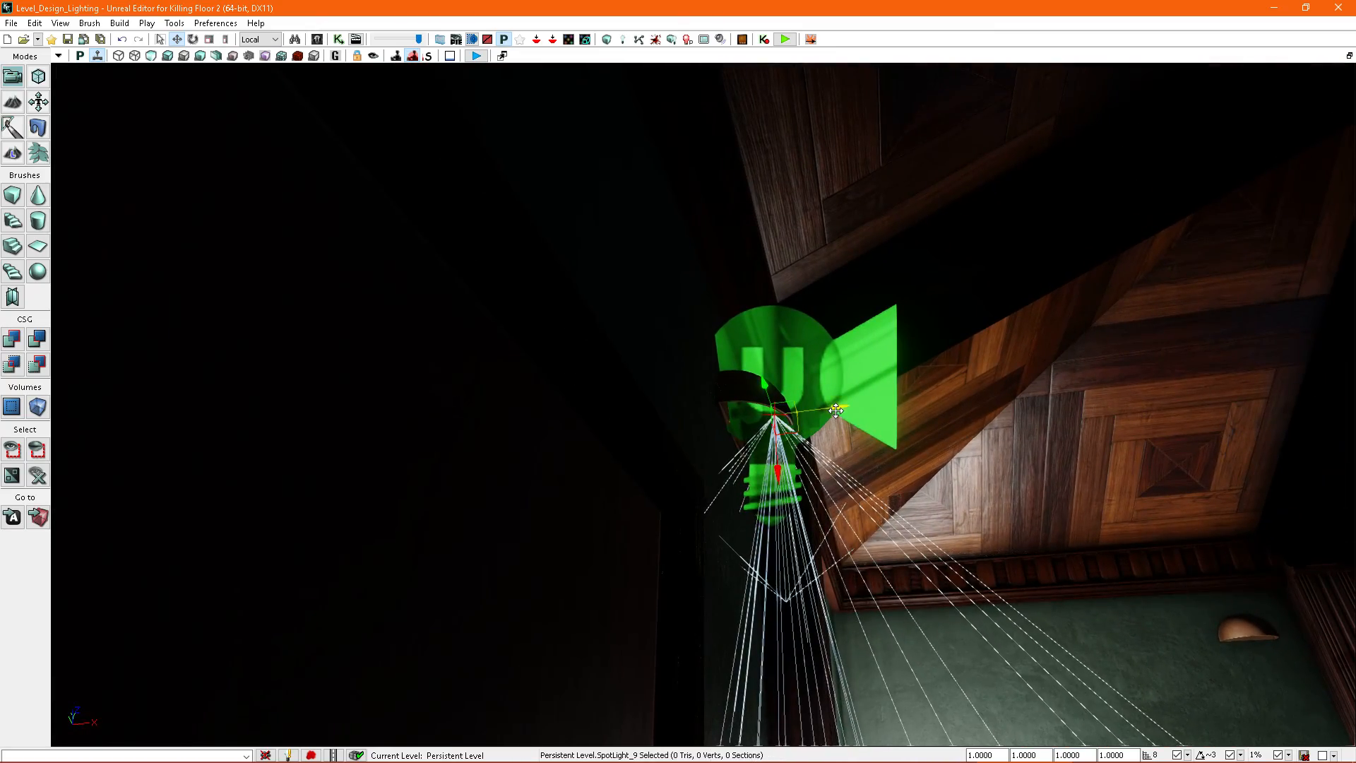
{"action": "left_click_drag", "start_coordinate": [827, 411], "coordinate": [833, 445]}
{"action": "right_click_drag", "start_coordinate": [833, 445], "coordinate": [533, 370]}
Step: Place another spot light copy at the wall lamp near the window and rebuild the level's lighting
{"action": "left_click_drag", "start_coordinate": [492, 336], "coordinate": [1276, 356]}
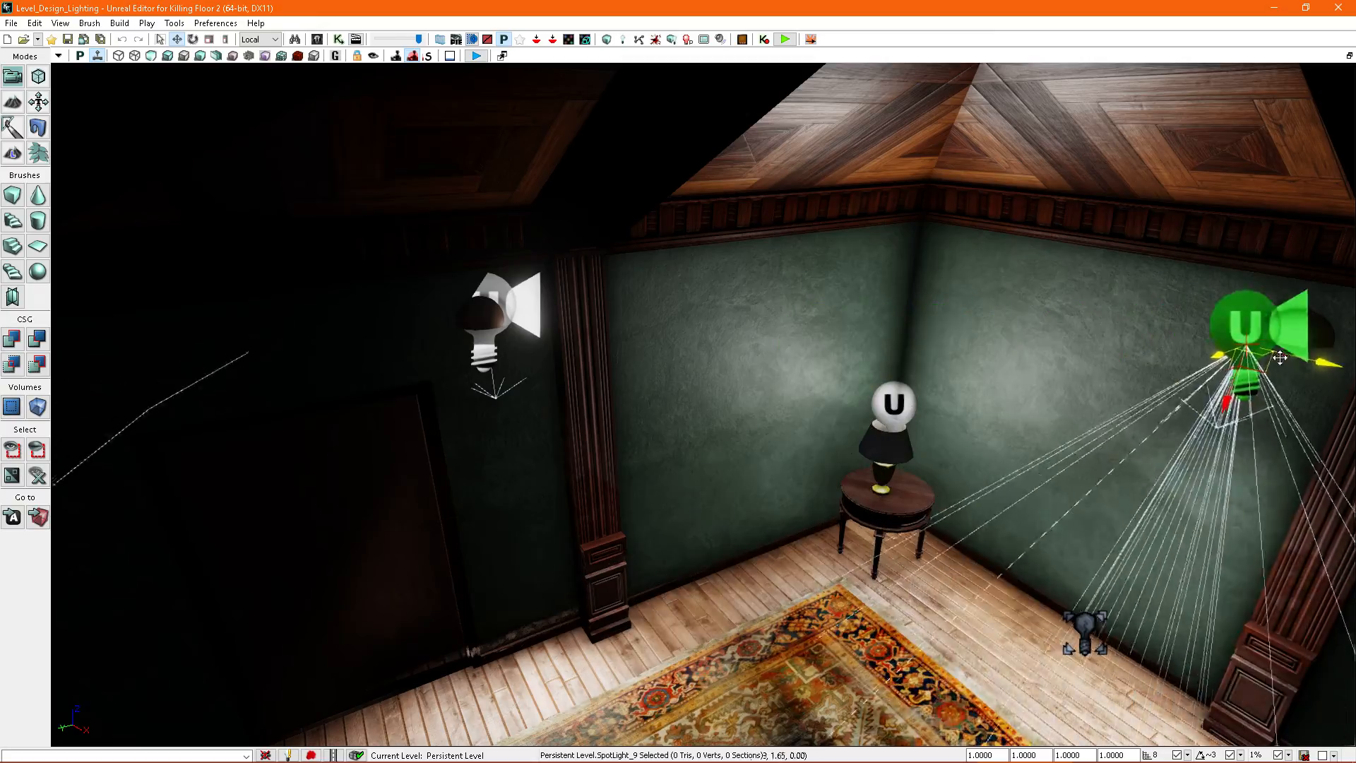
{"action": "right_click_drag", "start_coordinate": [1318, 356], "coordinate": [1050, 264]}
{"action": "left_click_drag", "start_coordinate": [824, 136], "coordinate": [772, 153]}
{"action": "right_click_drag", "start_coordinate": [772, 153], "coordinate": [756, 74]}
{"action": "left_click", "coordinate": [672, 39]}
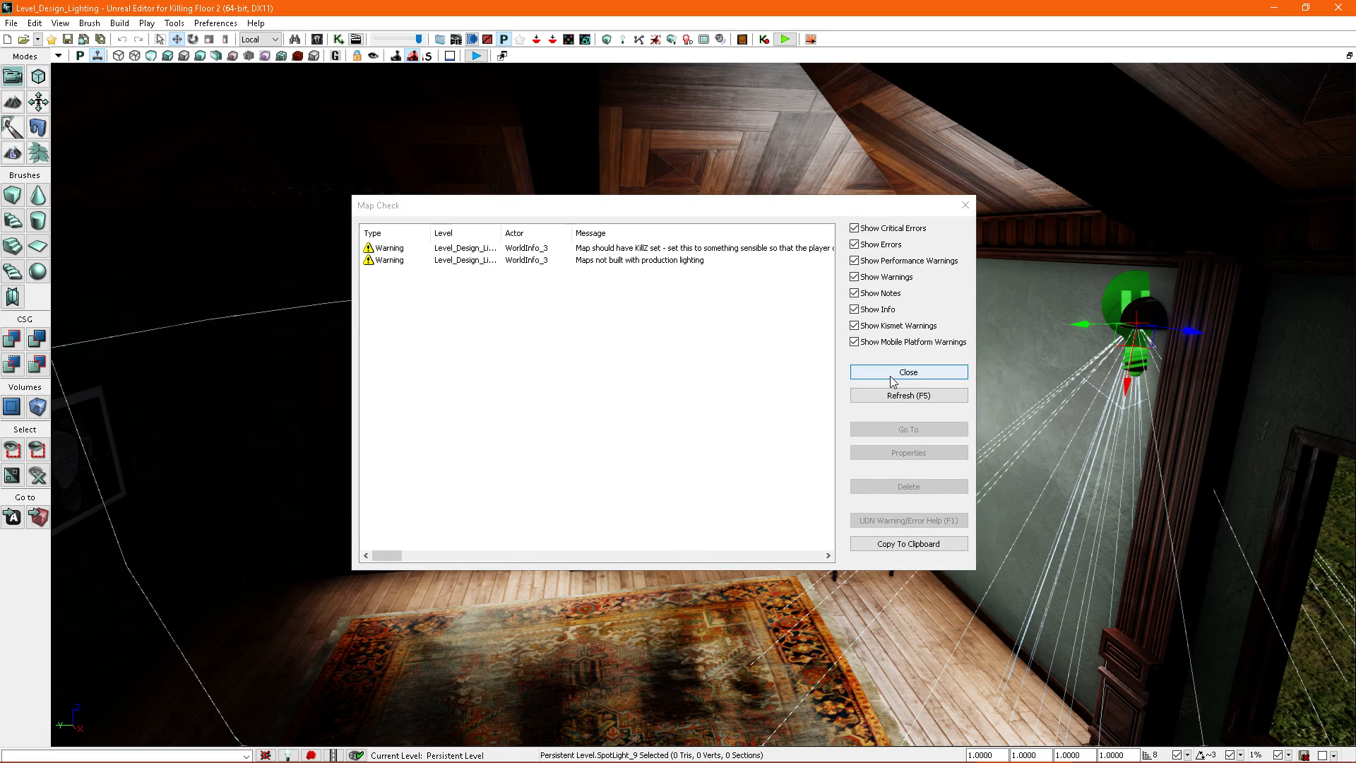
{"action": "left_click", "coordinate": [892, 374]}
Step: Select the three wall lamp spot lights and set their light color to pale blue, hex 00DDF1FF
{"action": "right_click_drag", "start_coordinate": [893, 433], "coordinate": [981, 396]}
{"action": "left_click_drag", "start_coordinate": [887, 426], "coordinate": [893, 480]}
{"action": "right_click_drag", "start_coordinate": [911, 427], "coordinate": [1003, 435]}
{"action": "left_click", "coordinate": [983, 380], "text": "ctrl"}
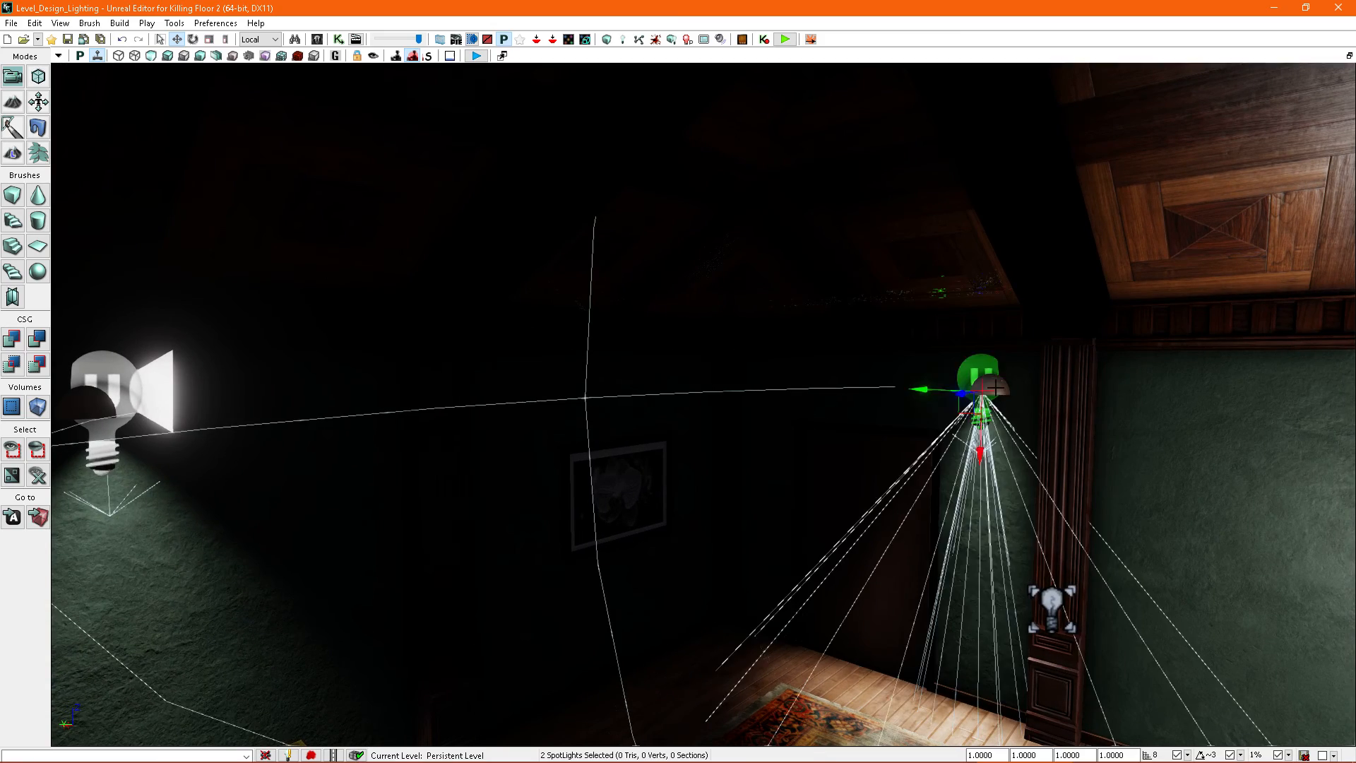
{"action": "right_click_drag", "start_coordinate": [982, 380], "coordinate": [925, 393]}
{"action": "left_click", "coordinate": [375, 322], "text": "ctrl"}
{"action": "key", "text": "F4"}
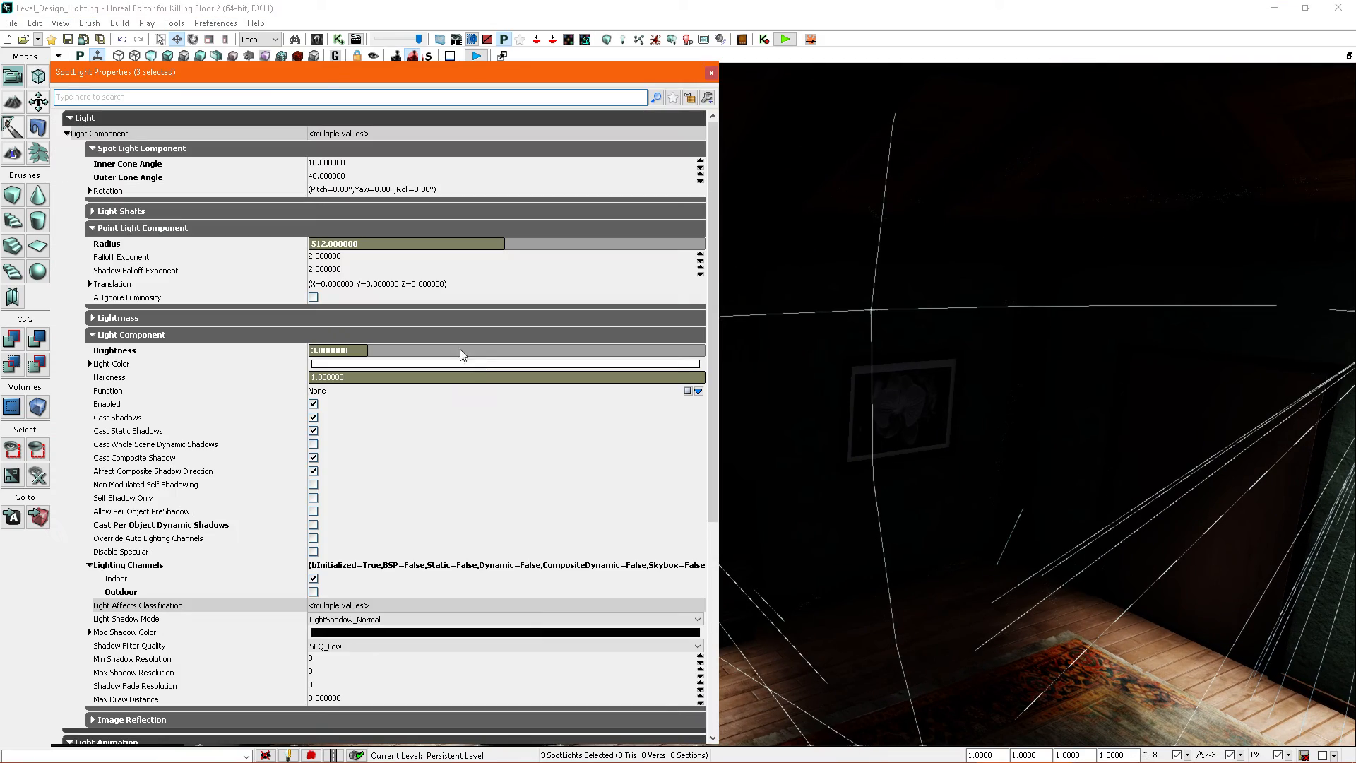
{"action": "left_click", "coordinate": [357, 367]}
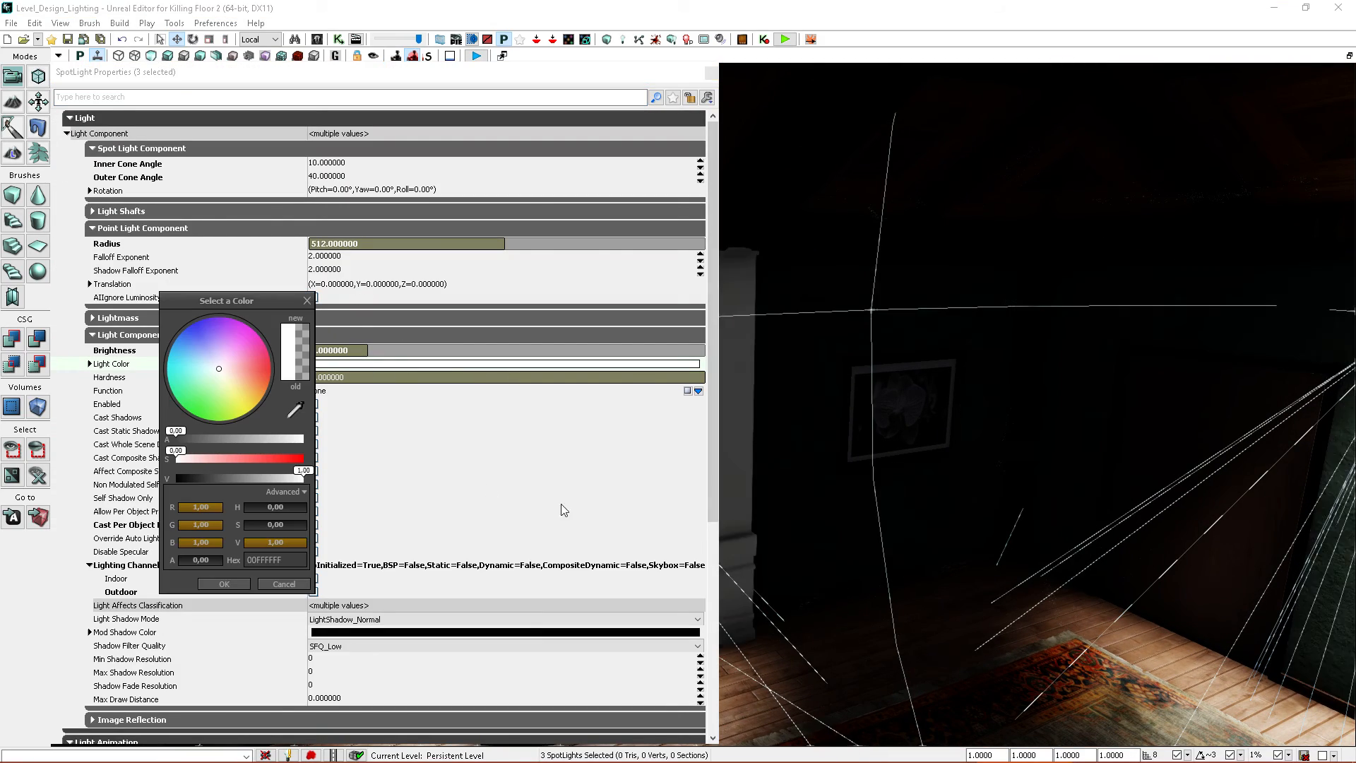
{"action": "left_click", "coordinate": [206, 365]}
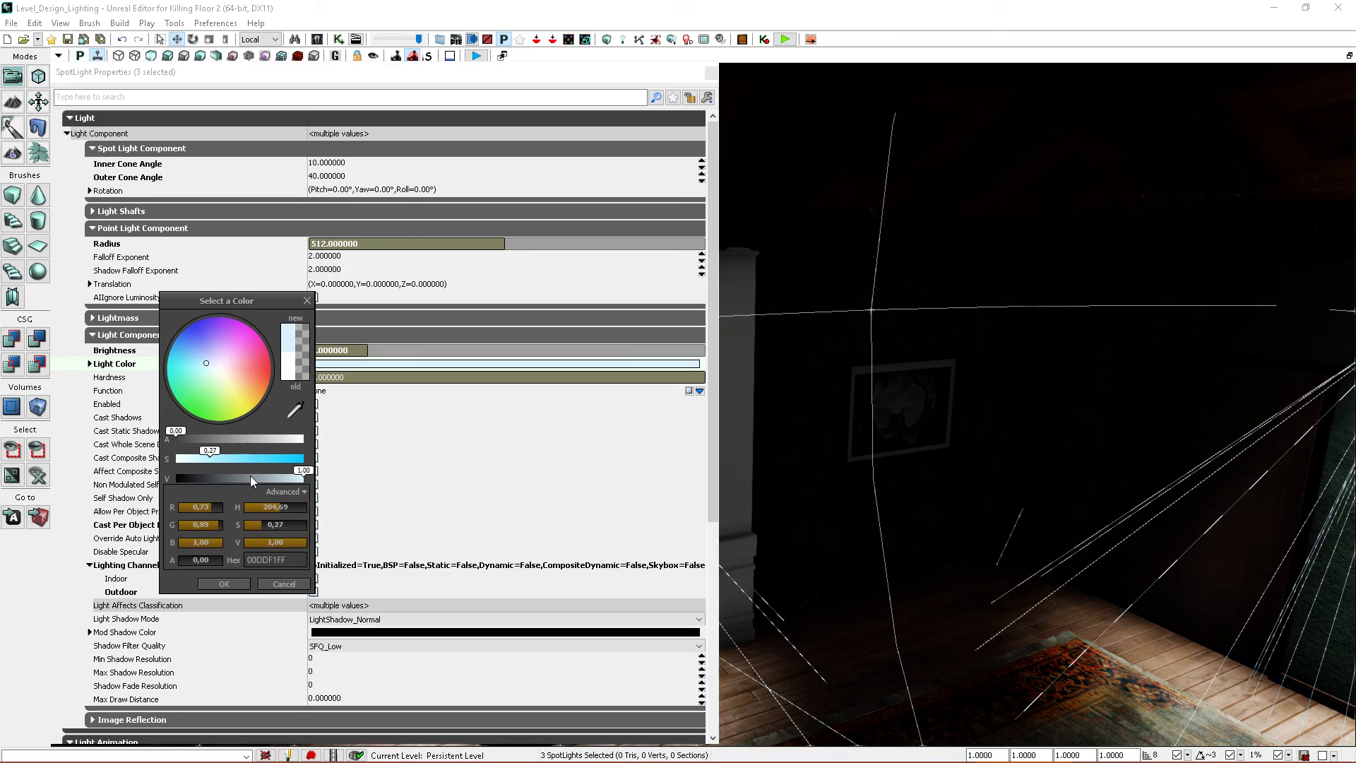
{"action": "left_click", "coordinate": [225, 584]}
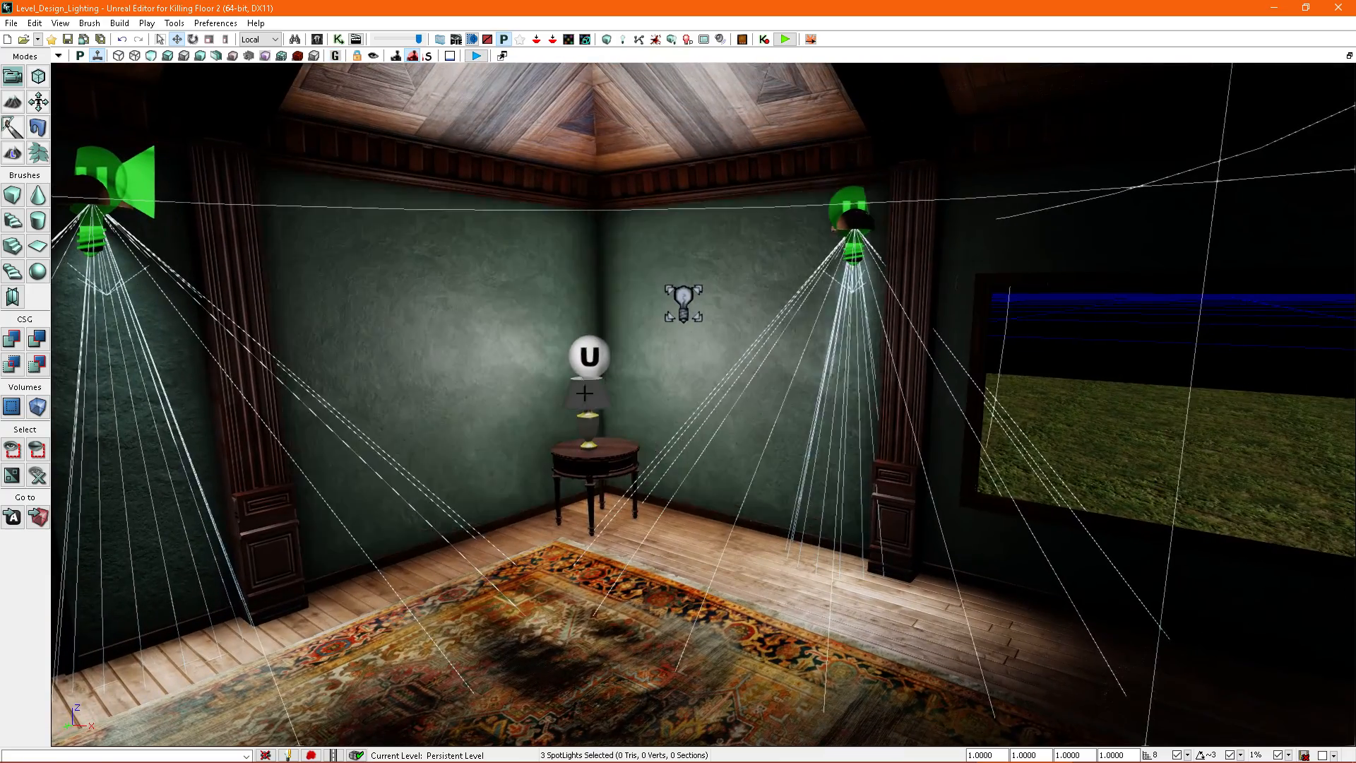
Step: Reduce the radius of the table lamp's point light to about 261
{"action": "double_click", "coordinate": [587, 360]}
{"action": "left_click_drag", "start_coordinate": [414, 164], "coordinate": [408, 164]}
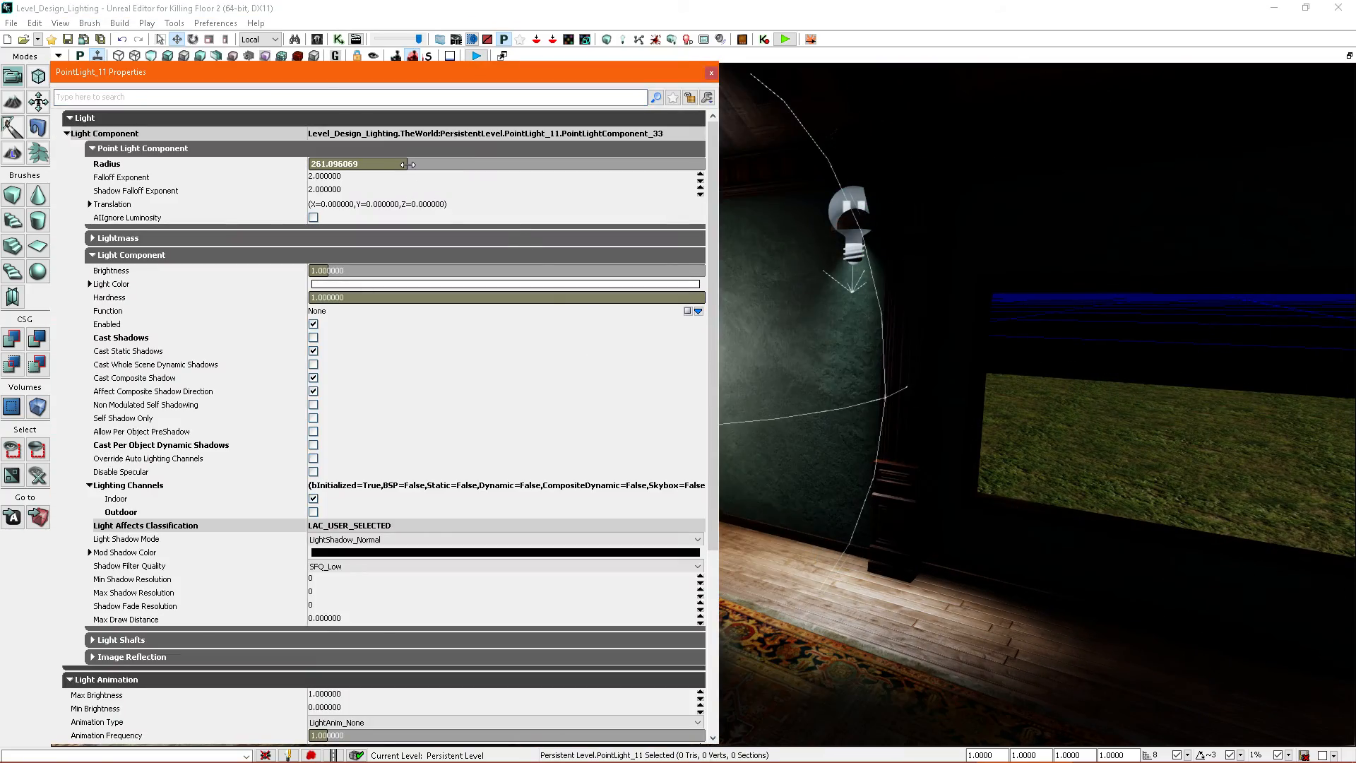
{"action": "left_click", "coordinate": [711, 72]}
Step: Inspect the lit room and the house's exterior with the editor icons hidden and shown
{"action": "key", "text": "g"}
{"action": "right_click_drag", "start_coordinate": [812, 242], "coordinate": [748, 286]}
{"action": "key", "text": "g"}
{"action": "scroll", "coordinate": [860, 328], "scroll_direction": "down", "scroll_amount": 5}
{"action": "scroll", "coordinate": [859, 329], "scroll_direction": "up", "scroll_amount": 5}
{"action": "left_click", "coordinate": [621, 357]}
{"action": "right_click_drag", "start_coordinate": [622, 357], "coordinate": [834, 381]}
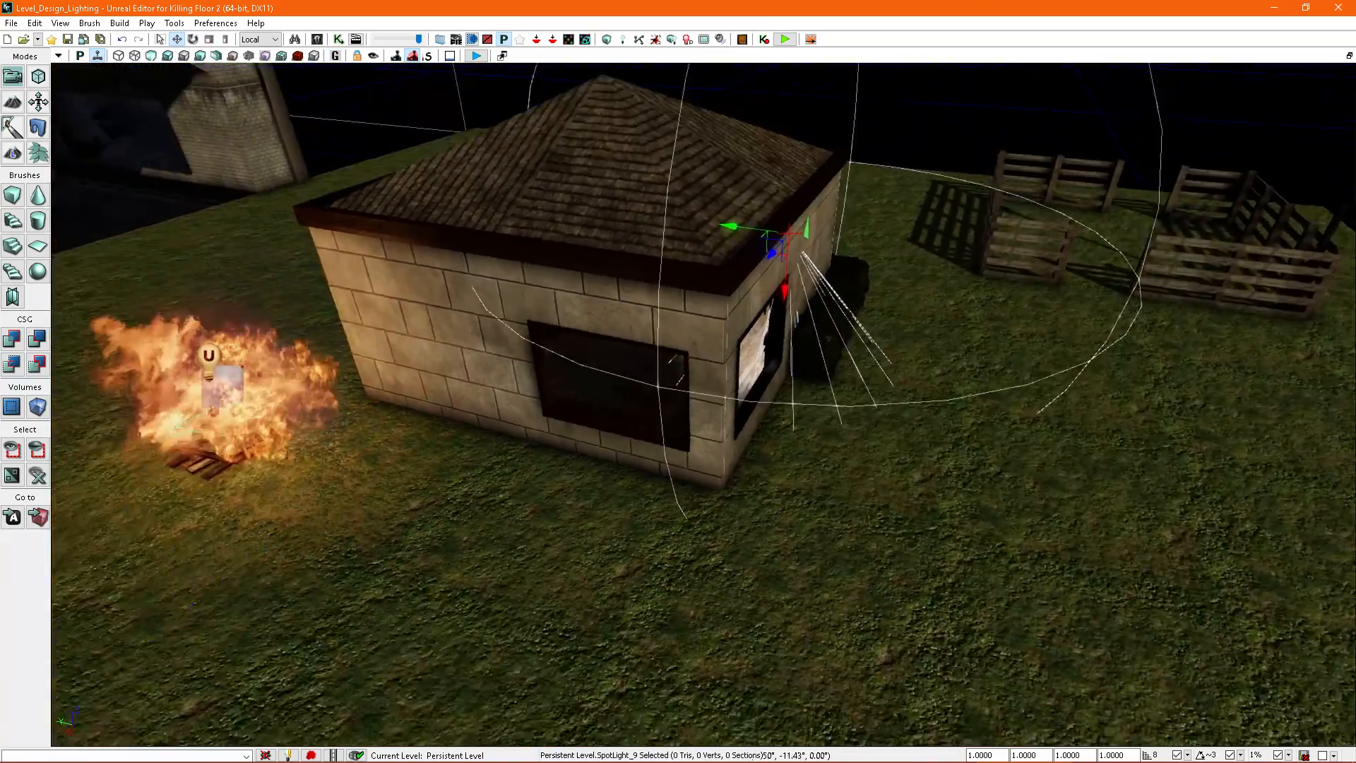
Step: Place a SpotLightMovable actor from the actor classes at the red wall lamp in the tunnel
{"action": "right_click_drag", "start_coordinate": [936, 416], "coordinate": [867, 355]}
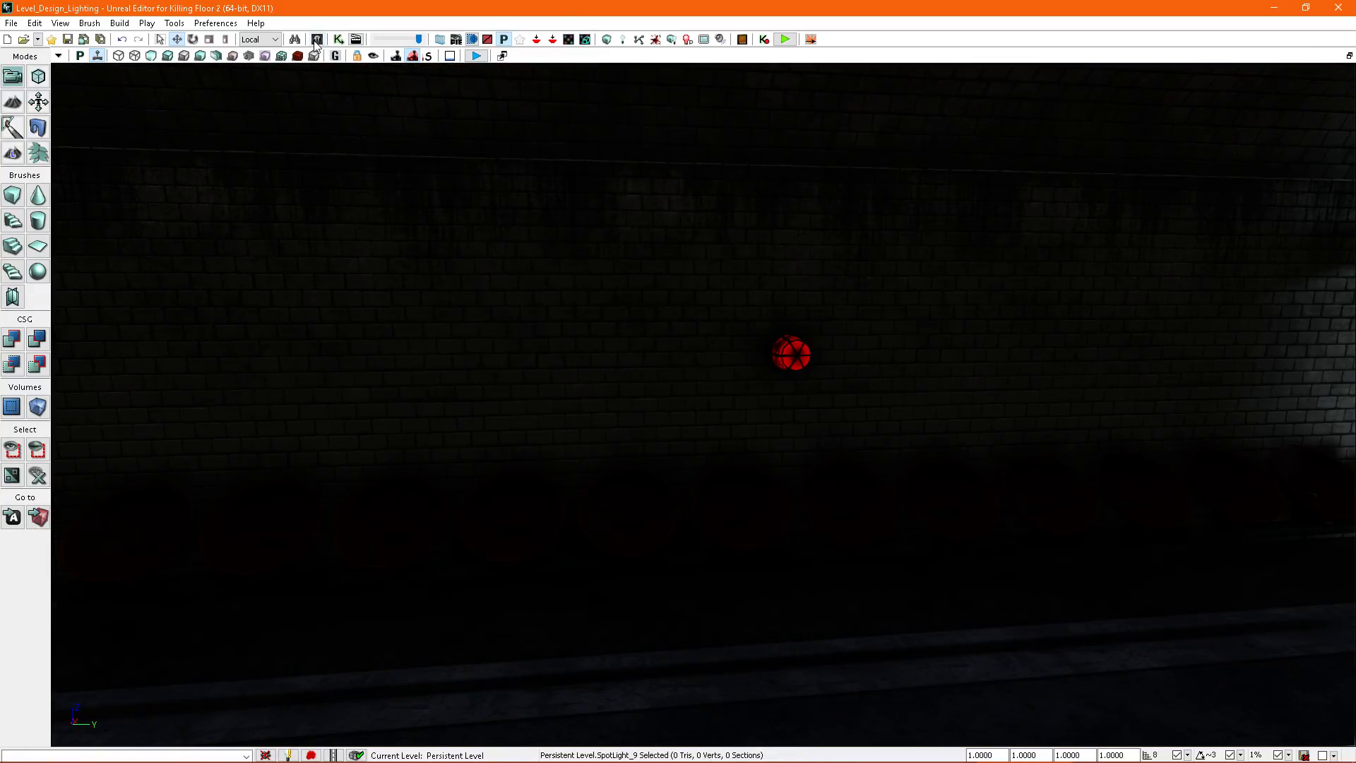
{"action": "left_click", "coordinate": [317, 39]}
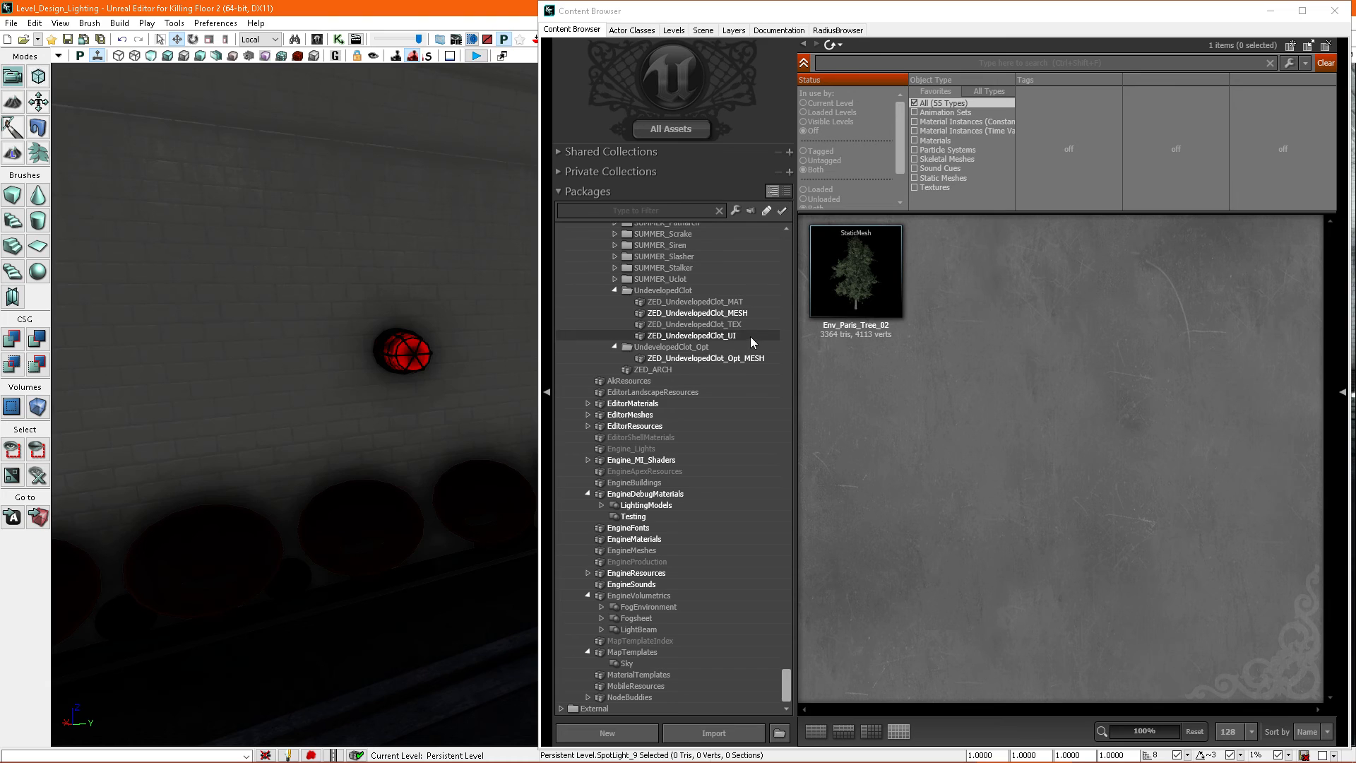
{"action": "left_click", "coordinate": [636, 31]}
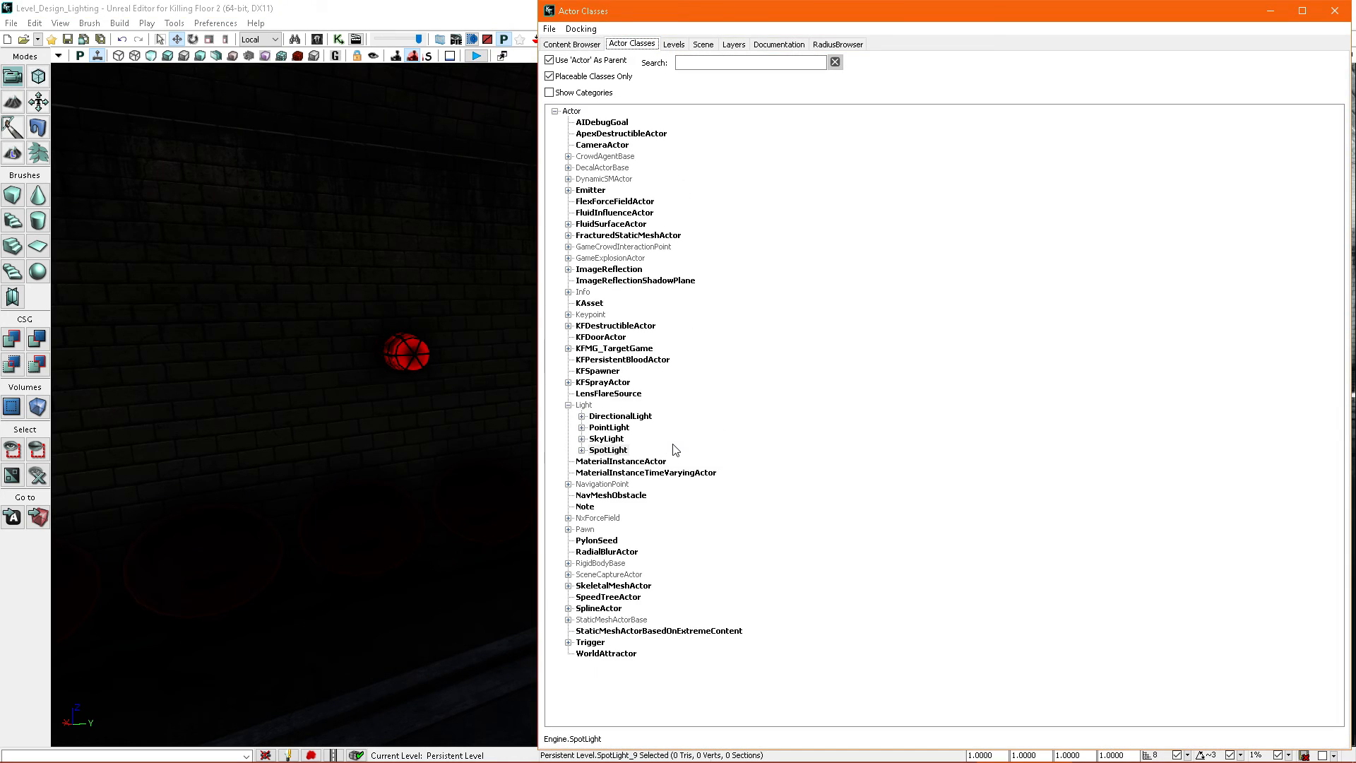
{"action": "left_click", "coordinate": [582, 451]}
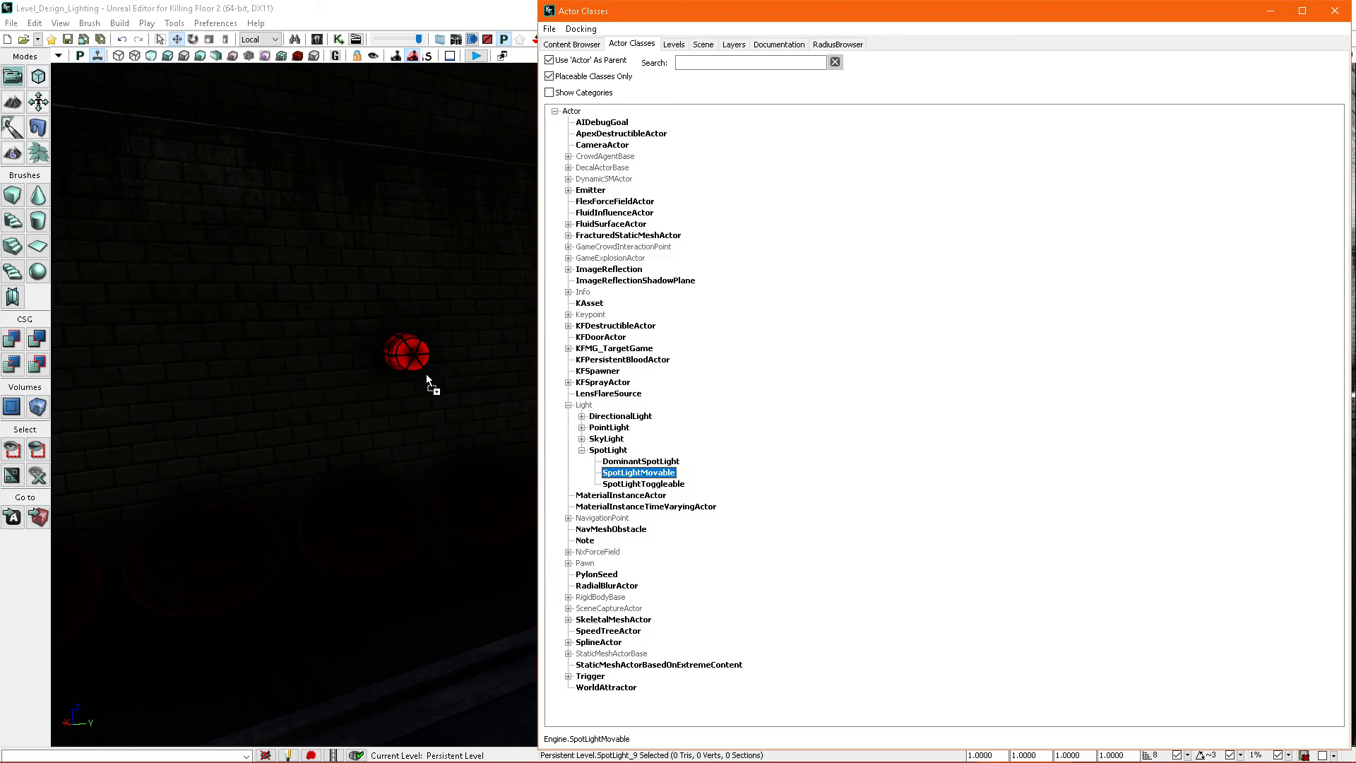
{"action": "left_click_drag", "start_coordinate": [413, 361], "coordinate": [412, 362]}
{"action": "left_click", "coordinate": [1334, 11]}
Step: Position the movable spot light just at the red wall lamp and open its properties
{"action": "right_click_drag", "start_coordinate": [862, 304], "coordinate": [810, 238]}
{"action": "left_click_drag", "start_coordinate": [788, 209], "coordinate": [777, 206]}
{"action": "left_click", "coordinate": [769, 205]}
{"action": "right_click_drag", "start_coordinate": [768, 205], "coordinate": [656, 215]}
{"action": "left_click", "coordinate": [837, 295]}
{"action": "double_click", "coordinate": [964, 333]}
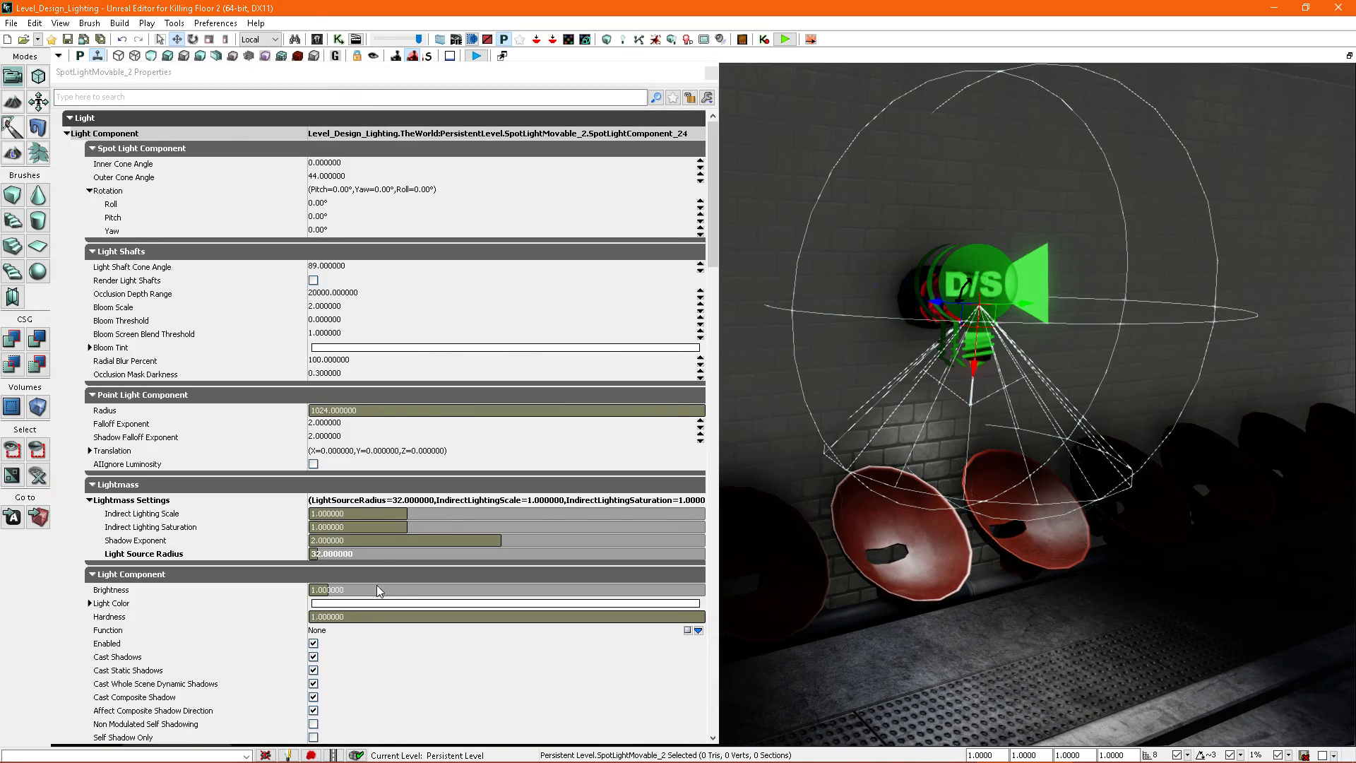
Step: Set the movable spot light's color to fully saturated red and its brightness to 3
{"action": "left_click", "coordinate": [356, 609]}
{"action": "left_click", "coordinate": [363, 604]}
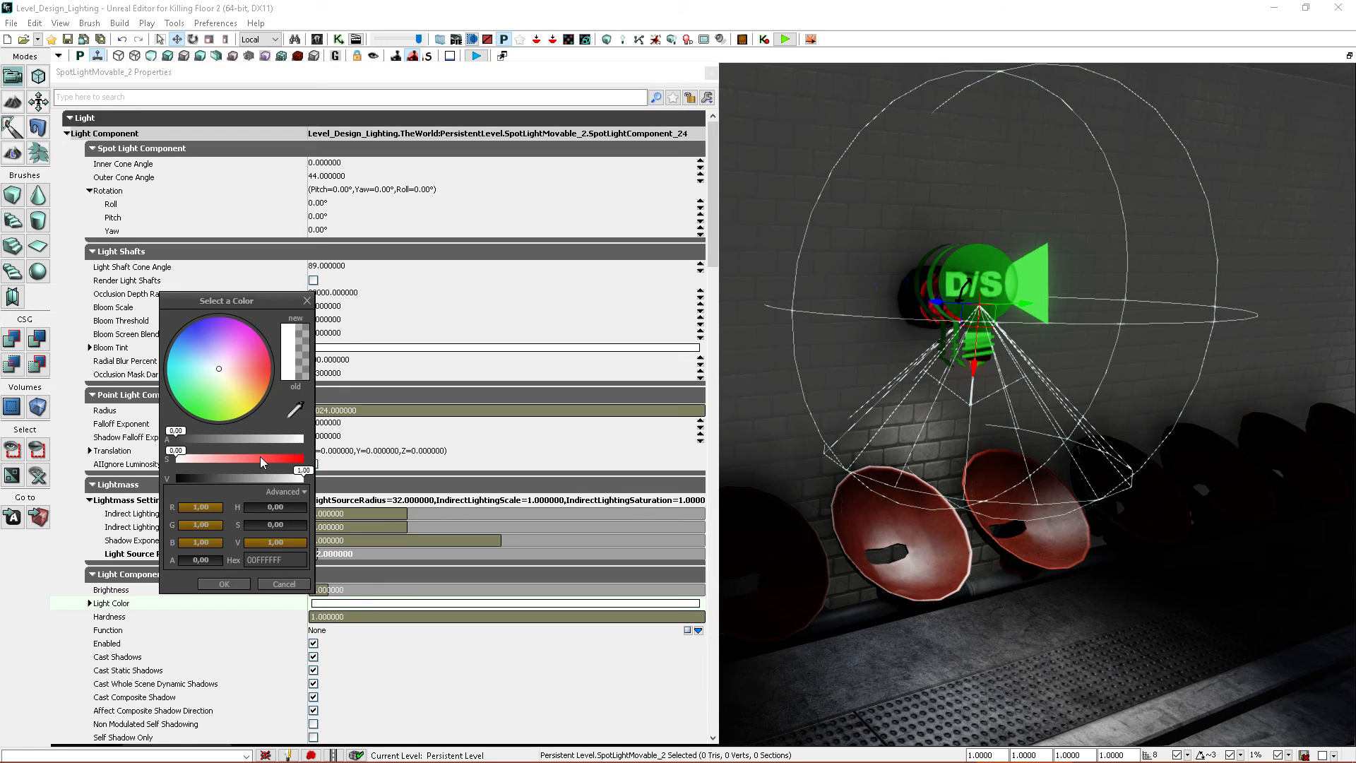
{"action": "left_click_drag", "start_coordinate": [260, 460], "coordinate": [304, 459]}
{"action": "left_click", "coordinate": [224, 583]}
{"action": "left_click", "coordinate": [356, 589]}
{"action": "type", "text": "3"}
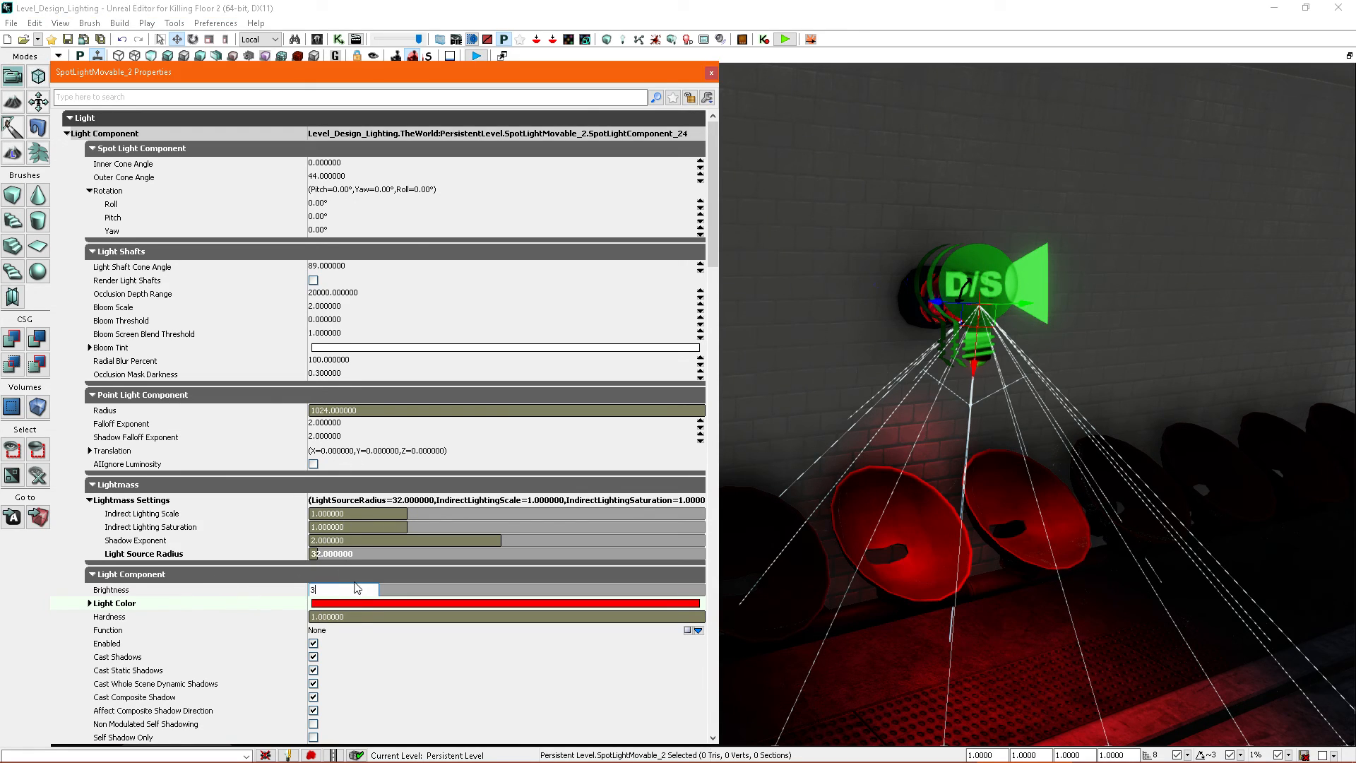
{"action": "key", "text": "Return"}
Step: Set the movable spot light's inner cone angle to 30
{"action": "left_click", "coordinate": [350, 167]}
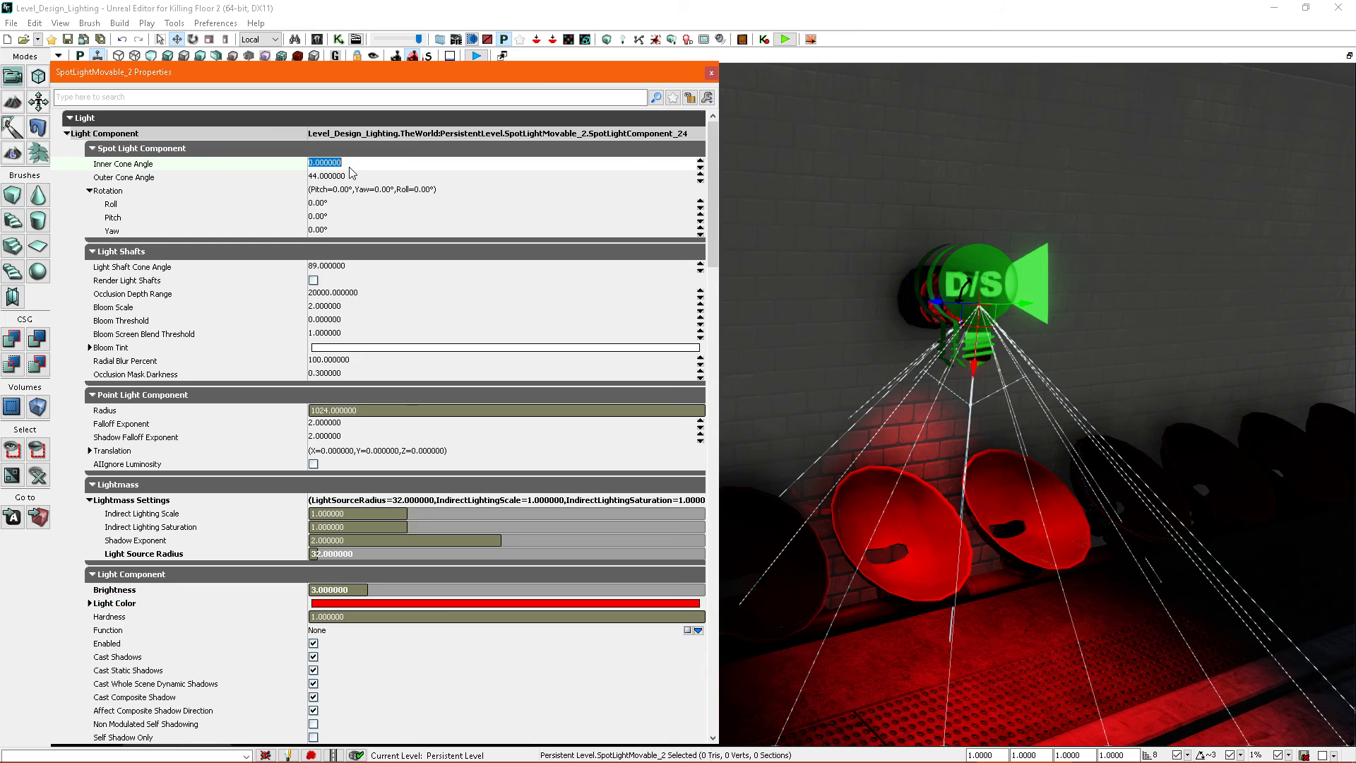
{"action": "type", "text": "30"}
{"action": "key", "text": "Return"}
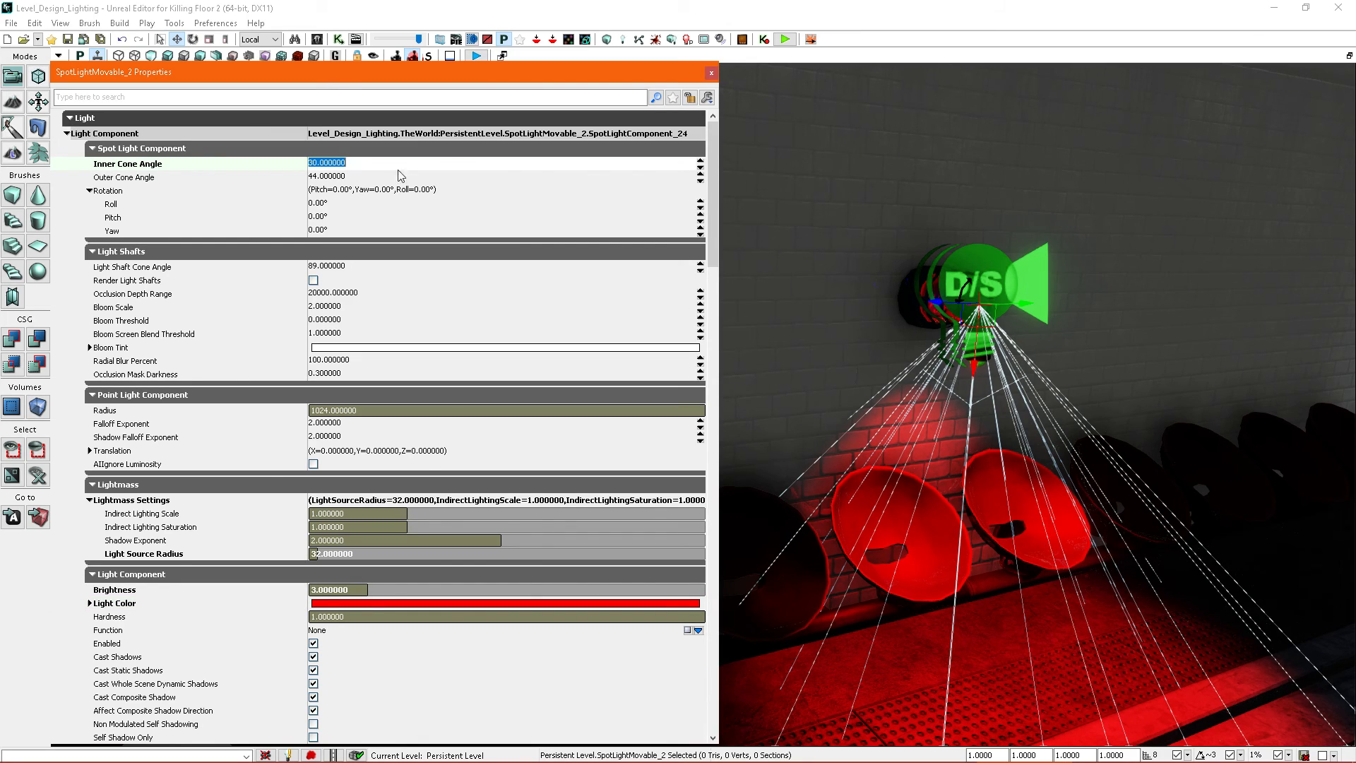
Step: Set the movable spot light's movement physics to PHYS_Rotating
{"action": "left_click_drag", "start_coordinate": [716, 238], "coordinate": [714, 339]}
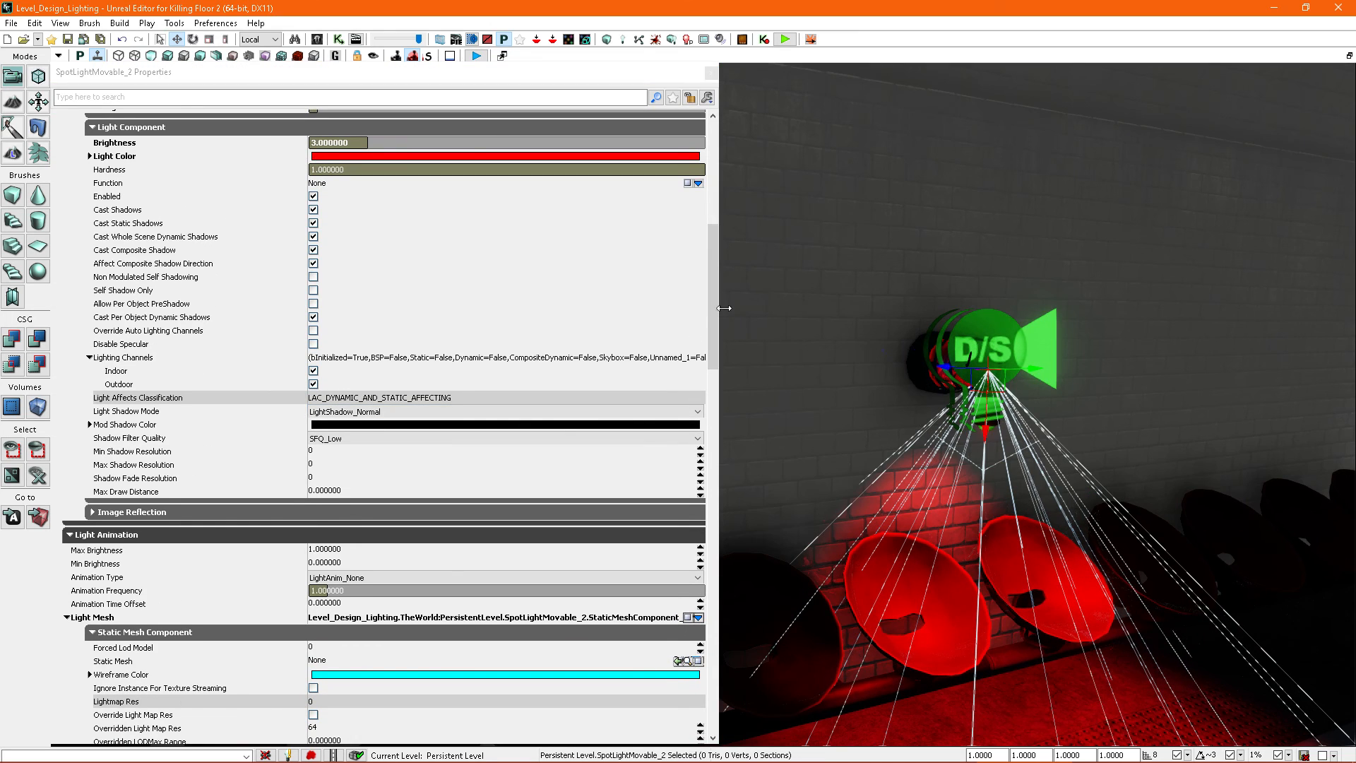
{"action": "left_click_drag", "start_coordinate": [713, 285], "coordinate": [697, 545]}
{"action": "scroll", "coordinate": [697, 544], "scroll_direction": "down", "scroll_amount": 5}
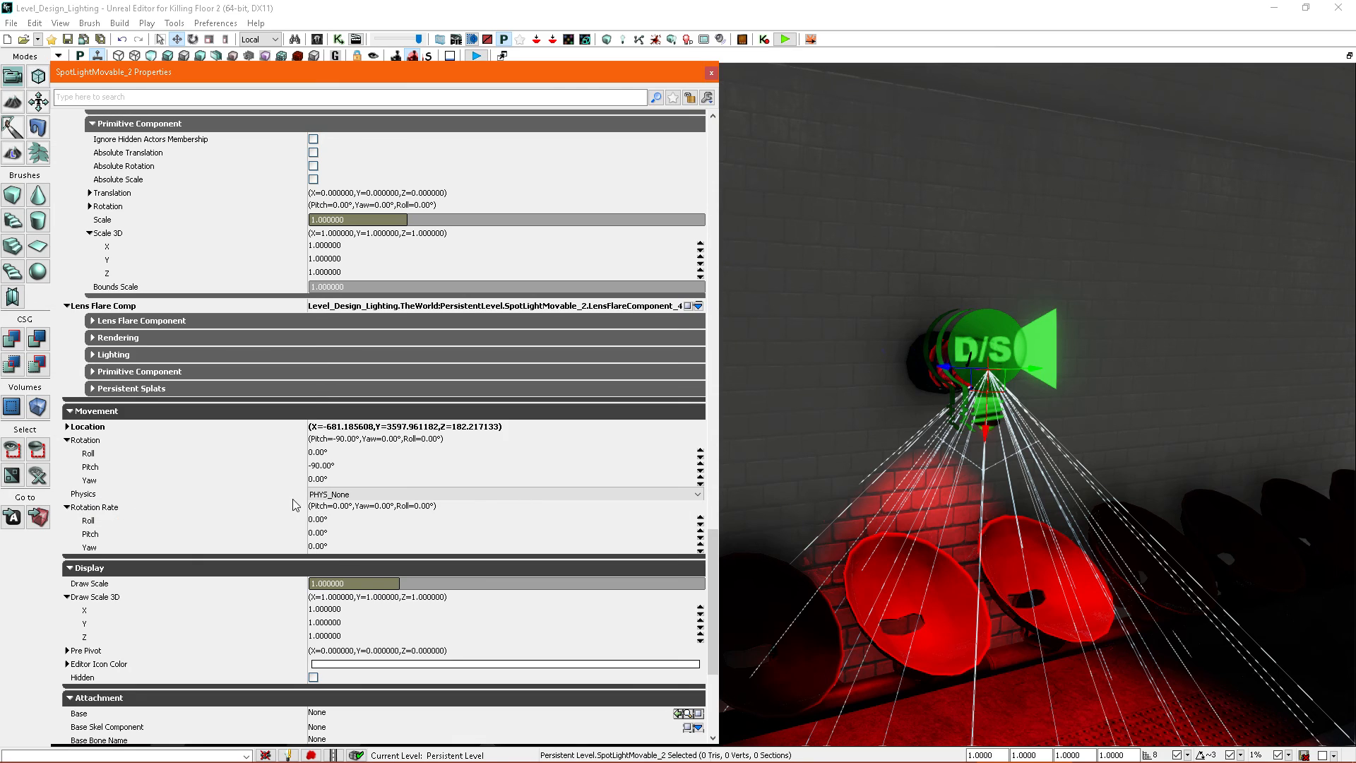
{"action": "left_click", "coordinate": [349, 500]}
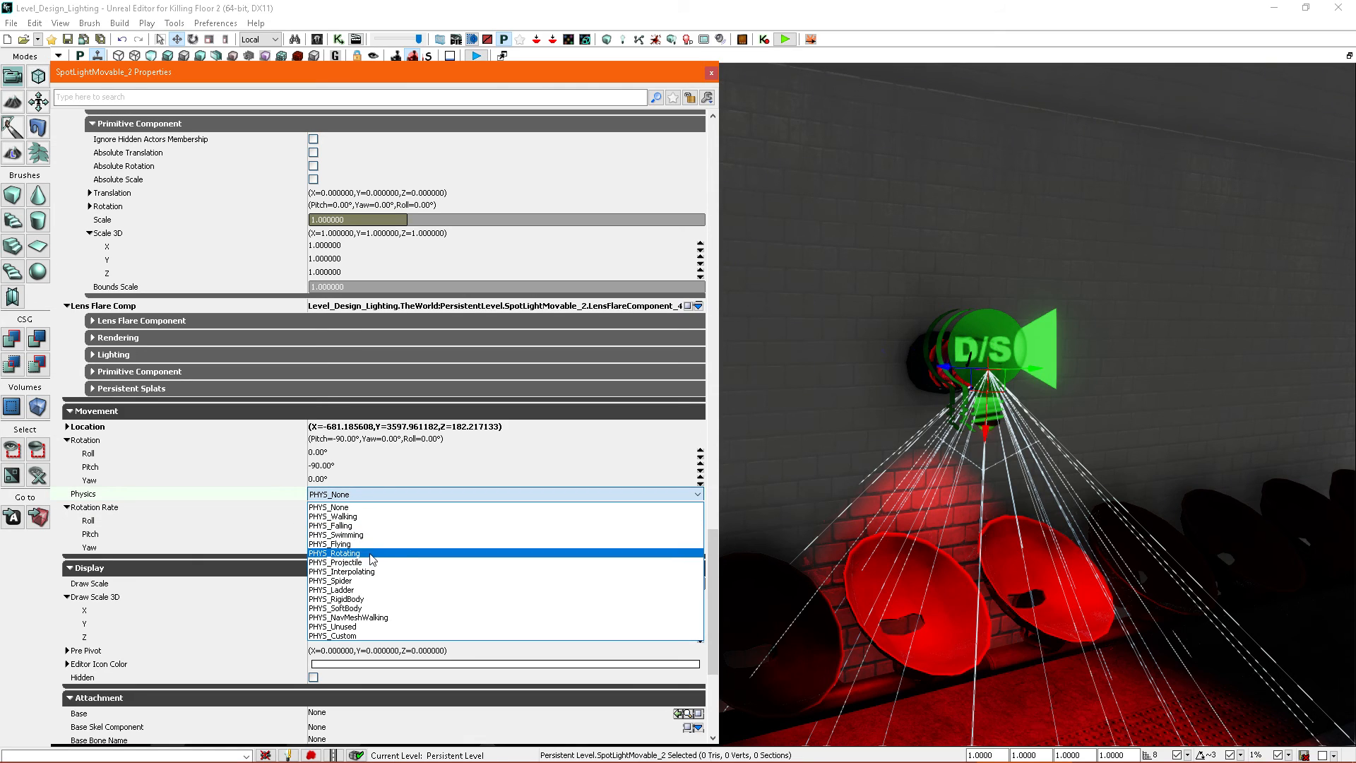
{"action": "left_click", "coordinate": [366, 554]}
{"action": "right_click_drag", "start_coordinate": [1057, 418], "coordinate": [1060, 473]}
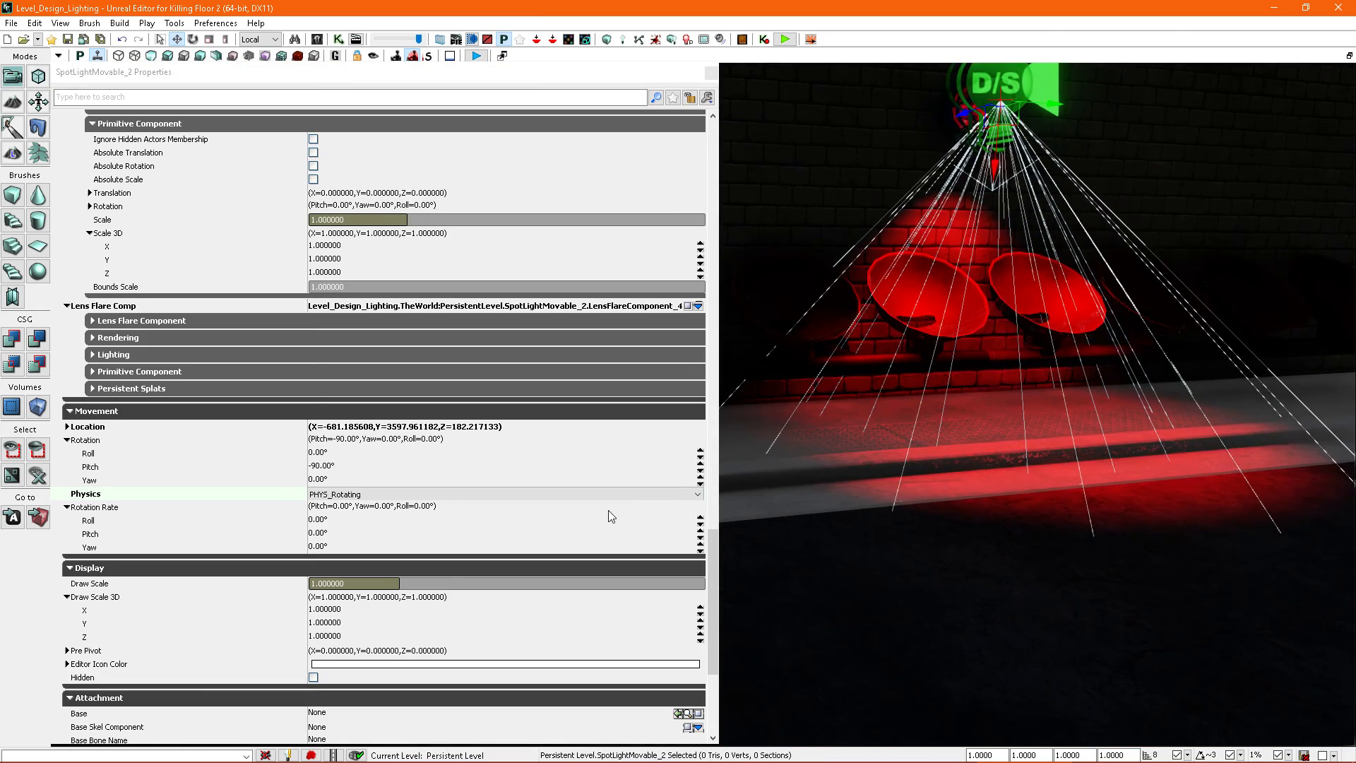
Step: Set the pitch of the spot light's rotation rate to 90° and view the rotating beam
{"action": "left_click", "coordinate": [341, 536]}
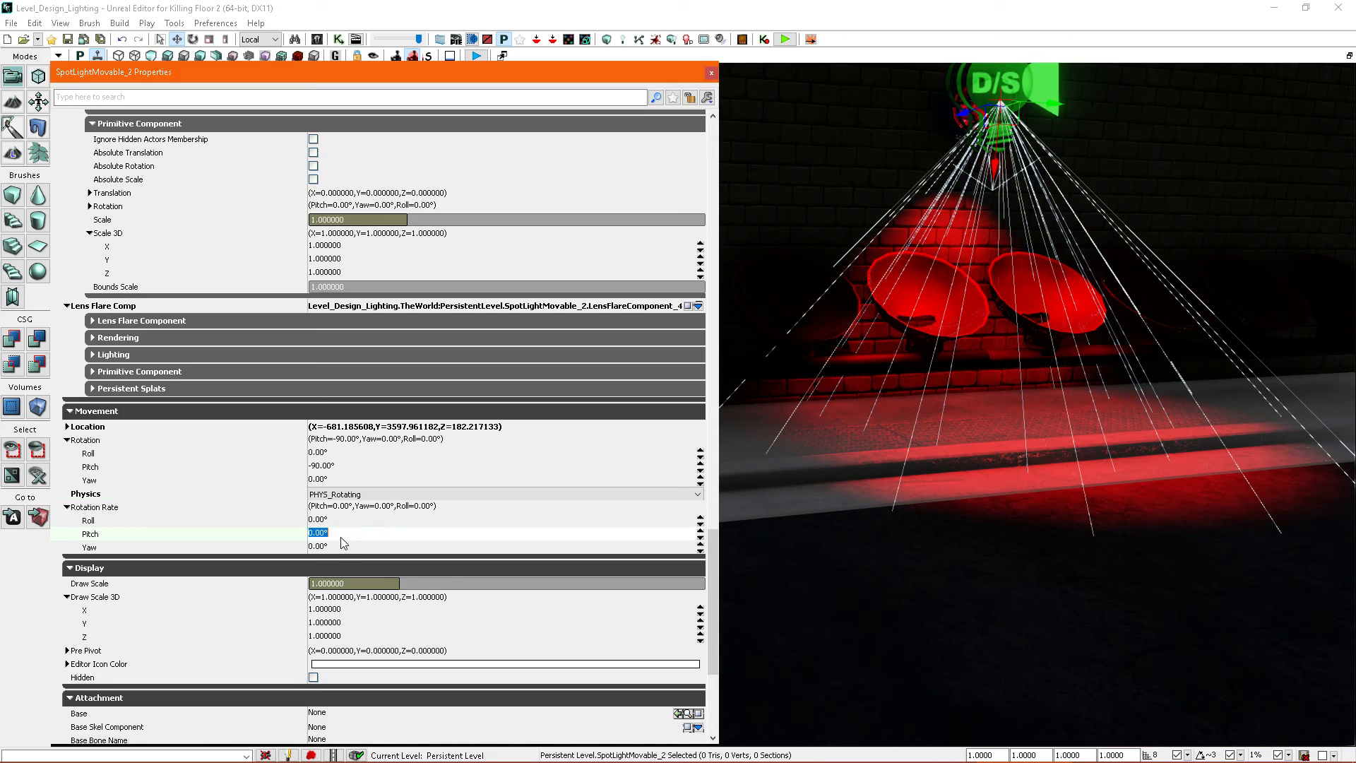
{"action": "type", "text": "90"}
{"action": "key", "text": "Return"}
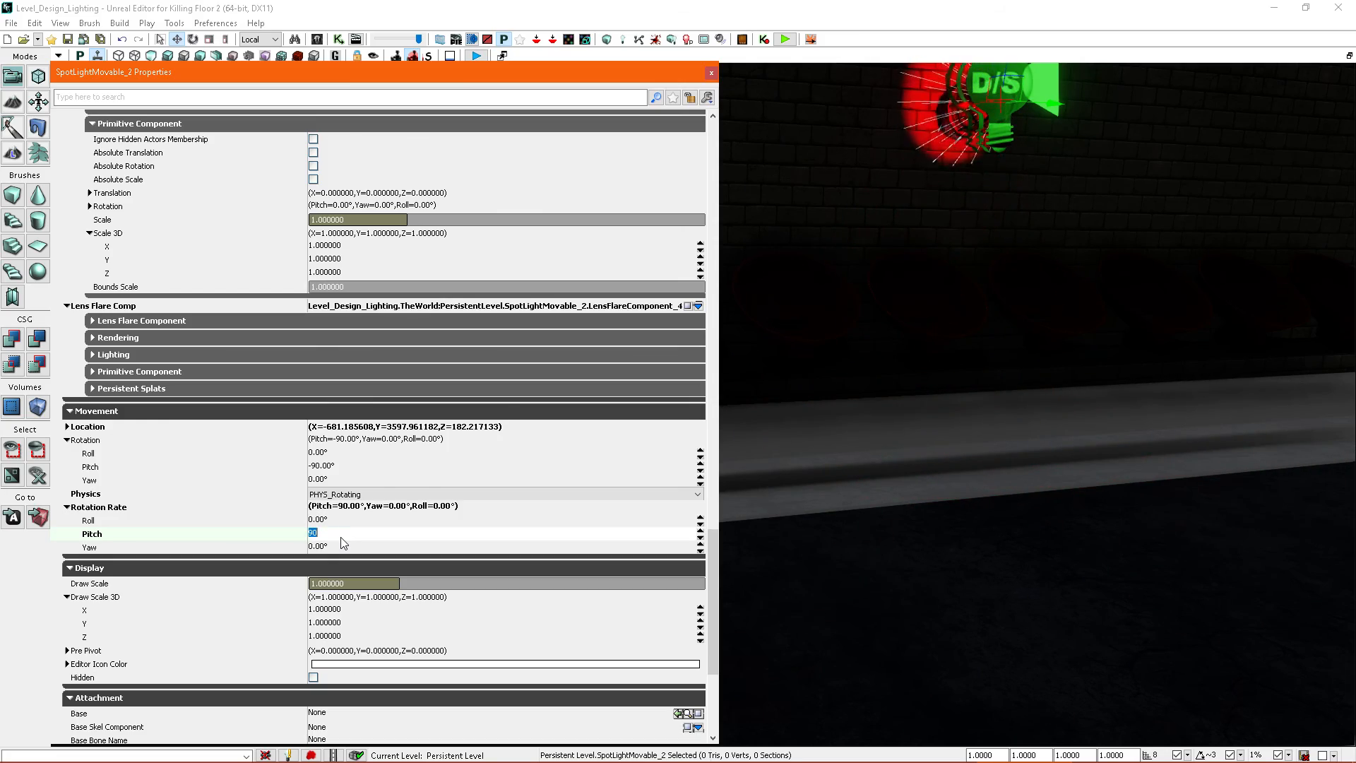
{"action": "mouse_move", "coordinate": [927, 456]}
{"action": "right_mouse_down"}
{"action": "mouse_move", "coordinate": [927, 396]}
{"action": "mouse_move", "coordinate": [954, 416]}
{"action": "mouse_move", "coordinate": [927, 455]}
{"action": "right_mouse_up"}
Step: Set the roll of the spot light's rotation rate to 90° as well
{"action": "left_click", "coordinate": [332, 520]}
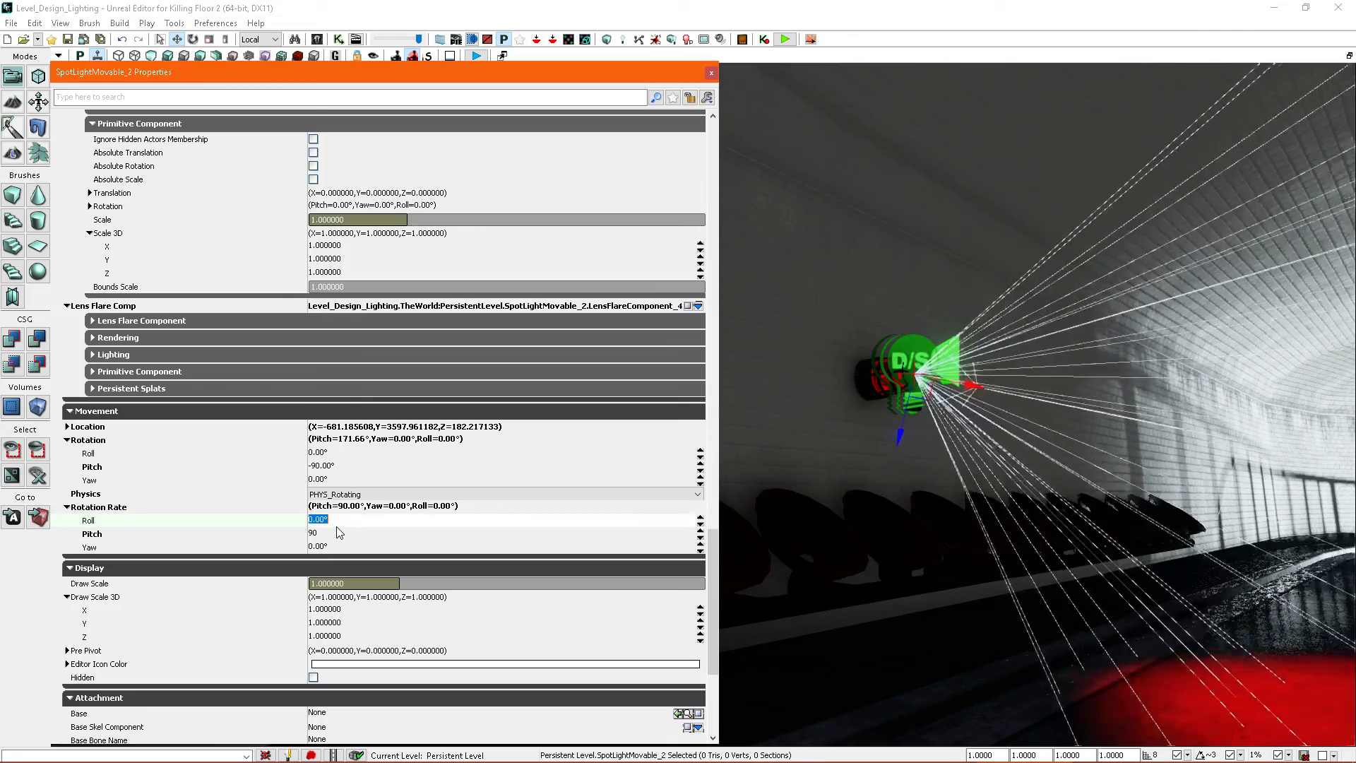
{"action": "type", "text": "90"}
{"action": "key", "text": "Return"}
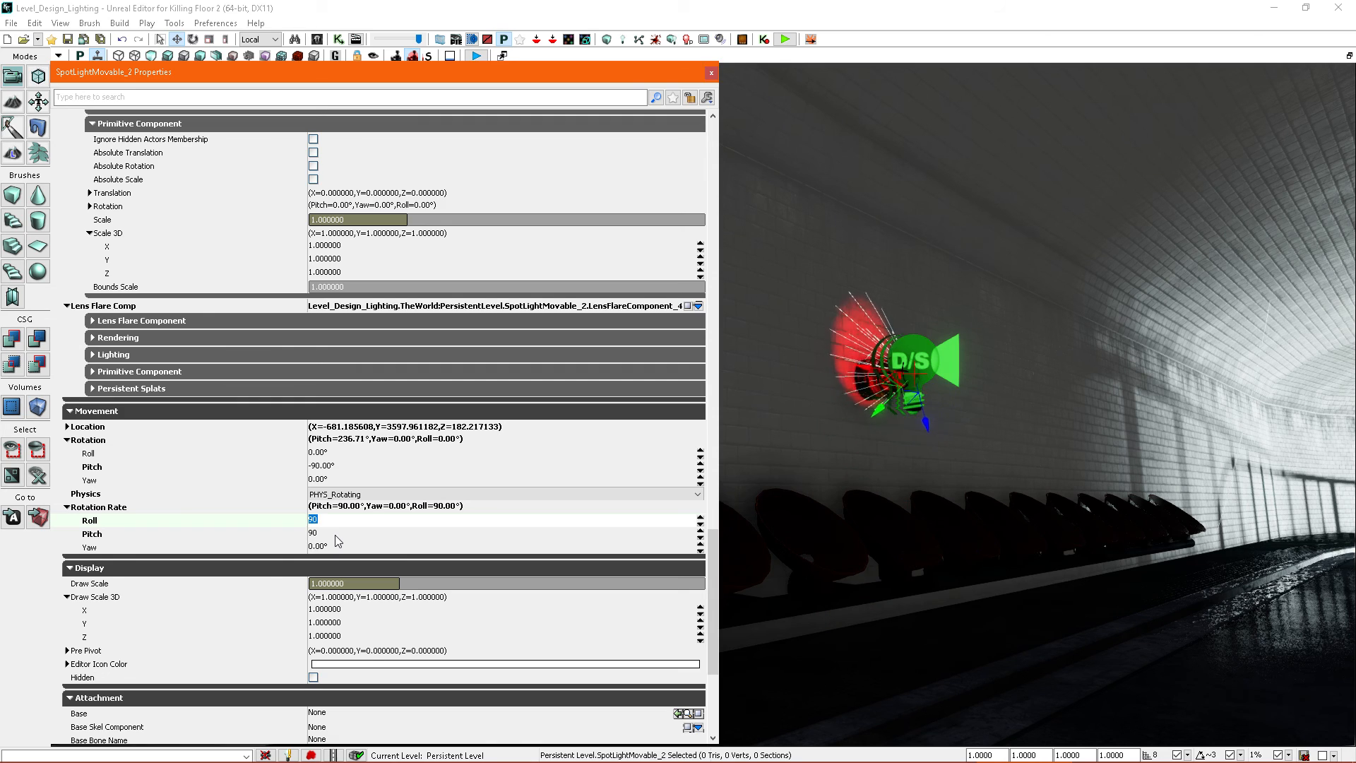
Step: Reset the roll and pitch rotation rates to 0, and try a 90° rate on yaw alone and on roll alone
{"action": "type", "text": "0"}
{"action": "key", "text": "Tab"}
{"action": "type", "text": "0"}
{"action": "key", "text": "Tab"}
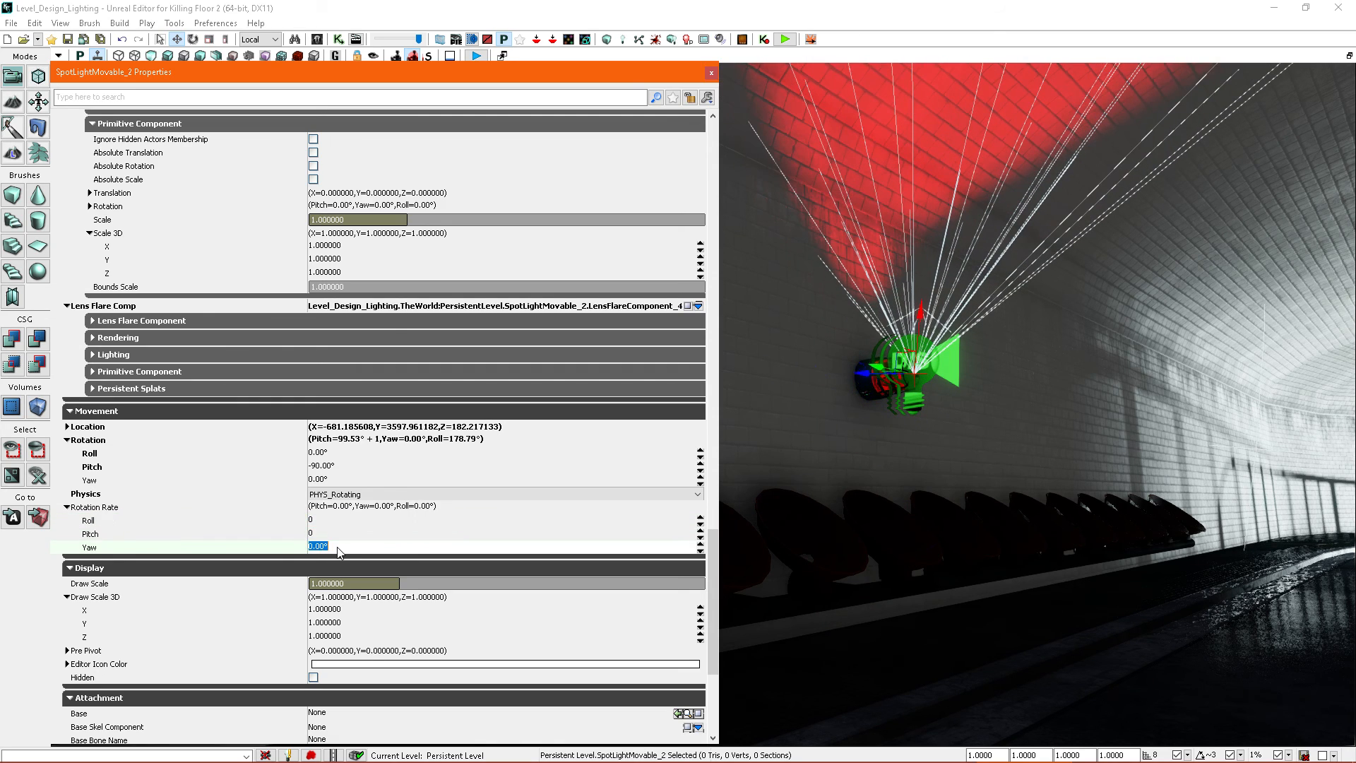
{"action": "key", "text": "Return"}
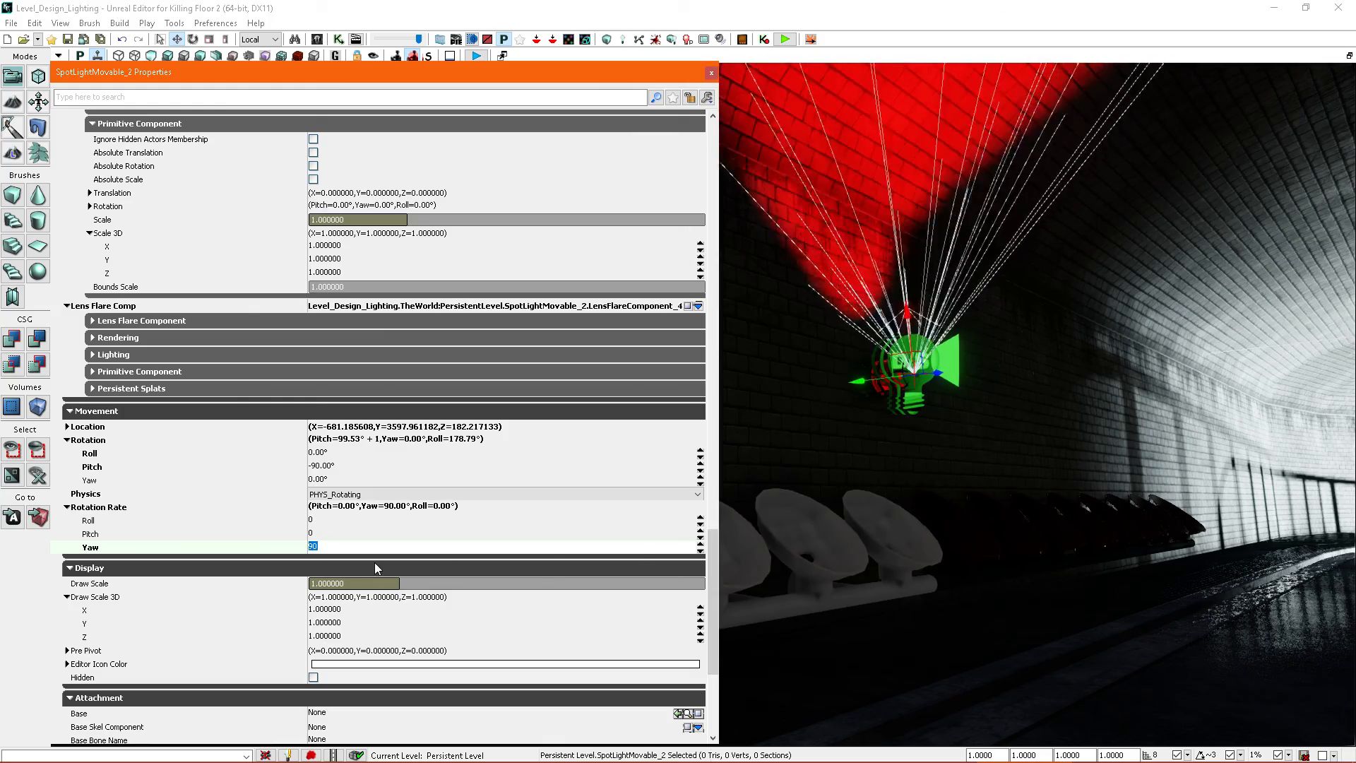
{"action": "left_click", "coordinate": [327, 520]}
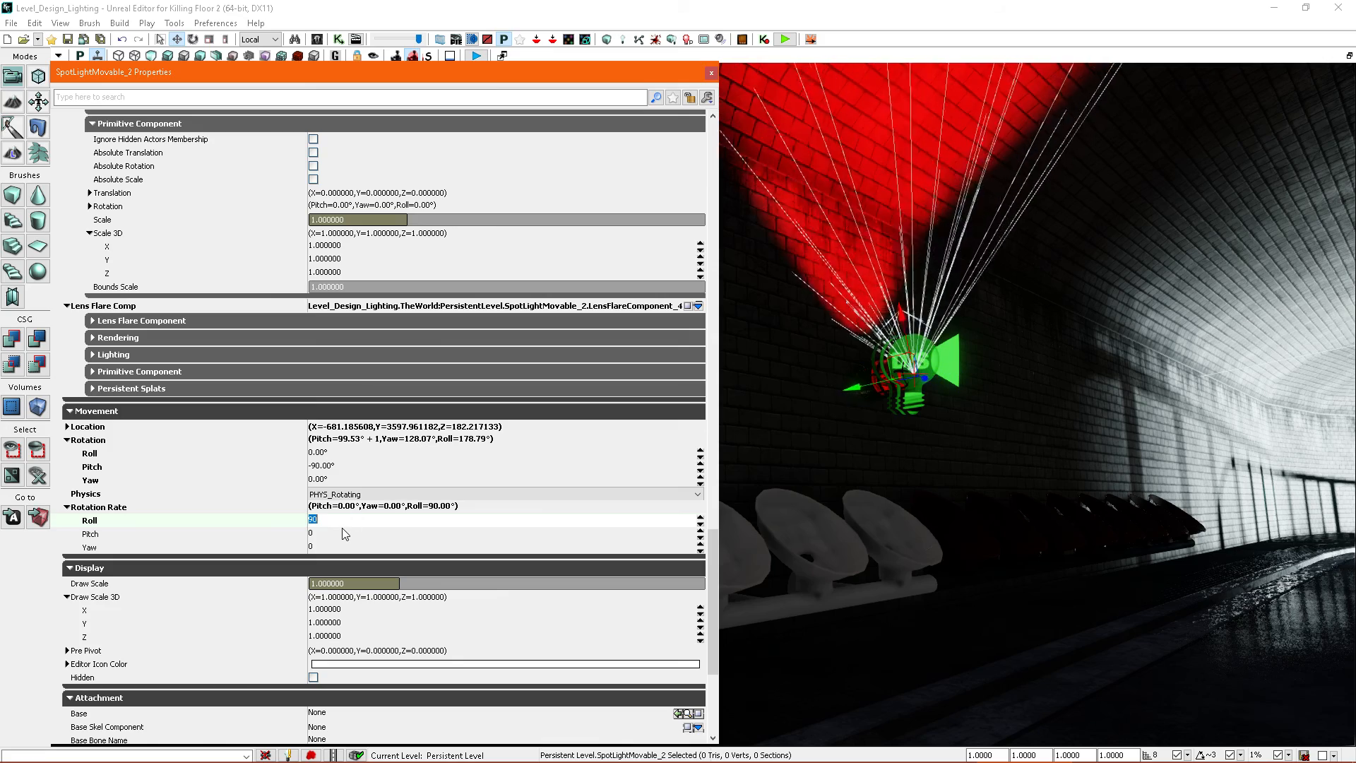
Step: Set the rotation rate to 90° for both yaw and pitch with roll at 0, and close the properties
{"action": "left_click", "coordinate": [341, 550]}
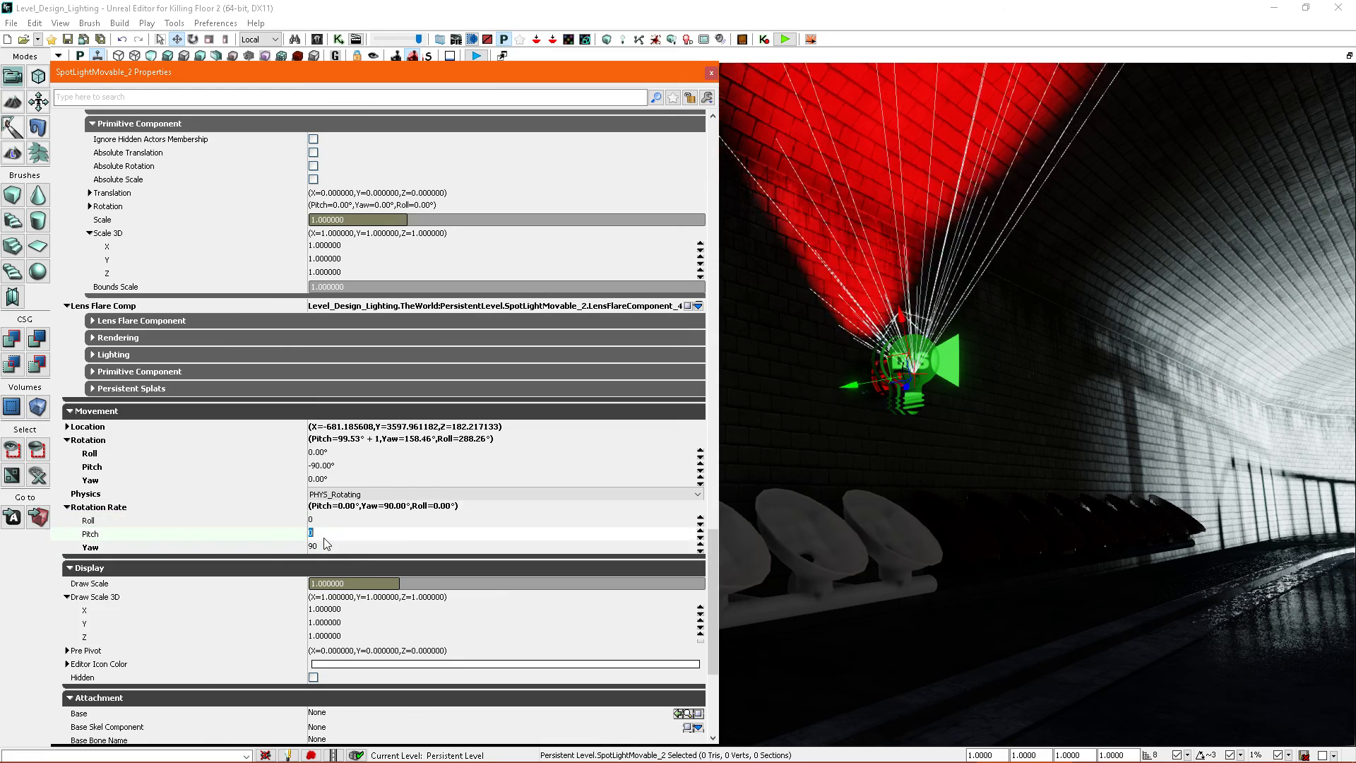
{"action": "left_click", "coordinate": [324, 538]}
{"action": "right_click_drag", "start_coordinate": [939, 469], "coordinate": [953, 480]}
{"action": "right_click_drag", "start_coordinate": [986, 389], "coordinate": [999, 363]}
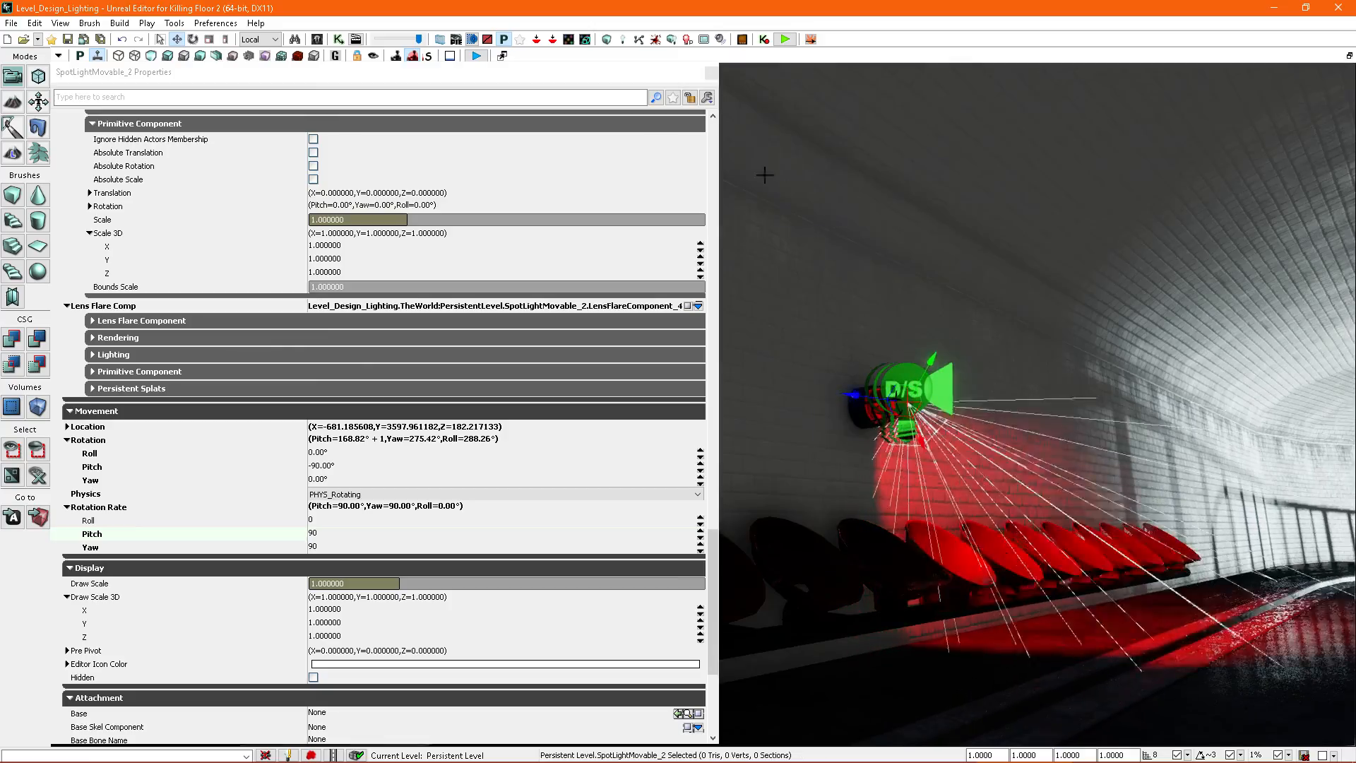
{"action": "left_click", "coordinate": [711, 72]}
{"action": "right_click_drag", "start_coordinate": [763, 212], "coordinate": [847, 304]}
{"action": "right_click_drag", "start_coordinate": [882, 410], "coordinate": [1002, 372]}
Step: Reopen the movable spot light's properties and disable Cast Static Shadows and Cast Shadows
{"action": "key", "text": "F4"}
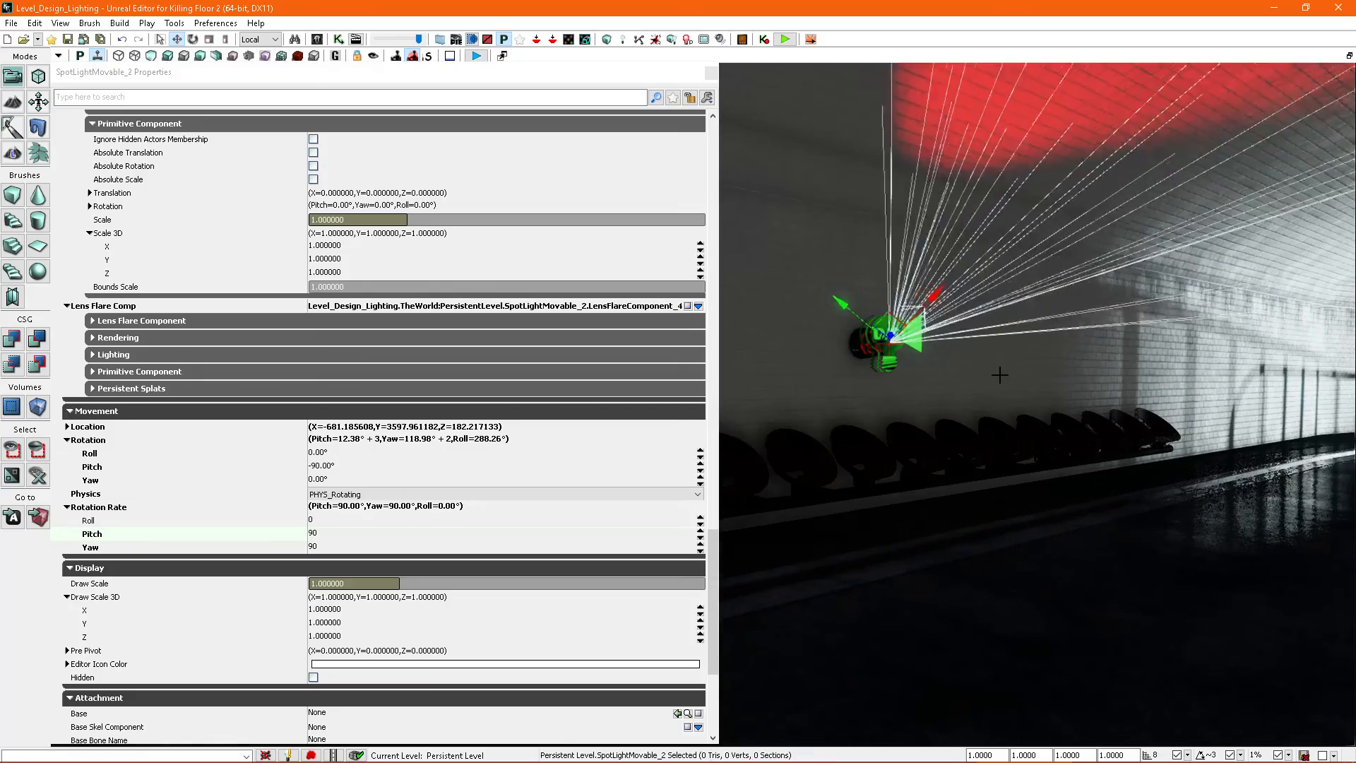
{"action": "left_click_drag", "start_coordinate": [713, 571], "coordinate": [707, 234]}
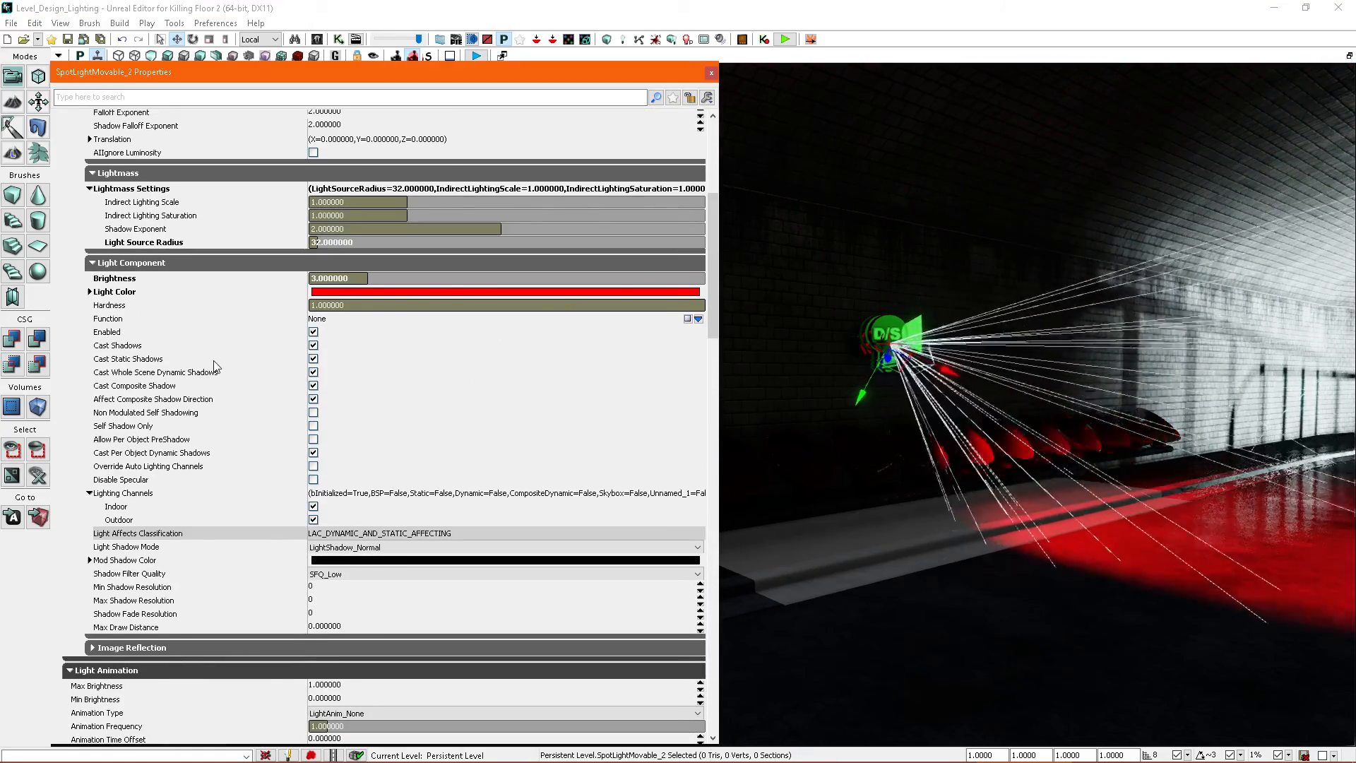
{"action": "right_click_drag", "start_coordinate": [818, 356], "coordinate": [841, 394]}
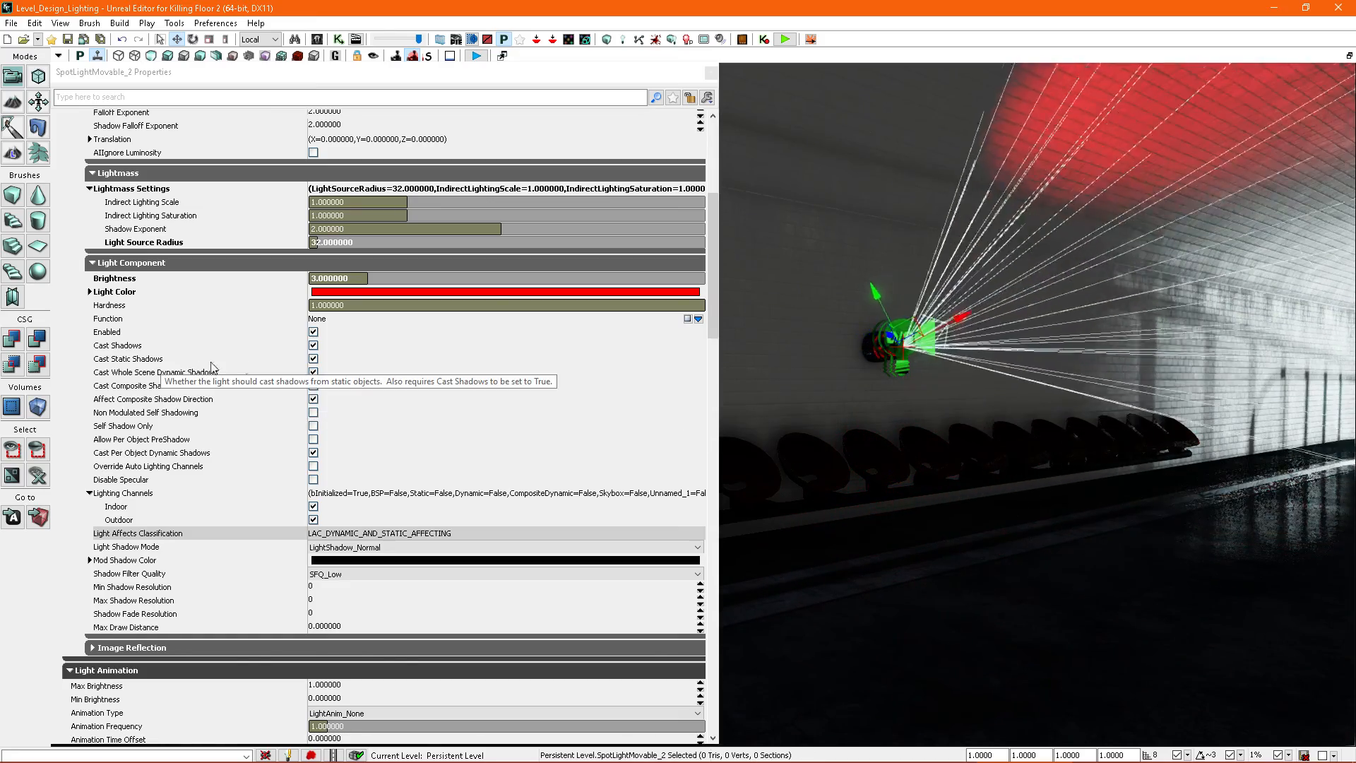
{"action": "left_click", "coordinate": [313, 359]}
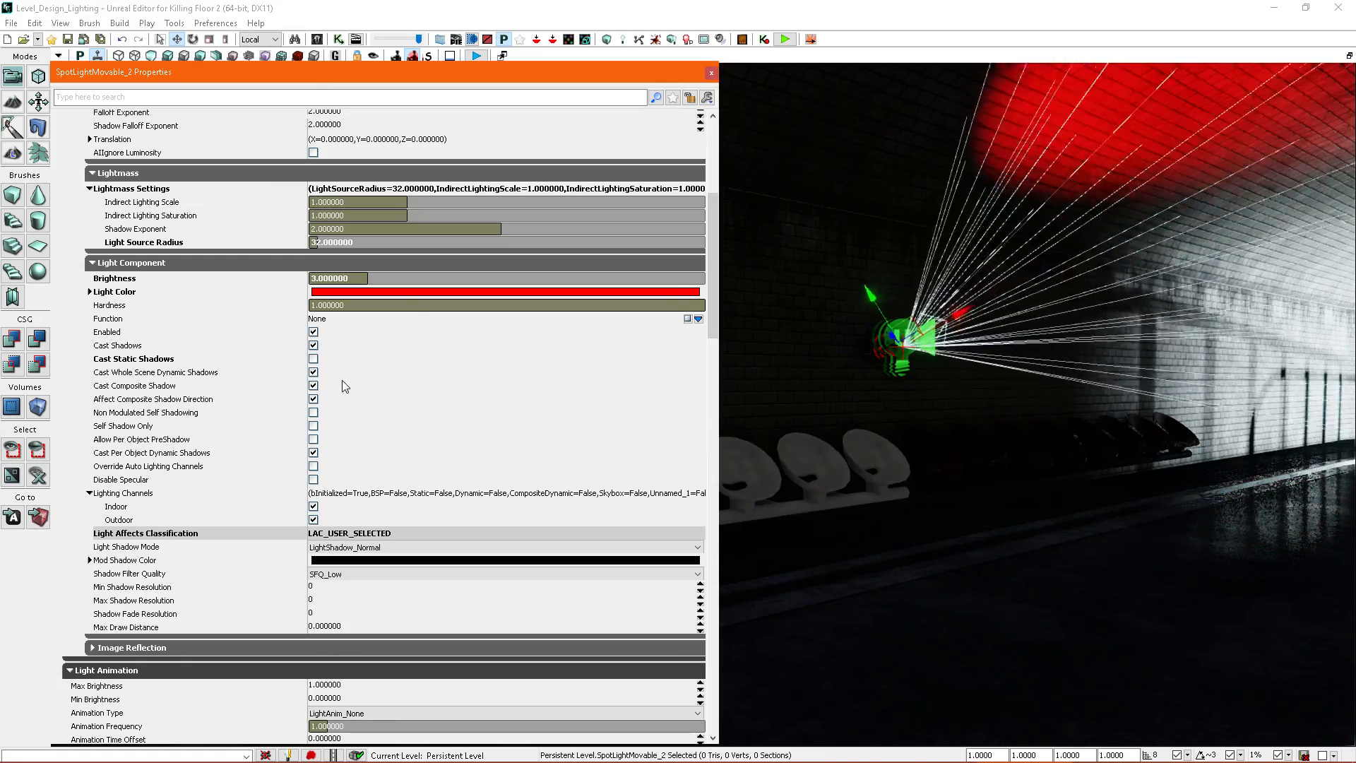
{"action": "left_click", "coordinate": [313, 345]}
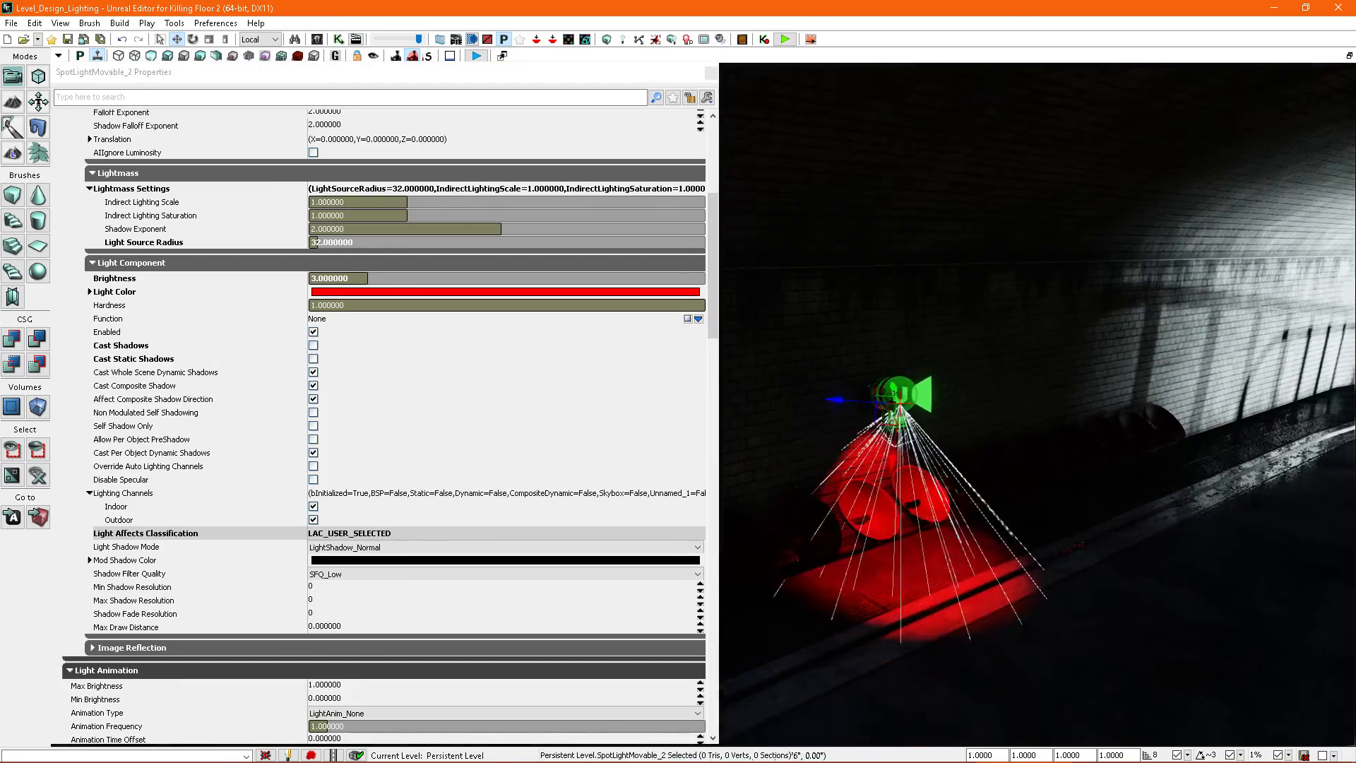
Step: Close the spot light's properties, select the sky light above the outdoor scene and open its properties
{"action": "mouse_move", "coordinate": [937, 294]}
{"action": "right_mouse_down"}
{"action": "mouse_move", "coordinate": [989, 296]}
{"action": "mouse_move", "coordinate": [937, 294]}
{"action": "right_mouse_up"}
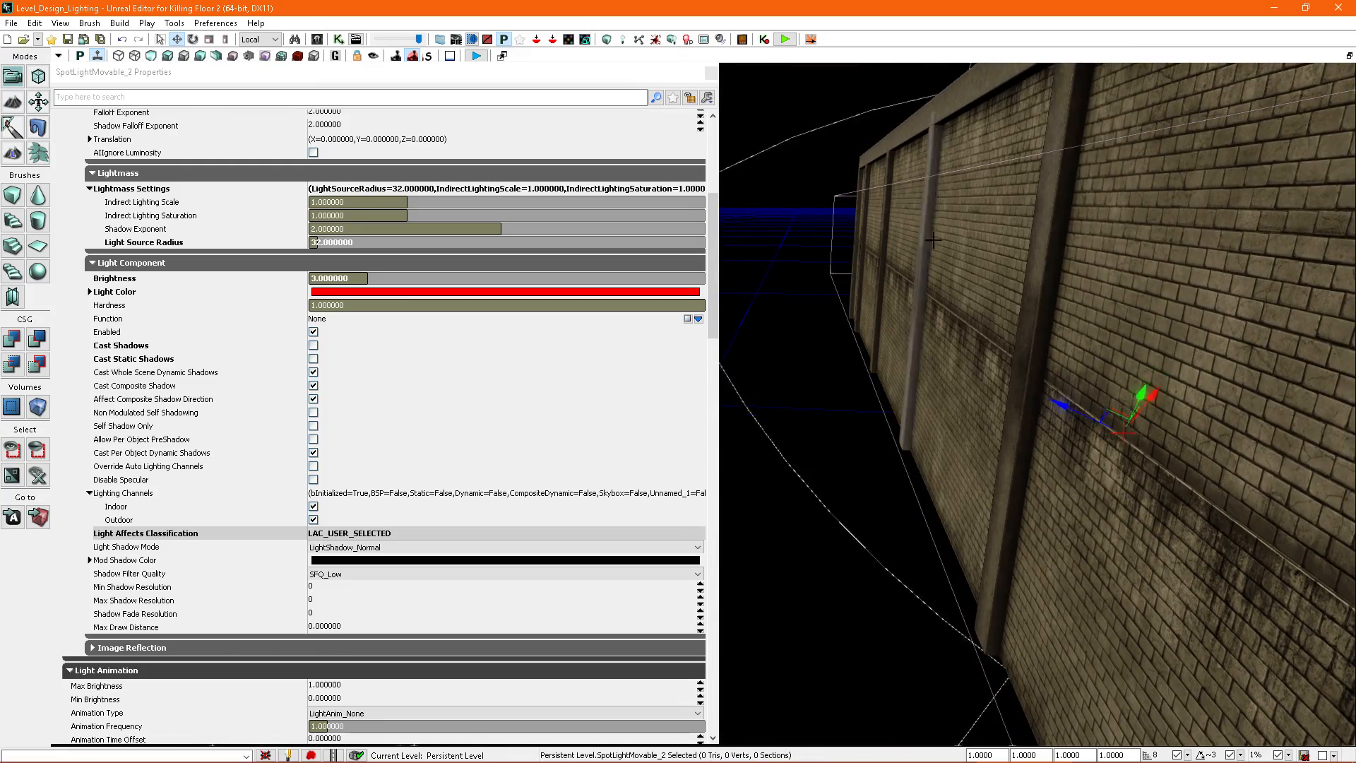
{"action": "right_click_drag", "start_coordinate": [733, 177], "coordinate": [714, 113]}
{"action": "left_click", "coordinate": [711, 73]}
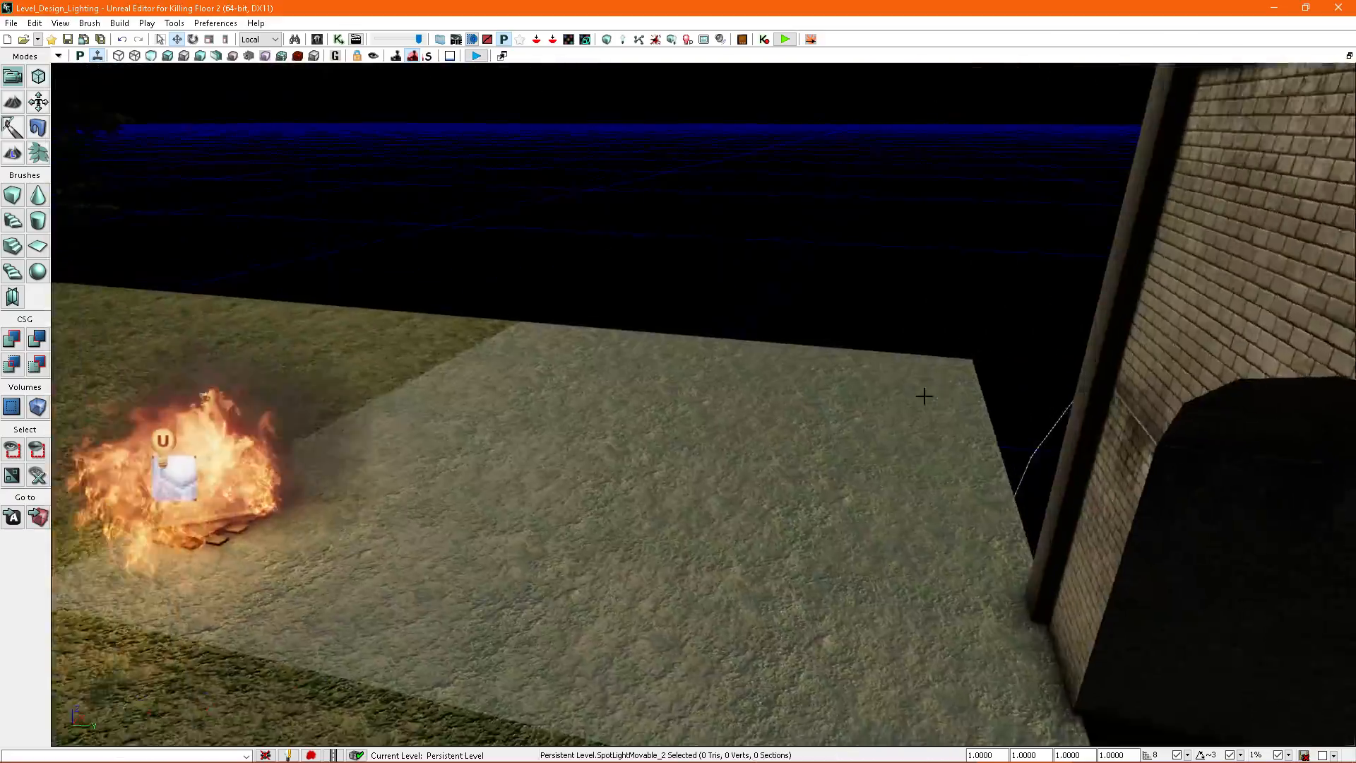
{"action": "right_click_drag", "start_coordinate": [919, 390], "coordinate": [964, 352]}
{"action": "right_click_drag", "start_coordinate": [731, 346], "coordinate": [760, 312]}
{"action": "left_click", "coordinate": [713, 304]}
{"action": "left_click", "coordinate": [422, 261]}
{"action": "mouse_move", "coordinate": [686, 335]}
{"action": "right_mouse_down"}
{"action": "mouse_move", "coordinate": [676, 344]}
{"action": "mouse_move", "coordinate": [698, 311]}
{"action": "right_mouse_up"}
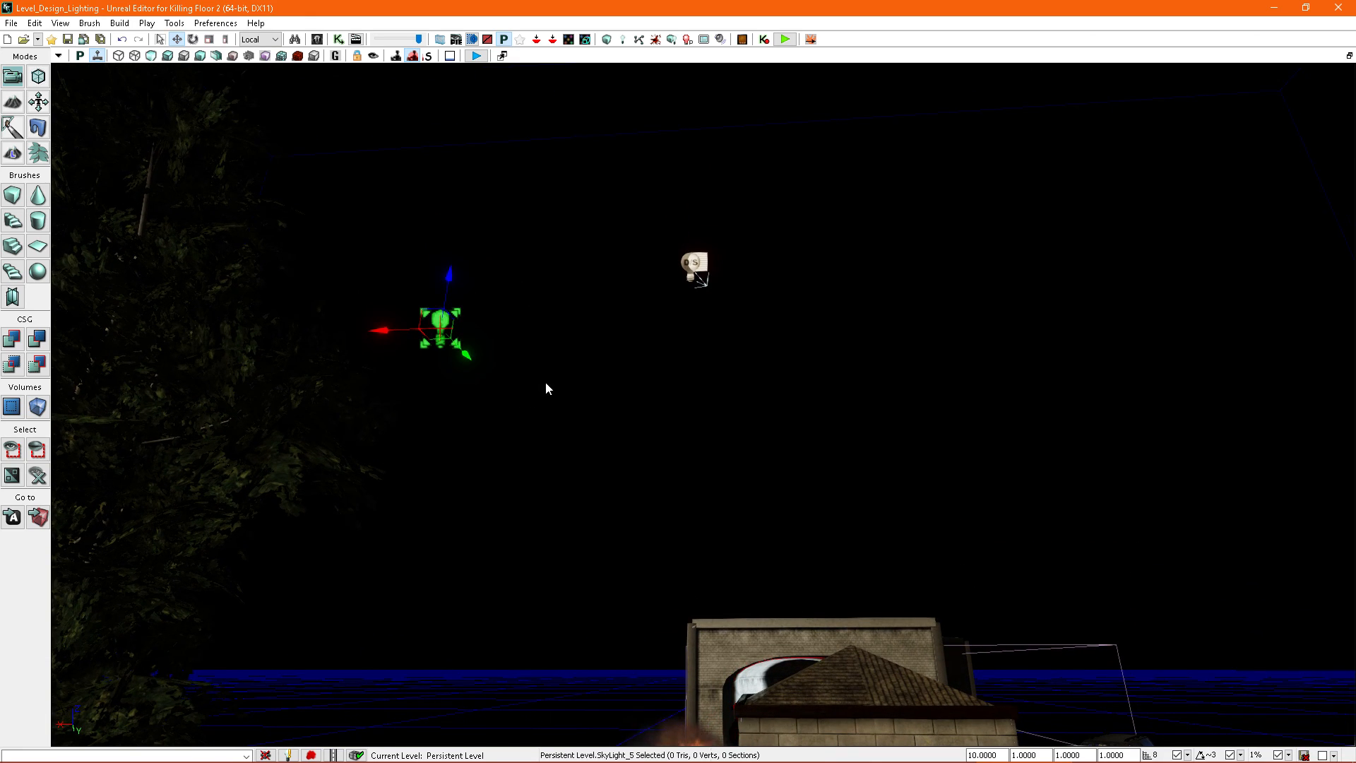
{"action": "key", "text": "F4"}
{"action": "right_click_drag", "start_coordinate": [865, 385], "coordinate": [869, 358]}
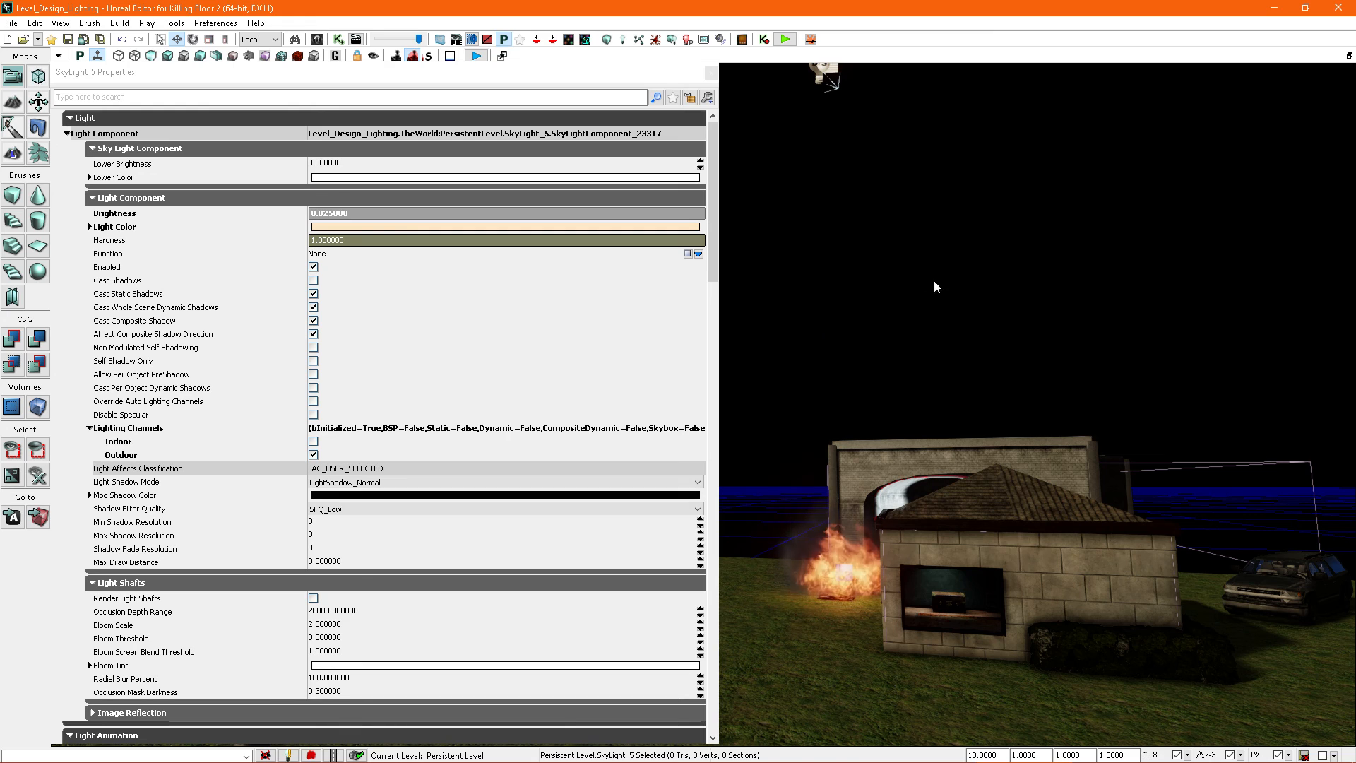
Step: Select the dominant directional light and examine its shadow settings, including Whole Scene Dynamic Shadow Radius
{"action": "right_click_drag", "start_coordinate": [933, 283], "coordinate": [915, 305]}
{"action": "right_click_drag", "start_coordinate": [889, 248], "coordinate": [870, 293]}
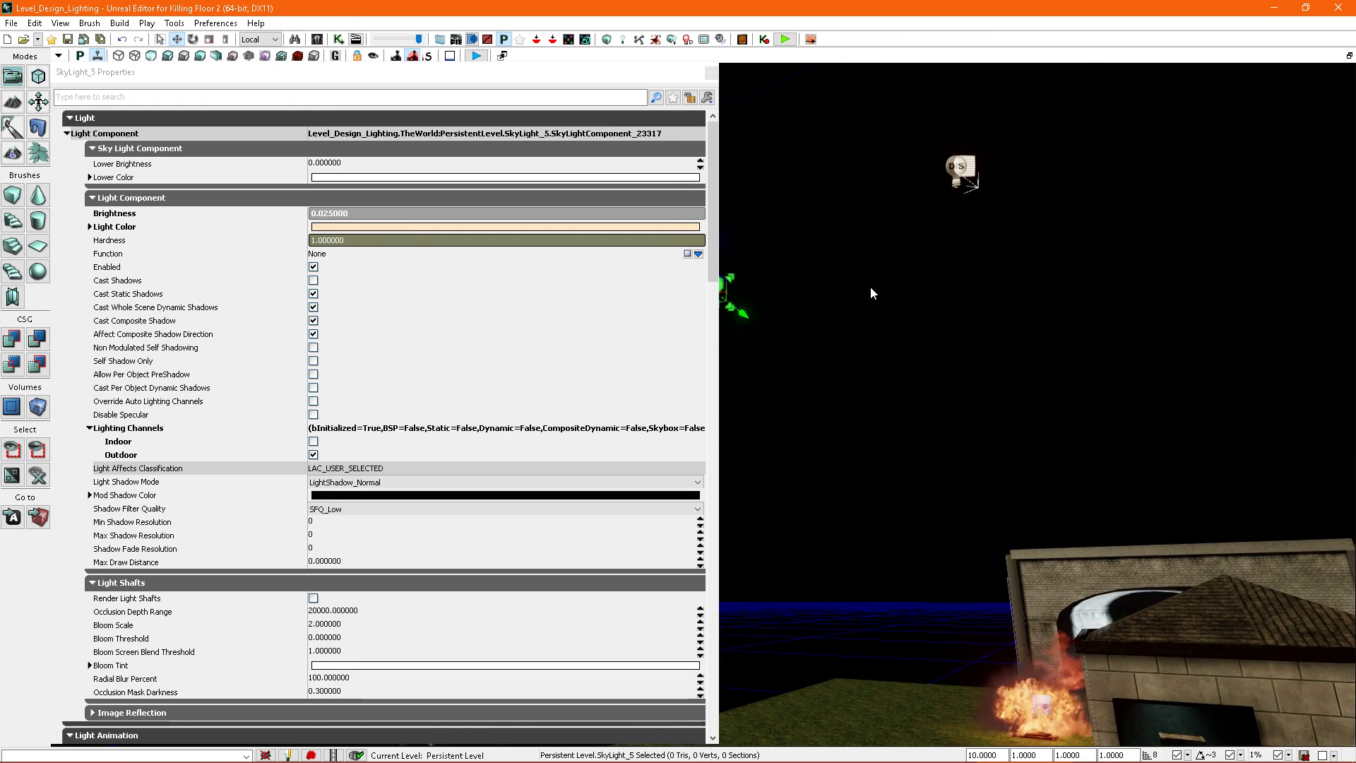
{"action": "right_click", "coordinate": [870, 285]}
{"action": "right_click_drag", "start_coordinate": [948, 240], "coordinate": [948, 211]}
{"action": "left_click", "coordinate": [948, 211]}
{"action": "right_click_drag", "start_coordinate": [901, 287], "coordinate": [931, 276]}
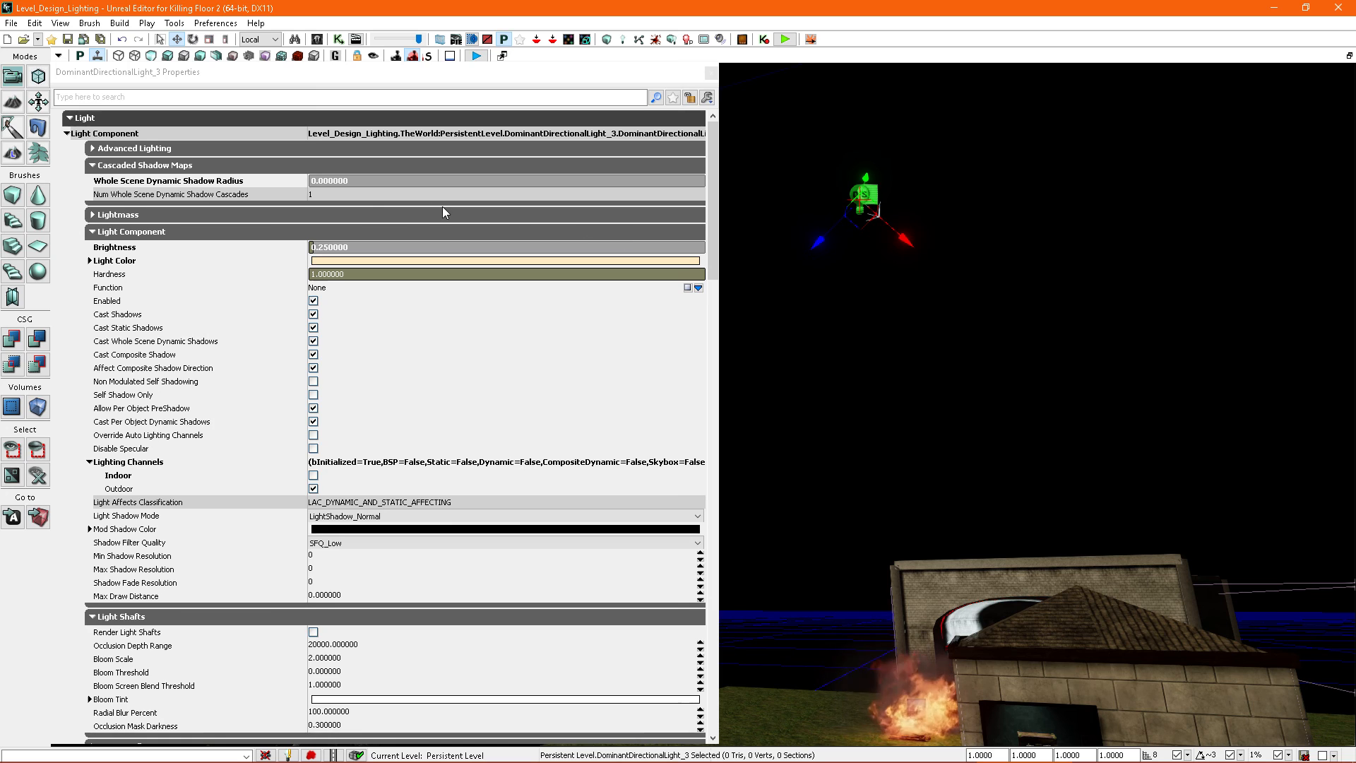
{"action": "left_click", "coordinate": [353, 182]}
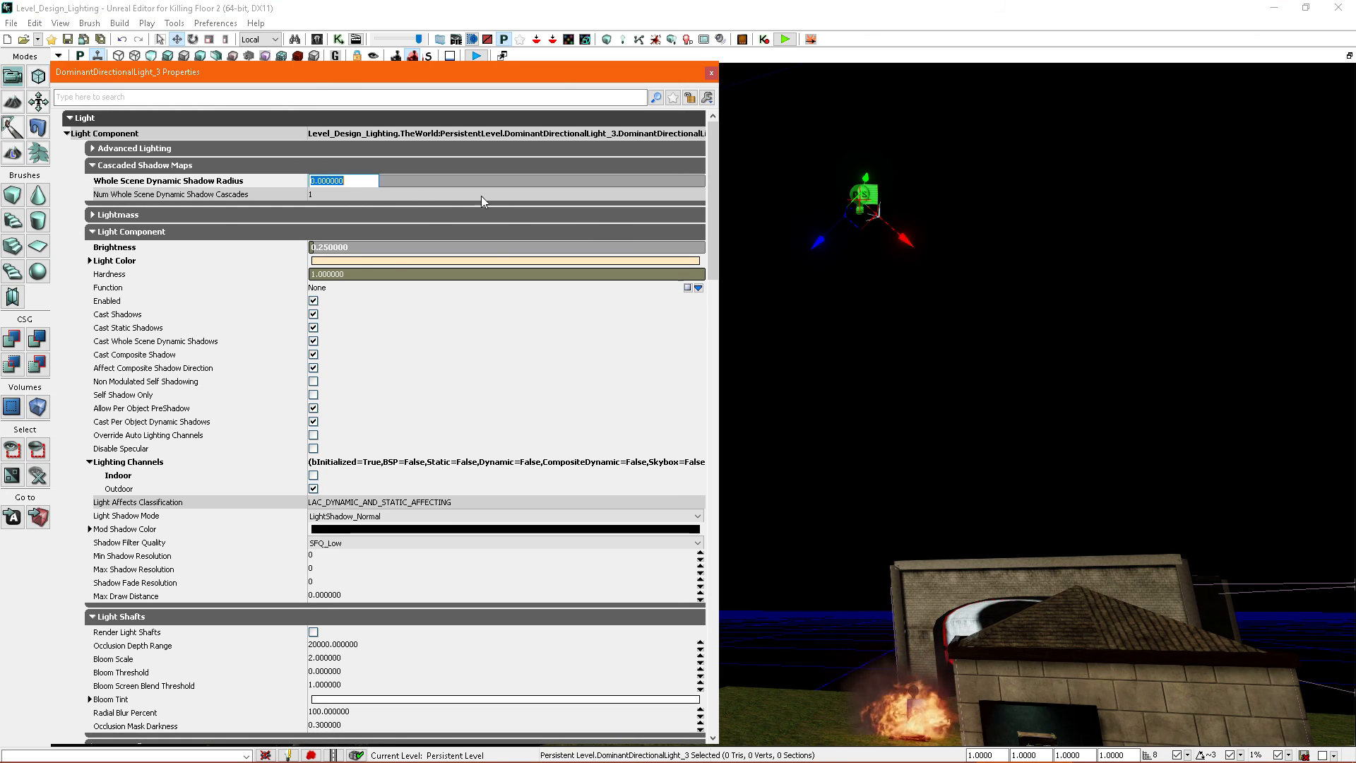
{"action": "right_click_drag", "start_coordinate": [799, 333], "coordinate": [798, 356]}
Step: Close the directional light's properties and open those of the campfire's point light to examine its shadow options
{"action": "left_click", "coordinate": [715, 75]}
{"action": "right_click_drag", "start_coordinate": [748, 247], "coordinate": [788, 310]}
{"action": "double_click", "coordinate": [684, 357]}
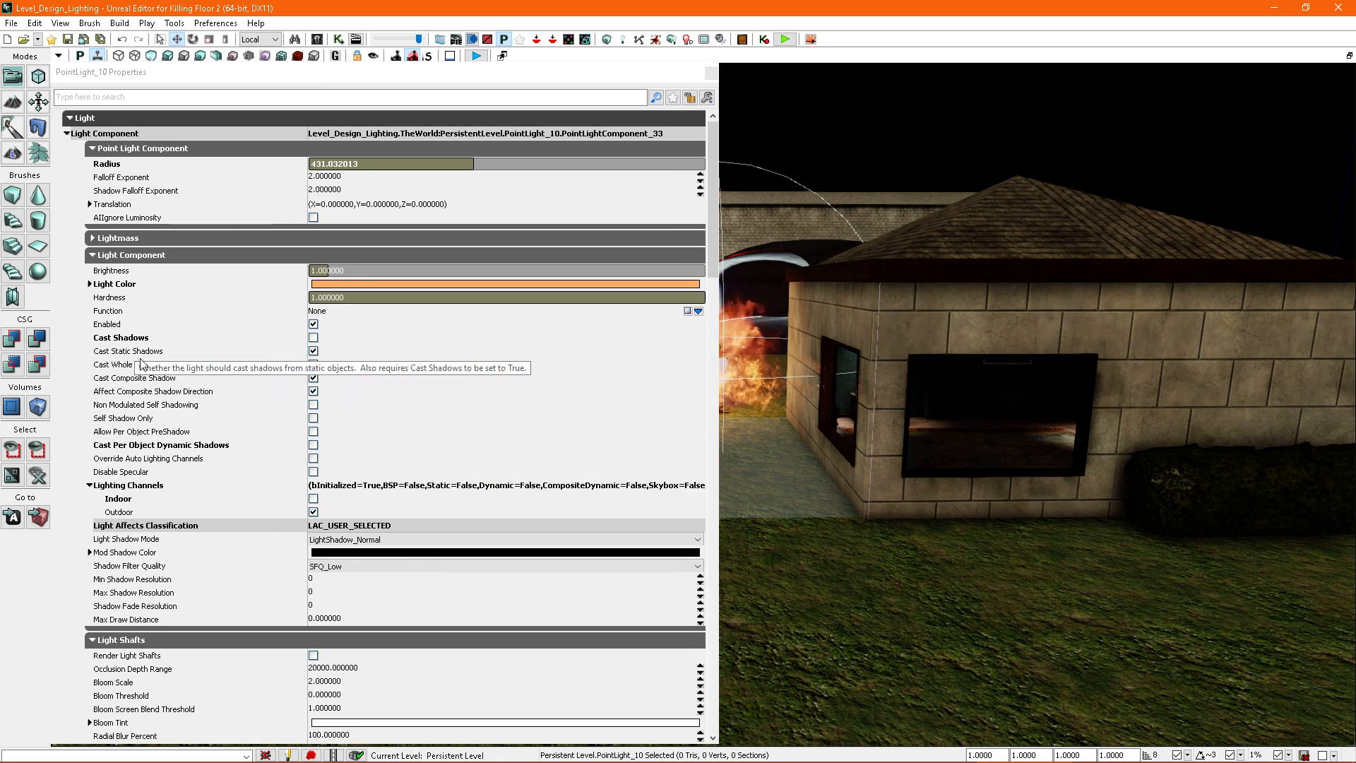
Step: Disable Cast Whole Scene Dynamic Shadows and set Brightness to 0.6 for the campfire's point light, closing its properties
{"action": "left_click", "coordinate": [313, 364]}
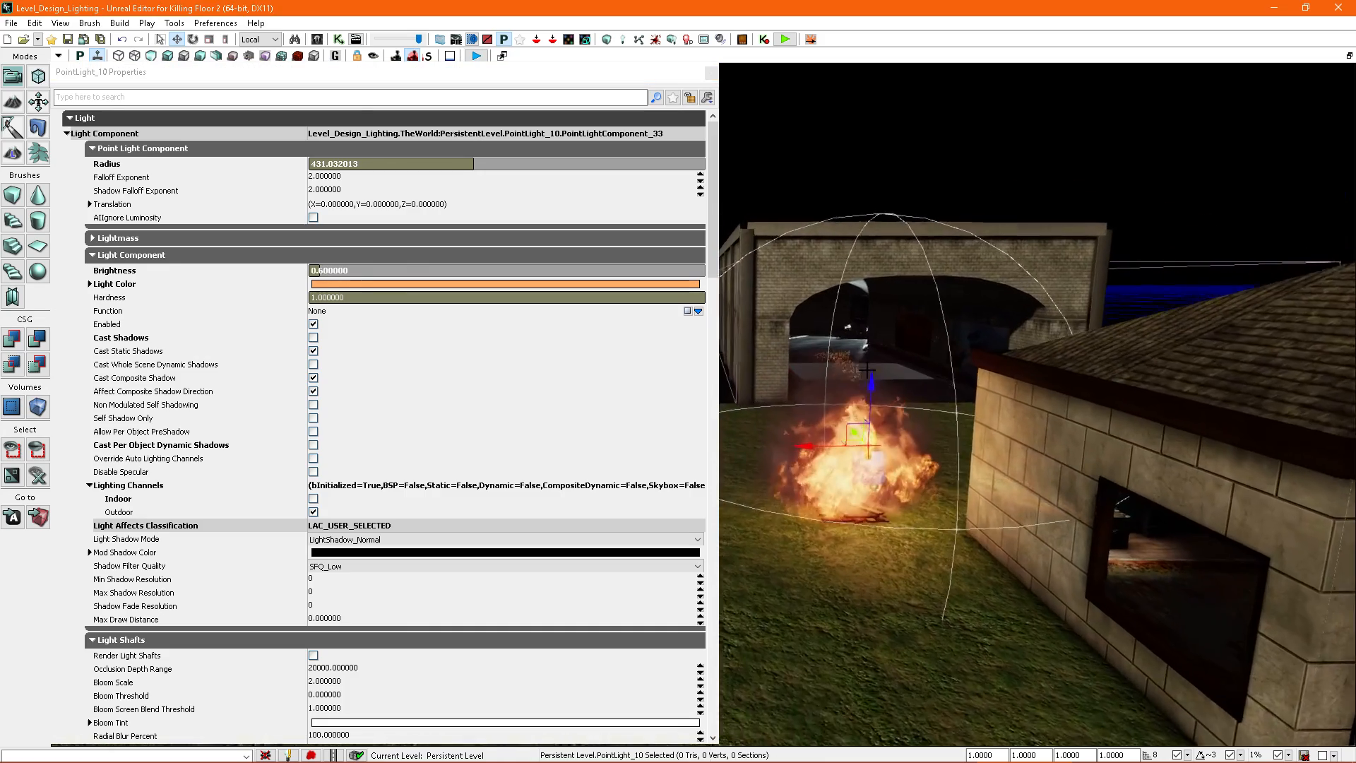
{"action": "right_click_drag", "start_coordinate": [784, 176], "coordinate": [763, 163]}
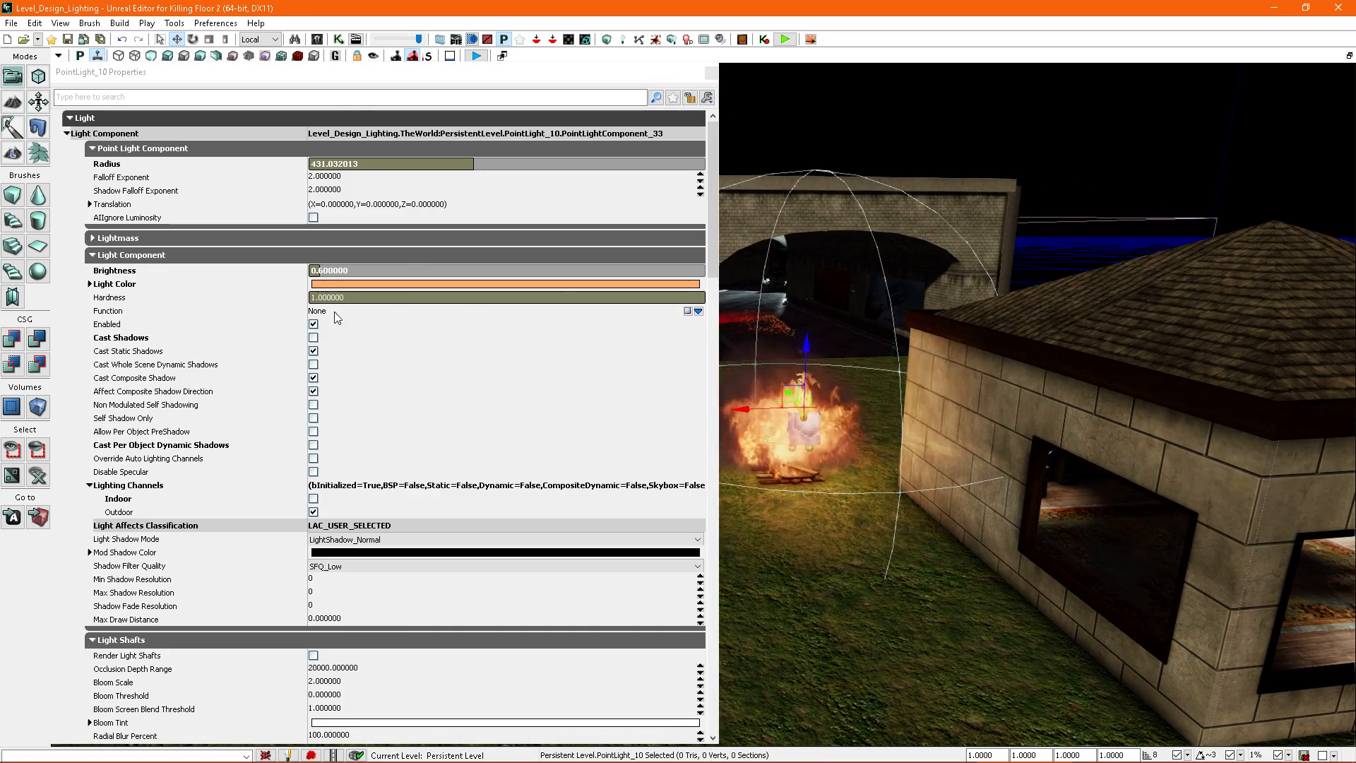
{"action": "right_click_drag", "start_coordinate": [801, 265], "coordinate": [749, 425]}
{"action": "left_click", "coordinate": [711, 75]}
{"action": "right_click_drag", "start_coordinate": [426, 338], "coordinate": [449, 285]}
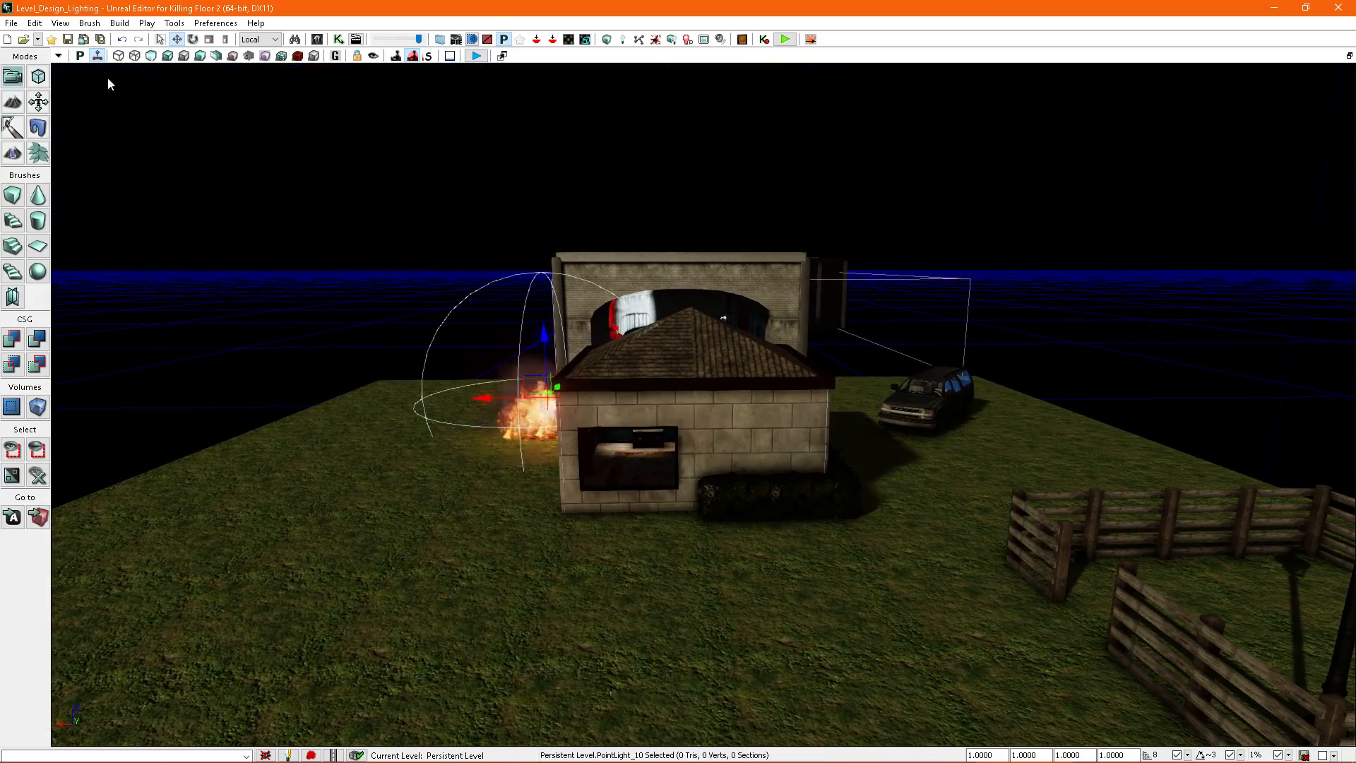
Step: Open the level Level_Design_LightMaps_Comparison.kfm without saving the current one and dismiss the map check
{"action": "left_click", "coordinate": [25, 40]}
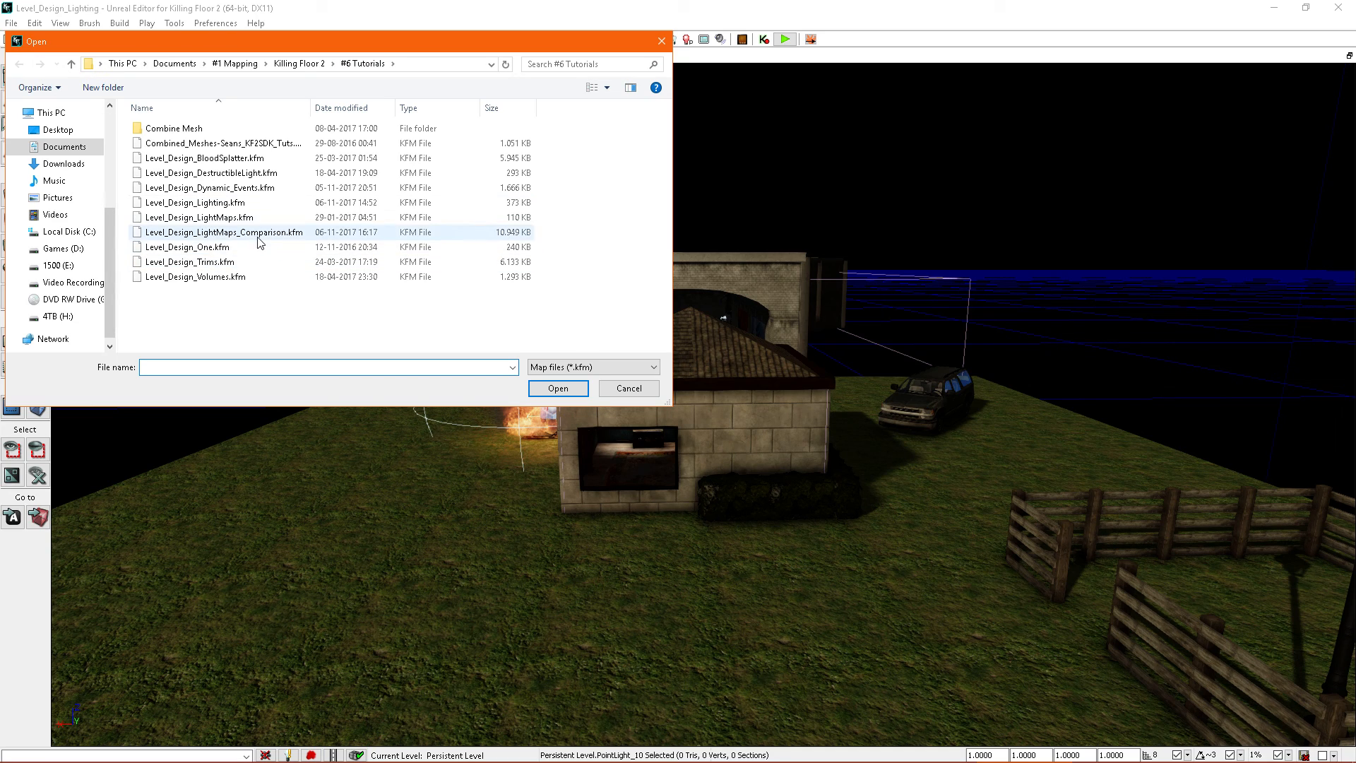
{"action": "key", "text": "Escape"}
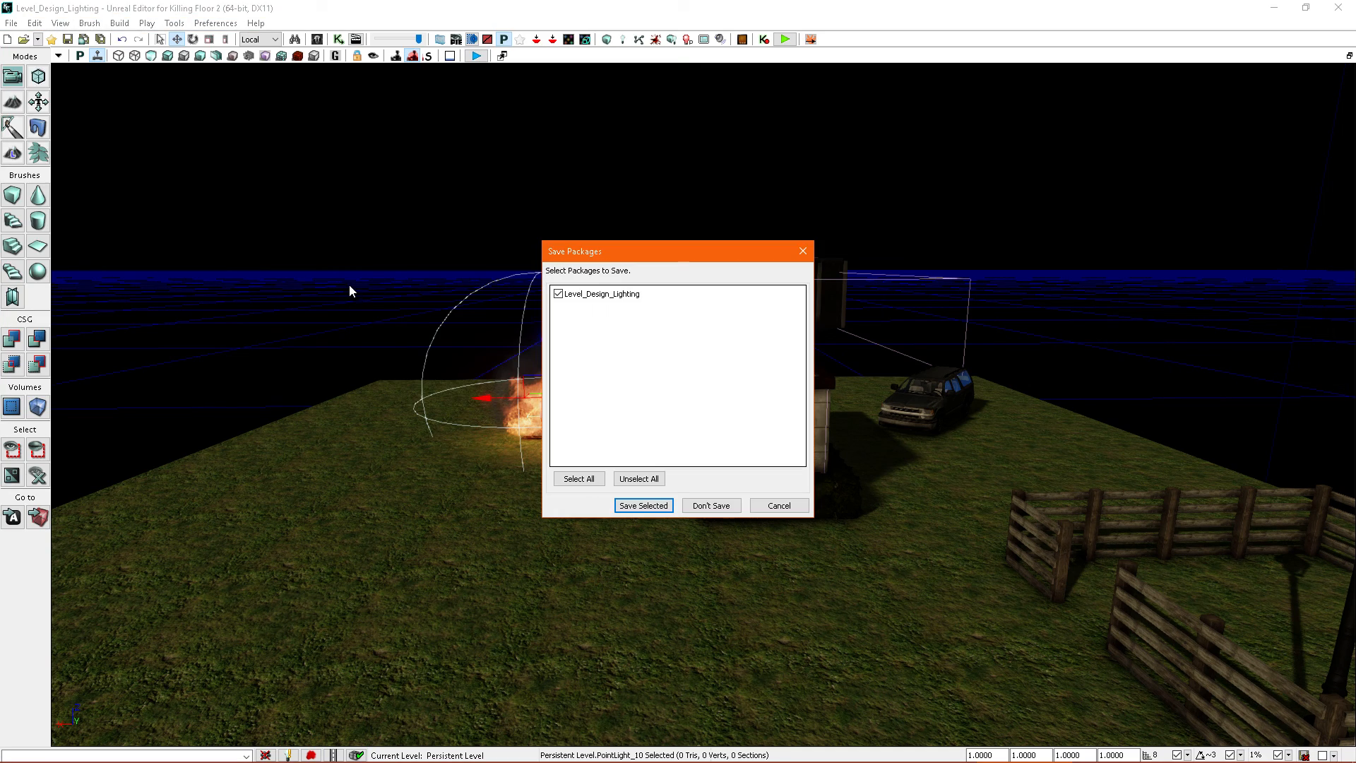
{"action": "left_click", "coordinate": [710, 506]}
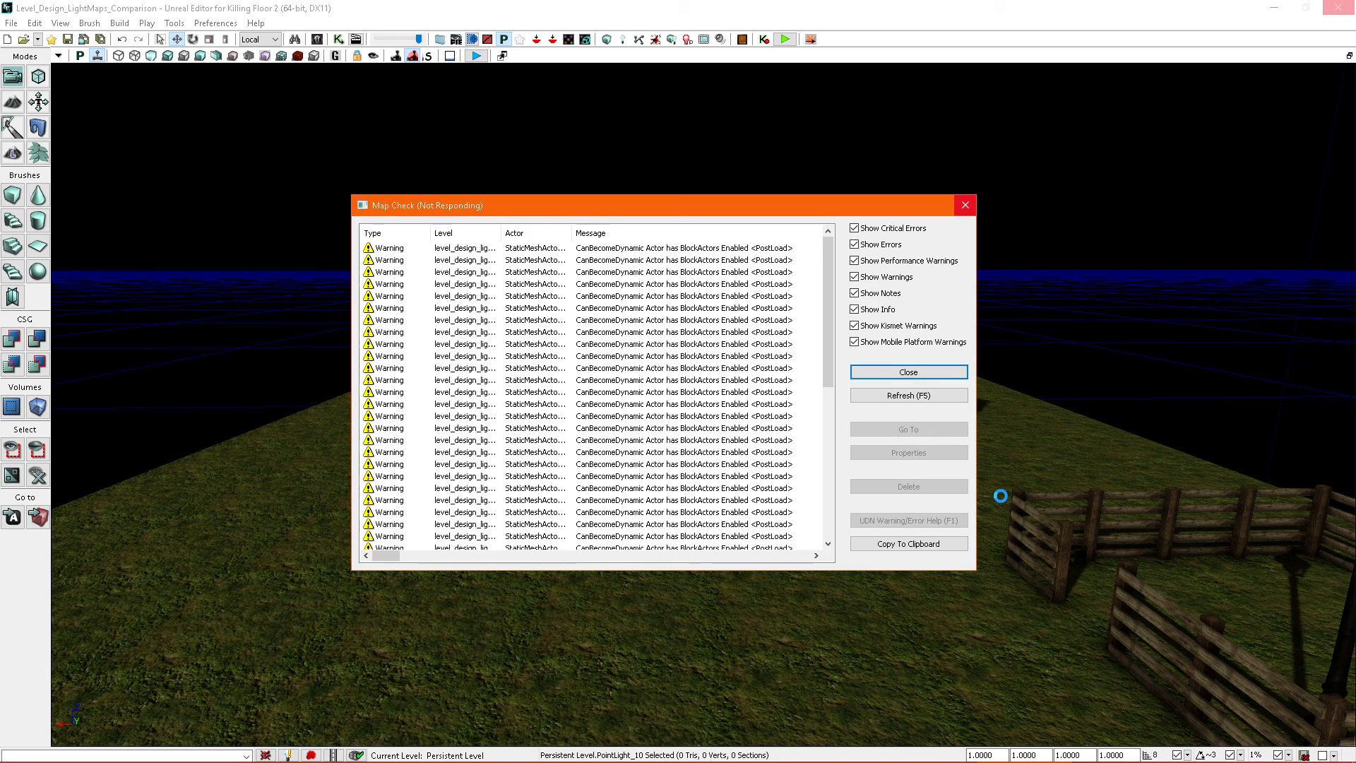
{"action": "left_click", "coordinate": [908, 371]}
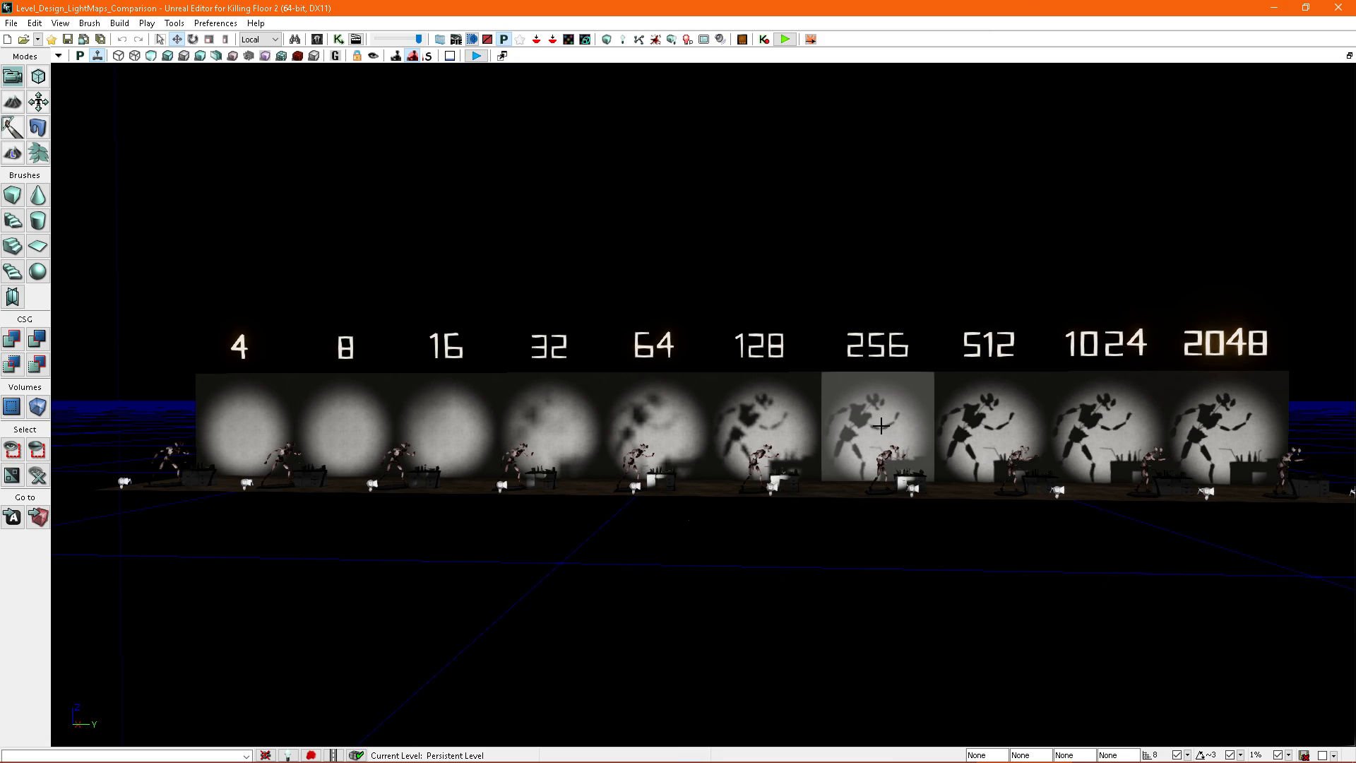
Step: Examine the baked shadows on the wall panels up close, comparing the light map resolutions from 4 to 2048
{"action": "right_click_drag", "start_coordinate": [881, 426], "coordinate": [746, 192]}
{"action": "scroll", "coordinate": [740, 396], "scroll_direction": "up", "scroll_amount": 6}
{"action": "scroll", "coordinate": [766, 421], "scroll_direction": "up", "scroll_amount": 5}
{"action": "scroll", "coordinate": [776, 579], "scroll_direction": "down", "scroll_amount": 5}
{"action": "scroll", "coordinate": [834, 372], "scroll_direction": "up", "scroll_amount": 4}
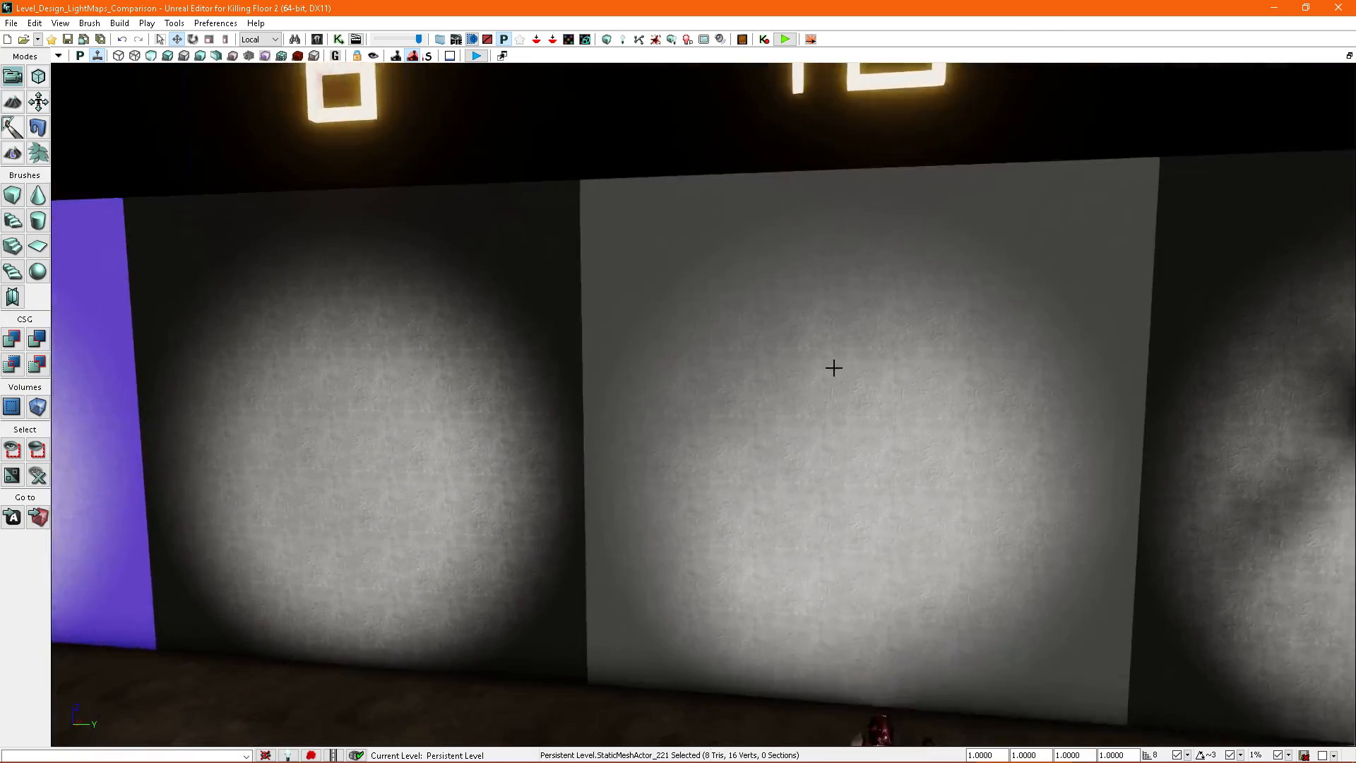
{"action": "scroll", "coordinate": [812, 364], "scroll_direction": "up", "scroll_amount": 3}
{"action": "right_click_drag", "start_coordinate": [791, 341], "coordinate": [803, 422]}
{"action": "scroll", "coordinate": [776, 353], "scroll_direction": "down", "scroll_amount": 5}
{"action": "scroll", "coordinate": [759, 333], "scroll_direction": "up", "scroll_amount": 3}
{"action": "scroll", "coordinate": [783, 397], "scroll_direction": "up", "scroll_amount": 3}
{"action": "right_click_drag", "start_coordinate": [803, 423], "coordinate": [785, 422]}
{"action": "right_click_drag", "start_coordinate": [785, 422], "coordinate": [732, 247]}
{"action": "scroll", "coordinate": [780, 434], "scroll_direction": "down", "scroll_amount": 4}
{"action": "right_click_drag", "start_coordinate": [790, 396], "coordinate": [865, 521]}
{"action": "scroll", "coordinate": [811, 442], "scroll_direction": "up", "scroll_amount": 4}
{"action": "scroll", "coordinate": [812, 472], "scroll_direction": "up", "scroll_amount": 1}
{"action": "scroll", "coordinate": [816, 512], "scroll_direction": "up", "scroll_amount": 2}
{"action": "scroll", "coordinate": [835, 492], "scroll_direction": "down", "scroll_amount": 3}
{"action": "scroll", "coordinate": [828, 551], "scroll_direction": "up", "scroll_amount": 3}
{"action": "scroll", "coordinate": [859, 548], "scroll_direction": "down", "scroll_amount": 3}
{"action": "scroll", "coordinate": [866, 523], "scroll_direction": "up", "scroll_amount": 3}
{"action": "right_click_drag", "start_coordinate": [838, 478], "coordinate": [820, 517]}
Step: Select one of the higher-resolution wall panels, build lighting for the selected actor only and close the lighting results
{"action": "left_click", "coordinate": [893, 475]}
{"action": "right_click_drag", "start_coordinate": [893, 475], "coordinate": [896, 468]}
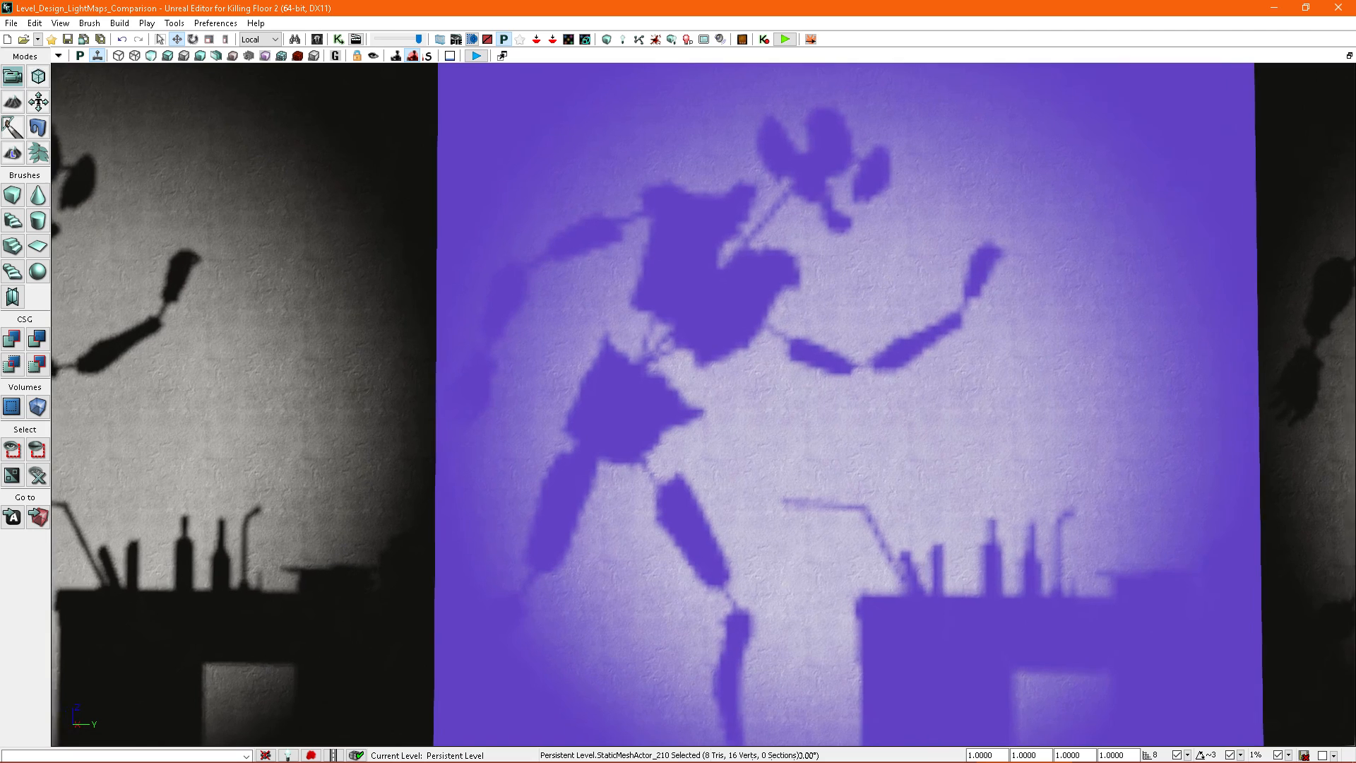
{"action": "right_click_drag", "start_coordinate": [852, 255], "coordinate": [852, 249]}
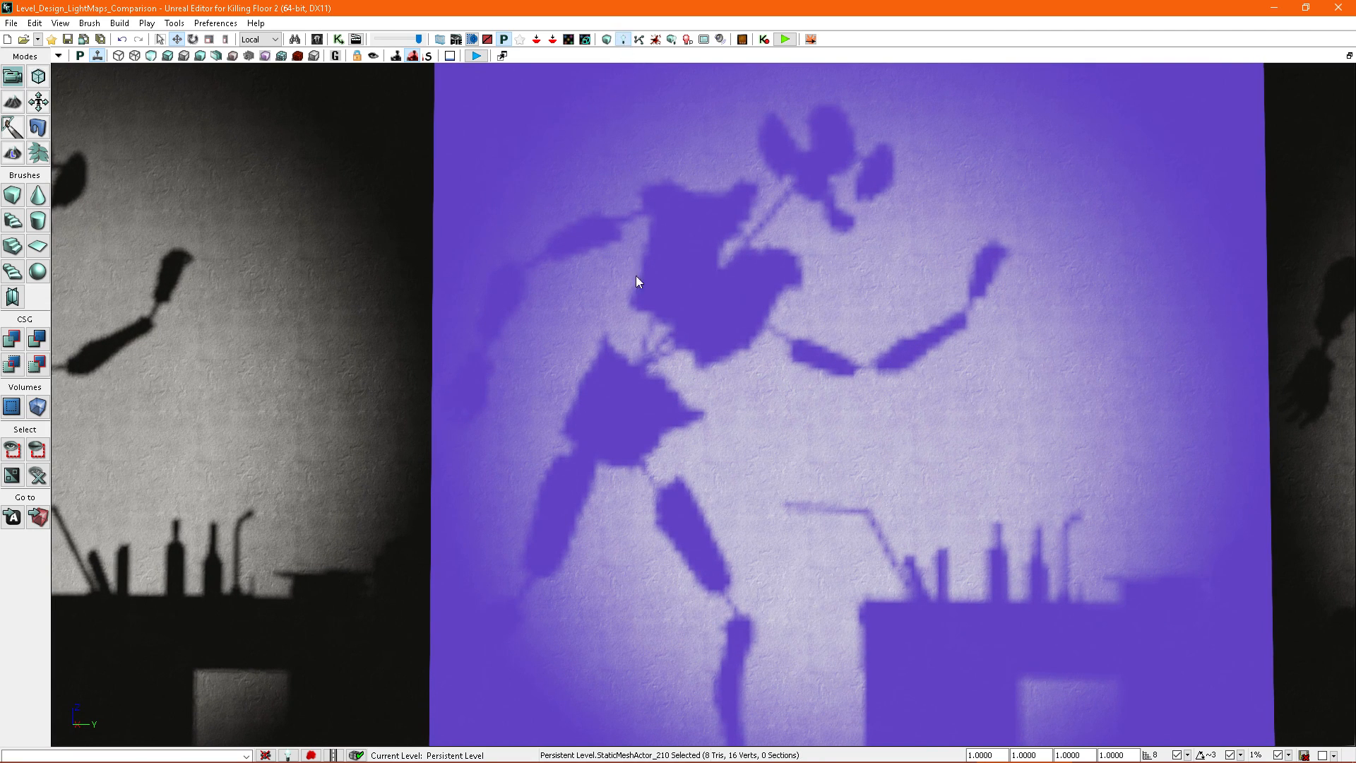
{"action": "left_click", "coordinate": [613, 610]}
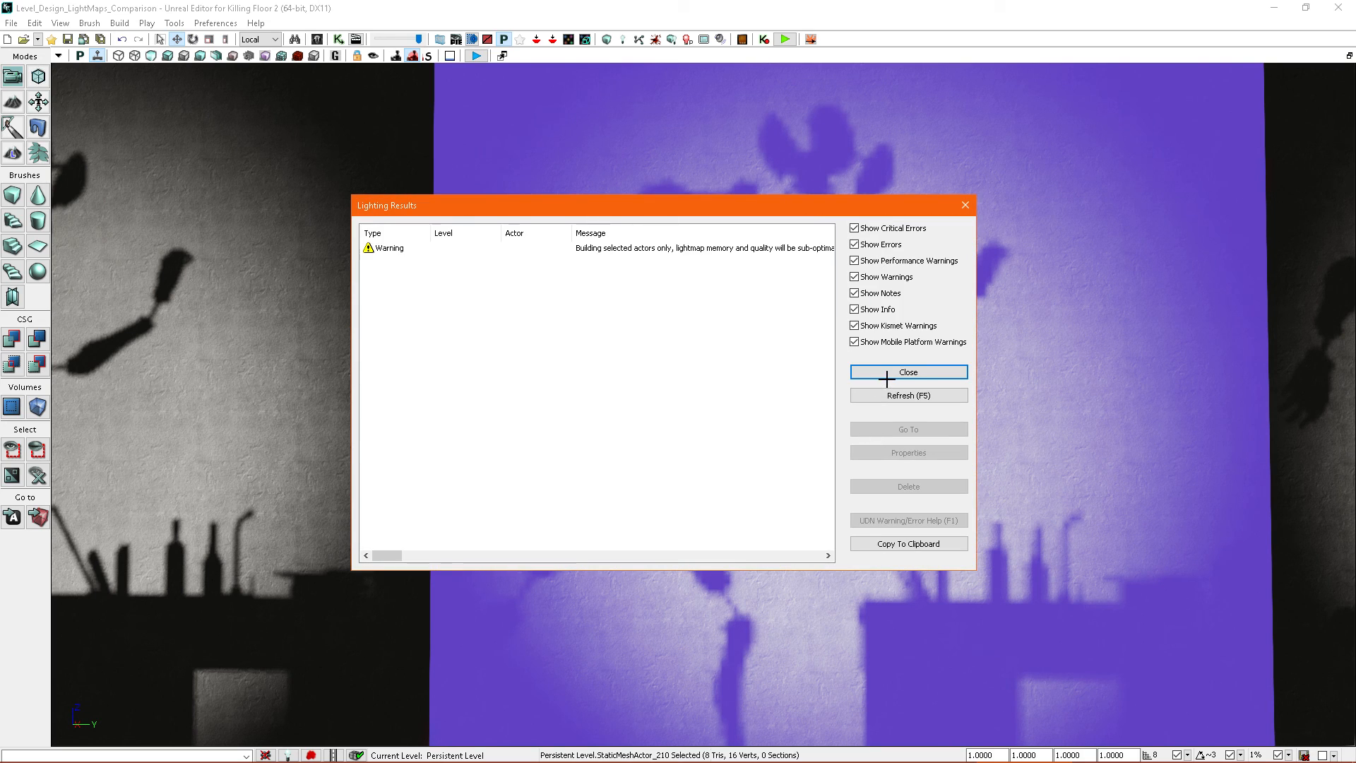
{"action": "left_click", "coordinate": [927, 382]}
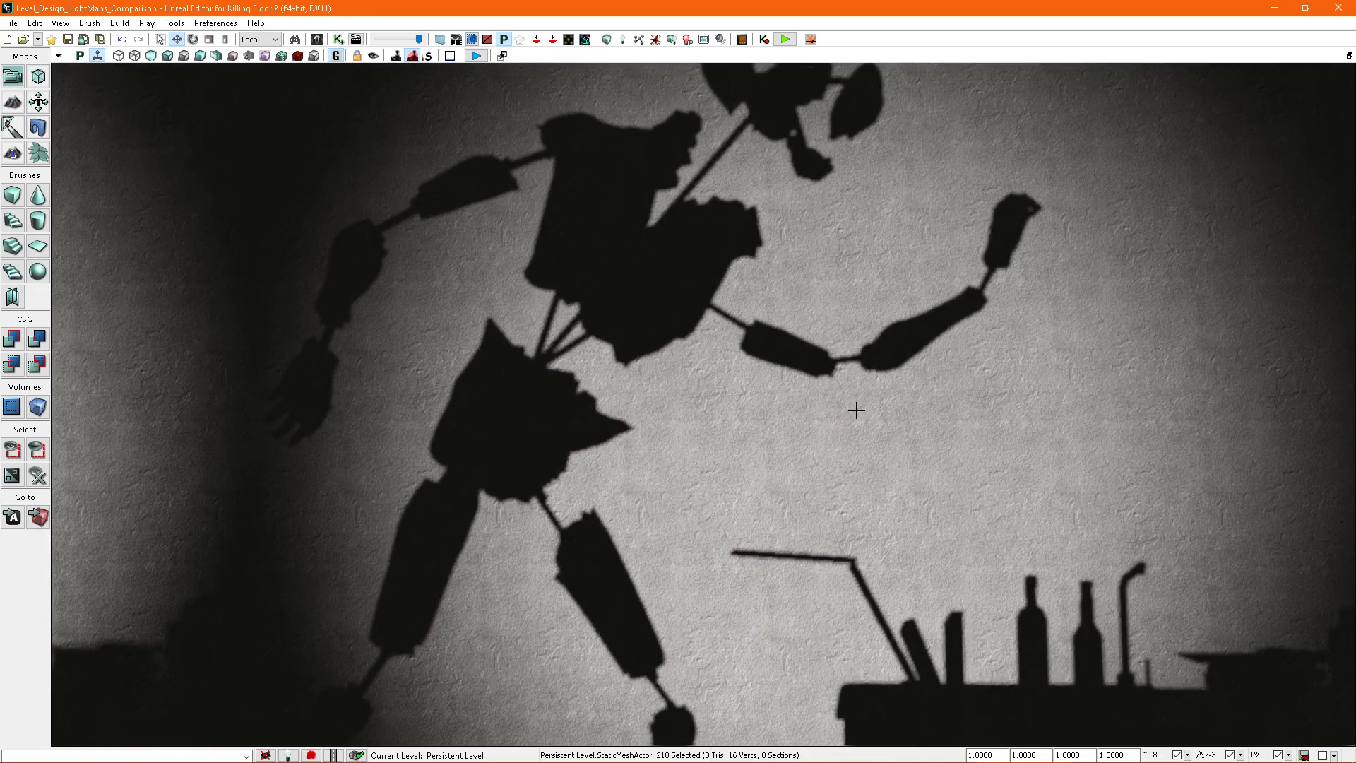
Step: Inspect the sharp mannequin shadow on the high-resolution panels in game view, near and from a distance
{"action": "right_click_drag", "start_coordinate": [857, 415], "coordinate": [855, 455]}
{"action": "scroll", "coordinate": [855, 446], "scroll_direction": "up", "scroll_amount": 5}
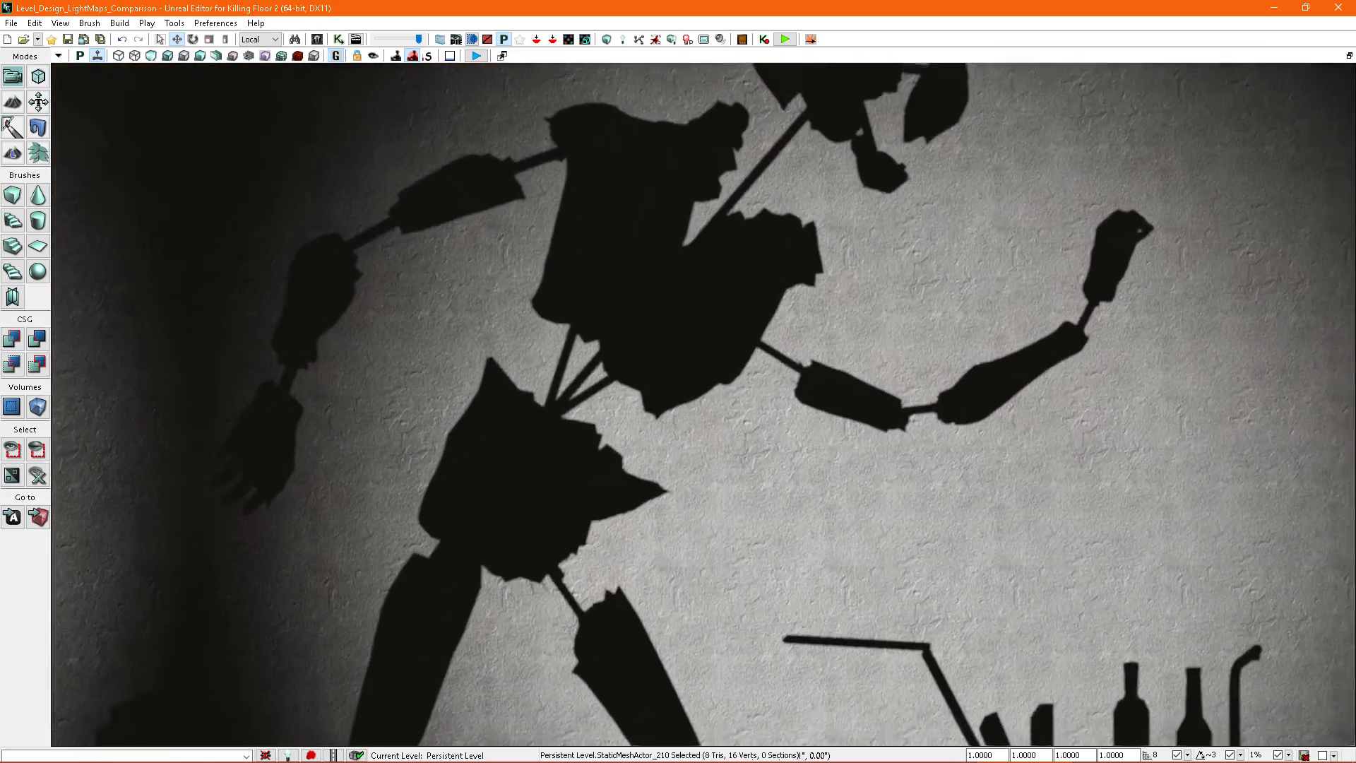
{"action": "scroll", "coordinate": [854, 446], "scroll_direction": "down", "scroll_amount": 10}
{"action": "scroll", "coordinate": [854, 447], "scroll_direction": "up", "scroll_amount": 10}
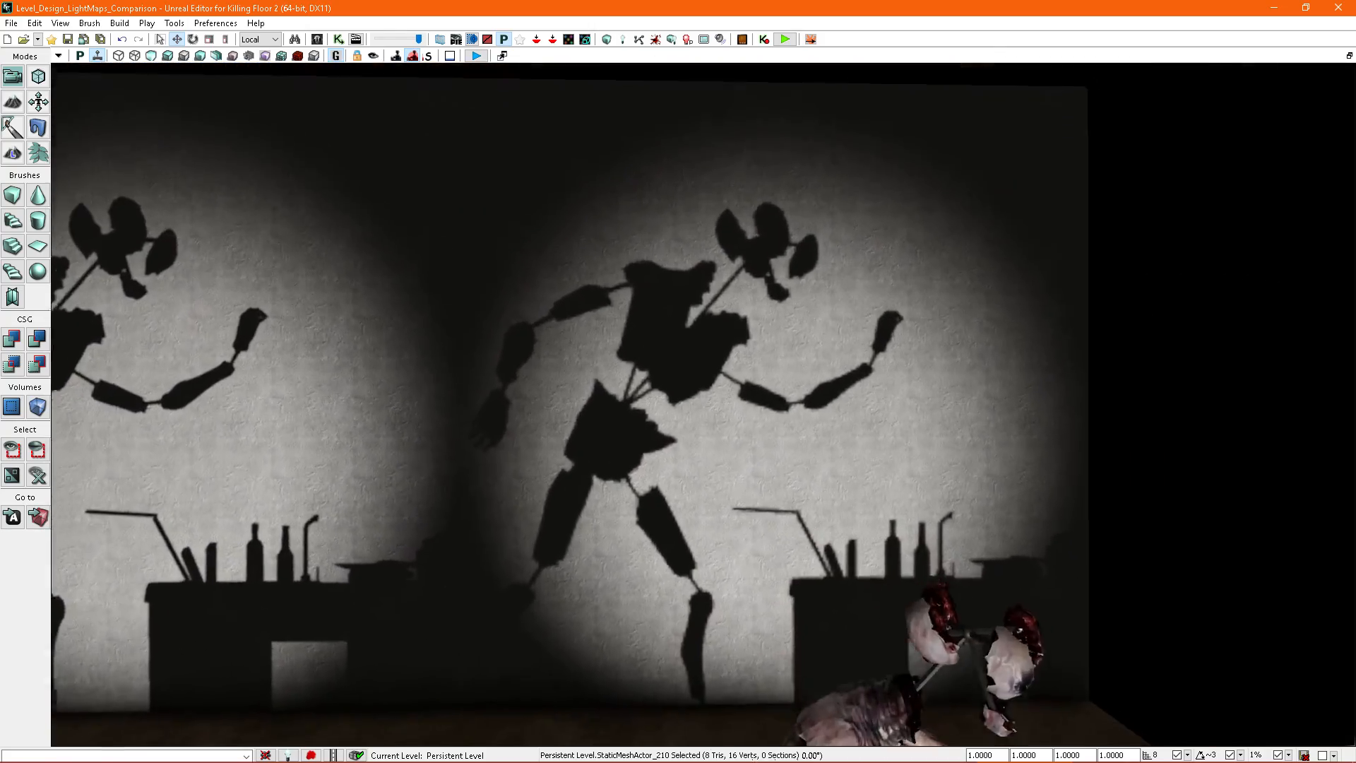
{"action": "scroll", "coordinate": [855, 447], "scroll_direction": "down", "scroll_amount": 7}
{"action": "middle_click_drag", "start_coordinate": [855, 446], "coordinate": [855, 467]}
{"action": "mouse_move", "coordinate": [854, 468]}
{"action": "right_mouse_down"}
{"action": "mouse_move", "coordinate": [824, 442]}
{"action": "mouse_move", "coordinate": [855, 471]}
{"action": "mouse_move", "coordinate": [784, 466]}
{"action": "mouse_move", "coordinate": [847, 464]}
{"action": "right_mouse_up"}
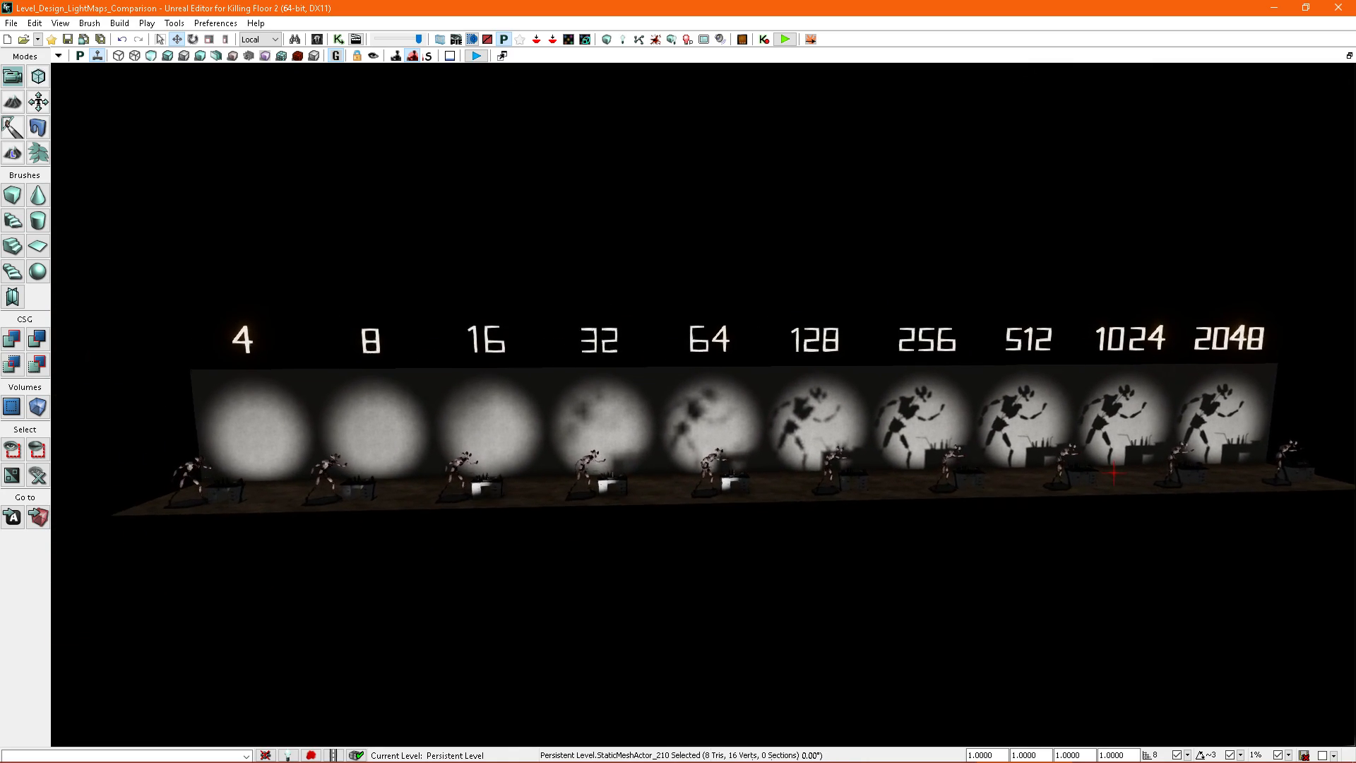
Step: Leave game view and compare the shadow sharpness along the whole row of numbered panels
{"action": "key", "text": "g"}
{"action": "mouse_move", "coordinate": [860, 411]}
{"action": "right_mouse_down"}
{"action": "mouse_move", "coordinate": [844, 418]}
{"action": "mouse_move", "coordinate": [865, 411]}
{"action": "right_mouse_up"}
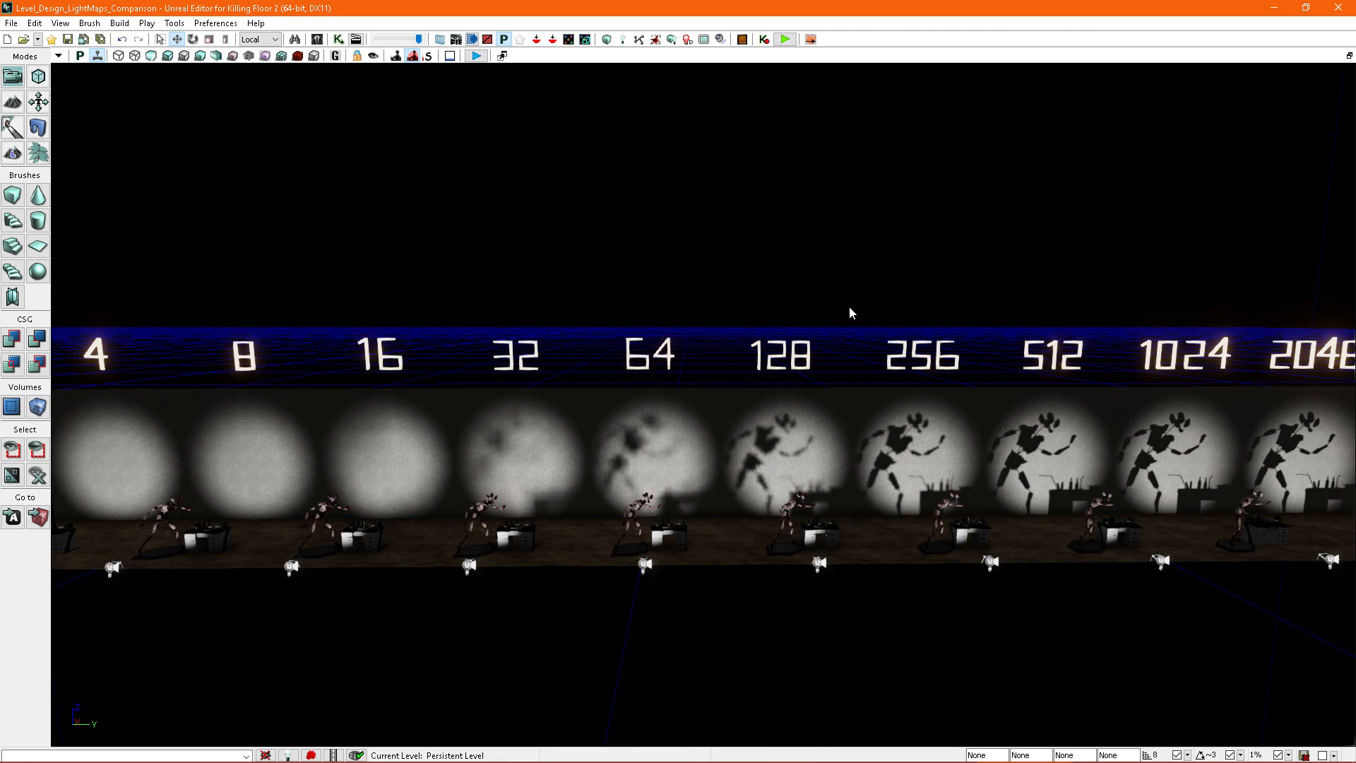
{"action": "mouse_move", "coordinate": [845, 304]}
{"action": "right_mouse_down"}
{"action": "mouse_move", "coordinate": [849, 290]}
{"action": "mouse_move", "coordinate": [866, 305]}
{"action": "right_mouse_up"}
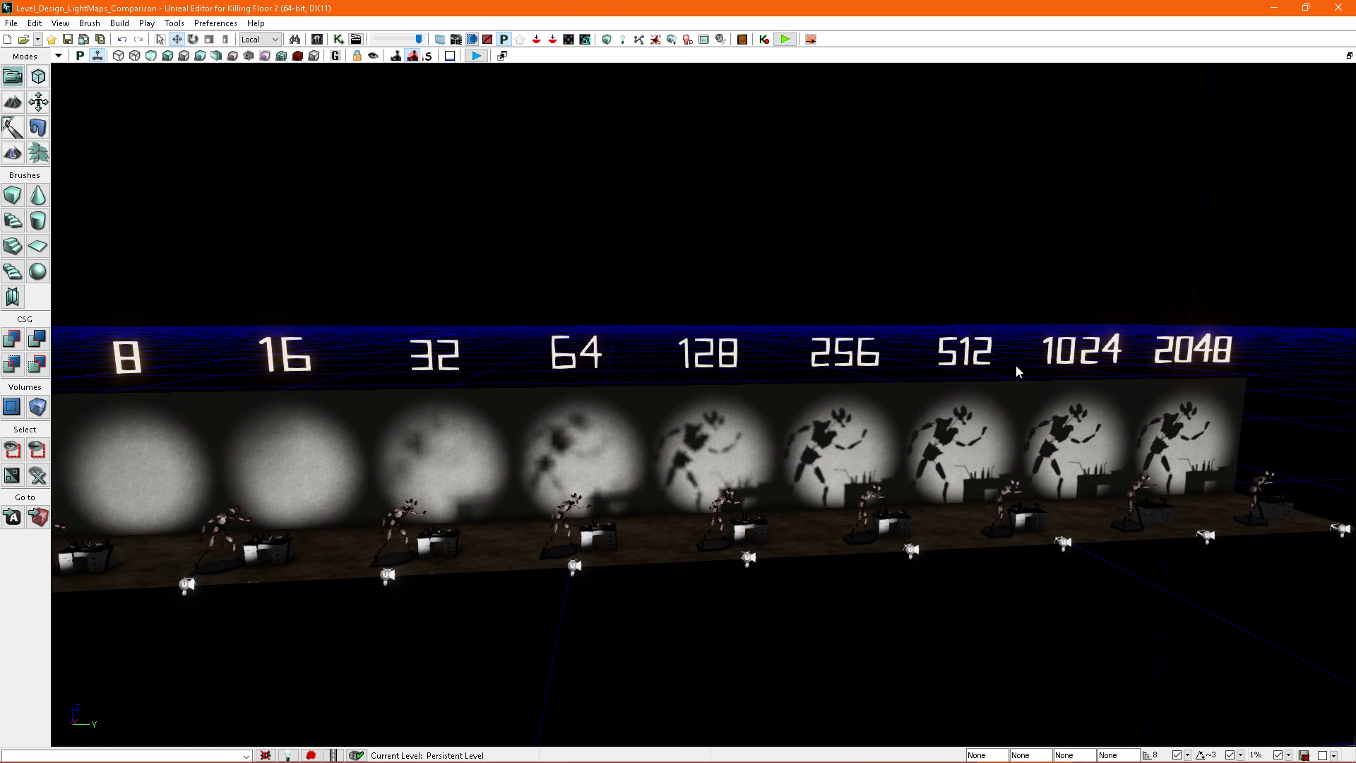
{"action": "right_click_drag", "start_coordinate": [1066, 356], "coordinate": [1027, 364]}
{"action": "mouse_move", "coordinate": [1006, 311]}
{"action": "right_mouse_down"}
{"action": "mouse_move", "coordinate": [983, 312]}
{"action": "mouse_move", "coordinate": [988, 292]}
{"action": "mouse_move", "coordinate": [969, 290]}
{"action": "mouse_move", "coordinate": [988, 313]}
{"action": "right_mouse_up"}
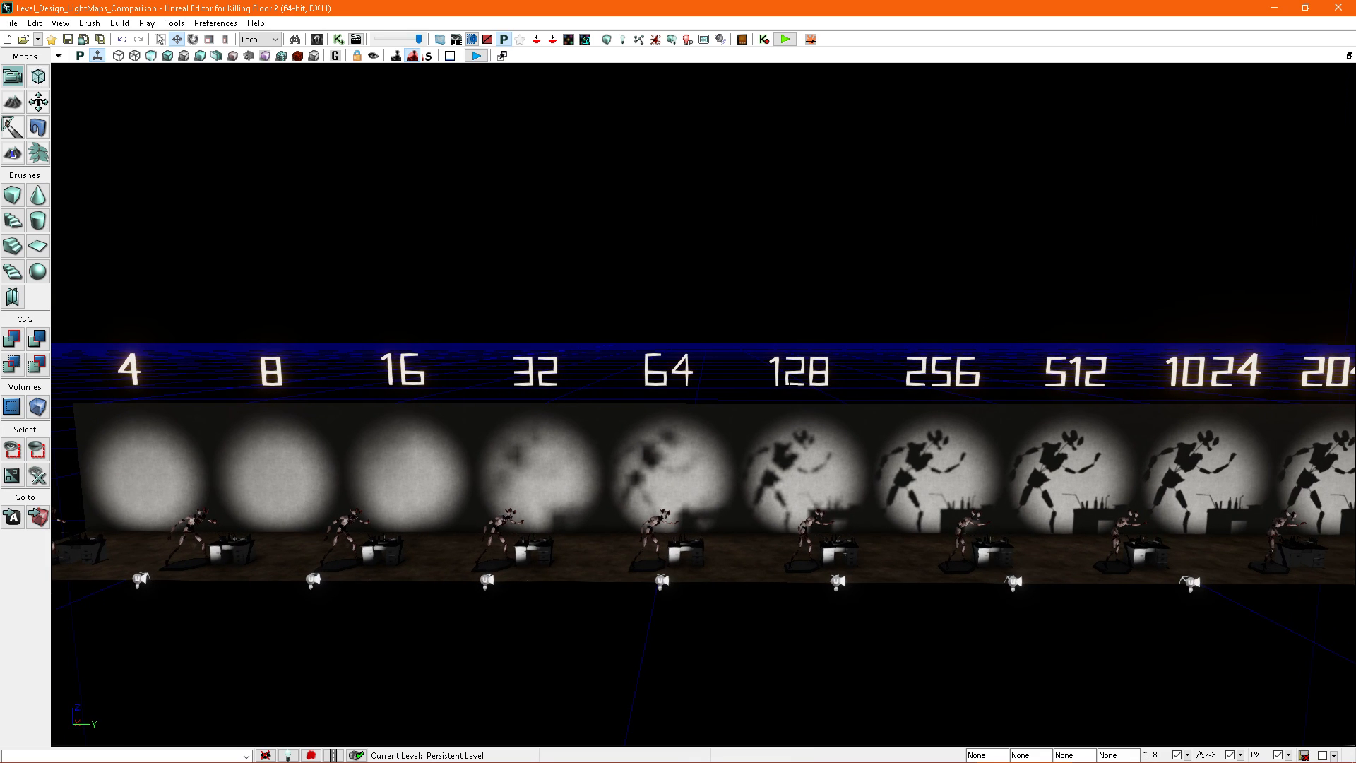
{"action": "right_click_drag", "start_coordinate": [731, 304], "coordinate": [729, 291]}
Step: Select the wall panels marked 64, 32 and 4 one after another to compare their baked shadows
{"action": "left_click", "coordinate": [669, 488]}
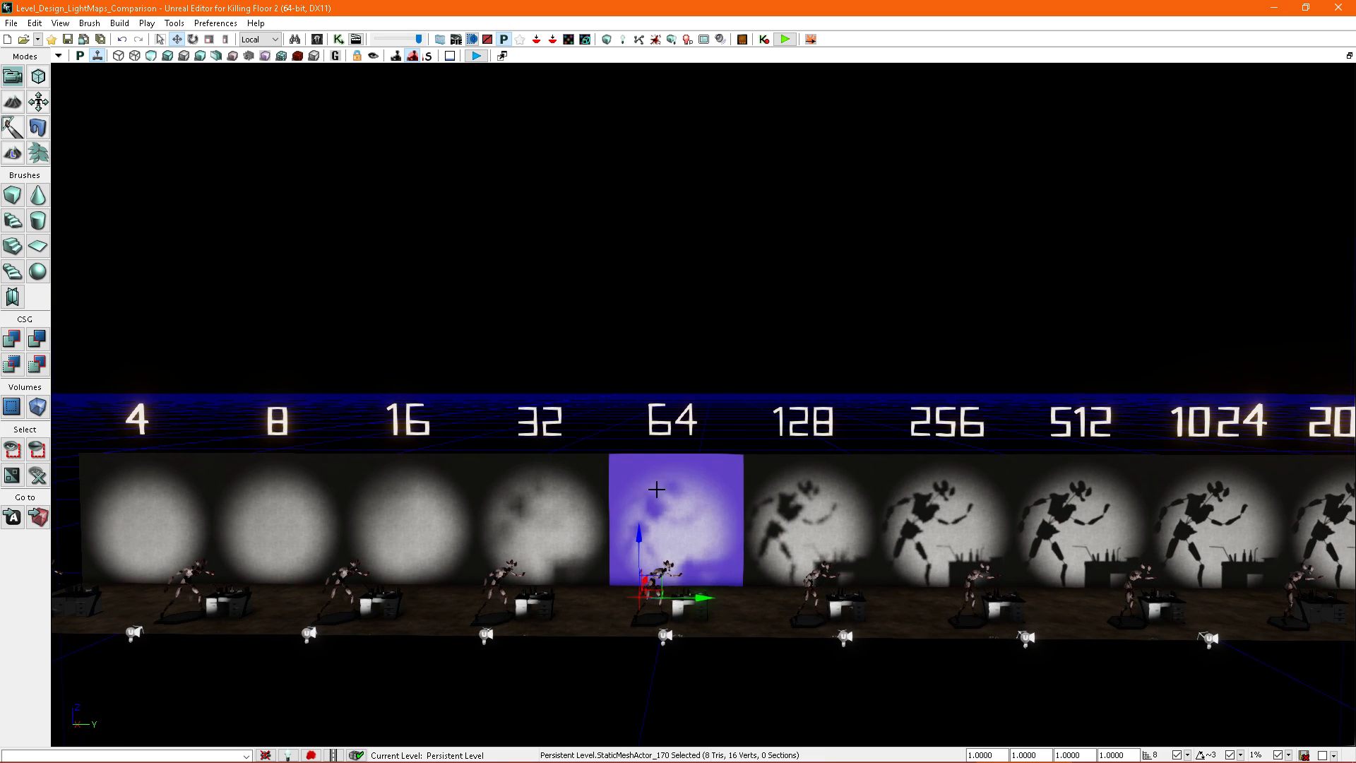
{"action": "left_click", "coordinate": [547, 494]}
{"action": "right_click", "coordinate": [547, 494]}
{"action": "left_click", "coordinate": [602, 418]}
{"action": "right_click_drag", "start_coordinate": [603, 288], "coordinate": [590, 323]}
{"action": "left_click", "coordinate": [198, 463]}
{"action": "right_click_drag", "start_coordinate": [417, 306], "coordinate": [173, 102]}
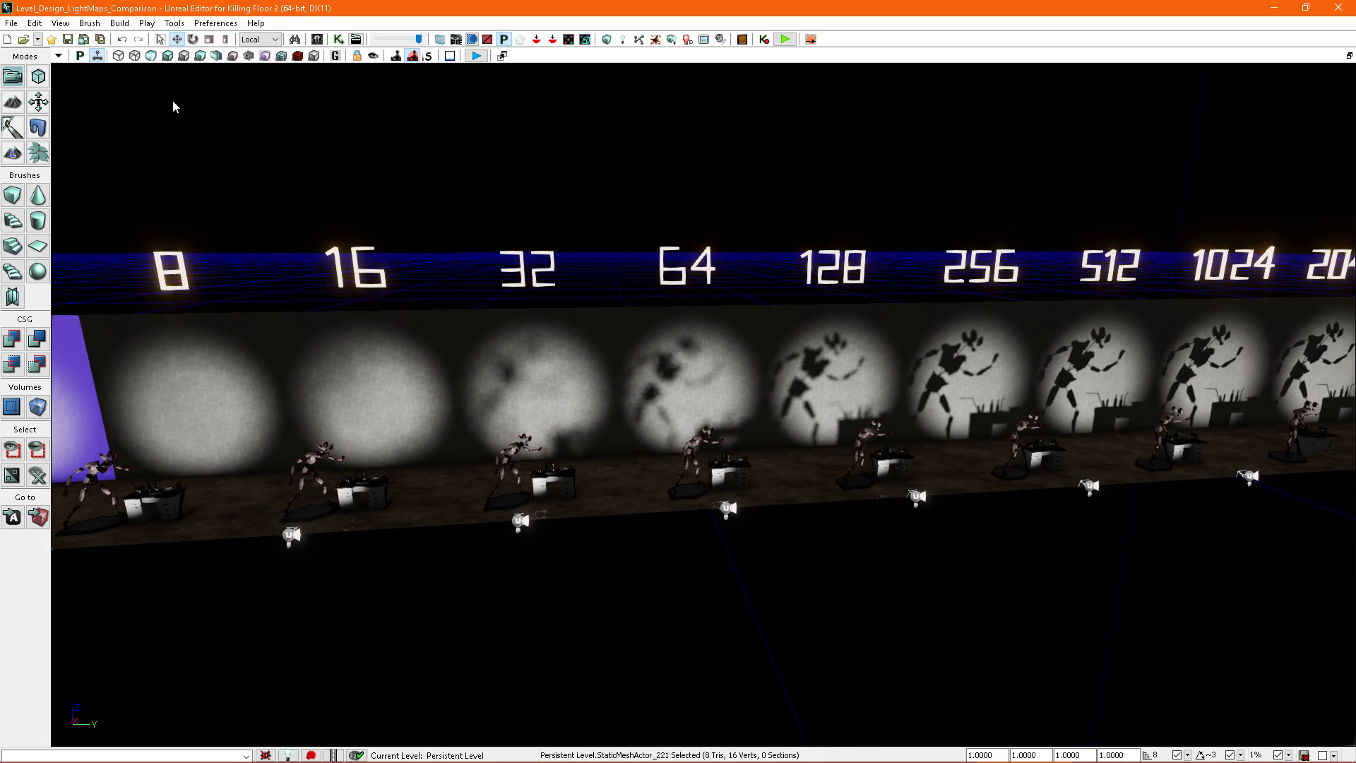
Step: Reopen the recent level Level_Design_Lighting.kfm without saving the light map comparison level
{"action": "left_click", "coordinate": [12, 22]}
{"action": "mouse_move", "coordinate": [53, 247]}
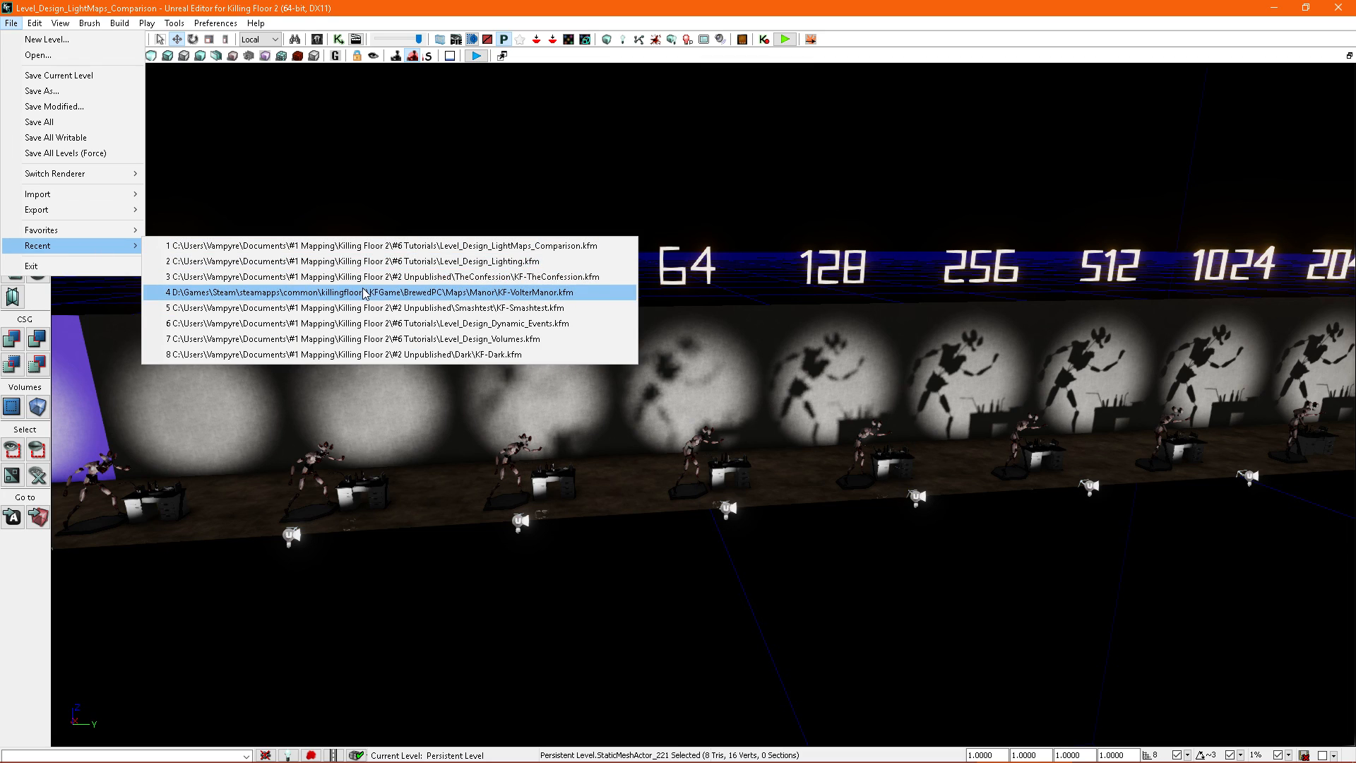
{"action": "left_click", "coordinate": [379, 261]}
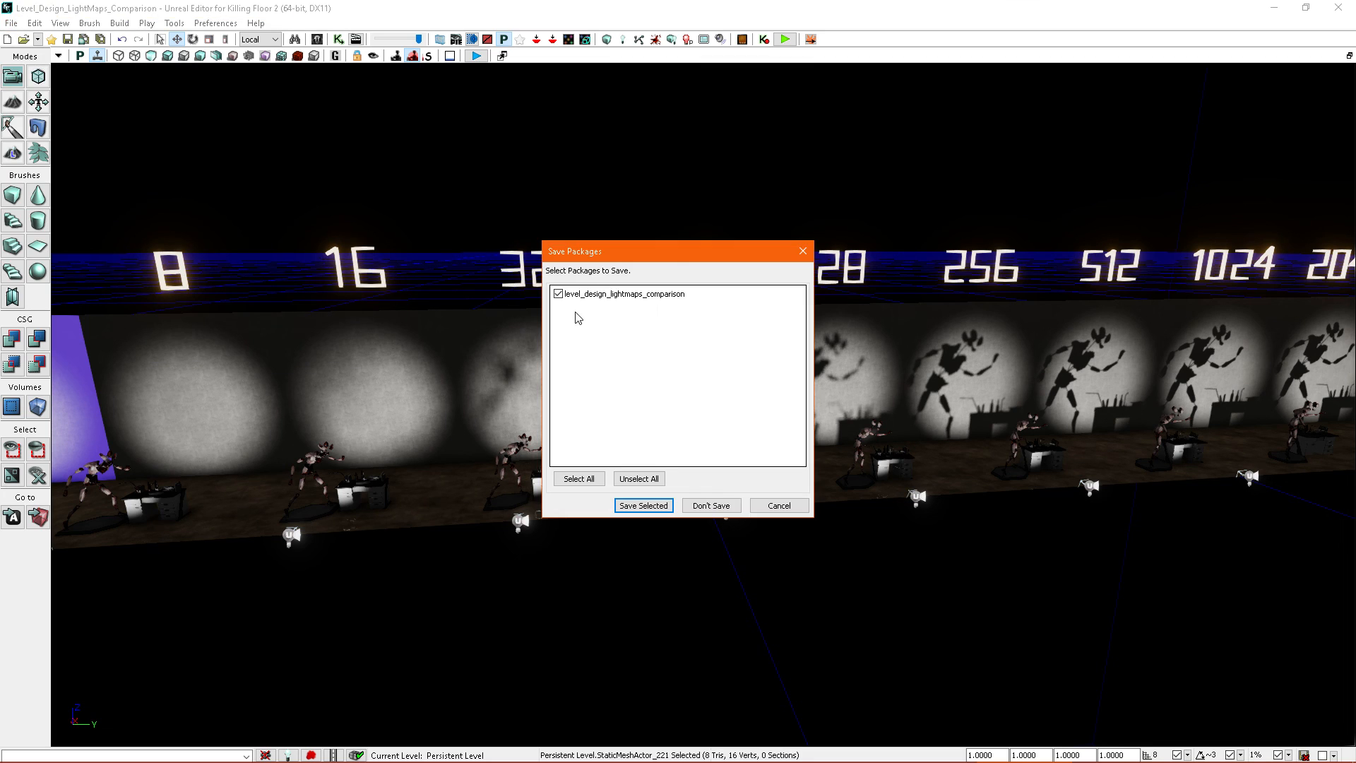
{"action": "left_click", "coordinate": [715, 505]}
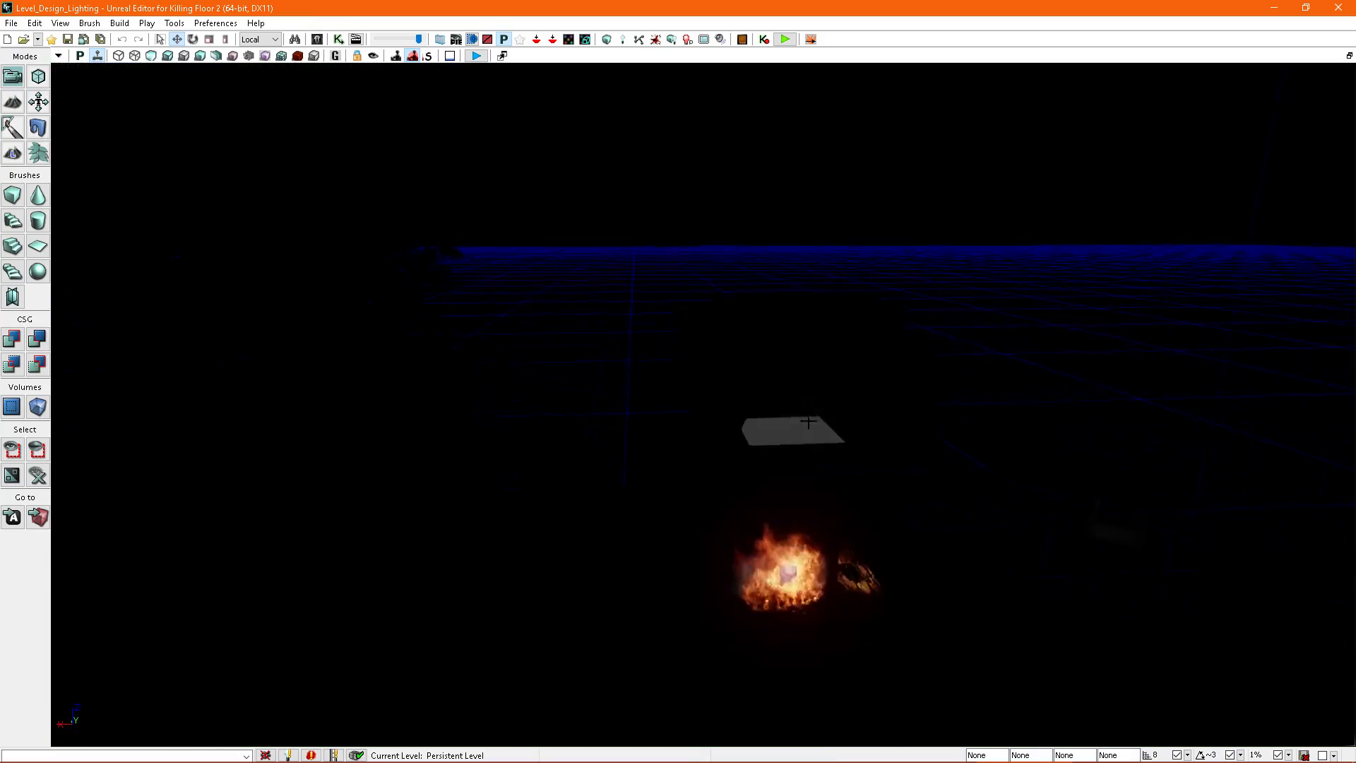
Step: Switch the perspective viewport of the dark lighting level to unlit view and select a static mesh in the scene
{"action": "right_click_drag", "start_coordinate": [808, 422], "coordinate": [783, 406]}
{"action": "key", "text": "alt+3"}
{"action": "left_click", "coordinate": [757, 403]}
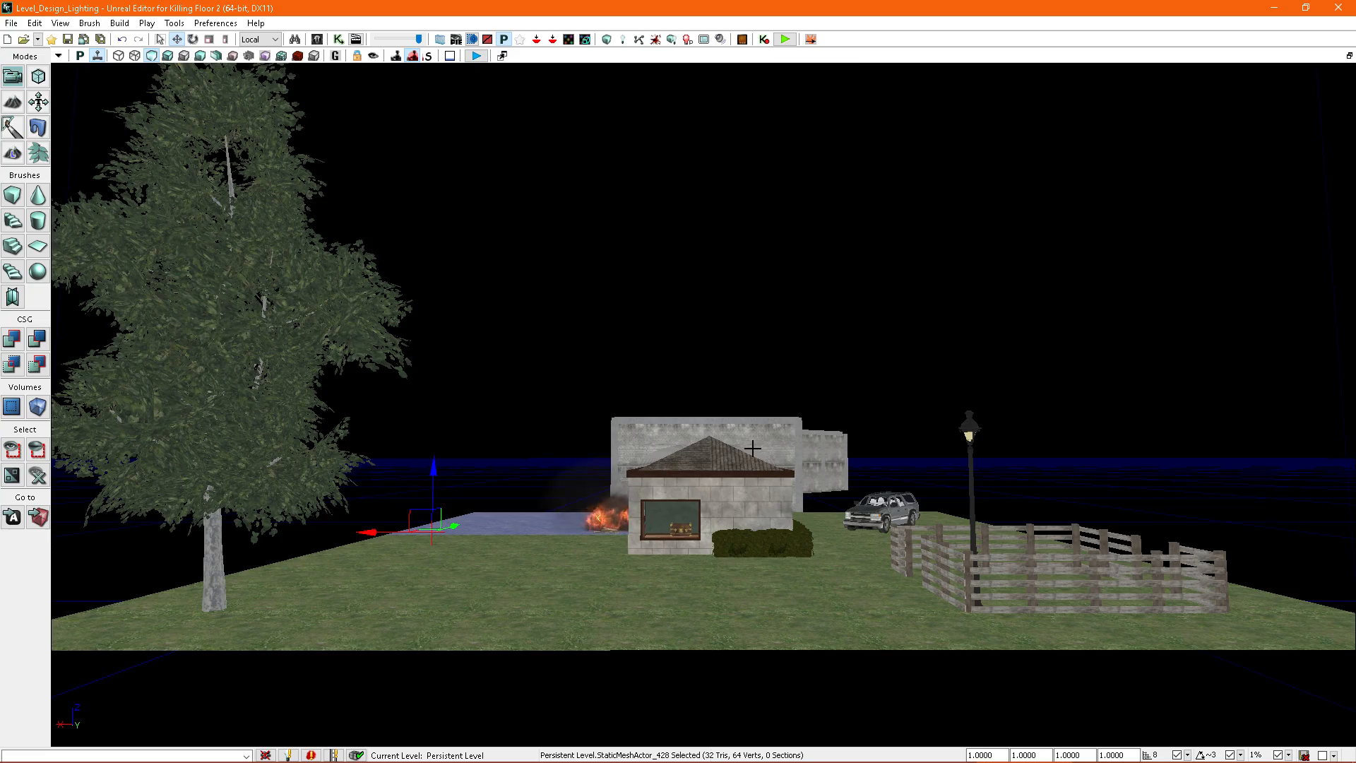
{"action": "right_click_drag", "start_coordinate": [743, 435], "coordinate": [750, 429]}
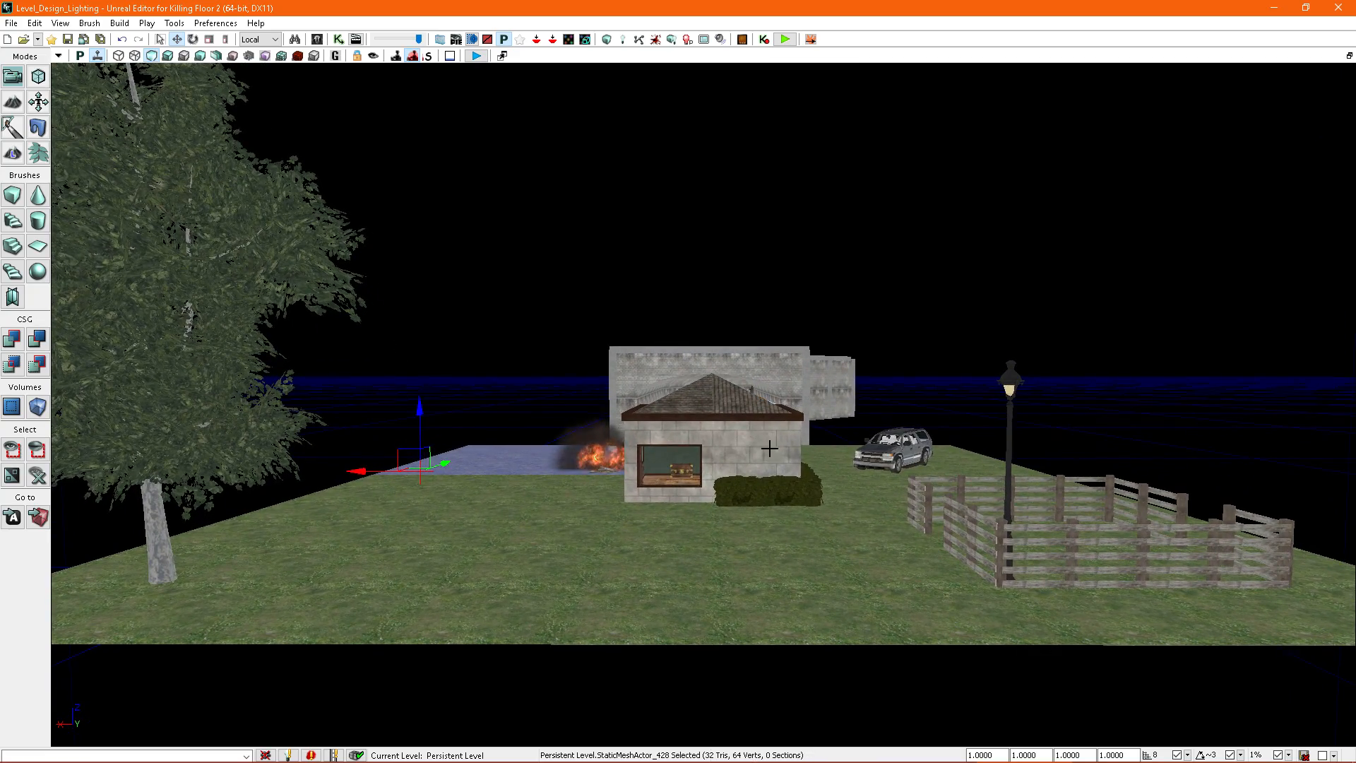
{"action": "right_click_drag", "start_coordinate": [767, 442], "coordinate": [749, 443]}
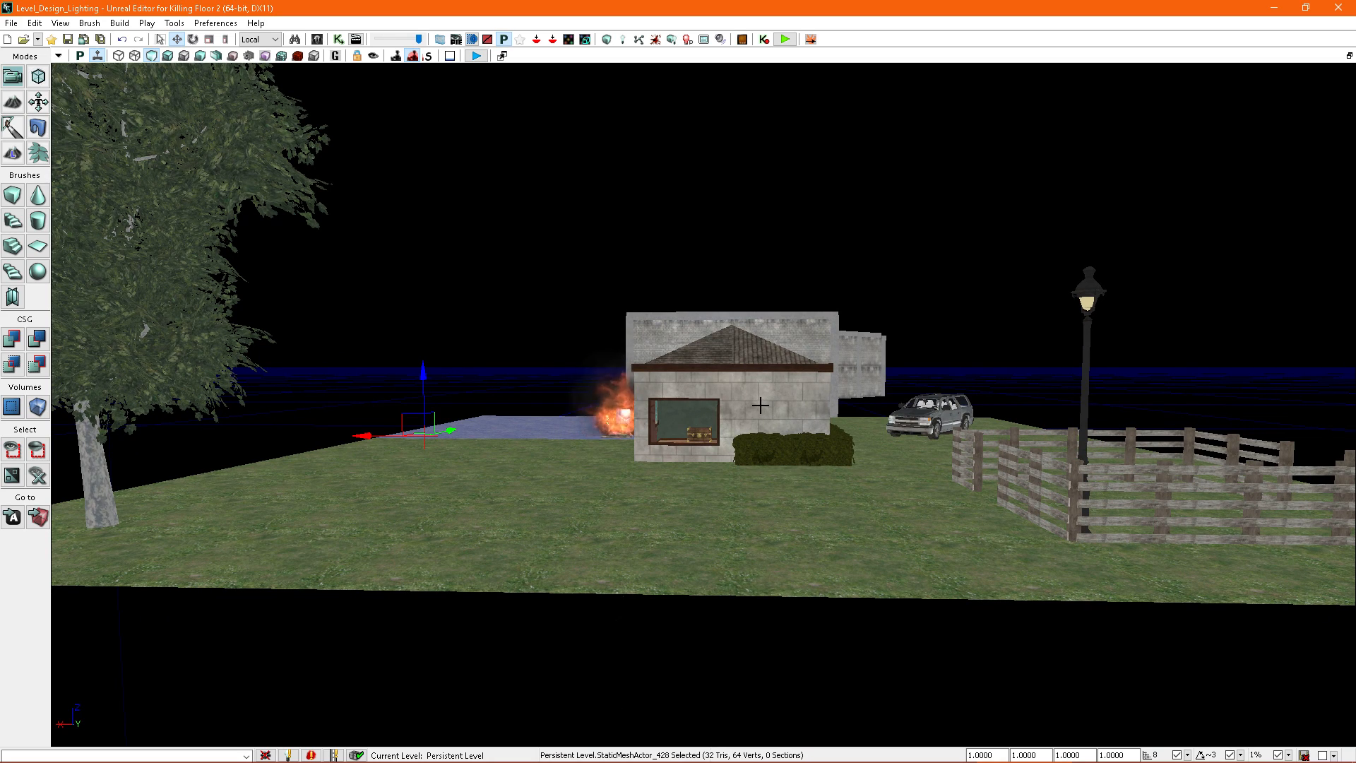
{"action": "right_click_drag", "start_coordinate": [763, 416], "coordinate": [743, 415]}
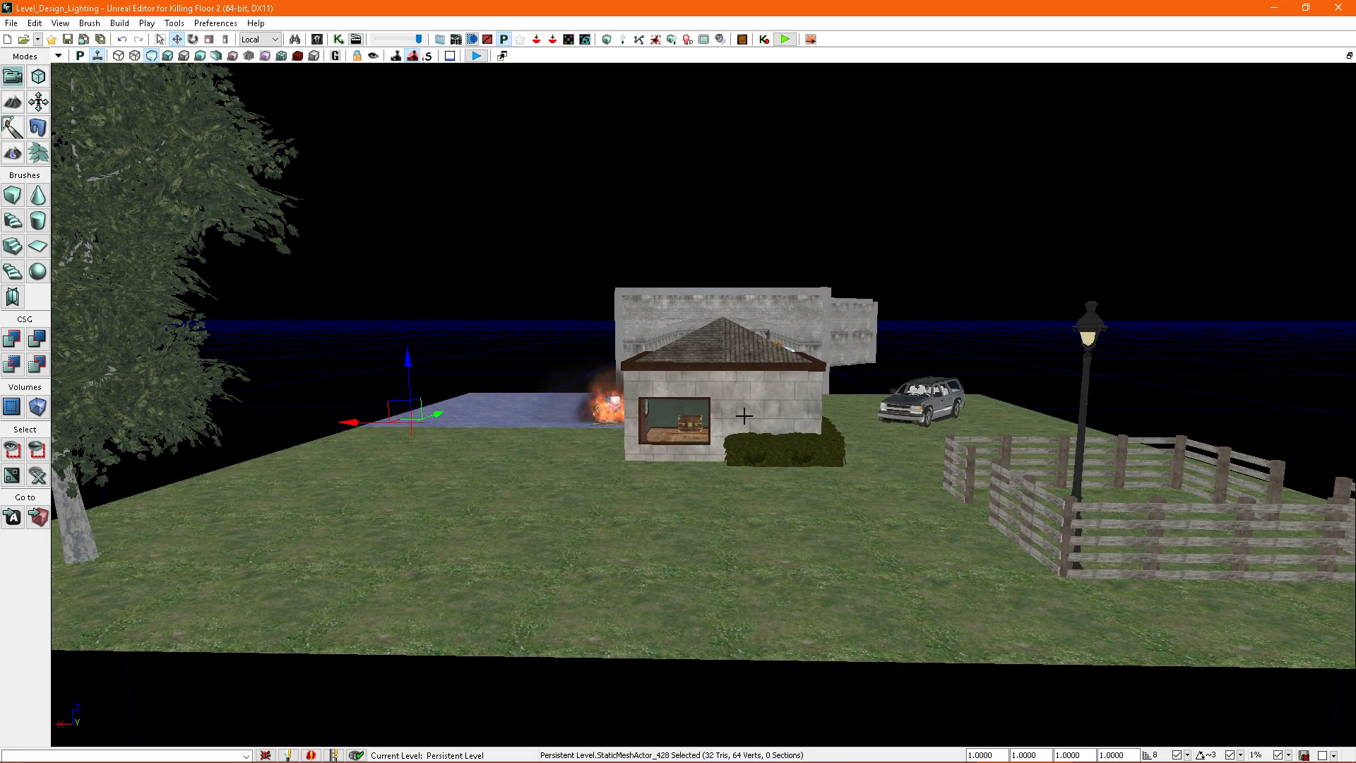
{"action": "right_click_drag", "start_coordinate": [767, 423], "coordinate": [759, 410]}
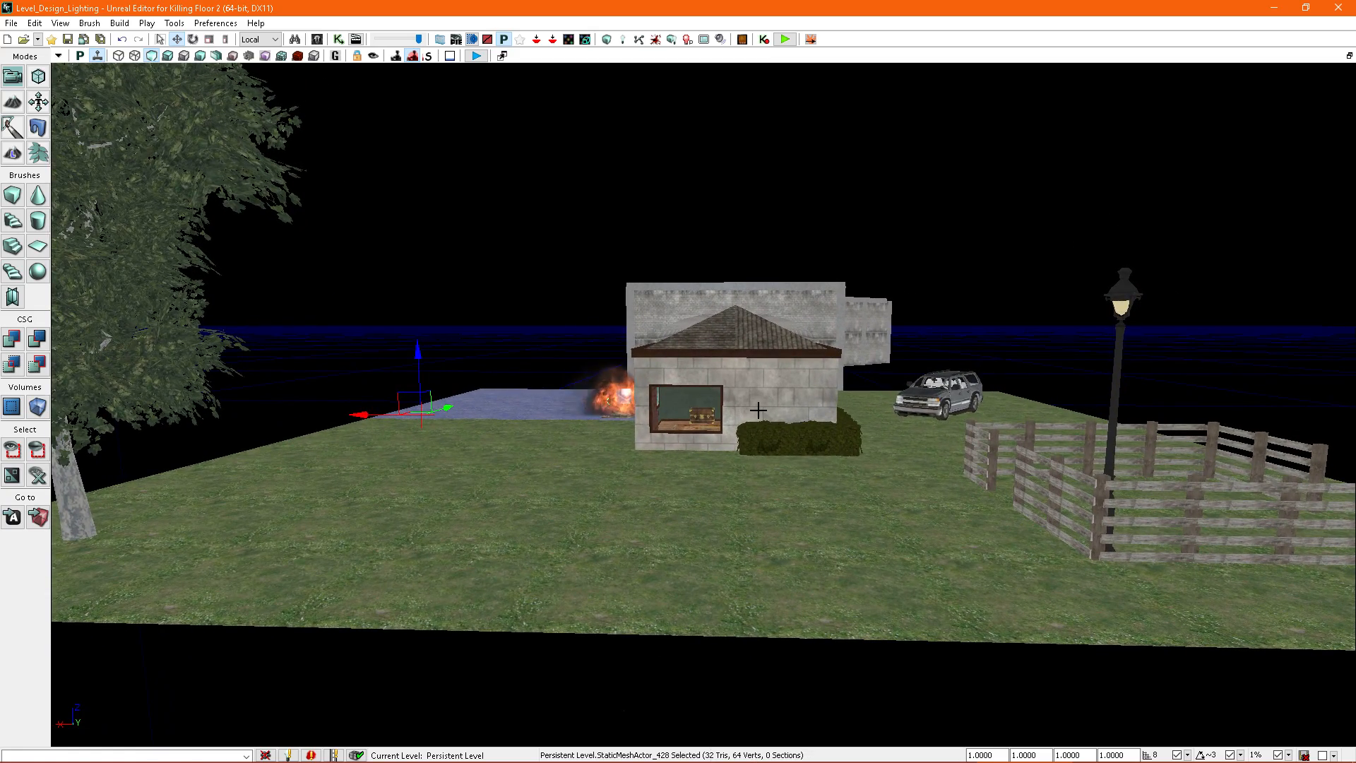